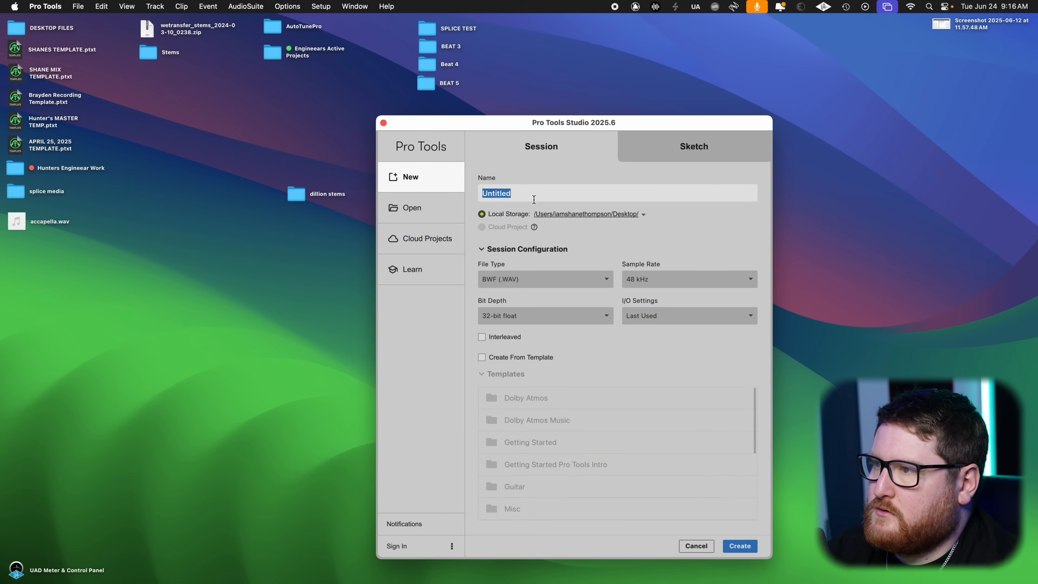
Name the new session "Protools Course Song Mix".
type("Proot")
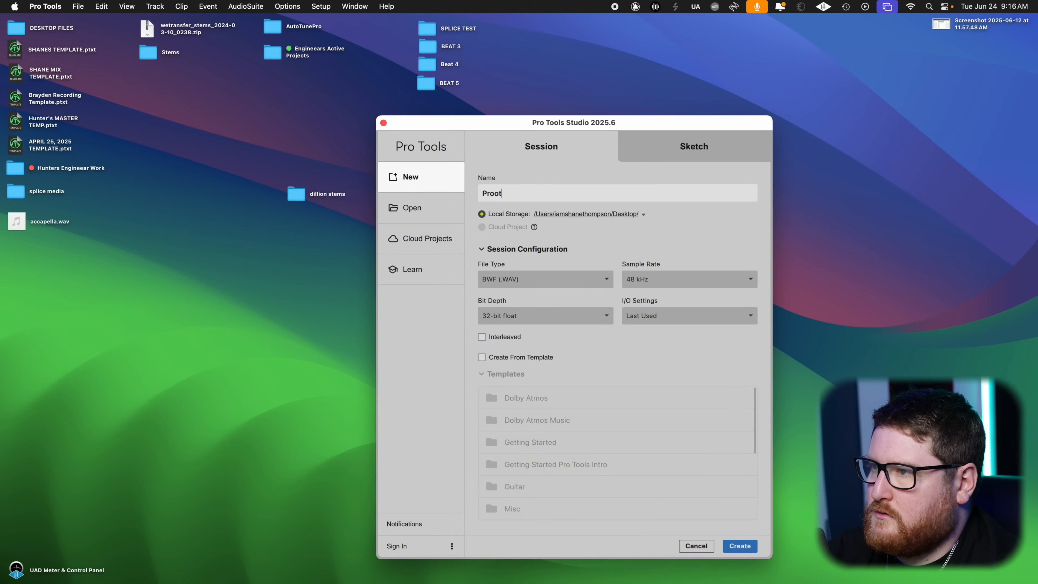
key("BackSpace")
key("BackSpace")
type("tools Co")
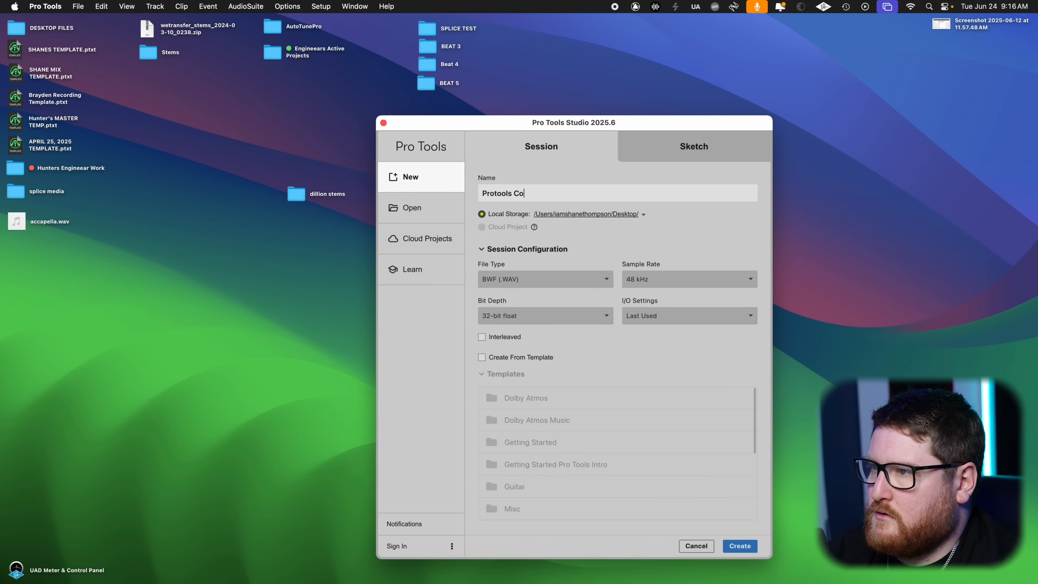
type("S")
key("BackSpace")
key("BackSpace")
type("S")
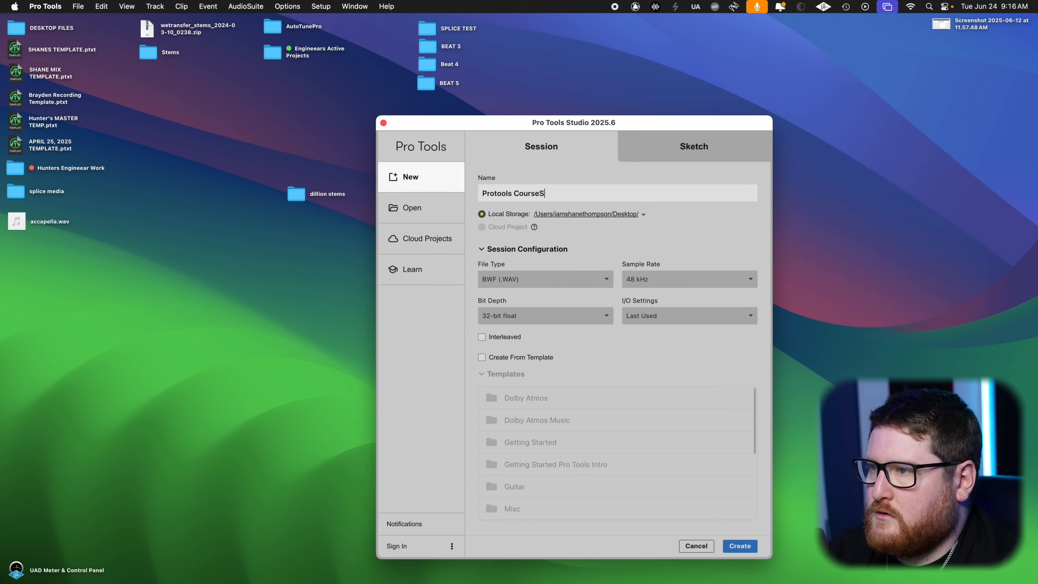
key("BackSpace")
type(" Song")
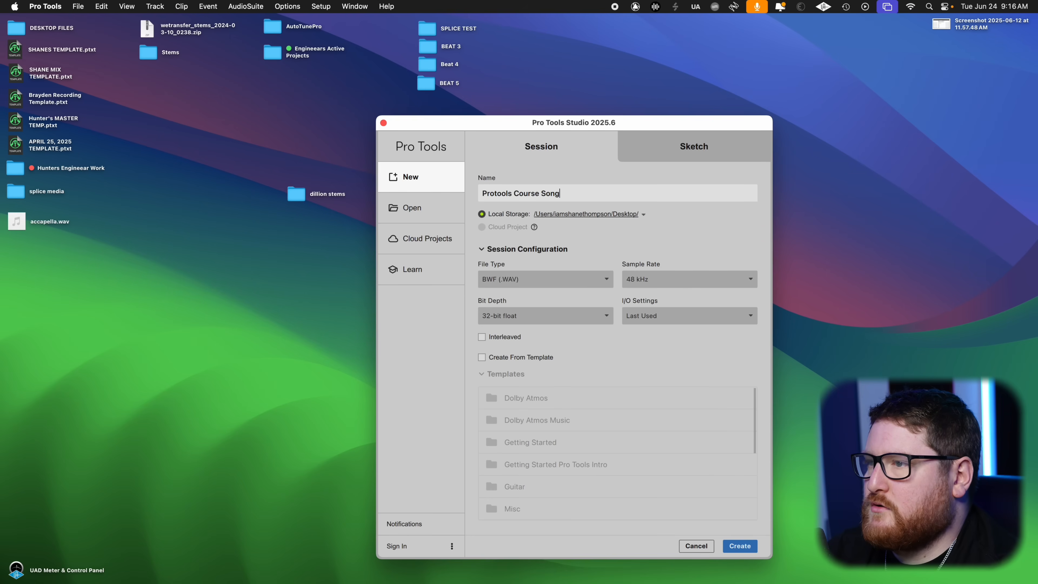
type(" Mix")
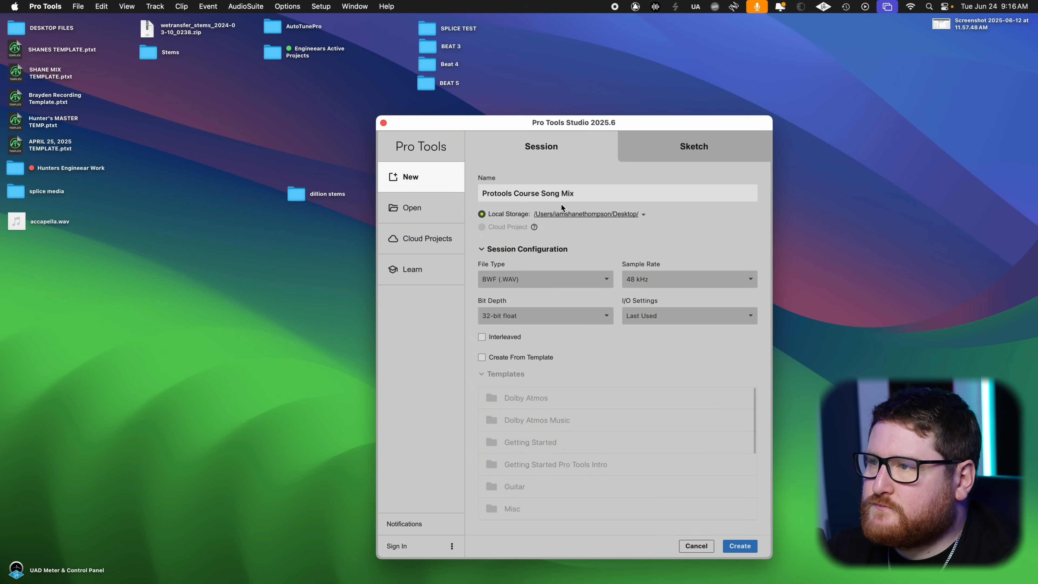
Create the session with BWF (.WAV) files, 24-bit depth, interleaved audio and the last used I/O settings.
left_click(524, 276)
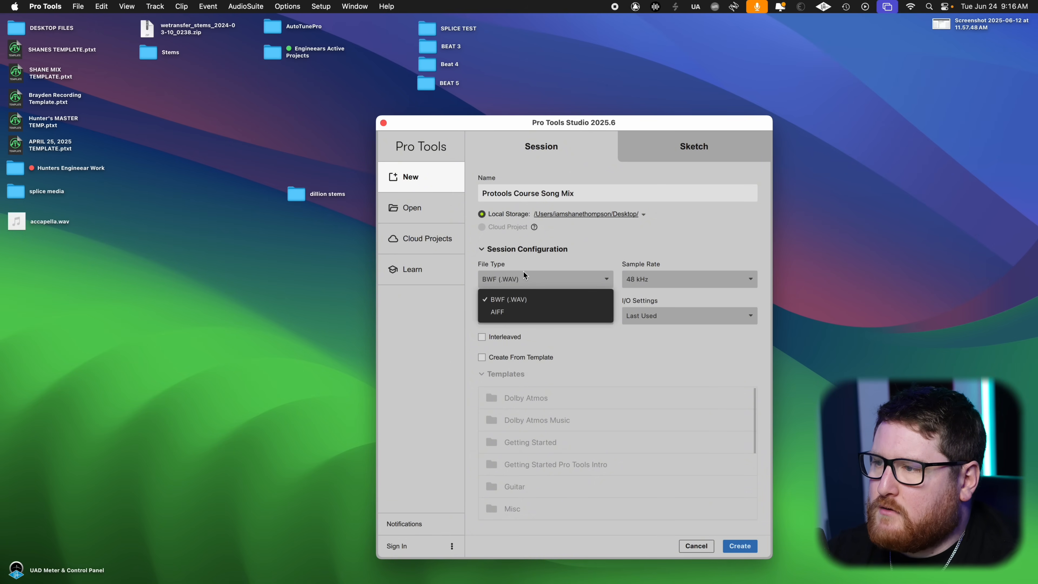
left_click(494, 300)
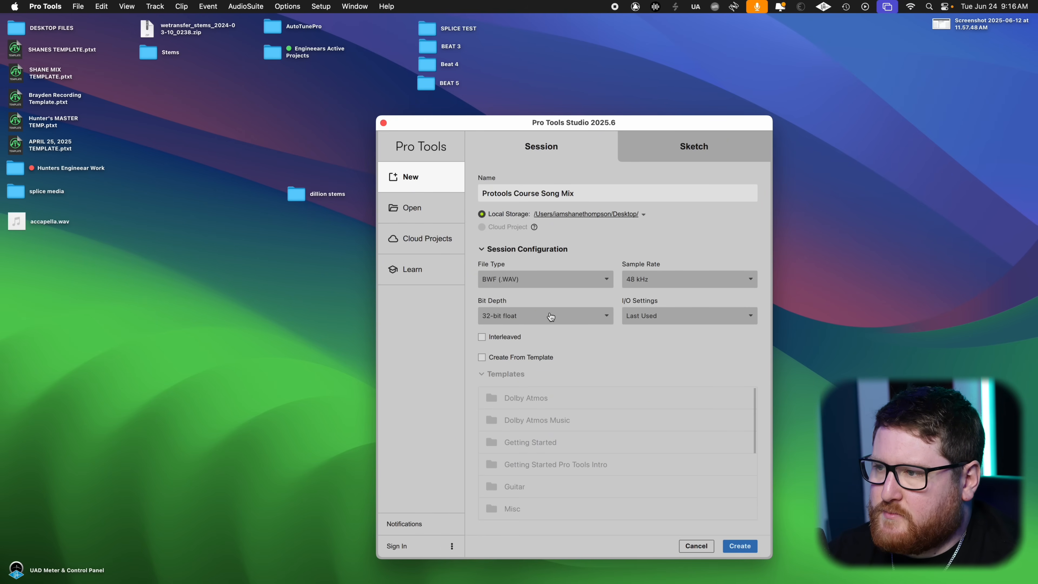
left_click(656, 319)
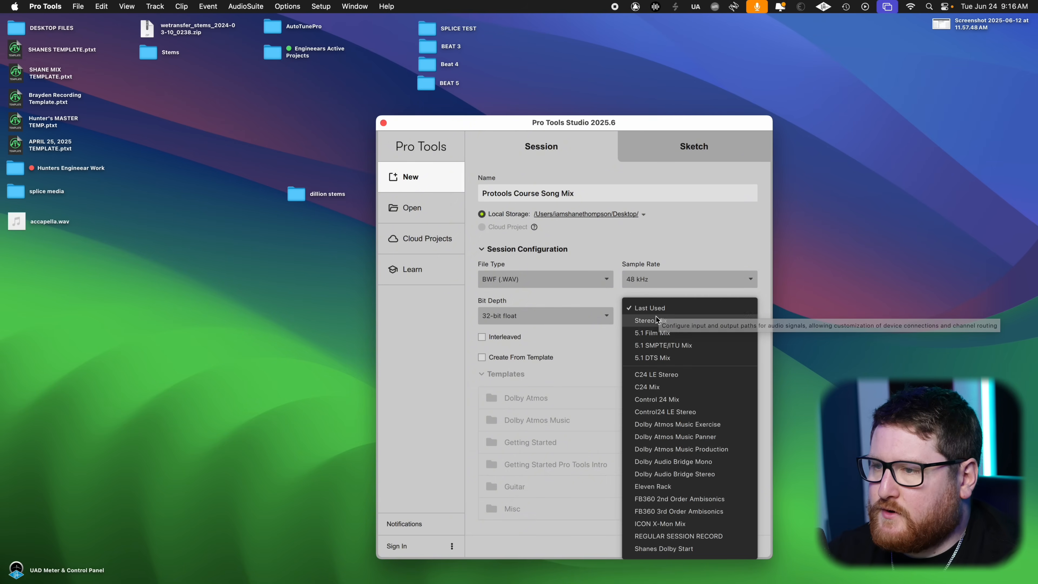
left_click(715, 257)
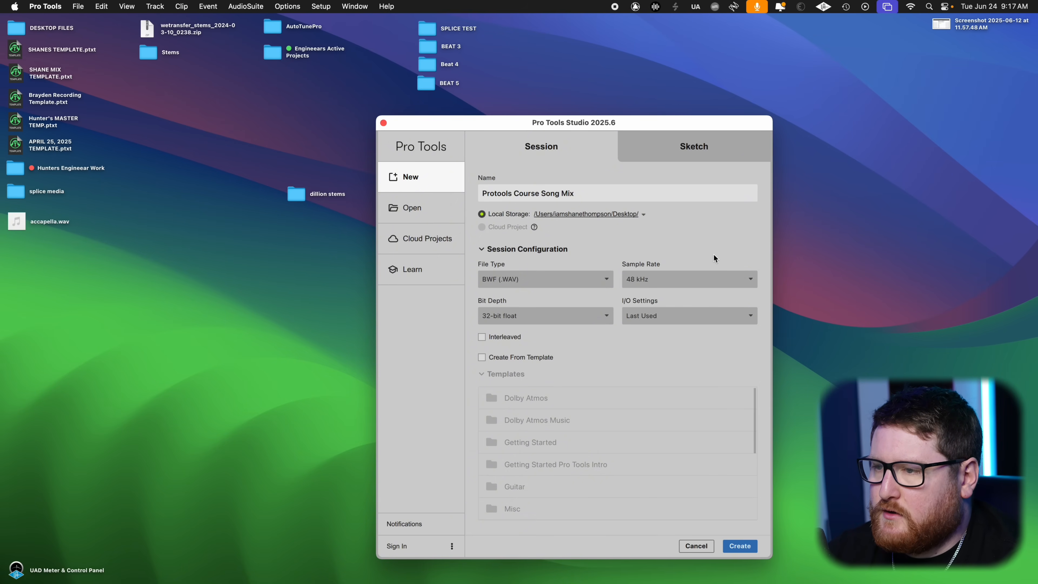
left_click(543, 322)
left_click(529, 349)
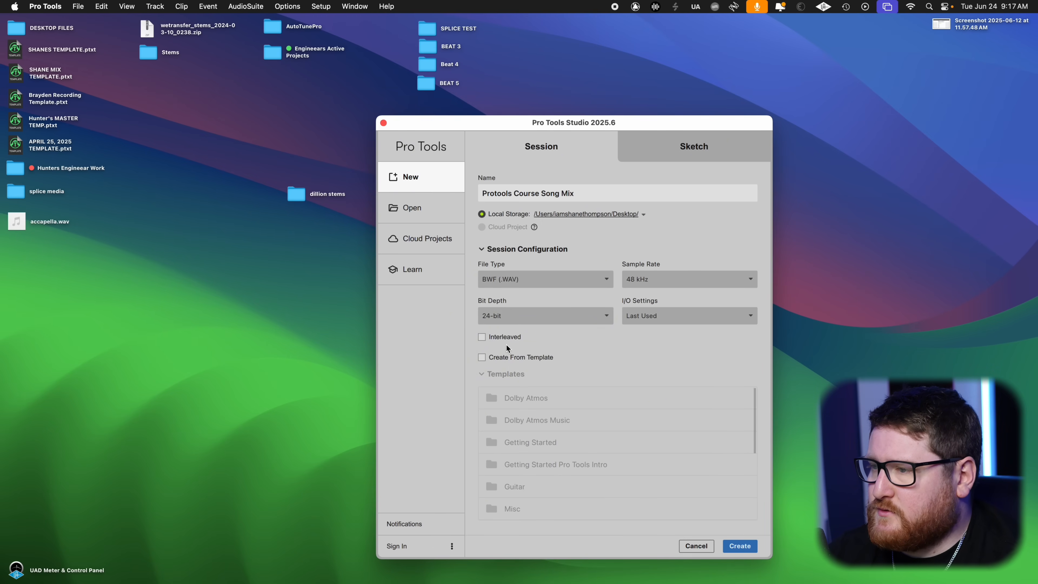
left_click(482, 339)
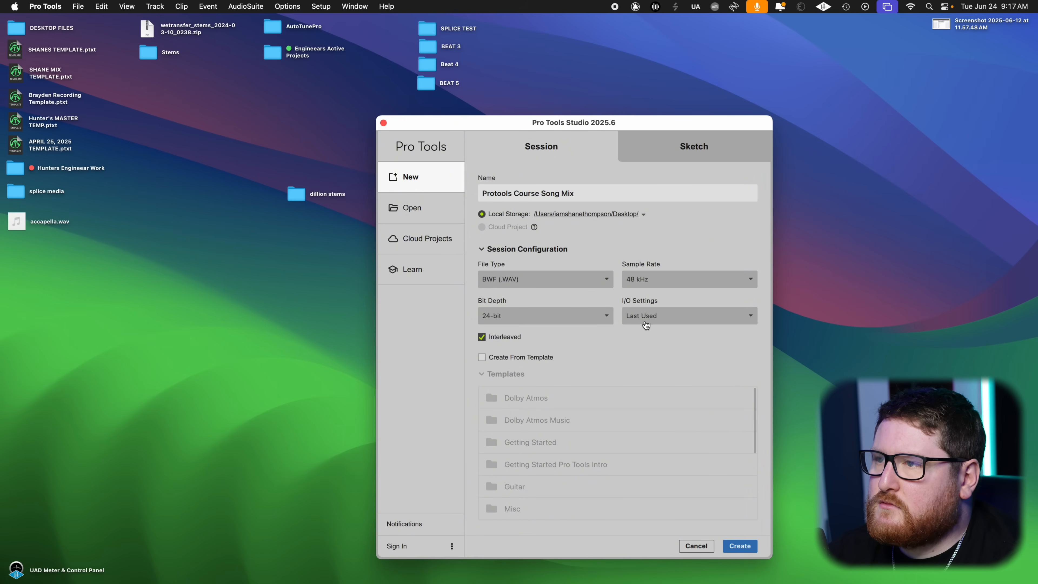
left_click(749, 549)
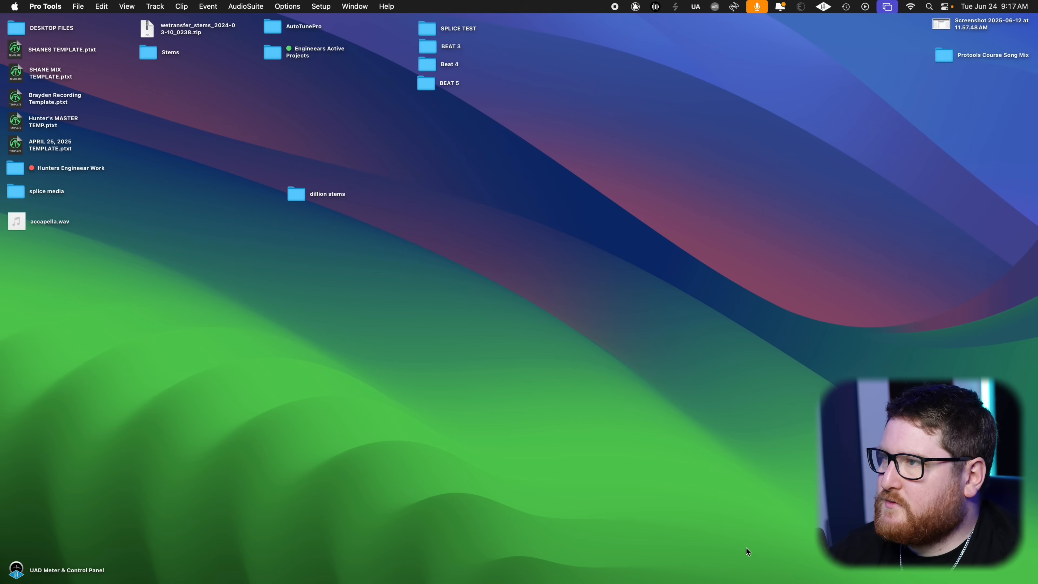
Show the session's Edit window in full screen with the clip list hidden.
left_click(354, 6)
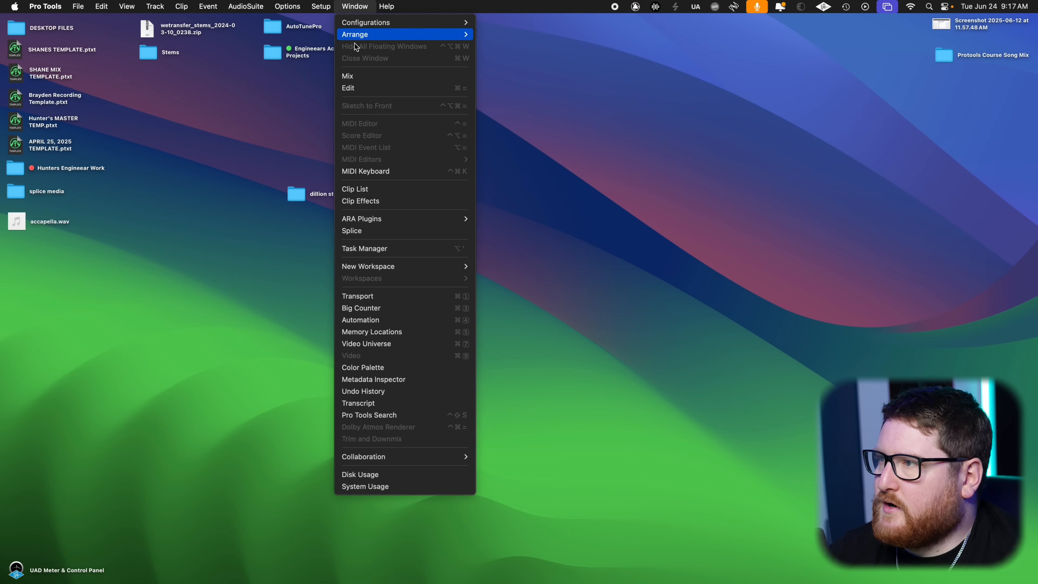
left_click(355, 88)
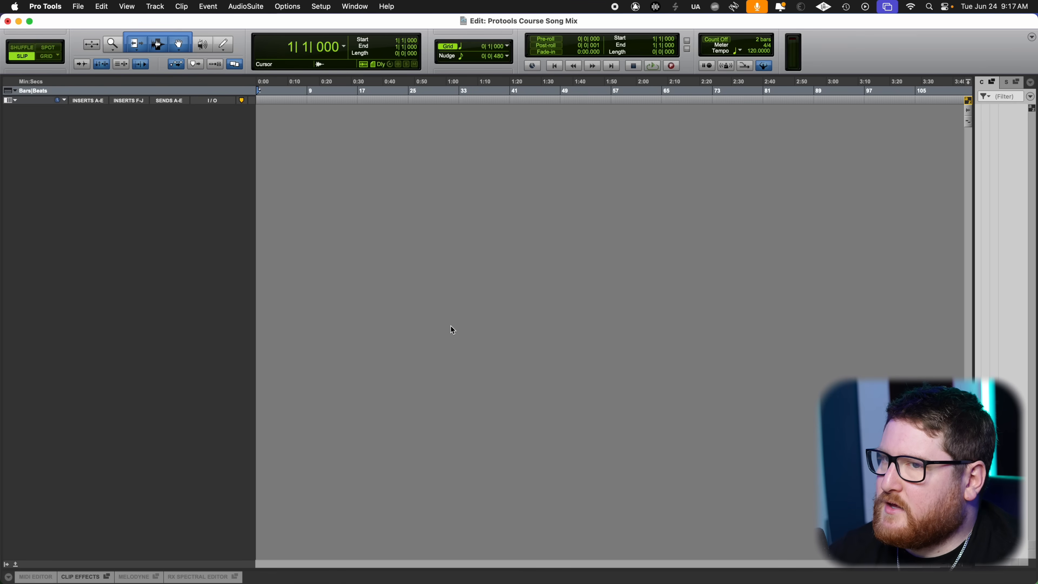
left_click(32, 23)
left_click_drag(973, 283, 1036, 311)
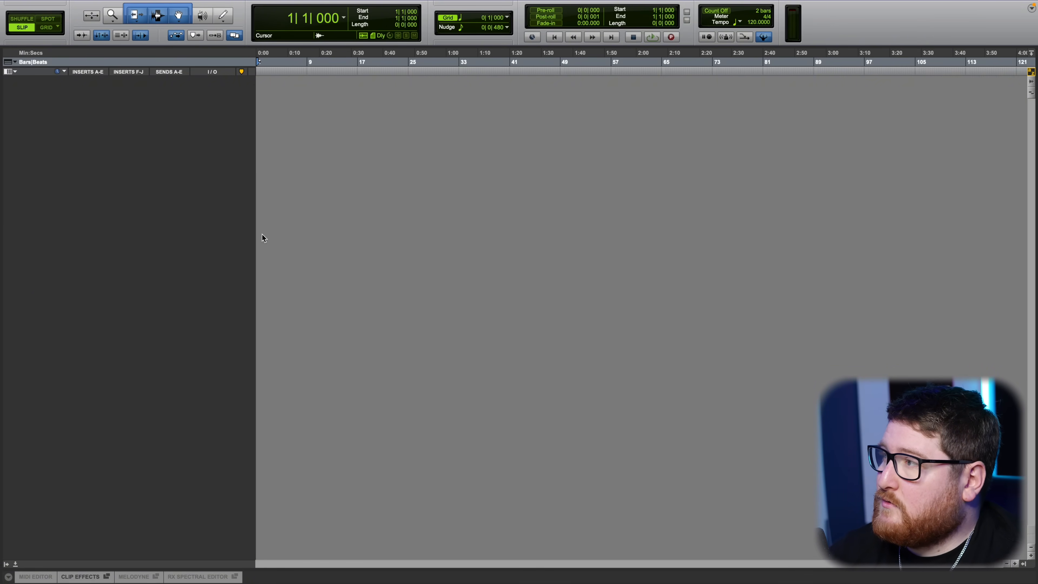
Create a click track and shrink its row to the smallest height.
mouse_move(137, 3)
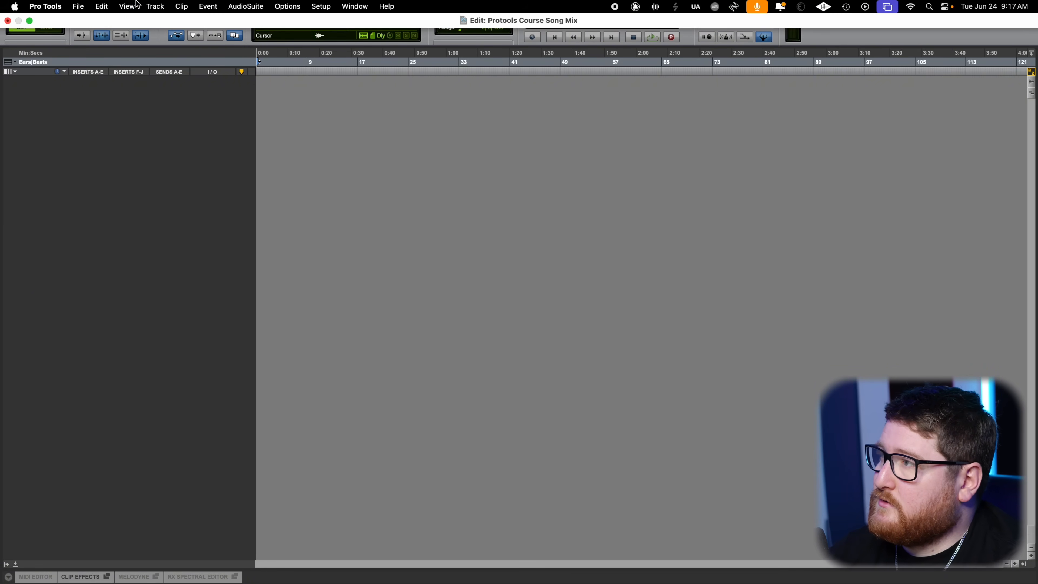
left_click(155, 7)
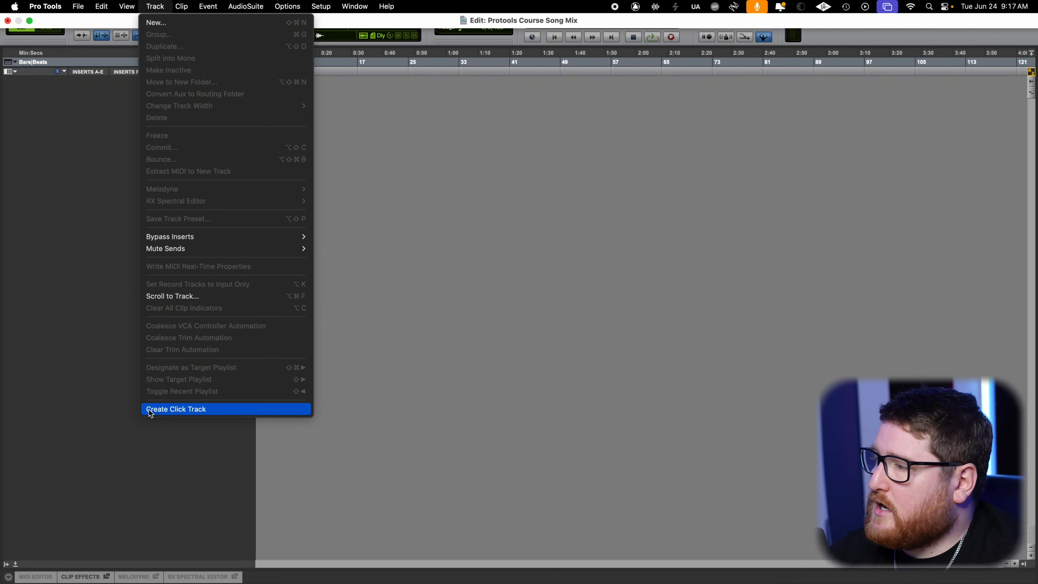
left_click(167, 410)
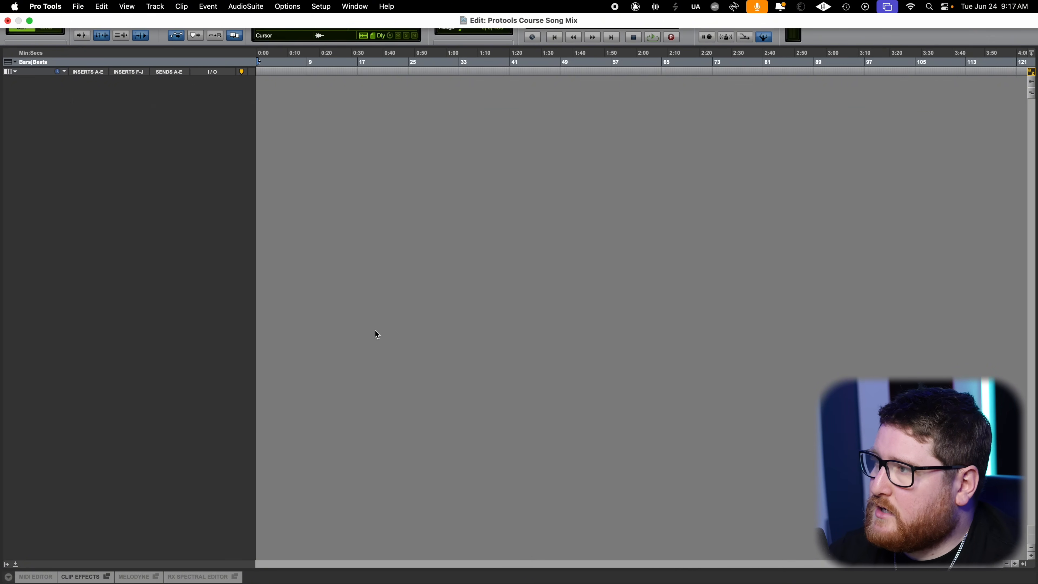
left_click_drag(131, 128, 130, 92)
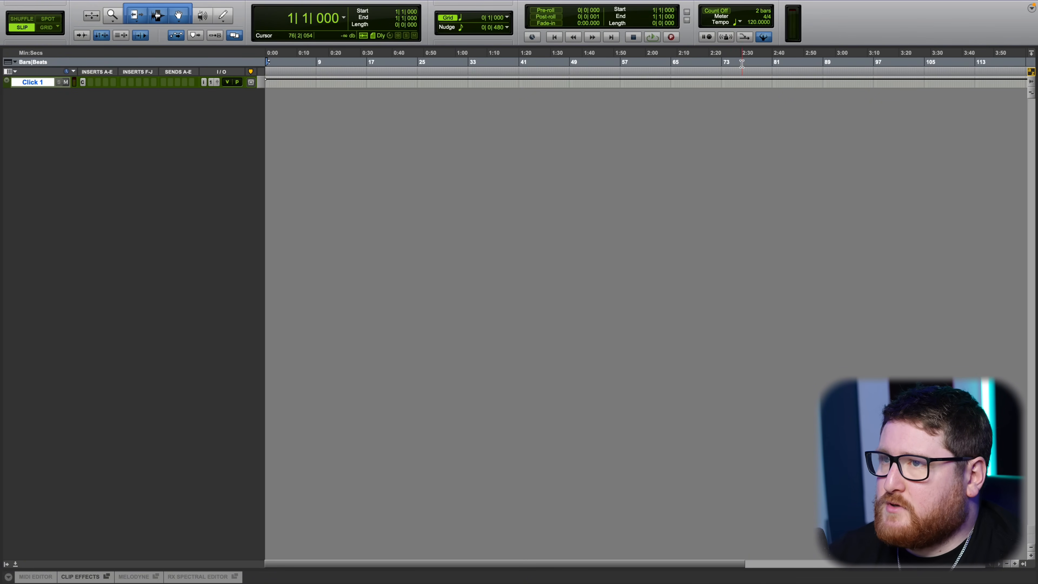
Switch the metronome on and back off.
left_click(725, 37)
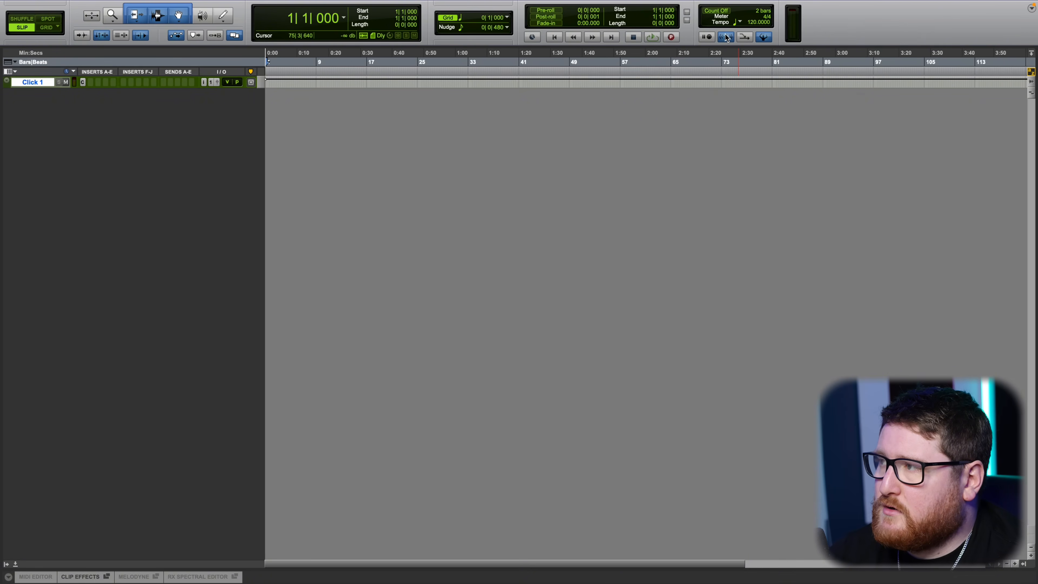
left_click(725, 37)
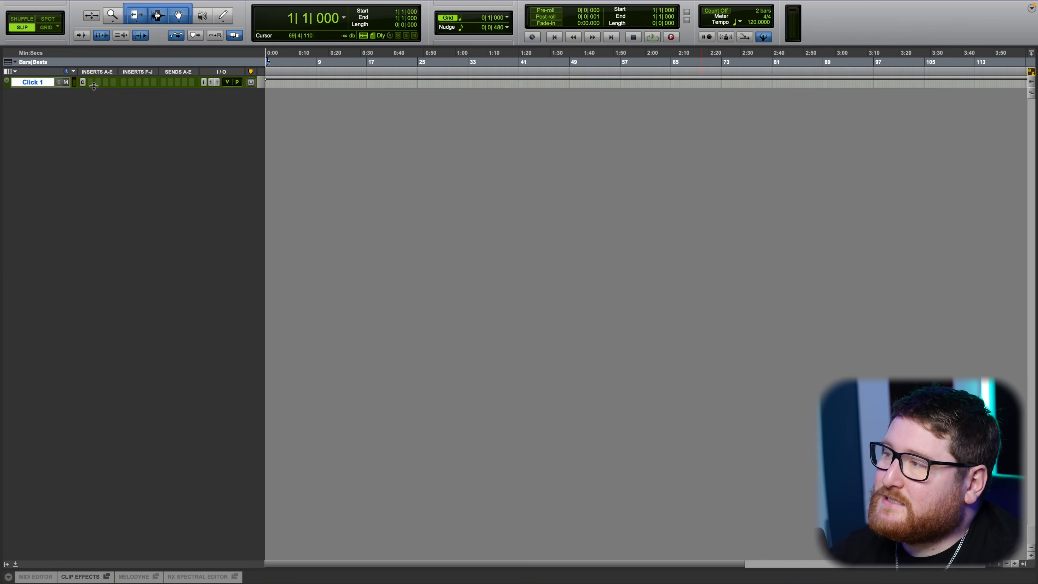
Enlarge the click track's row to inspect its output routing options, and reduce the row by one size.
left_click_drag(178, 87, 185, 128)
left_click(220, 94)
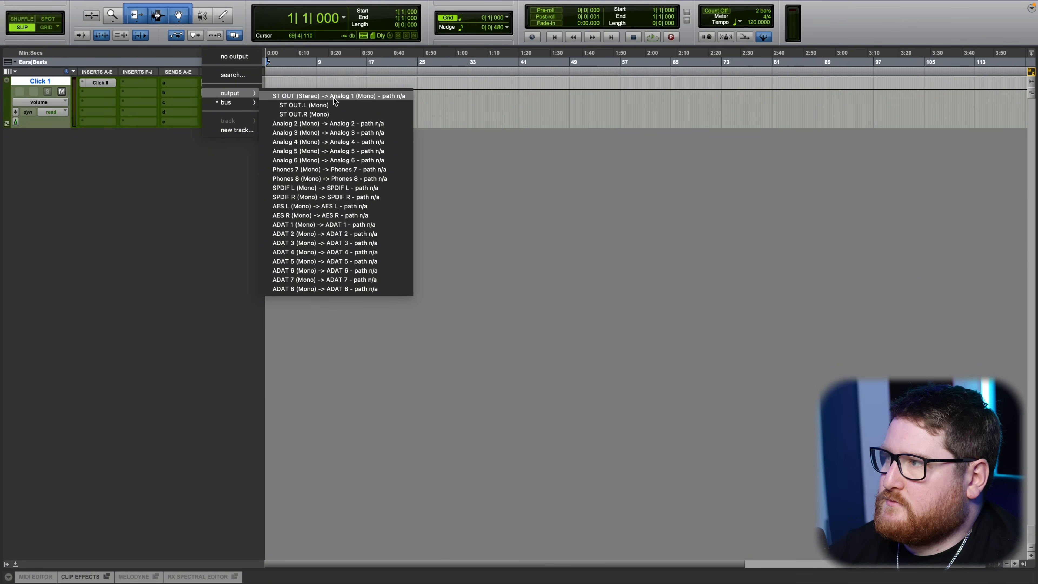
left_click(119, 159)
mouse_move(163, 5)
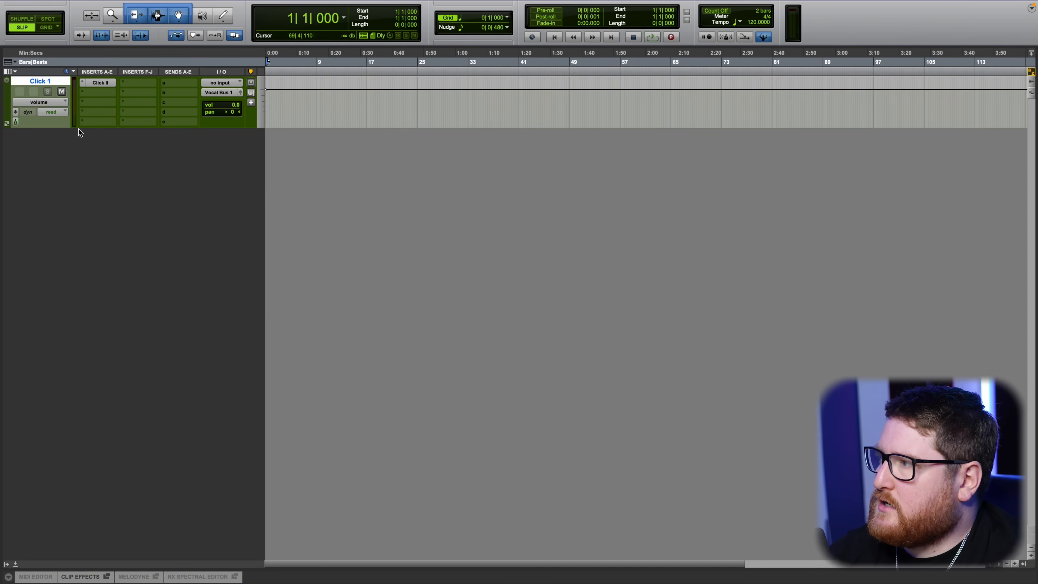
key("ctrl+Down")
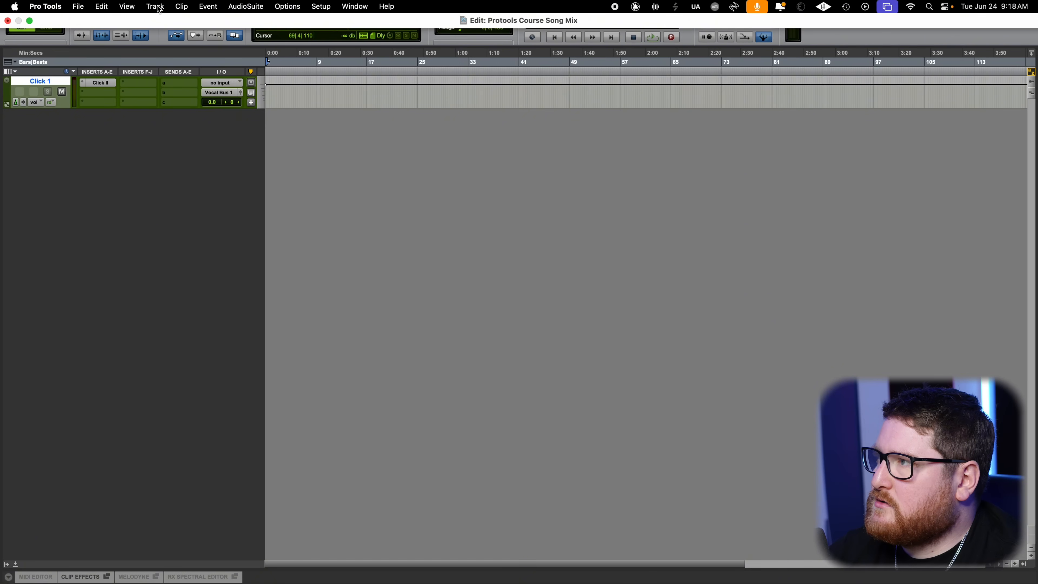
Create one new stereo Master Fader track.
left_click(158, 7)
left_click(158, 22)
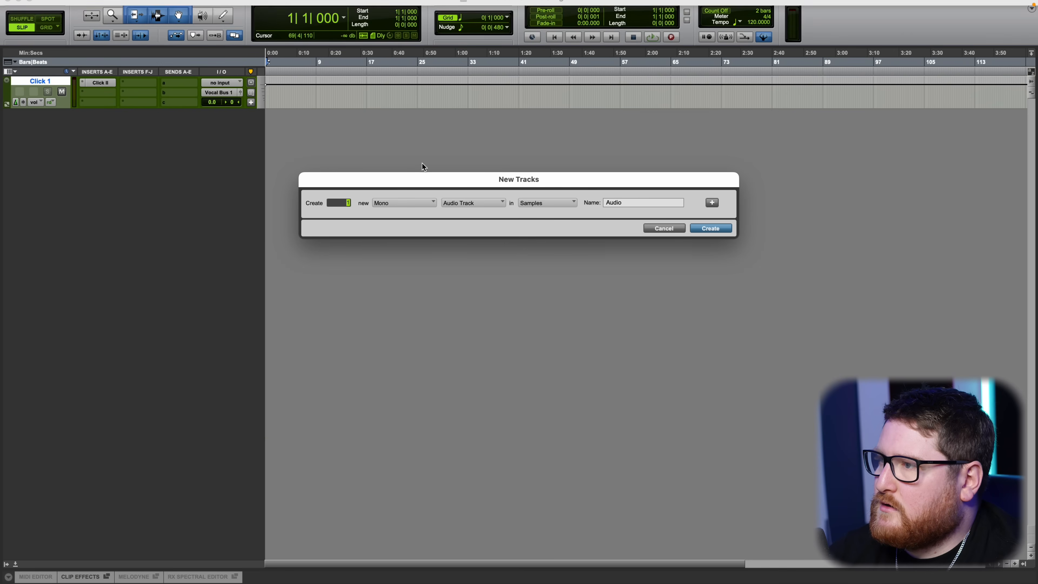
left_click(382, 203)
left_click(394, 215)
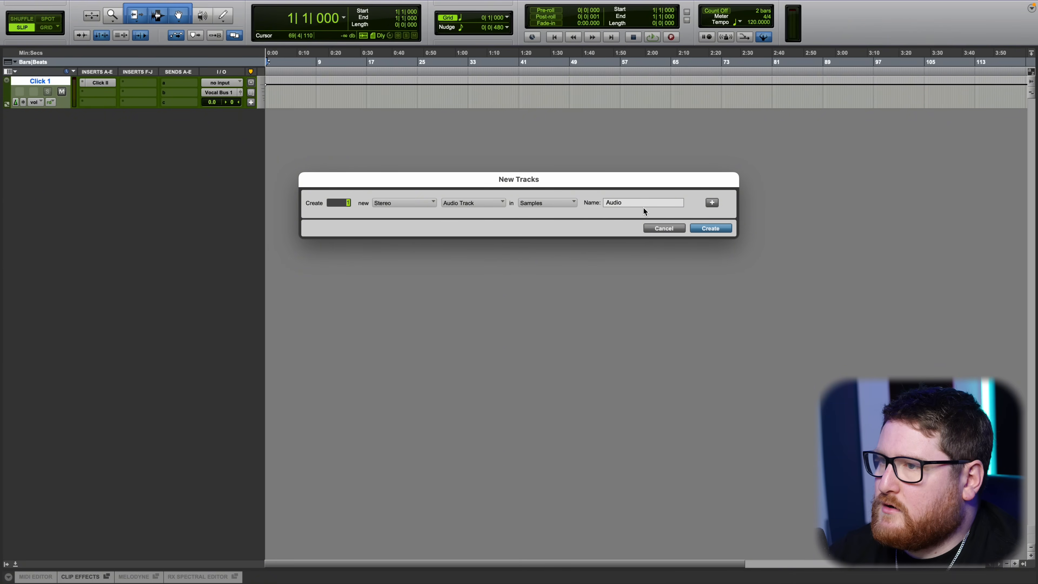
left_click(473, 202)
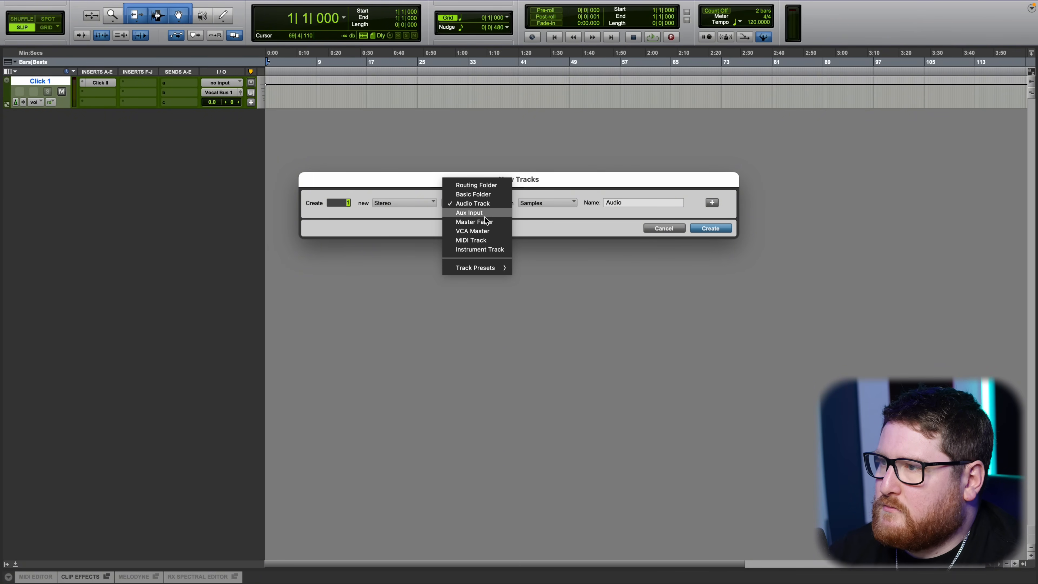
left_click(469, 222)
left_click(710, 228)
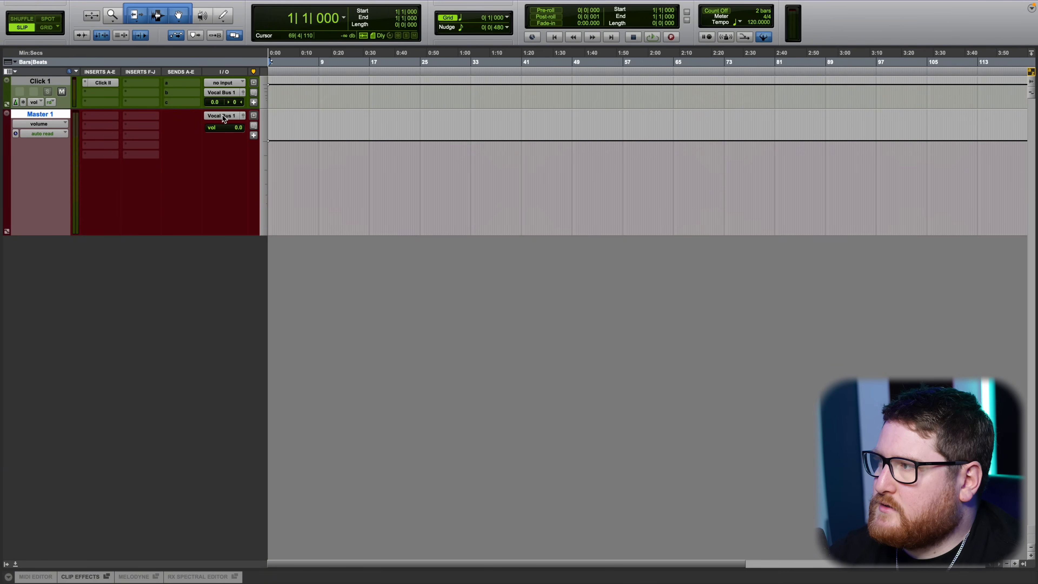
Try to route the master fader's output to ST OUT (Stereo) -> Analog 1 (Mono).
left_click(223, 117)
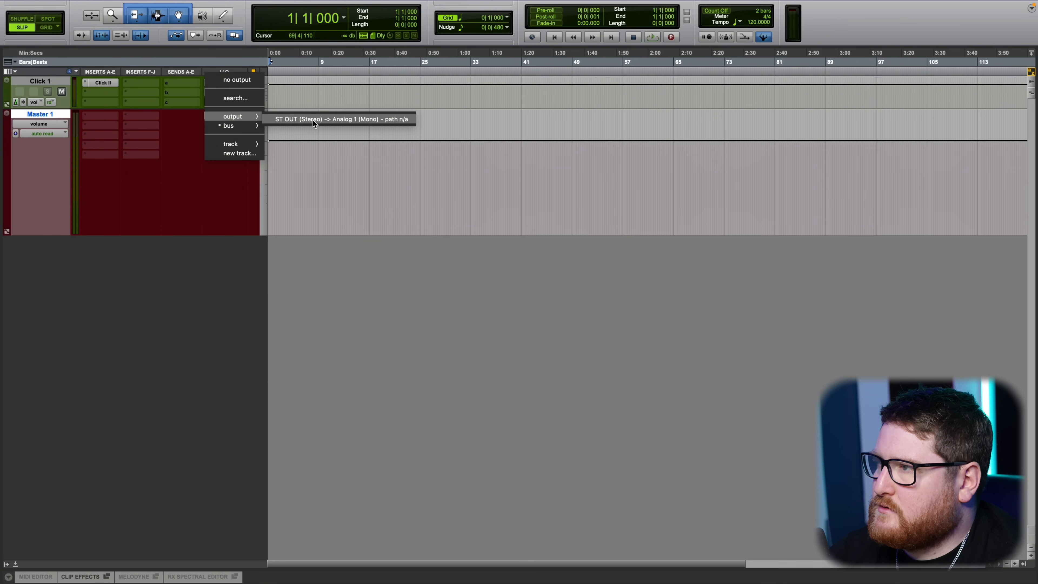
left_click(277, 171)
left_click(235, 118)
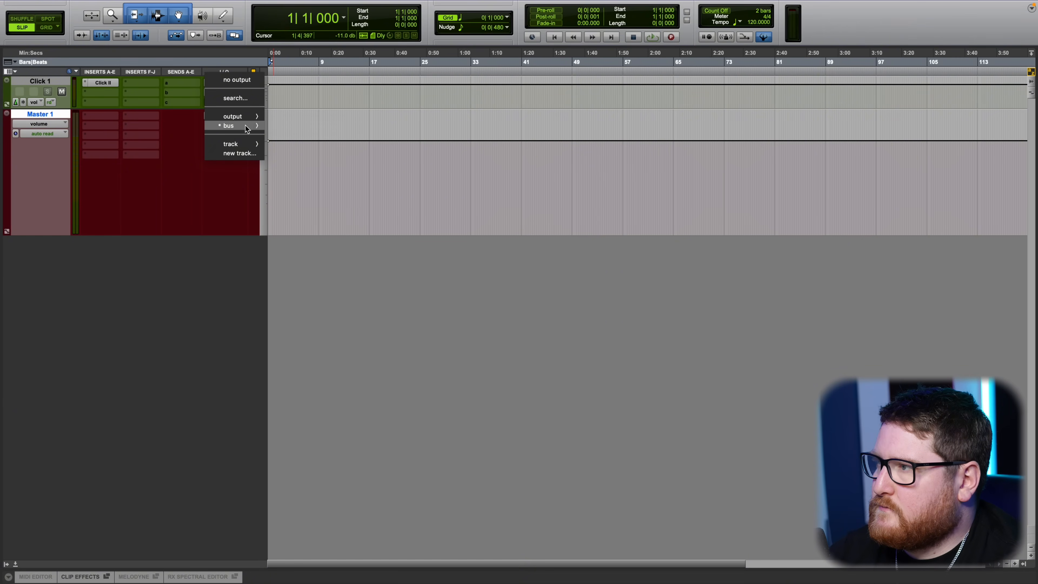
mouse_move(235, 129)
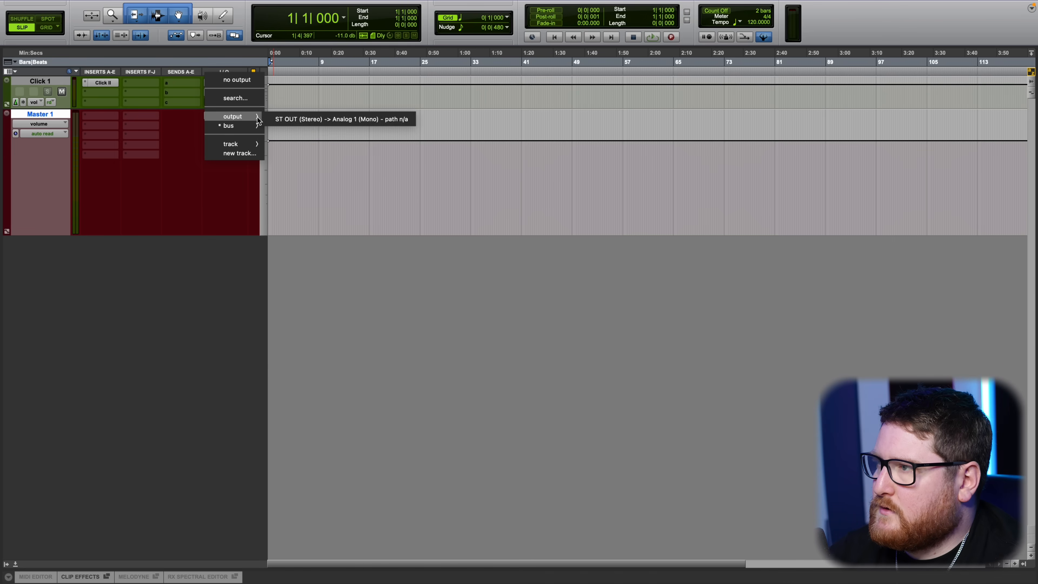
left_click(288, 120)
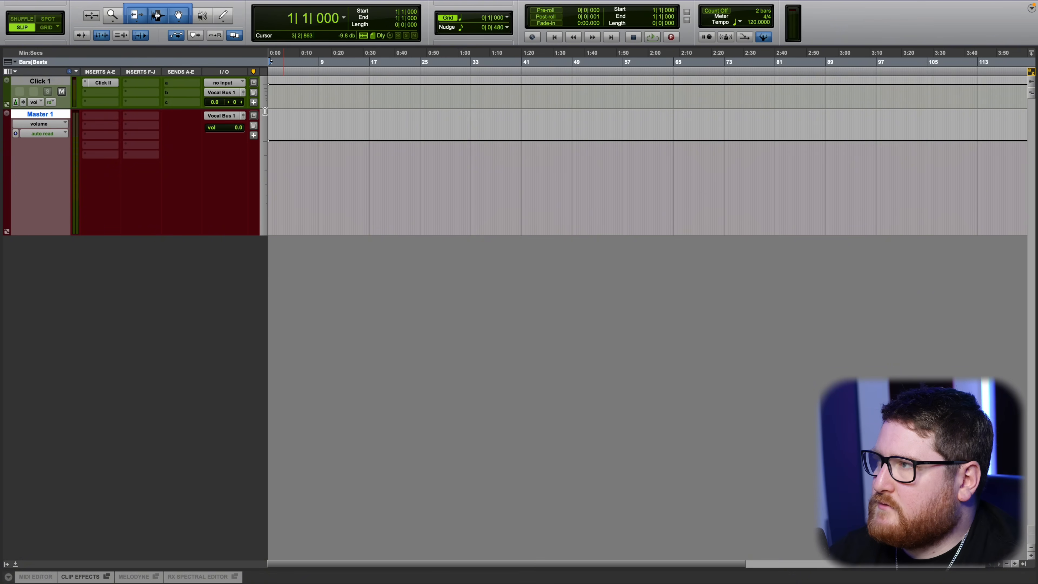
mouse_move(268, 6)
left_click(305, 7)
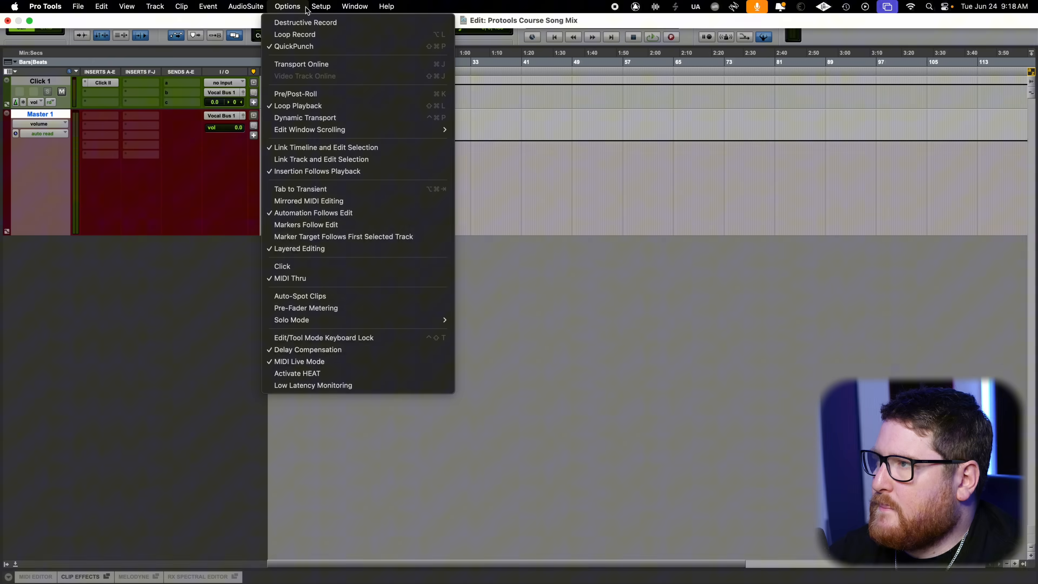
left_click(660, 265)
mouse_move(76, 3)
left_click(30, 22)
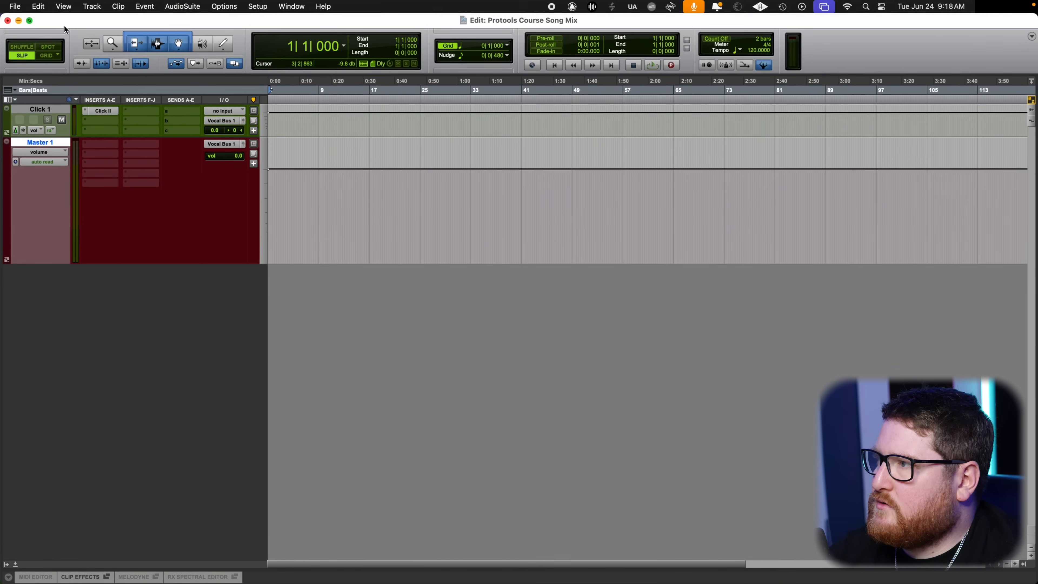
left_click(30, 21)
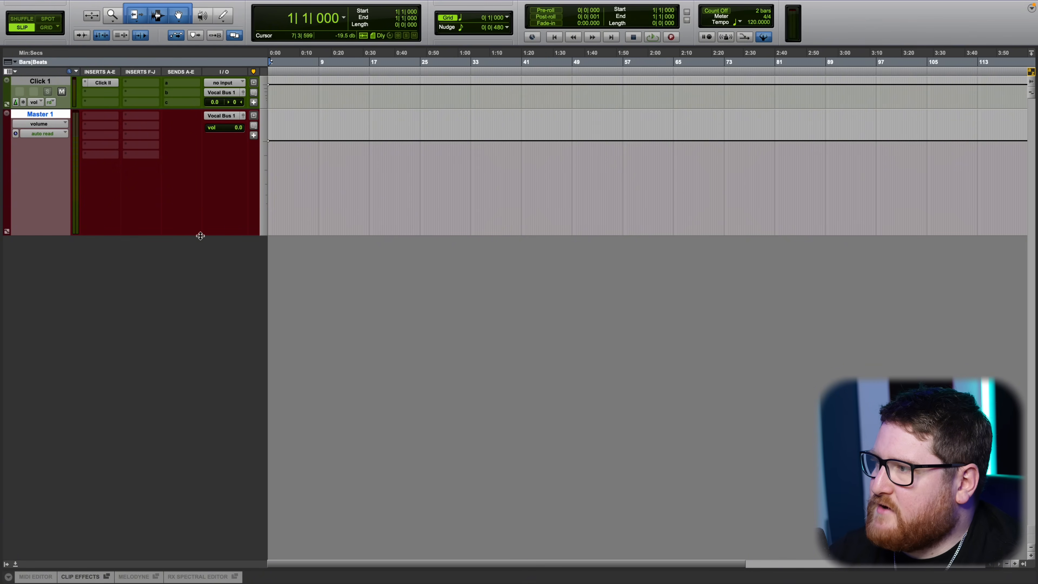
Reduce the Master 1 track's row height.
left_click_drag(201, 233, 207, 162)
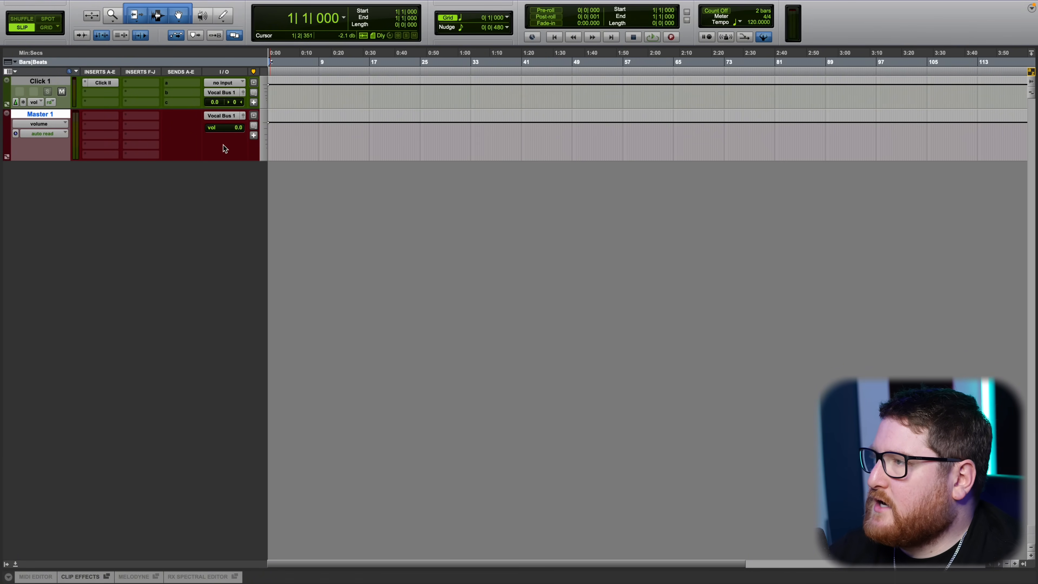
Switch to the desktop, move the dillion stems folder into the Protools Course Song Mix folder, and return to Pro Tools.
mouse_move(172, 3)
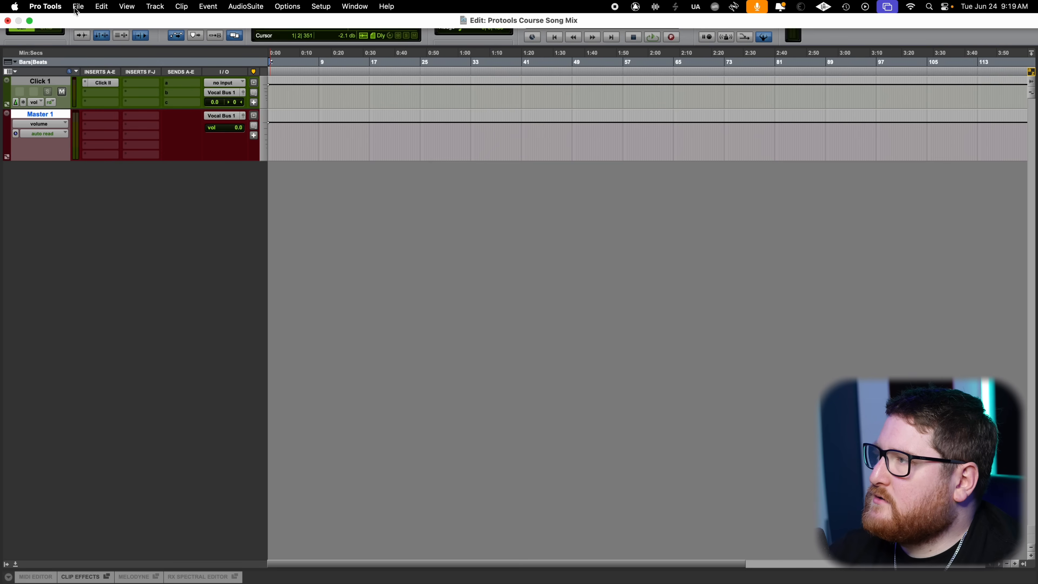
key("ctrl+Left")
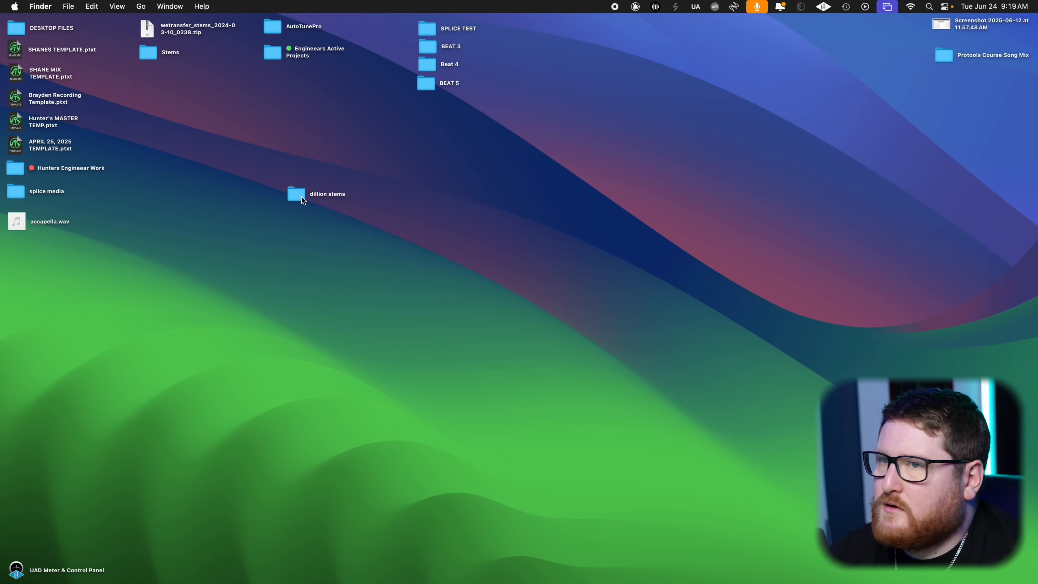
left_click_drag(304, 197, 937, 62)
key("ctrl+Right")
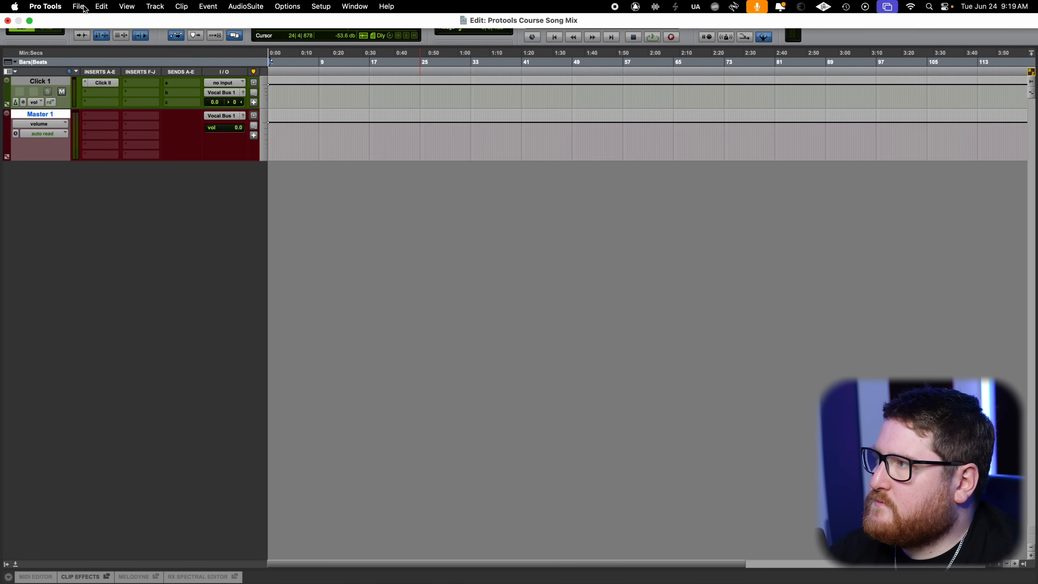
Open the audio import dialog for the session.
left_click(79, 7)
mouse_move(98, 195)
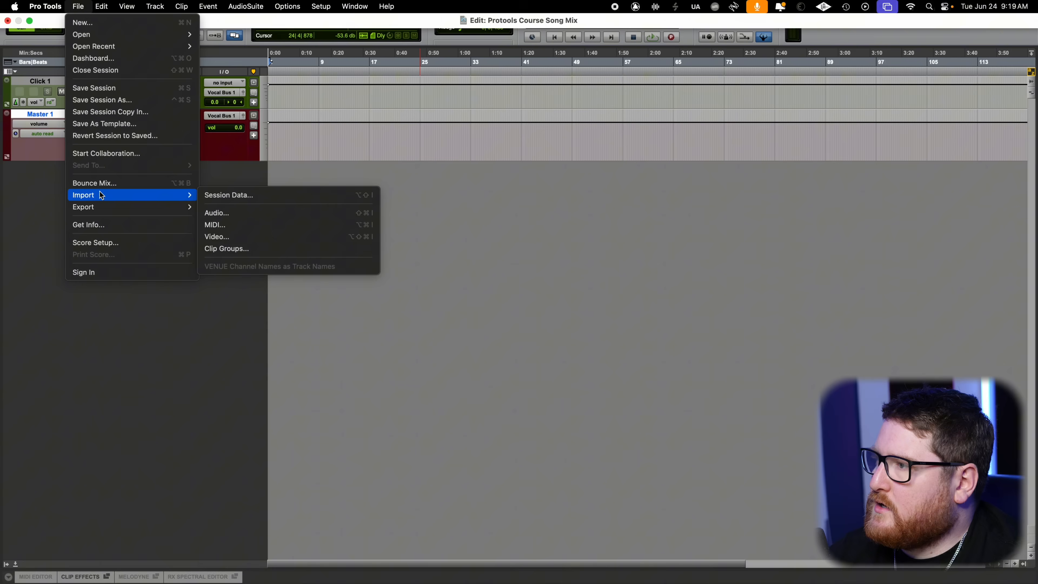
left_click(219, 213)
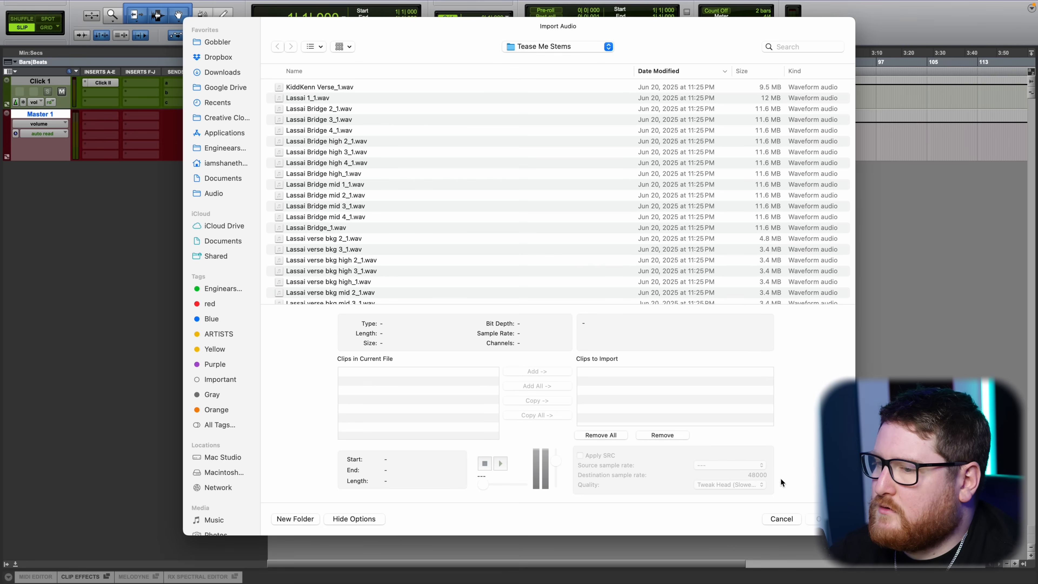
Switch to Finder, enable Desktop among the sidebar items in its settings, and return to the Pro Tools import dialog.
key("ctrl+Left")
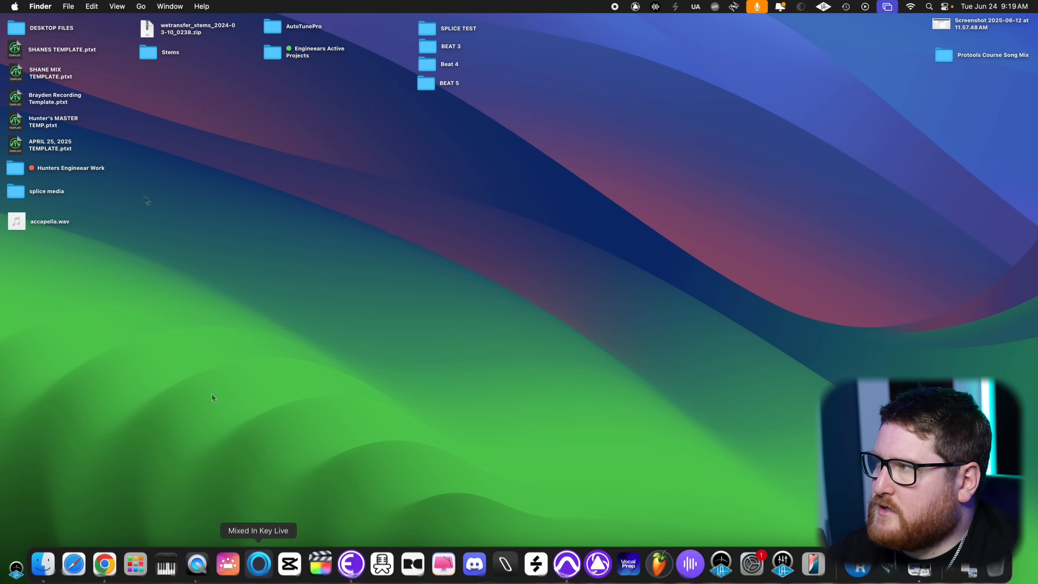
left_click(38, 8)
left_click(62, 41)
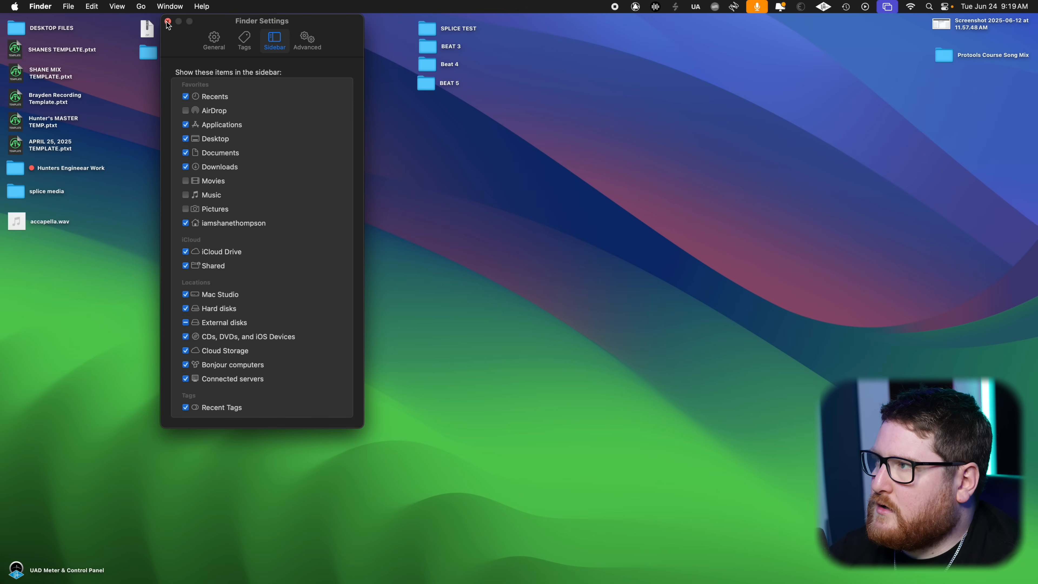
key("ctrl+Right")
Import every WAV file from the dillion stems folder in Desktop's Protools Course Song Mix folder onto new tracks at Session Start.
left_click(217, 209)
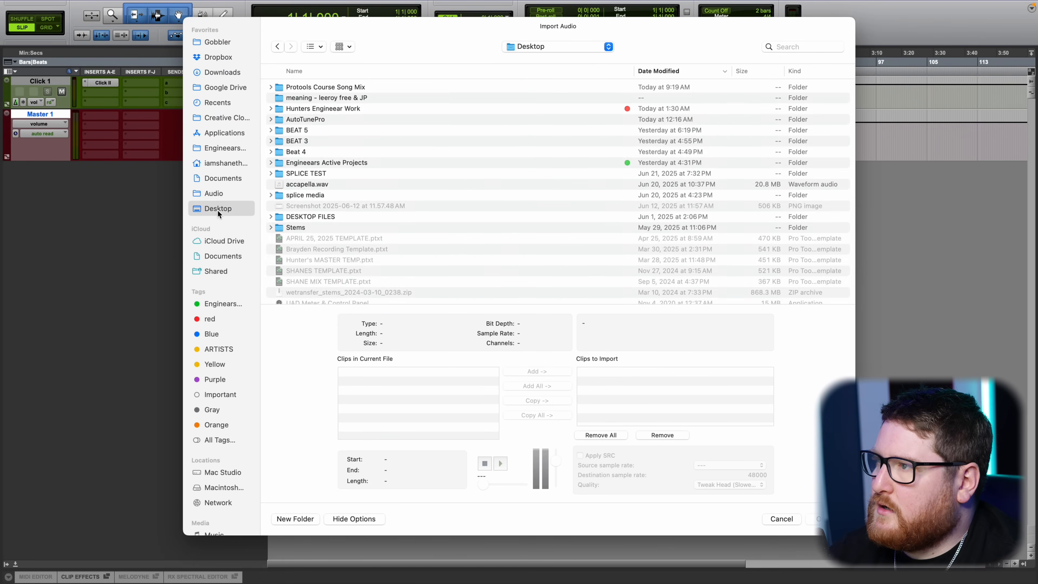
double_click(308, 87)
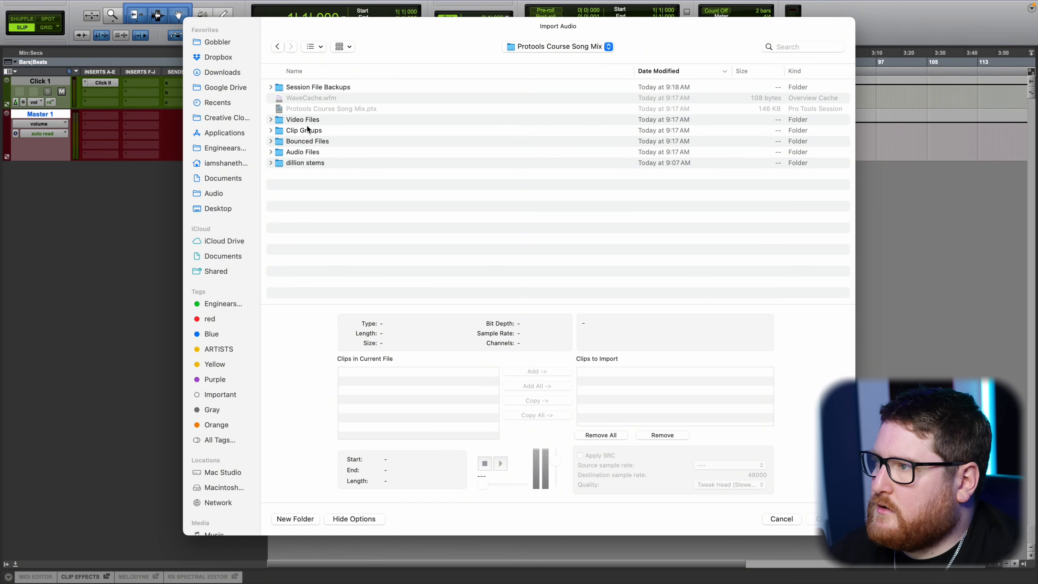
double_click(304, 163)
left_click(322, 87)
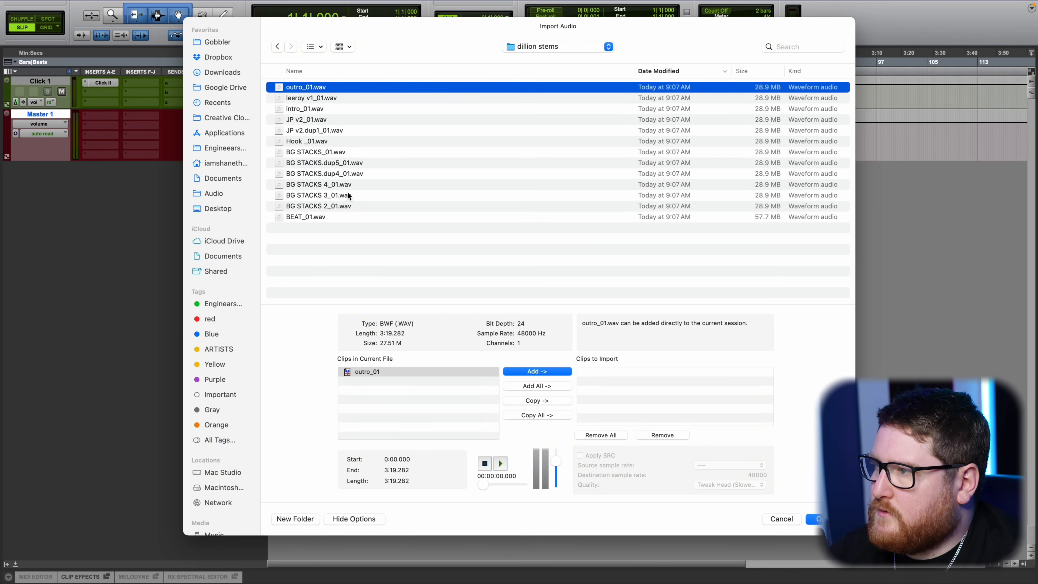
left_click(344, 216, "shift")
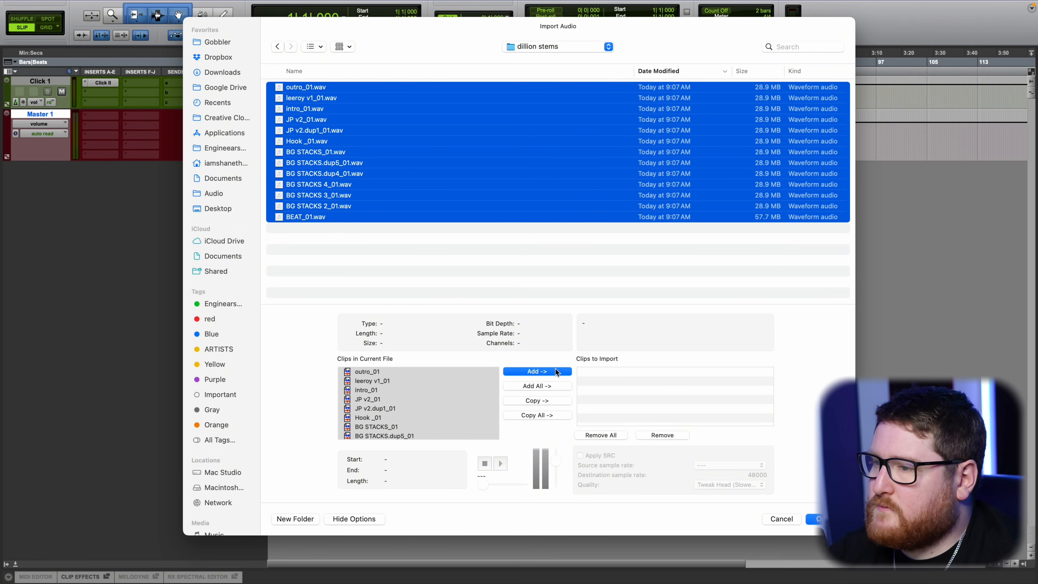
left_click(547, 371)
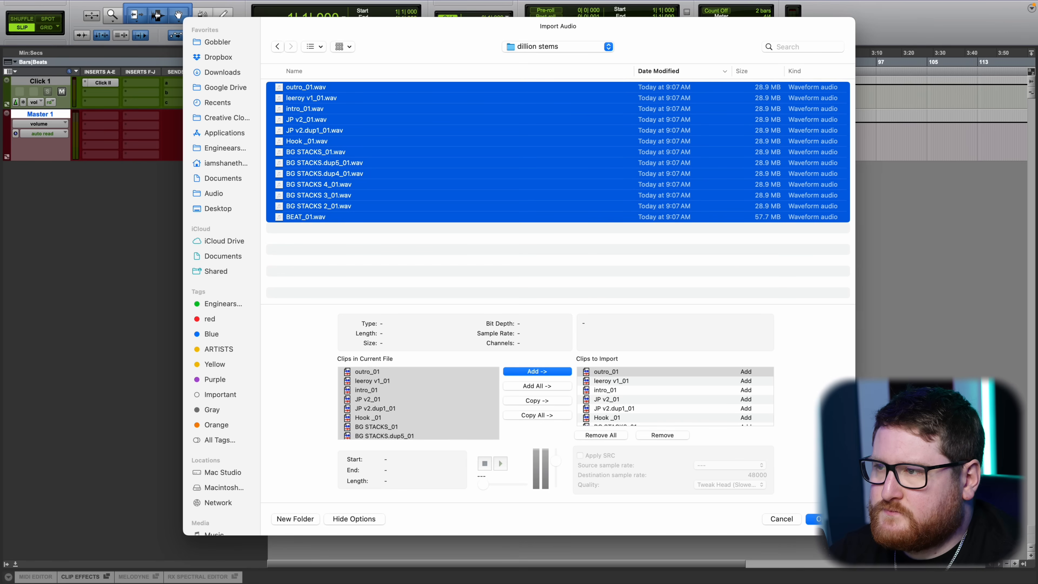
left_click(814, 519)
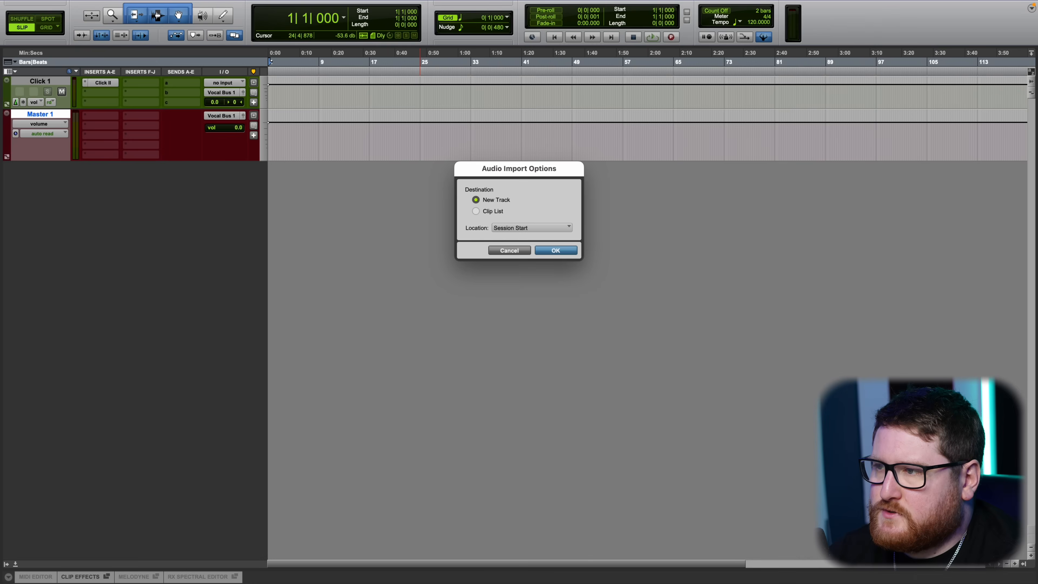
left_click(557, 251)
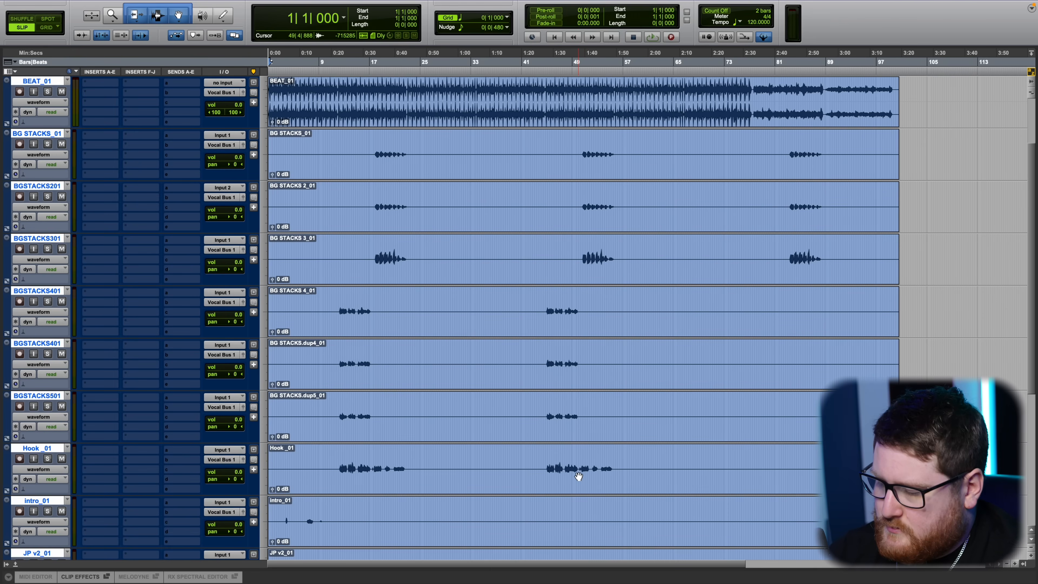
Enlarge the waveform display vertically across the imported tracks and review all of them.
key("super+alt+bracketleft")
key("super+alt+bracketright")
key("super+alt+bracketright")
key("super+alt+bracketright")
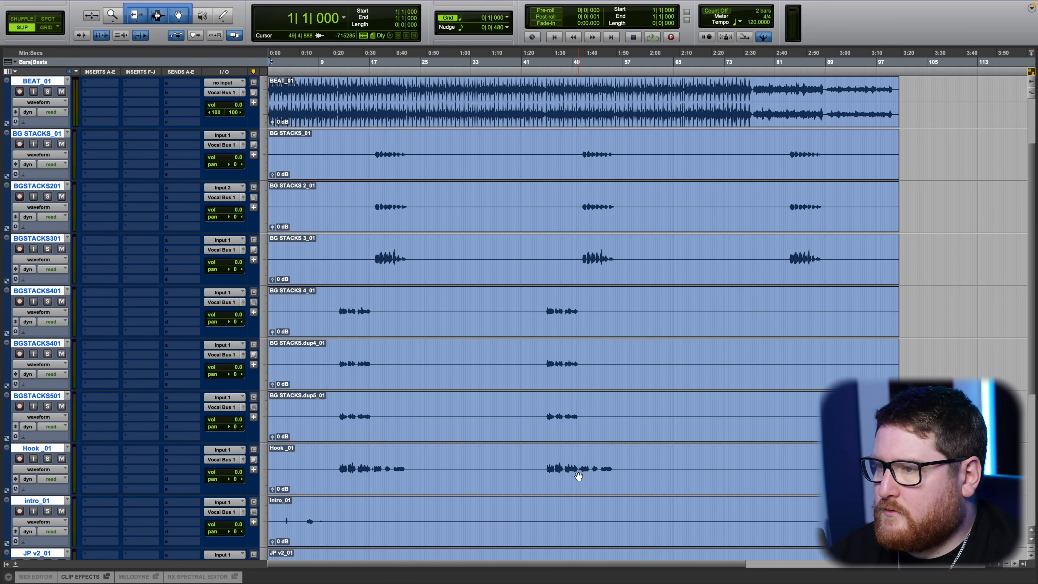
scroll(578, 475, "down", 6)
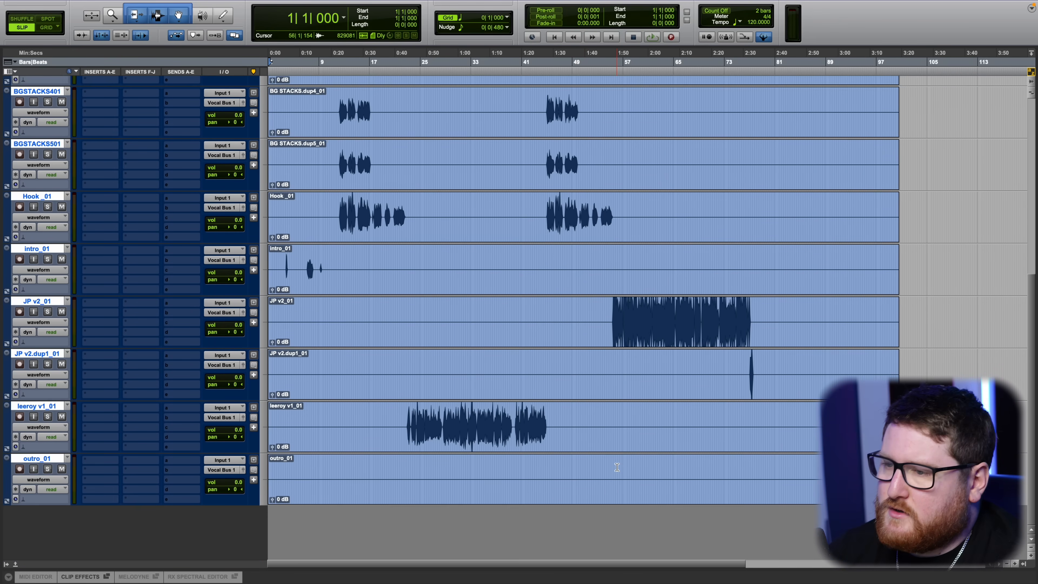
scroll(925, 286, "up", 6)
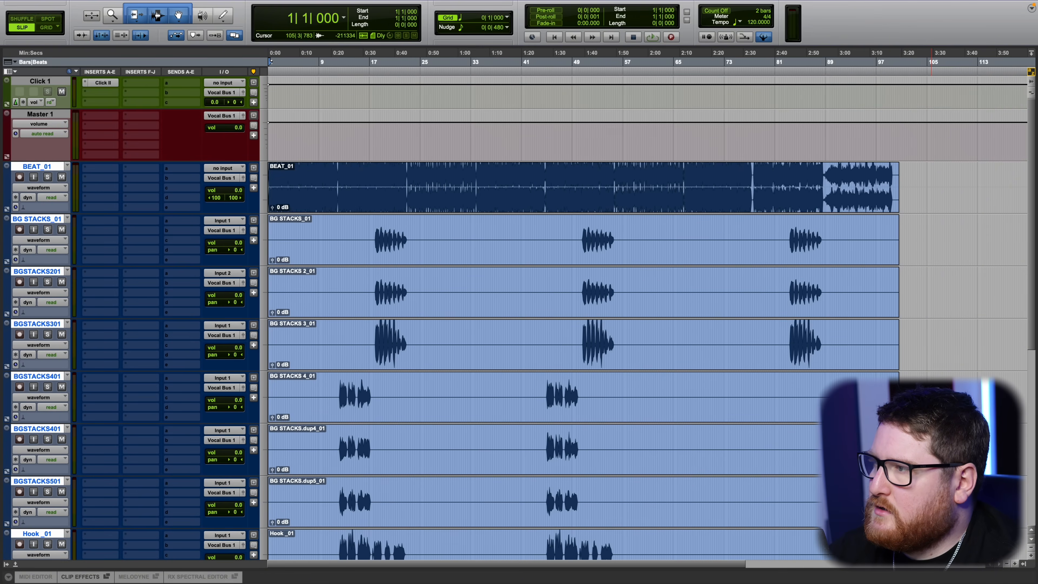
Mute all the vocal tracks from BG STACKS_01 through outro_01.
left_click(313, 135)
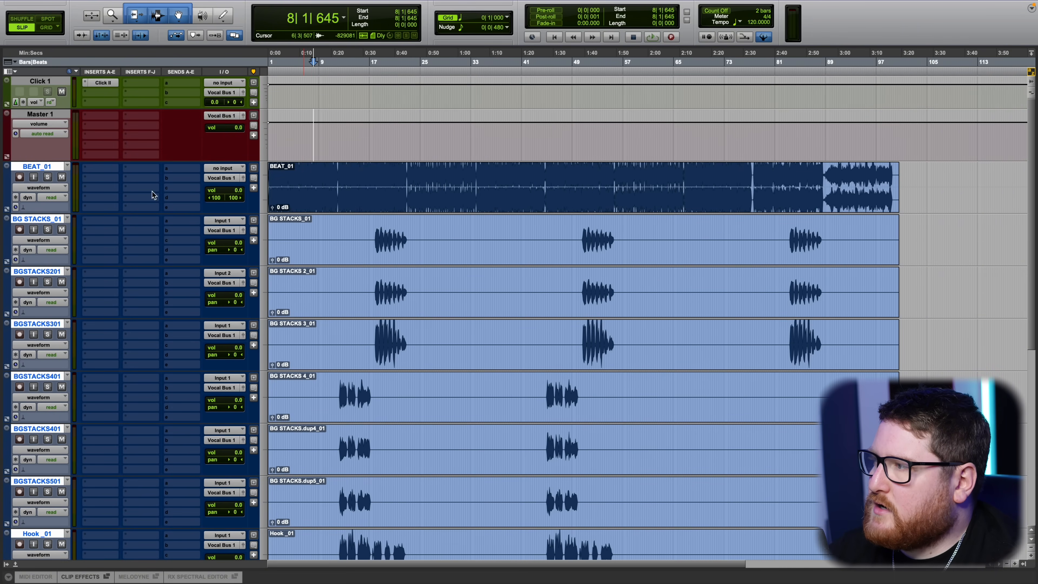
left_click(52, 117)
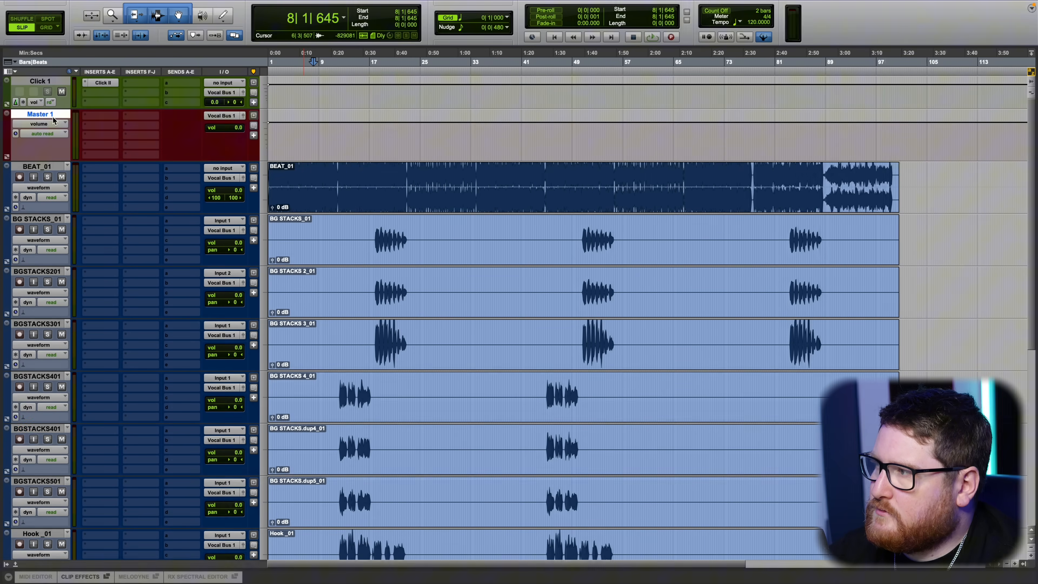
left_click(47, 222)
scroll(81, 302, "down", 7)
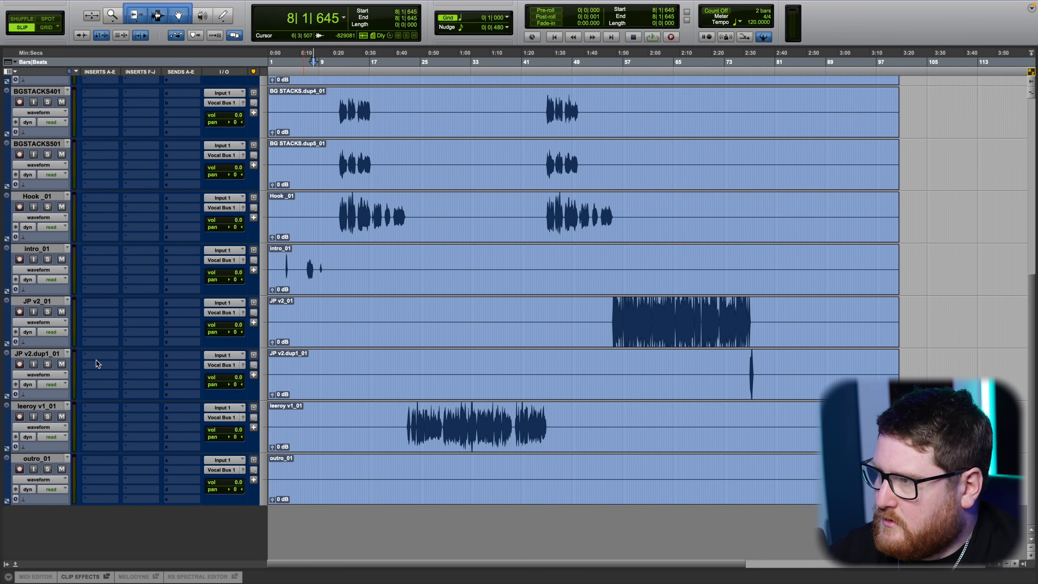
left_click(53, 460, "shift")
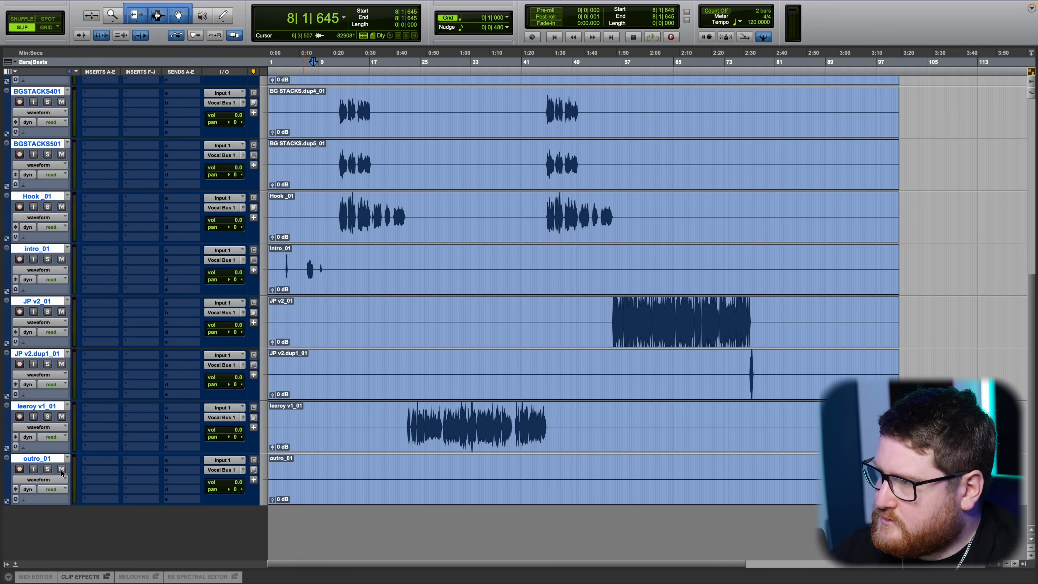
left_click(62, 469, "alt+shift")
scroll(244, 212, "up", 7)
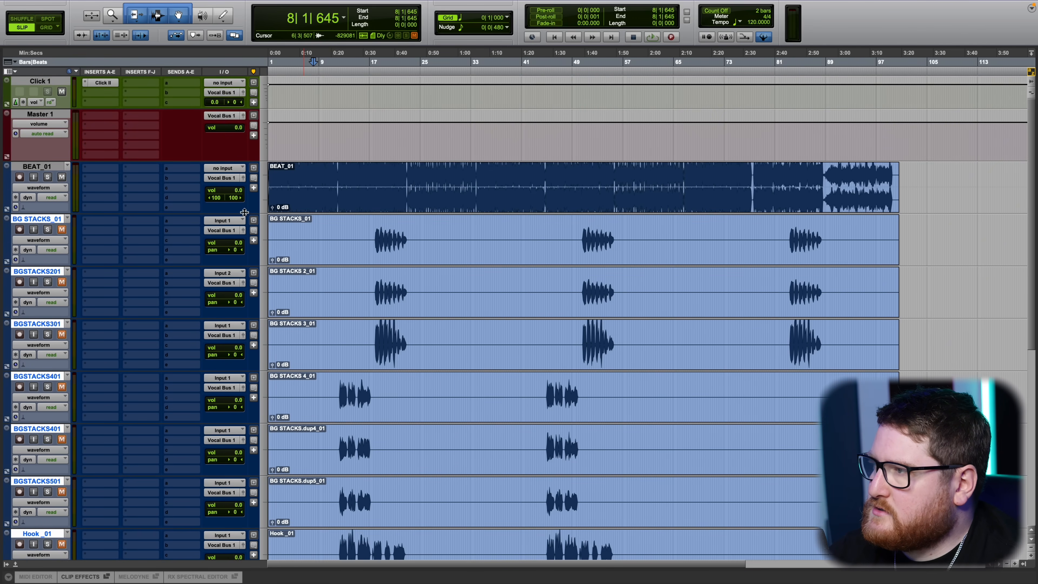
Take the Edit window out of full-screen mode and place the playback cursor near the start of bar 4.
left_click(289, 146)
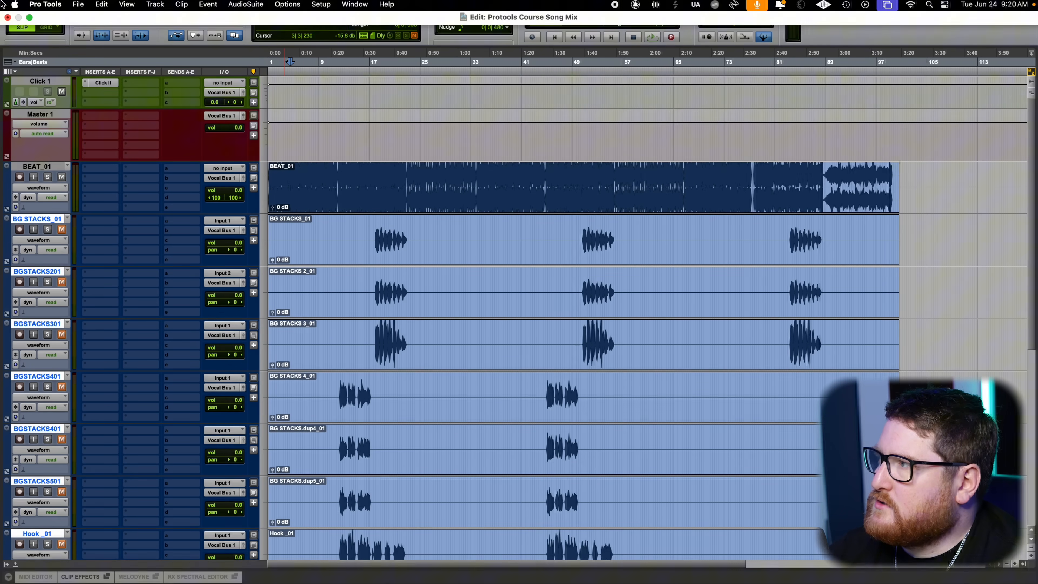
left_click(30, 21)
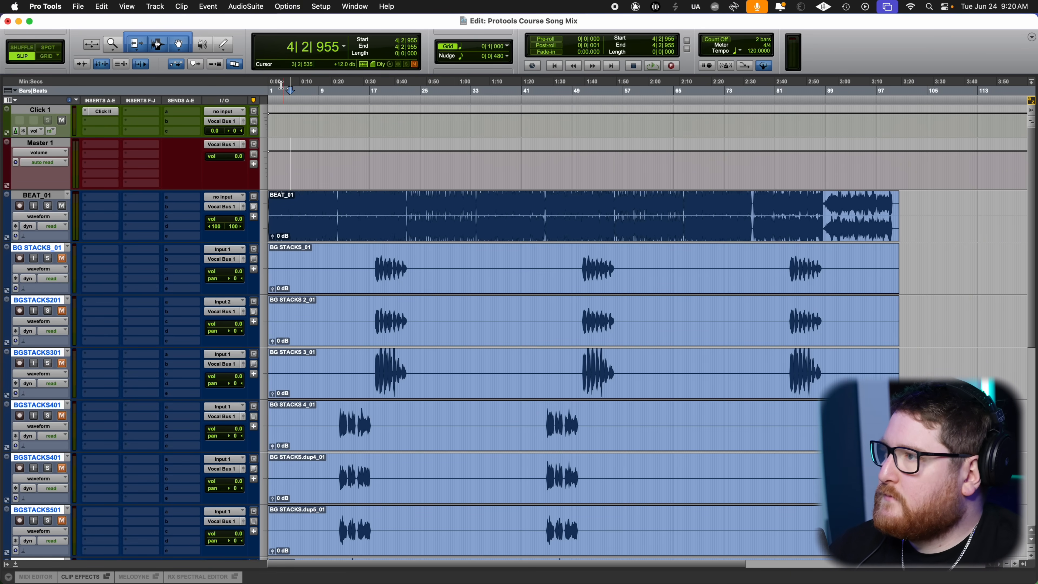
left_click(288, 89)
Open the Playback Engine settings.
left_click(321, 6)
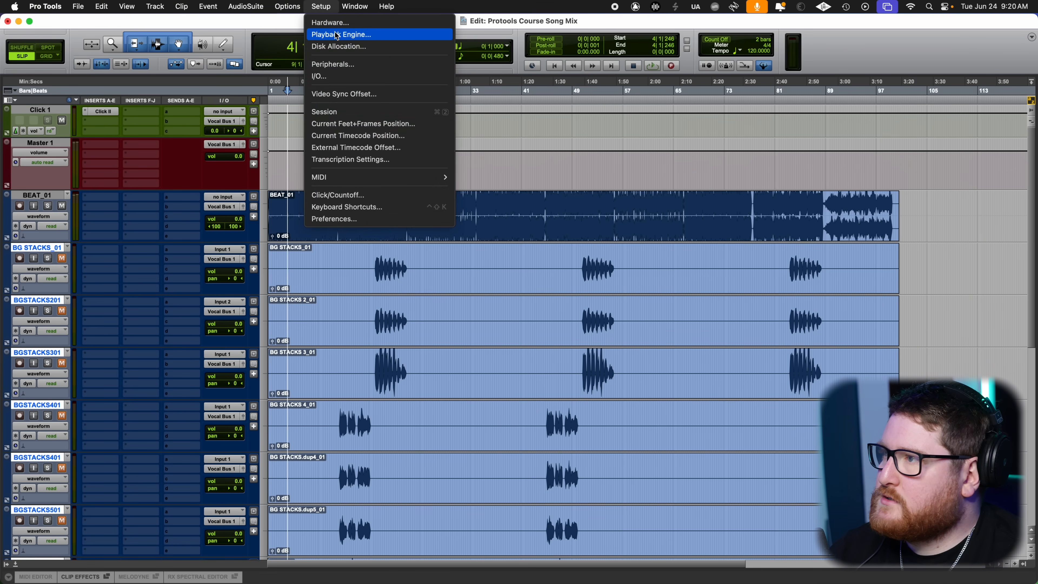
left_click(456, 180)
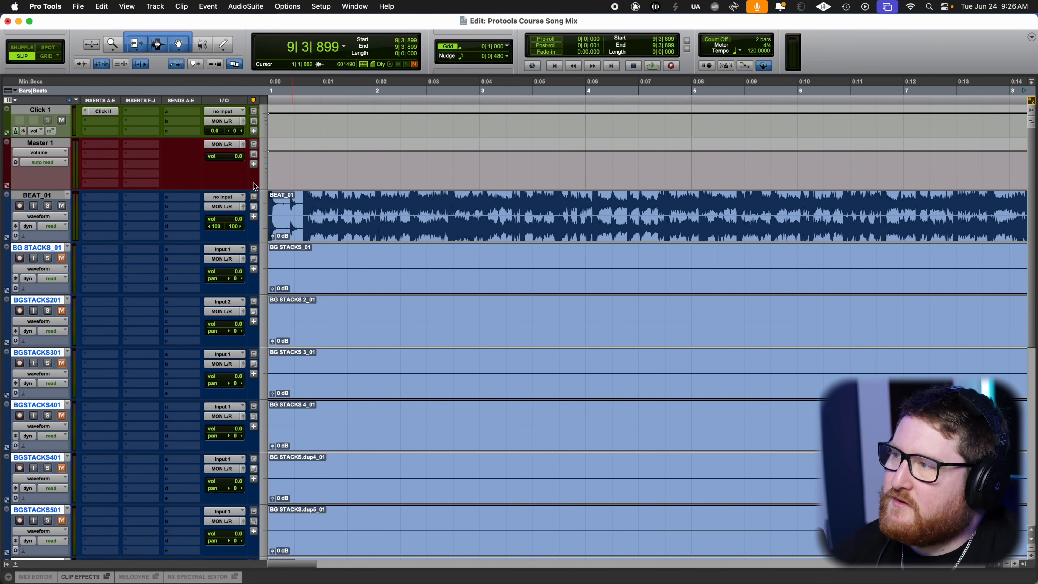
Try to rename the MON L/R output path on the BG STACKS_01 track to ST OUT.
scroll(254, 186, "down", 1)
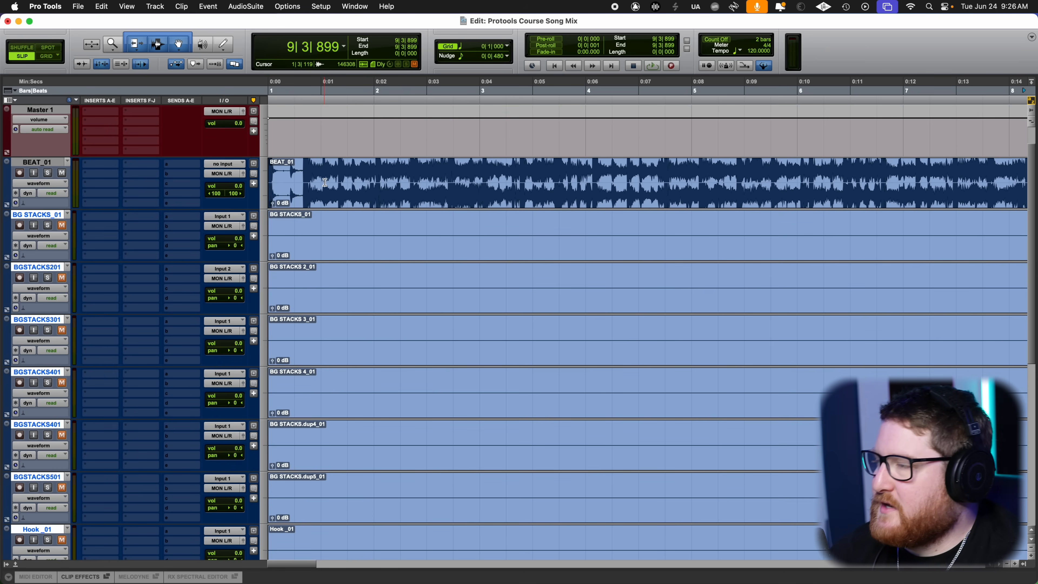
right_click(228, 229)
left_click(254, 249)
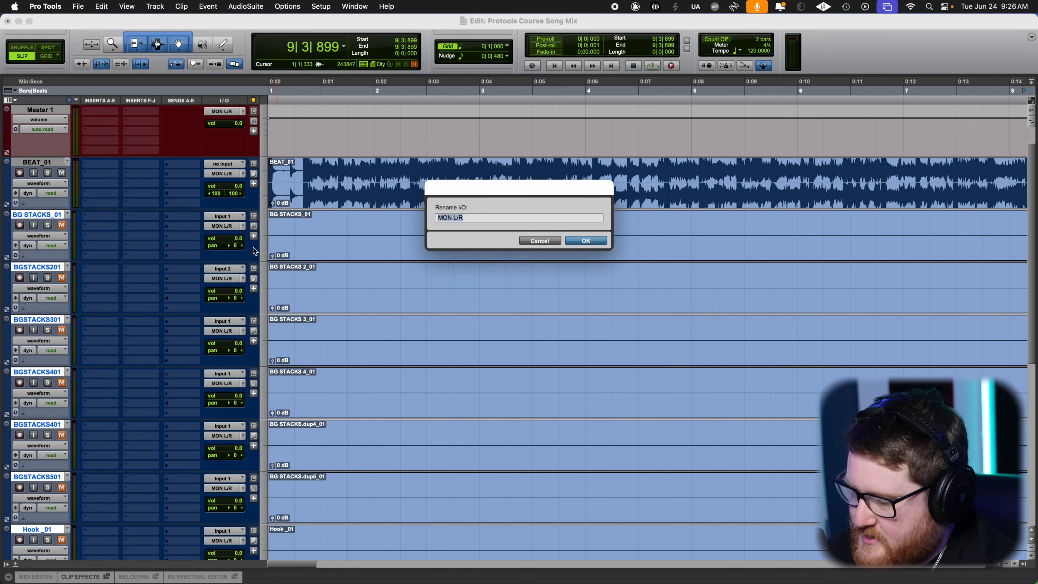
type("ST ")
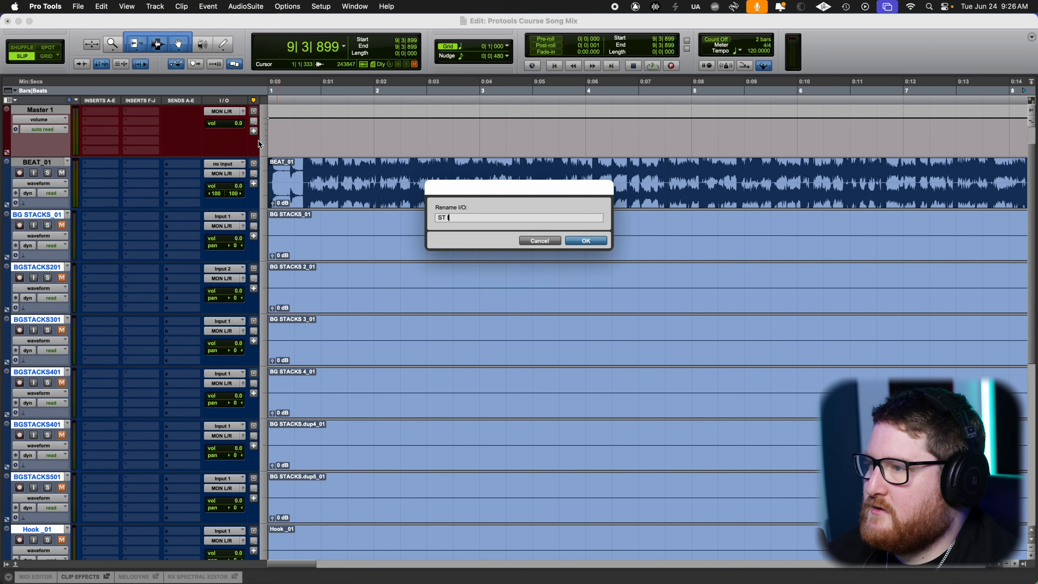
type("OU")
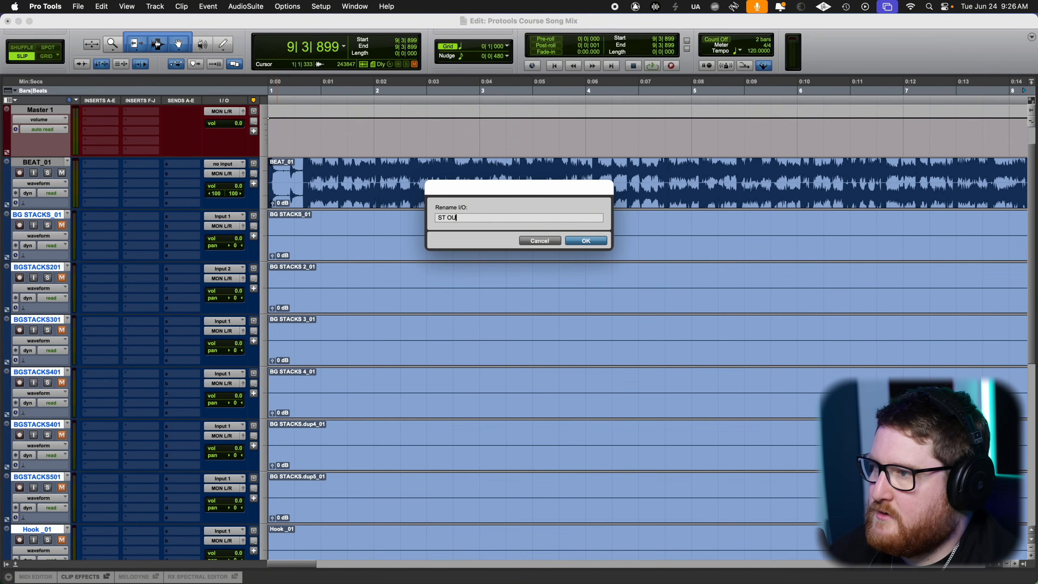
type("T")
key("Return")
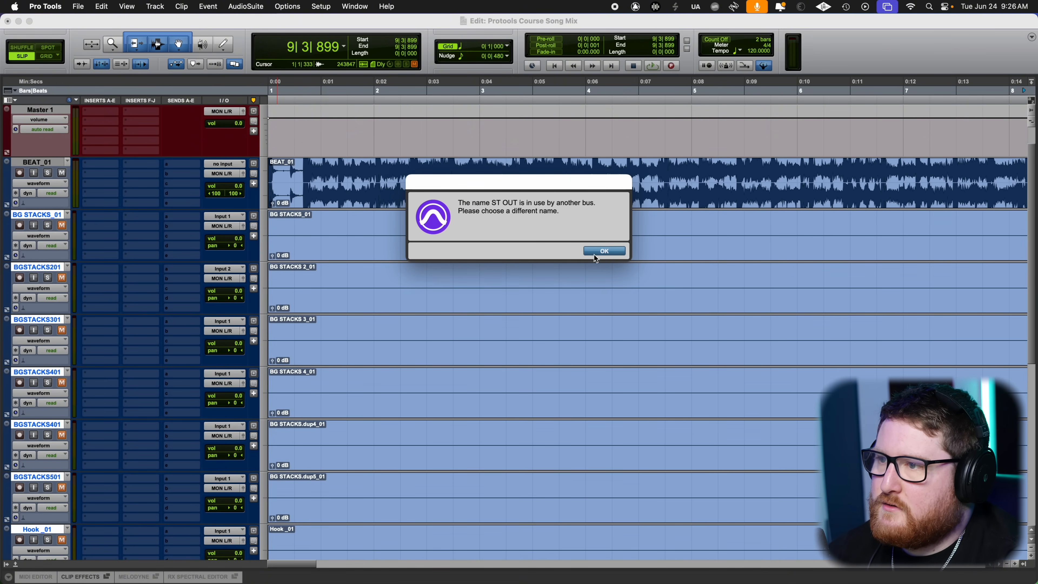
left_click(603, 251)
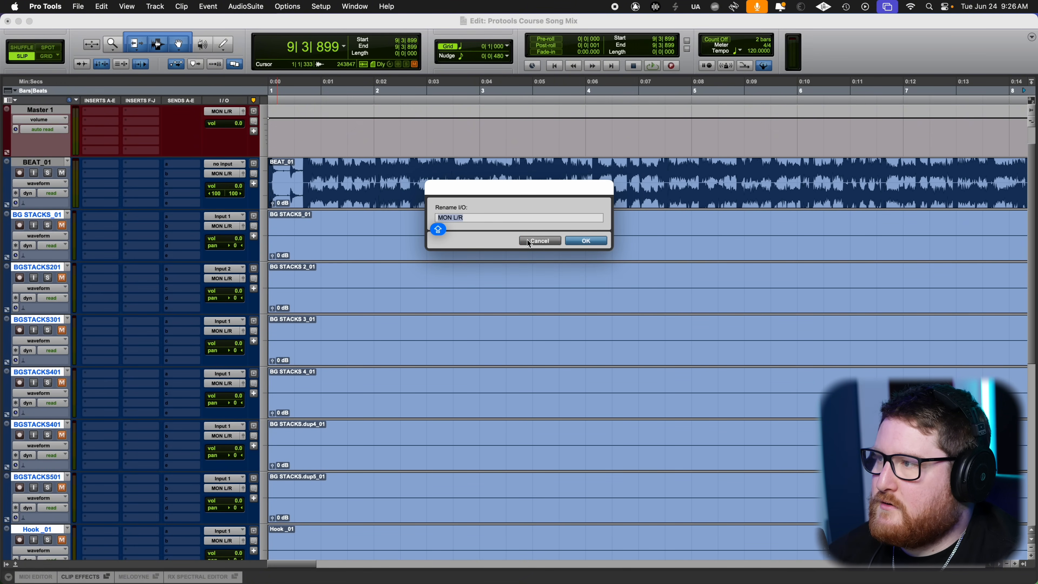
key("Escape")
Examine the available output paths for the BEAT_01 track.
left_click(225, 174)
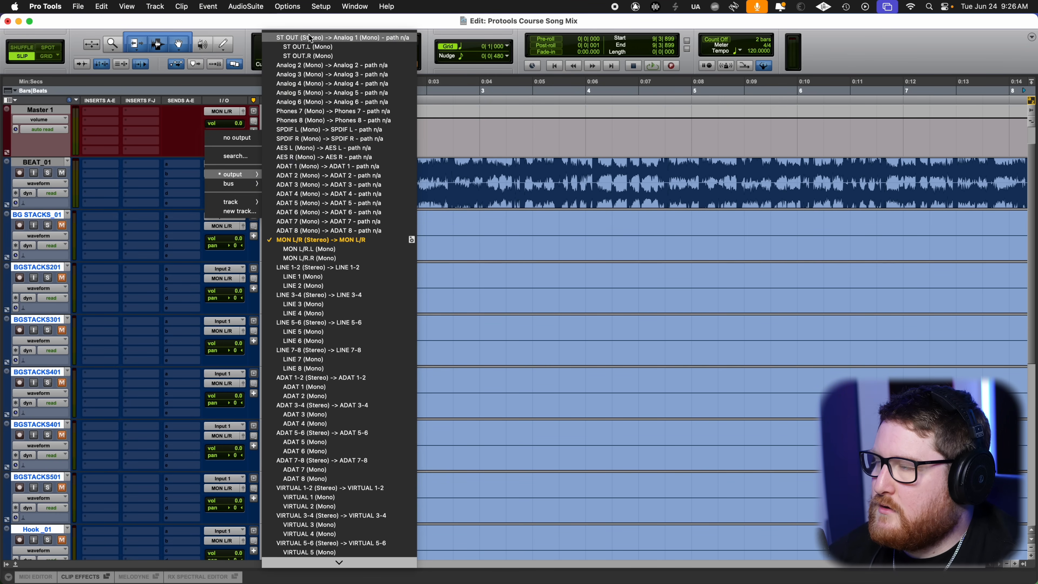
left_click(510, 134)
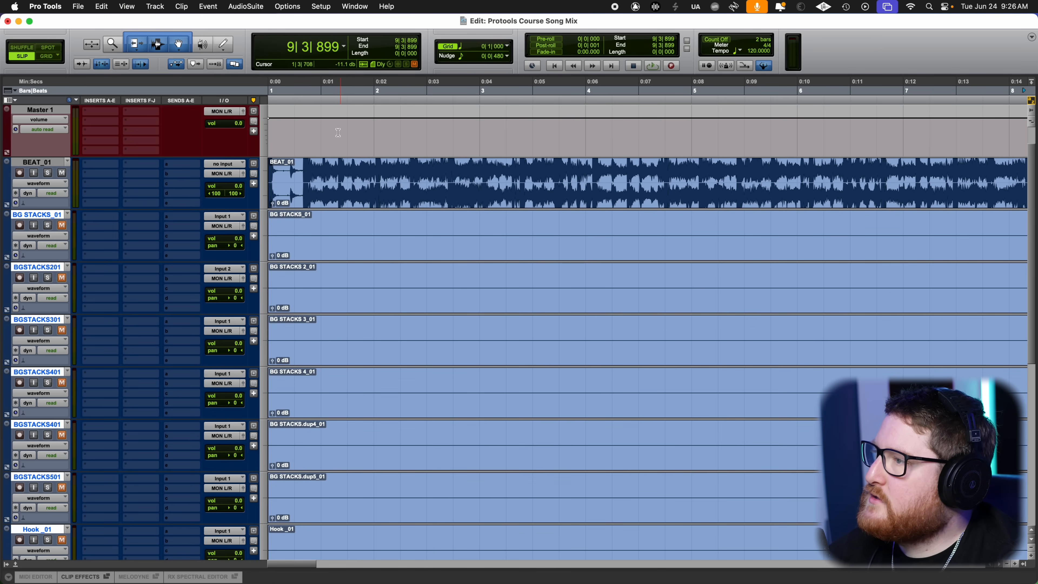
Look over all the imported stems across the full song length, from the click track to outro_01.
scroll(308, 246, "up", 2)
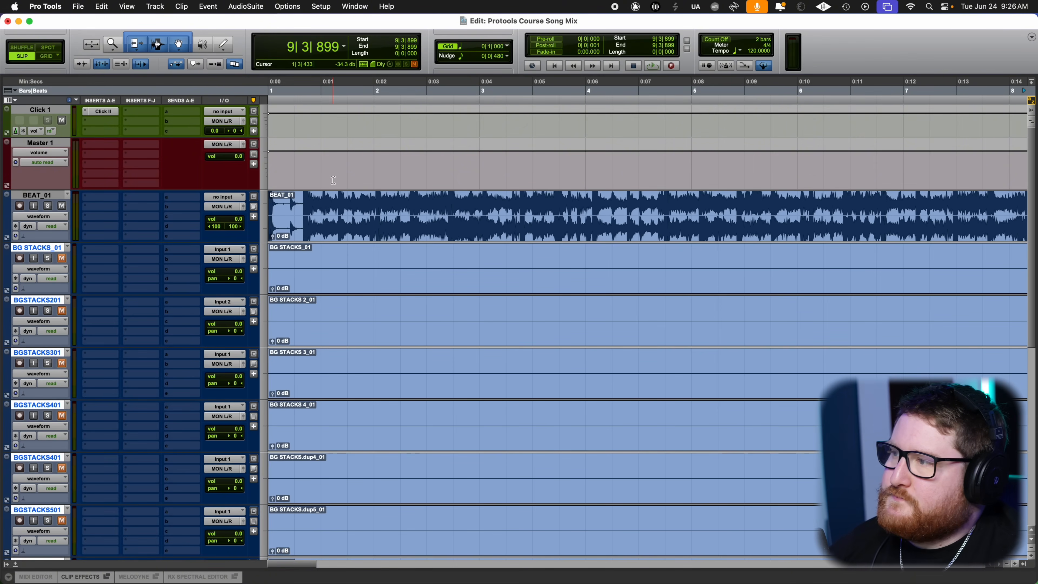
left_click(379, 173)
key("super+bracketleft")
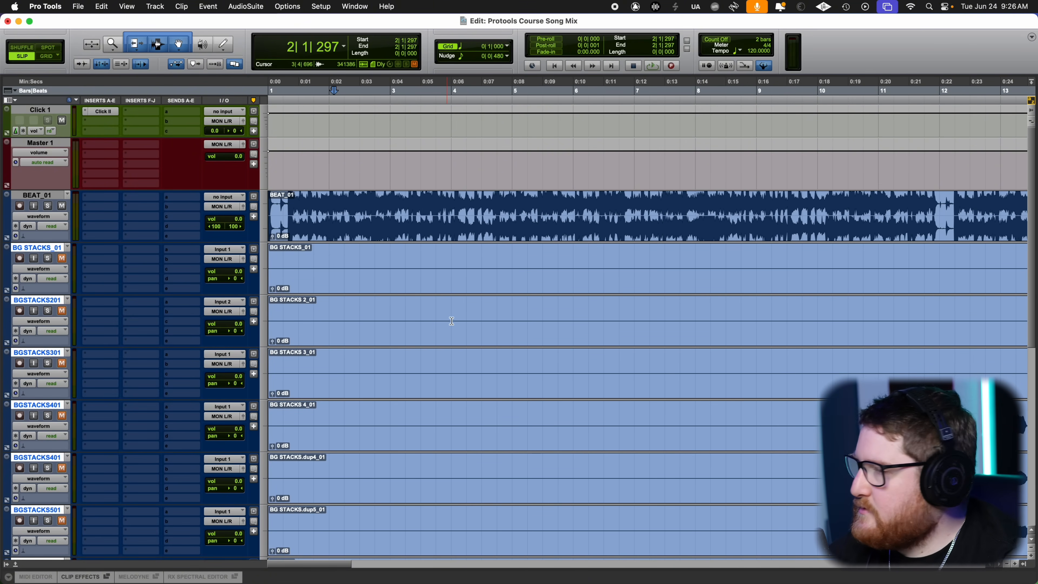
key("super+bracketleft")
key("r")
key("r")
key("r")
key("r")
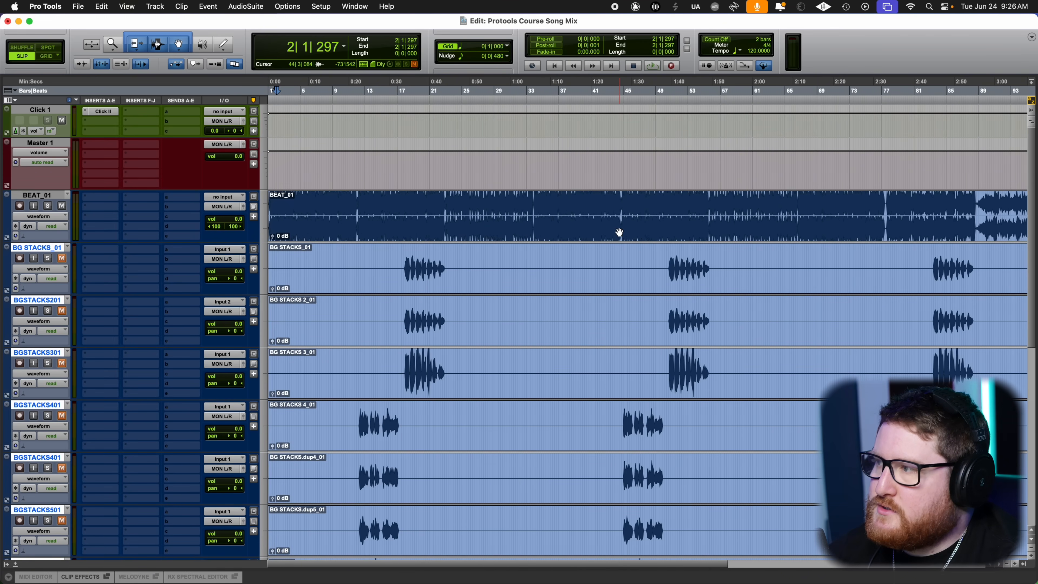
left_click(619, 232)
key("r")
scroll(471, 295, "down", 5)
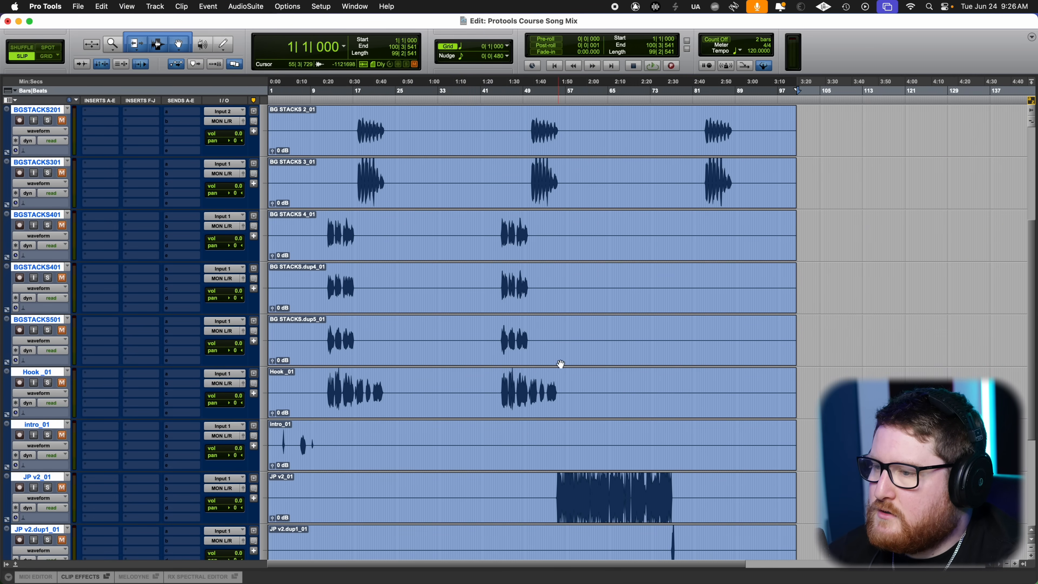
scroll(531, 444, "down", 5)
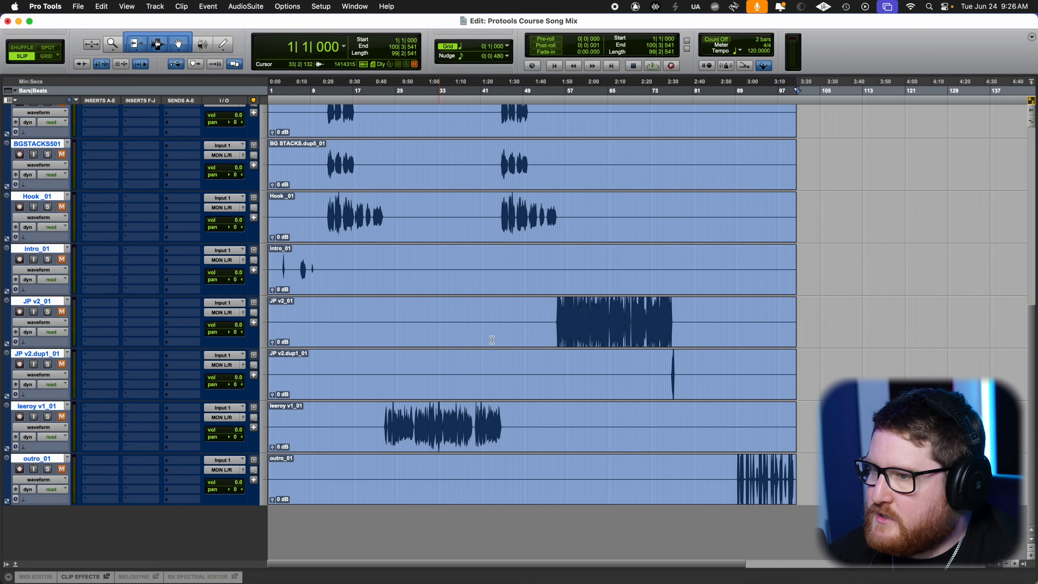
scroll(832, 358, "up", 10)
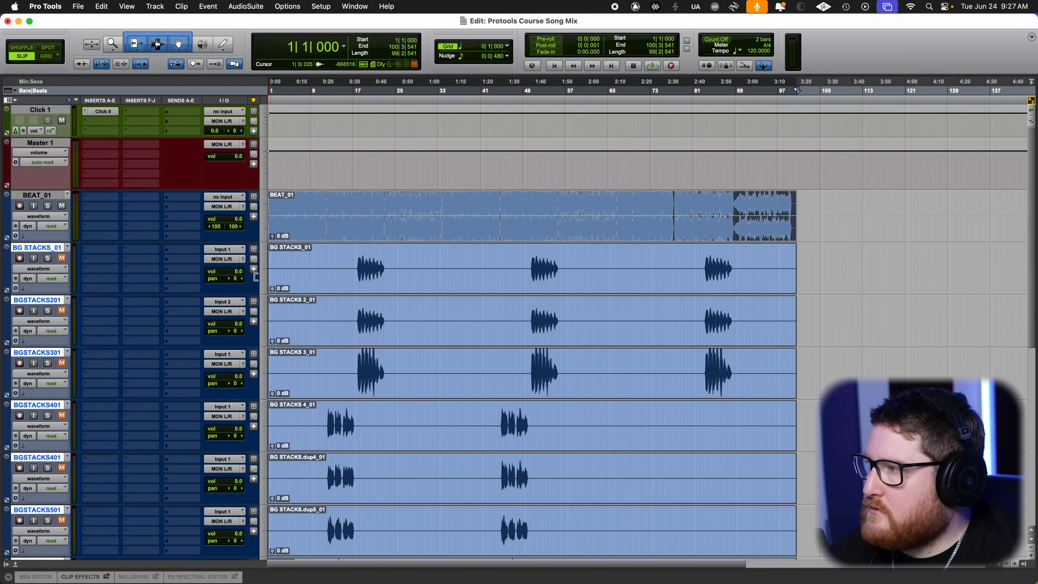
Move the Hook_01 track directly below BEAT_01 and color it red.
left_click(44, 200)
scroll(321, 250, "up", 2)
scroll(322, 251, "left", 2)
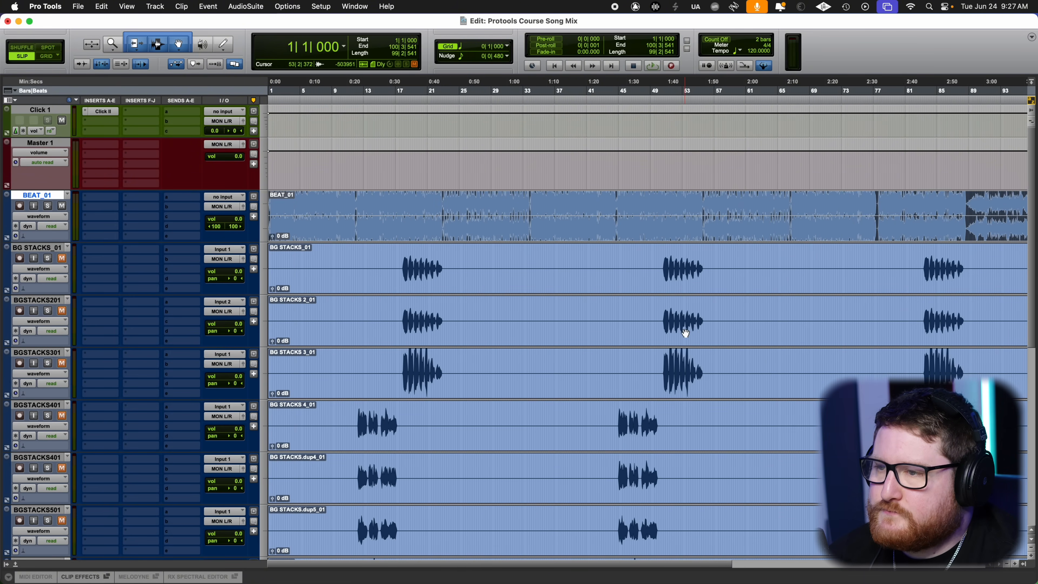
key("r")
left_click(852, 294)
scroll(399, 337, "down", 3)
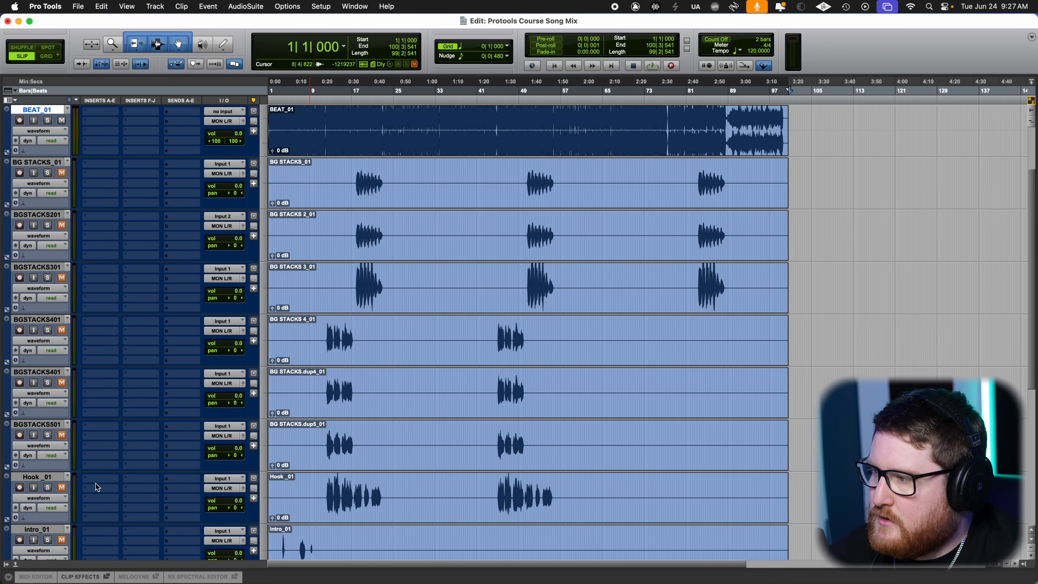
left_click_drag(37, 478, 41, 161)
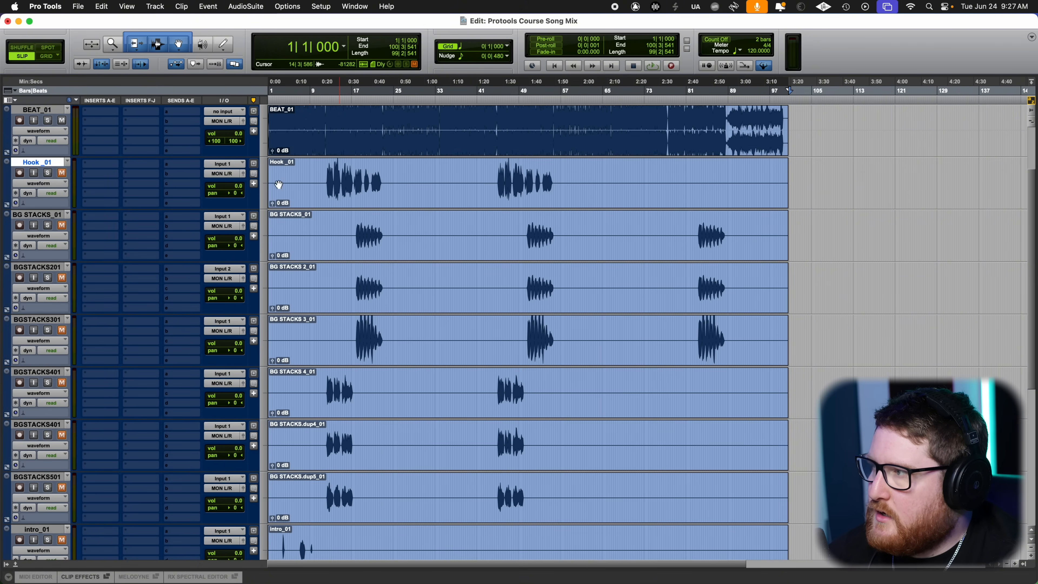
double_click(7, 183)
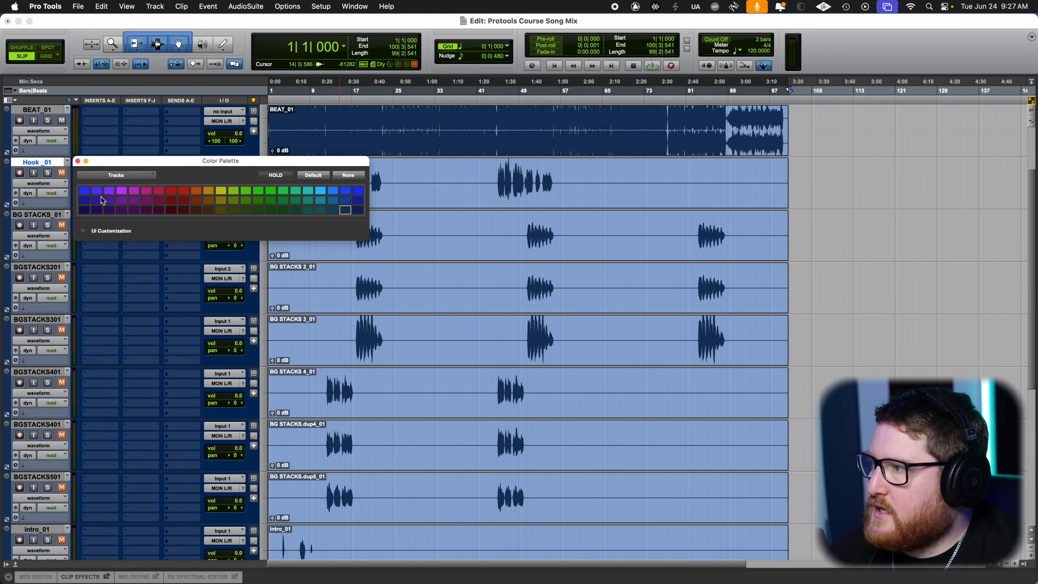
left_click(184, 192)
left_click(77, 161)
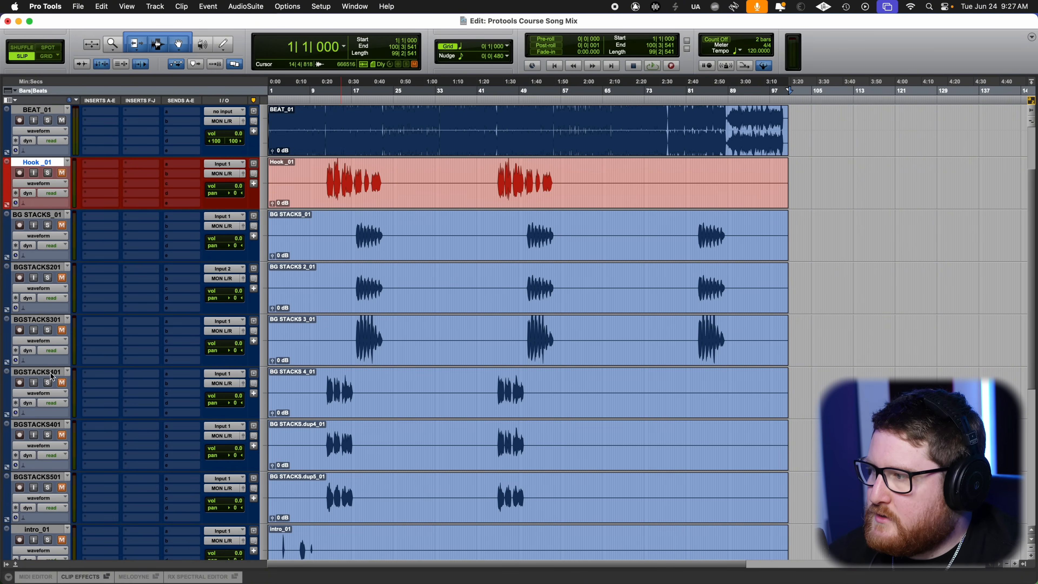
Color the three tracks BG STACKS_01, BGSTACKS201 and BGSTACKS301 bright magenta.
left_click(49, 216)
left_click(51, 319, "shift")
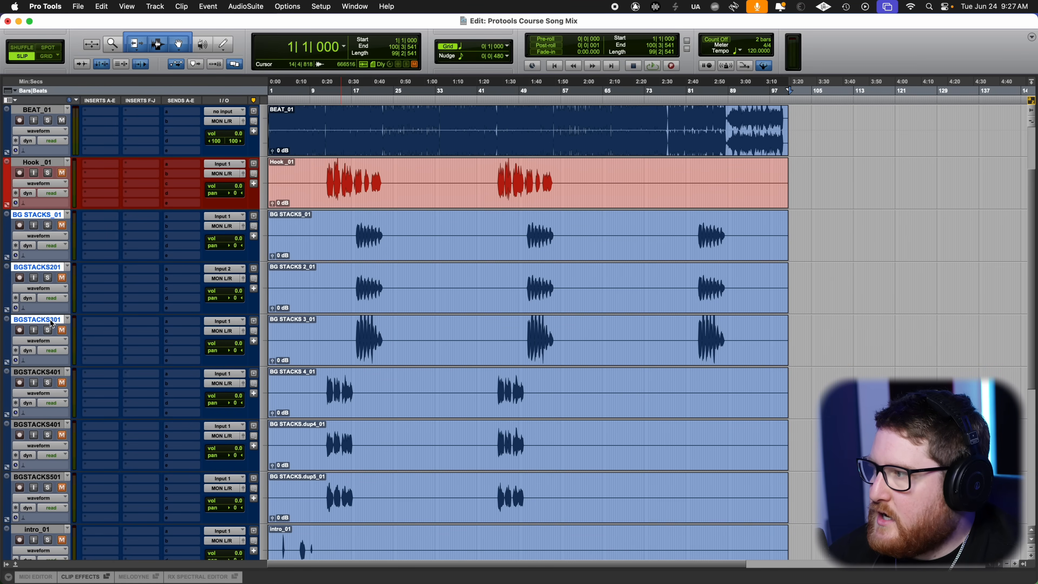
double_click(7, 291)
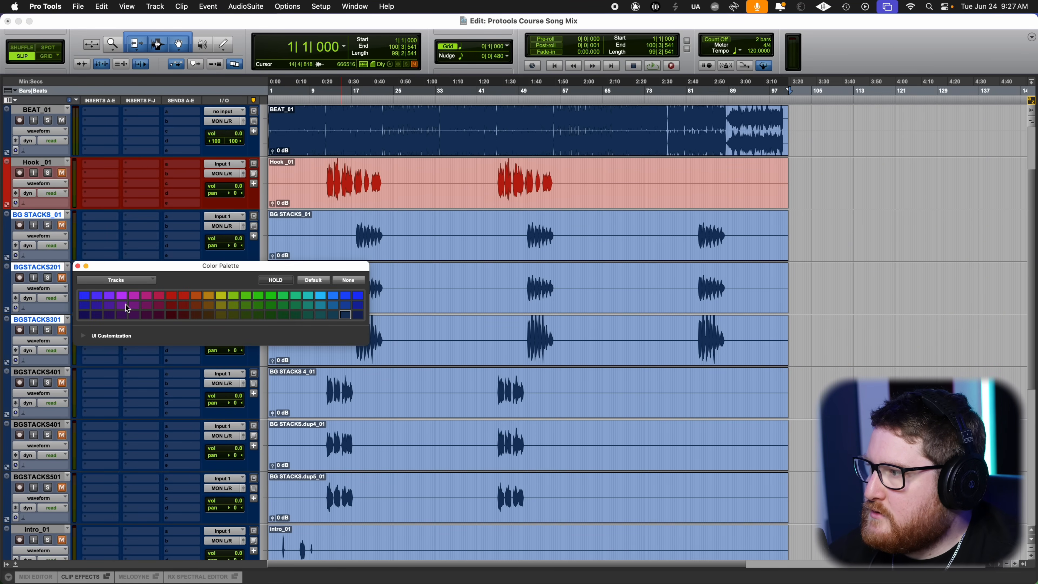
left_click(134, 297)
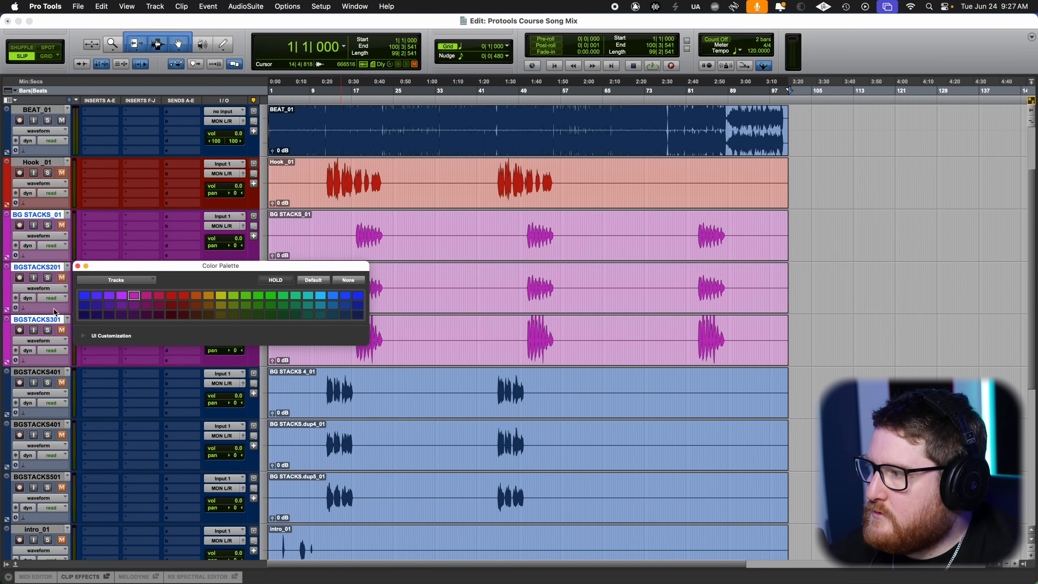
Color the two BGSTACKS401 tracks and BGSTACKS501 dark purple.
left_click(41, 371)
left_click(49, 477, "shift")
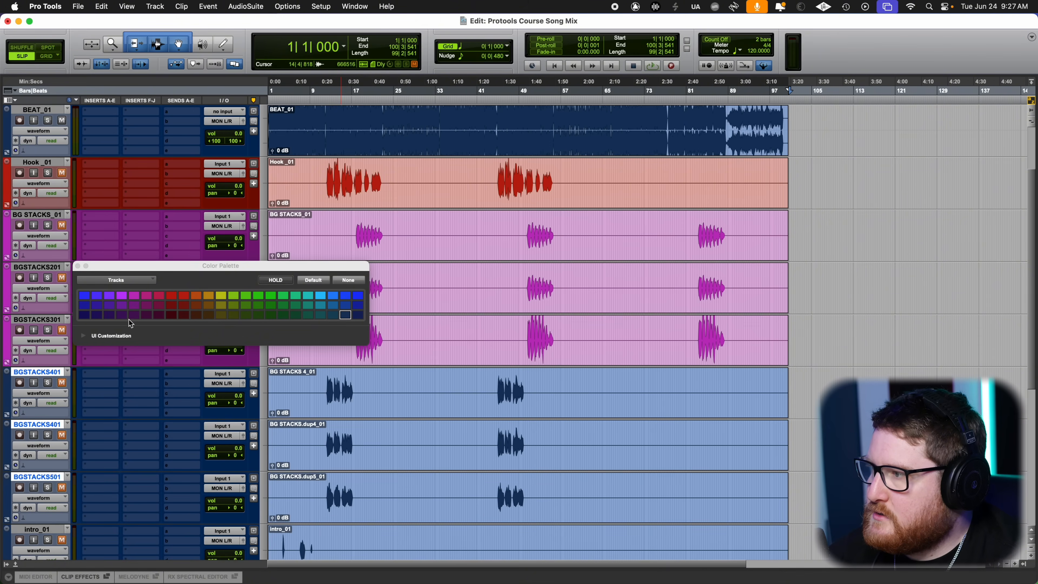
left_click(122, 315)
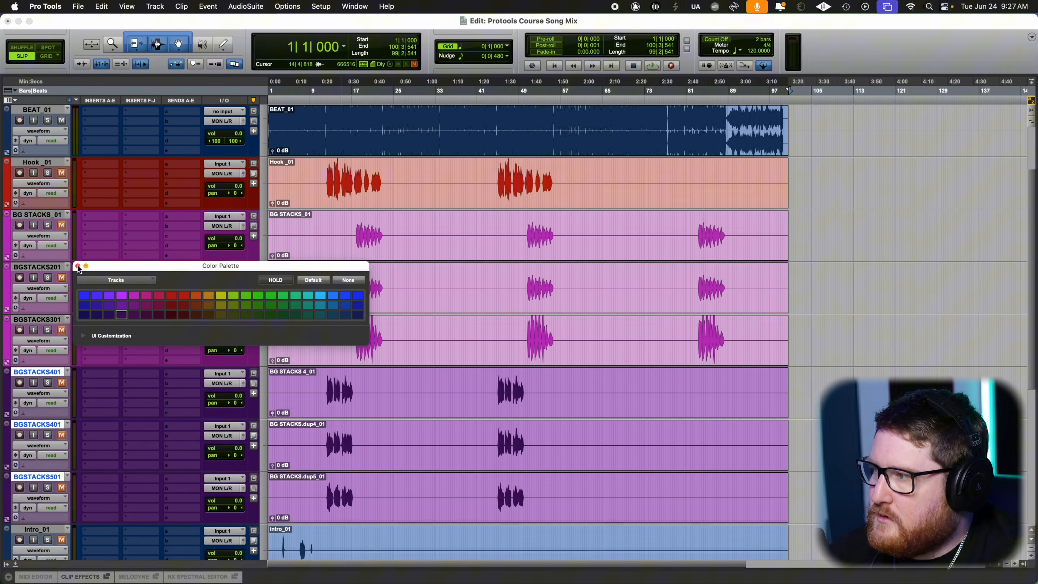
left_click(96, 315)
left_click(77, 267)
Color the intro_01 track orange and move it up directly below BEAT_01.
scroll(296, 404, "down", 4)
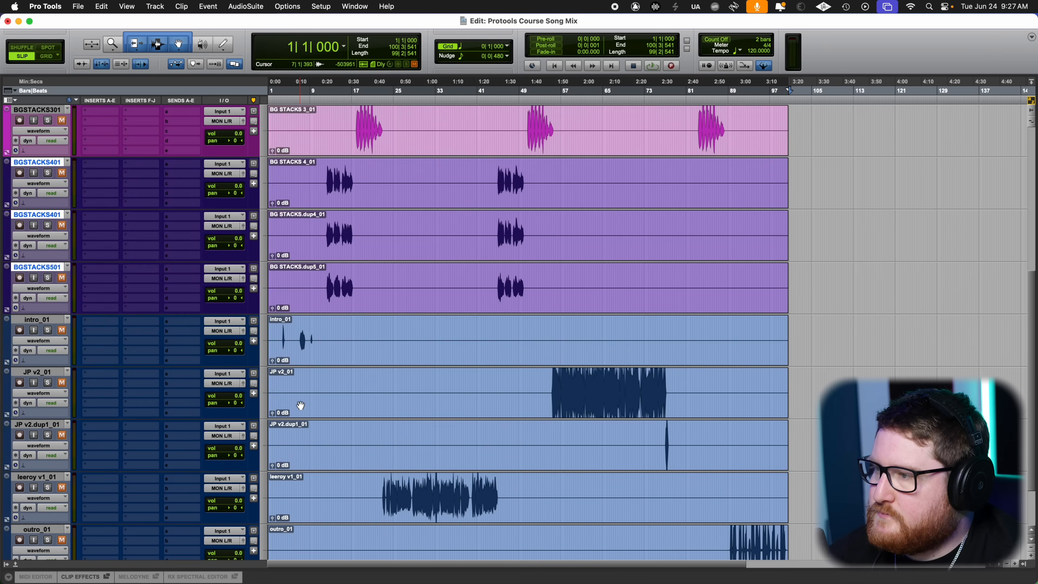
left_click(43, 320)
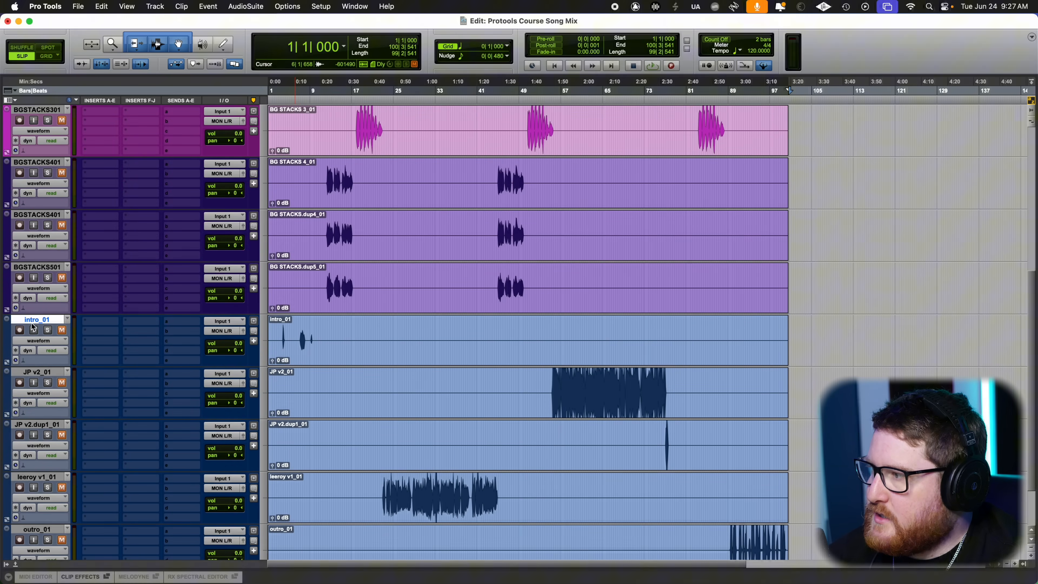
double_click(7, 339)
left_click(202, 348)
left_click(77, 318)
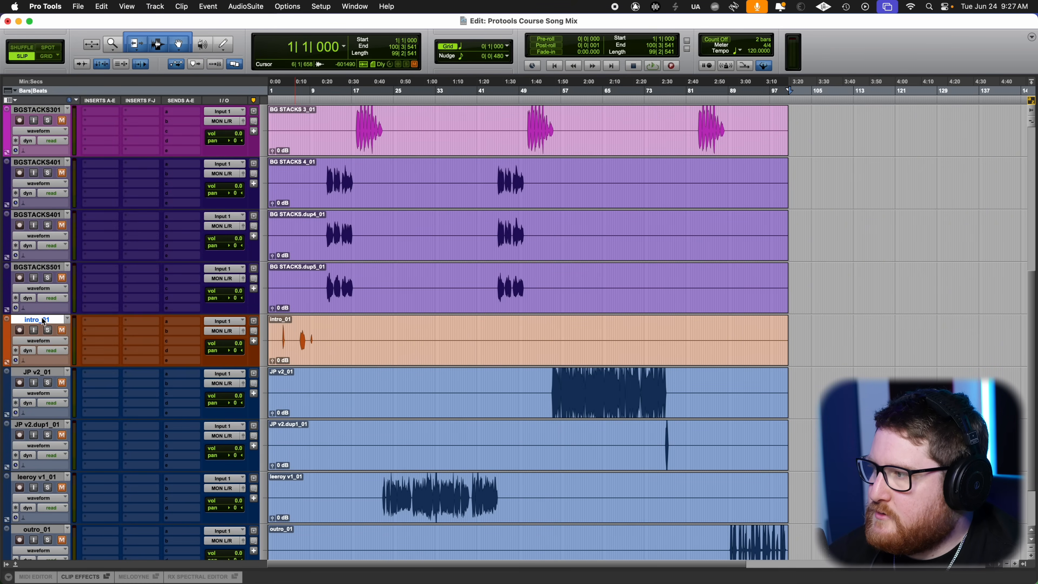
left_click_drag(40, 320, 62, 213)
Color the v1_01 verse vocal track bright green and move it directly above JP v2_01.
scroll(375, 347, "down", 6)
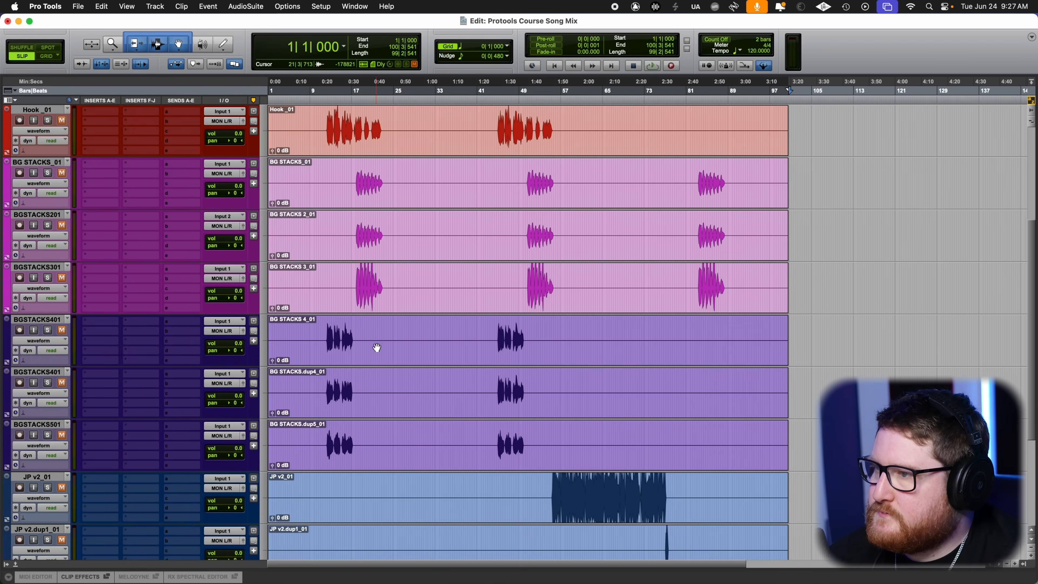
scroll(380, 370, "down", 1)
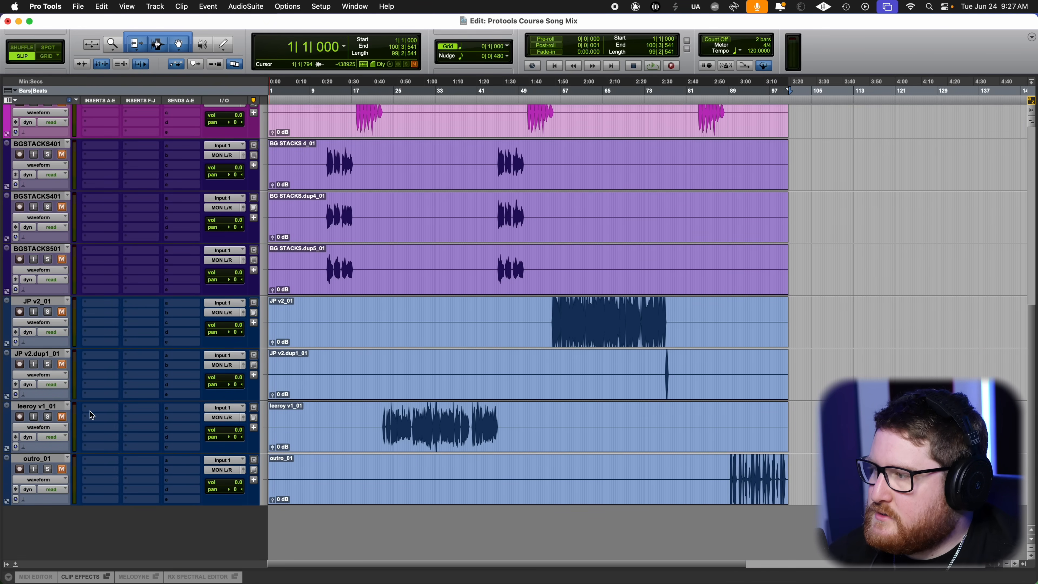
left_click(58, 410)
double_click(7, 432)
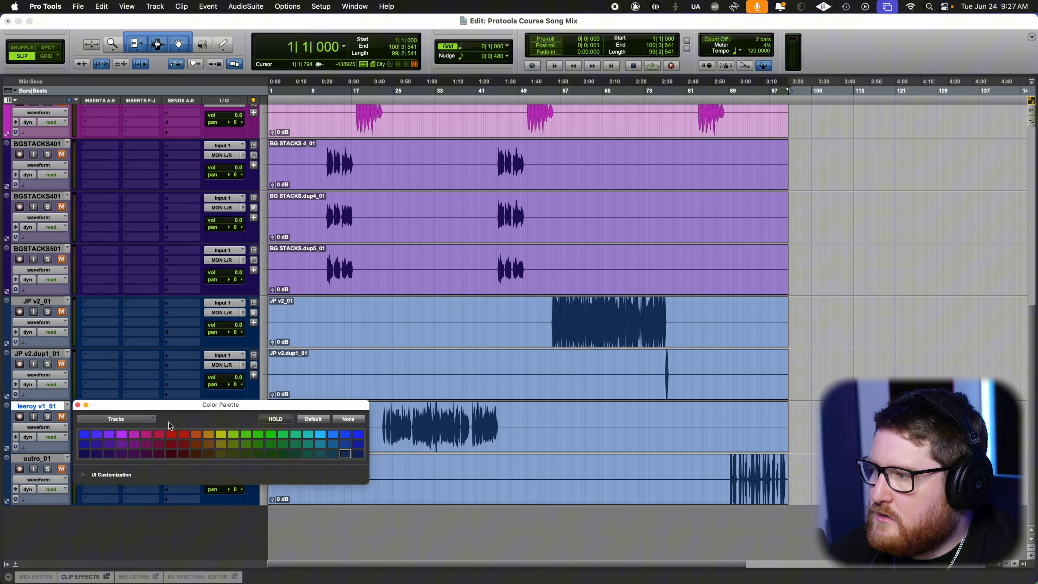
left_click(274, 440)
left_click(78, 404)
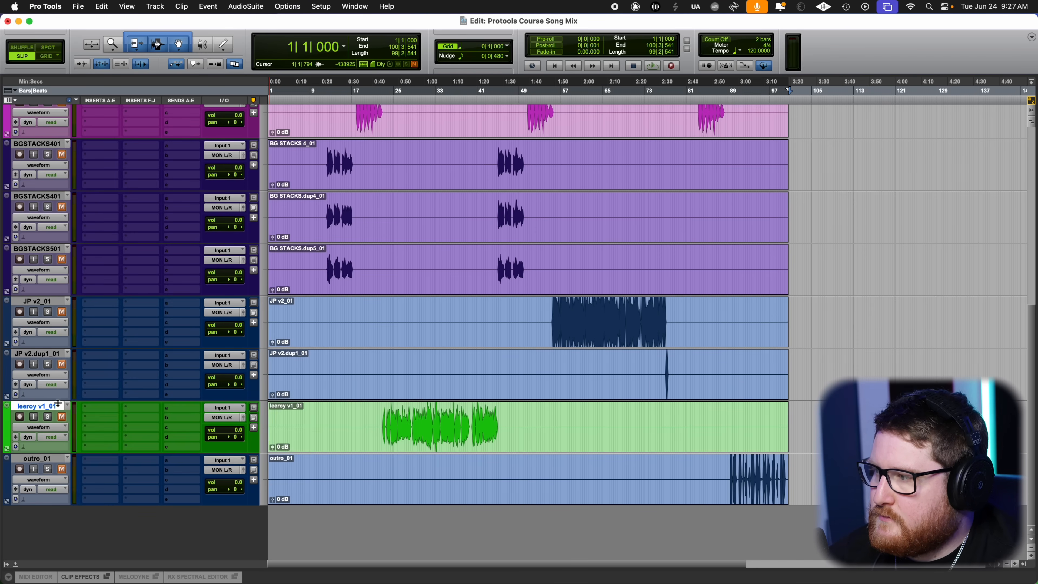
left_click_drag(58, 406, 78, 307)
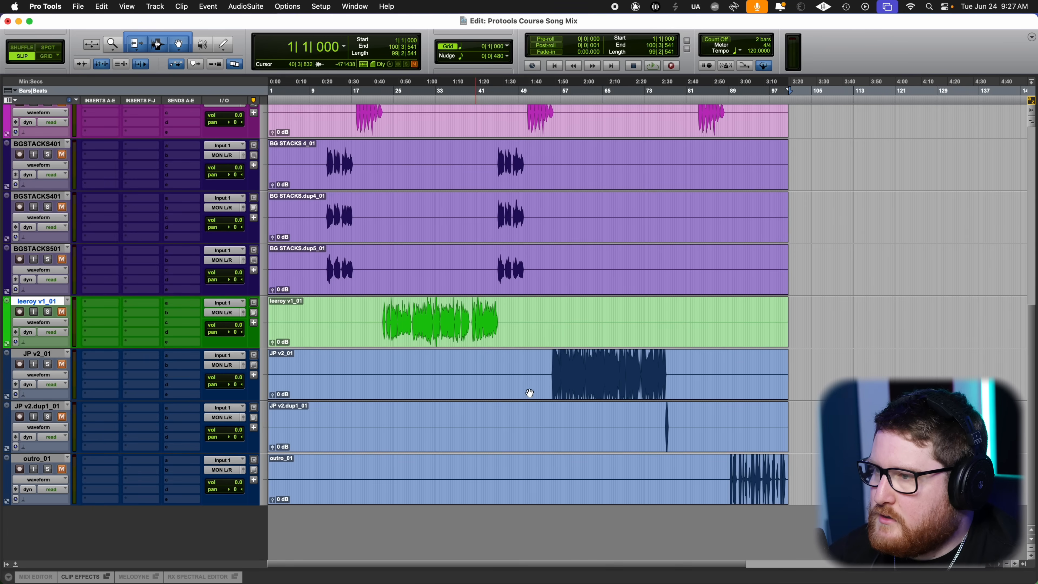
Color the JP v2_01 track blue-violet.
left_click(504, 392)
double_click(5, 366)
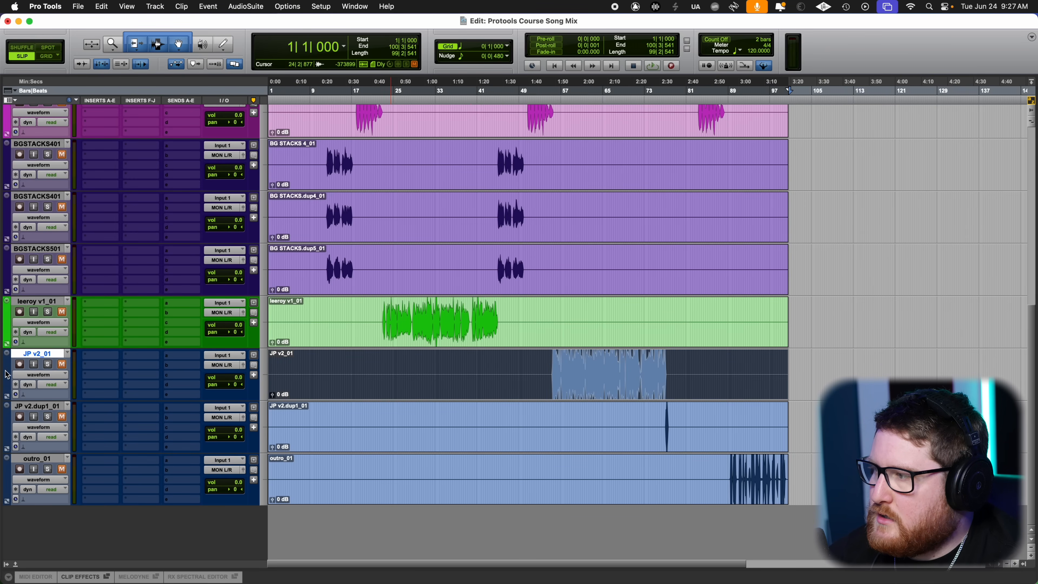
left_click(95, 383)
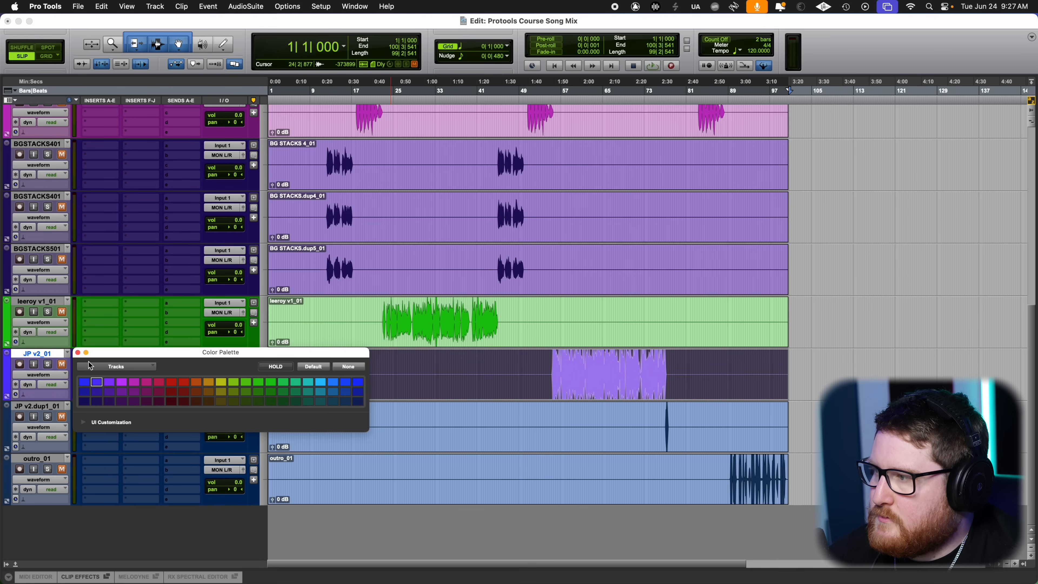
left_click(78, 353)
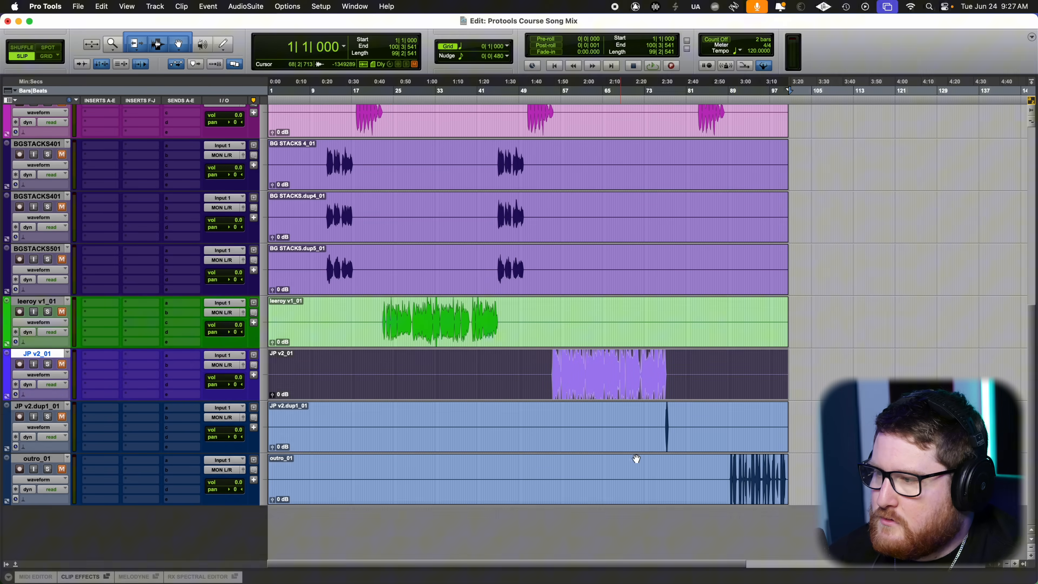
Move the outro_01 track up between intro_01 and Hook_01.
left_click(55, 459)
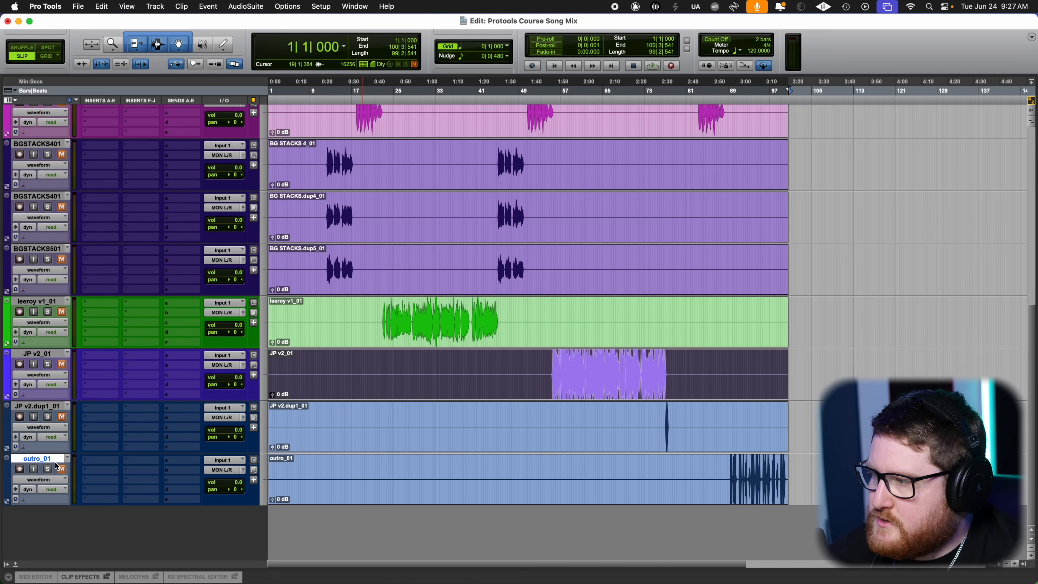
left_click_drag(56, 463, 99, 303)
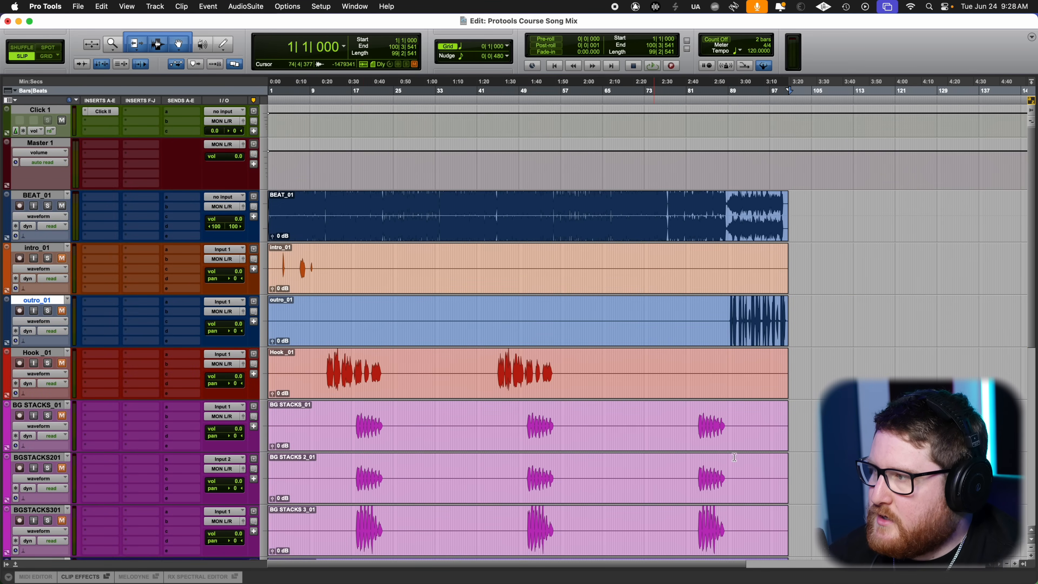
Examine where the JP v2_01 vocal ends and the short phrase on the JP v2.dup1_01 track begins.
scroll(735, 457, "down", 5)
scroll(572, 400, "up", 3)
scroll(446, 331, "down", 7)
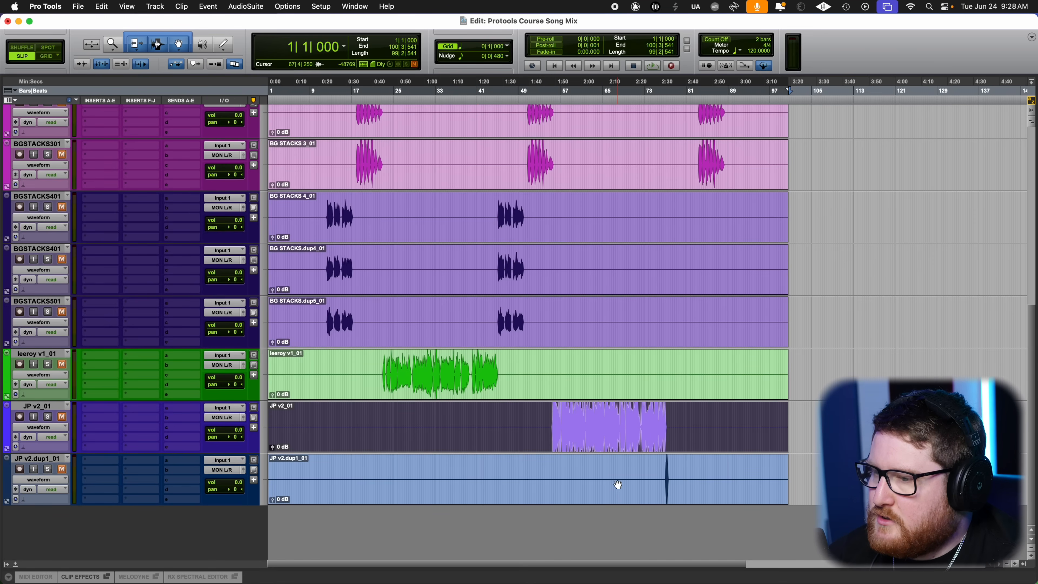
scroll(662, 479, "up", 8)
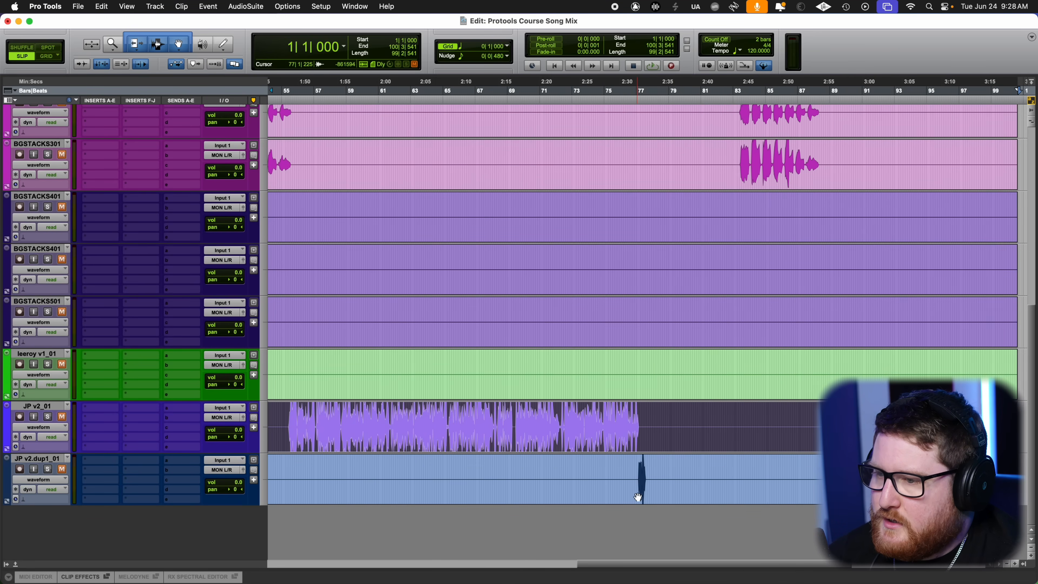
left_click_drag(636, 469, 703, 469)
scroll(612, 457, "up", 5)
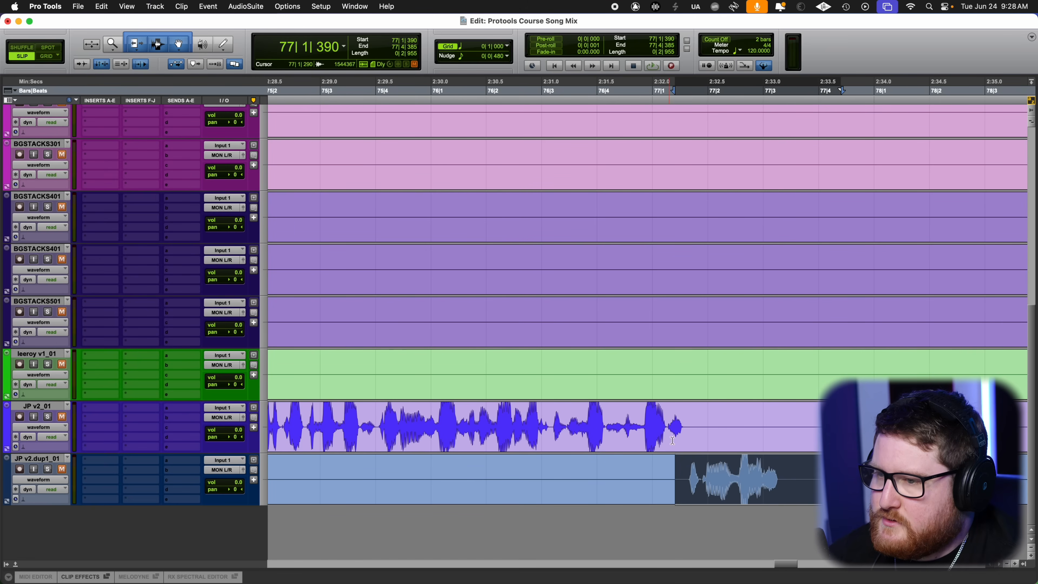
scroll(661, 465, "down", 10)
scroll(614, 474, "down", 3)
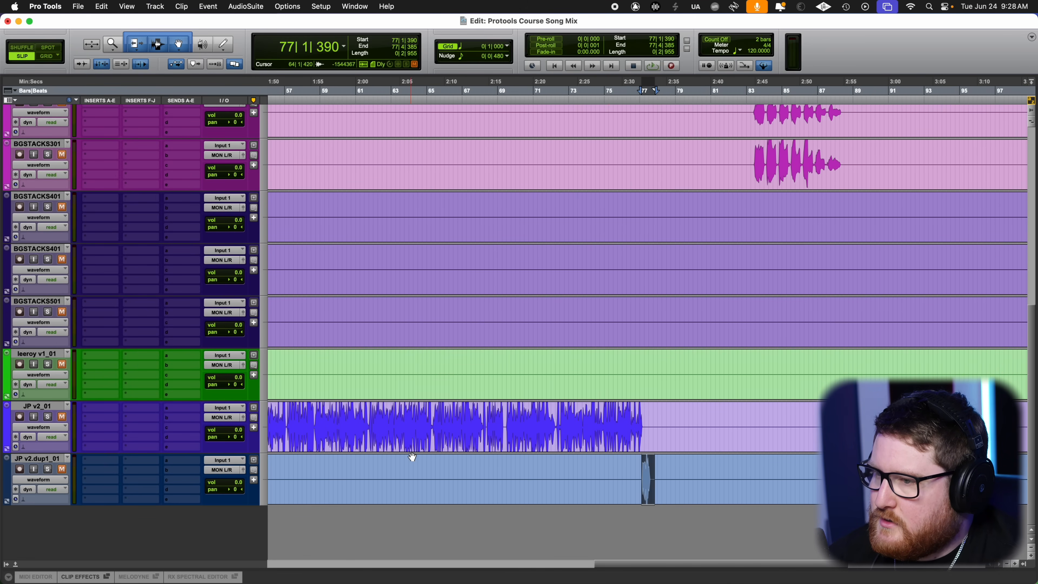
scroll(599, 469, "up", 6)
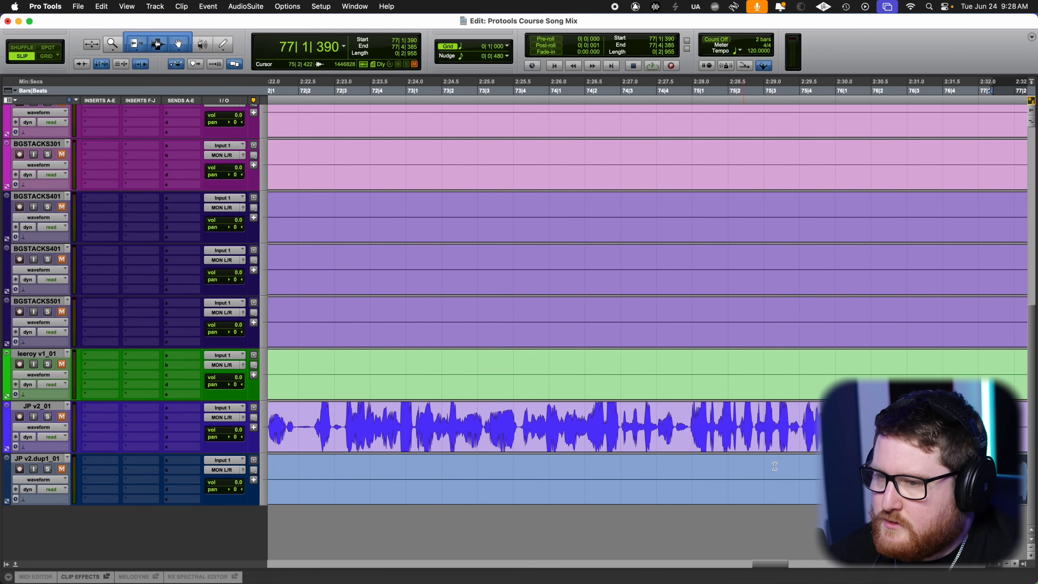
Trim the JP v2.dup1_01 clip around its short vocal phrase and move it onto the JP v2_01 track at the same time position.
left_click(697, 473)
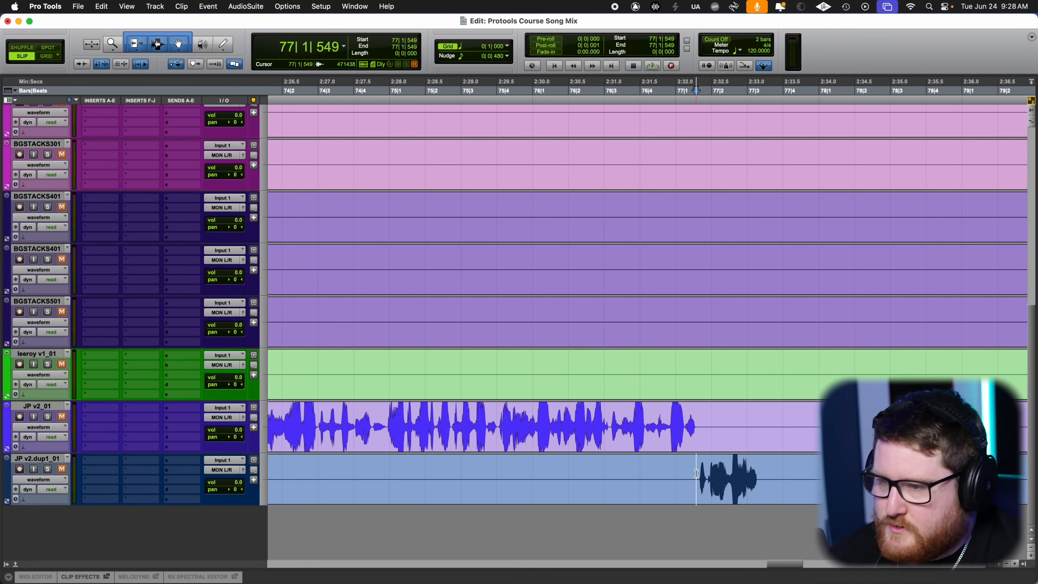
key("a")
left_click(772, 476)
key("s")
left_click_drag(737, 494, 701, 455)
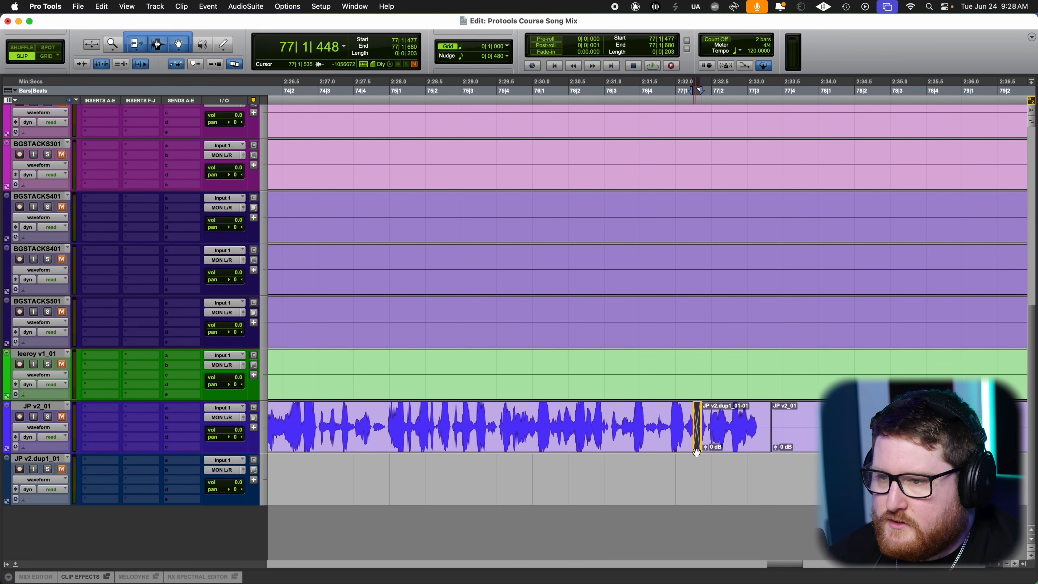
Delete the emptied JP v2.dup1_01 track.
scroll(700, 455, "down", 3)
scroll(591, 449, "down", 5)
scroll(593, 472, "down", 3)
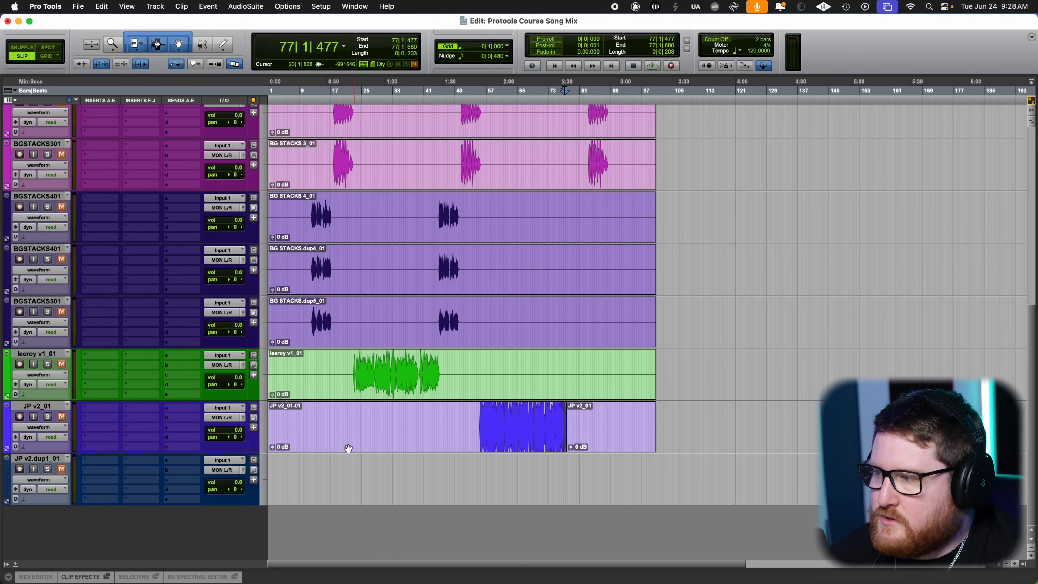
right_click(34, 455)
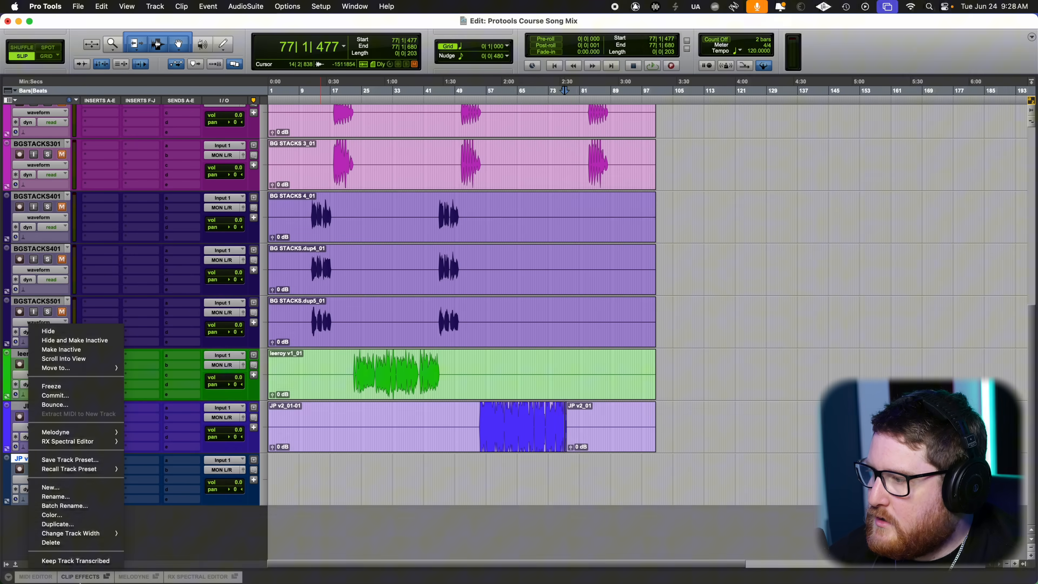
left_click(64, 549)
Color the outro_01 track orange to match intro_01.
scroll(591, 430, "up", 8)
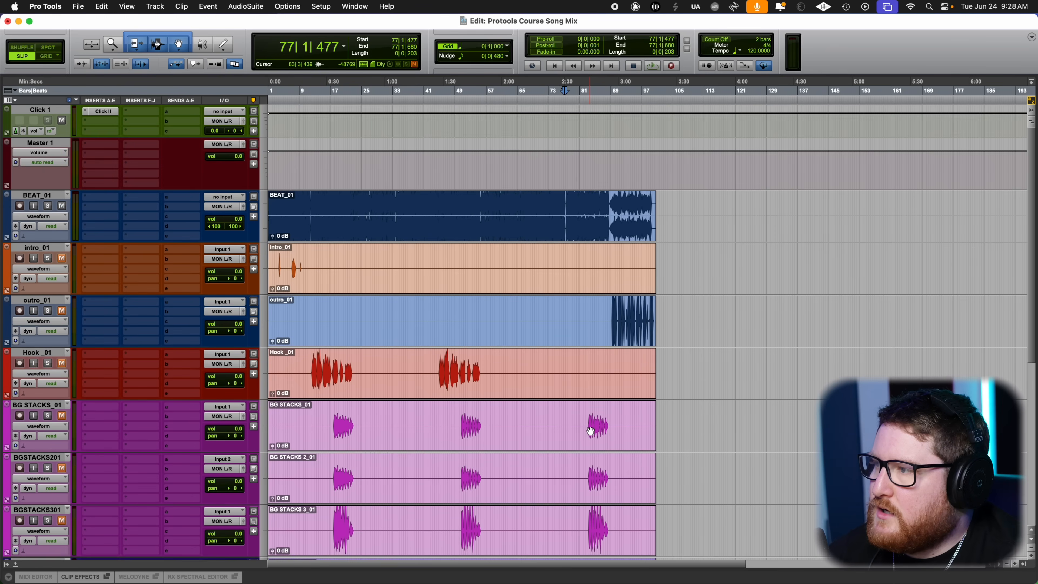
double_click(6, 322)
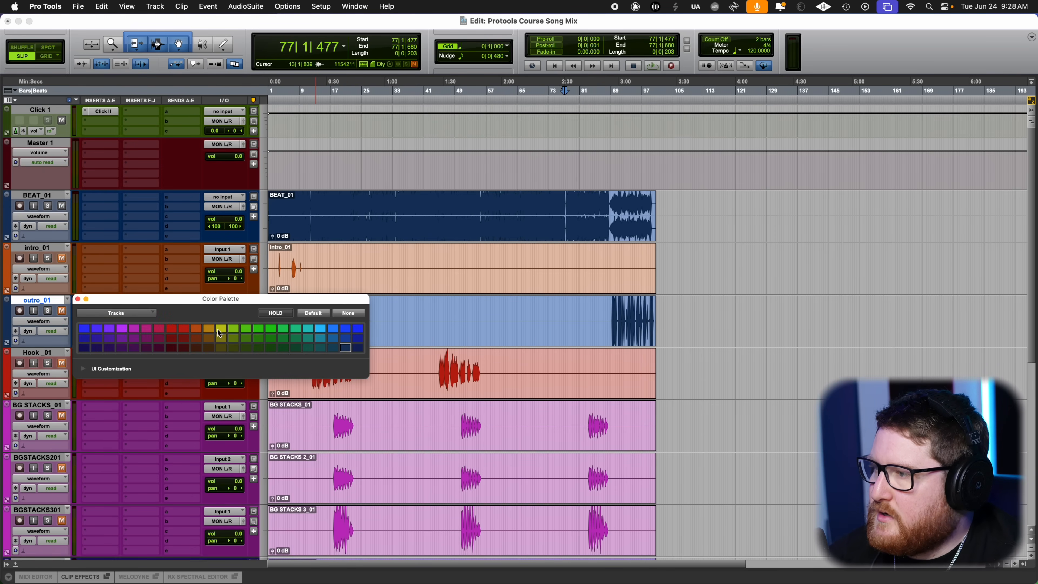
left_click(198, 334)
left_click(78, 299)
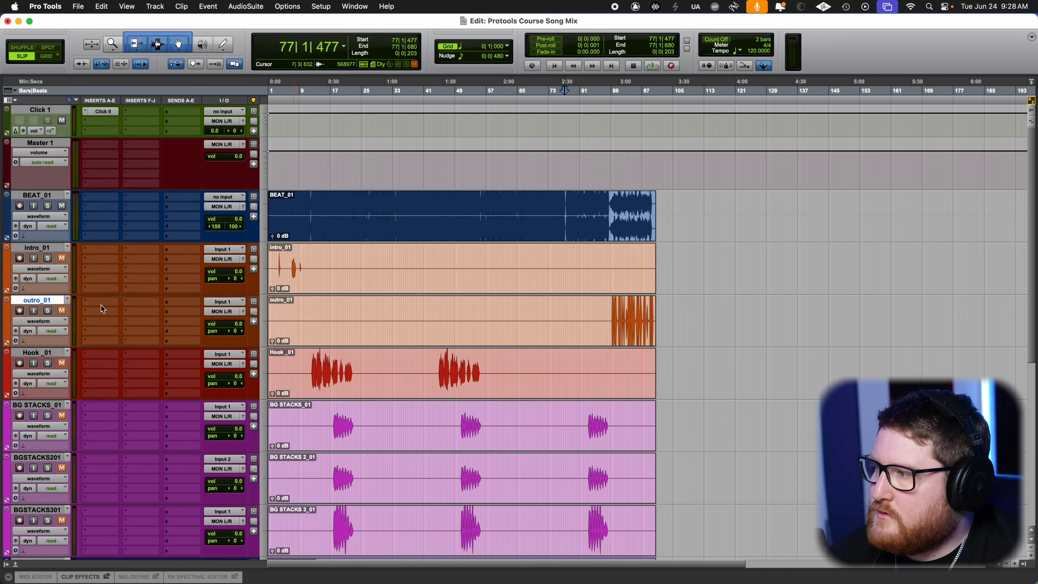
Move the outro_01 track to the end of the track list below JP v2_01 and show the session window in full screen.
scroll(609, 507, "down", 6)
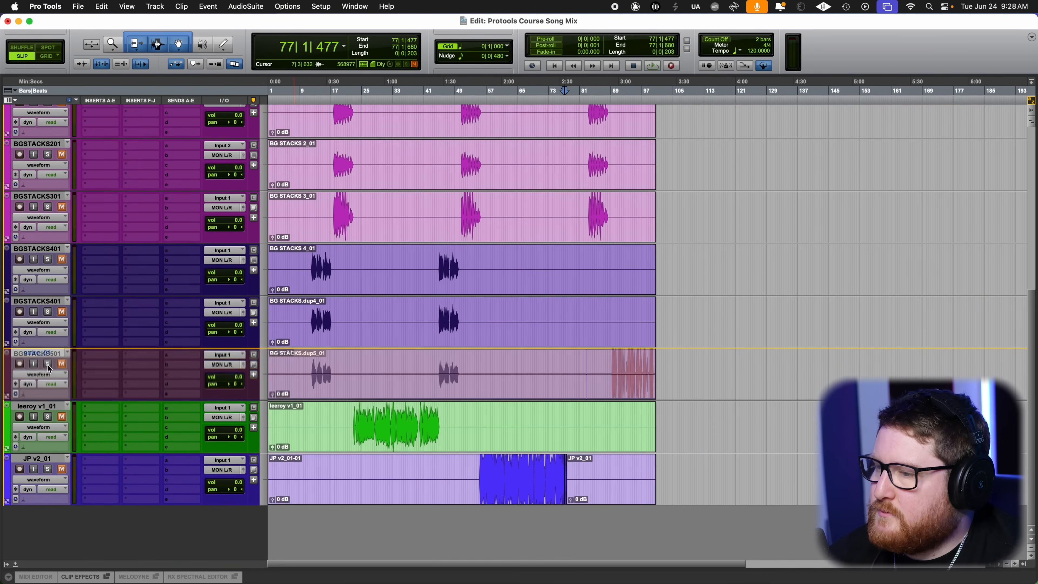
scroll(609, 507, "up", 2)
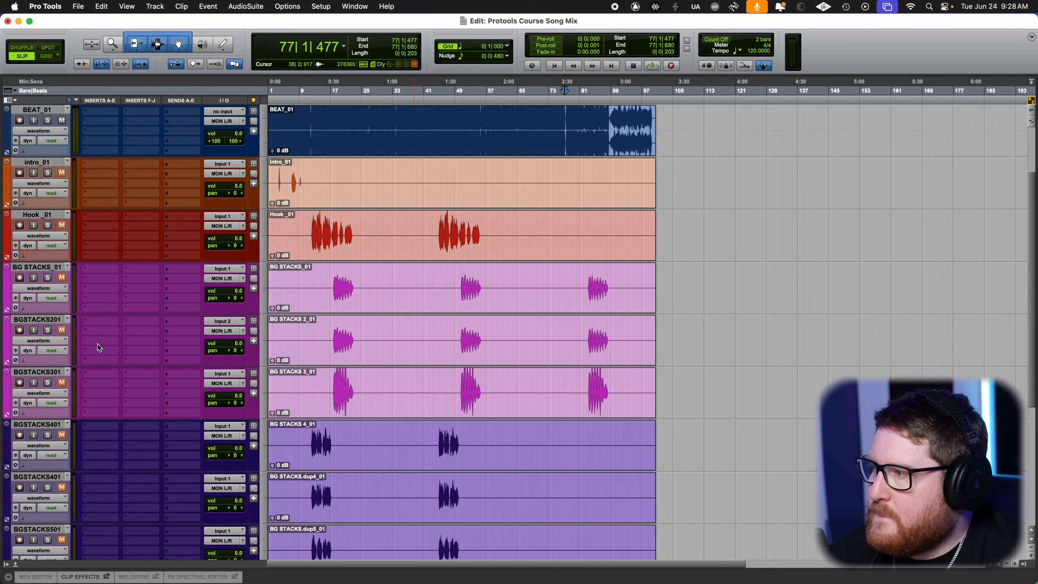
scroll(72, 113, "up", 2)
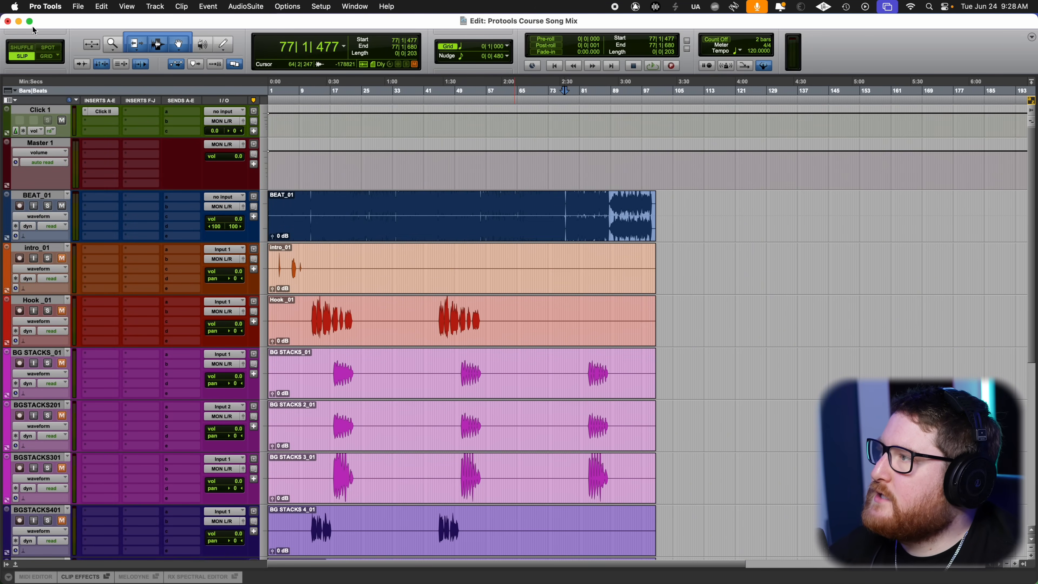
scroll(626, 306, "down", 3)
scroll(617, 396, "up", 3)
scroll(623, 405, "left", 3)
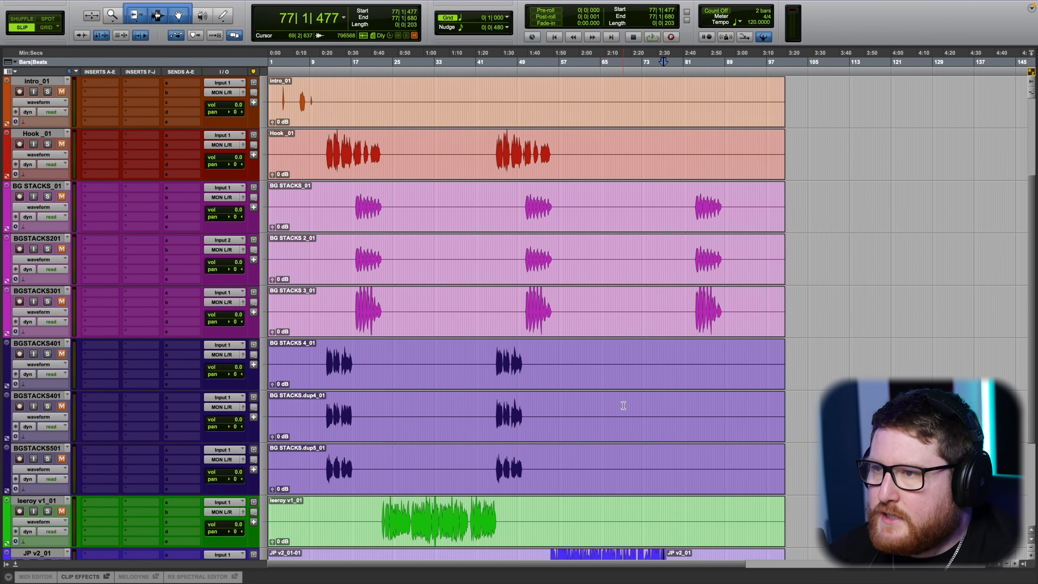
scroll(623, 405, "up", 3)
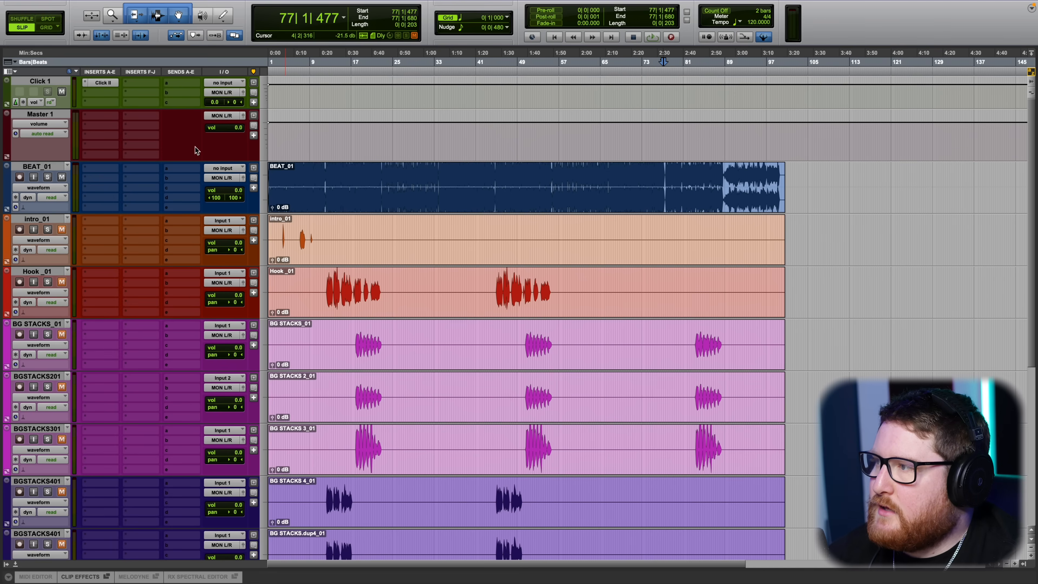
Insert the Auto-Key (stereo) plug-in in the first insert slot of BEAT_01 and select the whole BEAT_01 clip.
left_click(92, 175)
mouse_move(105, 172)
left_click(118, 150)
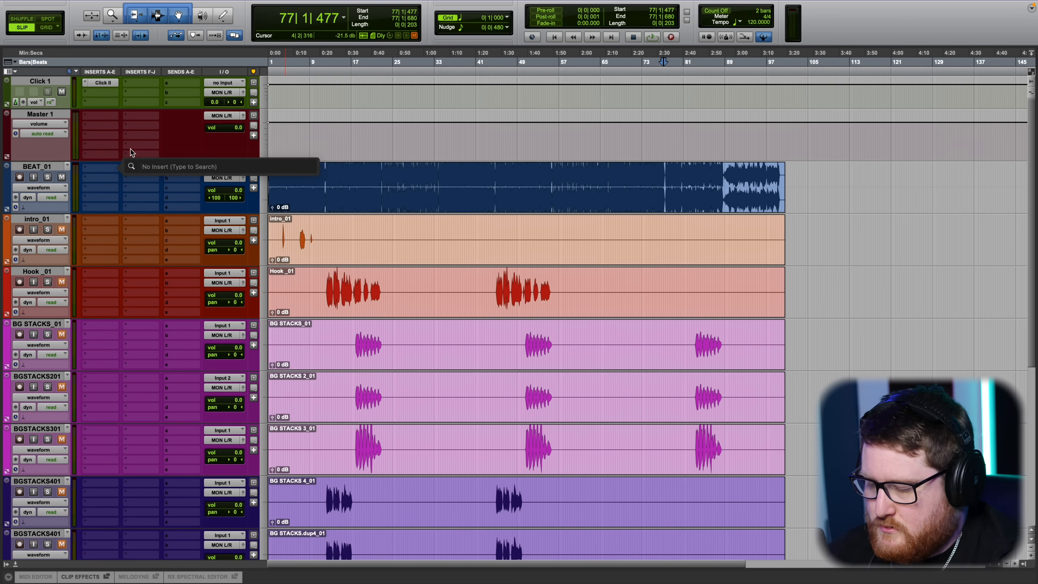
type("AU")
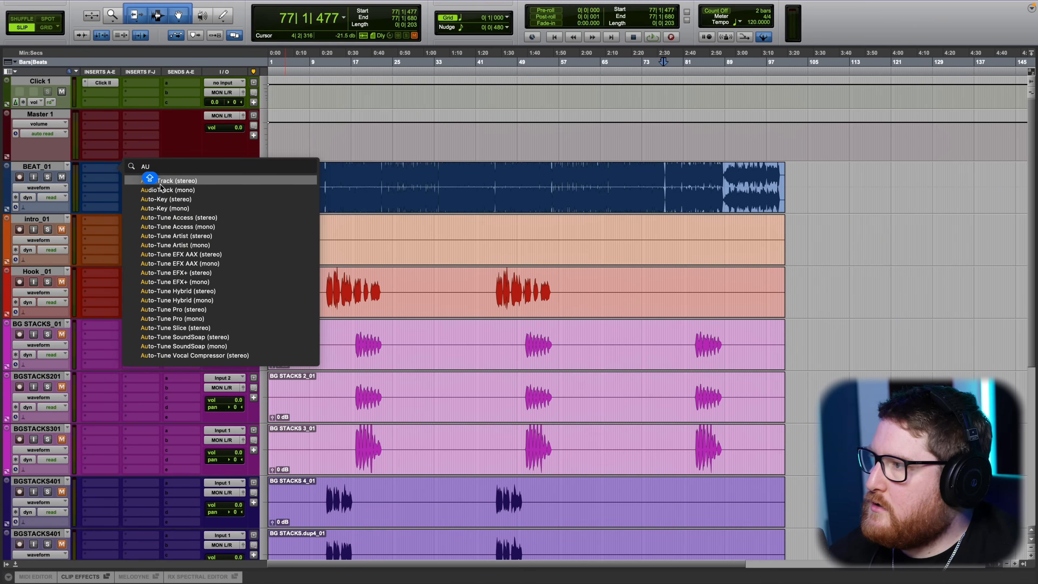
left_click(164, 200)
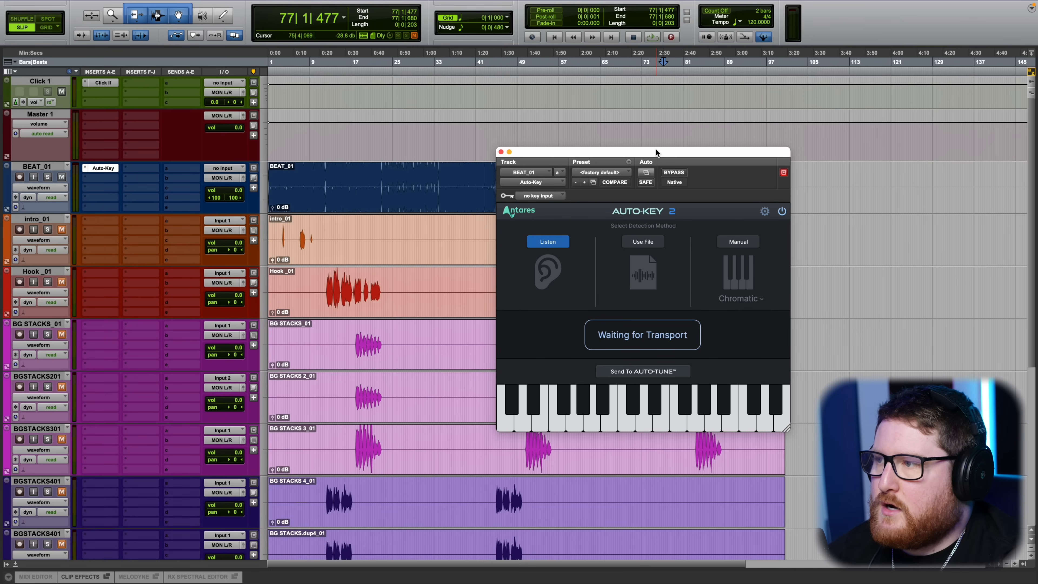
left_click_drag(654, 152, 486, 221)
left_click(377, 207)
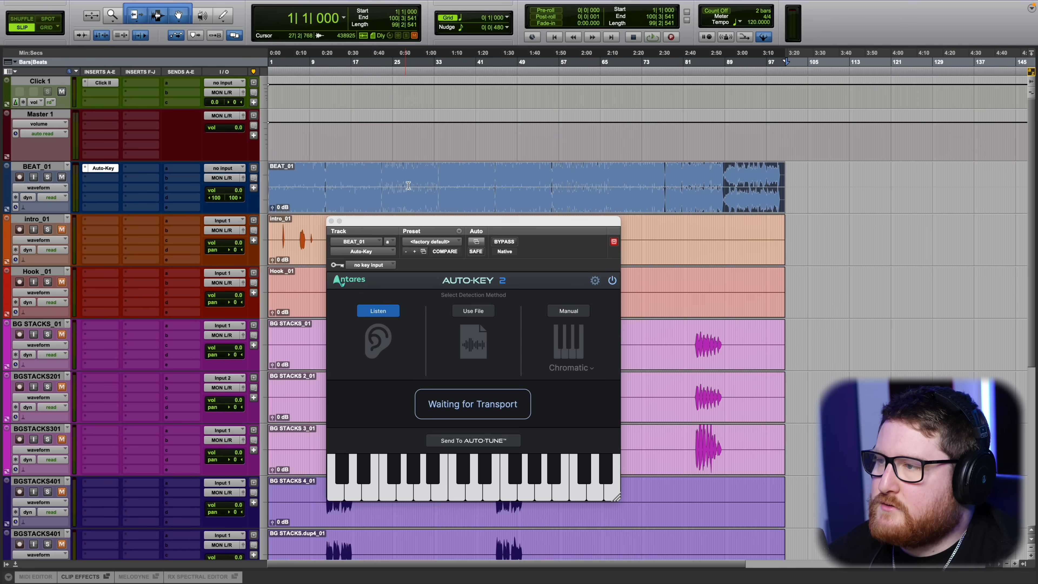
left_click_drag(487, 224, 526, 277)
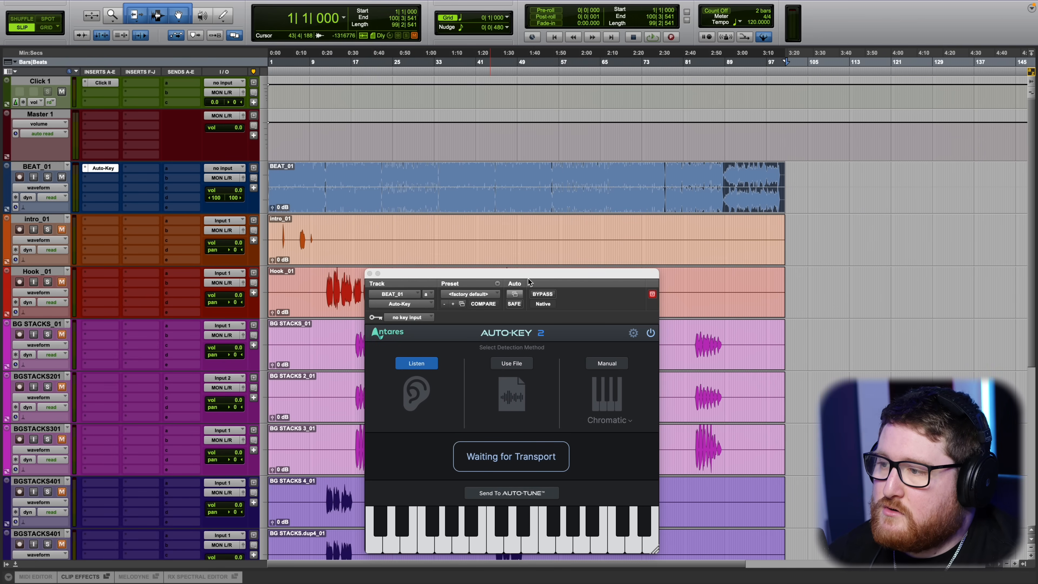
Switch to the desktop and open Mixed In Key Live, placing its window near the middle of the desktop.
key("ctrl+Left")
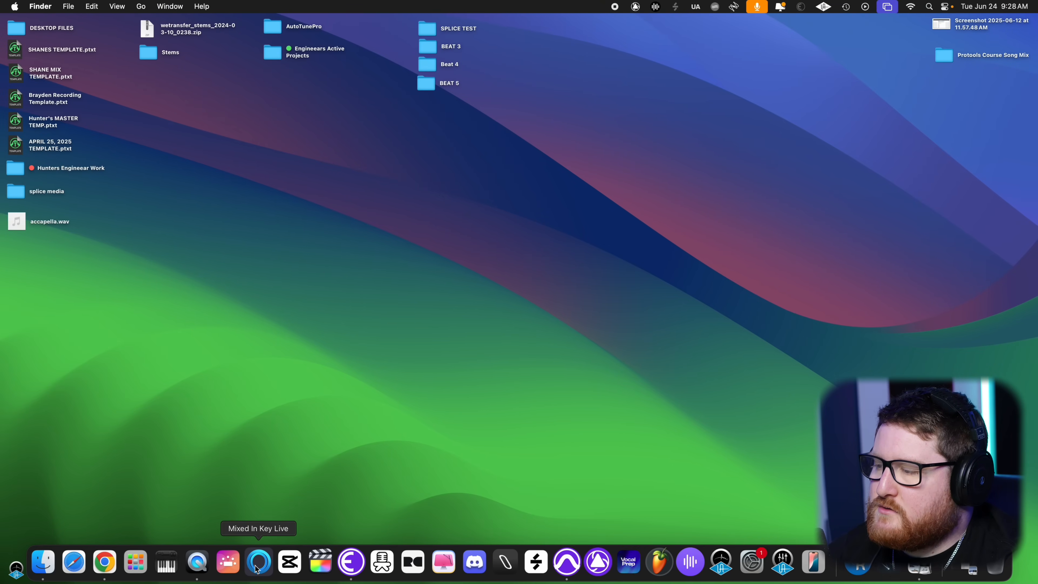
left_click(258, 562)
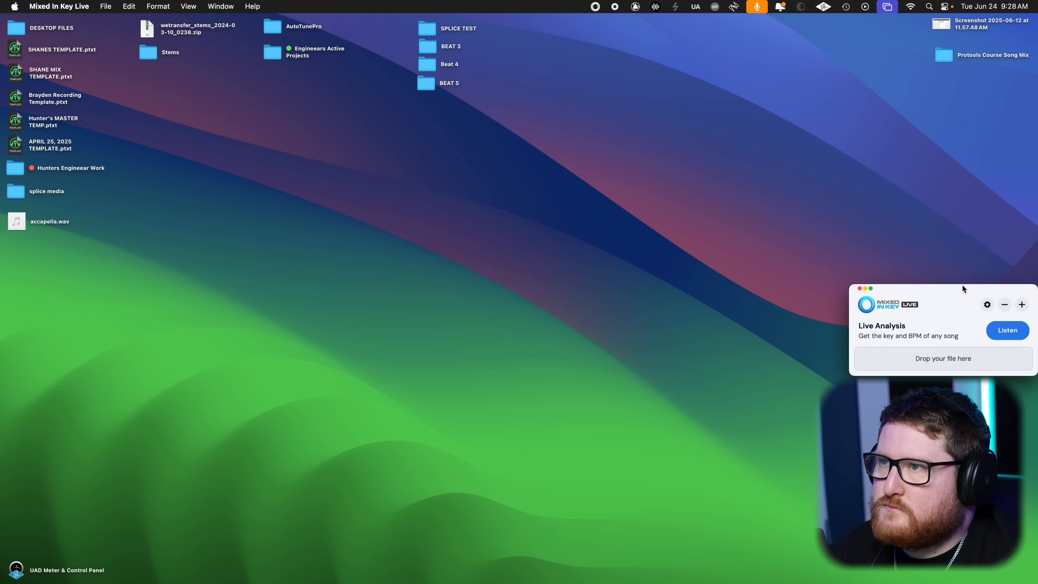
left_click_drag(962, 289, 499, 242)
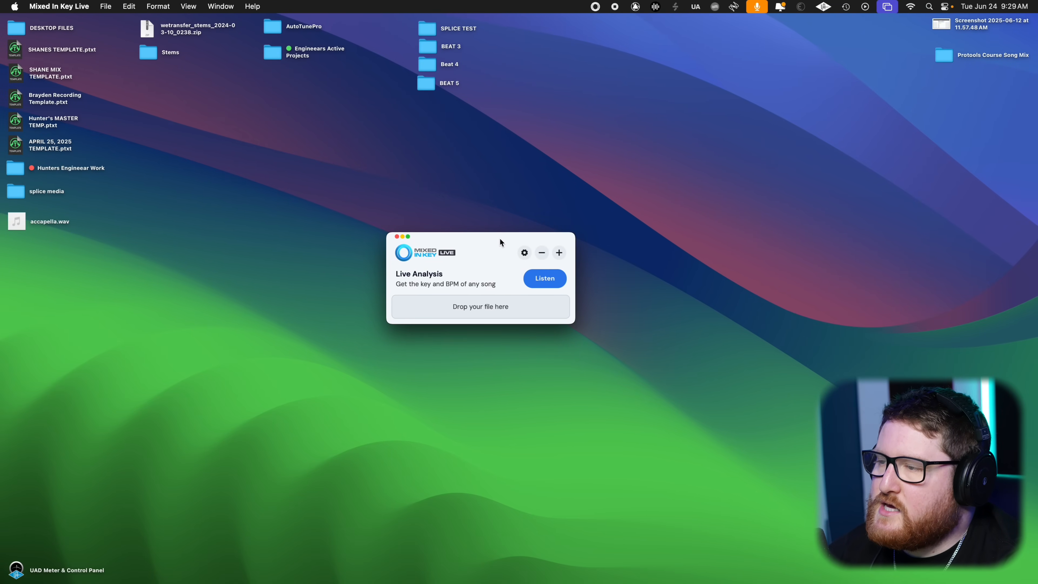
Open the stems folder inside Protools Course Song Mix and analyze BEAT_01.wav for key and BPM in Mixed In Key Live.
double_click(944, 56)
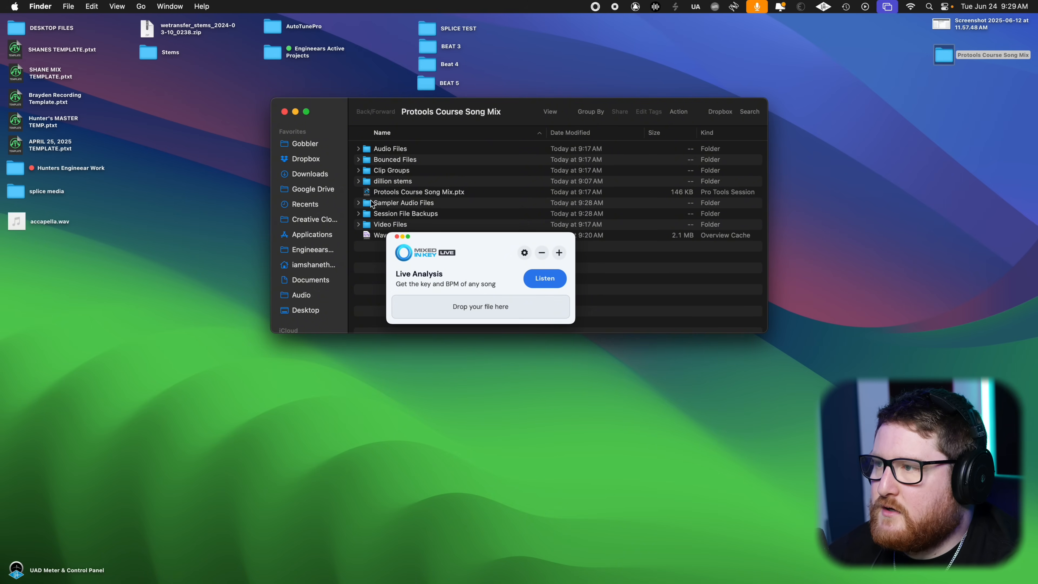
left_click(359, 181)
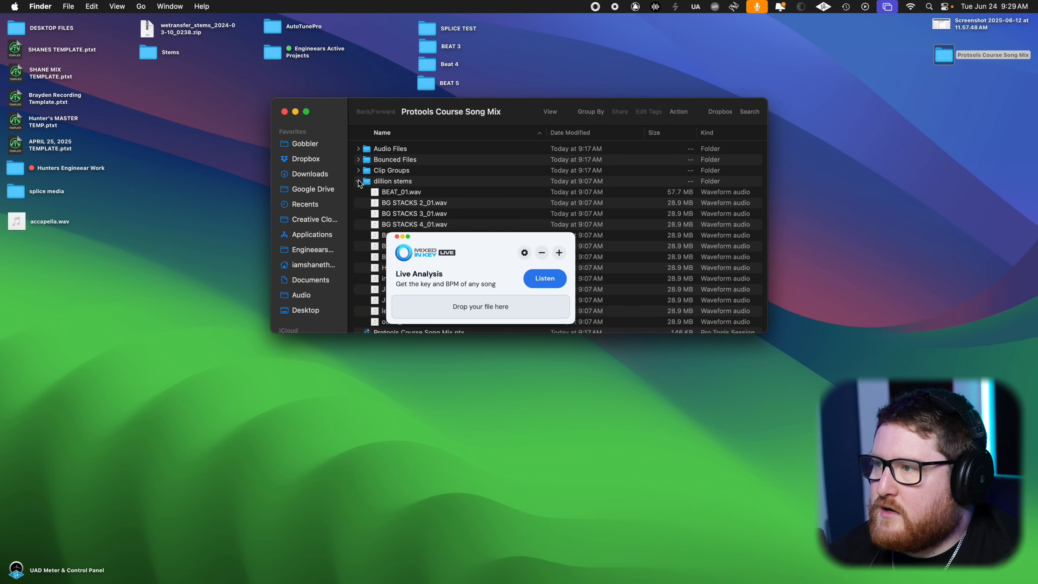
left_click_drag(470, 236, 435, 352)
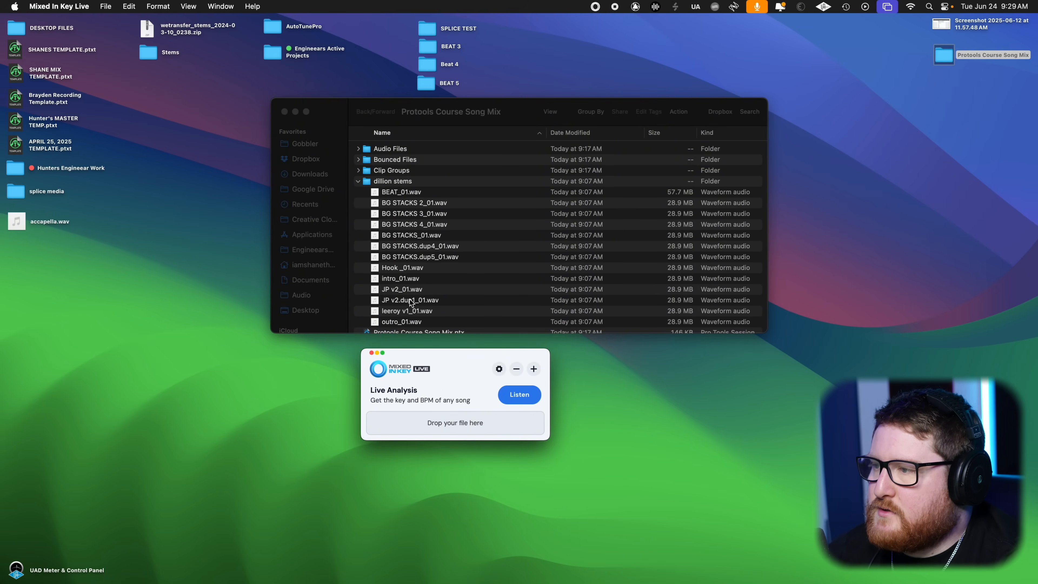
left_click(403, 196)
left_click_drag(405, 197, 474, 423)
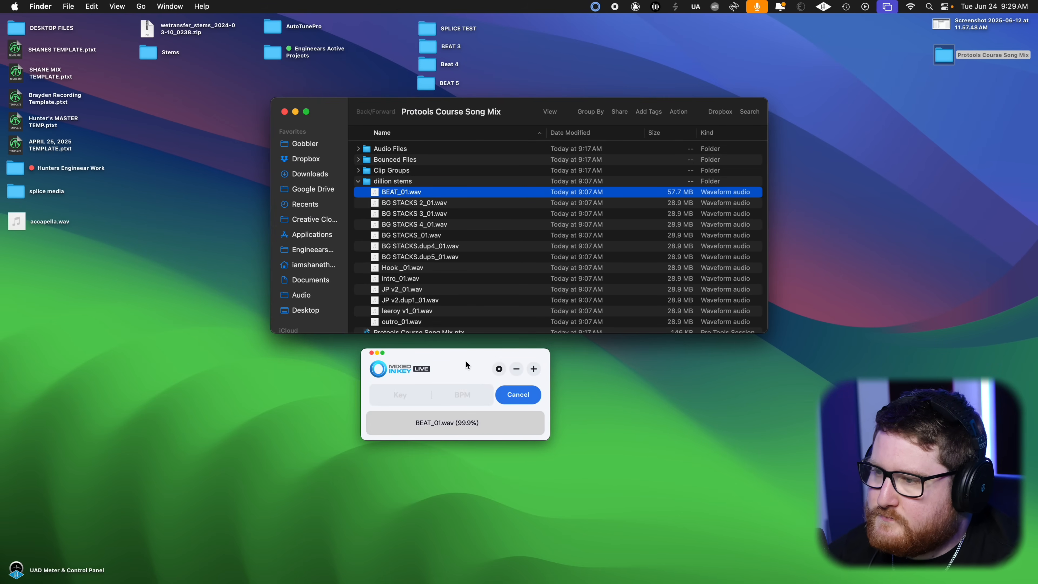
left_click_drag(469, 360, 500, 358)
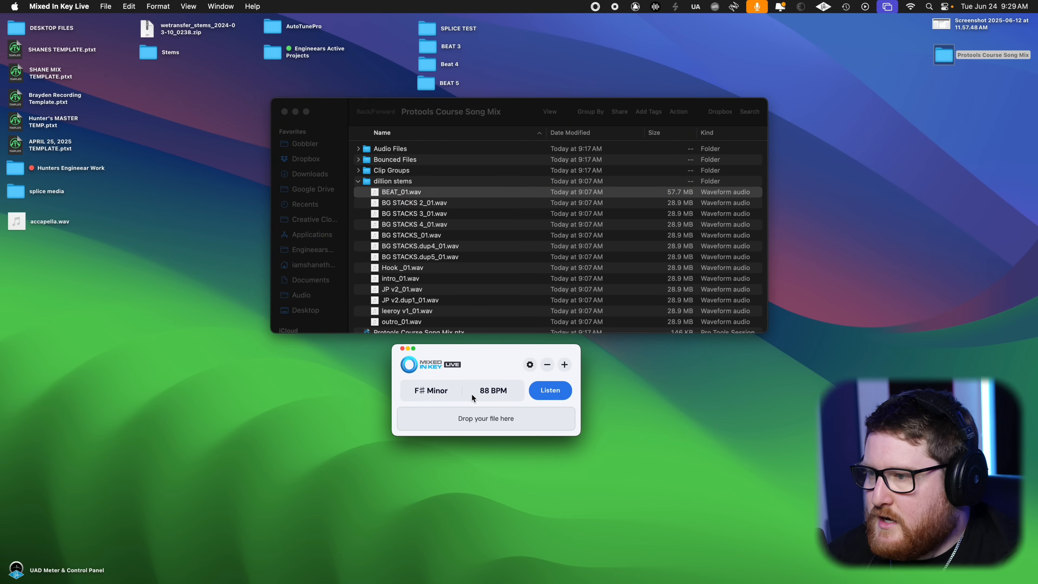
Return to the Pro Tools session, set Auto-Key on BEAT_01 to manual detection with F# Minor, and close the plug-in window.
key("ctrl+Right")
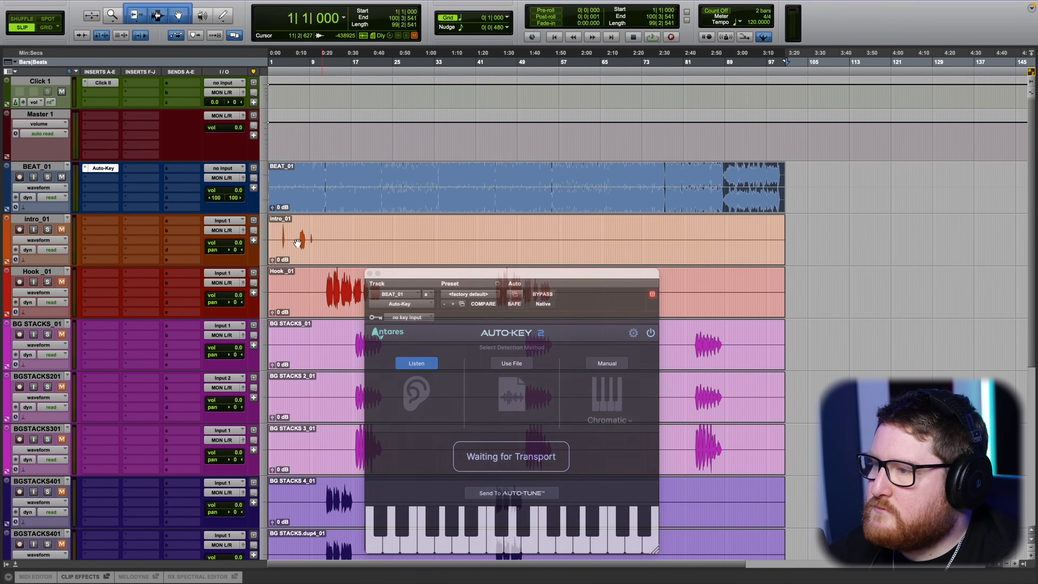
left_click(608, 364)
left_click(617, 424)
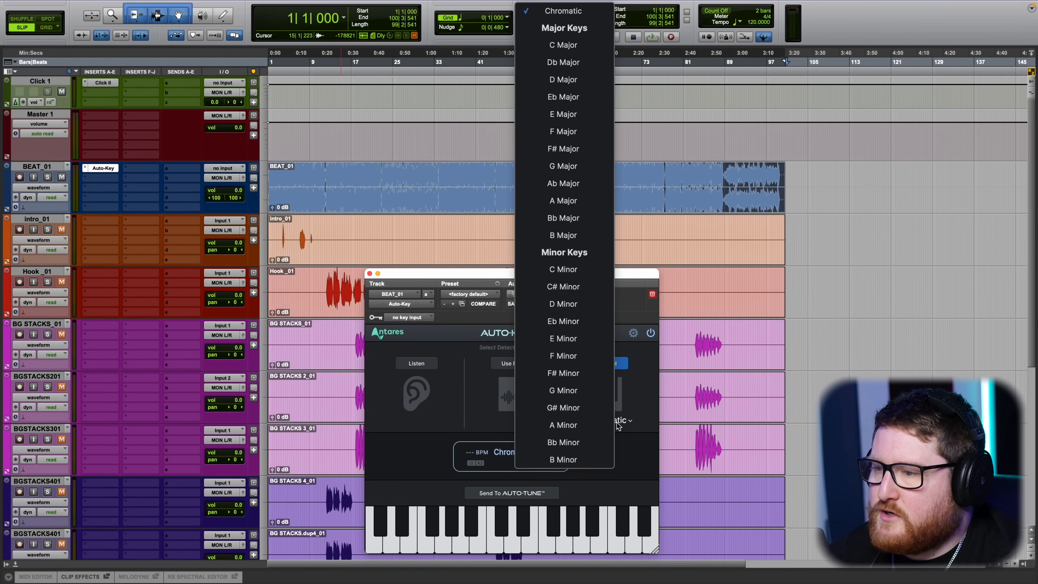
left_click(584, 373)
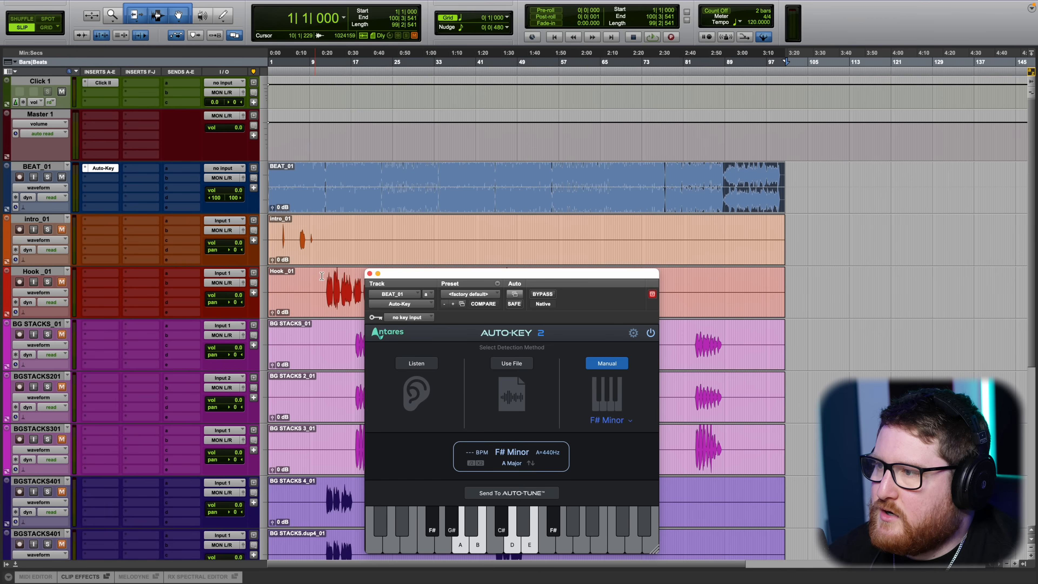
left_click(369, 274)
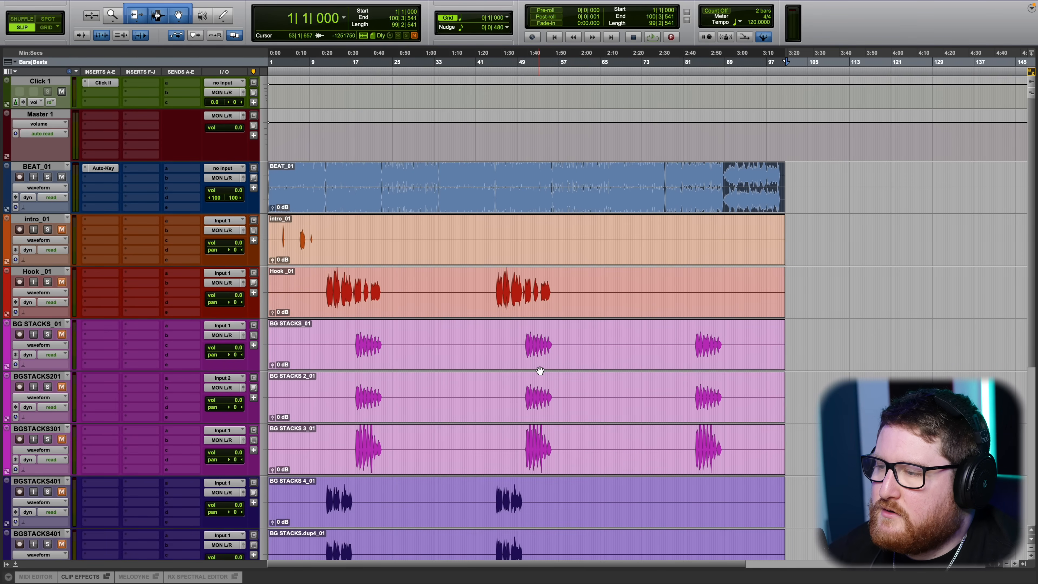
Set the session tempo to 88 BPM and turn on the metronome.
key("ctrl+Left")
key("ctrl+Right")
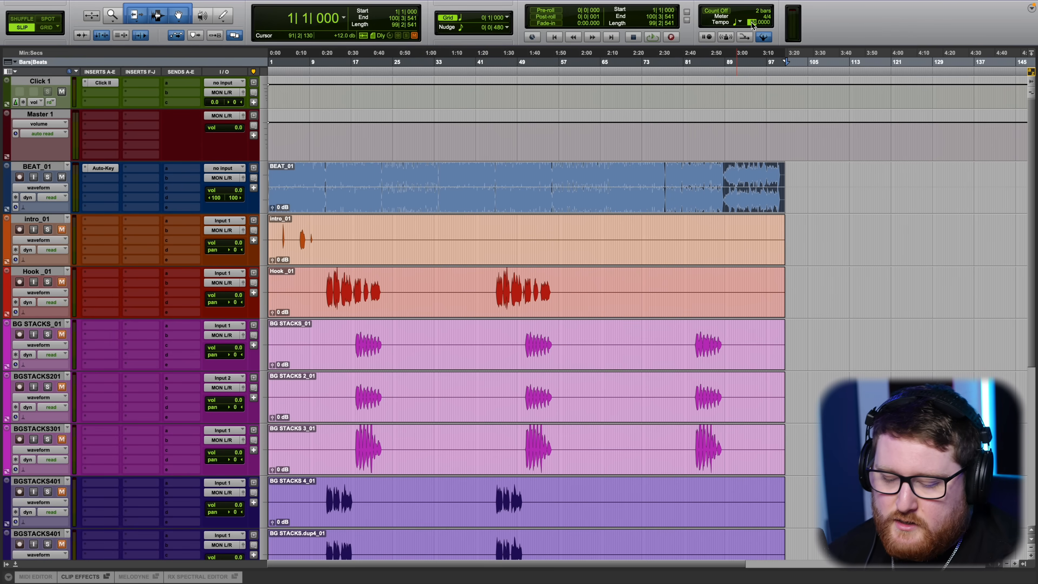
key("Return")
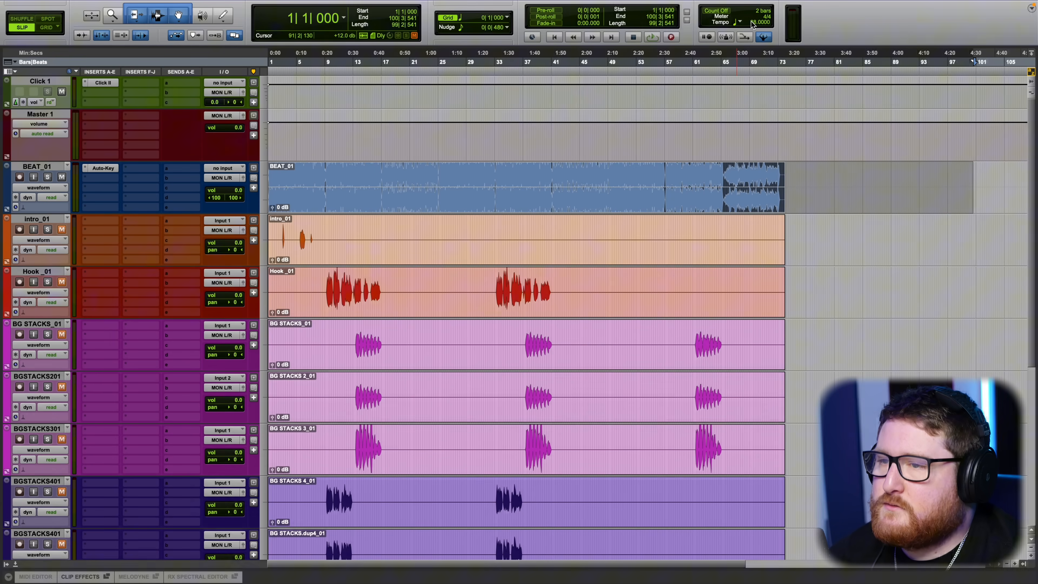
left_click(879, 260)
left_click(727, 40)
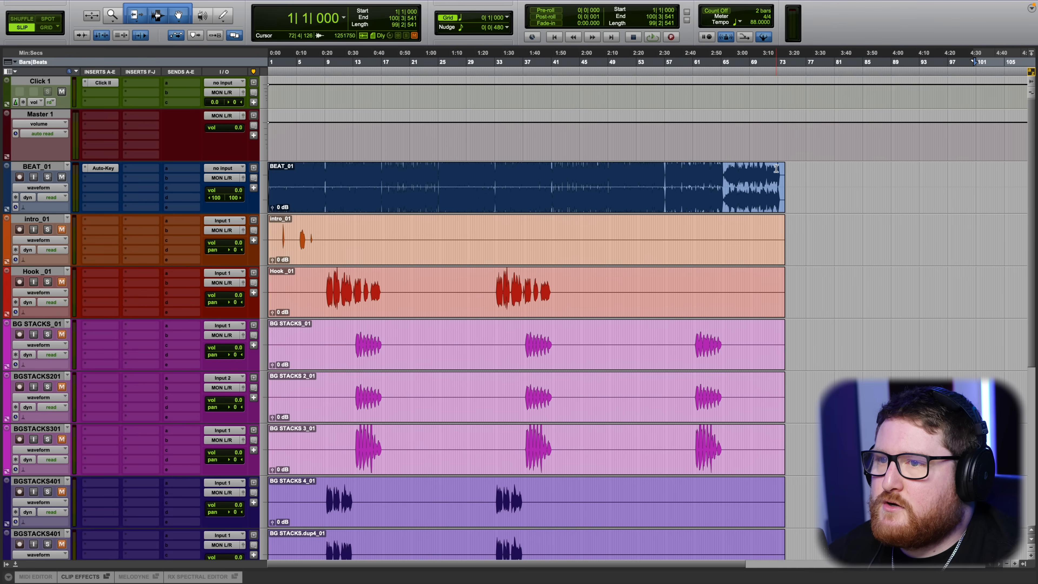
Select all the stem clips on every track, from BEAT_01 down to the last one.
scroll(791, 245, "down", 10)
left_click_drag(791, 169, 126, 480)
scroll(386, 391, "up", 10)
scroll(361, 334, "up", 8)
scroll(331, 268, "left", 10)
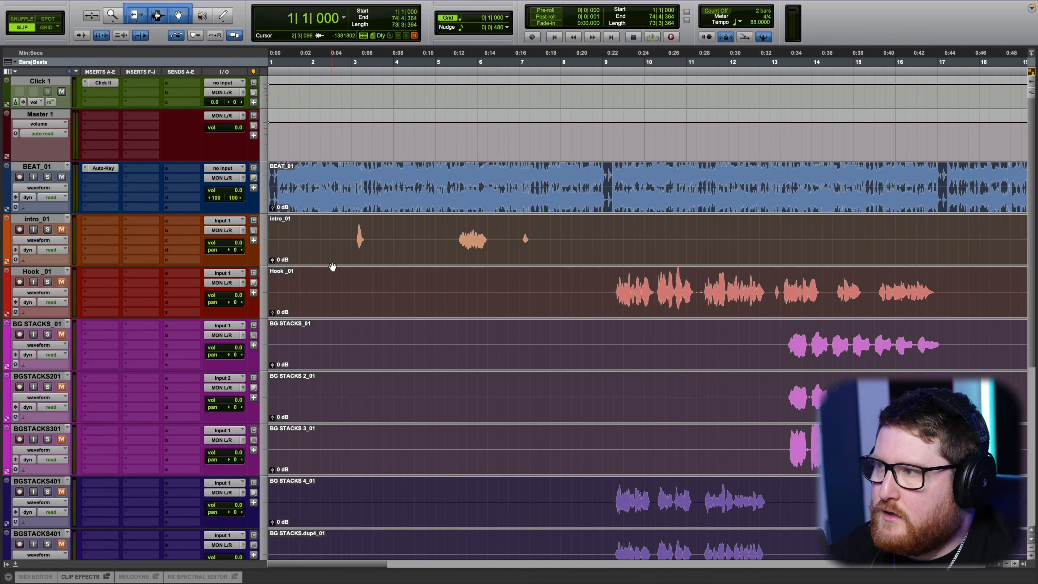
Move the selected clips together so the beat's first downbeat after the short pickup lands on bar 2.
scroll(332, 267, "up", 5)
scroll(333, 268, "left", 5)
scroll(332, 267, "up", 1)
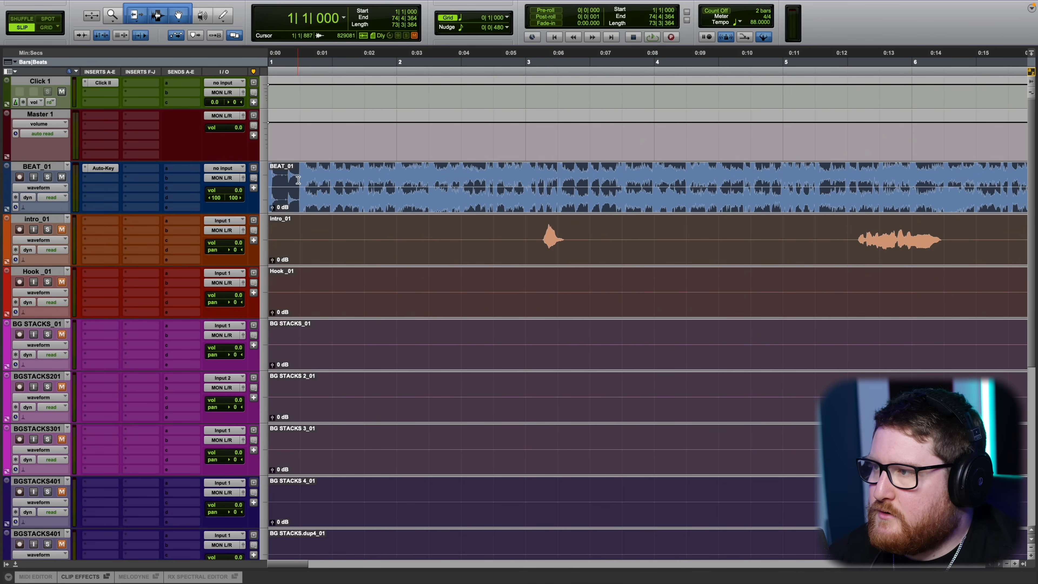
left_click_drag(301, 204, 397, 187)
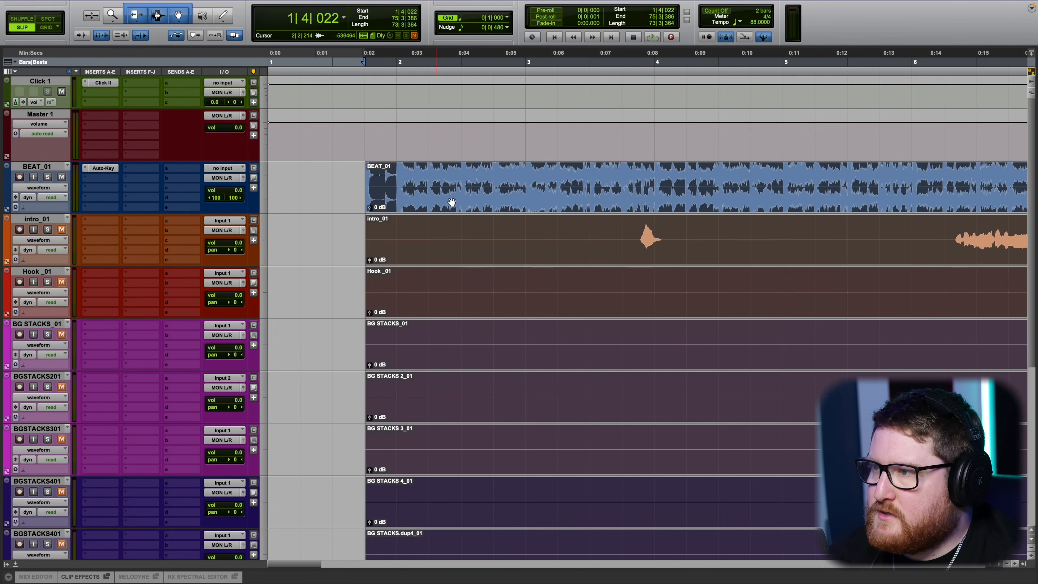
Group all the selected stem clips into one multitrack clip group.
right_click(453, 200)
left_click(493, 490)
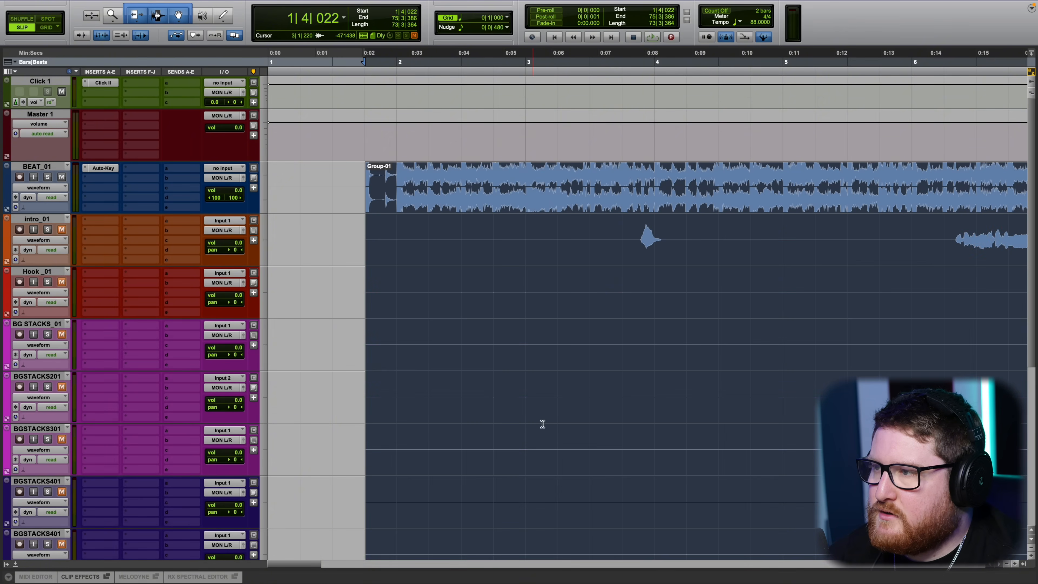
left_click(327, 244)
left_click(478, 213)
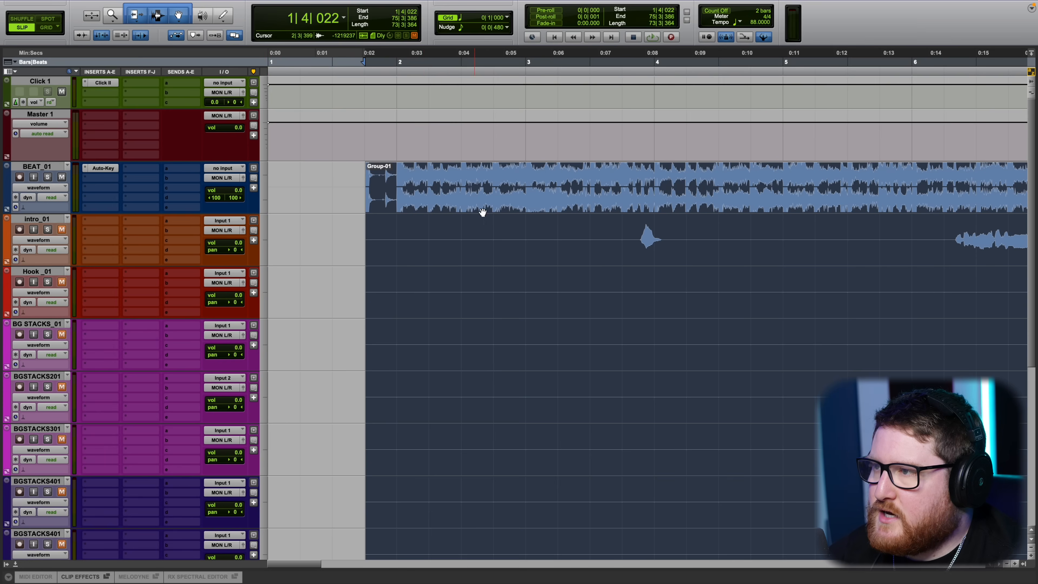
Play the session from before the grouped clip to hear its opening against the click.
left_click(321, 61)
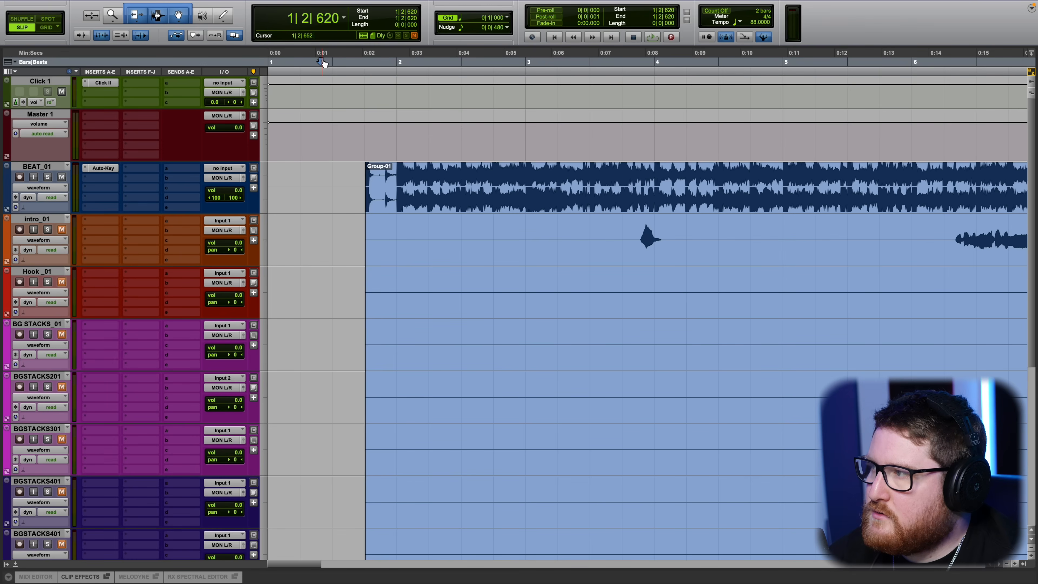
key("space")
key("space")
key("space")
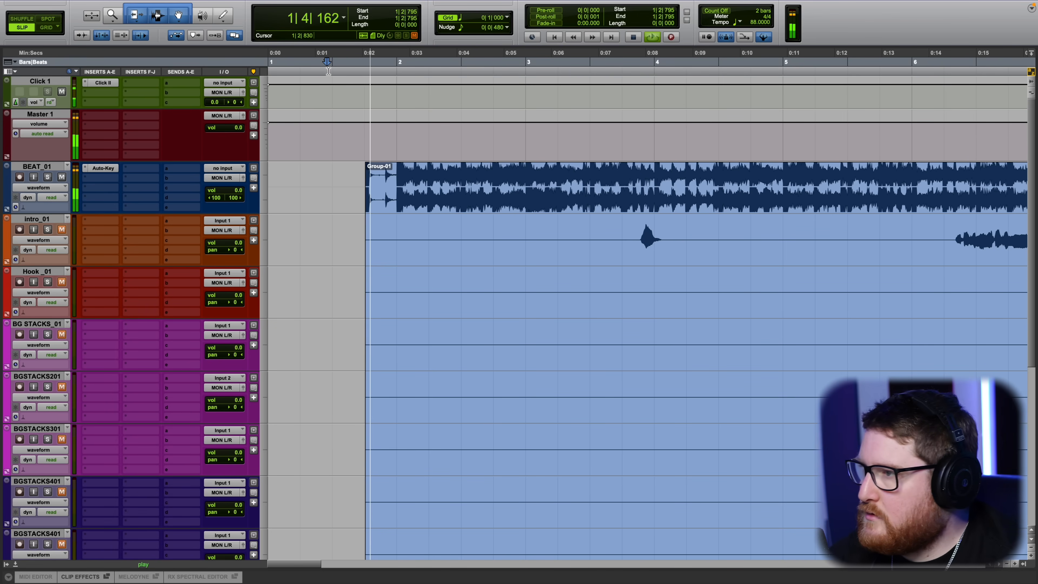
scroll(483, 163, "up", 2)
scroll(292, 66, "left", 1)
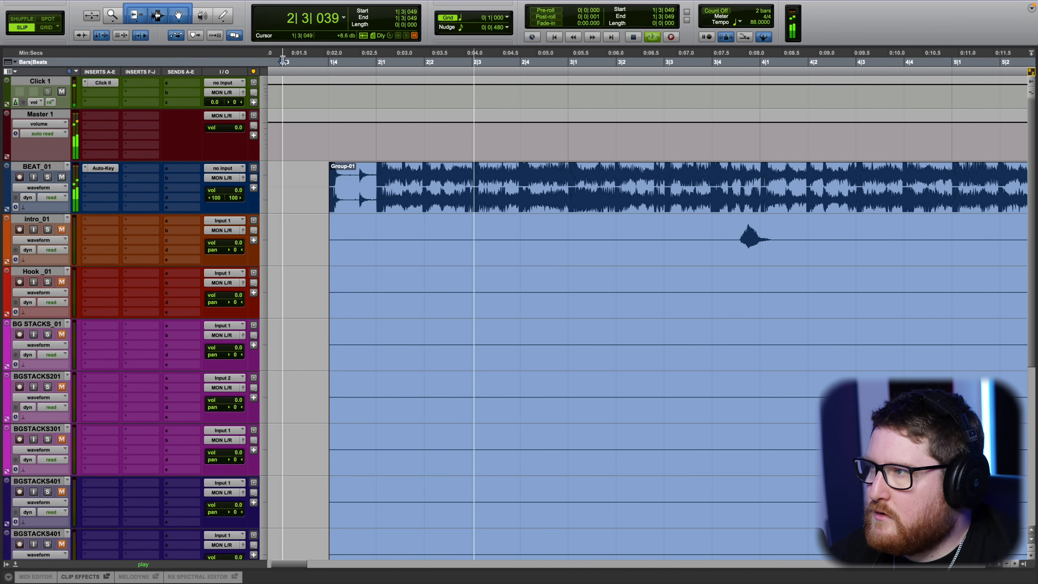
Replay from around bar 1 beat 3 and move the clip group to start at 2|1|000.
left_click(283, 61)
scroll(355, 201, "up", 2)
left_click_drag(354, 204, 417, 204)
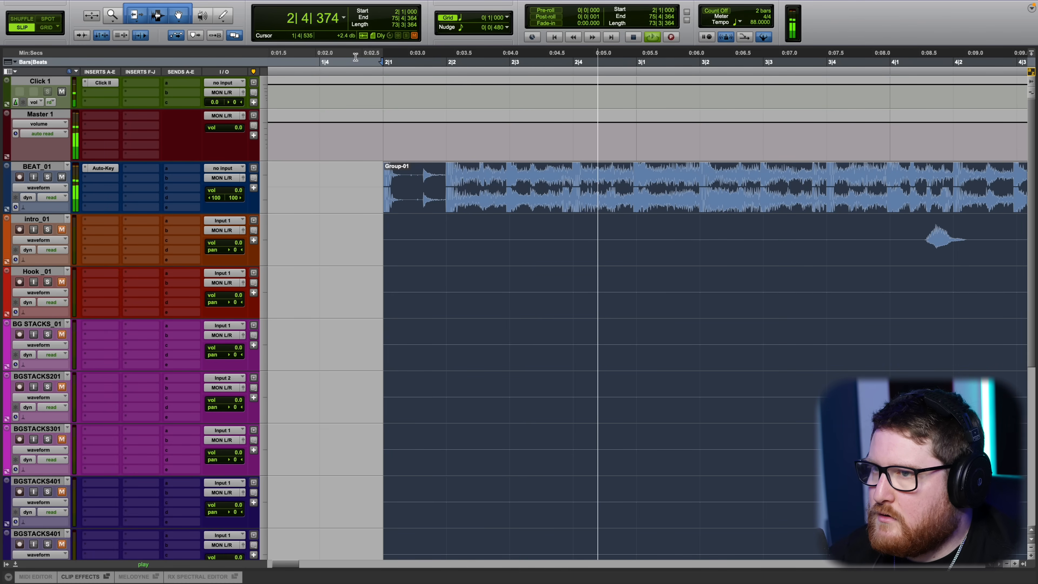
Follow the playback from bar 3 to bar 10, comparing the beat's hits with the click and gridlines.
scroll(557, 181, "right", 5)
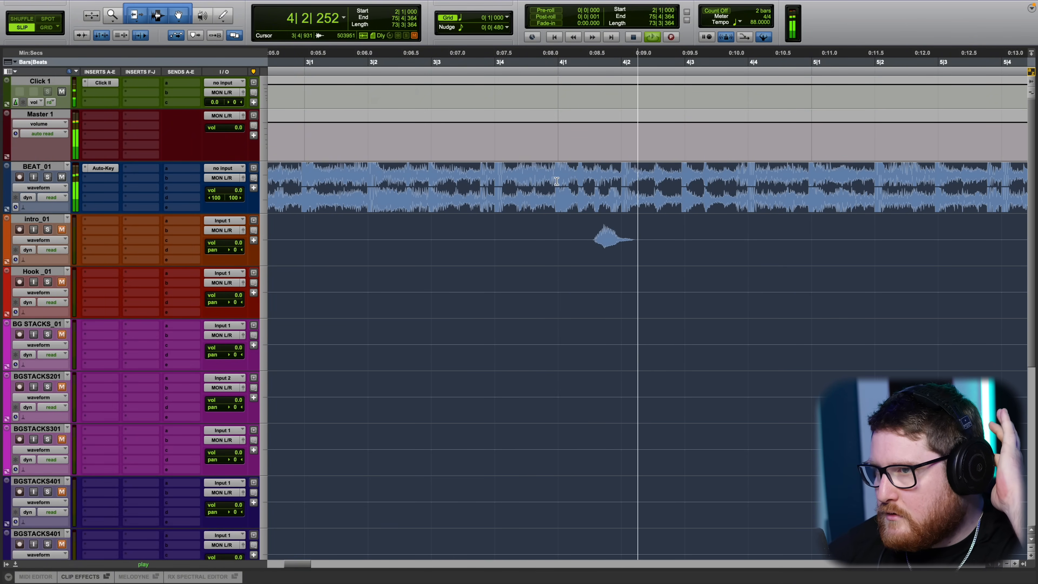
scroll(557, 181, "right", 4)
scroll(556, 181, "right", 2)
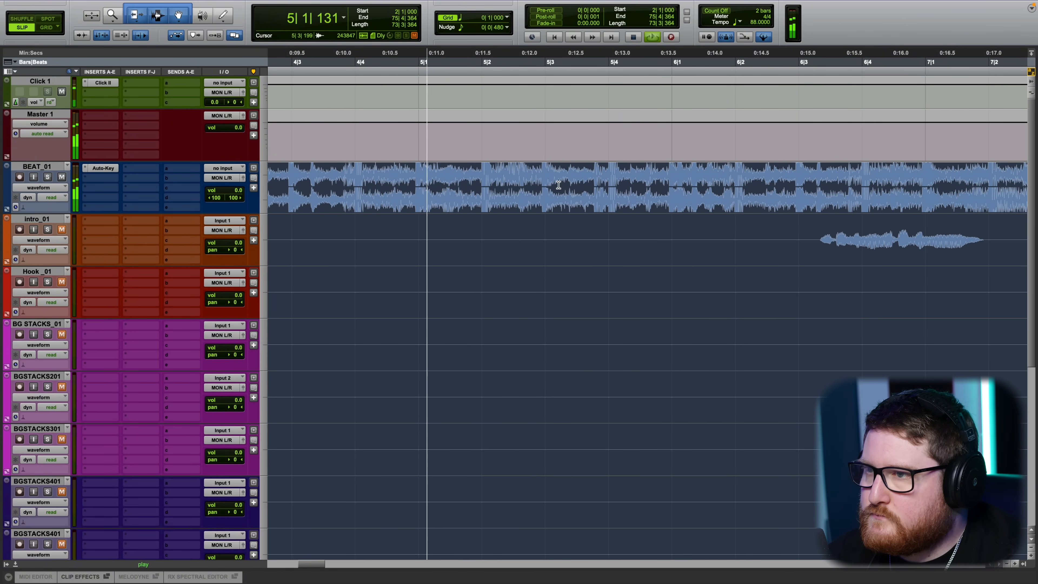
scroll(566, 184, "right", 2)
scroll(568, 184, "up", 2)
scroll(567, 184, "up", 1)
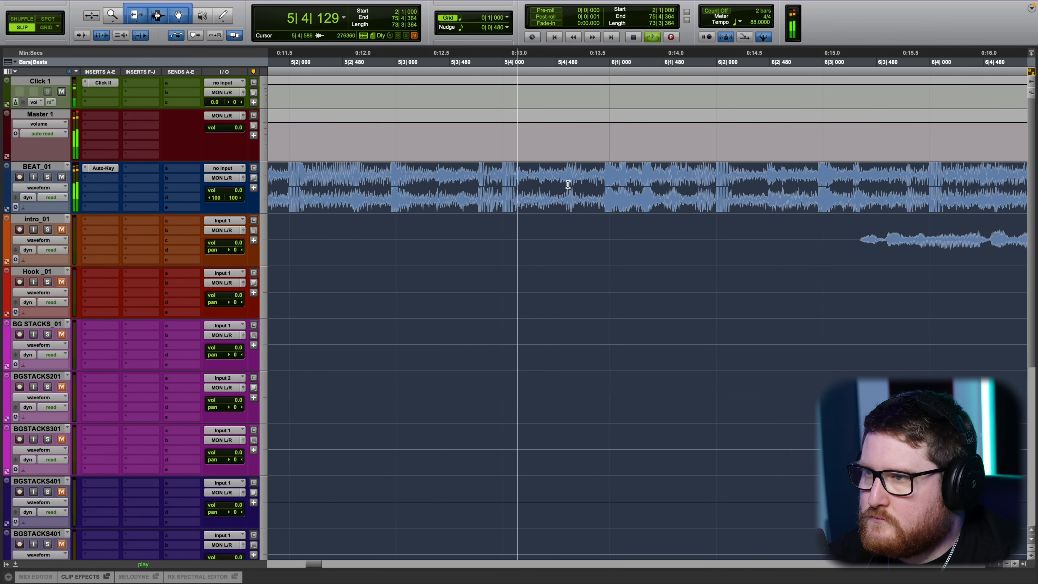
scroll(568, 184, "right", 4)
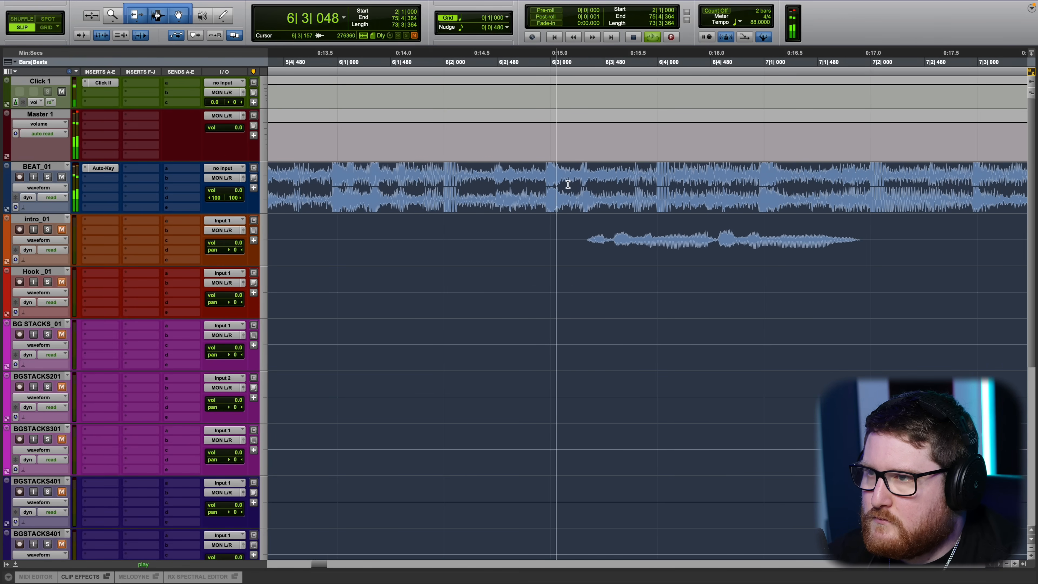
scroll(567, 184, "right", 4)
scroll(568, 184, "down", 2)
scroll(568, 184, "down", 1)
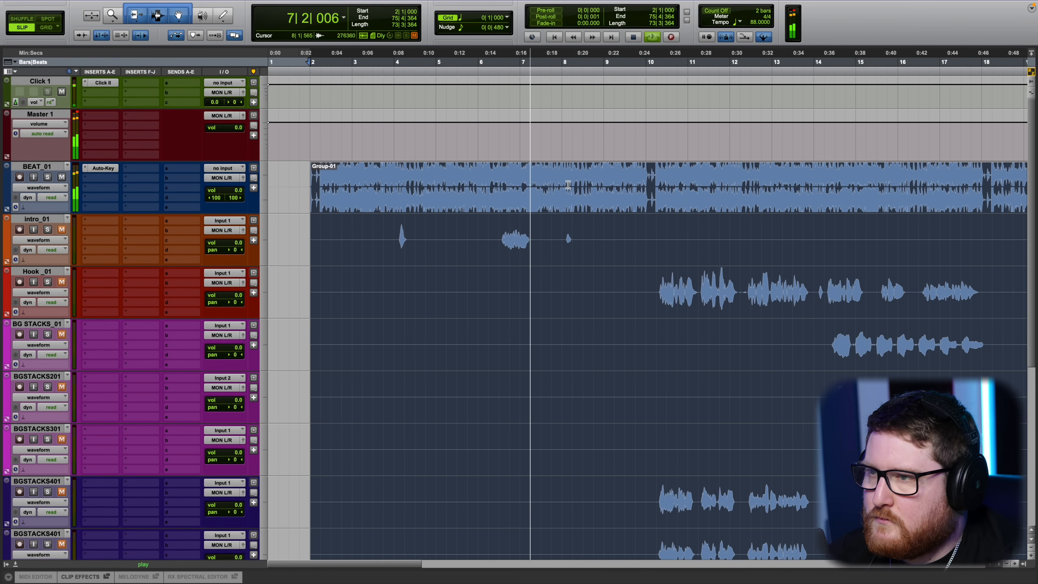
scroll(567, 184, "up", 1)
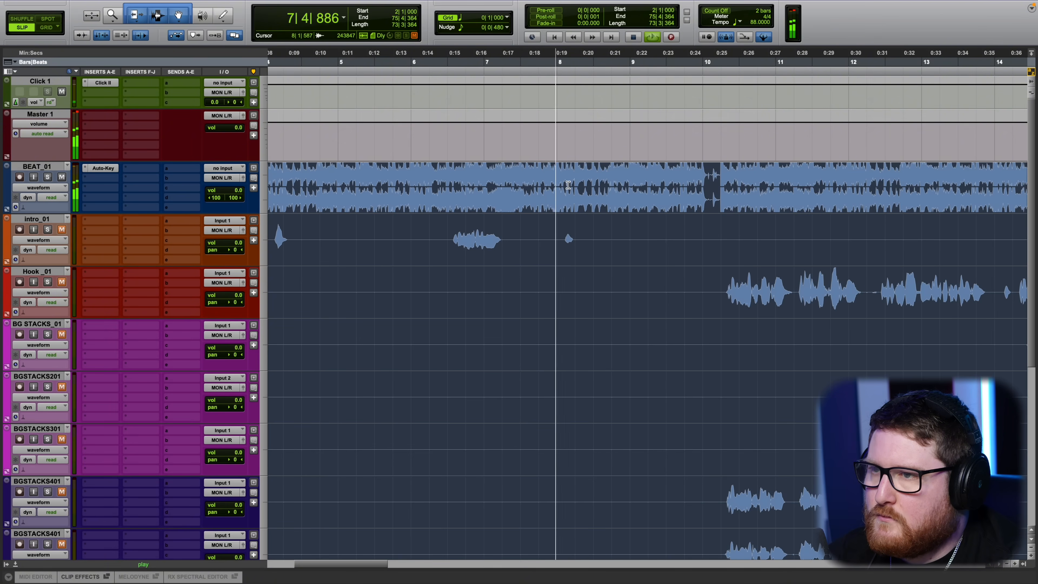
scroll(568, 185, "right", 3)
scroll(568, 185, "up", 1)
scroll(568, 185, "up", 1)
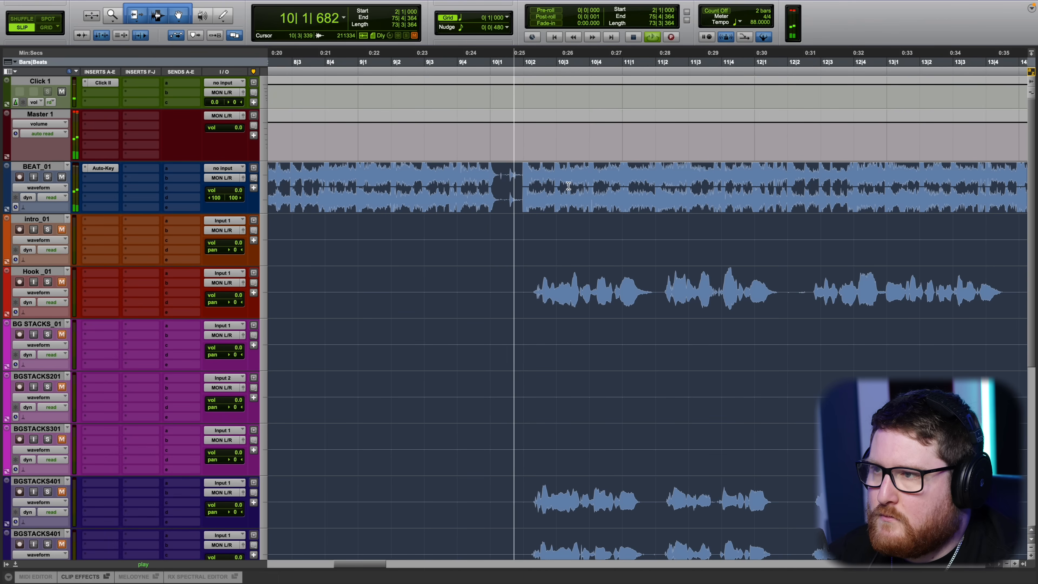
Nudge the clip group one beat earlier so it starts at 1|4|000.
key("comma")
key("comma")
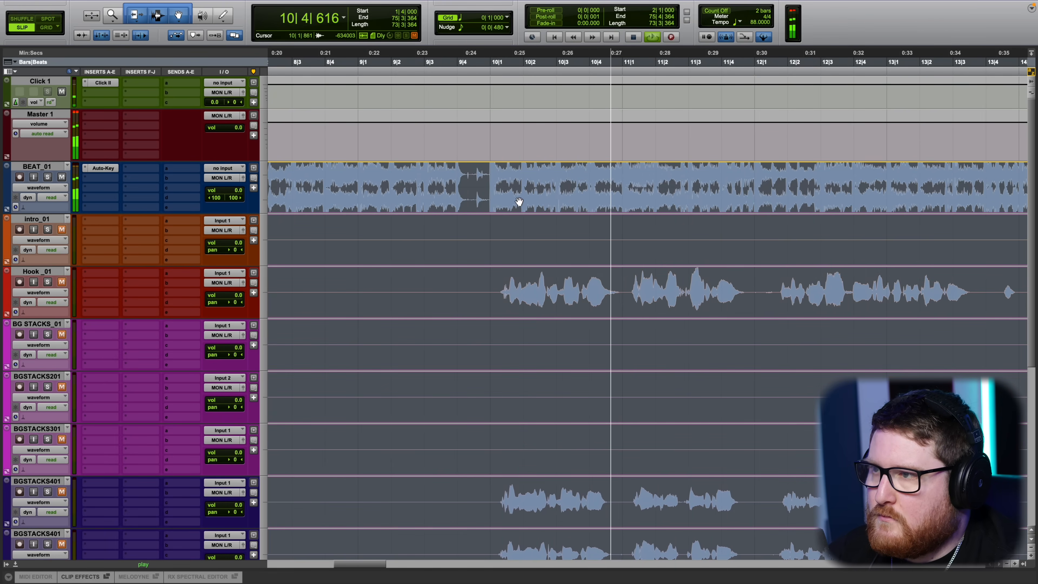
key("space")
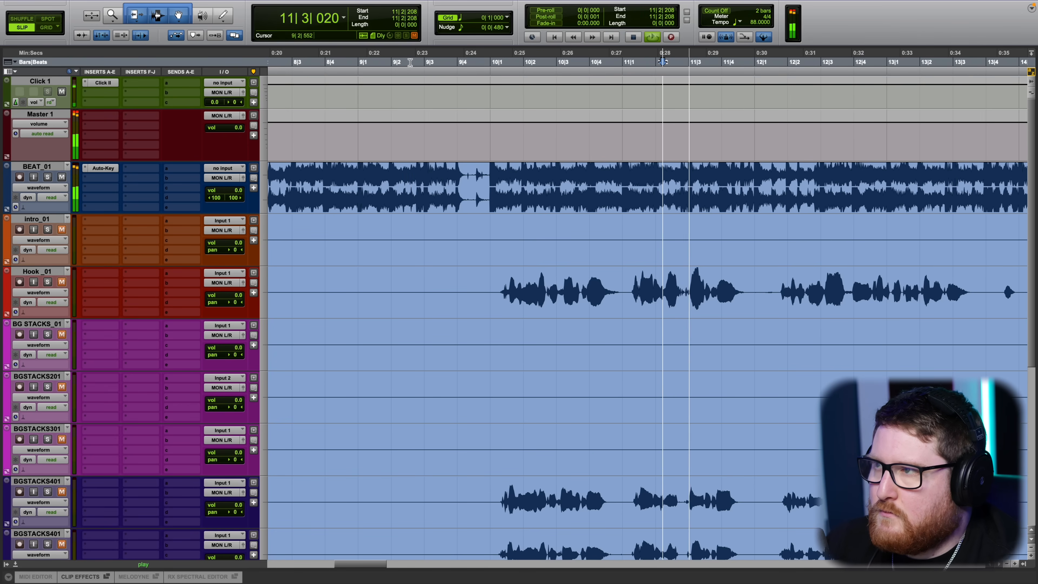
Replay from about bar 9 beat 2 to check the beat against the click, and stop playback.
left_click(415, 63)
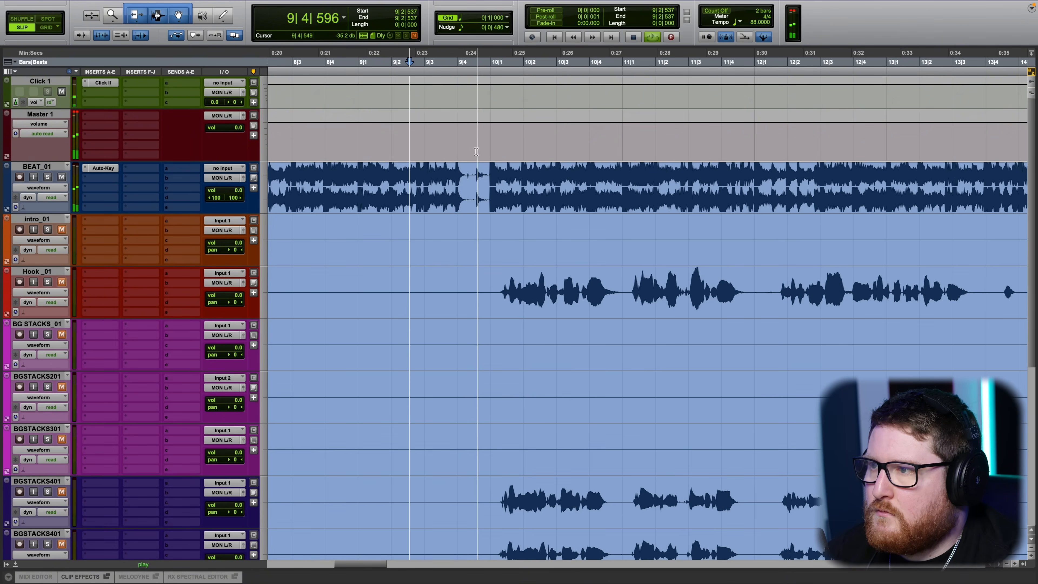
key("r")
key("r")
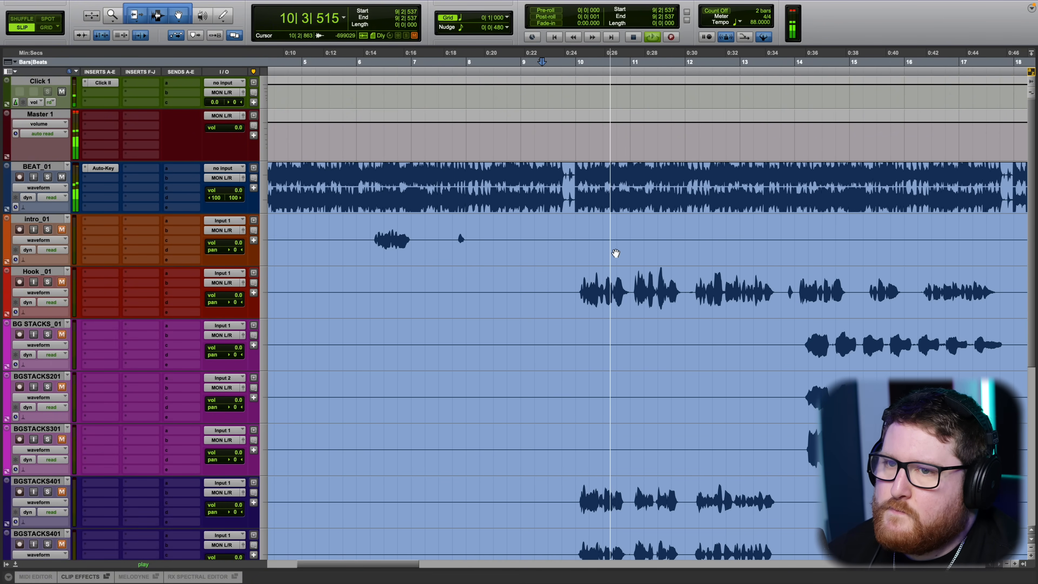
key("space")
key("r")
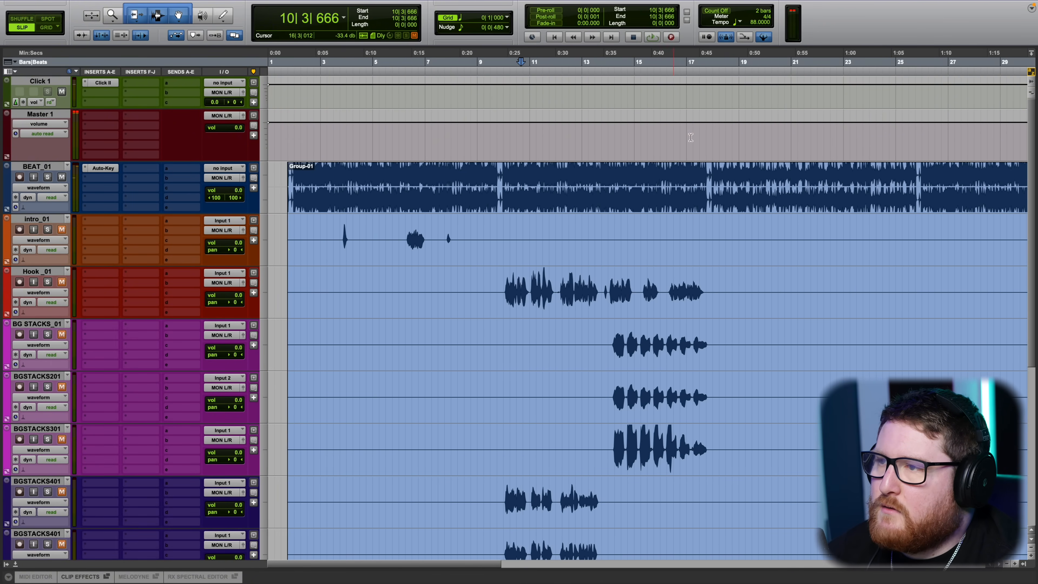
Examine the BEAT_01 waveform against the gridlines in bar 6, marking the areas around beats 2 and 3.
key("t")
scroll(513, 245, "up", 10)
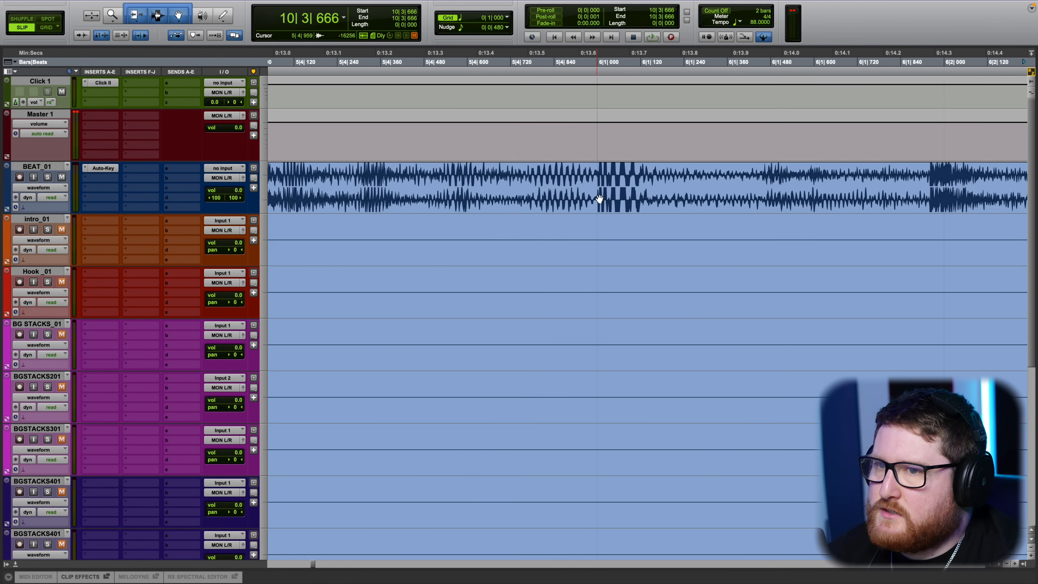
scroll(599, 200, "down", 3)
scroll(504, 186, "right", 5)
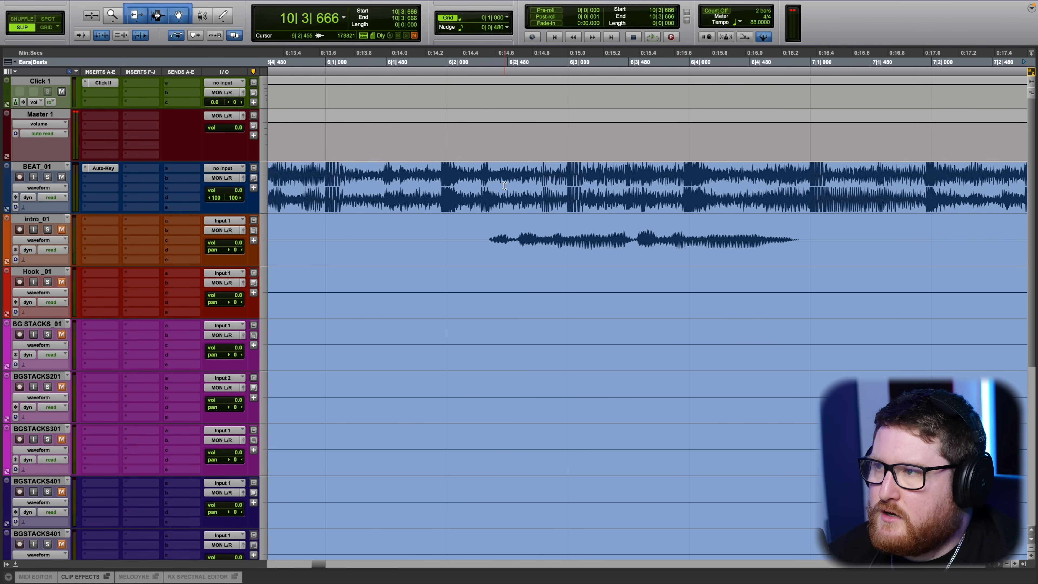
left_click_drag(430, 184, 457, 180)
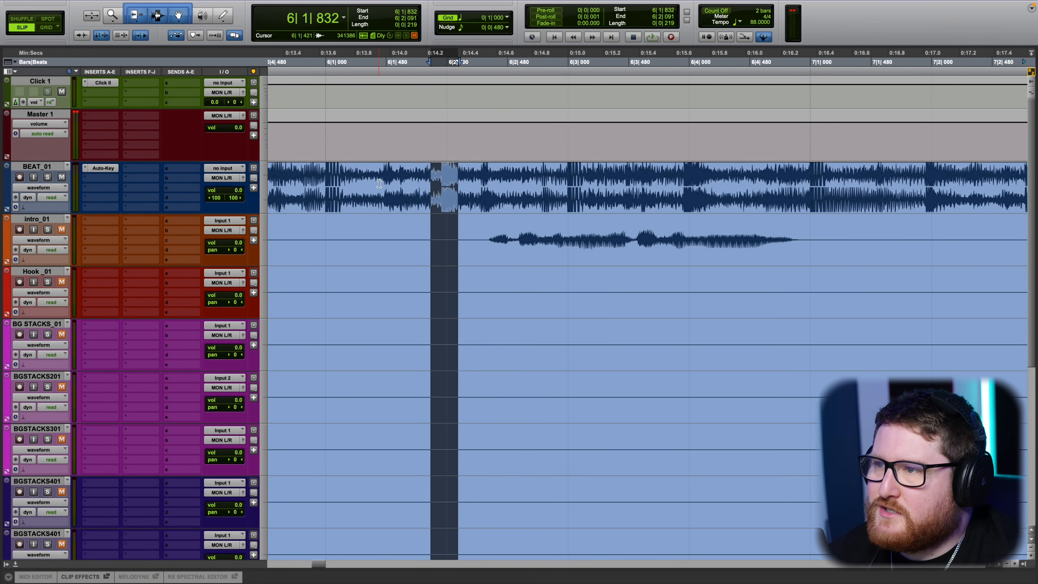
left_click_drag(379, 184, 569, 183)
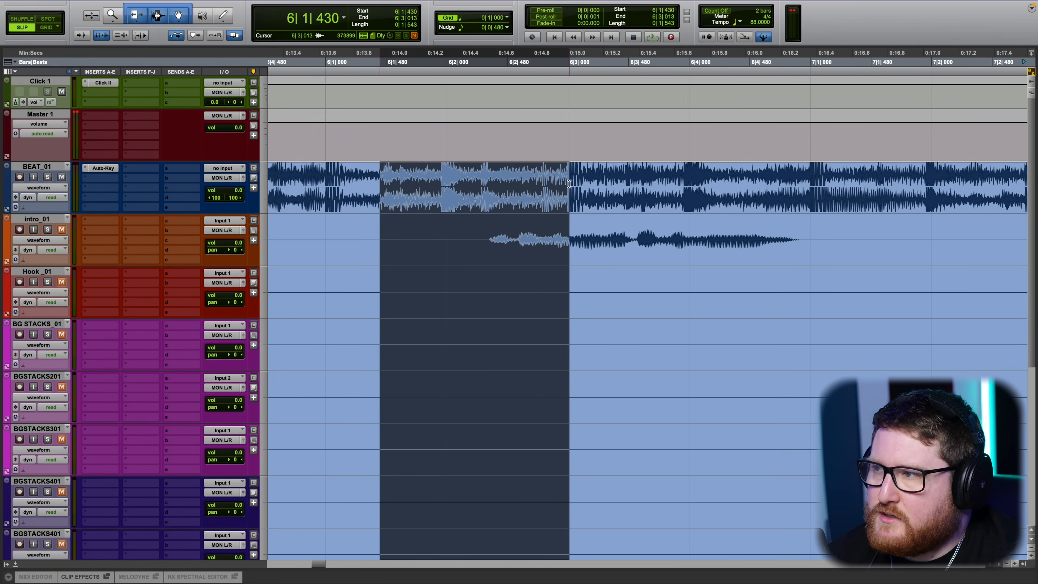
left_click(329, 178)
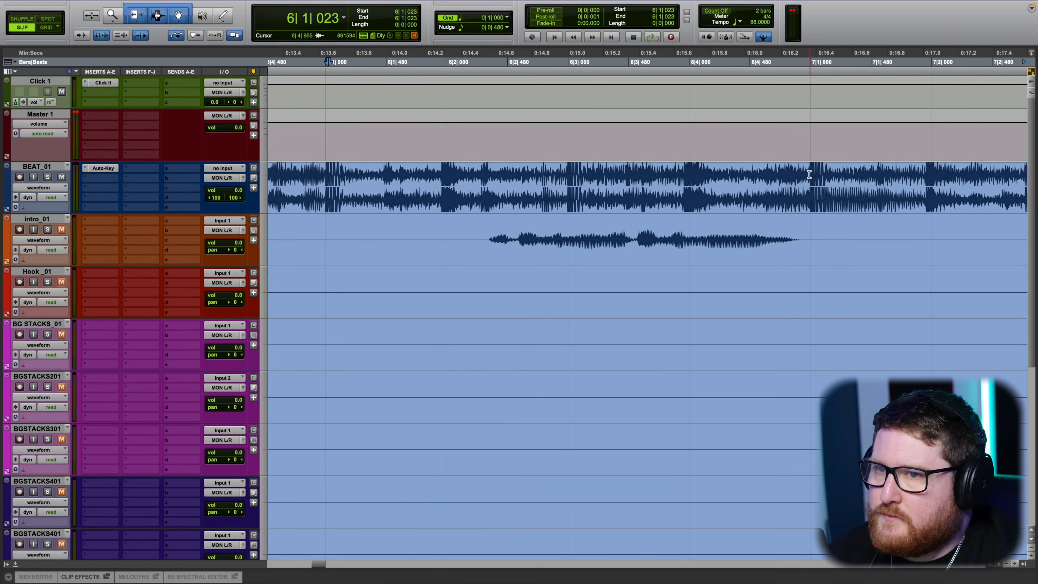
Check the beat's alignment with the bar lines through the rest of the song to its end.
scroll(629, 196, "right", 15)
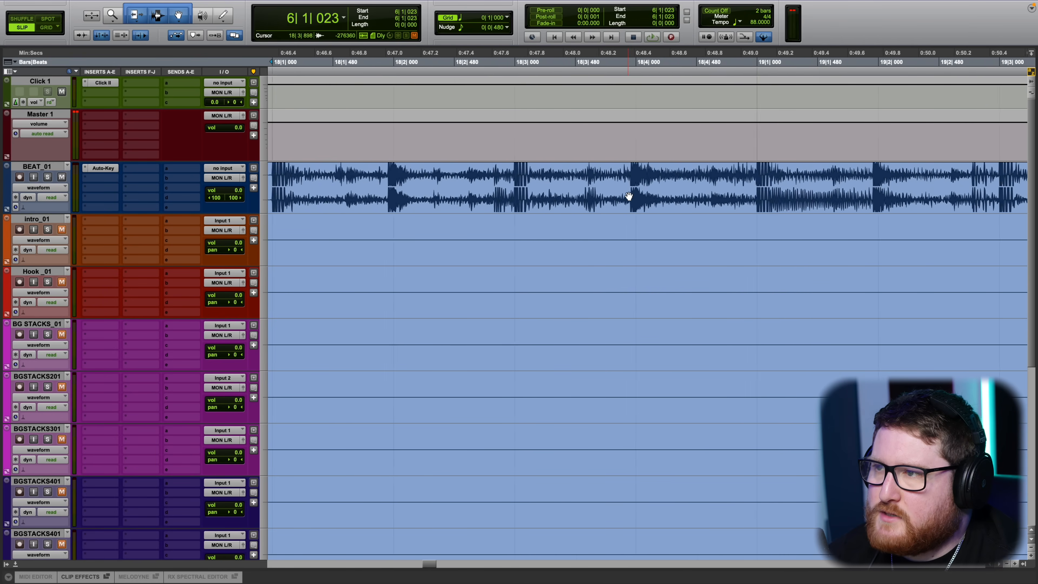
scroll(628, 196, "right", 13)
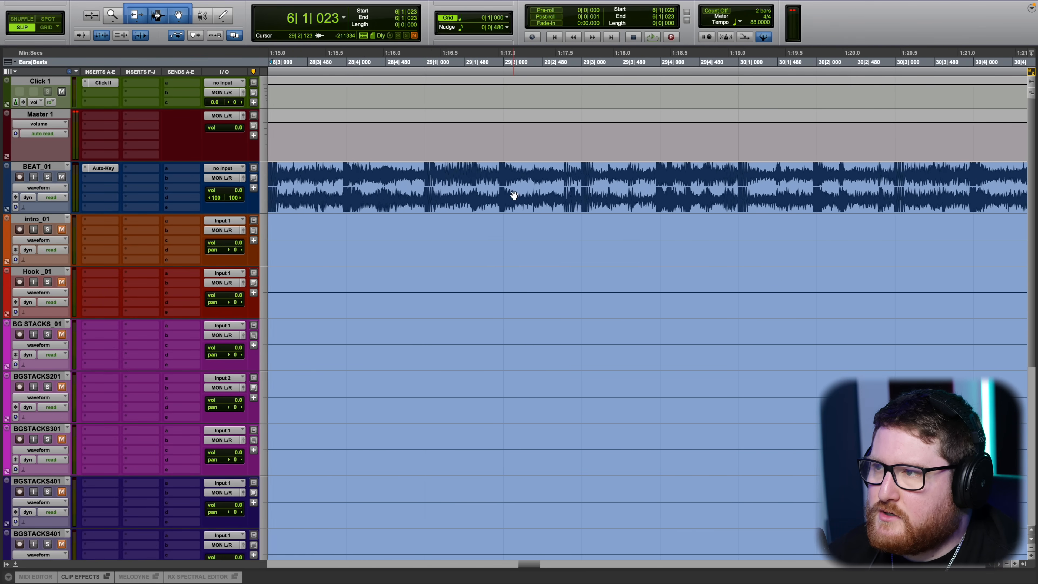
scroll(507, 190, "right", 7)
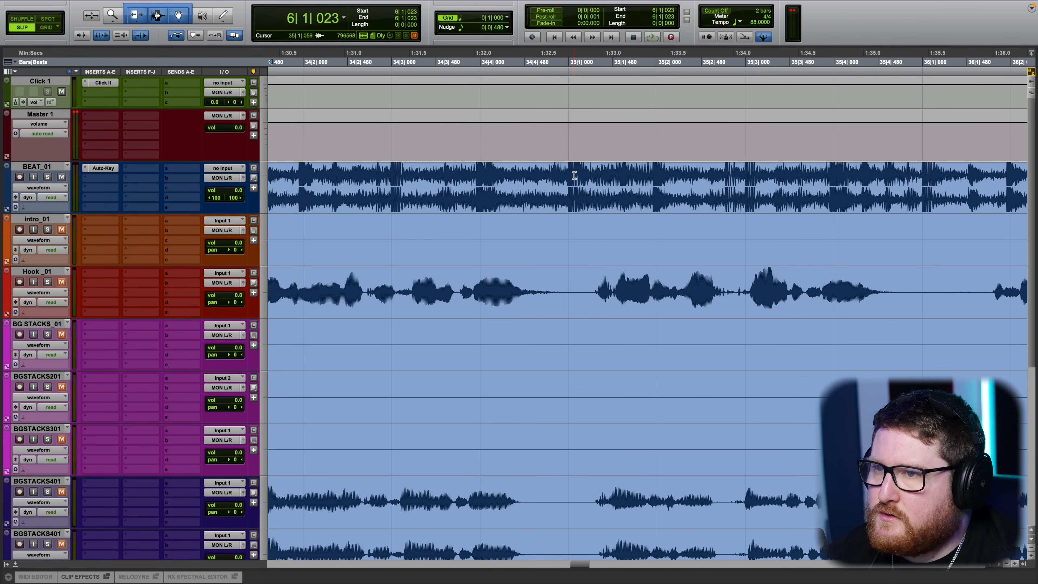
scroll(574, 175, "down", 6)
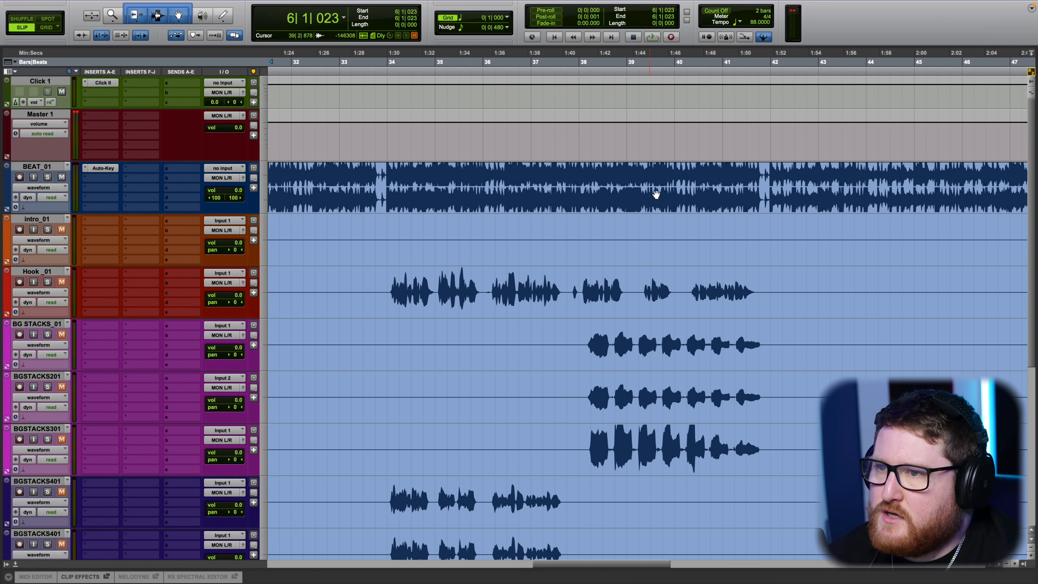
scroll(656, 194, "right", 10)
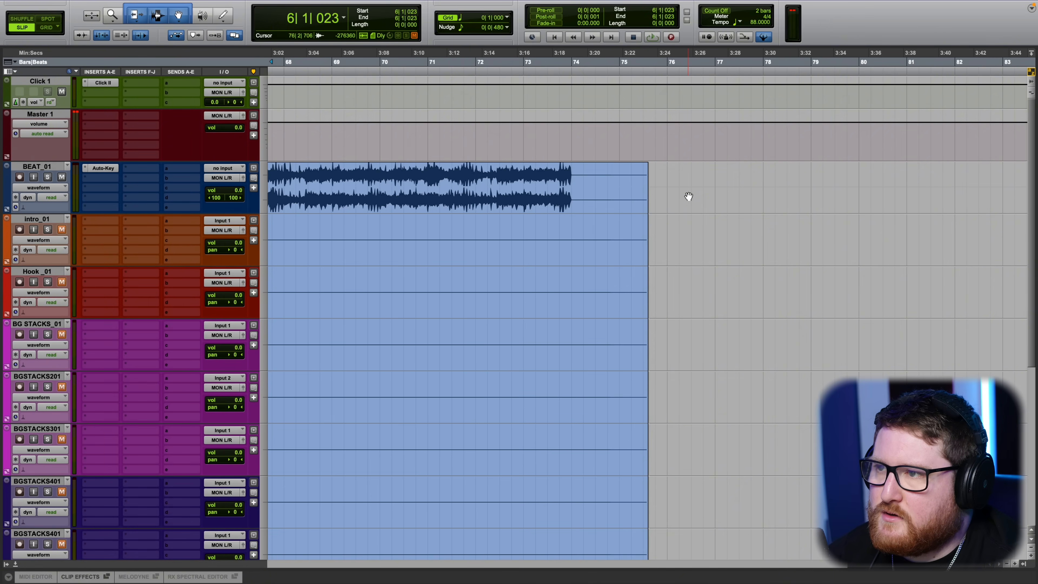
Return to the start of the session and place the cursor just before the clip group, in bar 1 beat 3.
scroll(687, 197, "left", 15)
key("r")
left_click(285, 187)
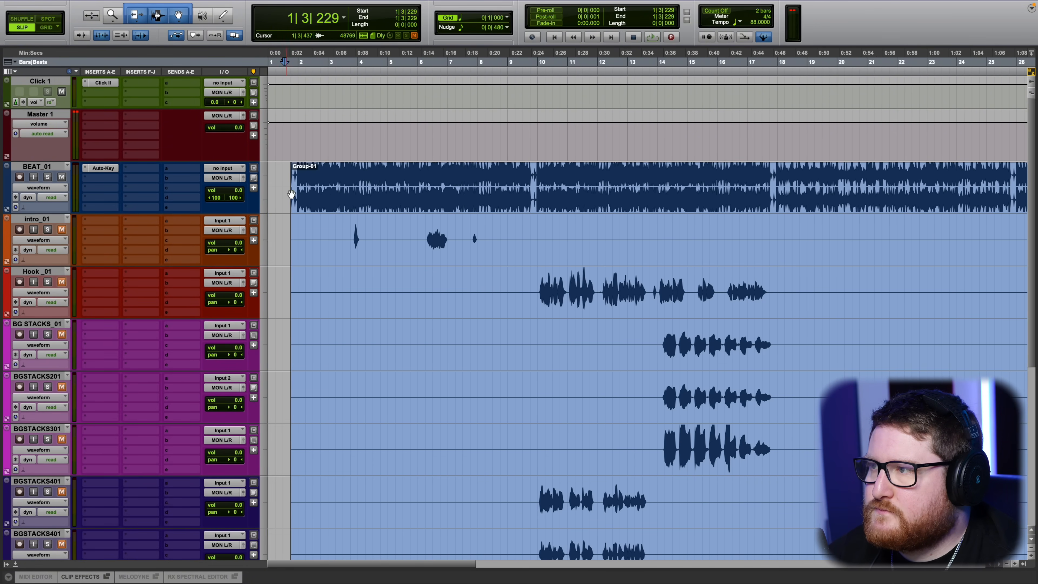
Ungroup the clip group spanning all the stems so each track has its own separate clip.
key("t")
left_click(355, 200)
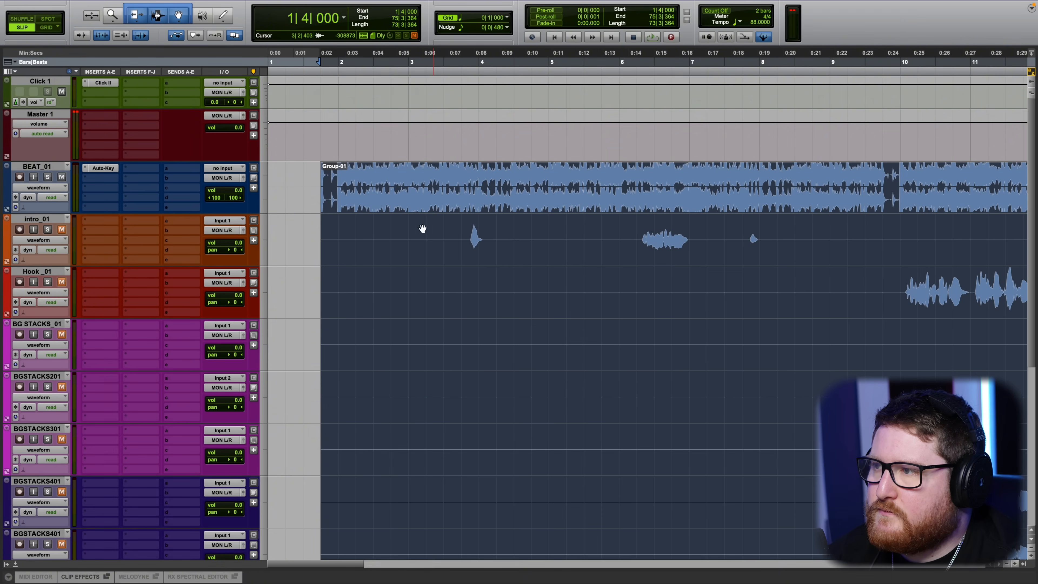
right_click(419, 215)
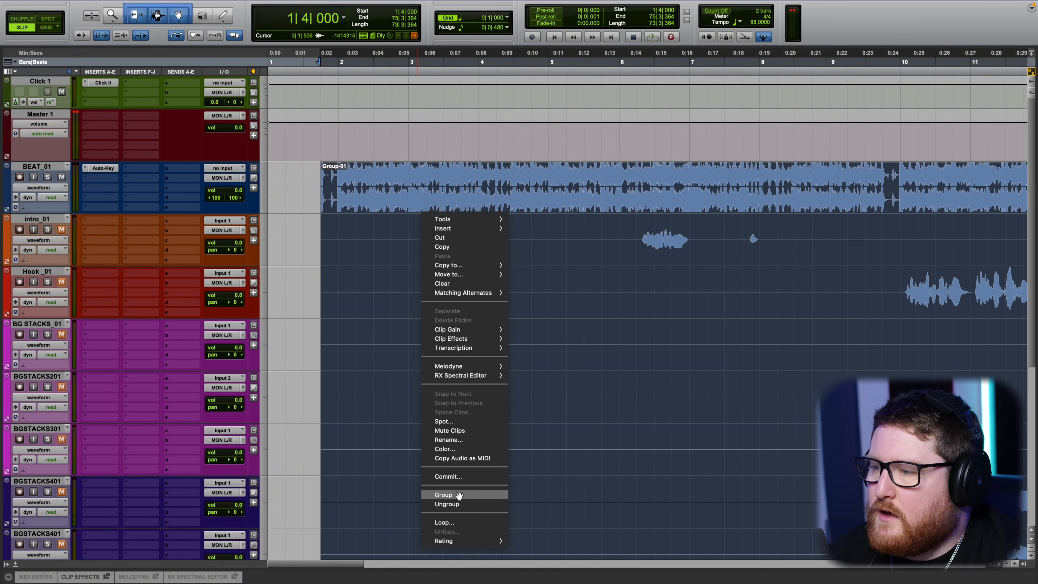
left_click(456, 506)
left_click(320, 123)
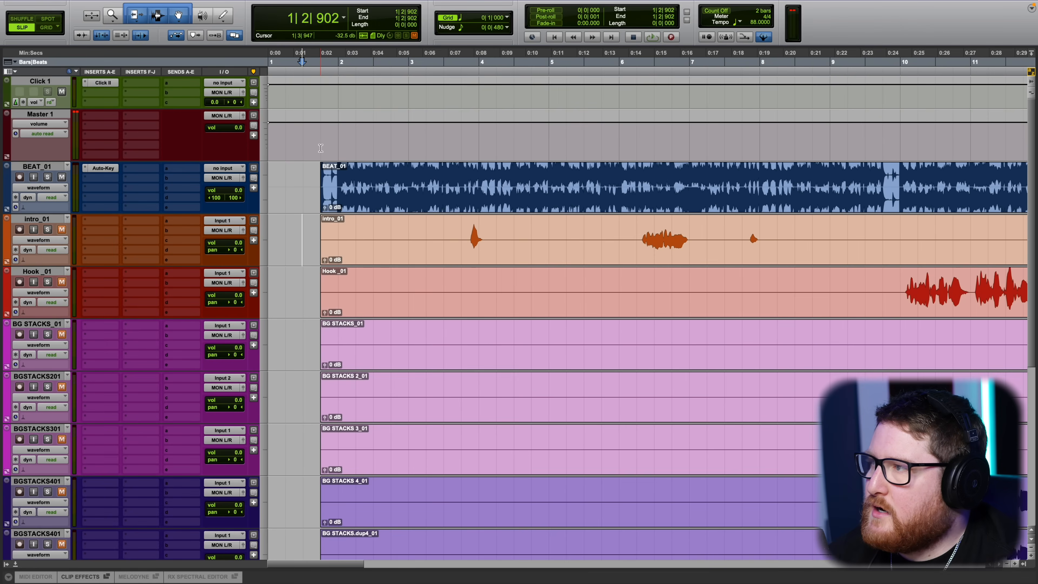
left_click(13, 73)
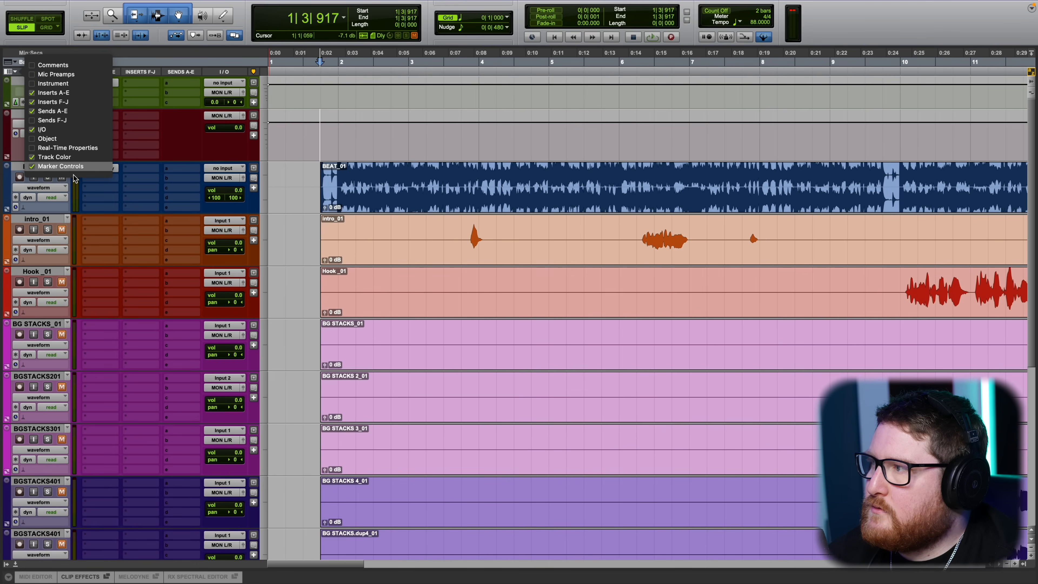
left_click(284, 155)
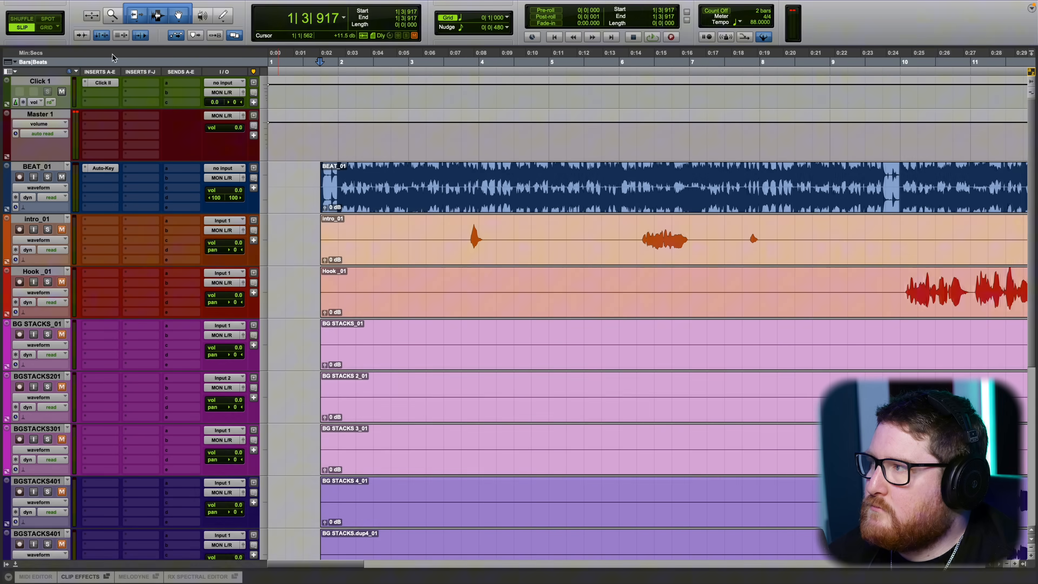
left_click(14, 70)
left_click(13, 62)
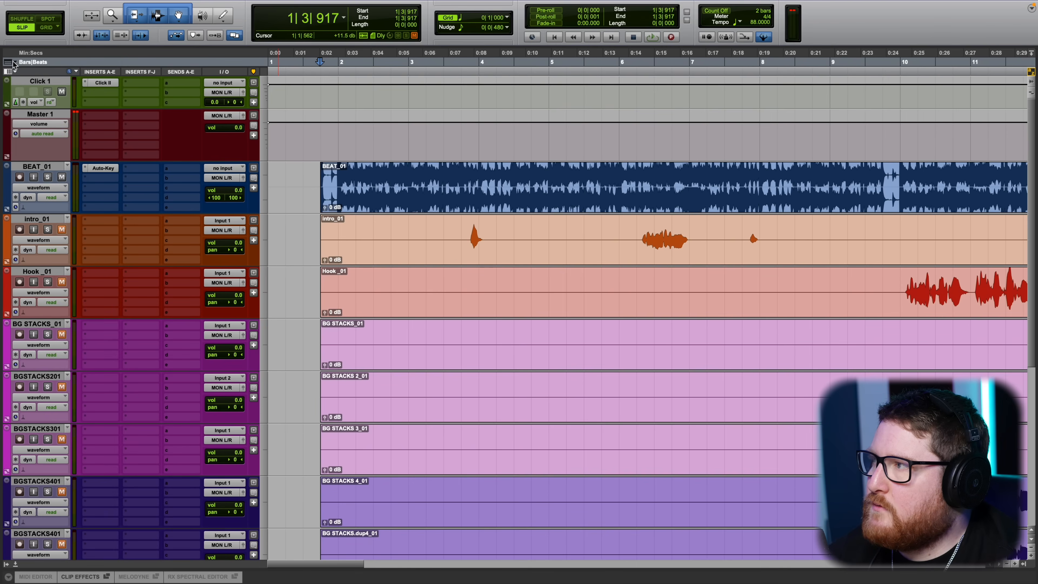
left_click(13, 63)
left_click(12, 72)
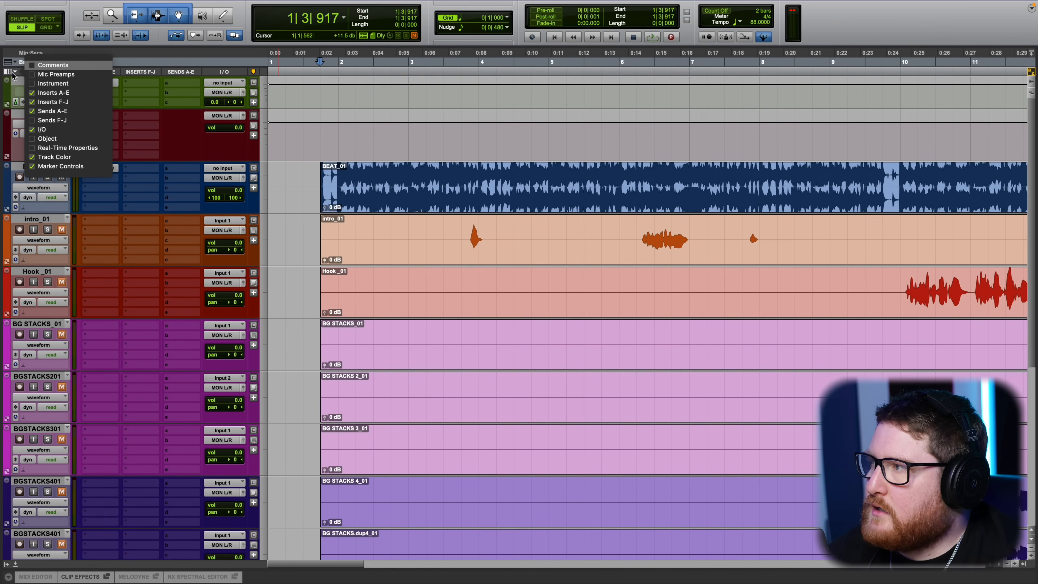
Show the Markers ruler above the tracks.
left_click(12, 63)
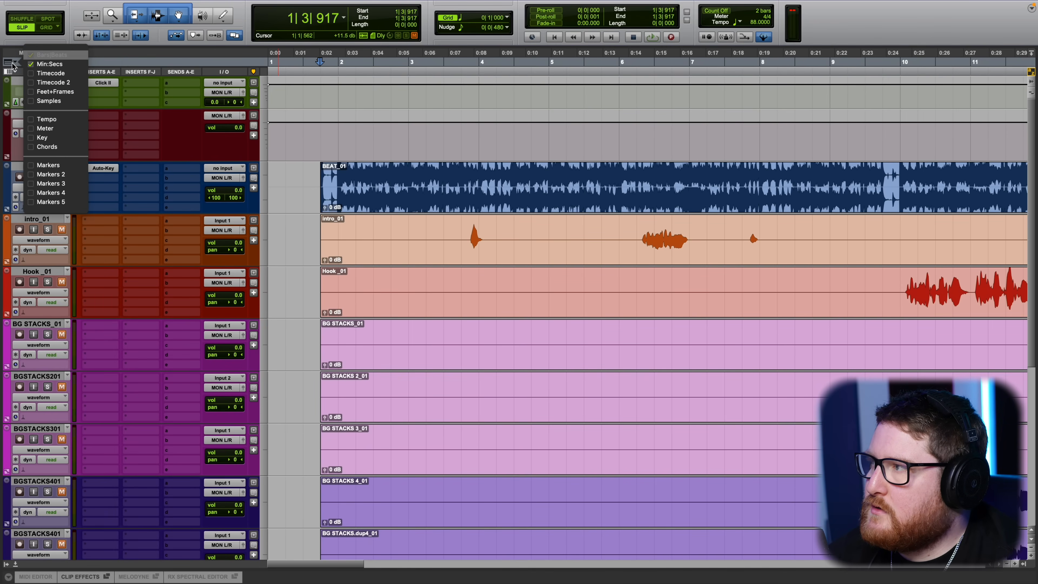
left_click(60, 166)
left_click(268, 169)
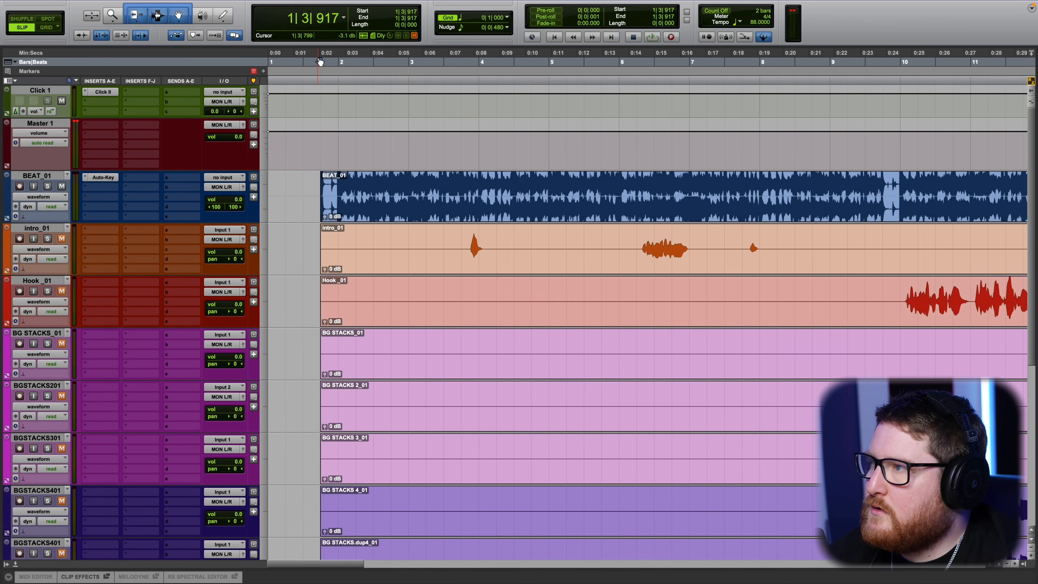
Add a marker named INTRO at the start of the stem clips in bar 1 beat 3, keeping the edit mode on Slip.
left_click(264, 71)
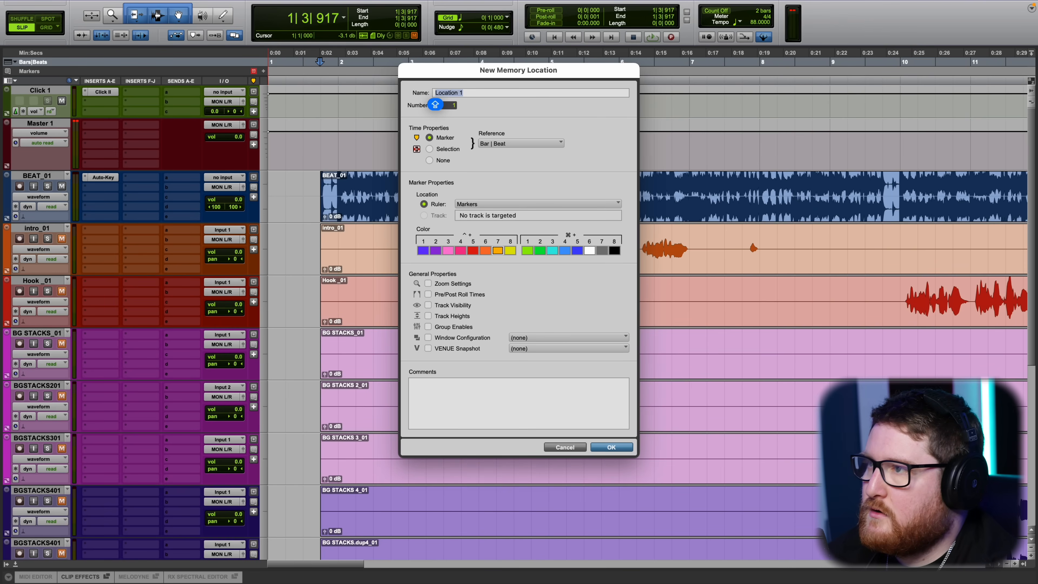
type("ST")
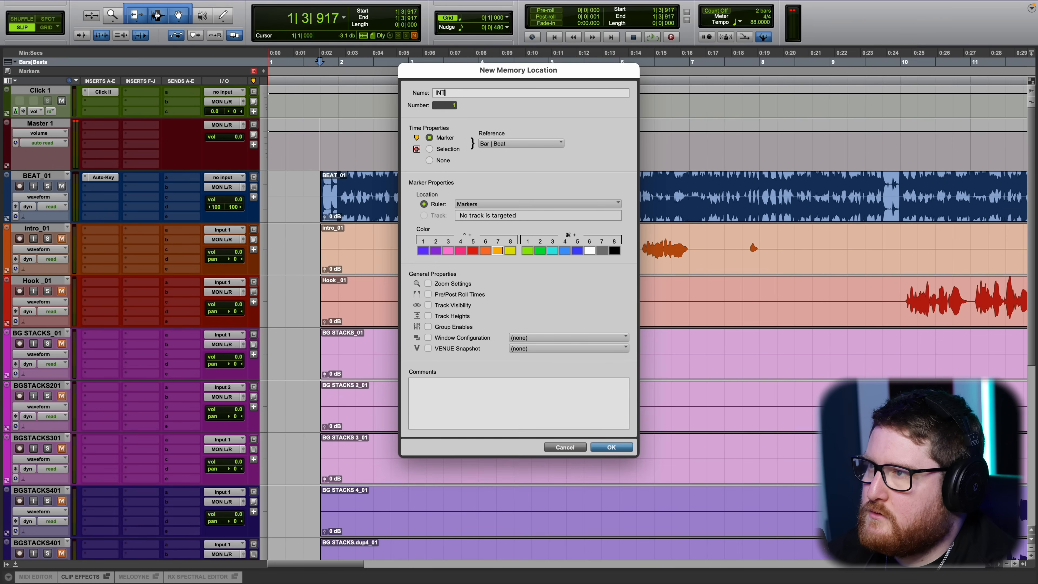
key("Return")
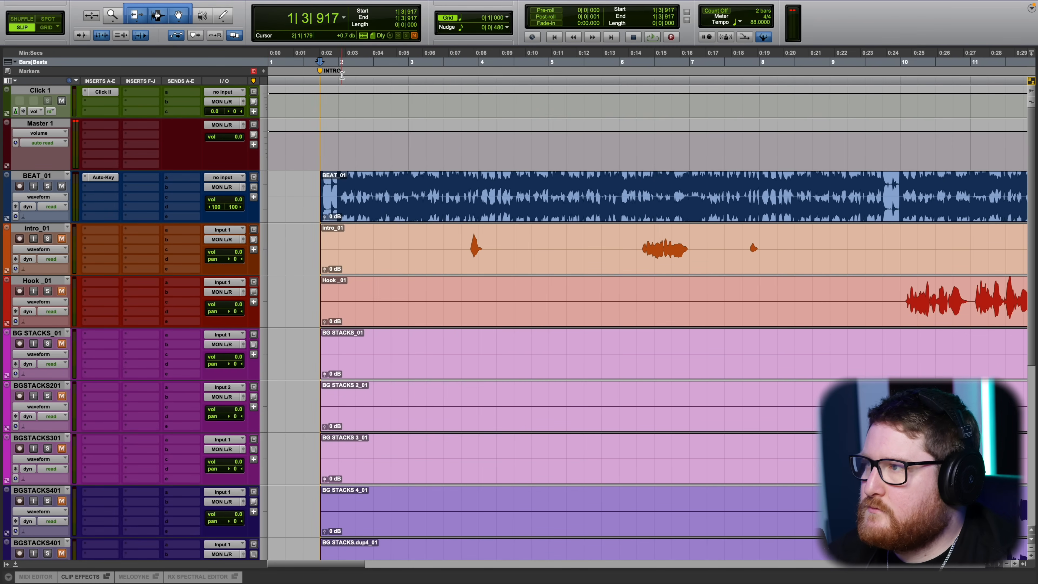
left_click(48, 28)
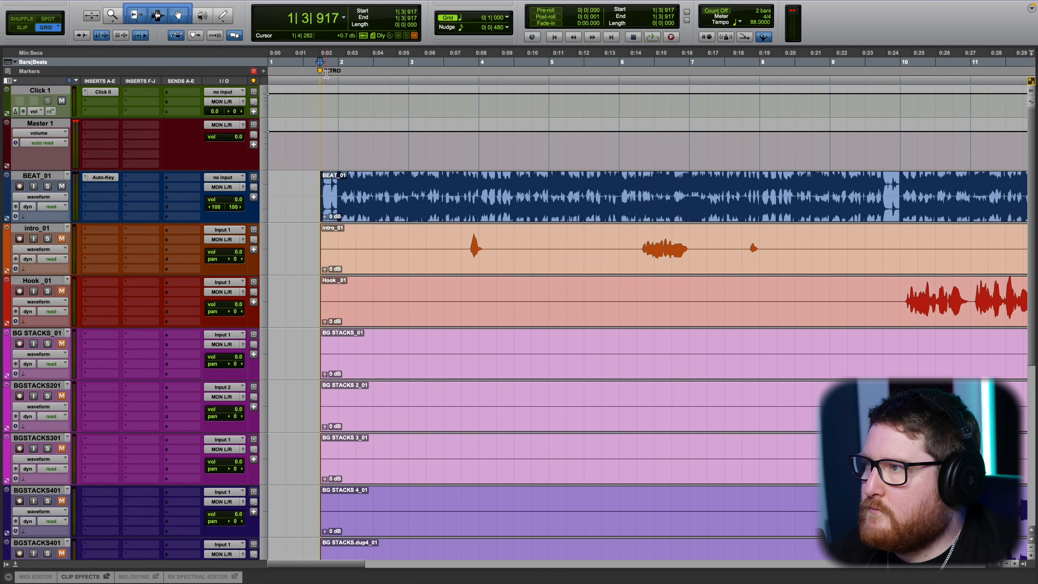
left_click(16, 28)
Add a marker named HOOK just before bar 10, right before the first hook vocals start.
scroll(409, 146, "right", 10)
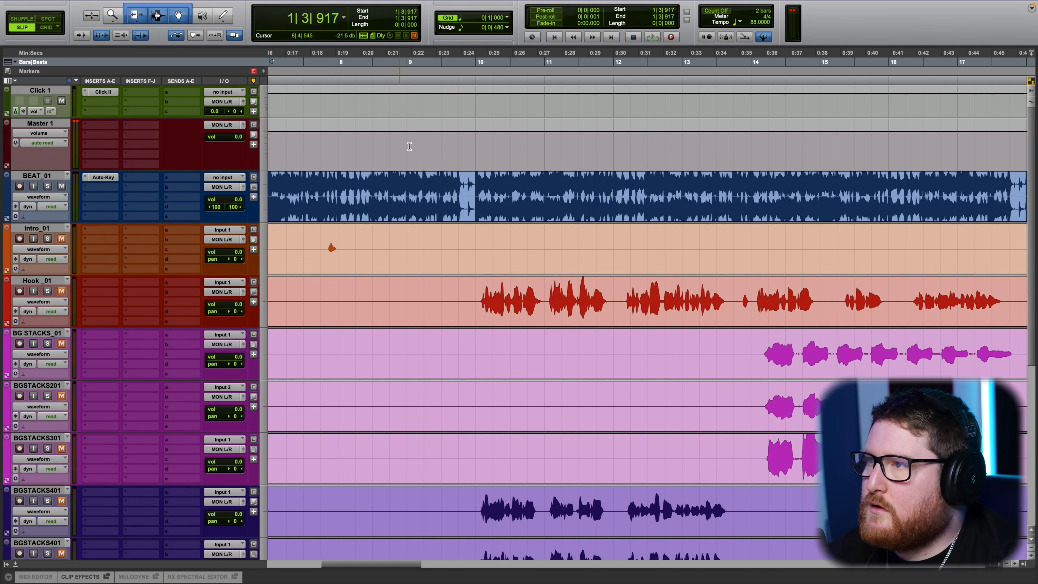
scroll(409, 146, "up", 2)
left_click(484, 57)
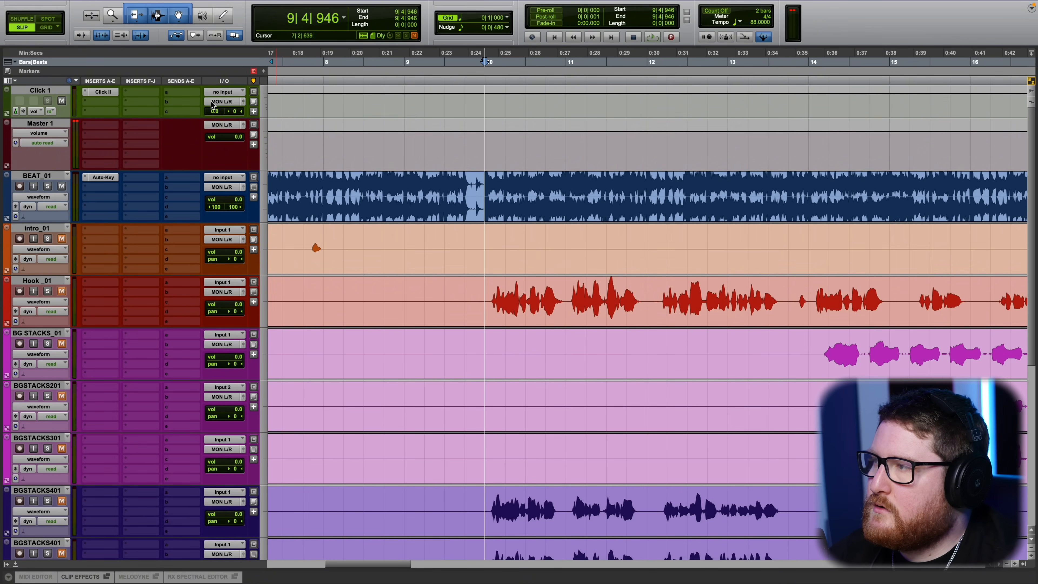
key("KP_Enter")
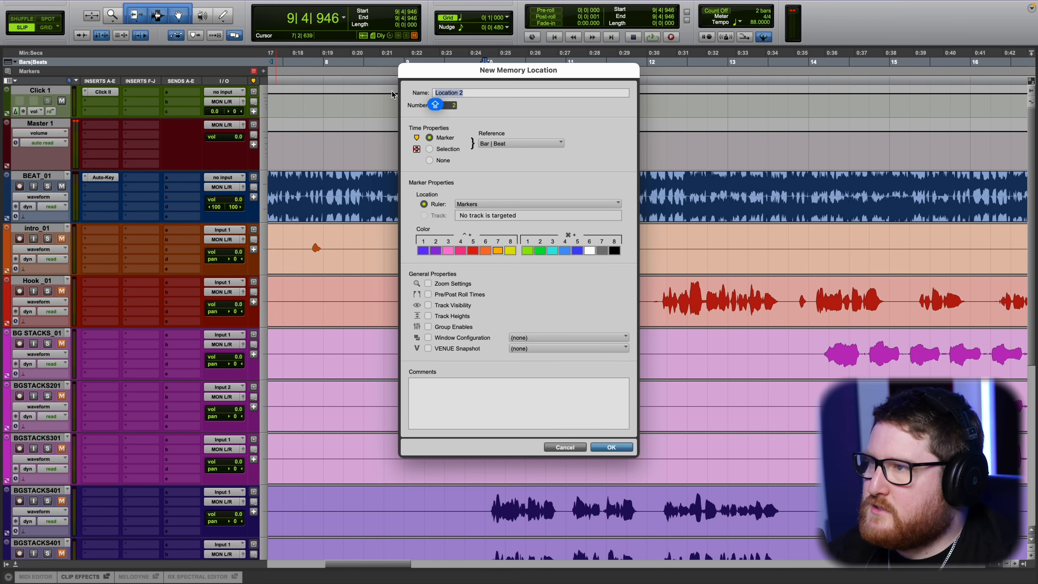
type("HOOK")
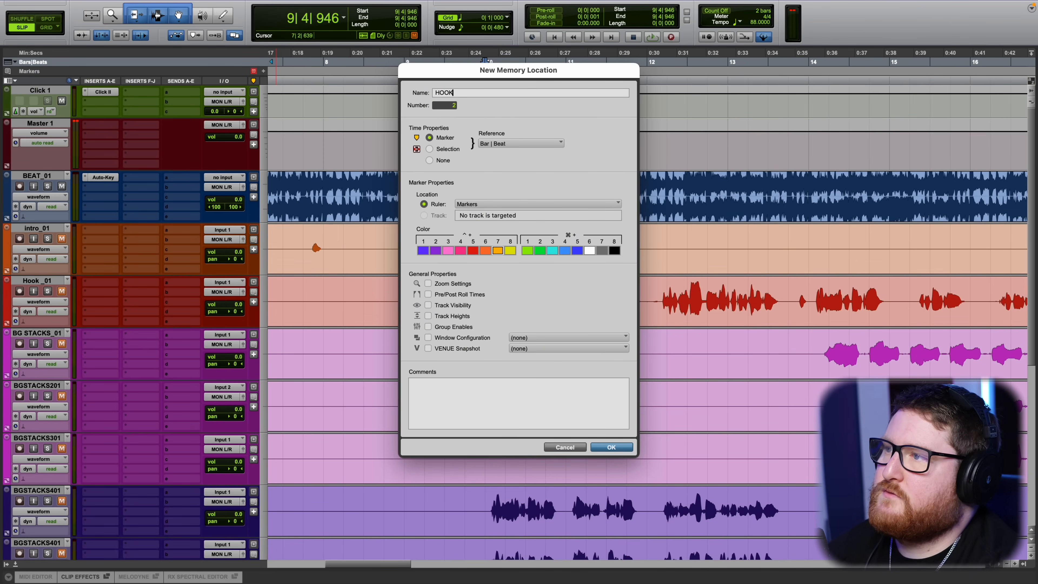
key("Return")
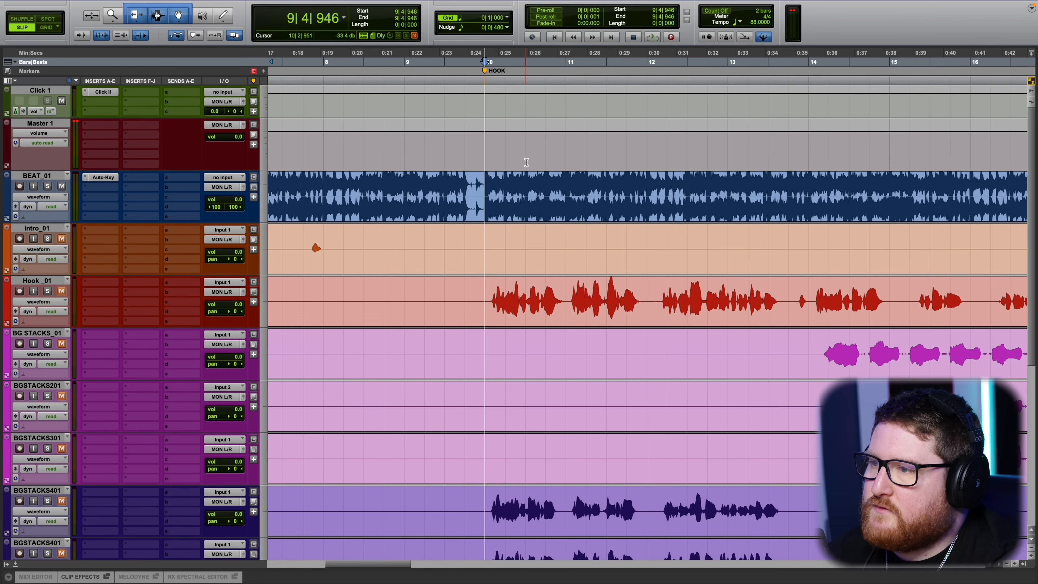
Locate the end of the first hook and place the playback cursor shortly before it, in bar 16 beat 3.
key("super+bracketleft")
key("super+bracketleft")
scroll(490, 237, "down", 3)
key("super+bracketright")
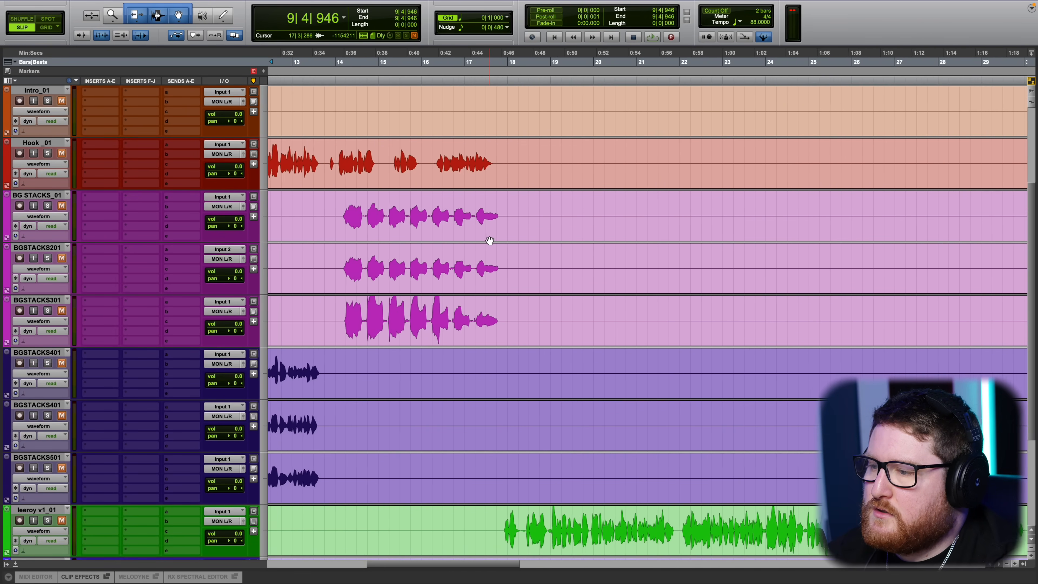
scroll(492, 237, "down", 1)
scroll(489, 164, "up", 4)
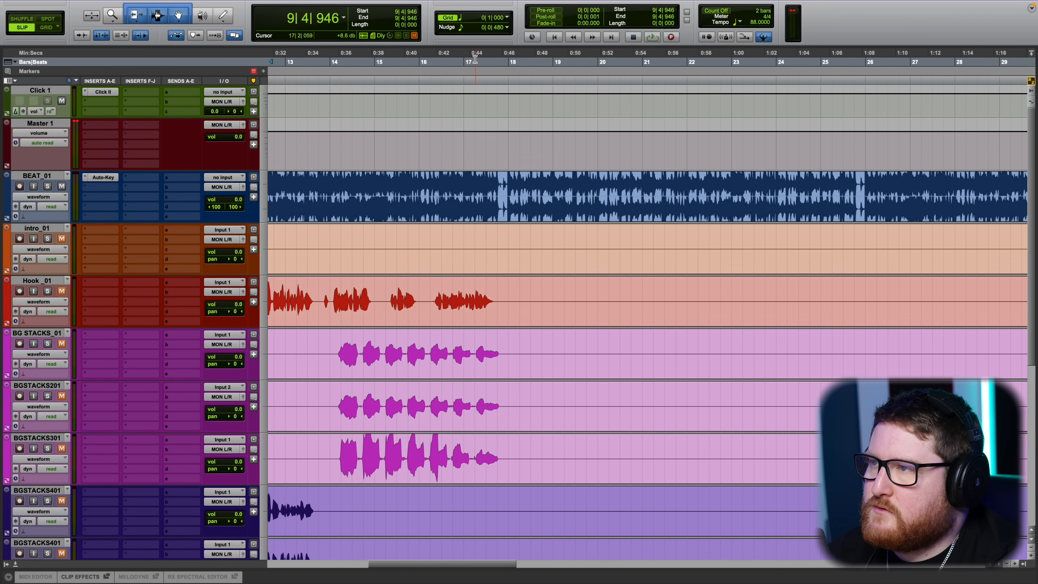
left_click(460, 60)
key("super+bracketright")
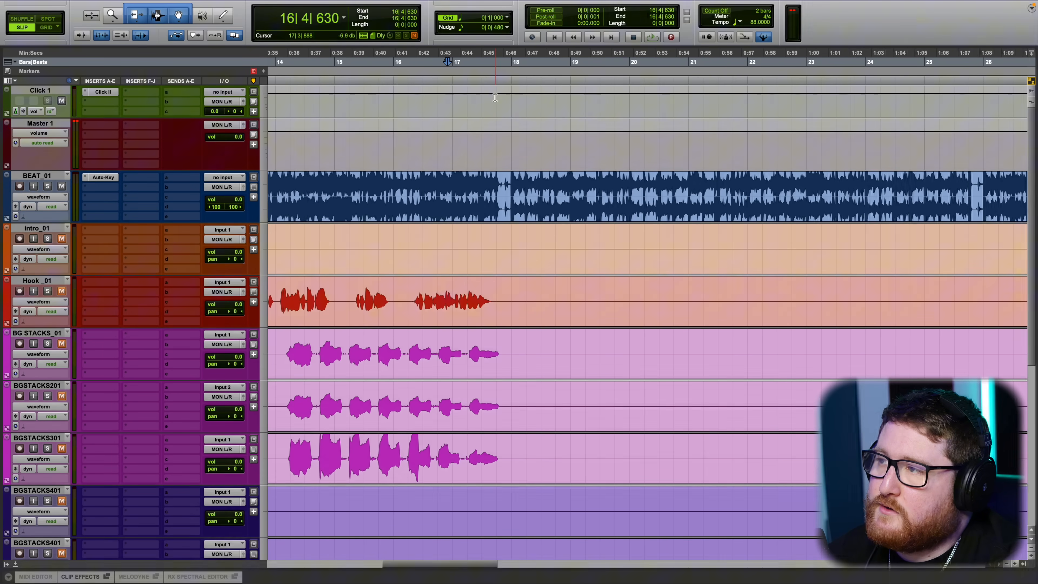
left_click(436, 62)
Play into the verse, add a marker named VERSE 1, stop playback, and move the marker to about bar 18.
key("space")
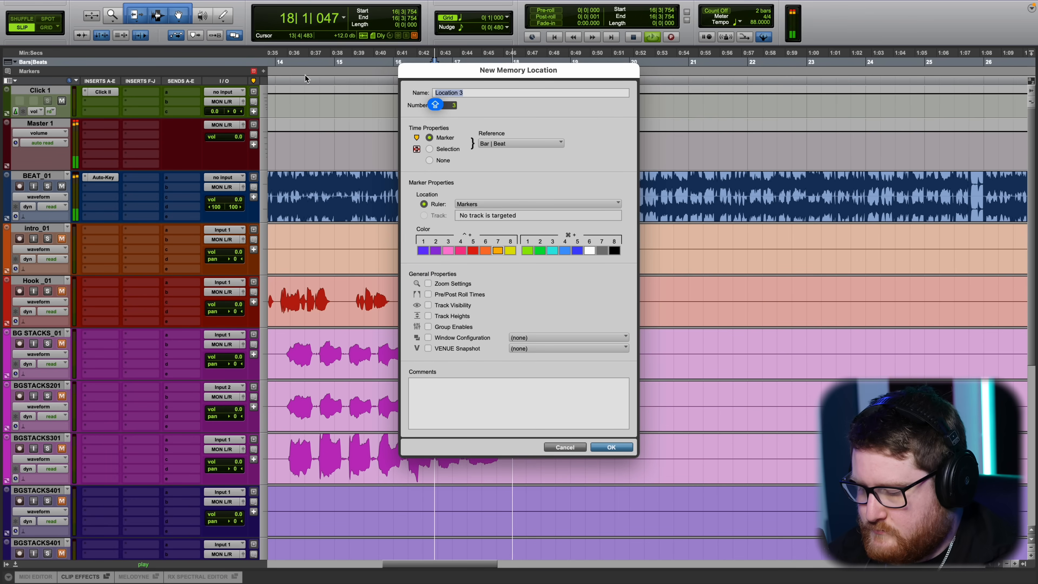
type("VERSE 1")
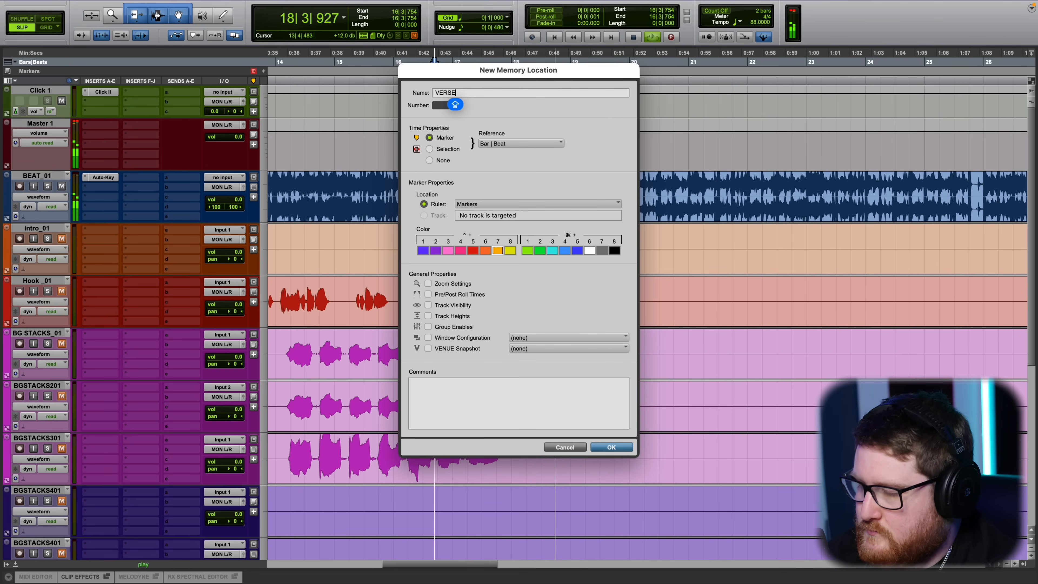
key("Return")
key("space")
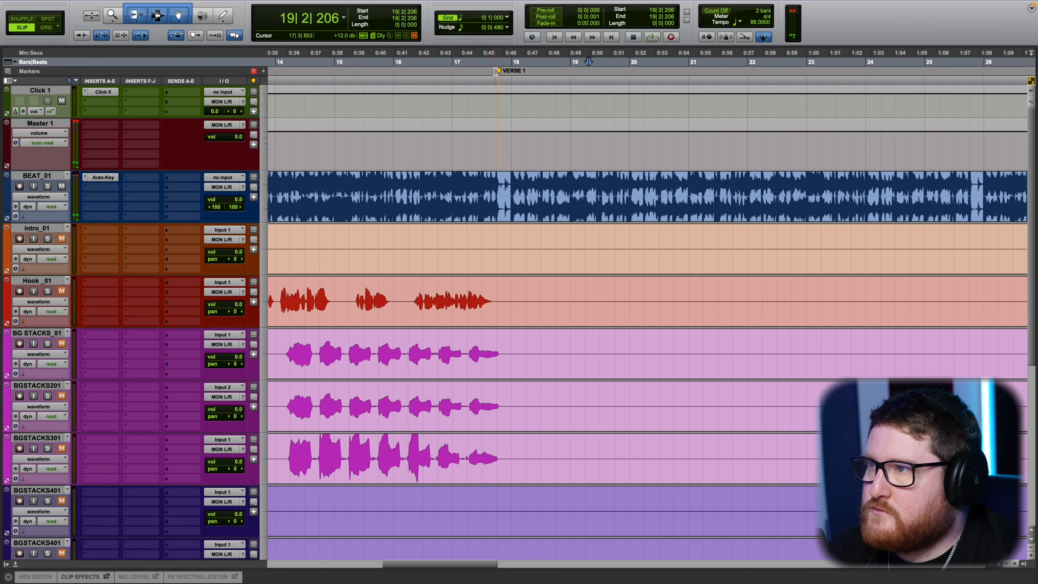
mouse_move(499, 70)
left_mouse_down()
mouse_move(526, 74)
mouse_move(513, 73)
left_mouse_up()
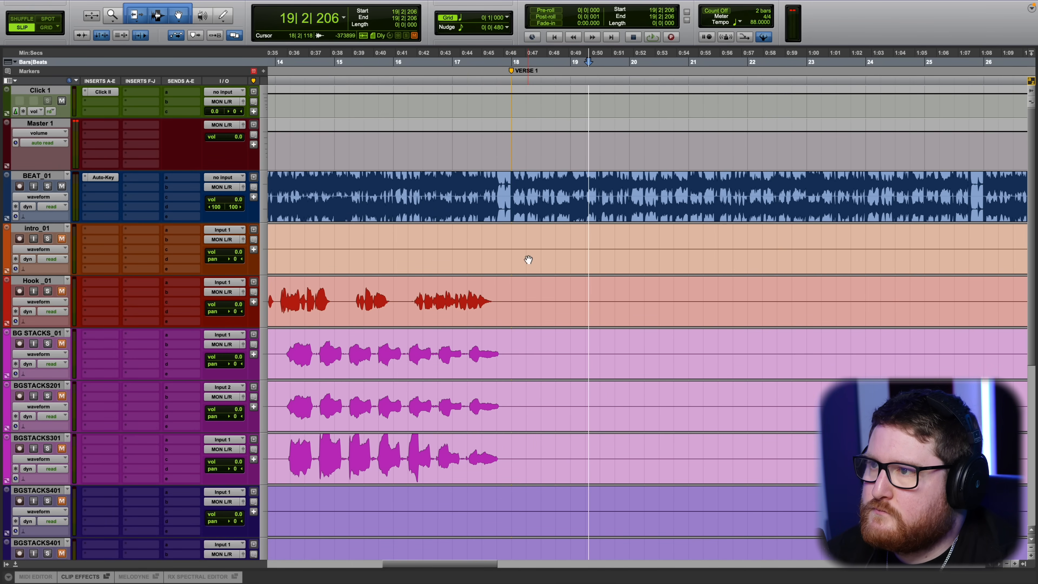
Examine how the vocal stems are arranged relative to the INTRO, HOOK and VERSE 1 markers.
scroll(528, 259, "down", 8)
scroll(426, 190, "up", 2)
scroll(460, 212, "left", 2)
scroll(459, 212, "down", 5)
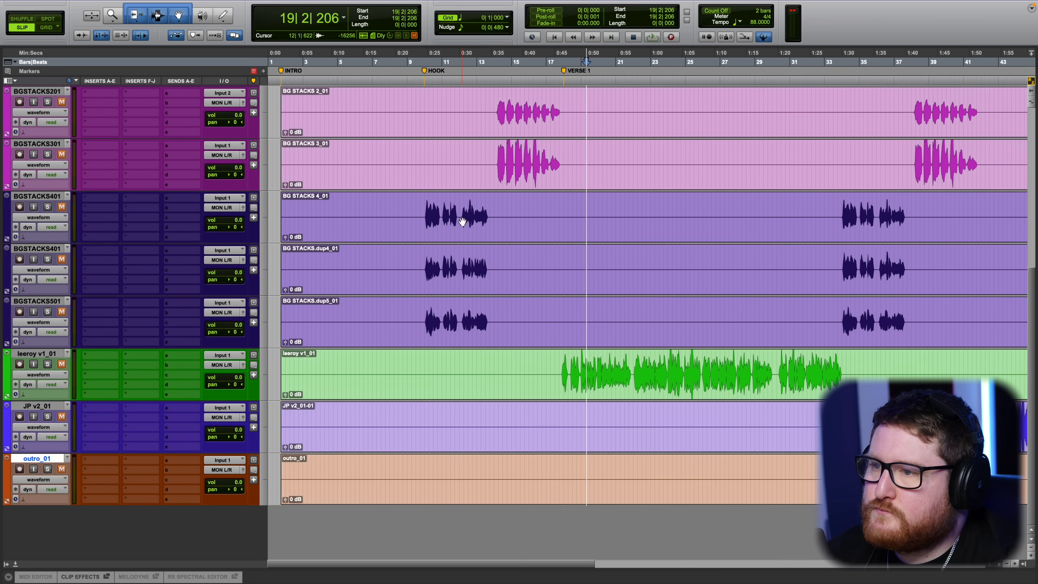
scroll(538, 324, "up", 3)
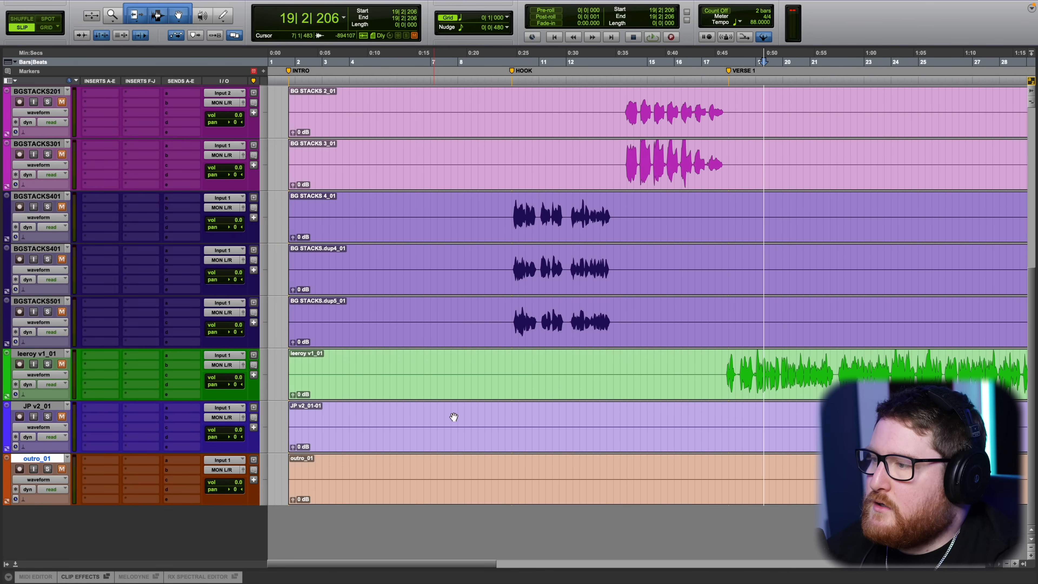
scroll(522, 433, "down", 3)
scroll(522, 433, "up", 5)
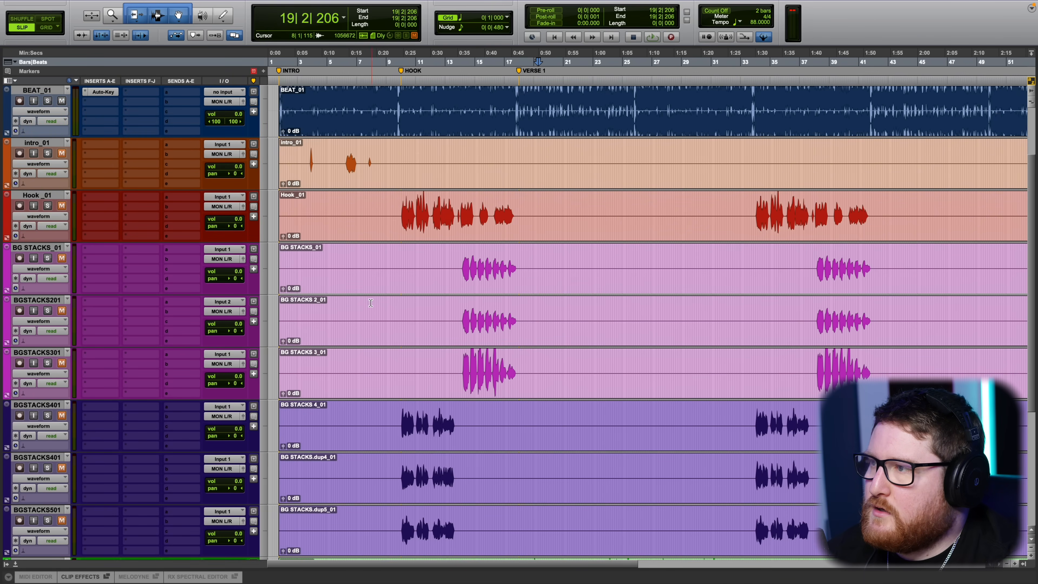
scroll(411, 286, "up", 3)
scroll(412, 286, "left", 5)
Return to the start of the session and place the cursor ahead of the clips, in bar 1 beat 1.
left_click(279, 195)
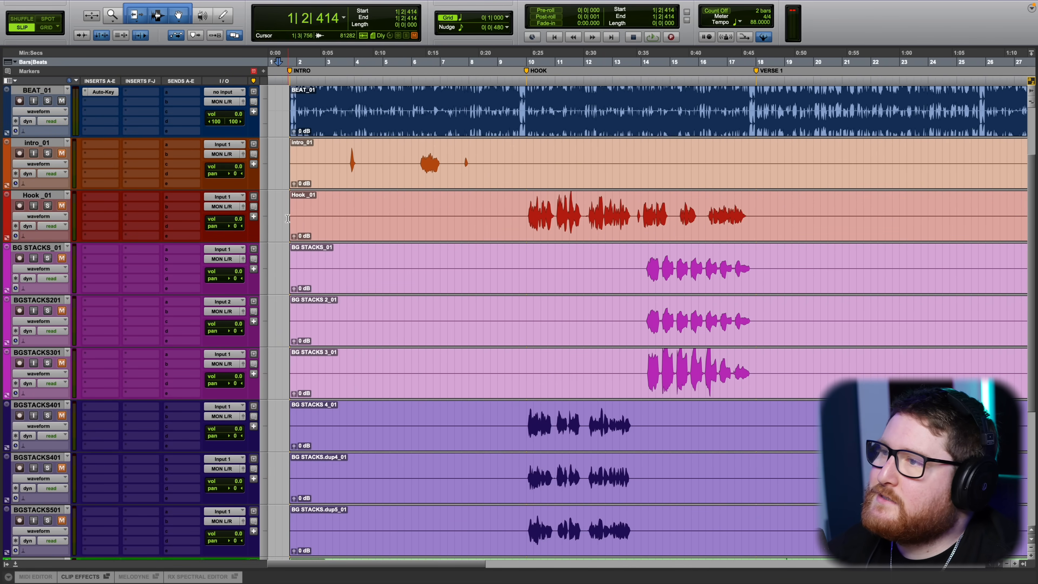
scroll(284, 228, "up", 3)
left_click(271, 196)
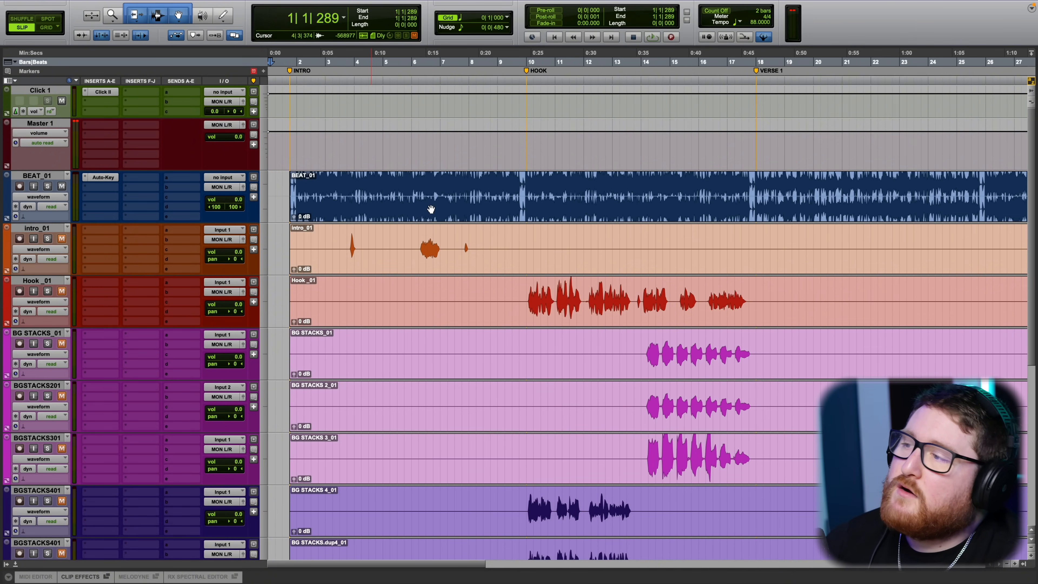
scroll(444, 218, "up", 1)
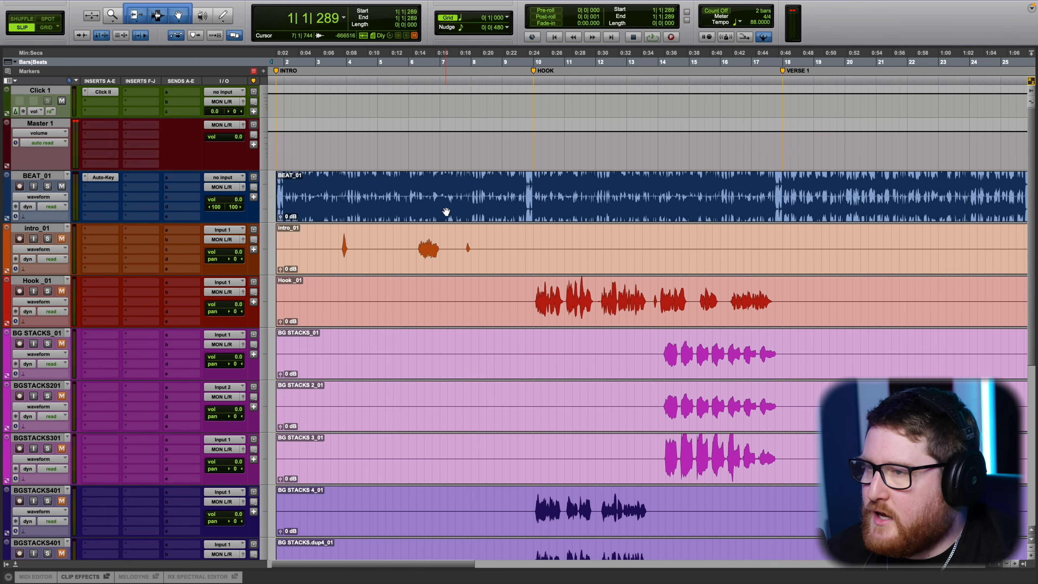
scroll(446, 211, "left", 2)
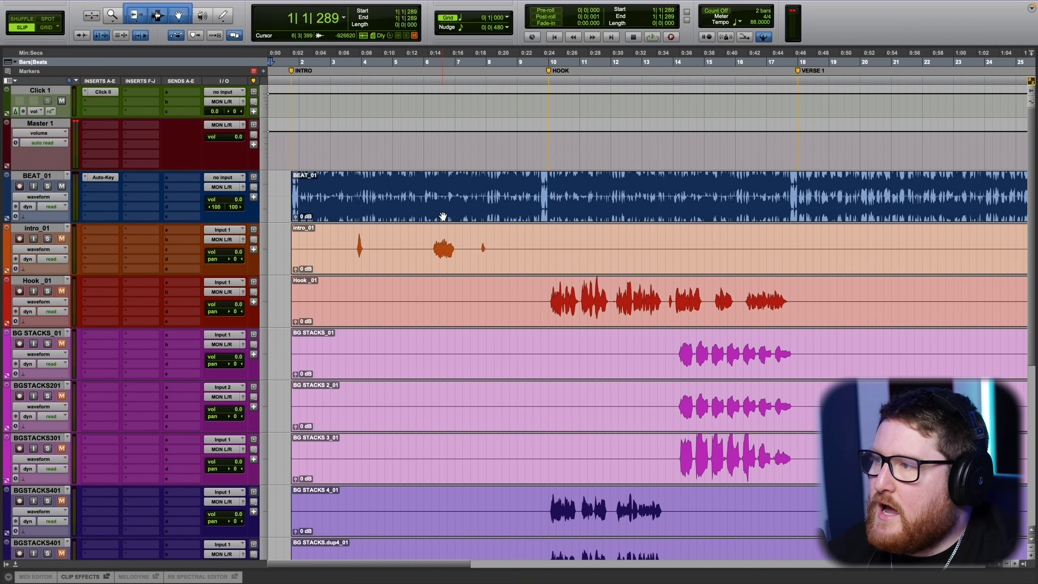
Select the beat clip, solo the BEAT_01 track, and roughly double the track's height.
left_click(443, 216)
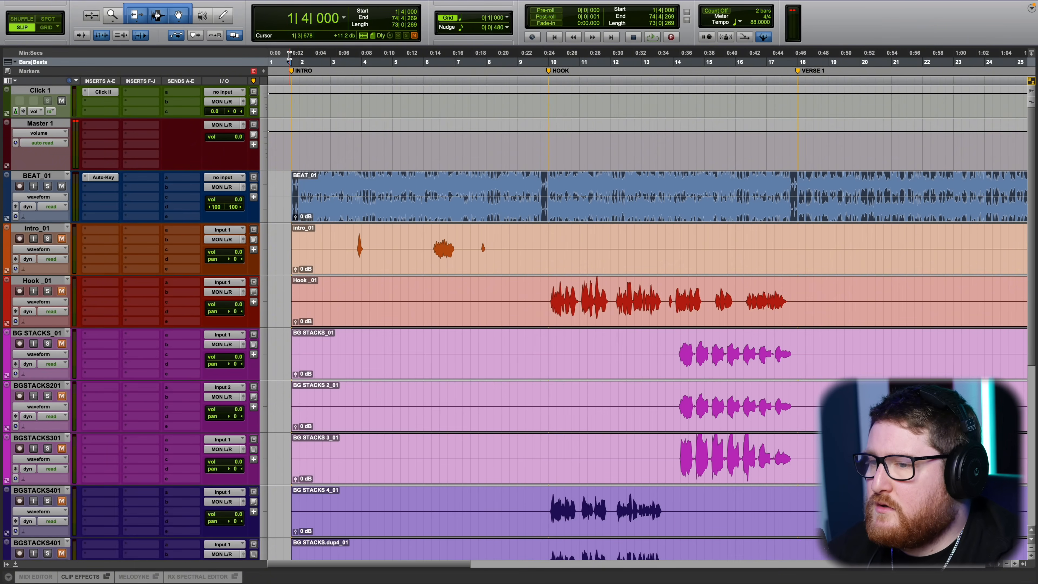
left_click(273, 185)
left_click(306, 214)
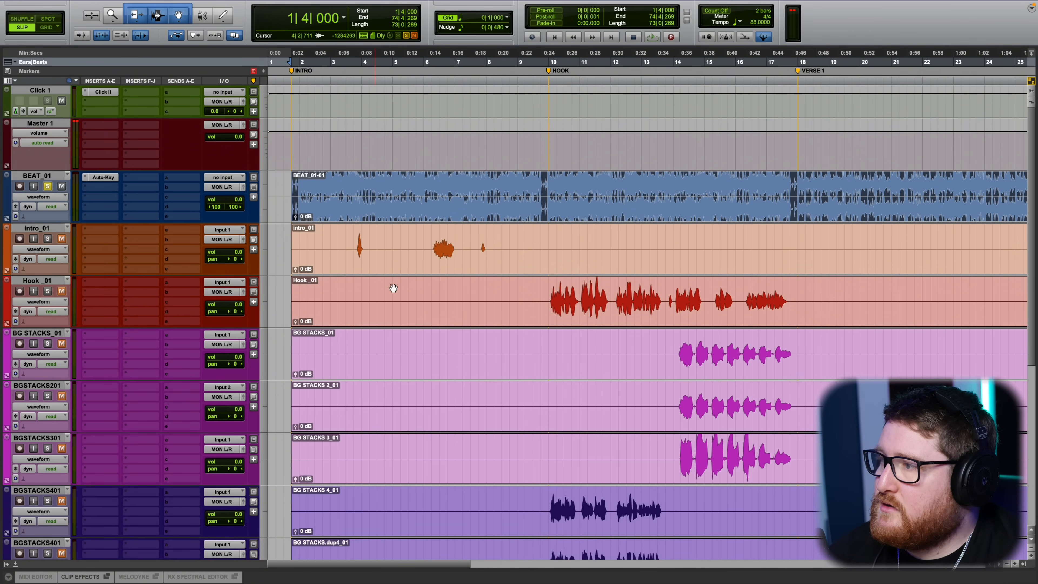
scroll(393, 289, "up", 2)
left_click_drag(188, 222, 182, 283)
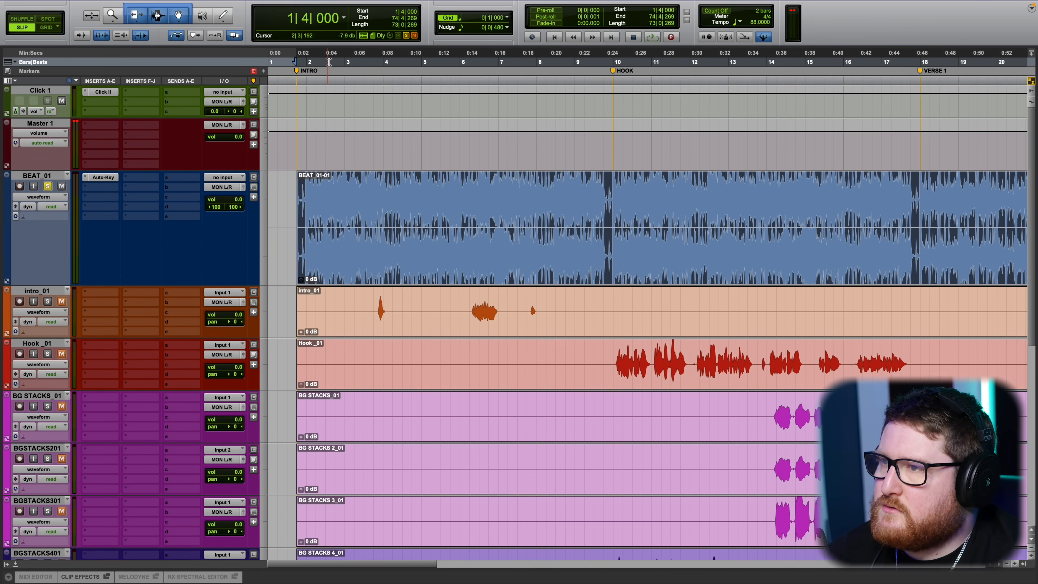
Place the cursor in bar 2 beat 2 and start playing the soloed beat.
left_click(326, 63)
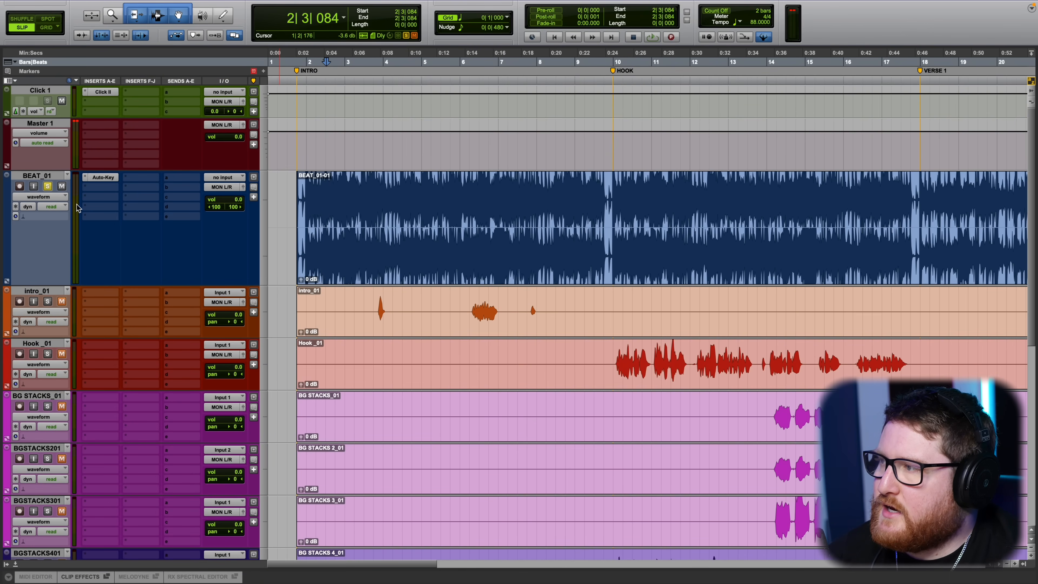
left_click(319, 62)
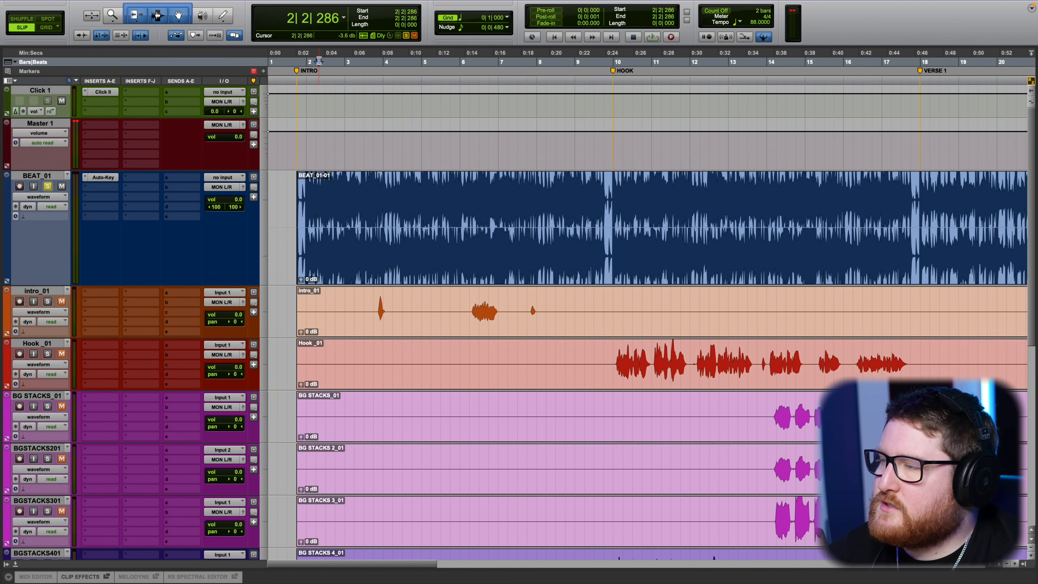
key("space")
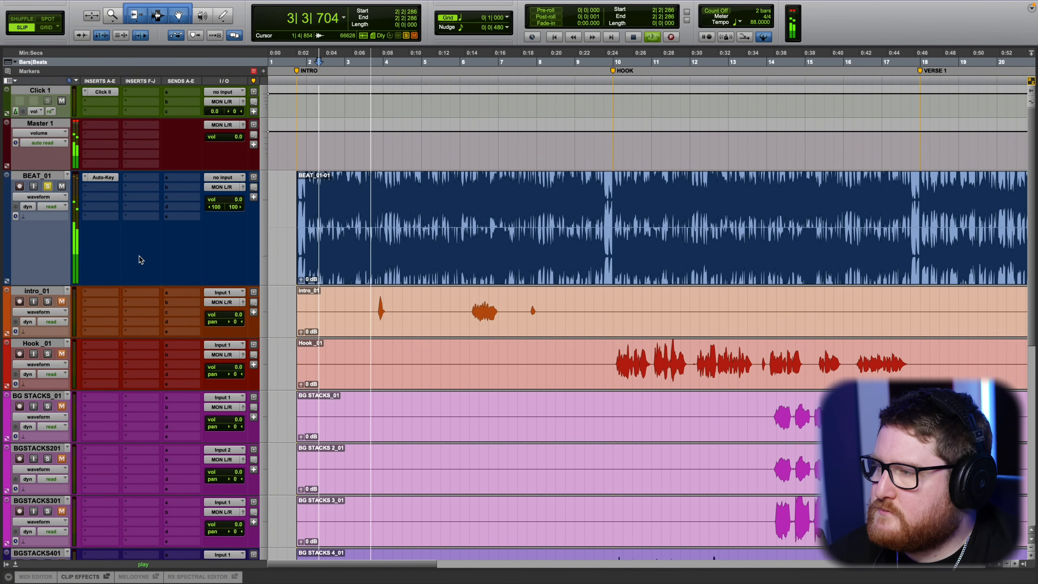
Lower the BEAT_01 clip's gain to -6 dB during playback, place the cursor in bar 1 ahead of the clip, and stop playback.
left_click(352, 269)
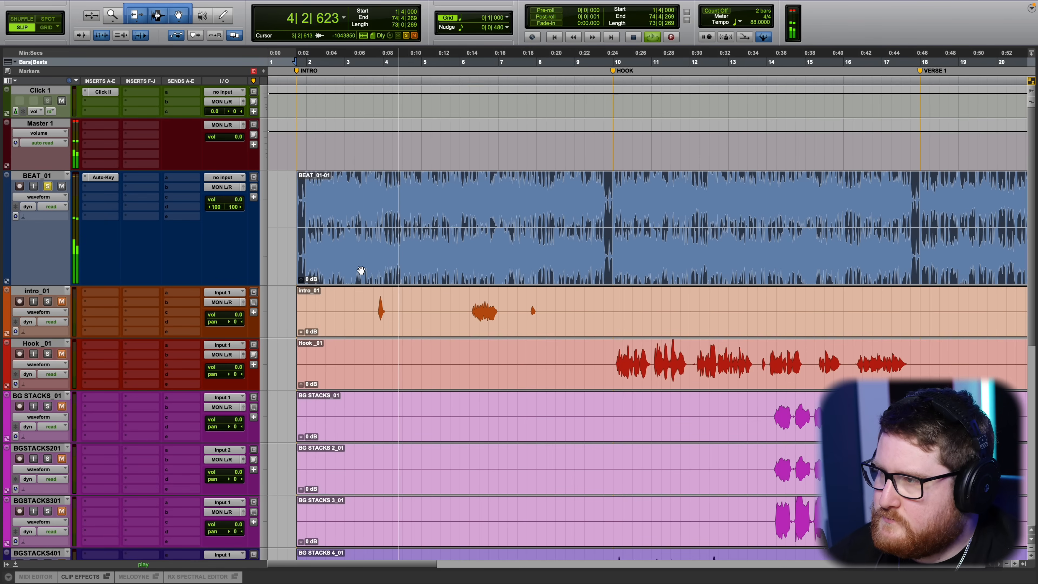
key("ctrl+shift+Down")
key("ctrl+shift+Down")
key("ctrl+shift+Down")
key("ctrl+shift+Down")
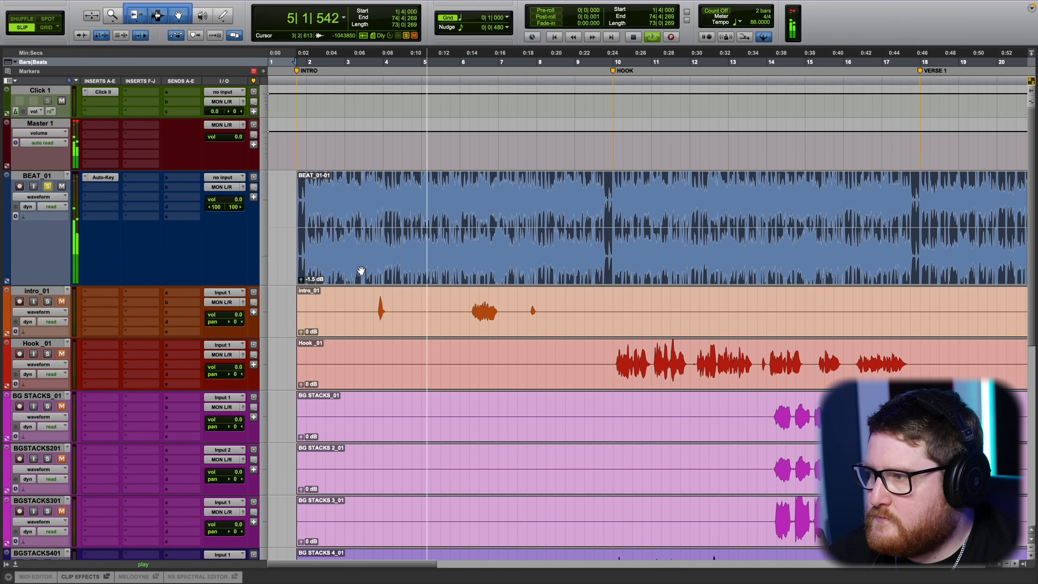
key("ctrl+shift+Down")
key("ctrl+shift+Down")
key("ctrl+shift+Down")
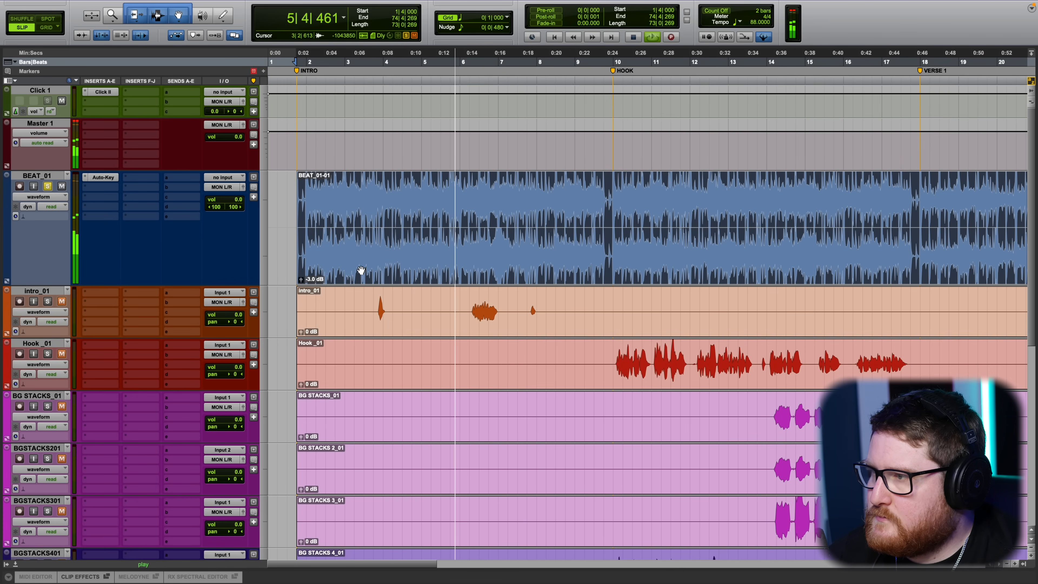
key("ctrl+shift+Down")
key("ctrl+shift+Down")
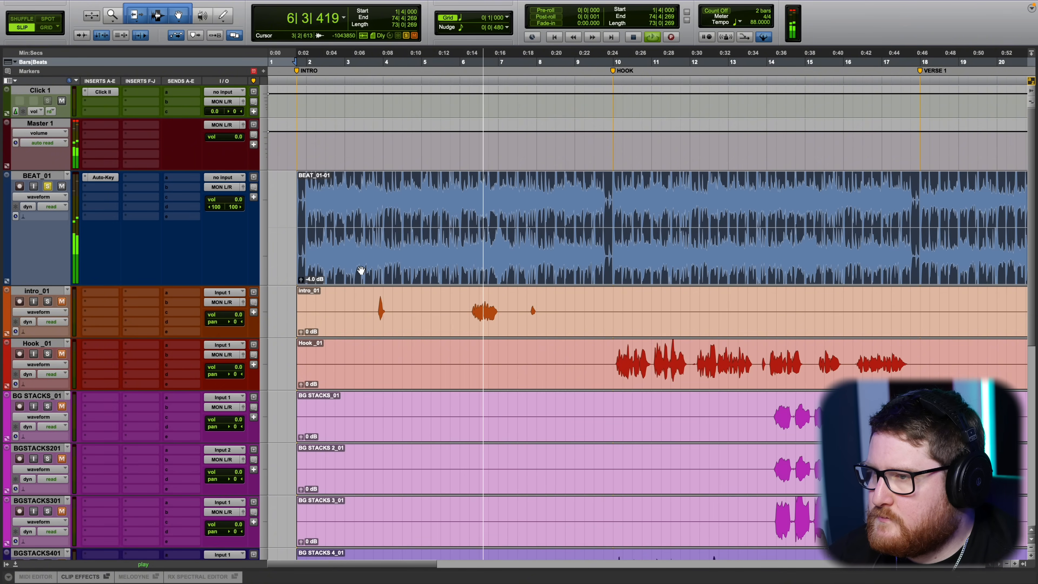
key("ctrl+shift+Down")
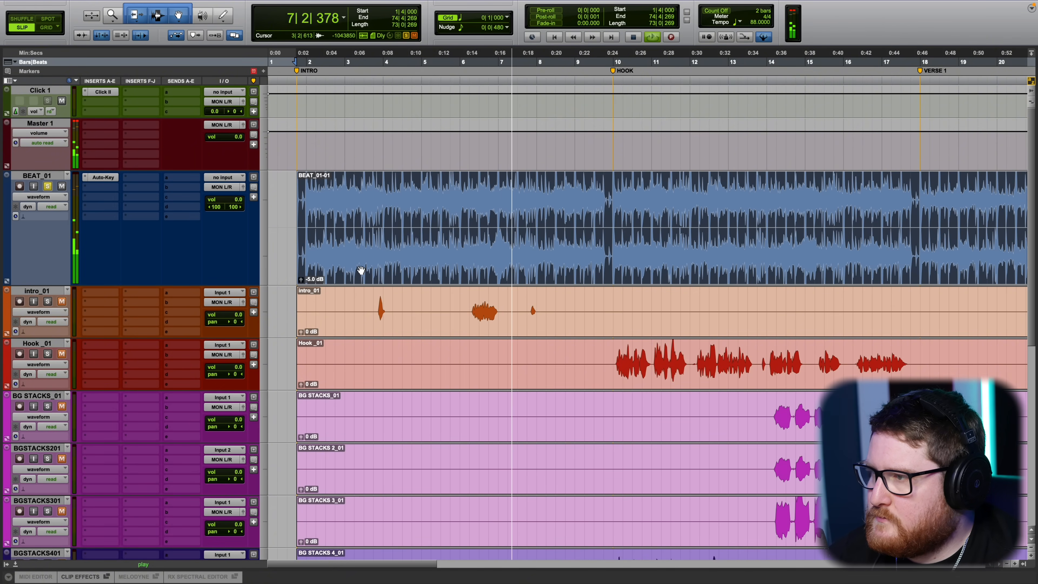
key("ctrl+shift+Down")
key("ctrl+shift+Down")
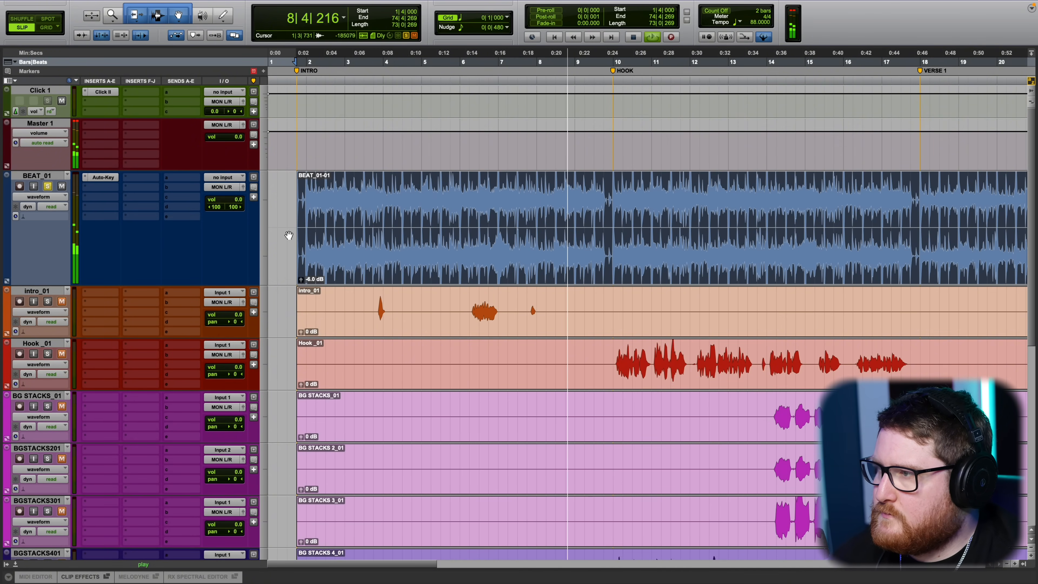
left_click(277, 220)
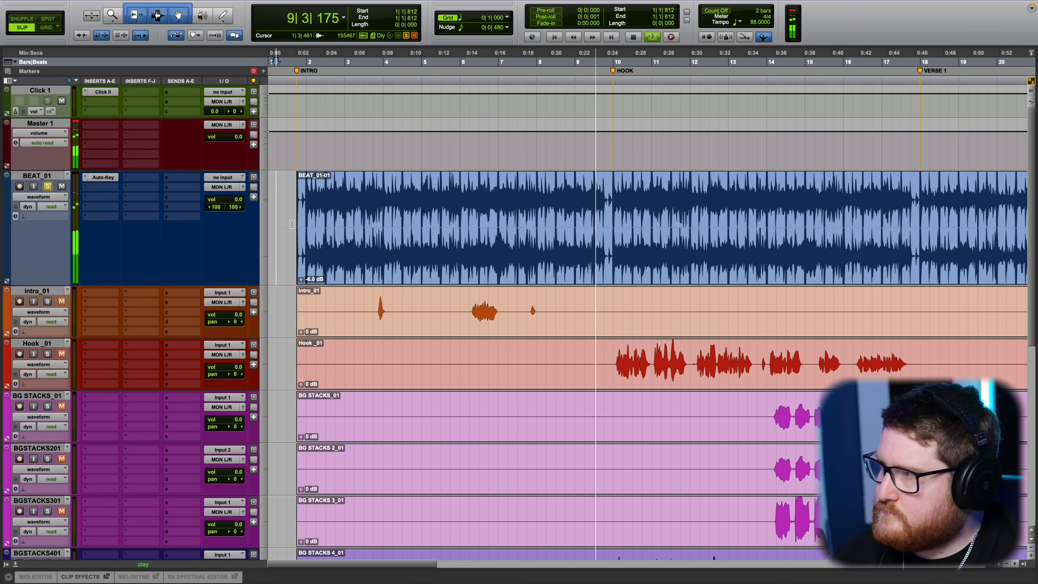
left_click(281, 192)
key("space")
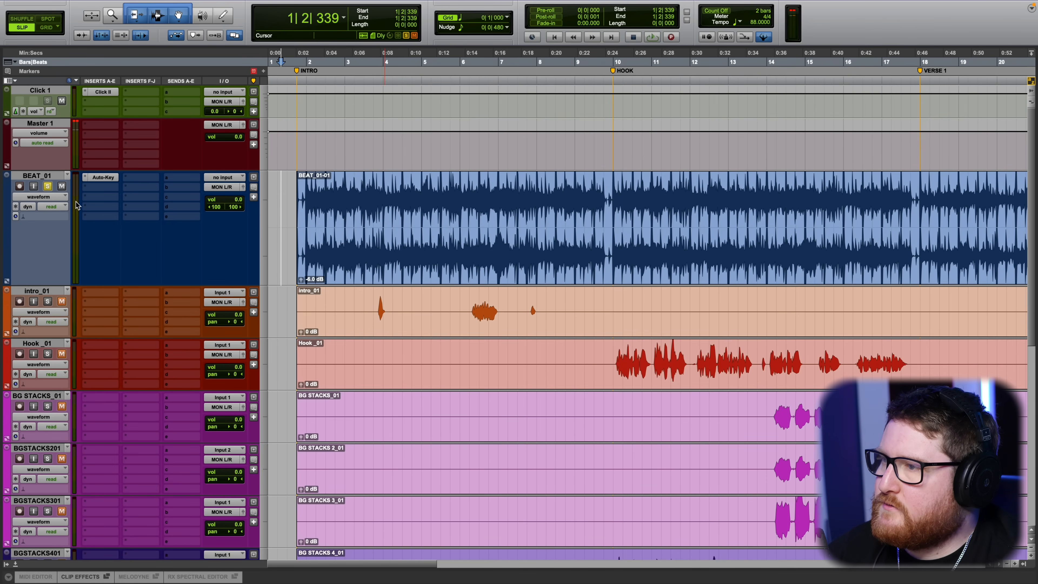
Examine the lowered beat clip's waveform up close against the bar grid and the INTRO and HOOK markers.
scroll(422, 235, "up", 6)
scroll(419, 240, "left", 5)
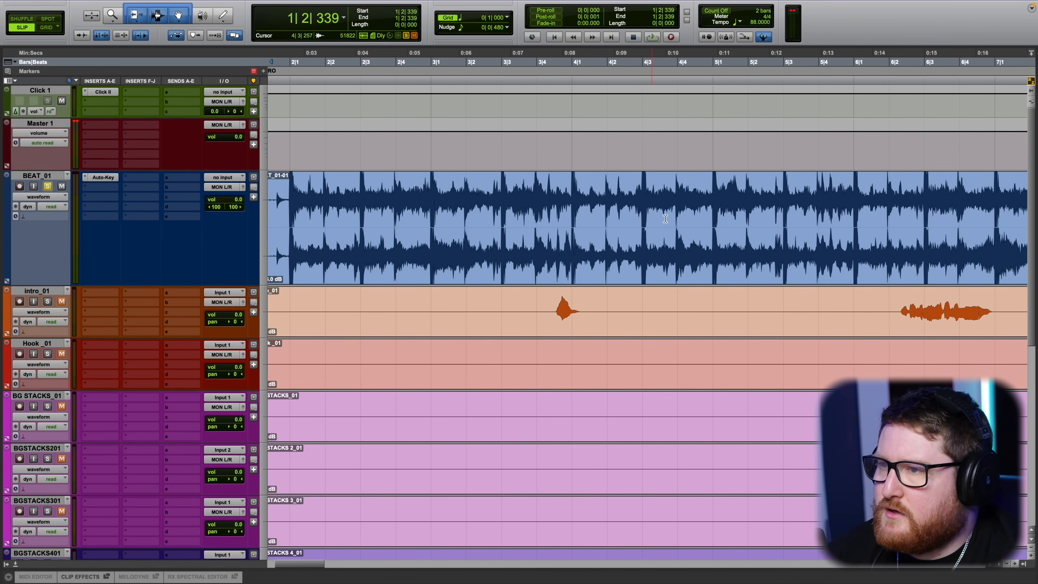
scroll(395, 217, "left", 3)
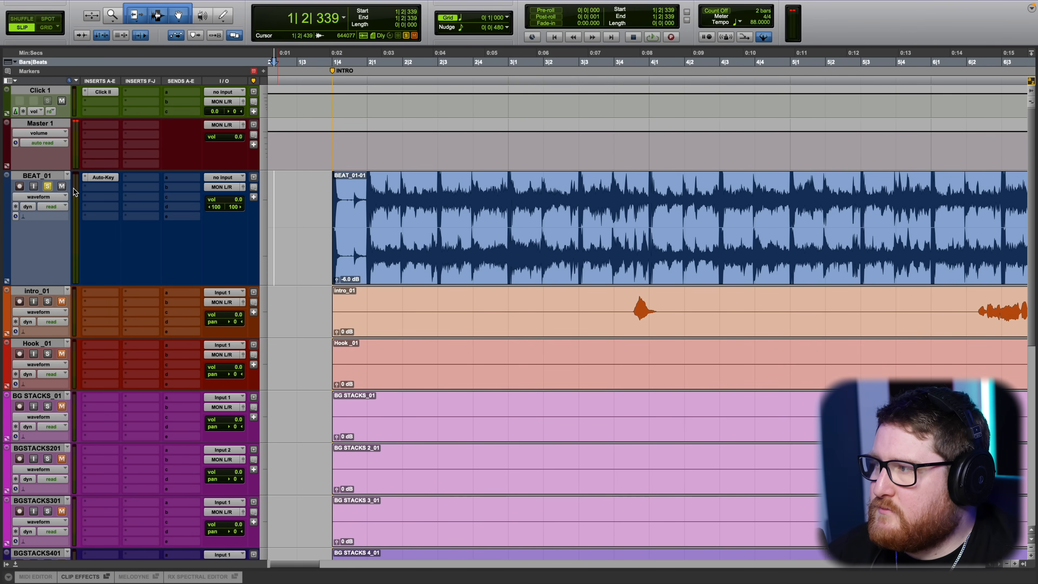
scroll(451, 230, "down", 1)
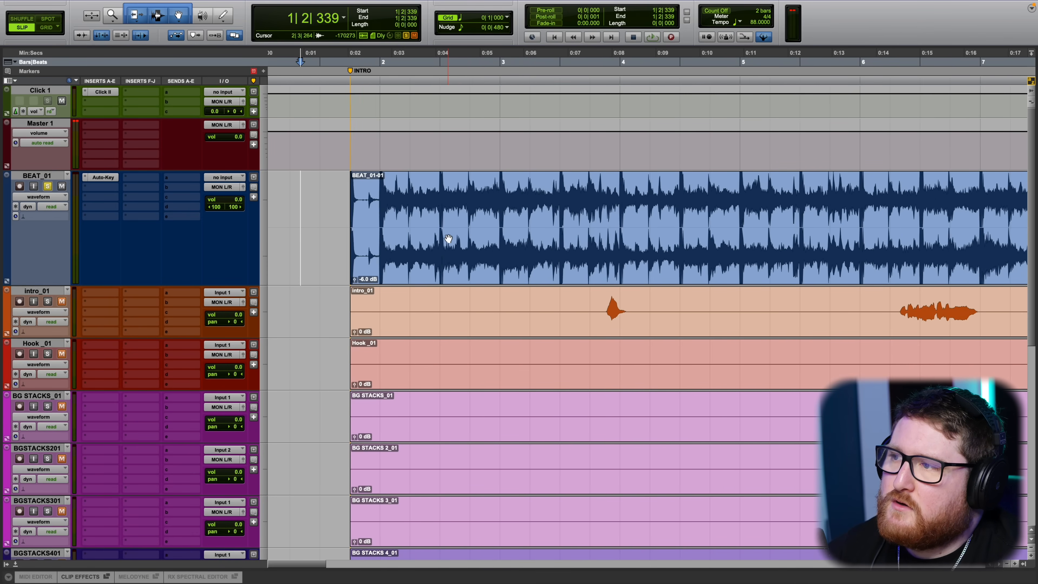
scroll(447, 239, "up", 3)
scroll(316, 165, "down", 4)
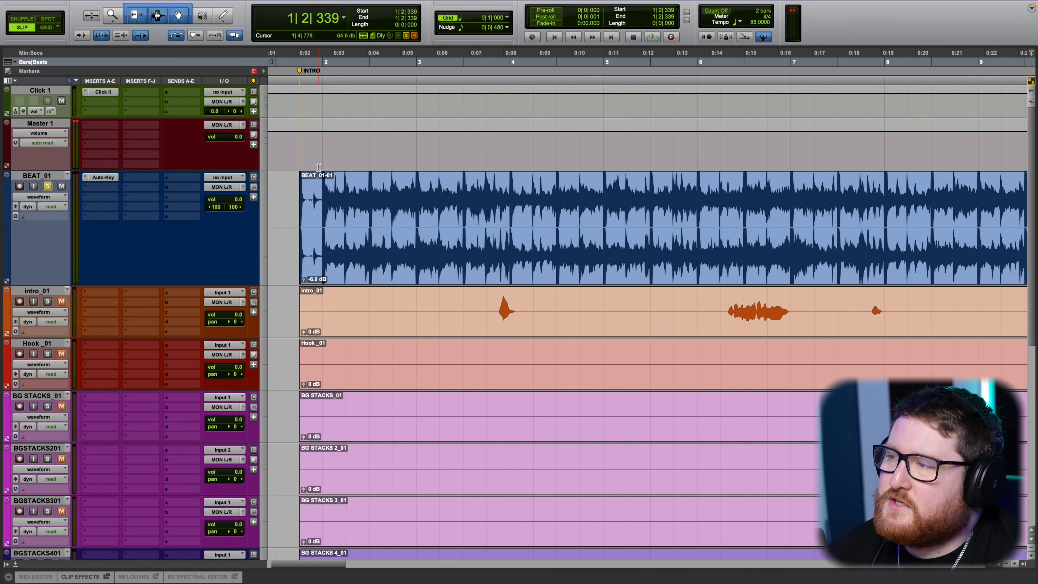
left_click(430, 251)
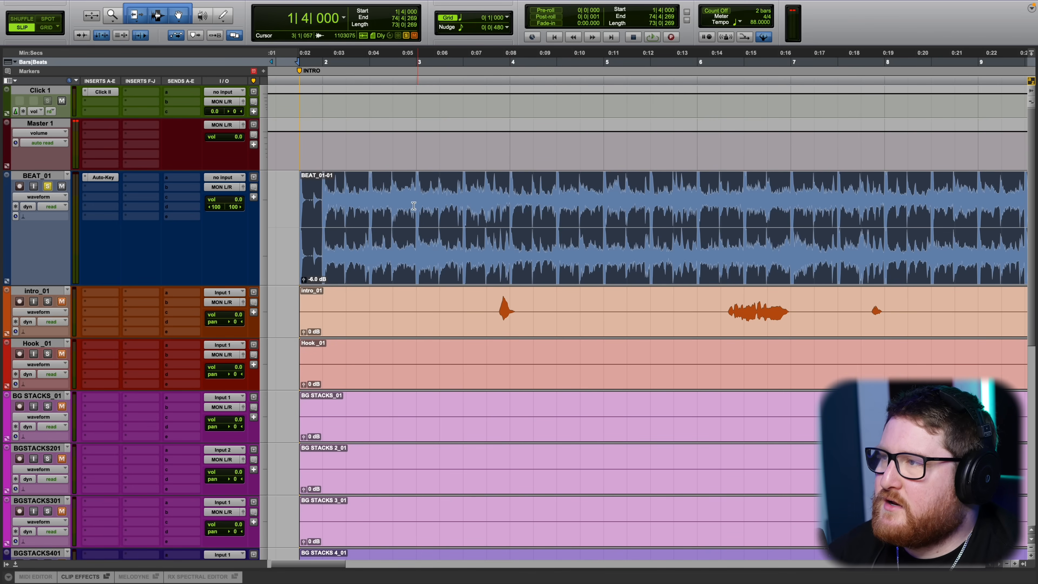
scroll(484, 267, "down", 2)
scroll(518, 251, "down", 1)
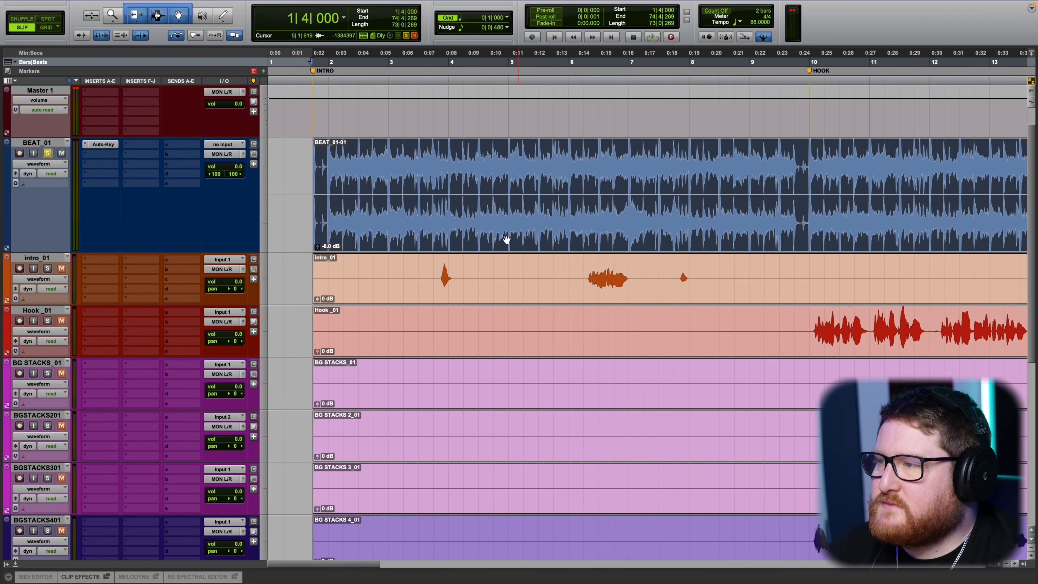
scroll(442, 262, "down", 1)
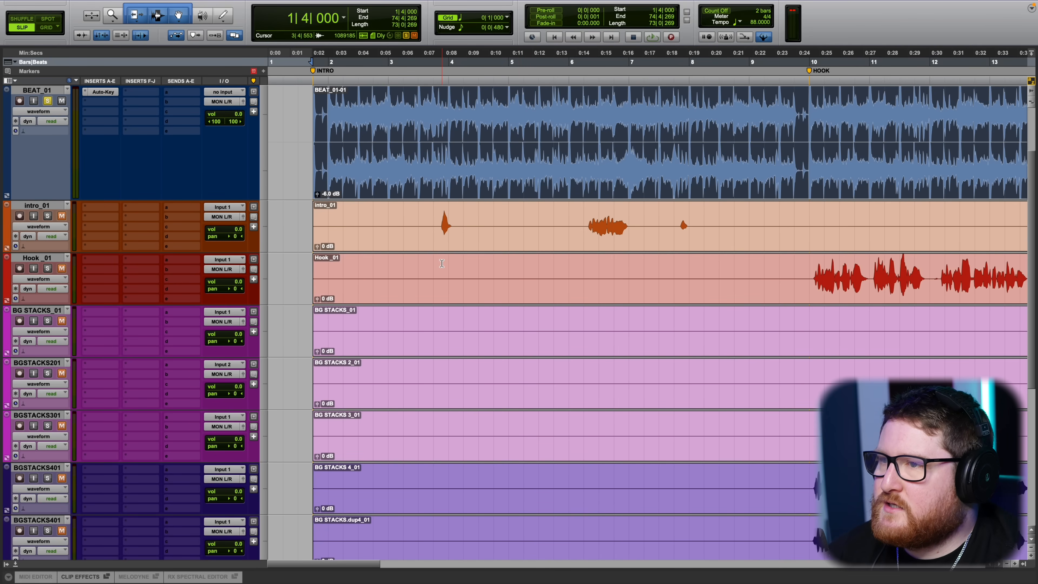
scroll(442, 263, "up", 1)
left_click(303, 203)
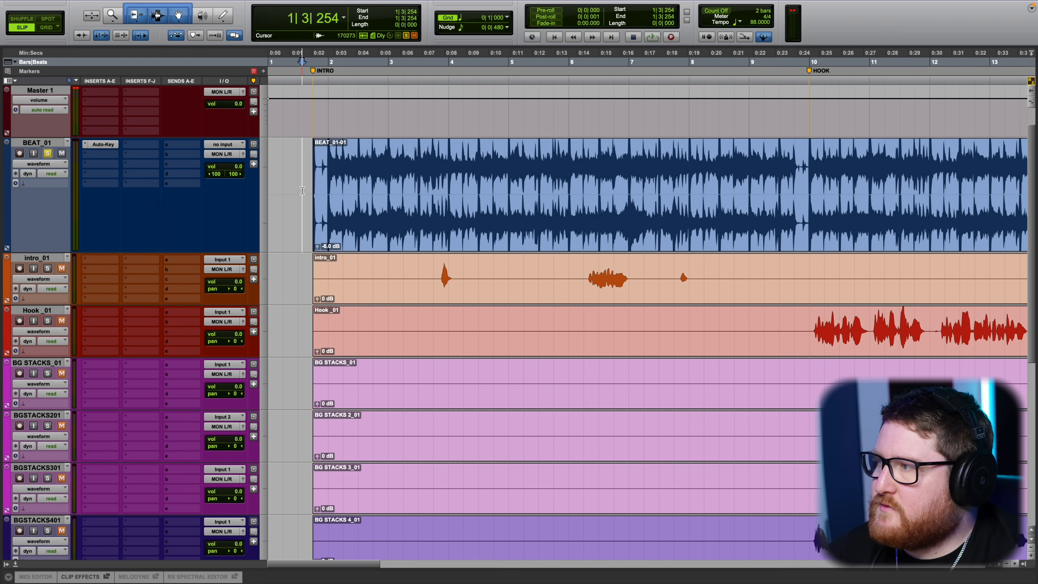
left_click(387, 241)
key("r")
key("r")
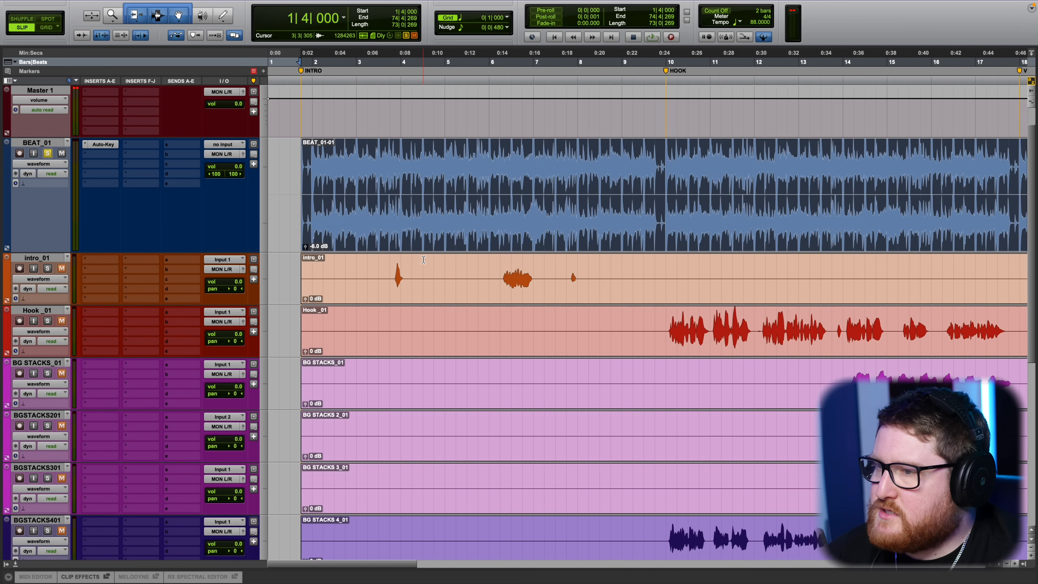
Take the BEAT_01 track out of solo and place the cursor in bar 1 ahead of the clips.
scroll(423, 259, "down", 4)
scroll(423, 260, "down", 1)
scroll(423, 260, "up", 6)
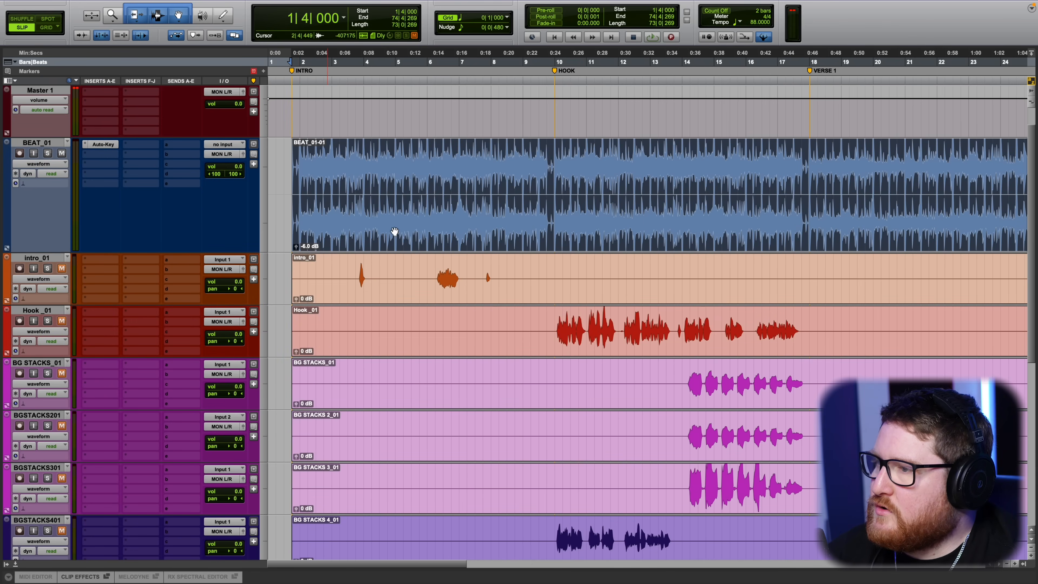
scroll(561, 316, "down", 1)
left_click(281, 220)
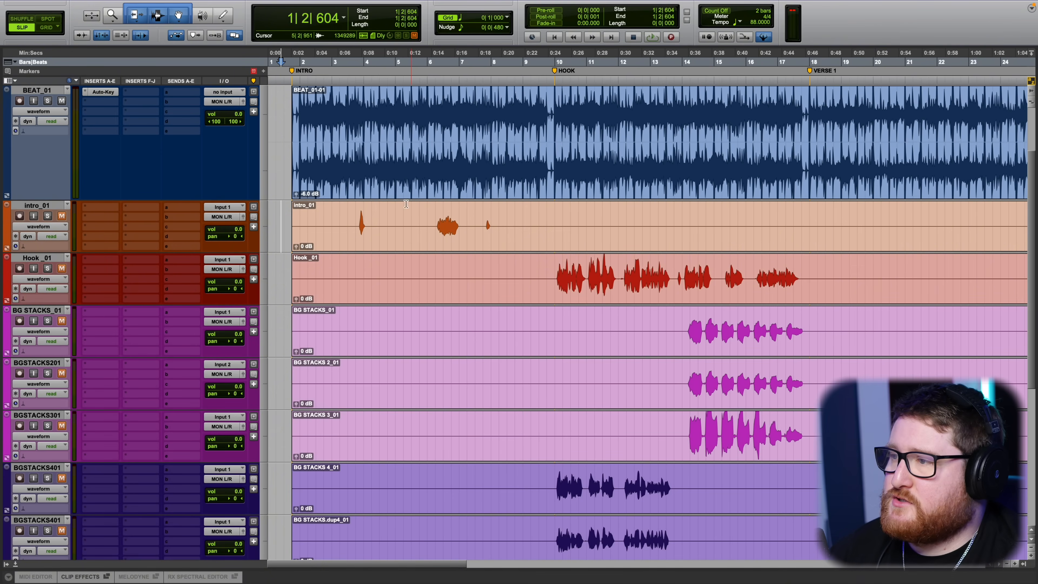
Trim the silent starts of the intro clip to about bar 3 beat 3 and the hook clip to just before bar 10.
left_click(355, 215)
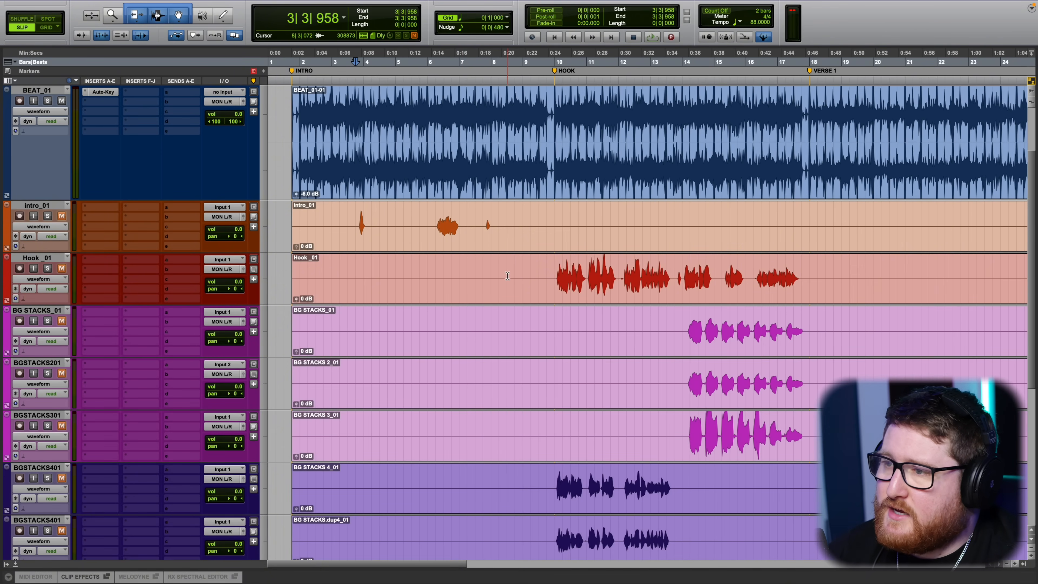
key("a")
left_click(553, 272)
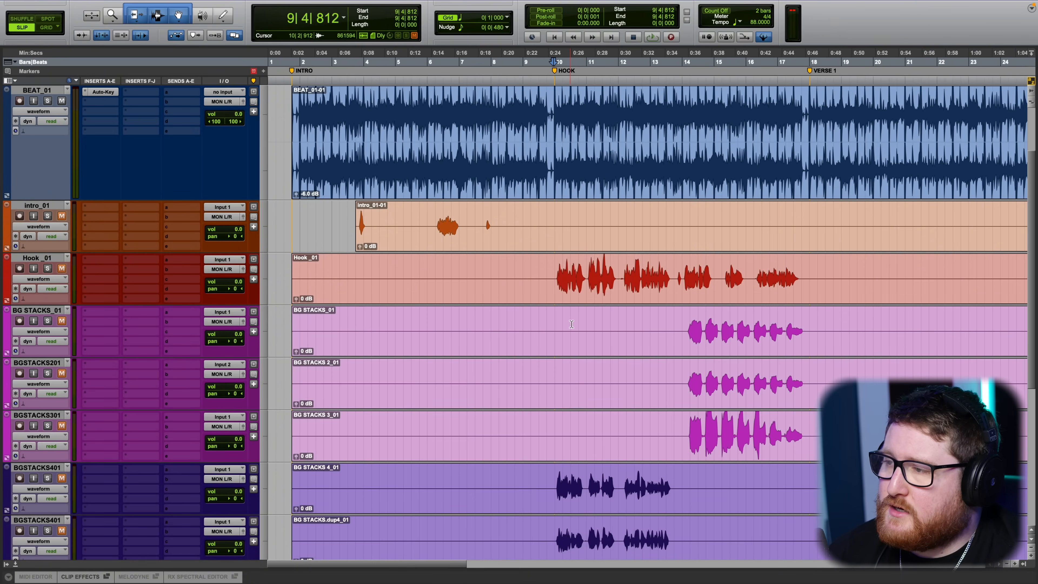
key("a")
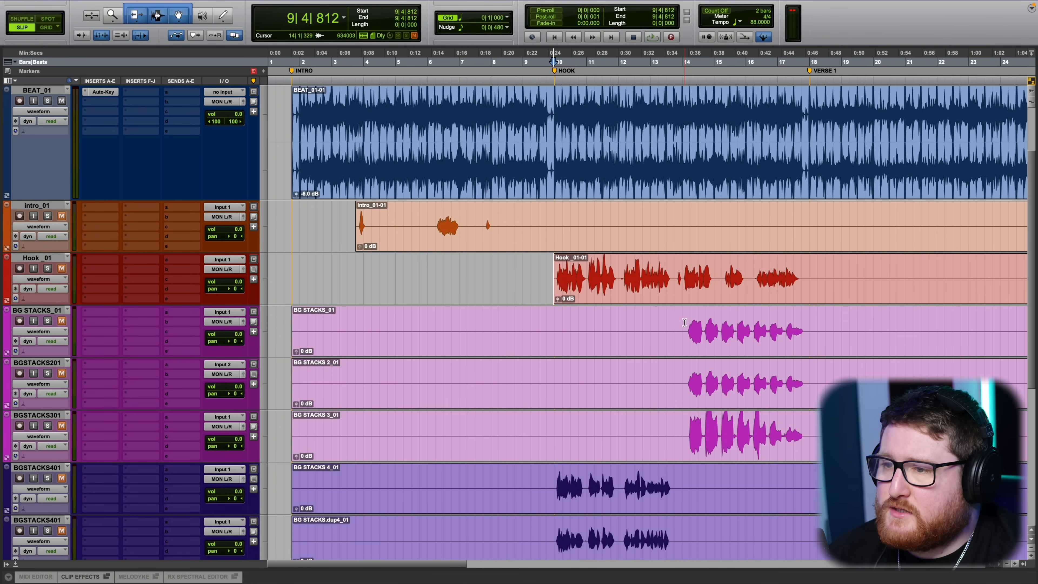
Trim the starts of the first three BG STACKS clips to just before their vocals, at about bar 14.
left_click(684, 322)
key("a")
left_click(688, 386)
key("a")
left_click(687, 438)
key("a")
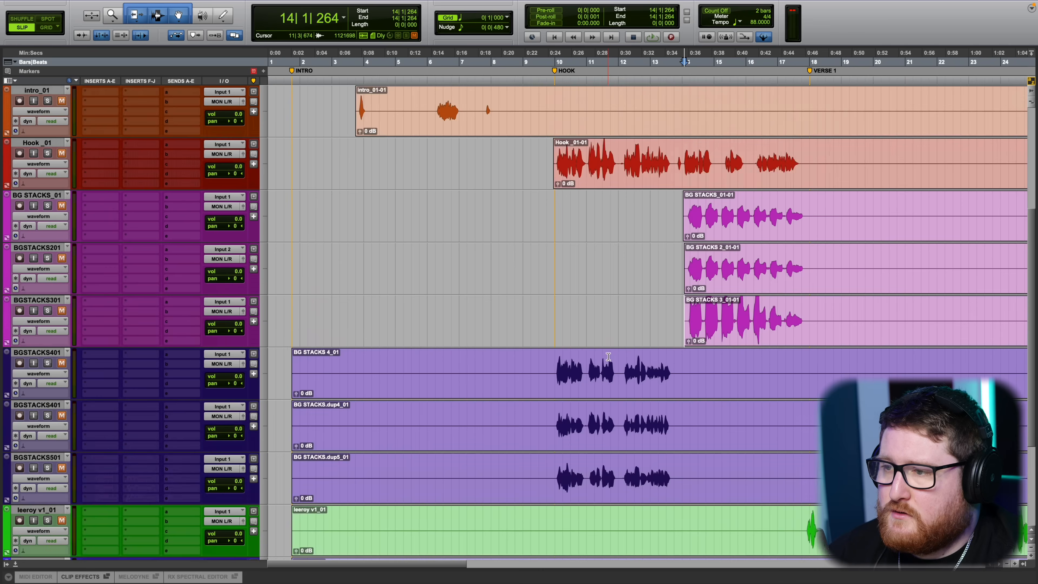
Trim the starts of the BG STACKS 4, dup4 and dup5 clips to just before bar 10.
scroll(531, 327, "down", 5)
left_click(550, 261)
key("a")
left_click(553, 313)
key("a")
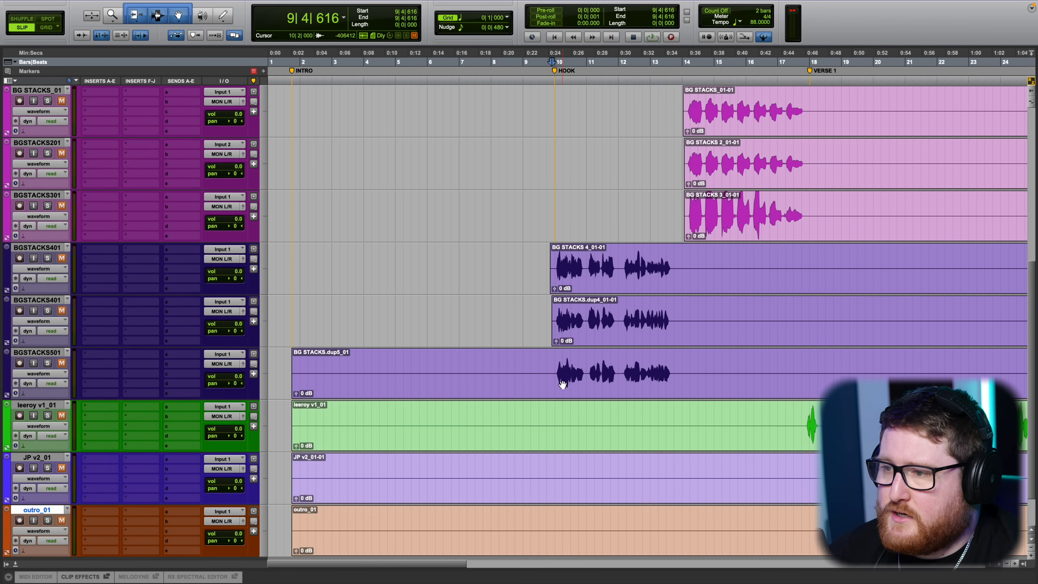
left_click(555, 380)
key("a")
Trim the starts of the leeroy v1 clip to just before bar 18 and the JP v2 clip to about bar 41 beat 2.
left_click(803, 417)
key("a")
scroll(803, 418, "down", 2)
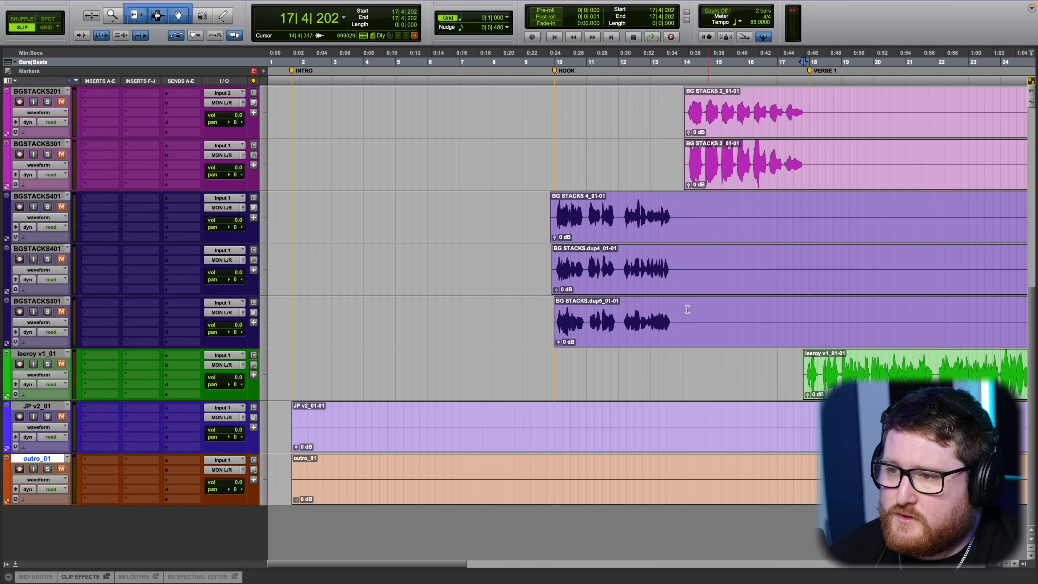
key("r")
left_click(803, 418)
key("a")
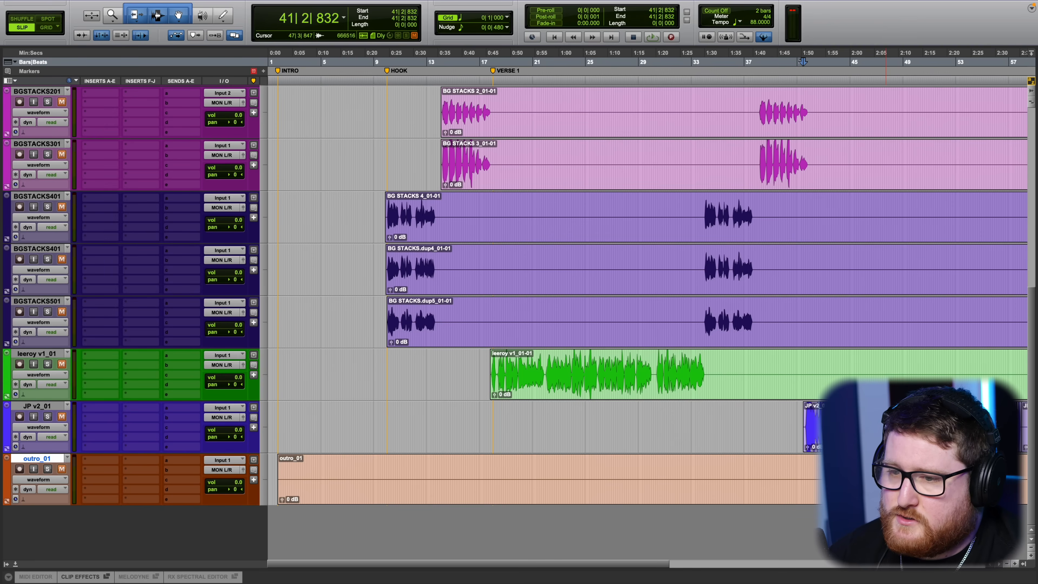
Trim the start of the outro clip to about bar 66.
left_click(887, 470)
key("a")
scroll(635, 336, "up", 3)
scroll(588, 326, "right", 6)
scroll(667, 402, "down", 2, "alt")
scroll(674, 403, "down", 3)
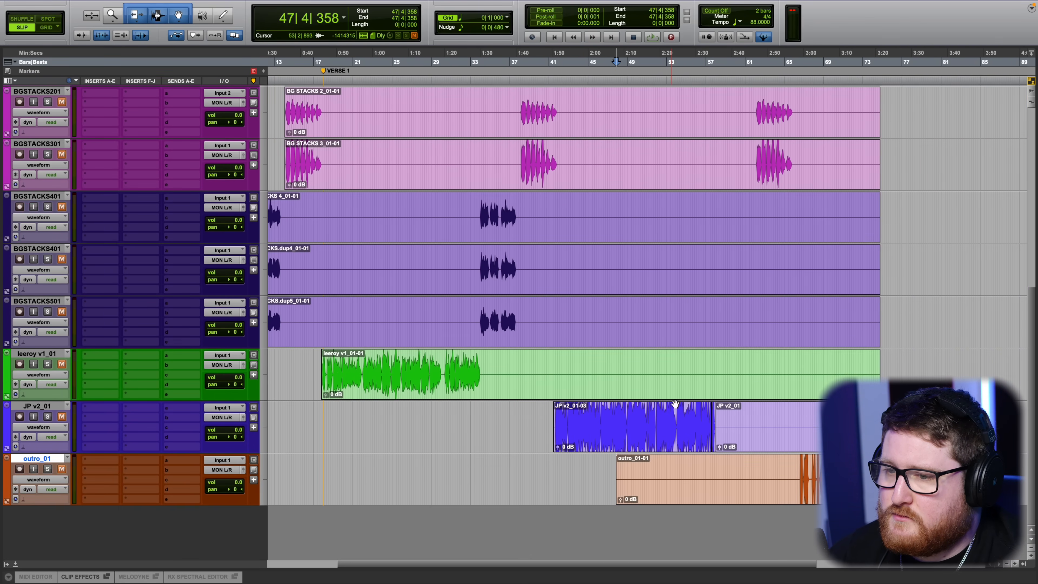
left_click(796, 468)
key("a")
Trim the silent ends of the intro clip to about bar 8 beat 2 and the hook clip to about bar 42.
scroll(776, 454, "up", 8)
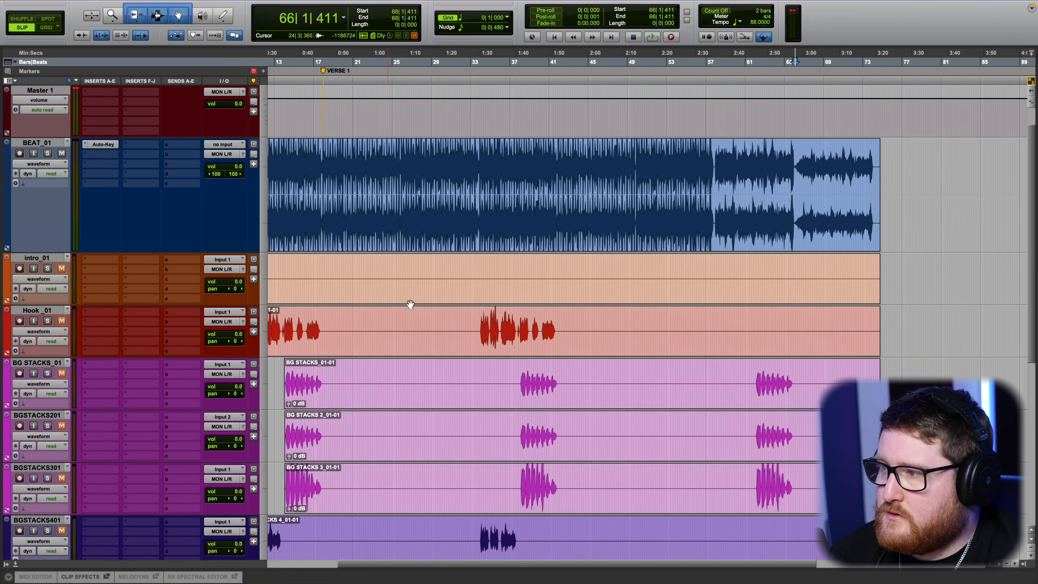
scroll(441, 288, "left", 5)
left_click(342, 273)
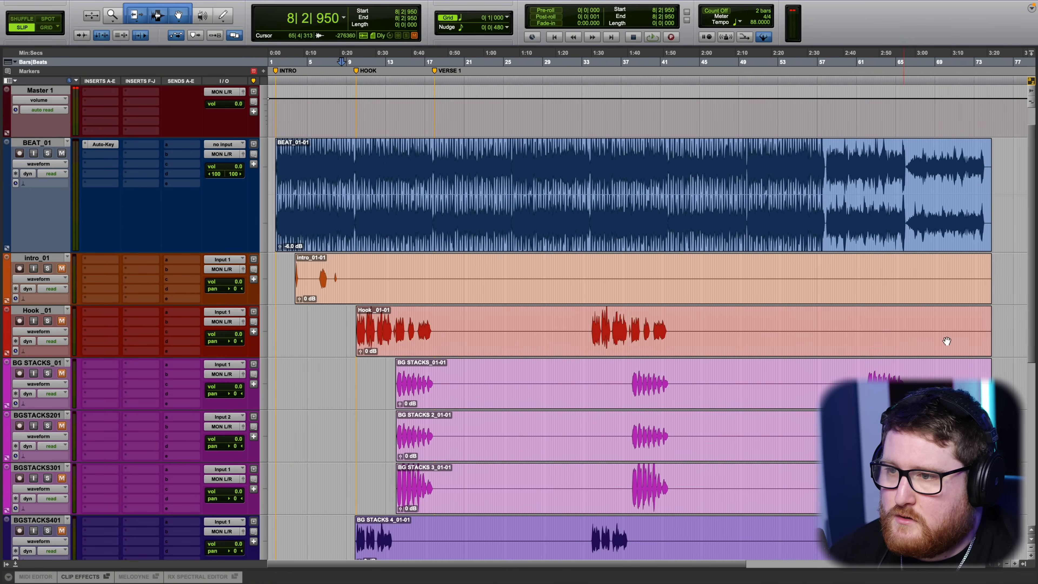
key("s")
left_click(669, 327)
key("s")
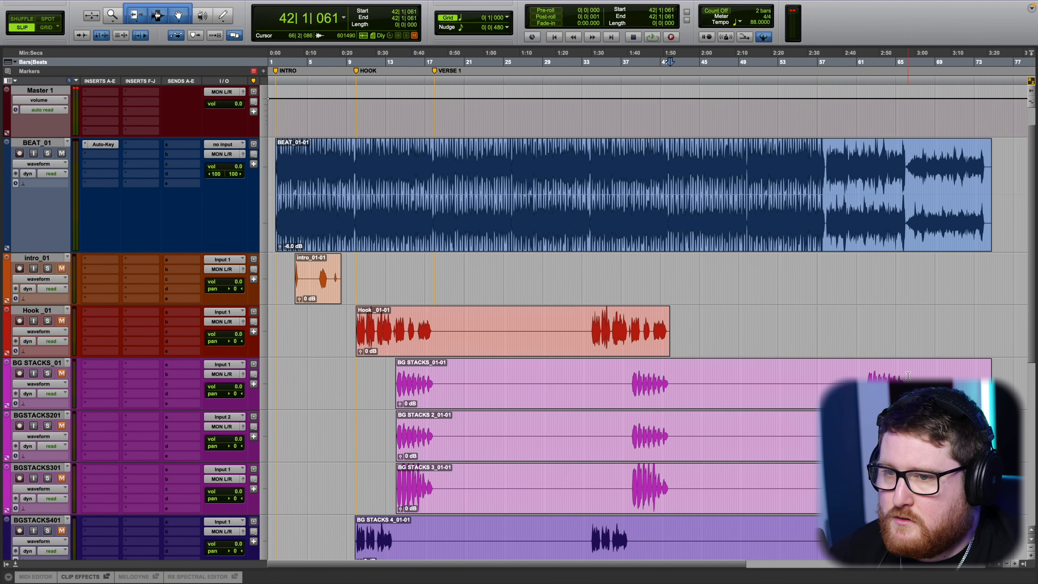
Trim the ends of the first three BG STACKS clips to about bar 66 beat 2, after their last vocal phrase.
left_click(907, 376)
left_click(908, 434)
key("s")
left_click(908, 486)
key("s")
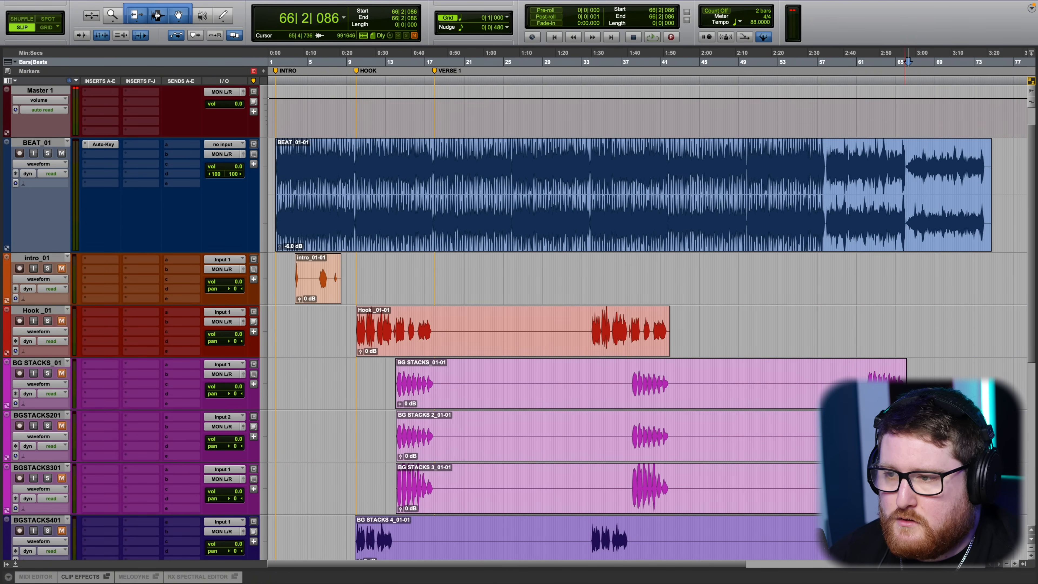
Delete the silent section from about bar 14 to bar 33 on the BG STACKS 4, dup4 and dup5 clips.
scroll(907, 486, "down", 7)
left_click_drag(398, 270, 588, 372)
key("Delete")
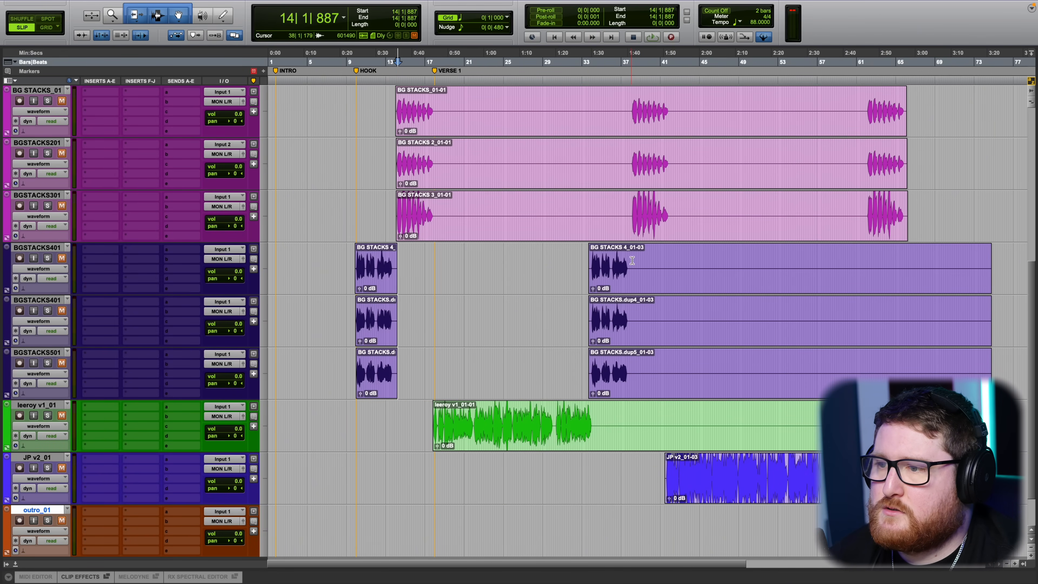
Delete the silent tails of the second BG STACKS 4, dup4 and dup5 clips after about bar 38.
left_click_drag(632, 260, 995, 367)
key("Delete")
Trim the silent ends of the leeroy v1 clip to about bar 34 beat 3 and the JP v2 clip to about bar 58.
left_click_drag(1009, 477, 829, 476)
key("Delete")
left_click_drag(828, 425, 596, 425)
key("Delete")
scroll(773, 419, "down", 2)
scroll(789, 444, "up", 5)
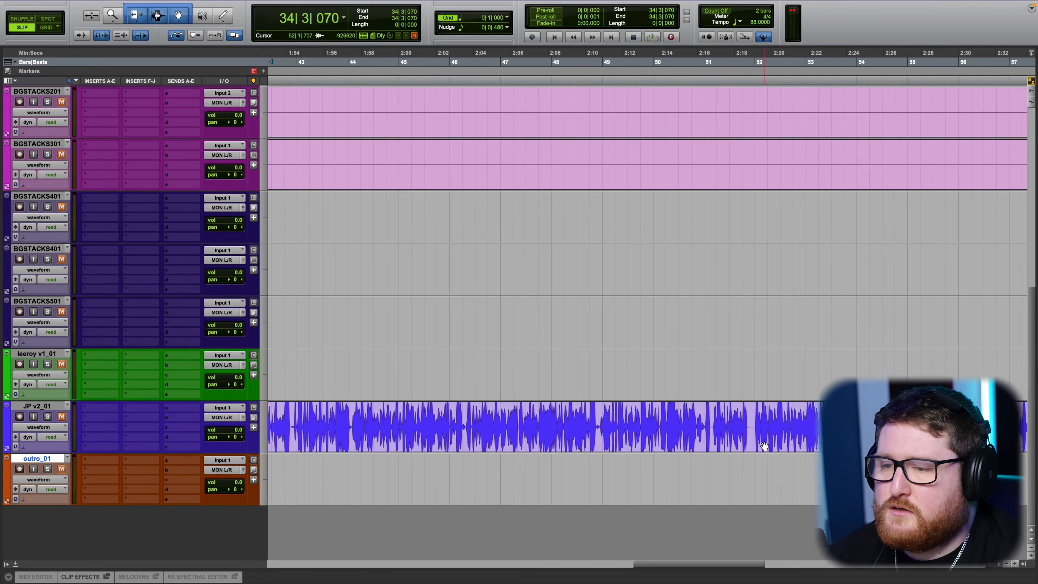
scroll(756, 450, "right", 10)
left_click(366, 440)
key("Delete")
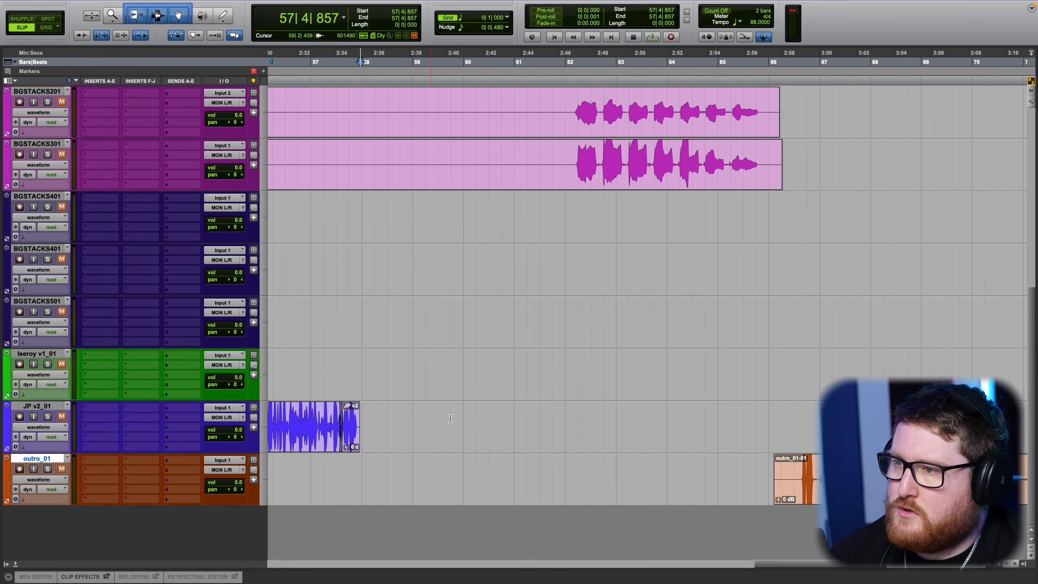
Delete the silence on the first three BG STACKS clips from about bar 42 up to their final vocal phrase.
scroll(542, 389, "up", 5)
scroll(542, 390, "left", 10)
scroll(479, 249, "down", 3)
scroll(572, 249, "right", 10)
left_click_drag(404, 213, 702, 316)
scroll(582, 257, "down", 3)
key("Delete")
scroll(700, 316, "left", 15)
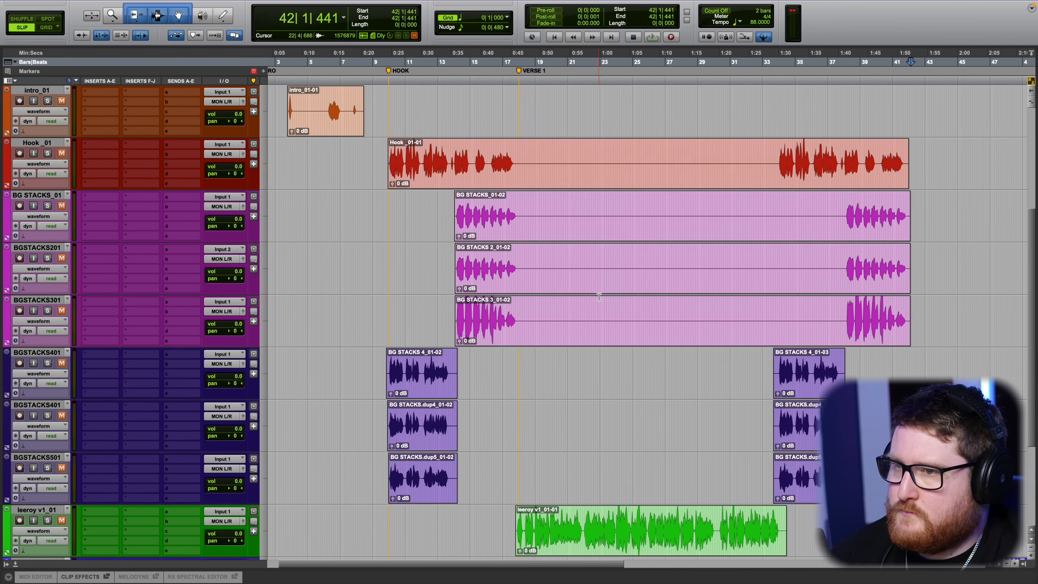
Delete the silence between bar 18 and about bar 34 on the hook clip, and up to about bar 38 on the first three BG STACKS clips.
left_click(545, 166)
left_click_drag(545, 166, 799, 324)
key("Delete")
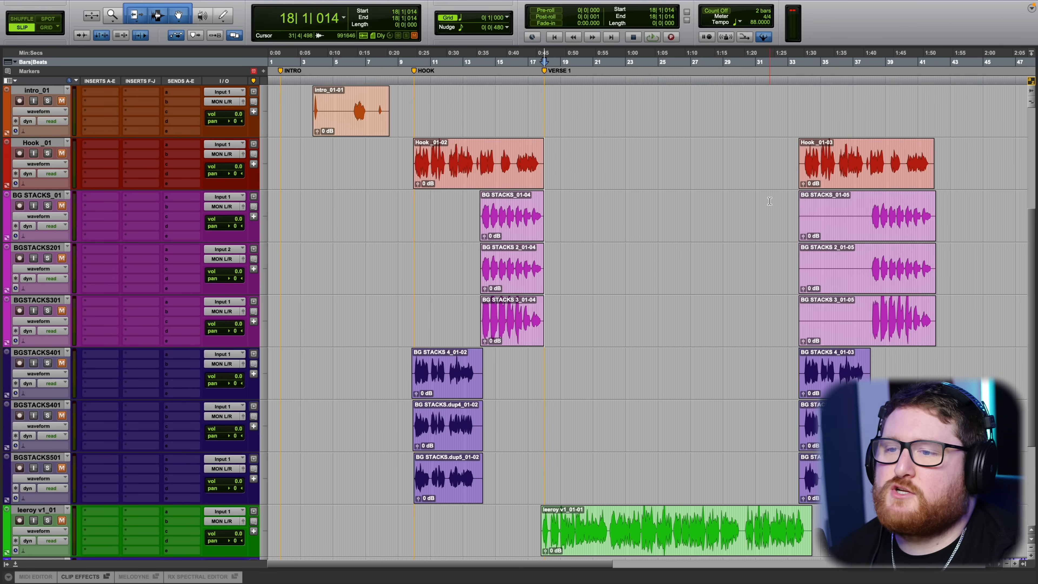
left_click_drag(770, 278, 868, 323)
key("Delete")
Unmute all the vocal tracks, from the intro and hook through the BG STACKS, both verses and the outro.
scroll(523, 368, "down", 3)
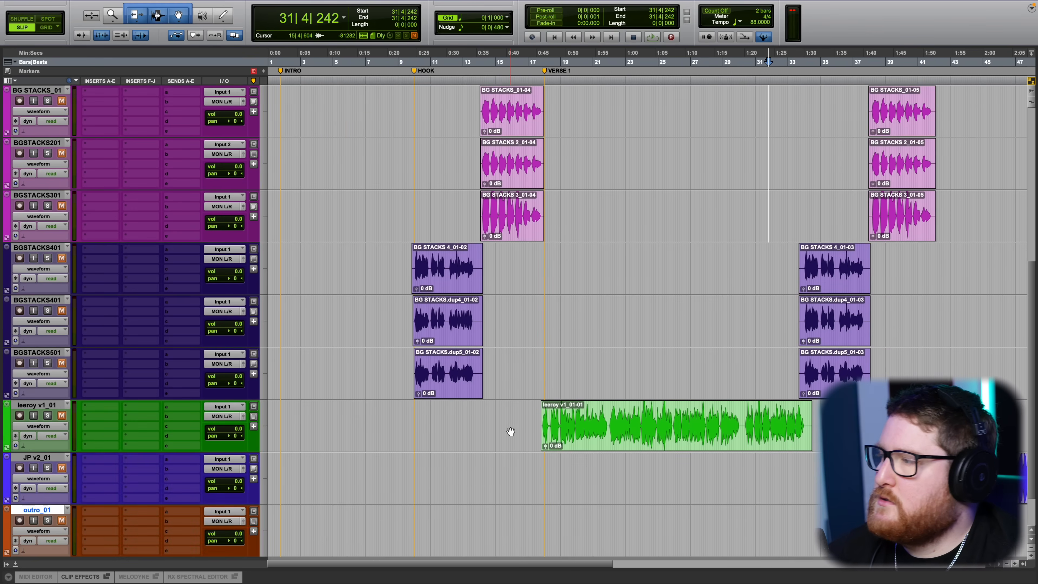
scroll(510, 431, "up", 6)
scroll(475, 389, "up", 2)
scroll(384, 355, "up", 3)
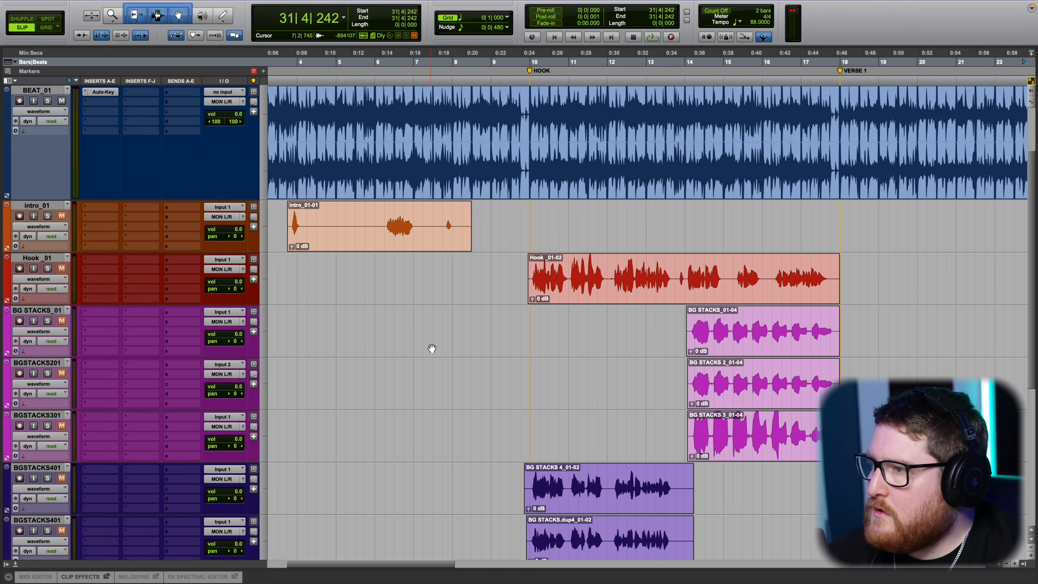
left_click(62, 268)
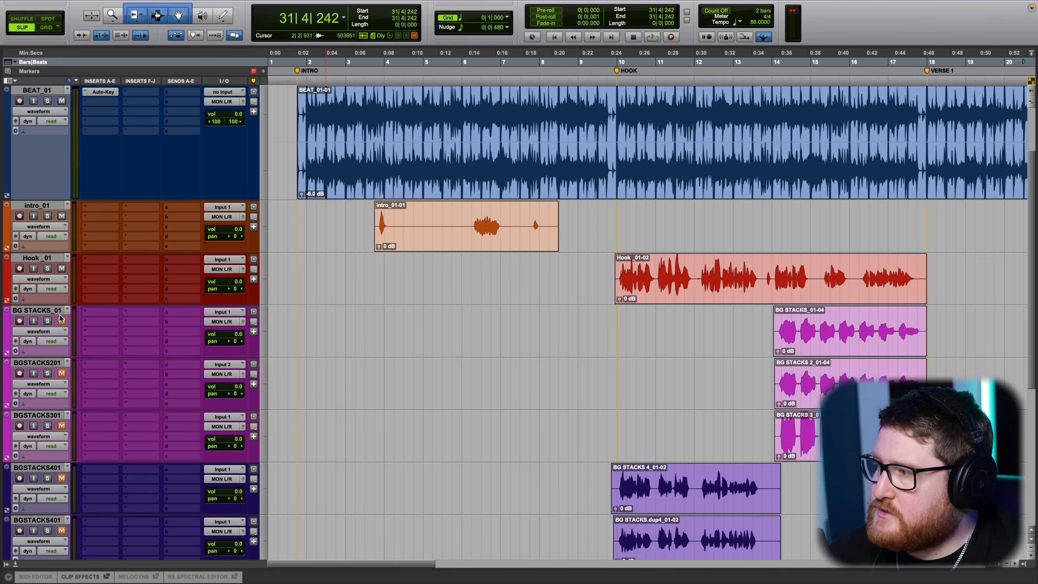
left_click(62, 426)
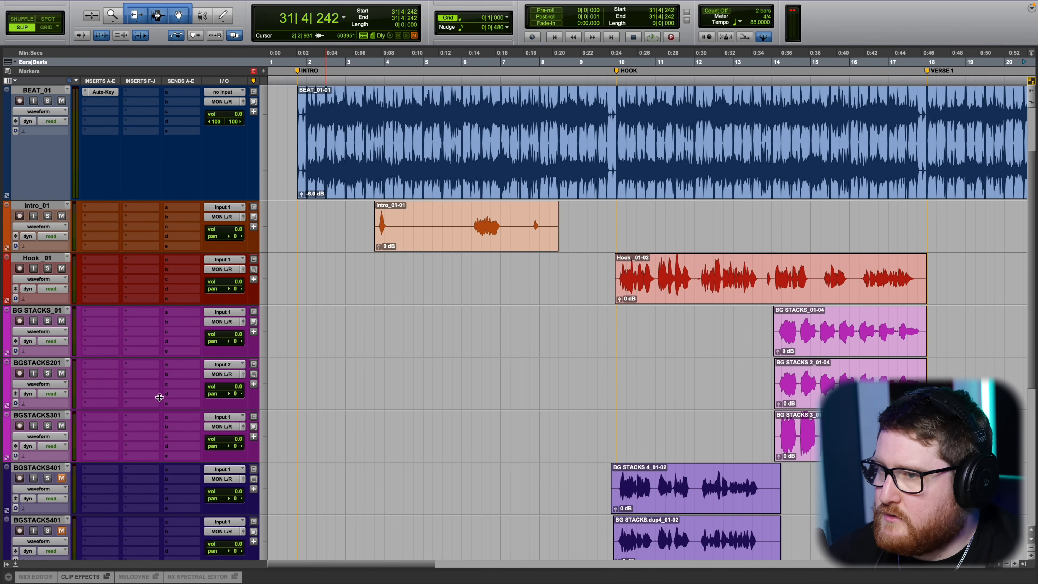
scroll(160, 396, "down", 5)
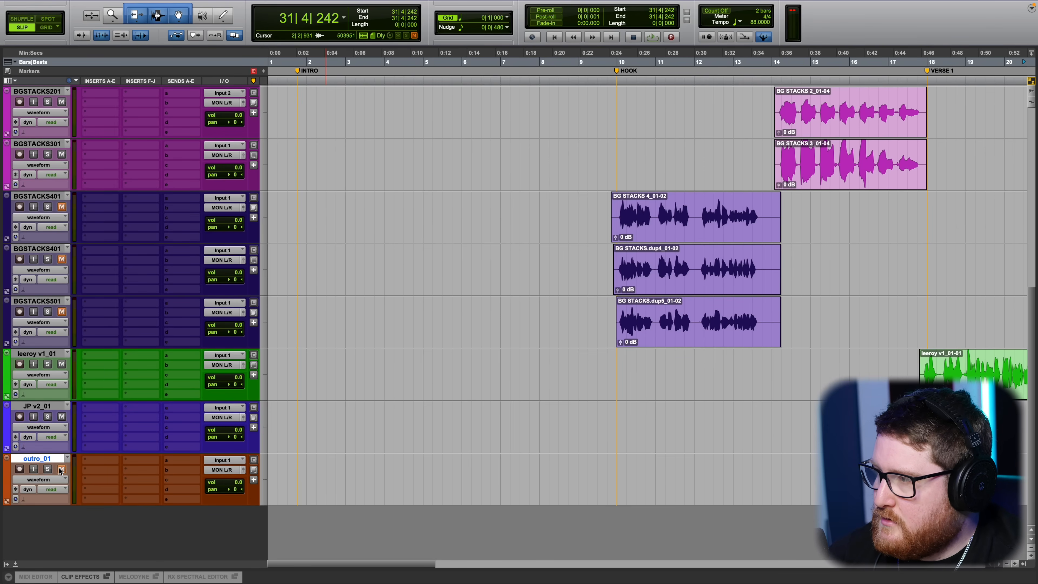
left_click(61, 259)
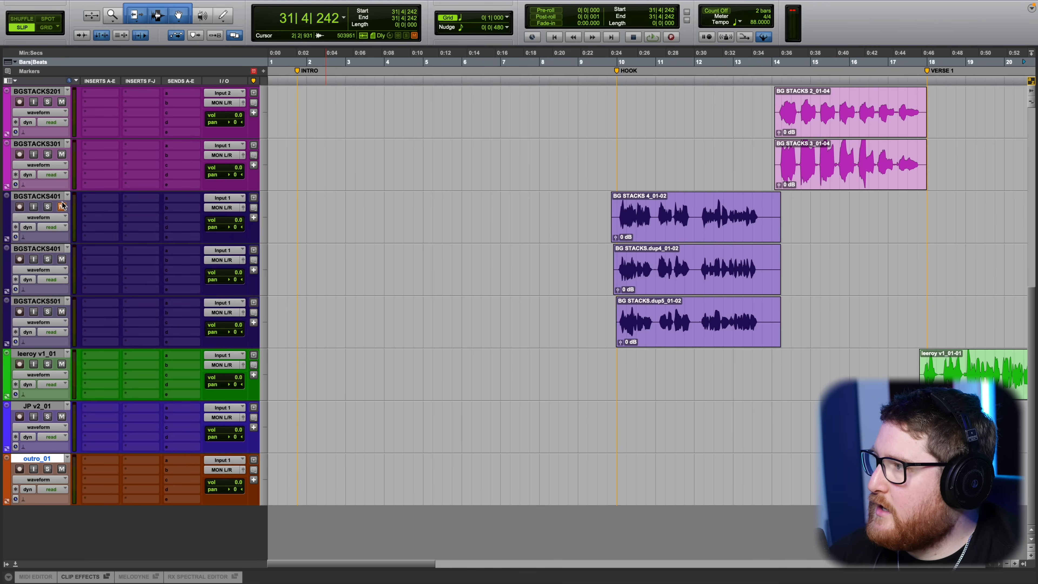
Trim the silent starts of the first BG STACKS 4, dup4 and dup5 clips up to the HOOK marker at bar 10.
scroll(454, 344, "up", 4)
scroll(553, 398, "up", 3)
left_click_drag(605, 380, 659, 488)
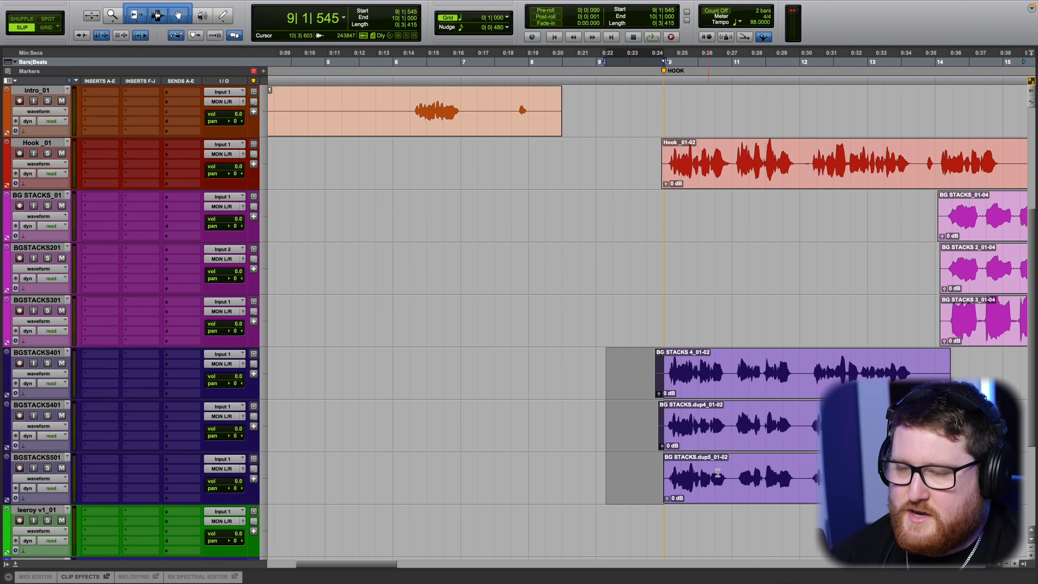
key("Delete")
scroll(586, 352, "up", 3)
scroll(585, 352, "down", 3)
scroll(585, 351, "right", 3)
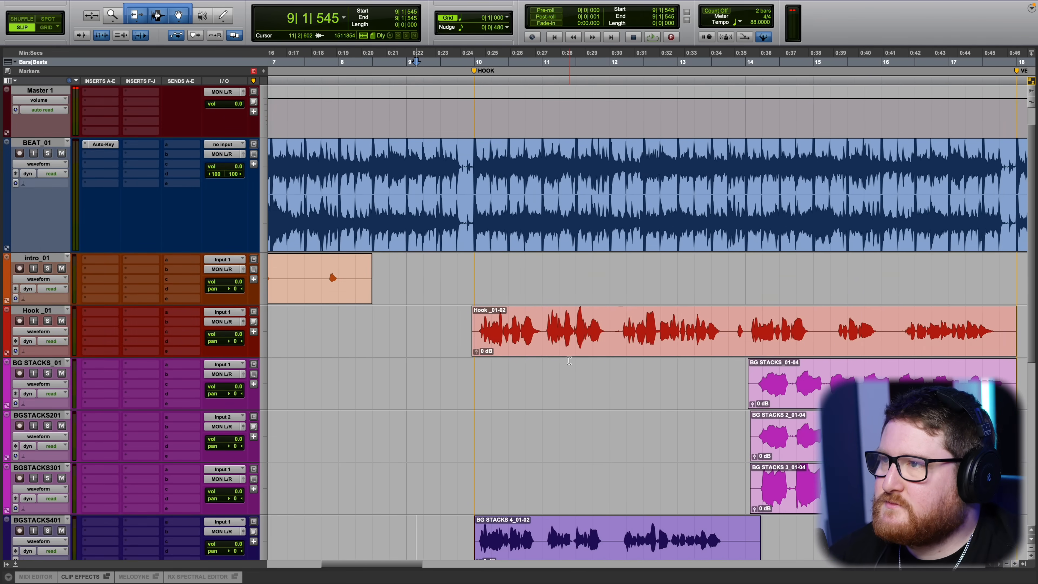
Play the session from about bar 3 beat 3 and listen to the vocals against the beat through the intro and hook.
left_click(433, 66)
left_click(418, 66)
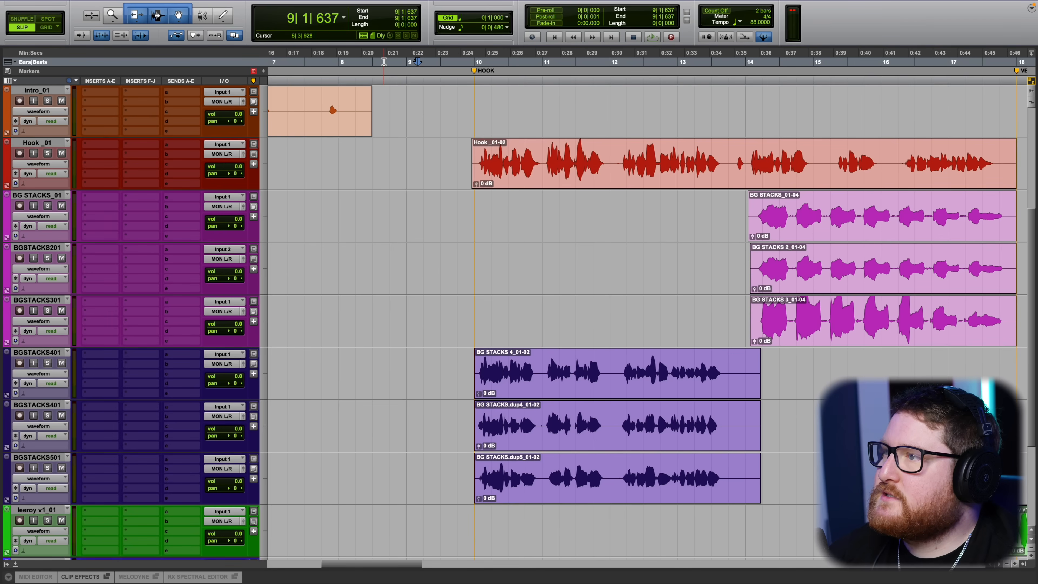
scroll(386, 66, "left", 8)
left_click(449, 66)
key("space")
scroll(509, 325, "up", 3)
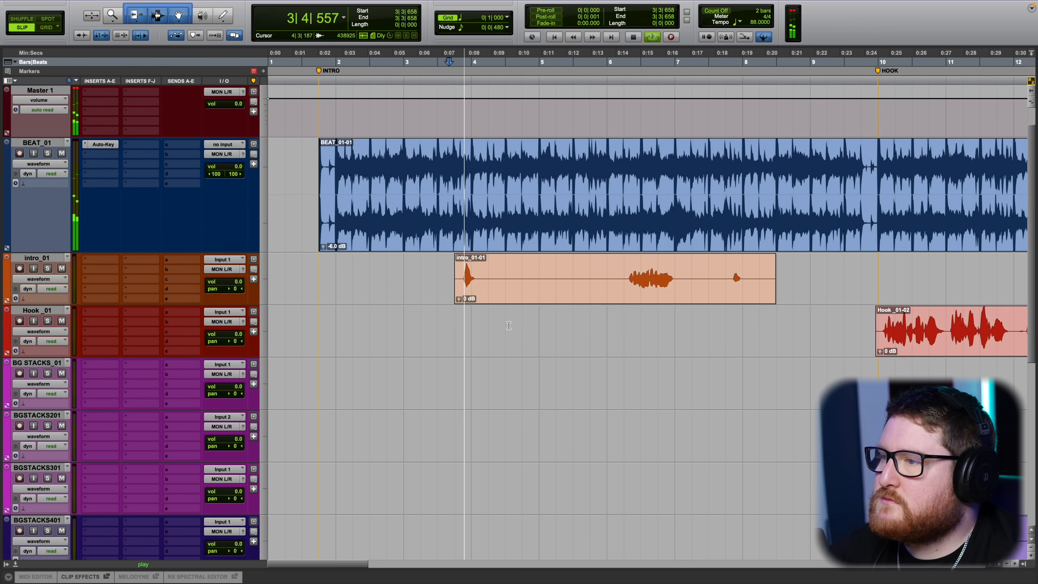
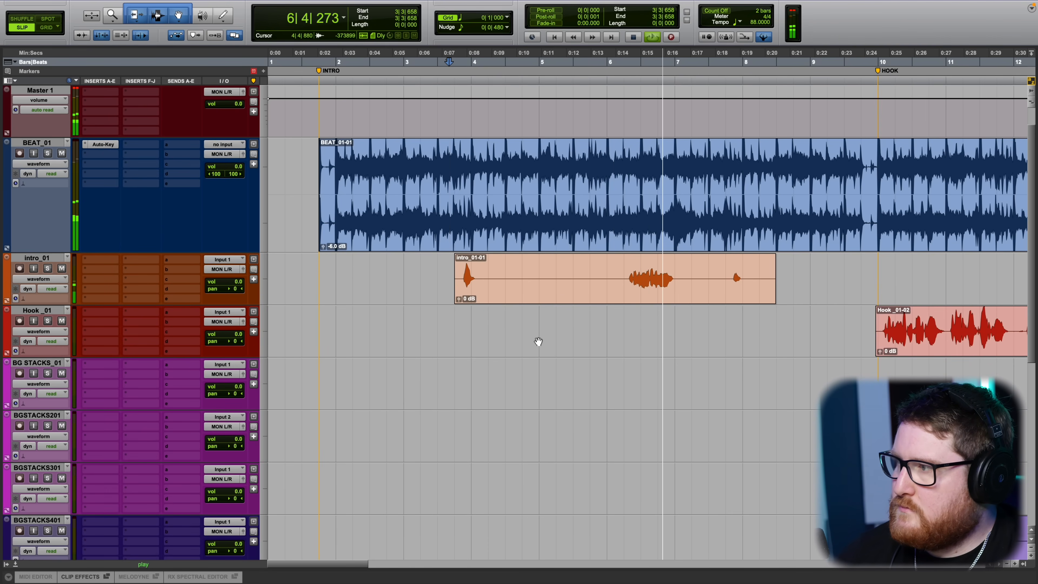
scroll(512, 358, "right", 5)
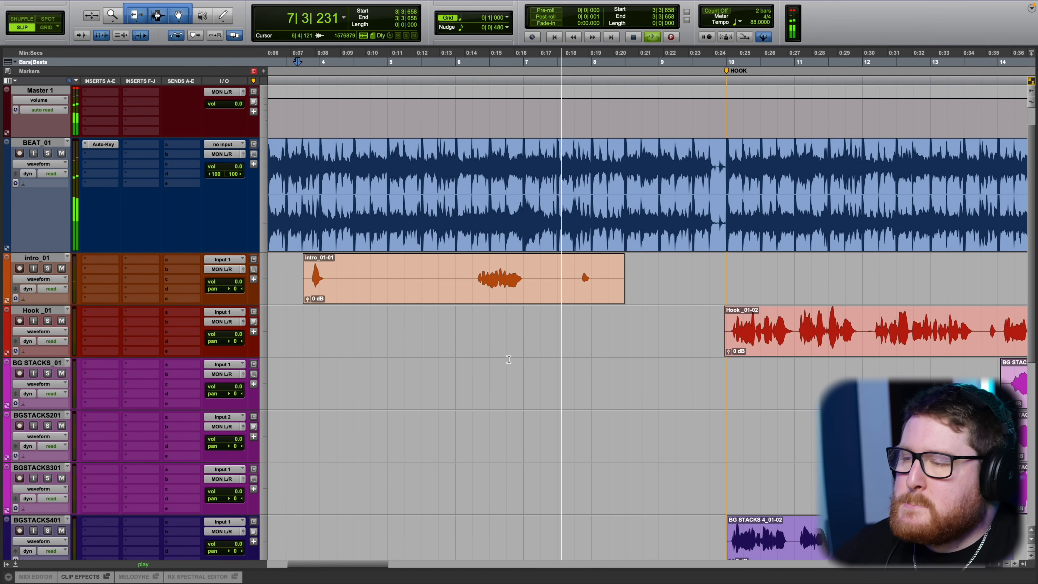
scroll(511, 359, "down", 1)
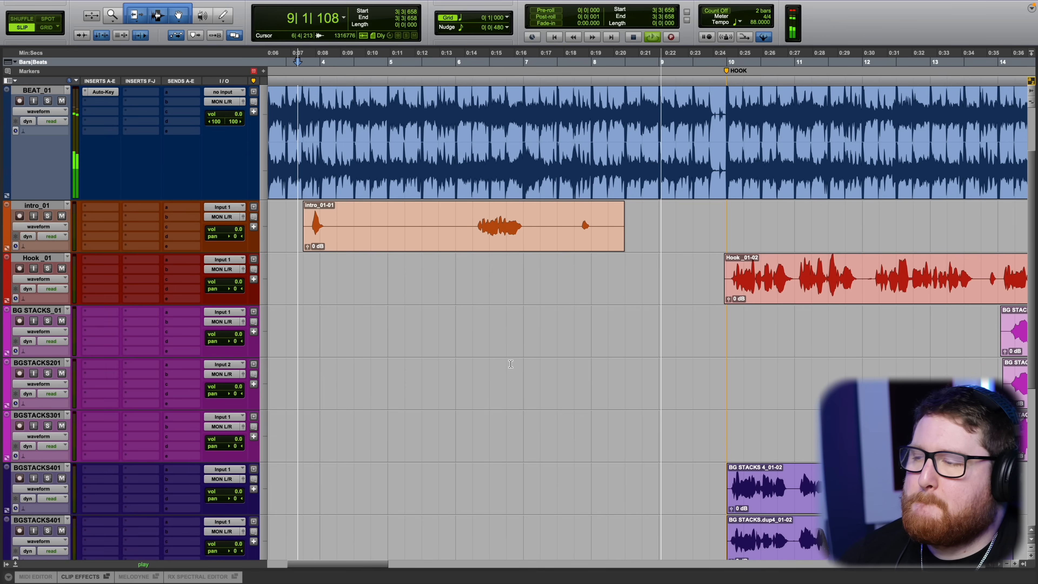
scroll(510, 364, "right", 3)
scroll(511, 364, "down", 1)
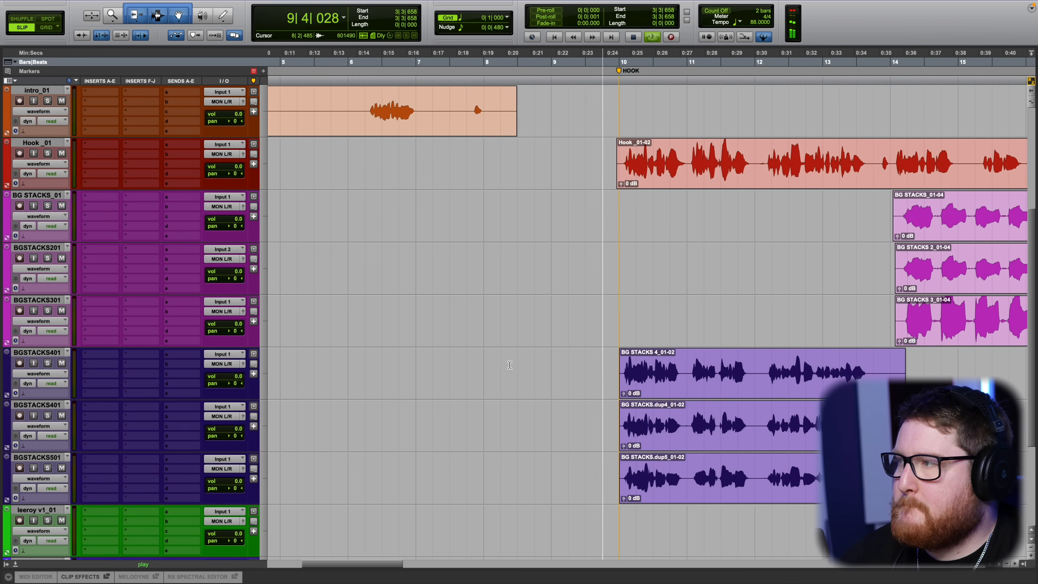
scroll(510, 365, "up", 2)
scroll(510, 365, "down", 1)
scroll(509, 364, "down", 3)
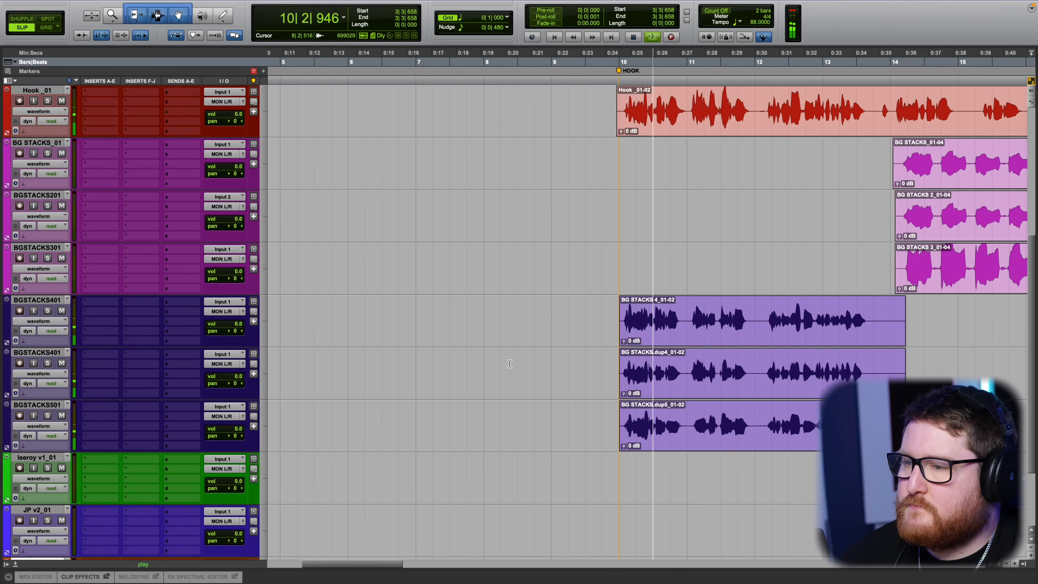
scroll(509, 364, "down", 4)
scroll(508, 363, "down", 1)
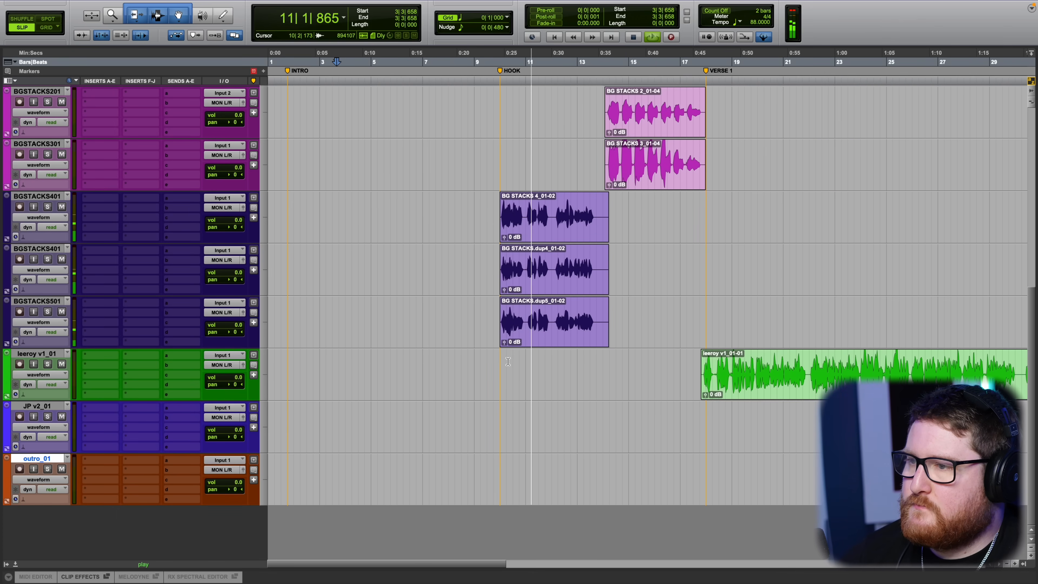
scroll(509, 362, "up", 2)
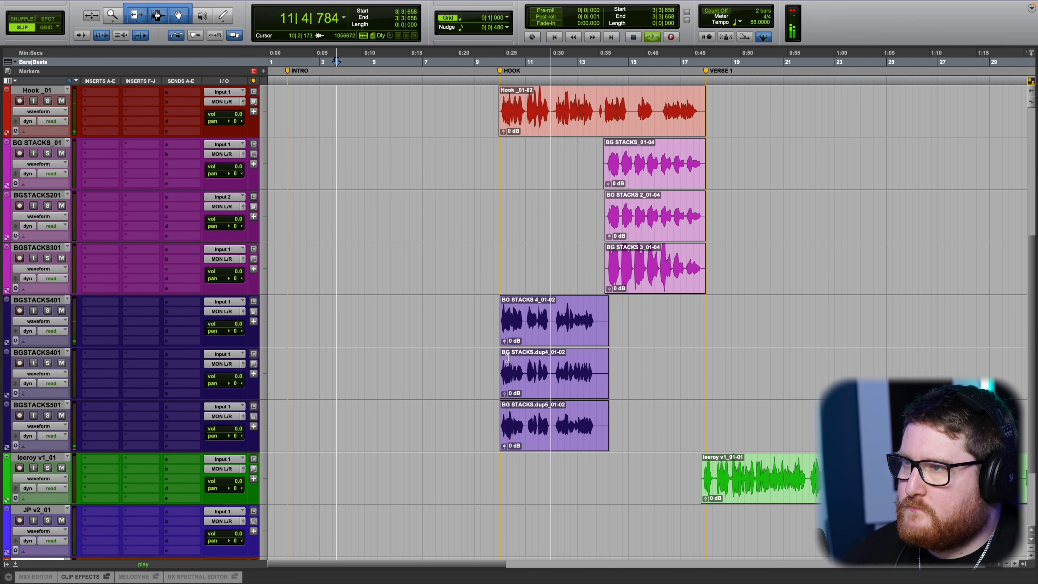
scroll(508, 359, "up", 1)
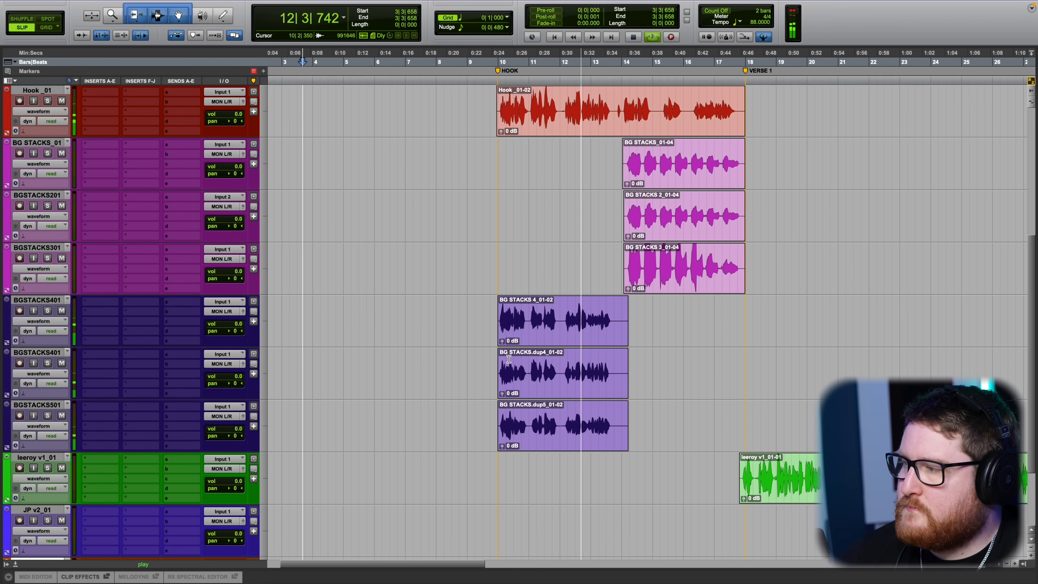
scroll(508, 358, "up", 2)
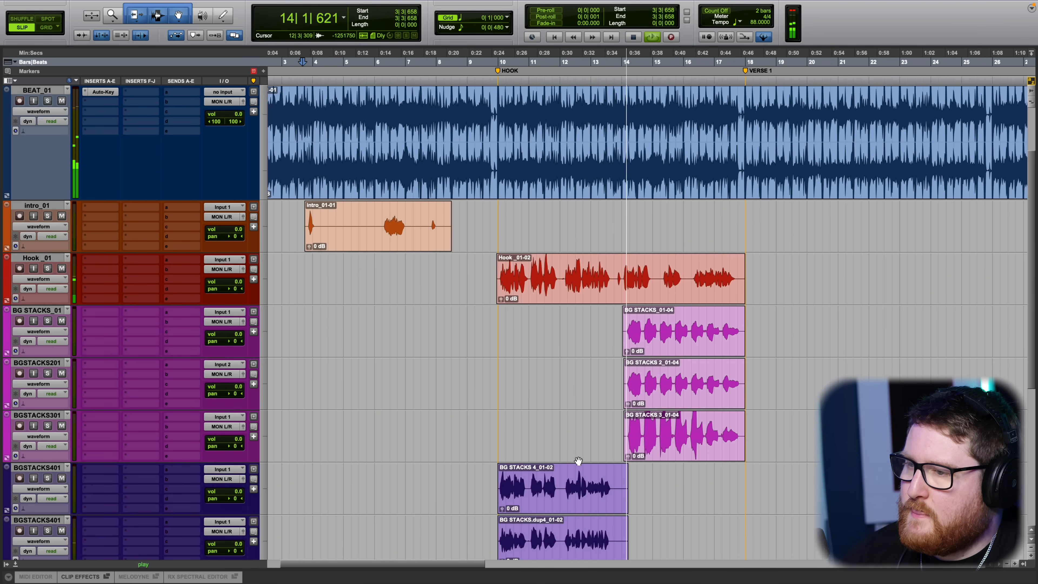
Move the three pink BG STACKS tracks below the BGSTACKS501 track, so they sit directly above leeroy v1.
key("r")
key("r")
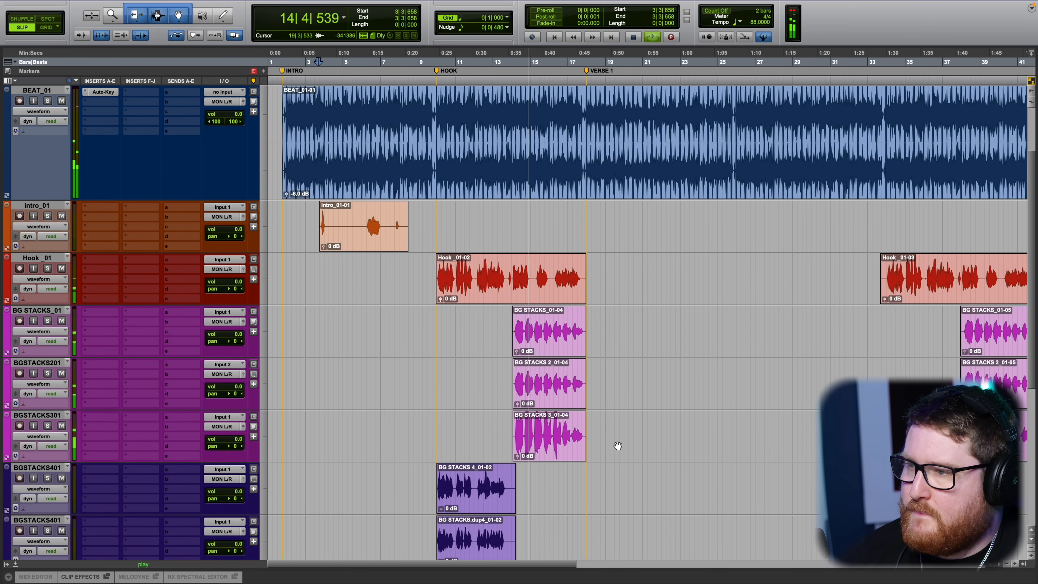
scroll(617, 445, "down", 3)
scroll(617, 445, "up", 2)
key("r")
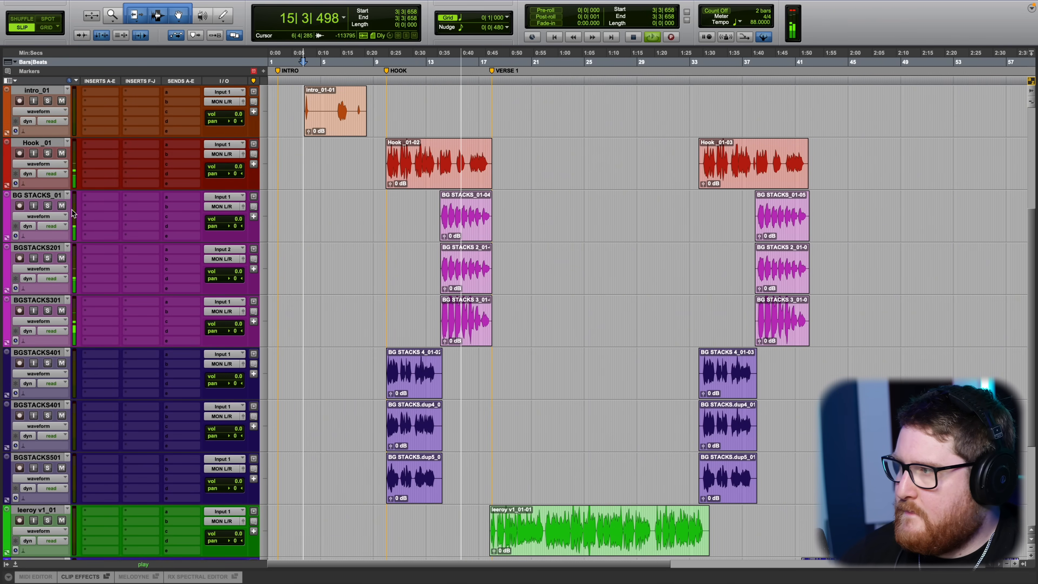
left_click(41, 196)
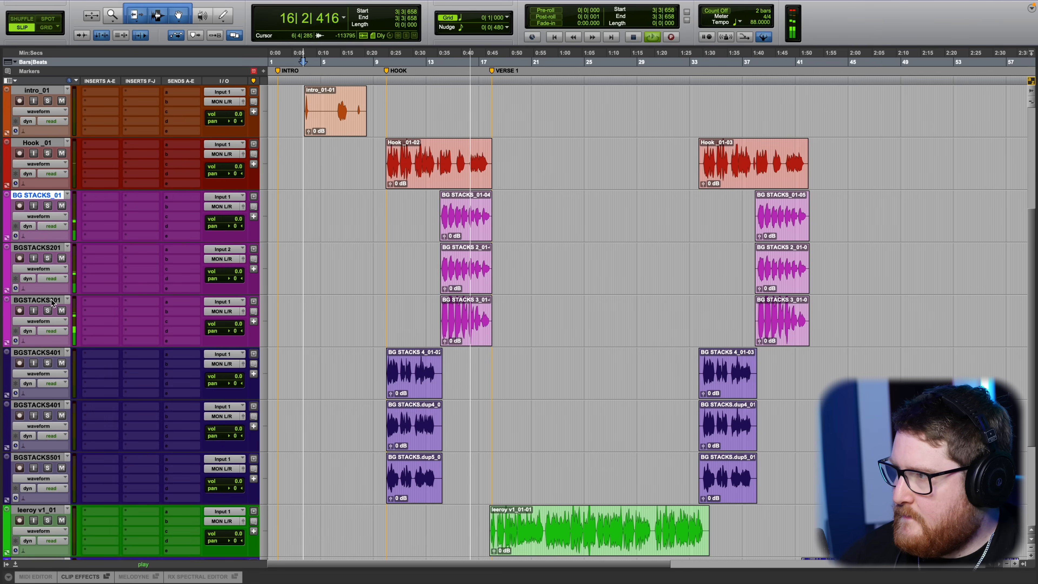
left_click(37, 300, "shift")
left_click_drag(58, 198, 62, 500)
scroll(577, 349, "down", 1)
scroll(577, 350, "up", 2)
scroll(577, 349, "down", 2)
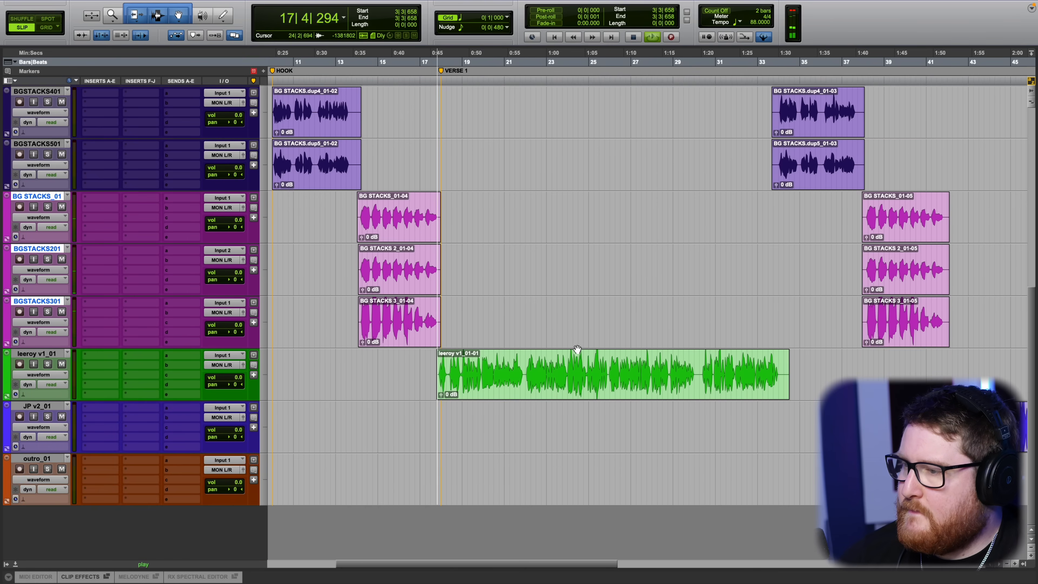
Listen on through verse 1 while reviewing the reordered tracks, and stop playback at about bar 26 beat 3.
scroll(577, 349, "left", 3)
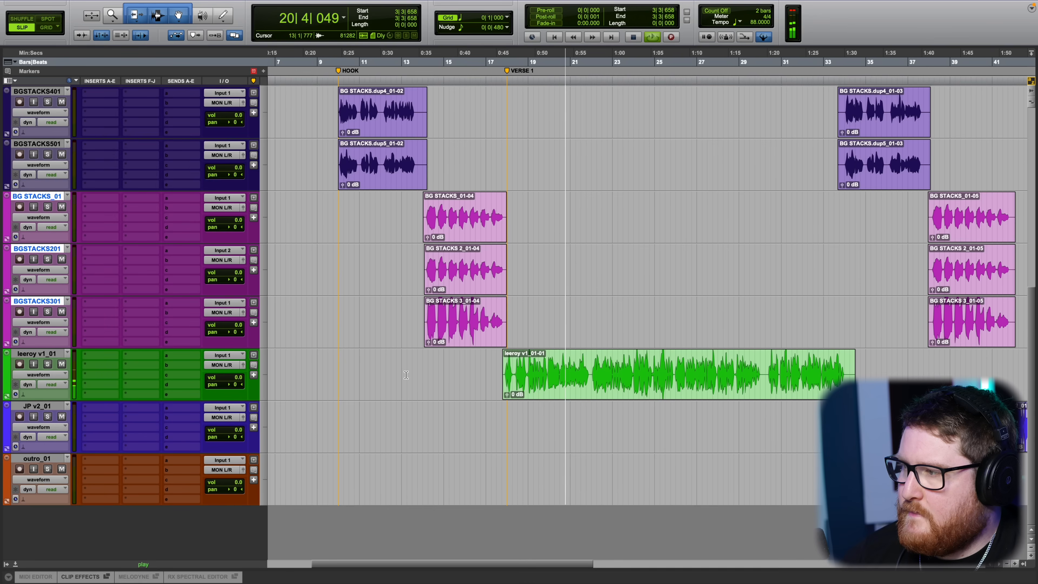
scroll(407, 375, "up", 2)
scroll(407, 376, "up", 2)
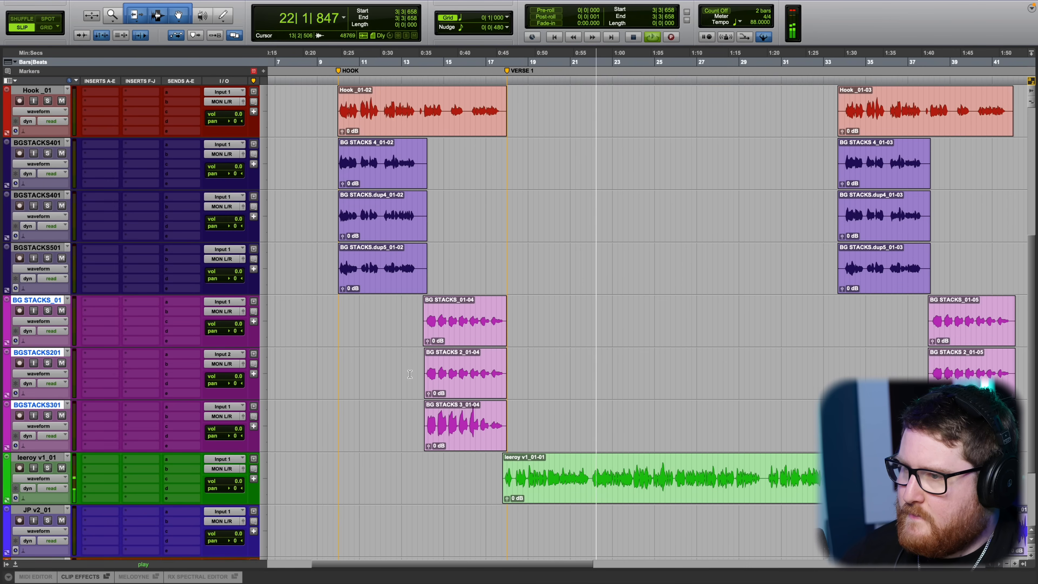
scroll(410, 374, "up", 8)
scroll(369, 344, "left", 5)
scroll(369, 345, "up", 1)
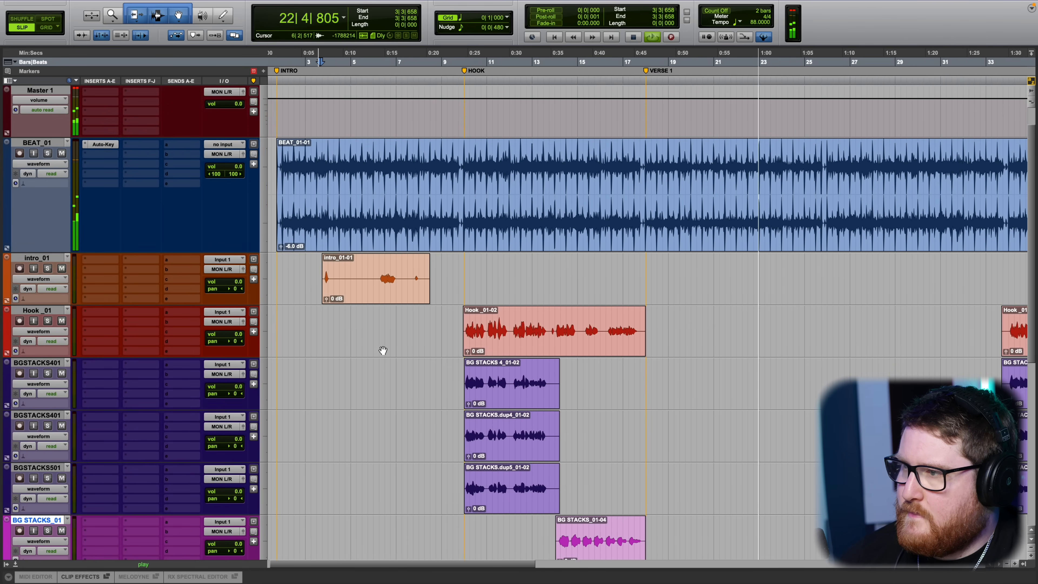
scroll(380, 351, "down", 5)
scroll(383, 352, "up", 2)
scroll(385, 348, "down", 2)
scroll(386, 348, "down", 3)
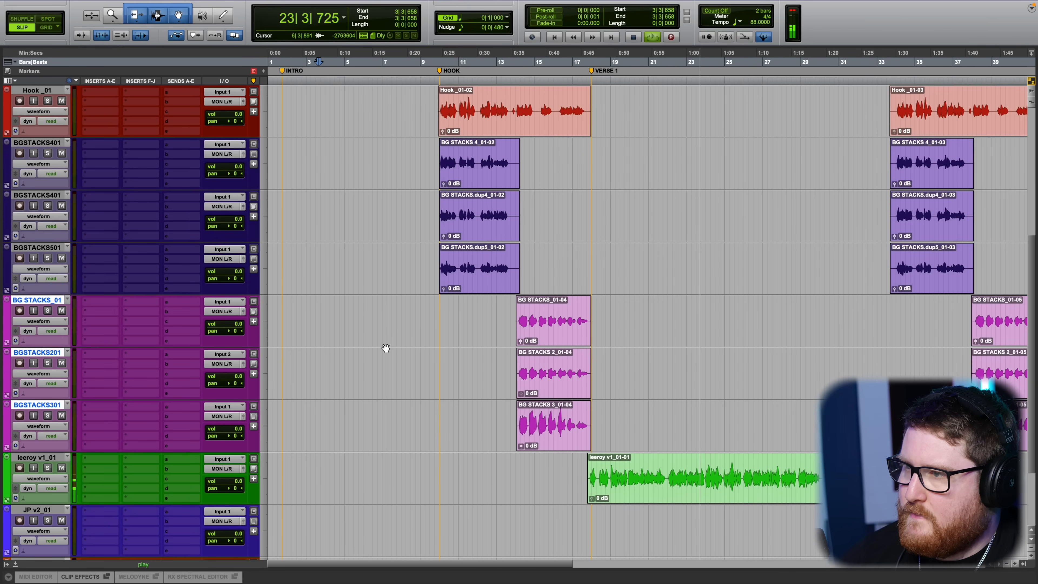
scroll(385, 347, "up", 1)
scroll(406, 346, "down", 2)
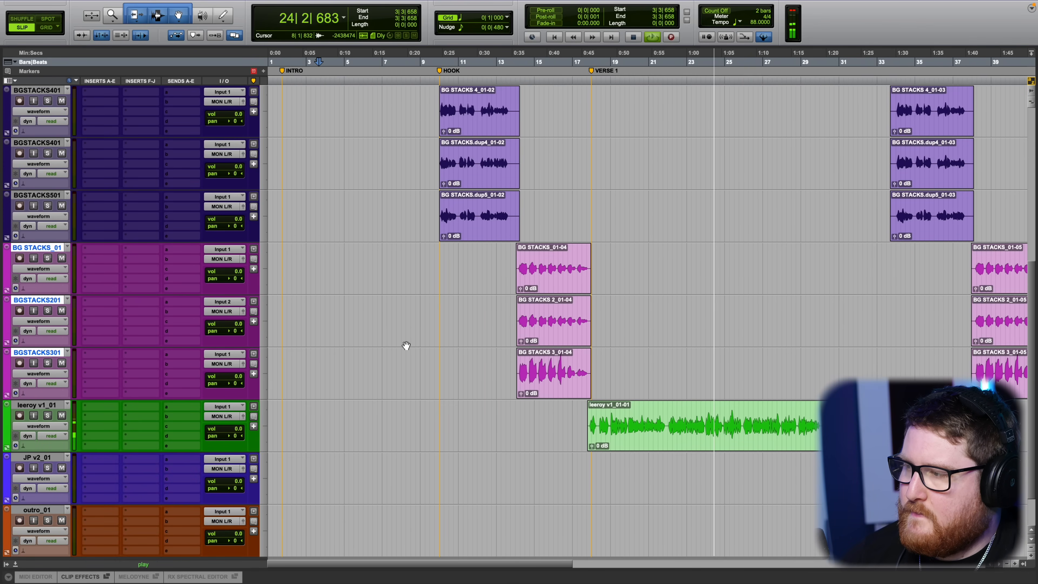
scroll(405, 345, "up", 1)
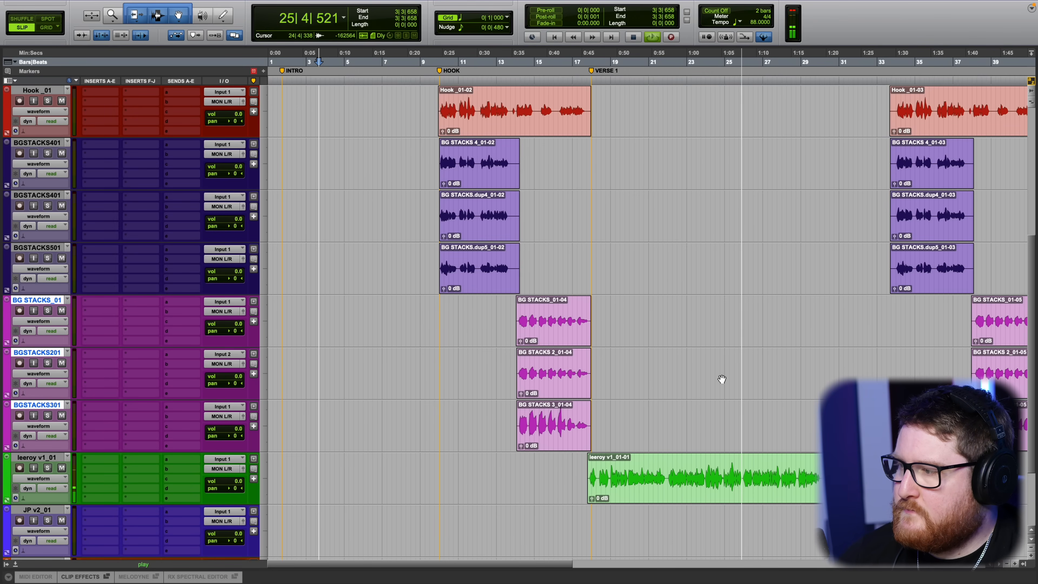
key("space")
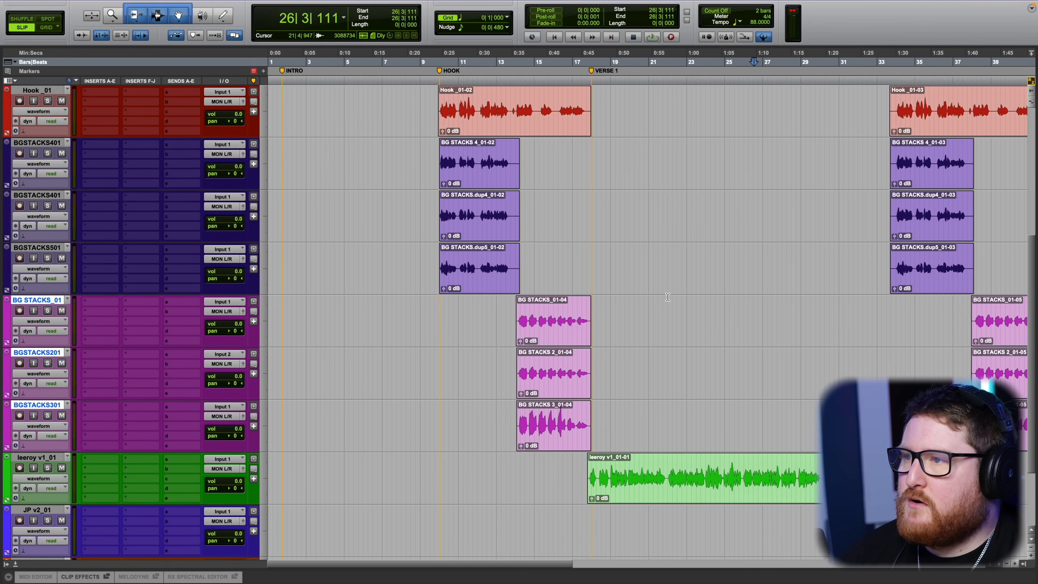
scroll(667, 298, "up", 2)
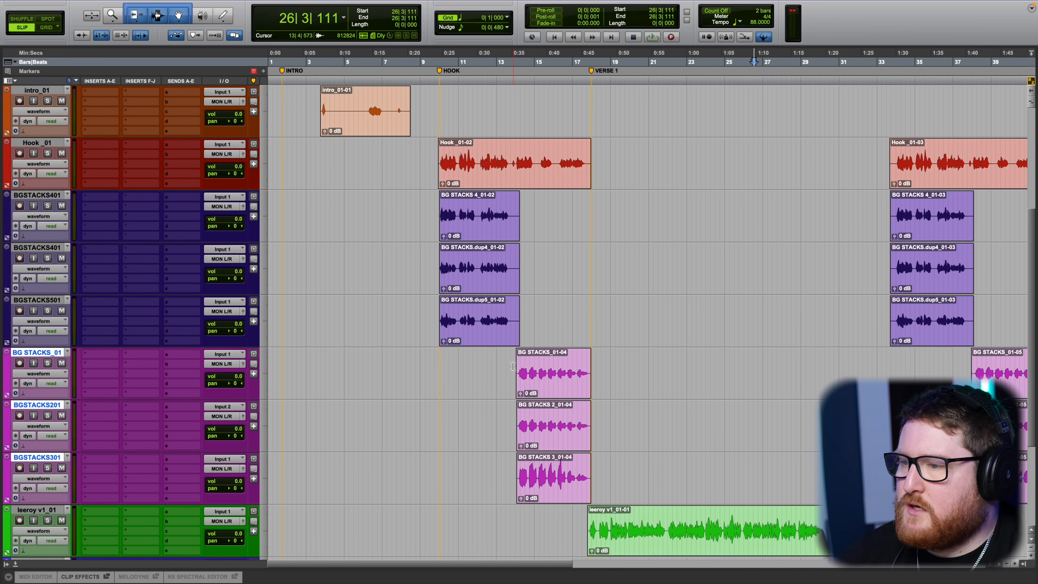
Compare the waveform levels of the first purple and pink BG STACKS clips, the first Hook clip and the leeroy v1 verse clip.
left_click_drag(512, 366, 606, 463)
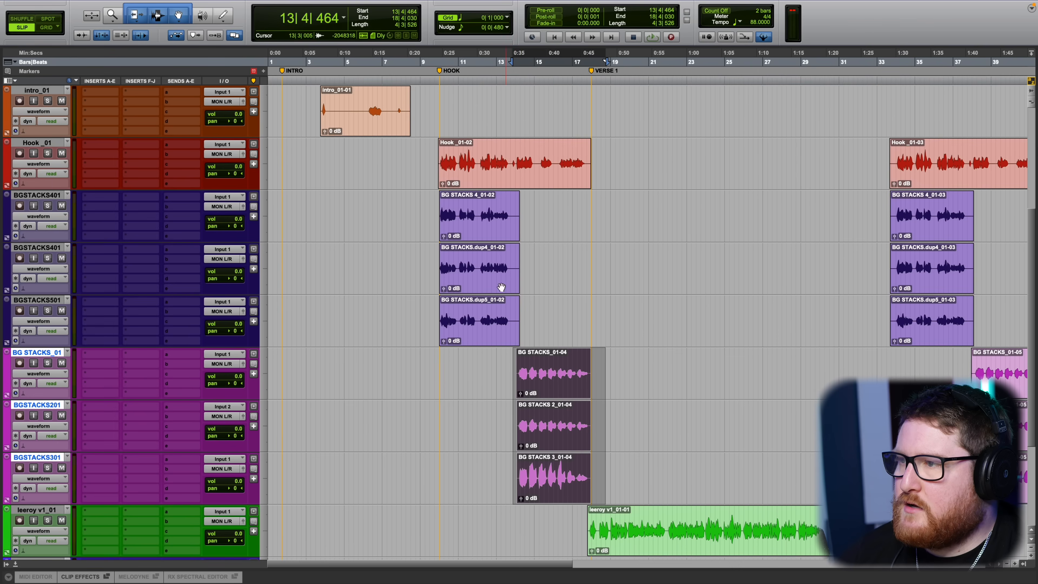
left_click_drag(422, 203, 515, 329)
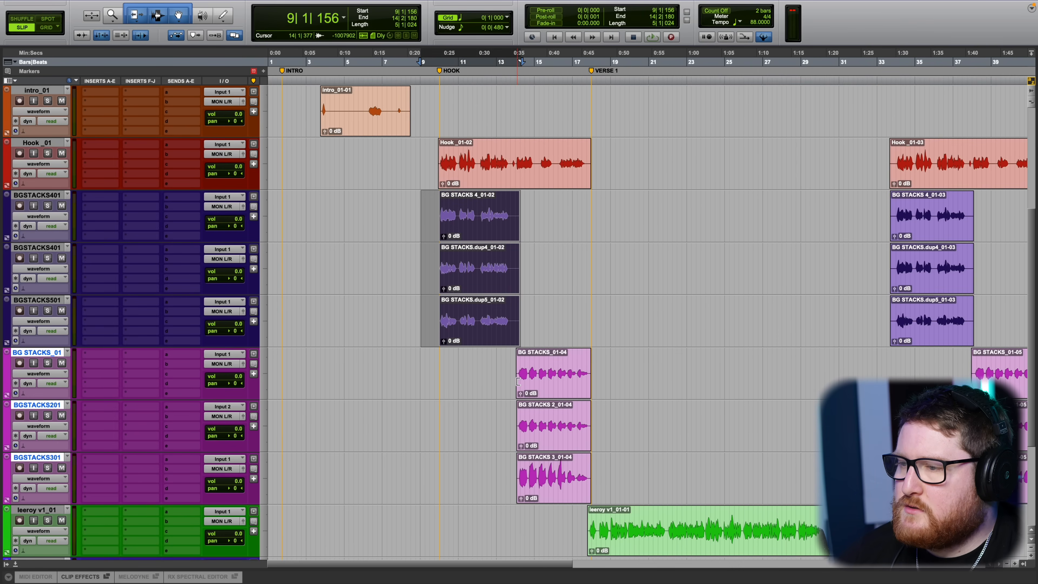
left_click_drag(509, 372, 604, 492)
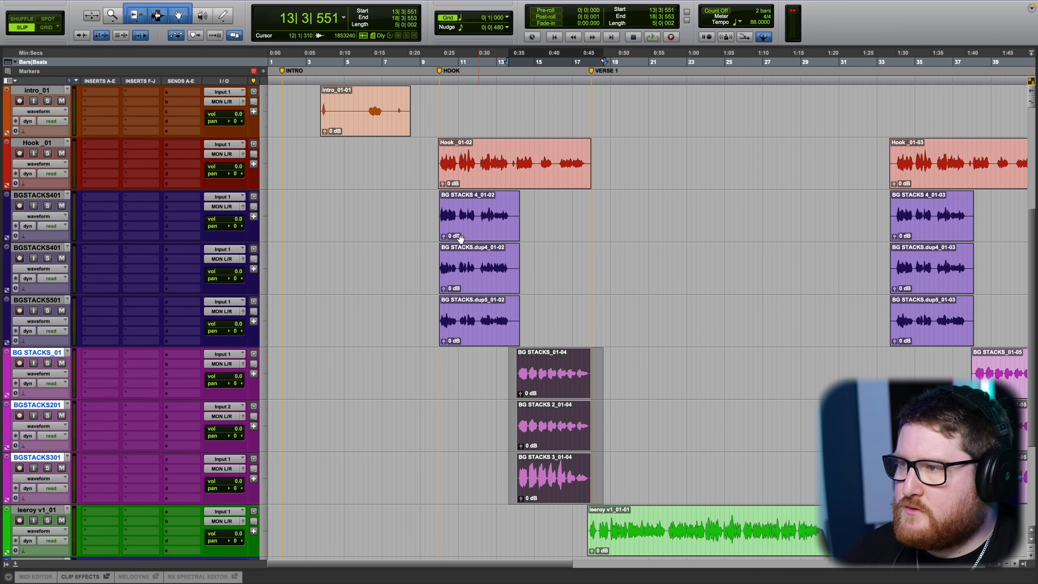
left_click_drag(421, 193, 533, 323)
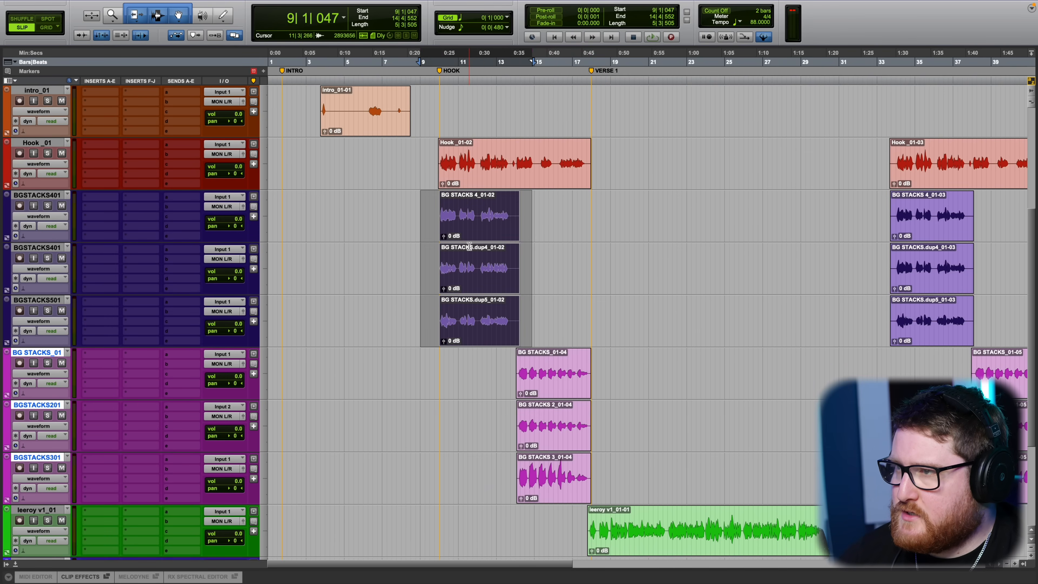
left_click(494, 182)
scroll(712, 393, "down", 2)
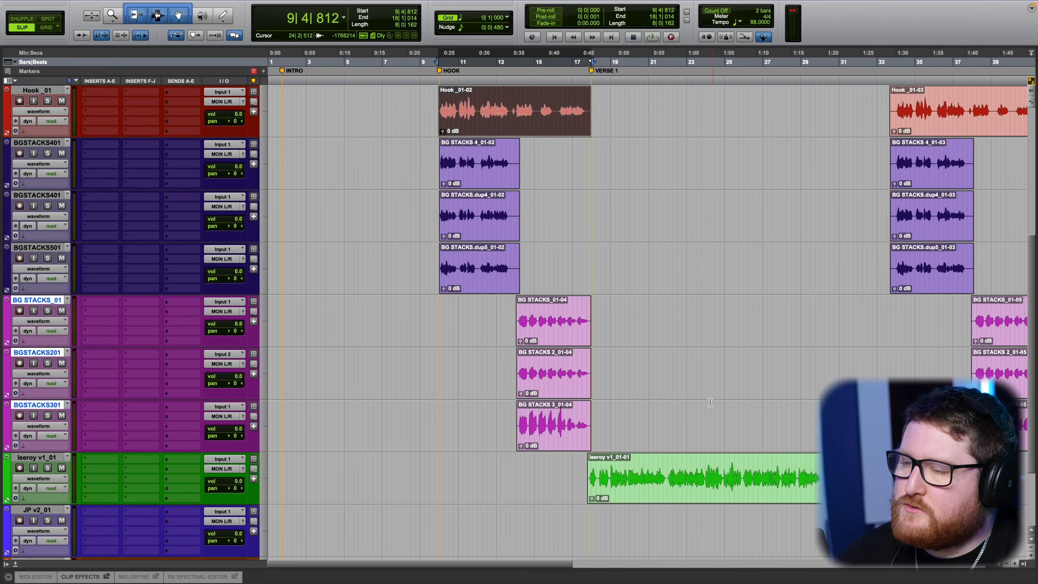
left_click(715, 492)
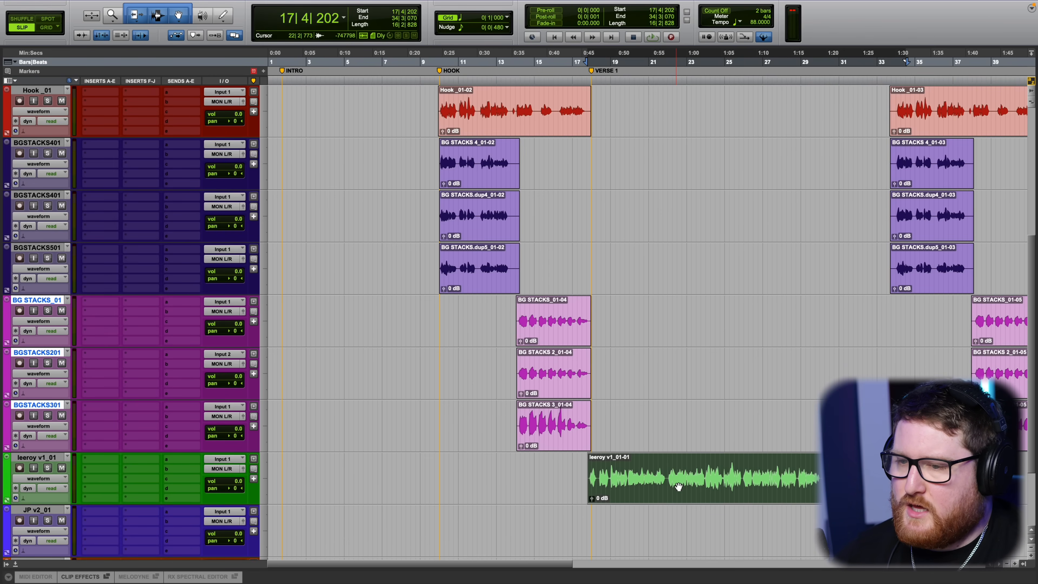
left_click(687, 399)
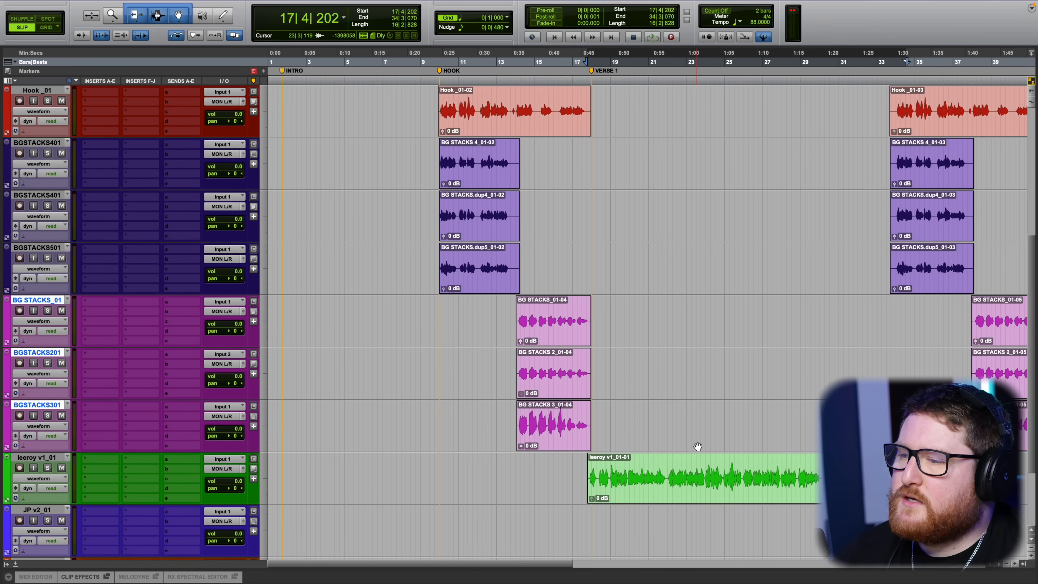
left_click(686, 501)
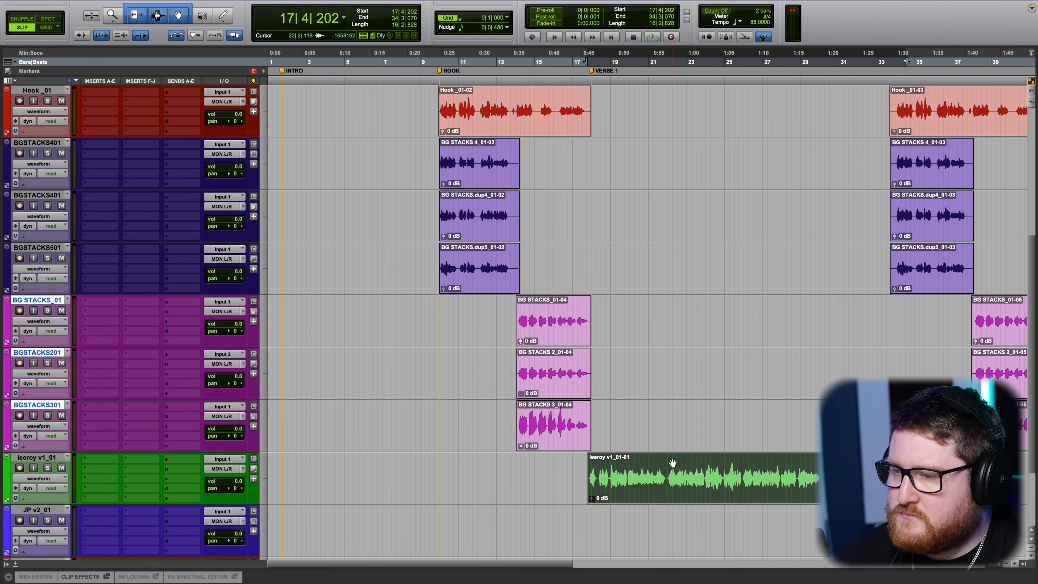
Mute all six background tracks, from the upper BGSTACKS401 track down through BGSTACKS301.
left_click(543, 130)
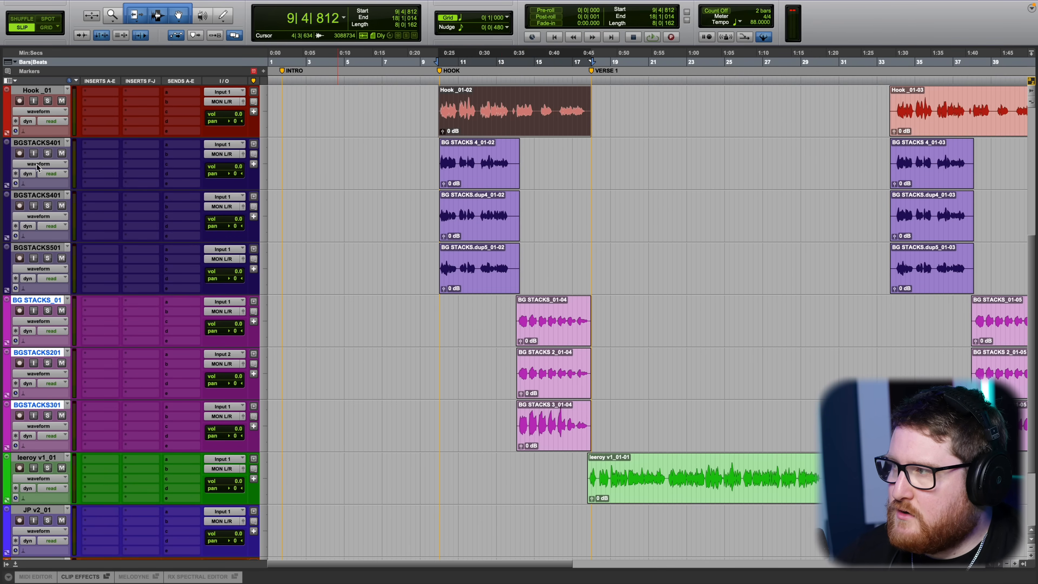
left_click(47, 144)
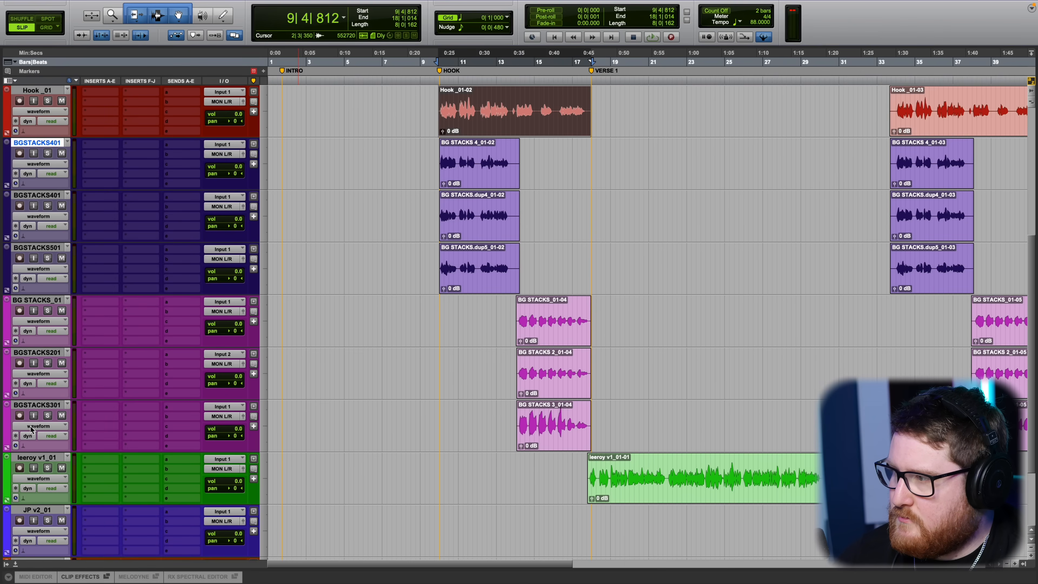
left_click(56, 407, "shift")
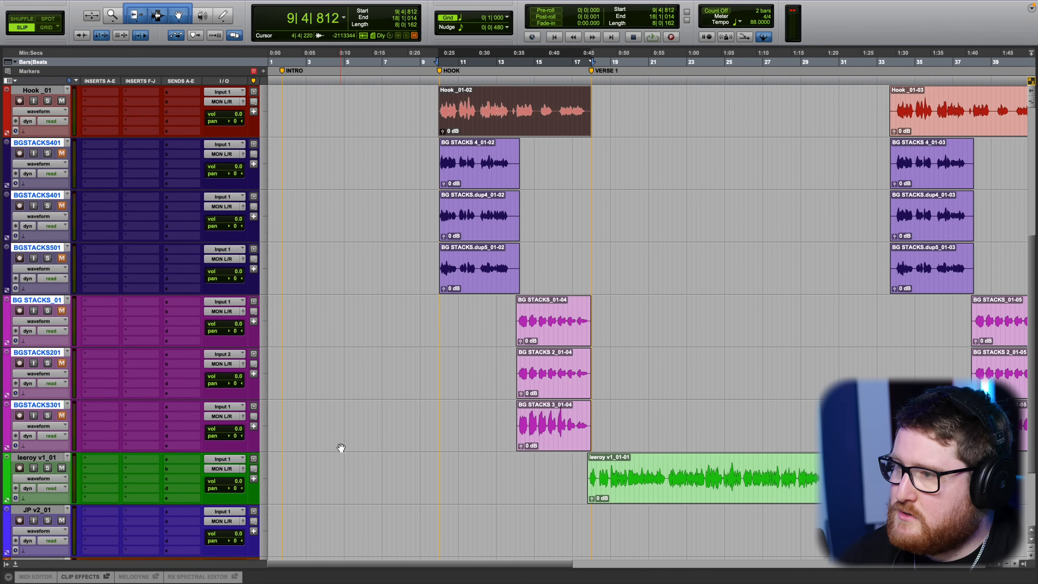
Play the first Hook clip from the HOOK marker against the beat to judge the lead vocal's level, then stop playback.
scroll(340, 448, "up", 5)
scroll(380, 429, "up", 3)
left_click(603, 373)
left_click(563, 295)
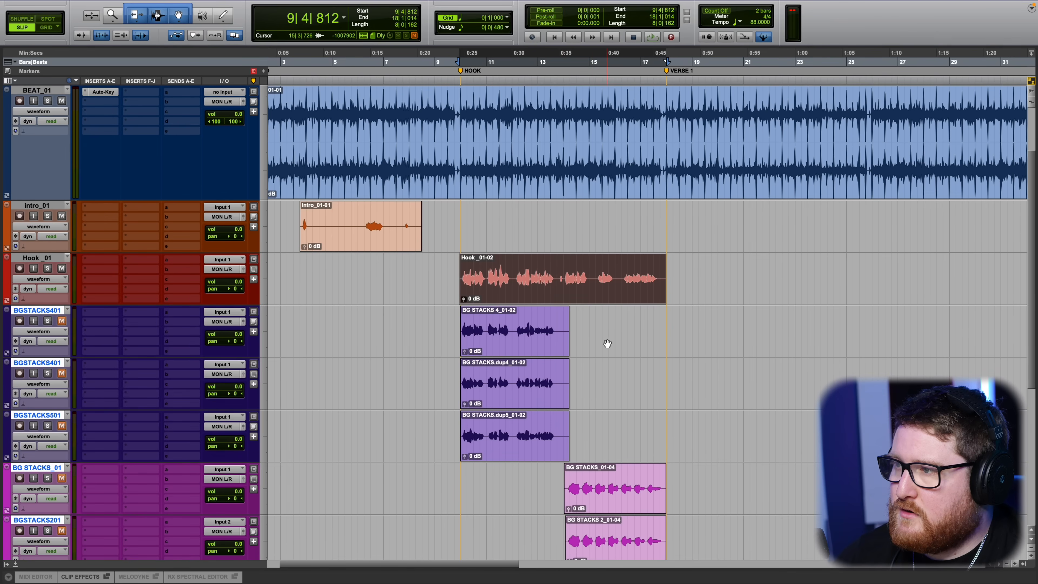
scroll(607, 343, "down", 3)
scroll(608, 343, "left", 2)
left_click(491, 62)
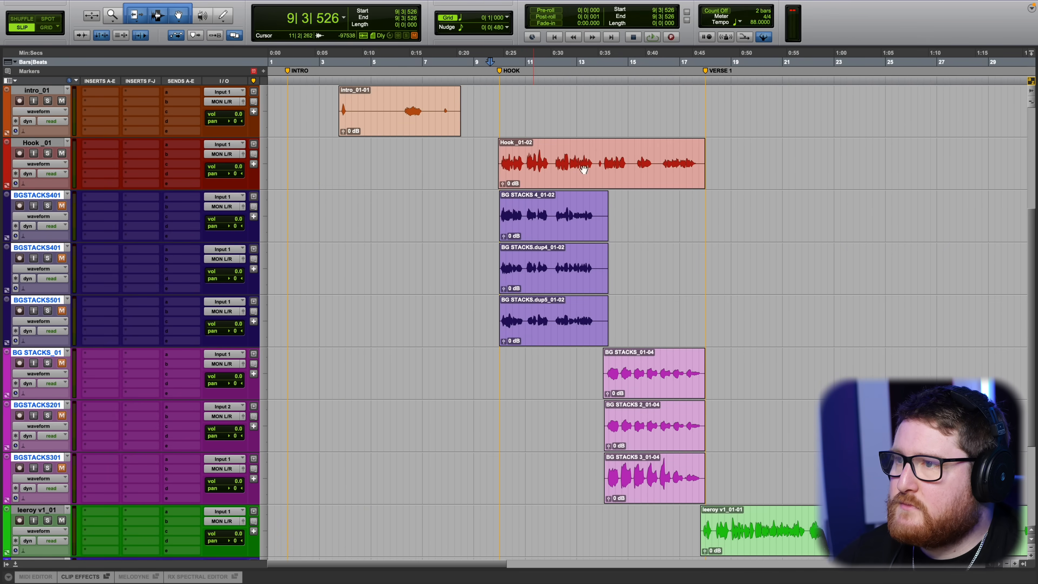
left_click(611, 183)
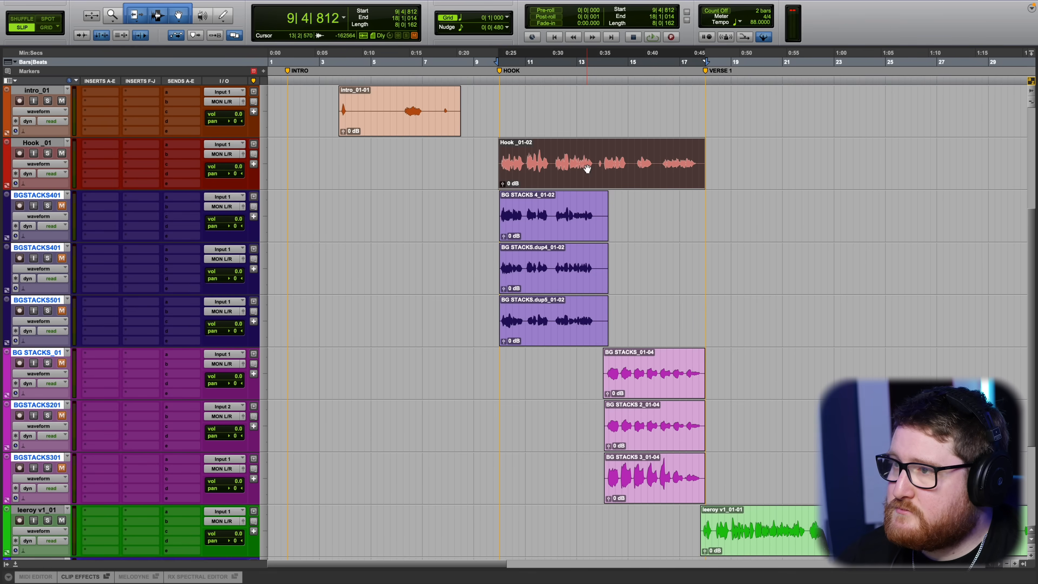
key("space")
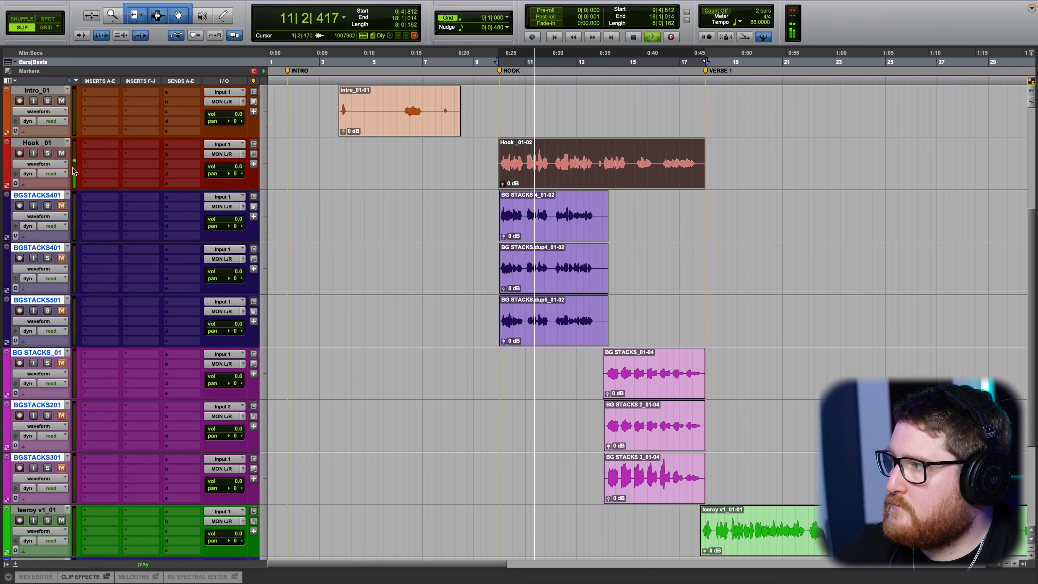
key("space")
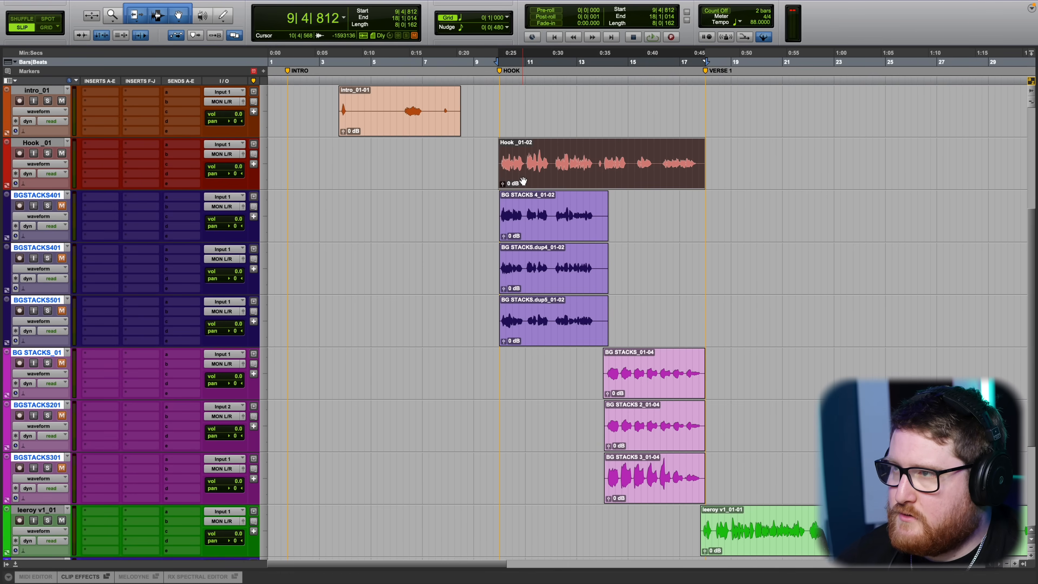
Raise the clip gain of the whole first Hook clip in stages while the hook plays with the beat.
scroll(557, 181, "up", 3)
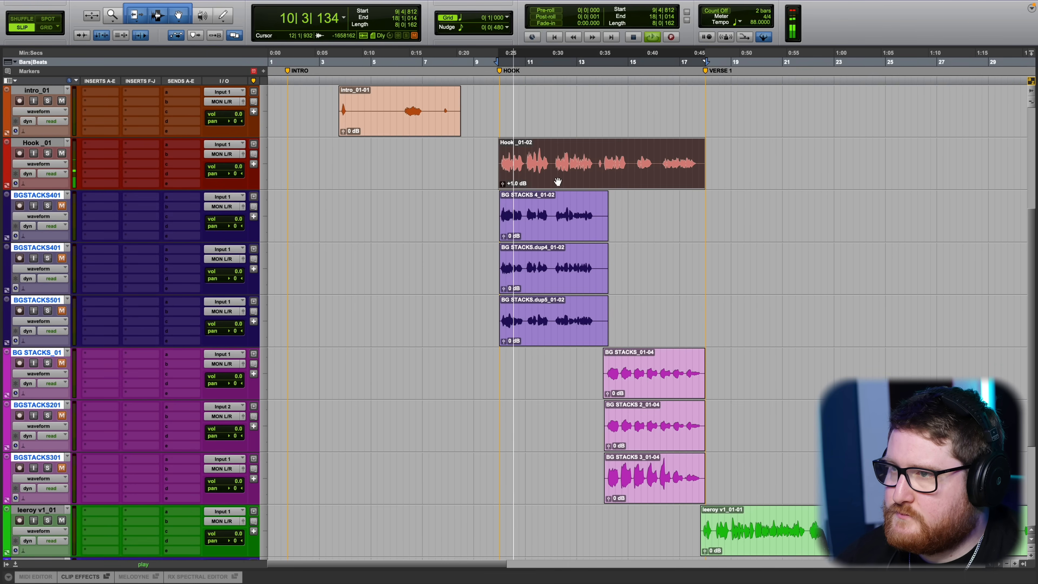
left_click_drag(716, 174, 595, 175)
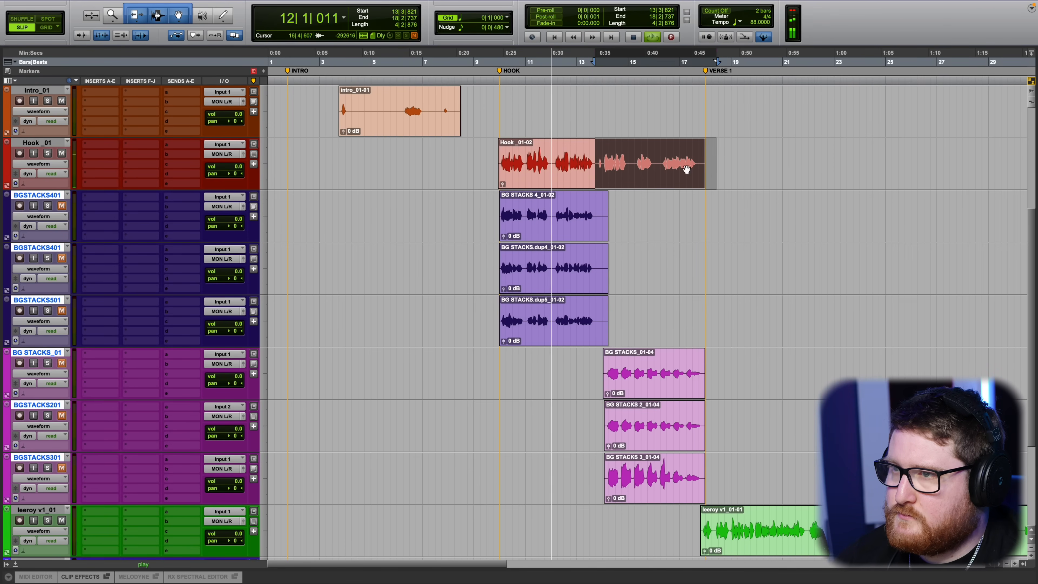
left_click_drag(655, 159, 455, 167)
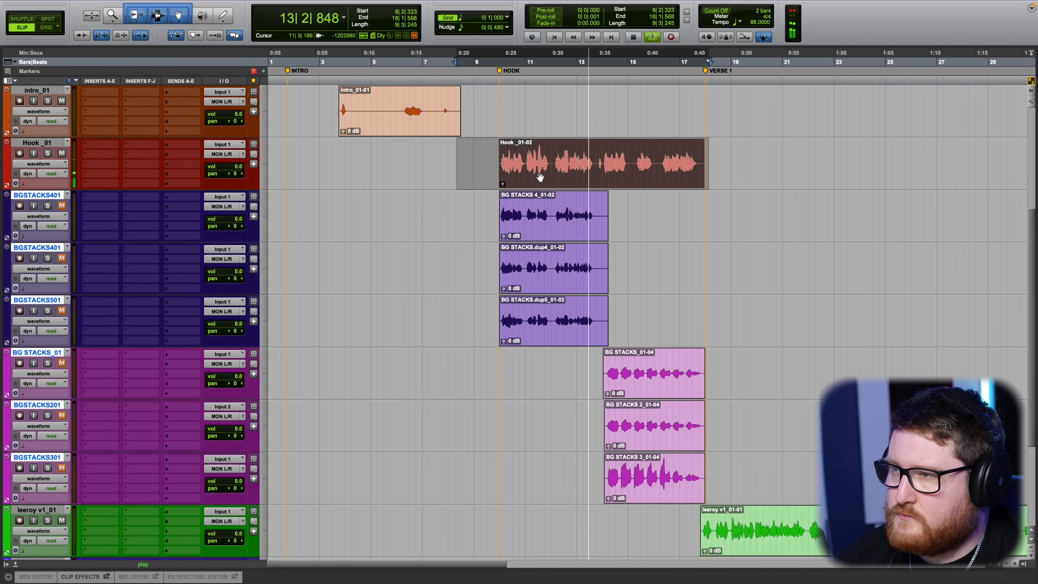
left_click(633, 197)
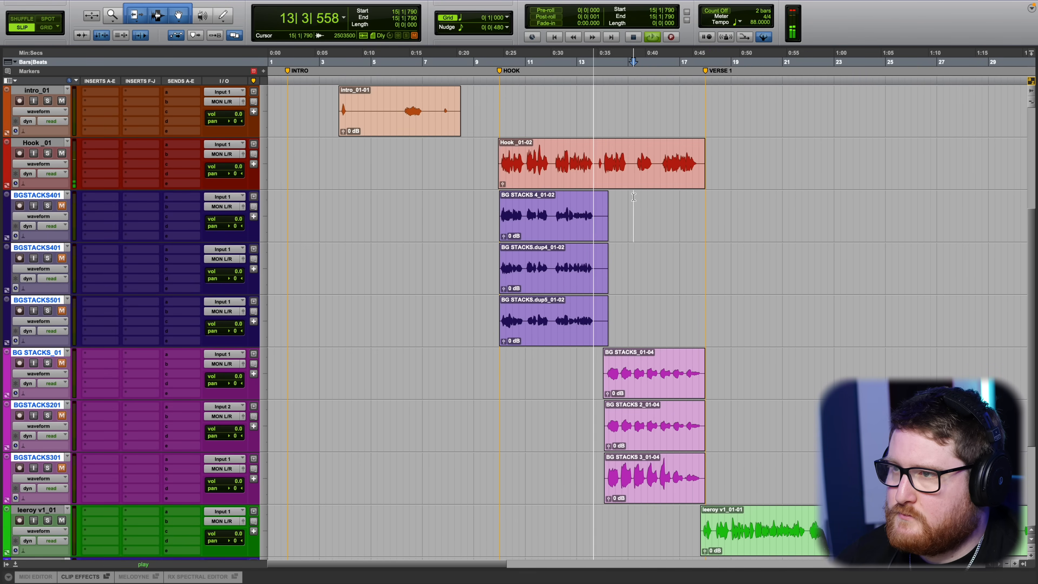
left_click(614, 177)
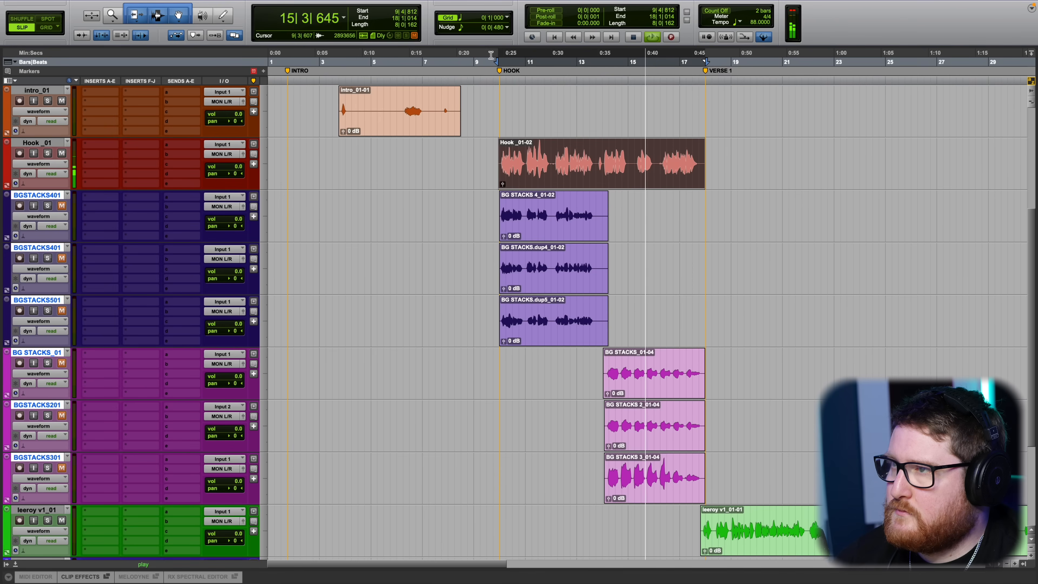
Replay the hook from bar 10 with the beat, checking the vocal's level and its phrases around bars 15 and 17.
left_click(497, 87)
left_click_drag(628, 155, 656, 155)
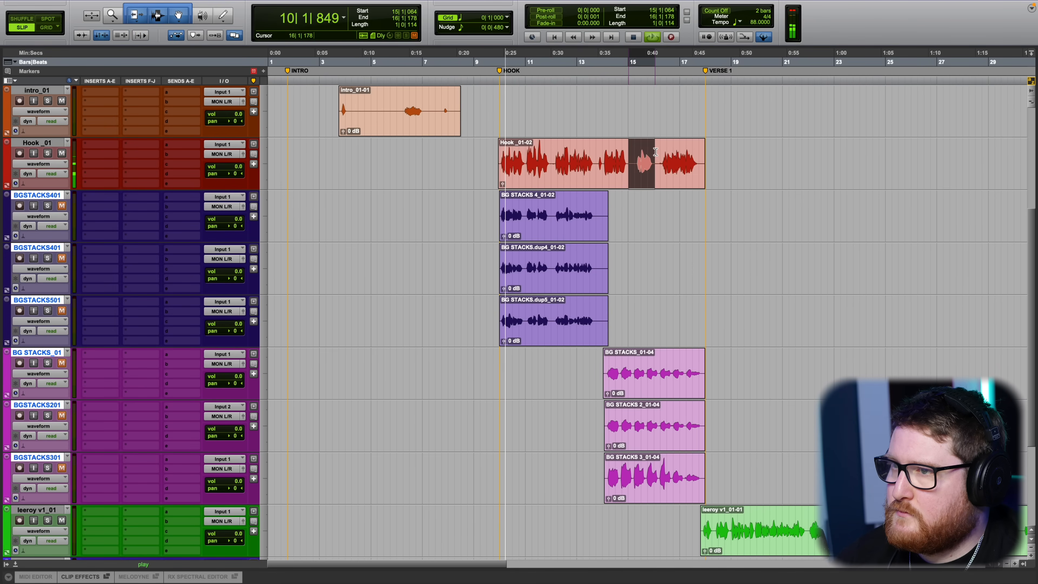
left_click(642, 160)
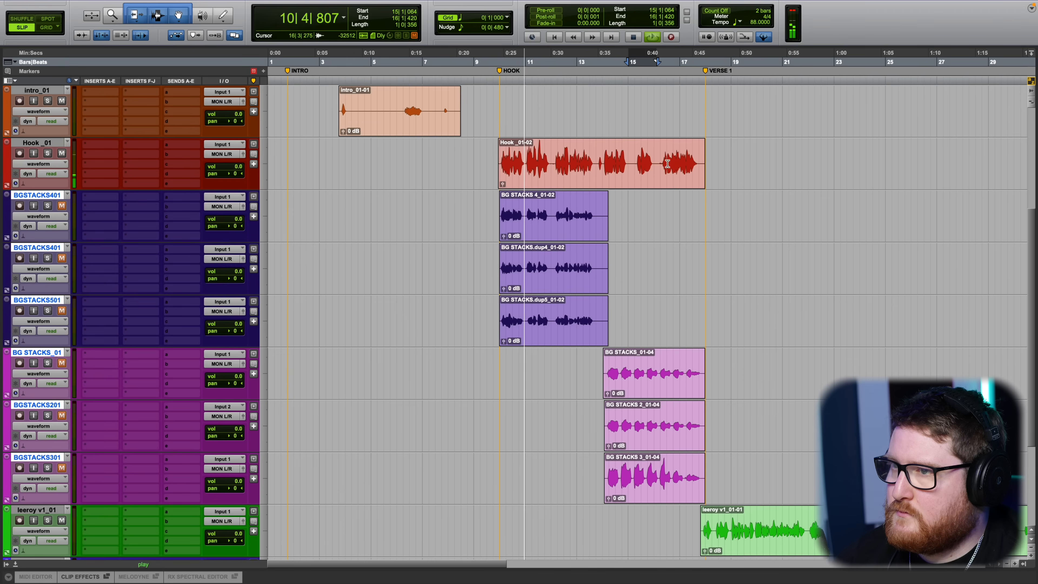
left_click_drag(720, 152, 664, 153)
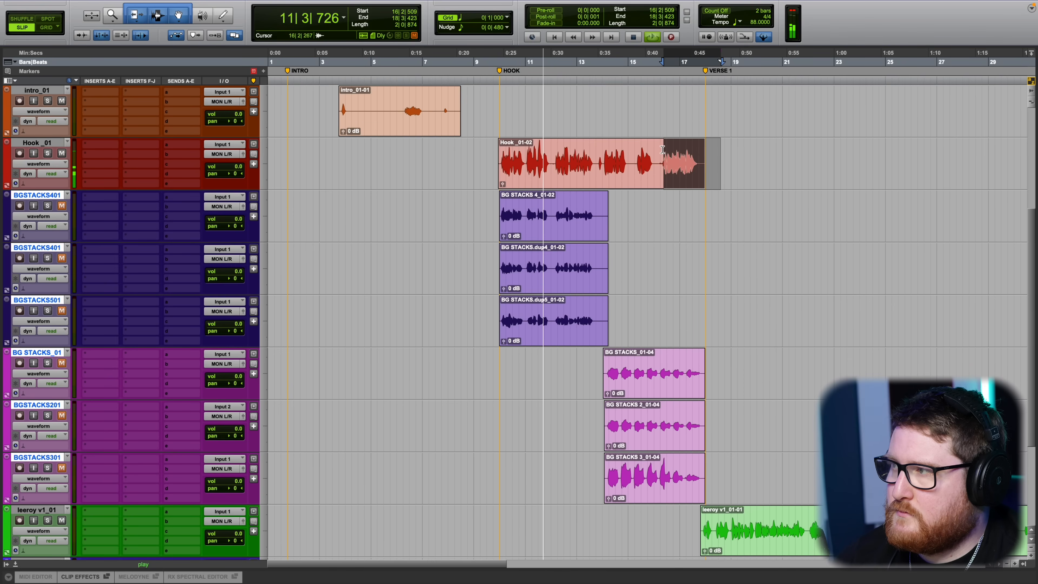
left_click(672, 181)
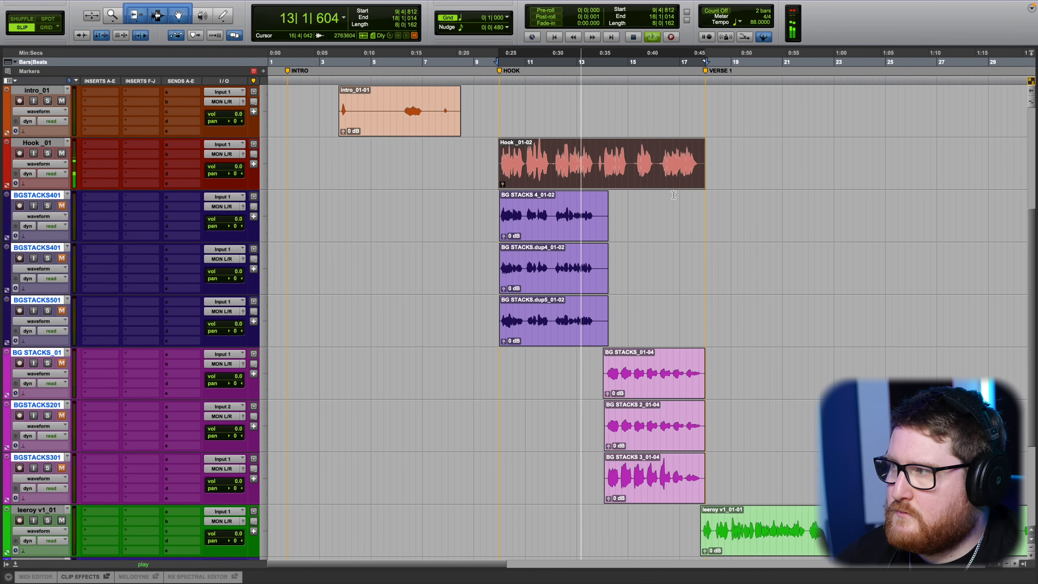
left_click(674, 196)
scroll(654, 219, "up", 5)
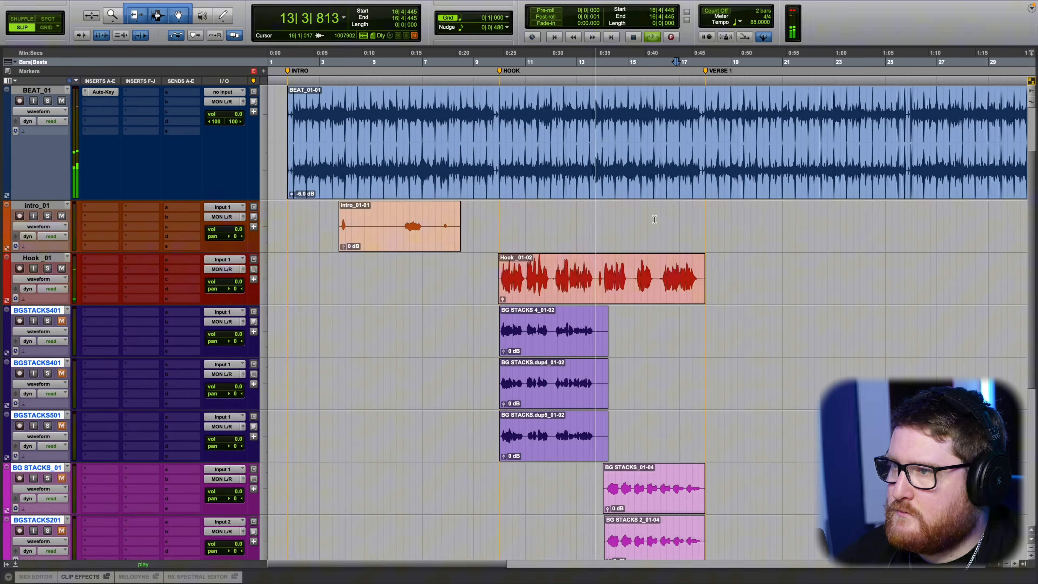
left_click(626, 295)
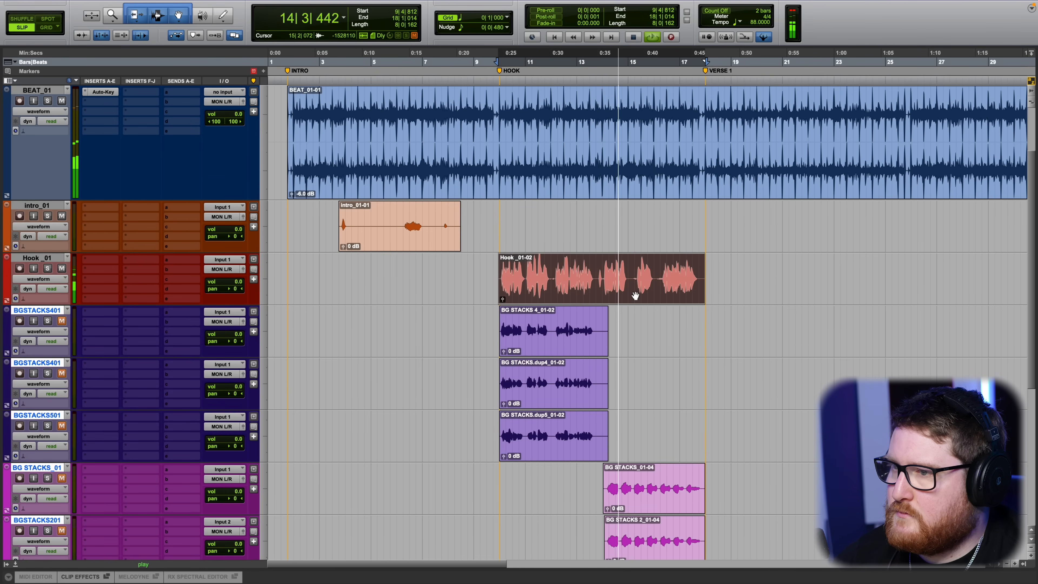
left_click(722, 302)
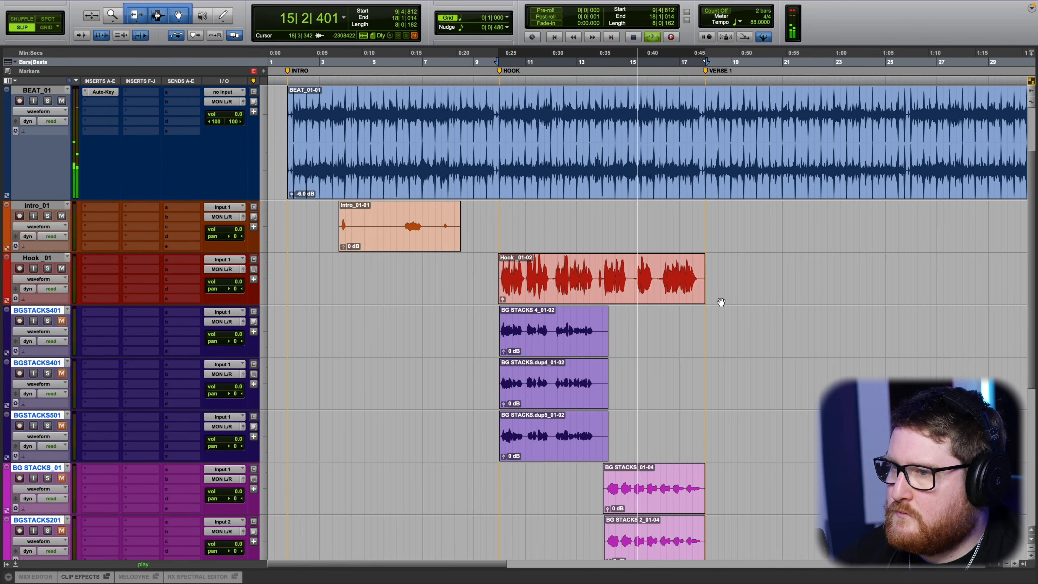
Raise the leeroy v1 verse clip's gain to +5.0 dB while playback runs into verse 1.
scroll(718, 303, "down", 5)
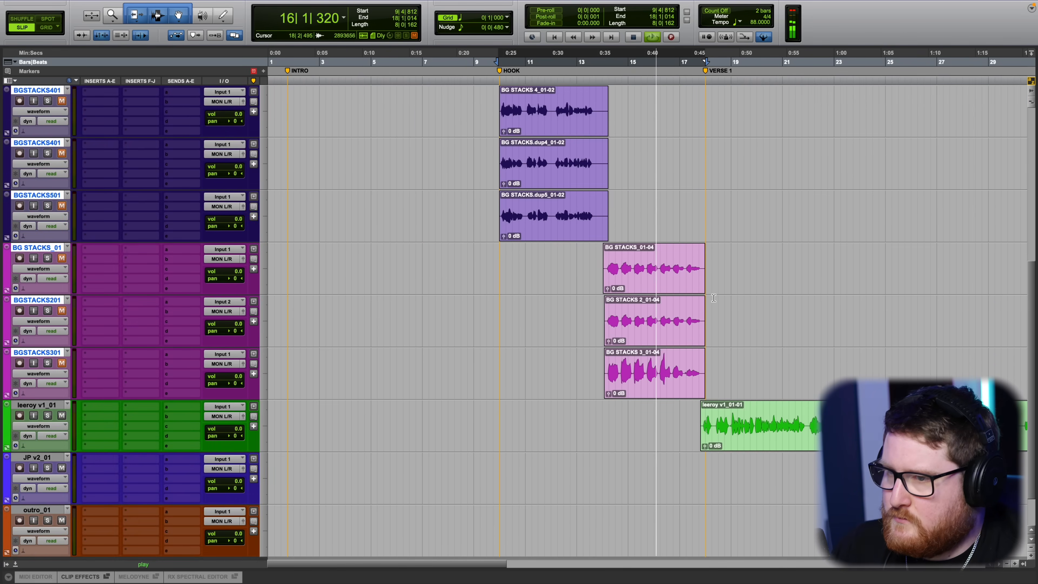
scroll(637, 451, "right", 8)
left_click(637, 450)
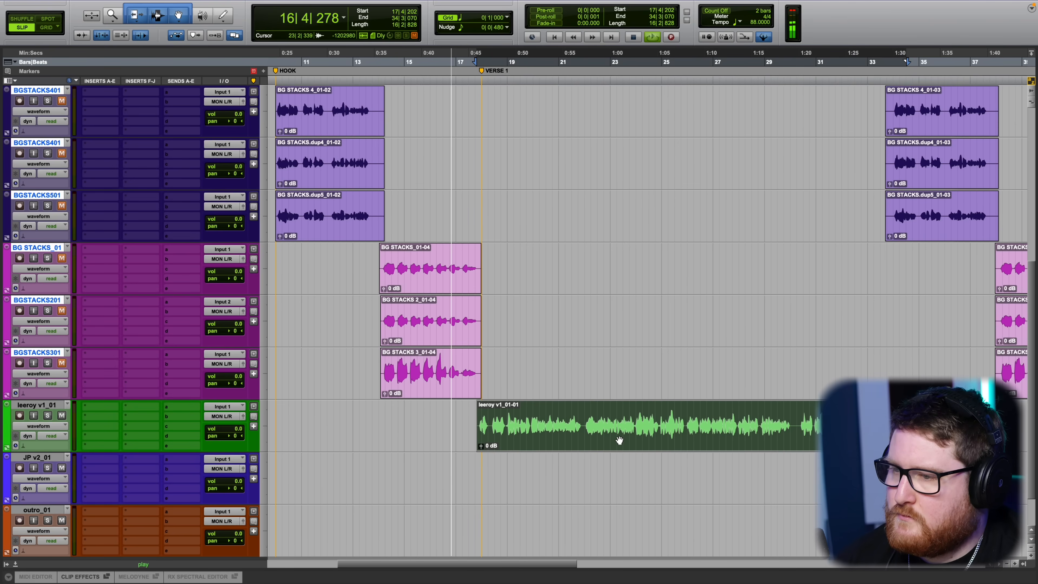
key("ctrl+shift+Up")
key("ctrl+shift+Up")
key("ctrl+shift+Up")
key("ctrl+shift+Up")
key("ctrl+shift+Up")
key("ctrl+shift+Up")
key("ctrl+shift+Up")
key("ctrl+shift+Up")
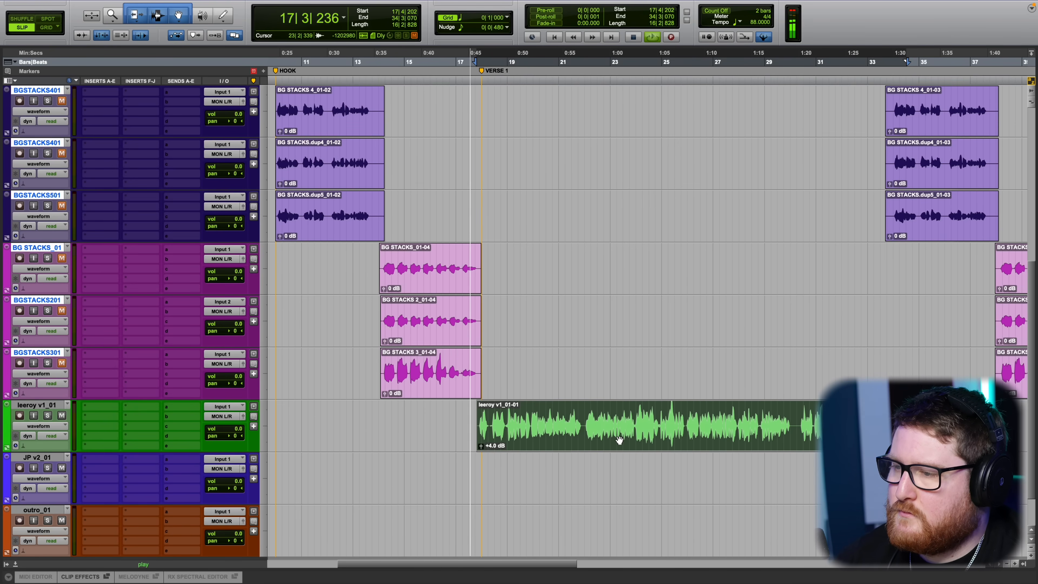
scroll(619, 439, "up", 2)
scroll(618, 439, "down", 2)
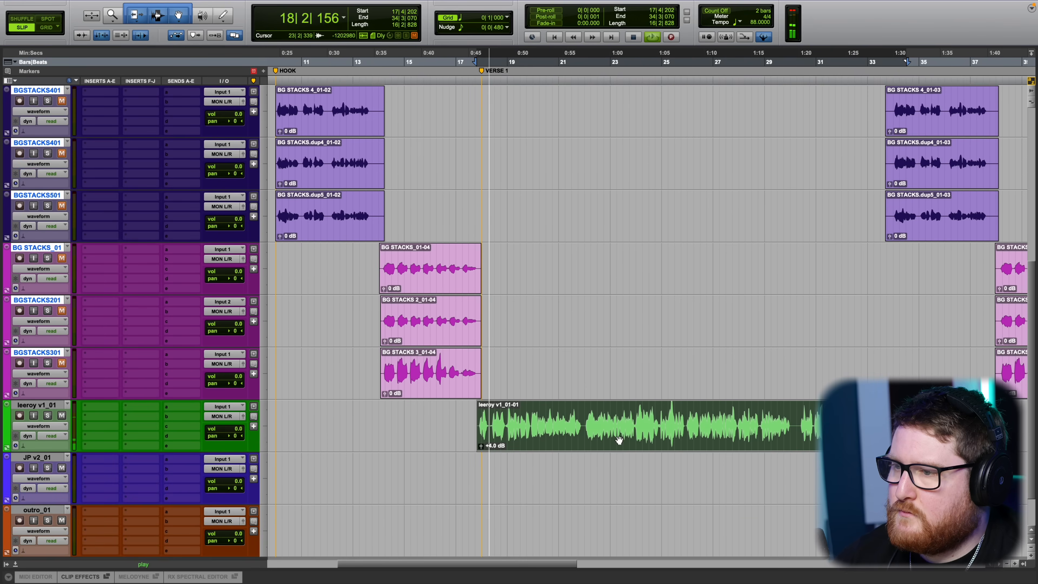
key("ctrl+shift+Up")
key("ctrl+shift+Up")
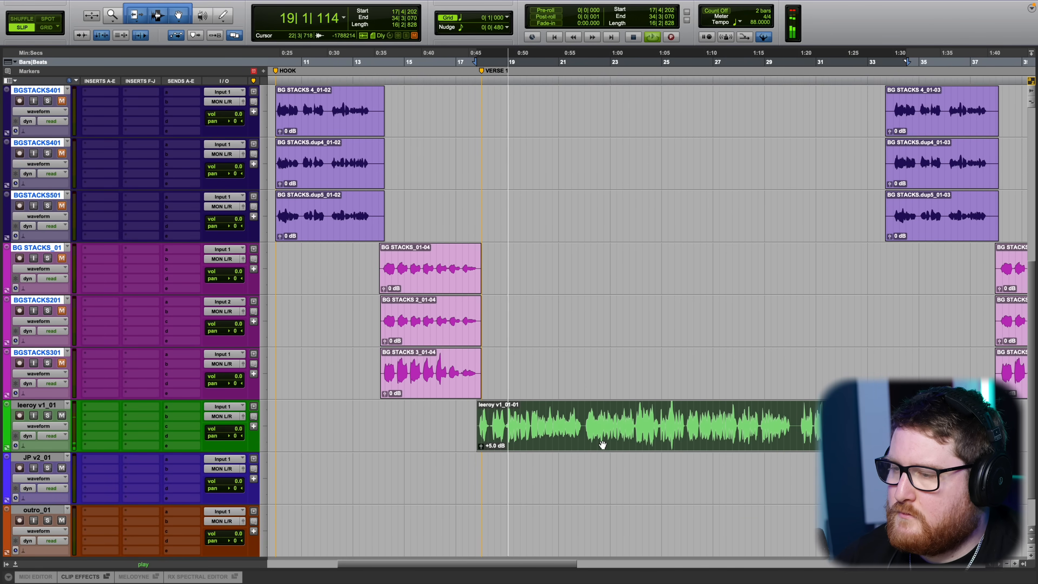
Raise the clip gain of the green verse 1 vocal clip to +7.0 dB during playback.
key("ctrl+shift+Up")
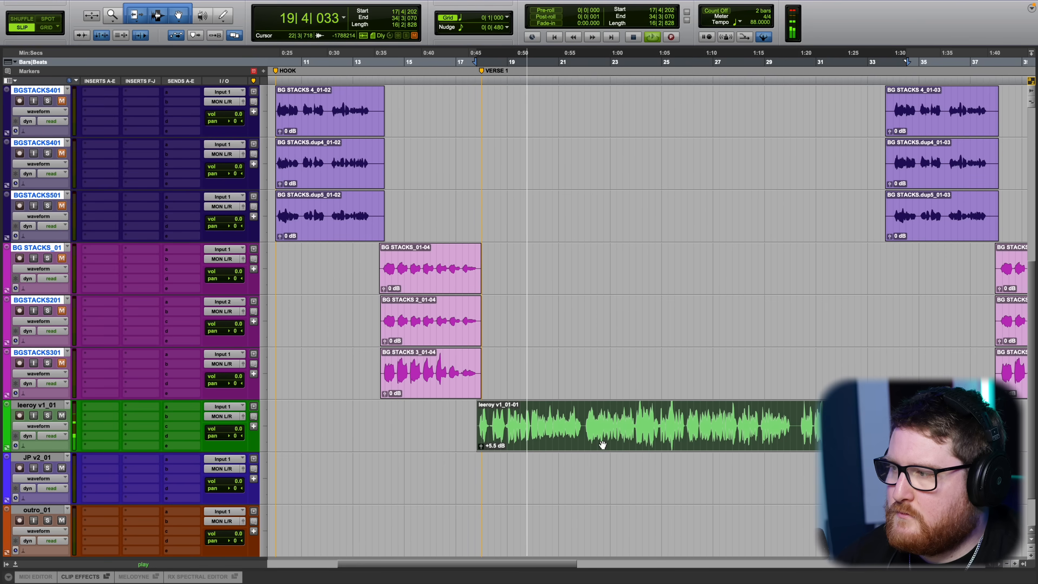
key("ctrl+shift+Up")
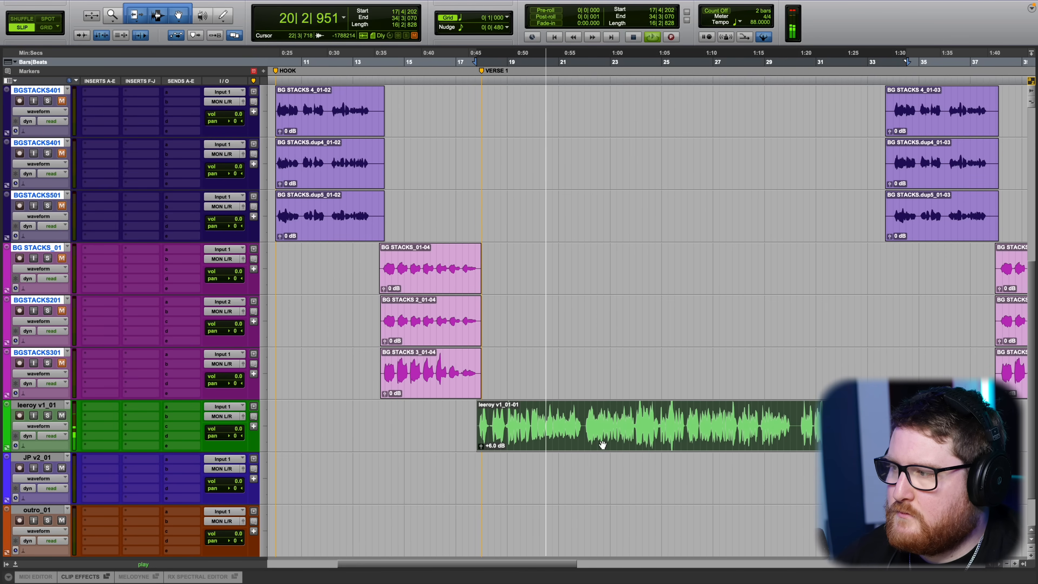
key("ctrl+shift+Up")
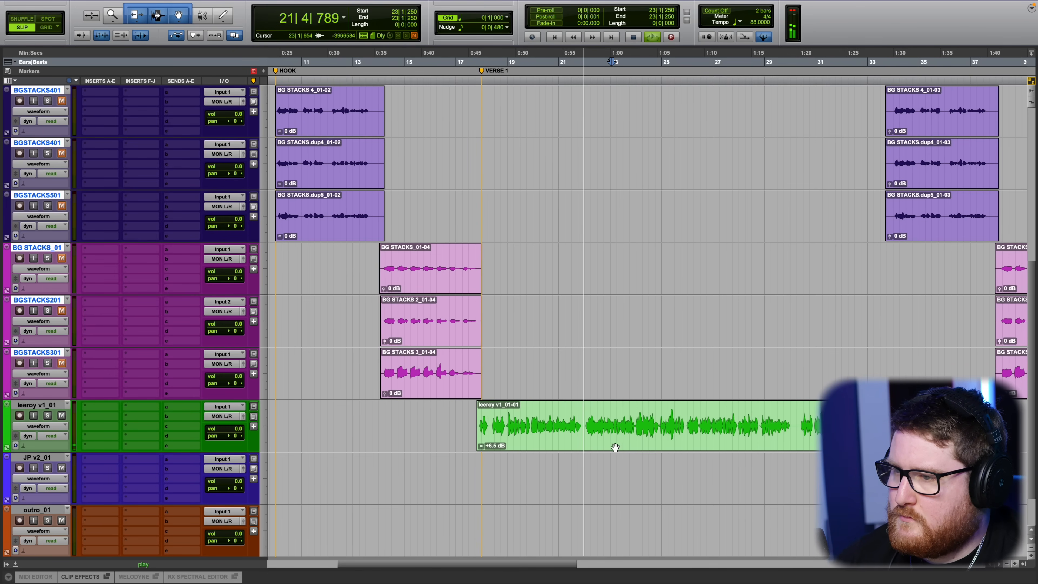
key("ctrl+shift+Up")
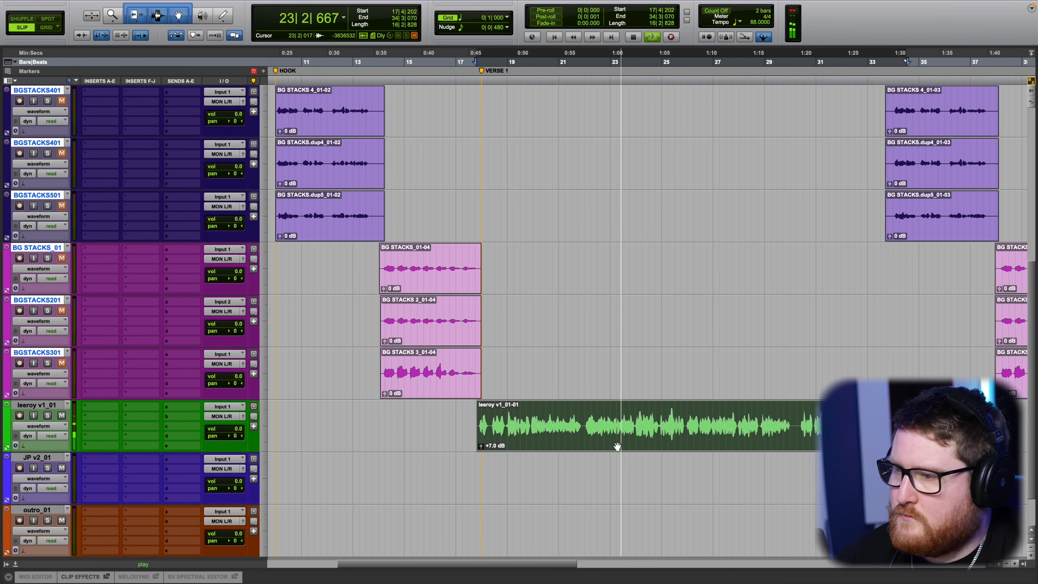
Play the first hook vocal from just before its start to compare its level with the verse.
scroll(617, 446, "left", 5)
scroll(617, 446, "up", 5)
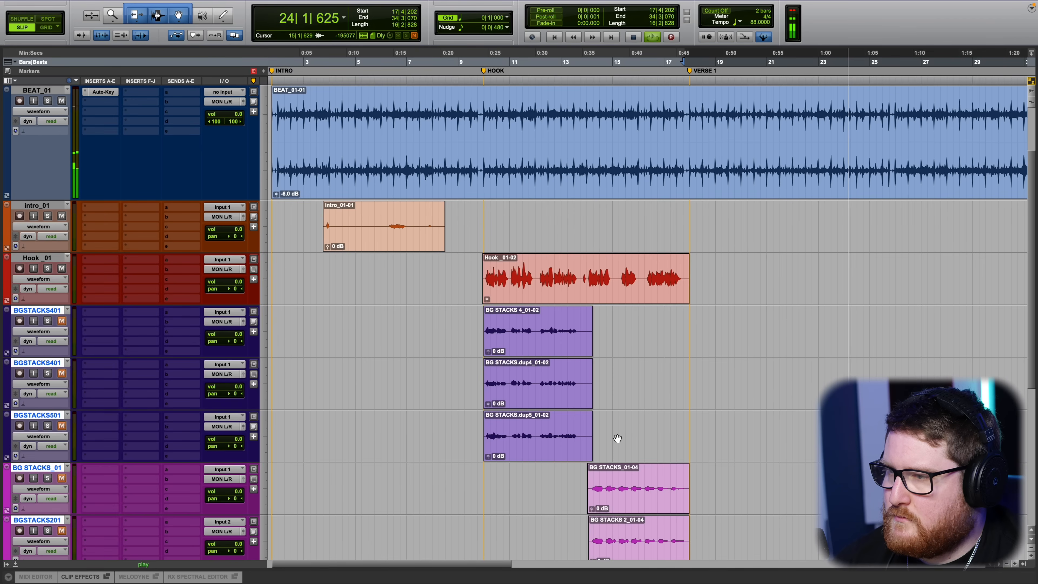
left_click(610, 294)
left_click(477, 62)
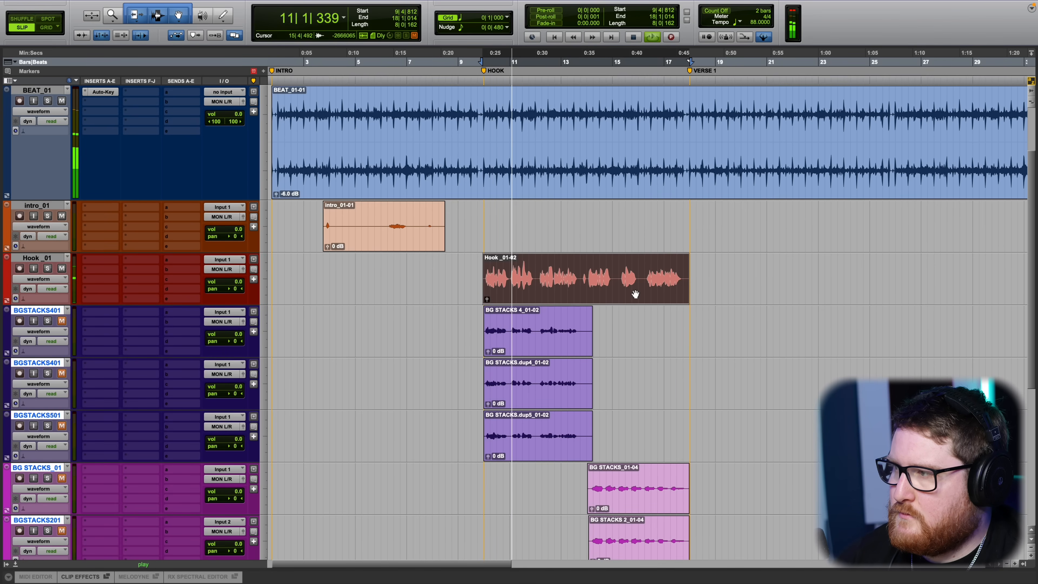
Raise the clip gain of the green verse 1 vocal clip to +8.0 dB.
scroll(686, 395, "down", 5)
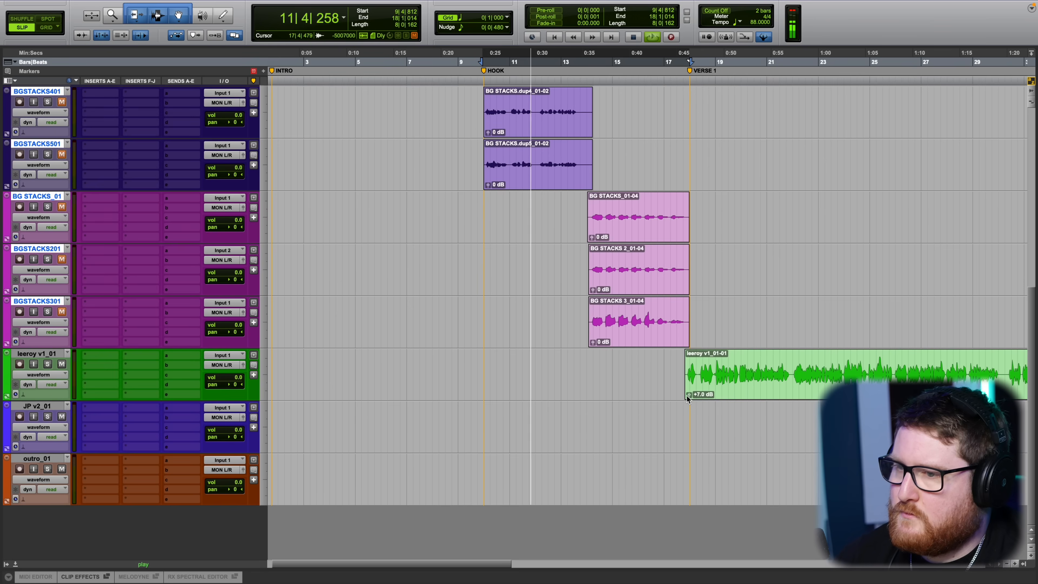
left_click(798, 394)
key("ctrl+shift+Up")
key("ctrl+shift+Up")
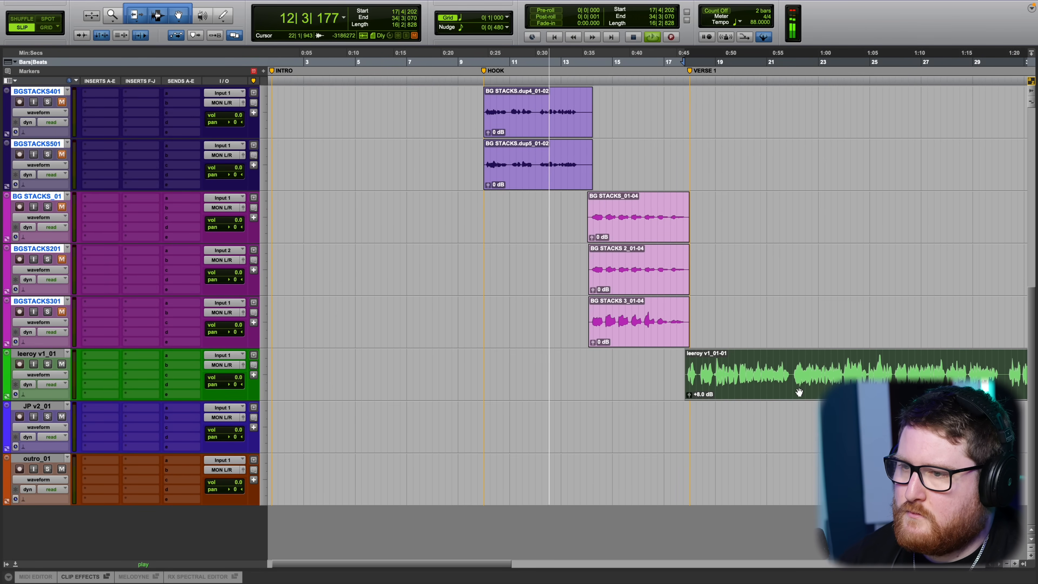
Review the arrangement of hook, stack and verse clips during playback and stop the transport.
key("r")
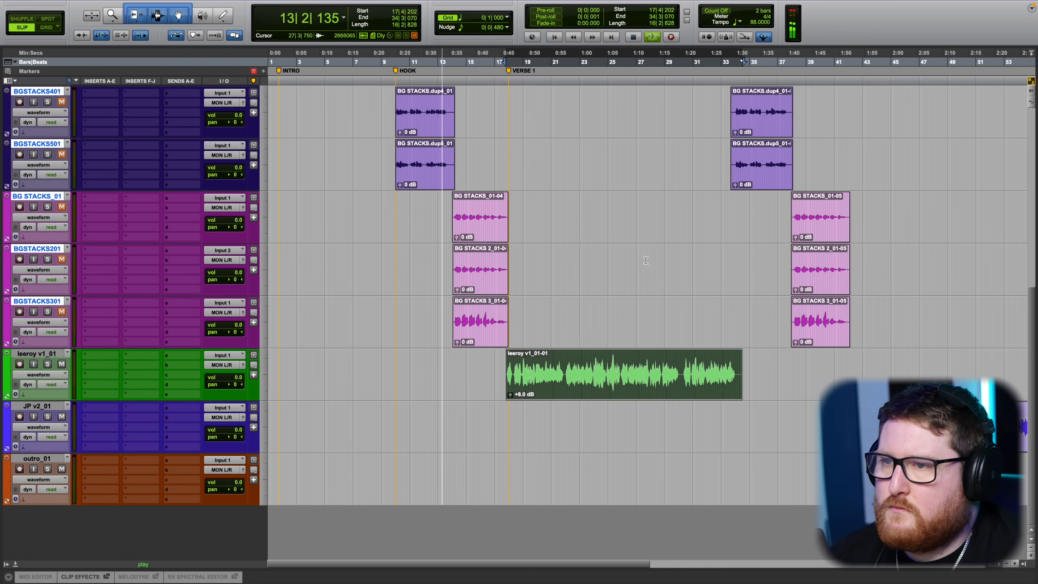
scroll(645, 260, "up", 2)
scroll(644, 263, "up", 1)
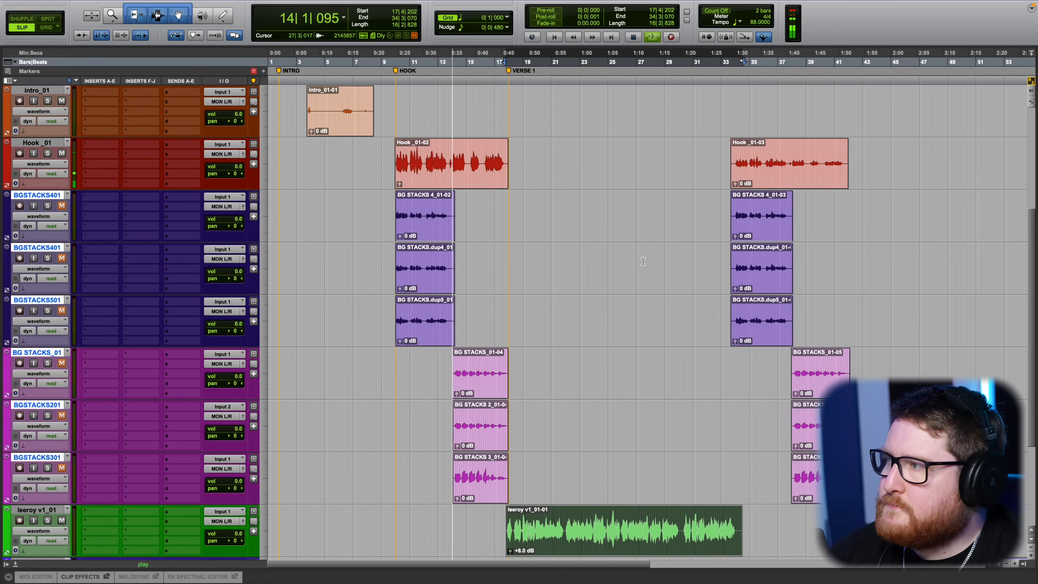
scroll(642, 264, "down", 1)
scroll(640, 265, "up", 1)
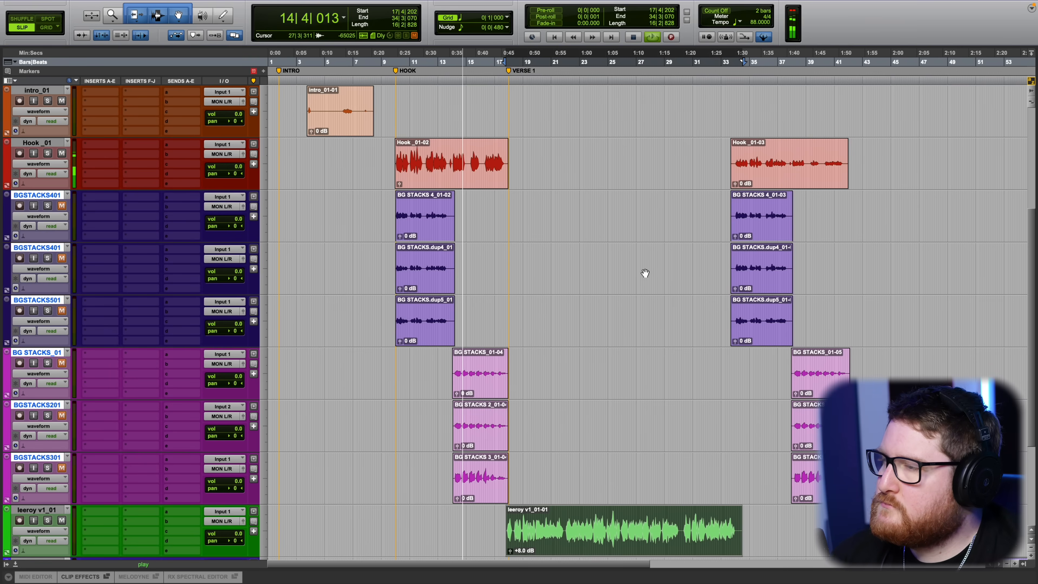
key("space")
Trim the end of the green verse 1 vocal clip back to 34|2|000.
scroll(642, 275, "up", 1)
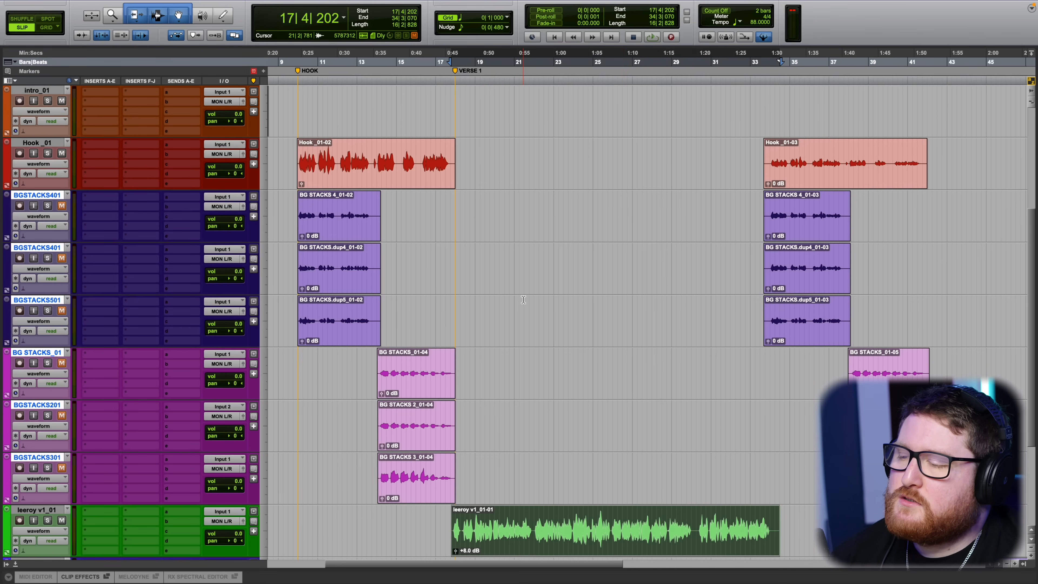
scroll(575, 370, "down", 1)
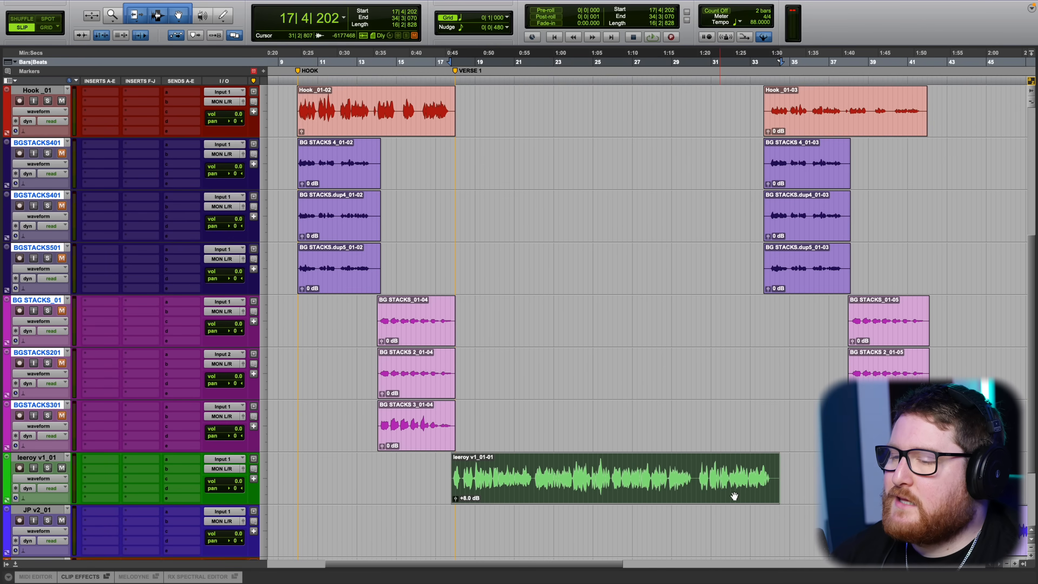
left_click(774, 483)
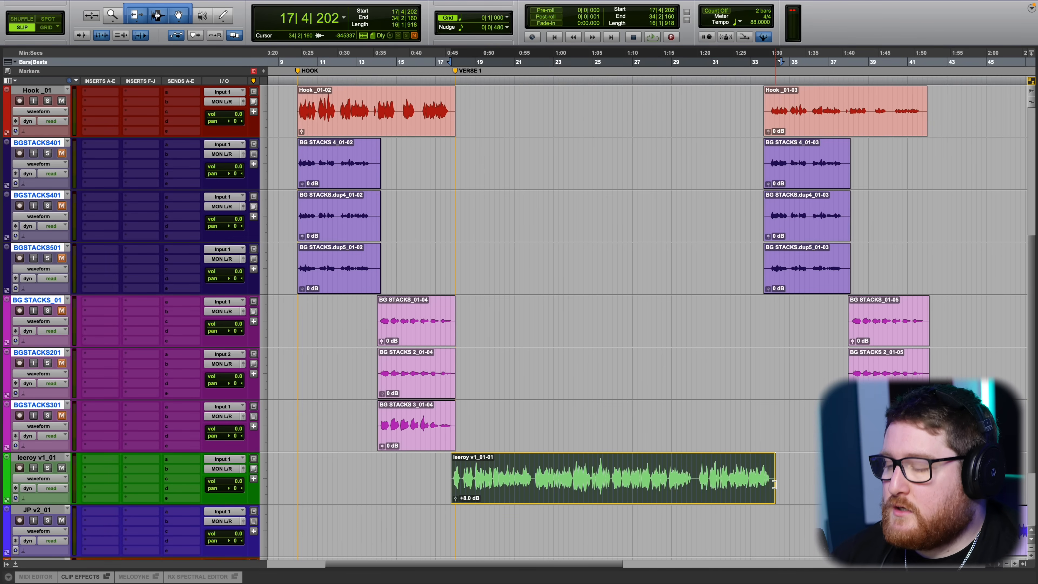
left_click_drag(773, 483, 774, 484)
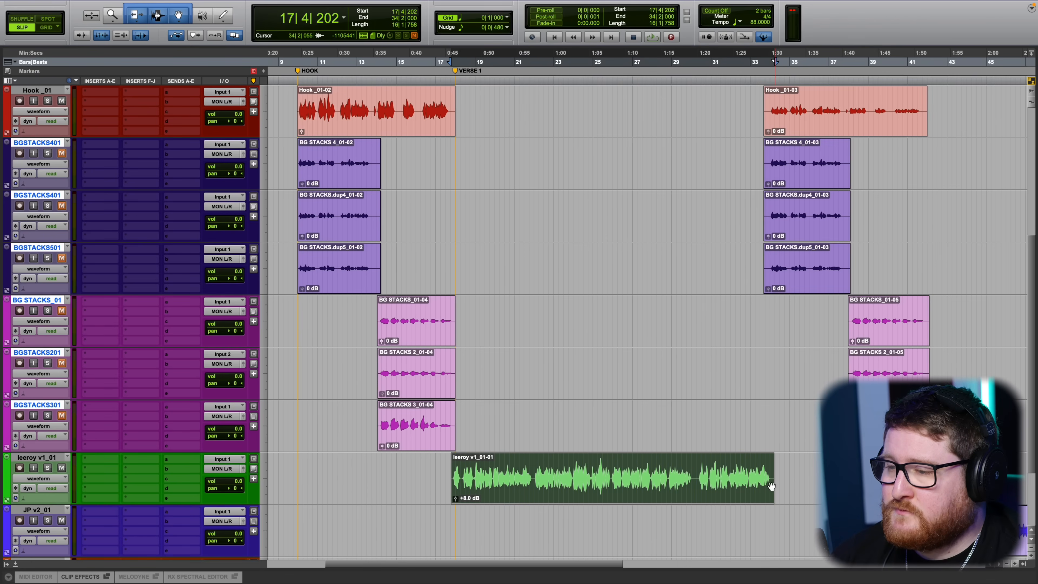
Add short fades at both ends of the intro vocal clip and trim its end to about 8|1|623.
scroll(582, 484, "up", 1)
scroll(562, 447, "left", 3)
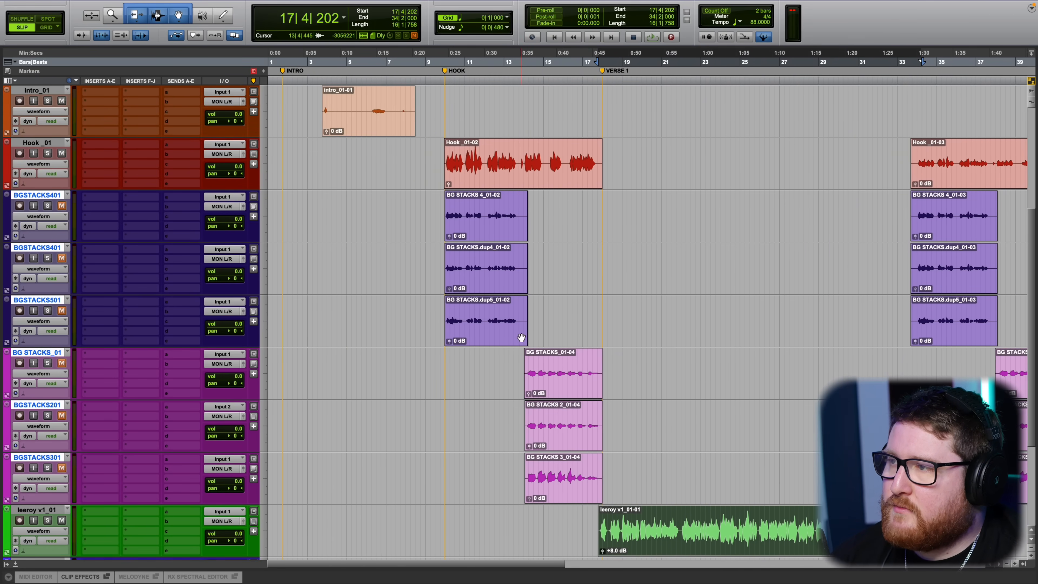
scroll(409, 329, "up", 3)
scroll(456, 339, "up", 3)
scroll(463, 338, "left", 5)
left_click(510, 360)
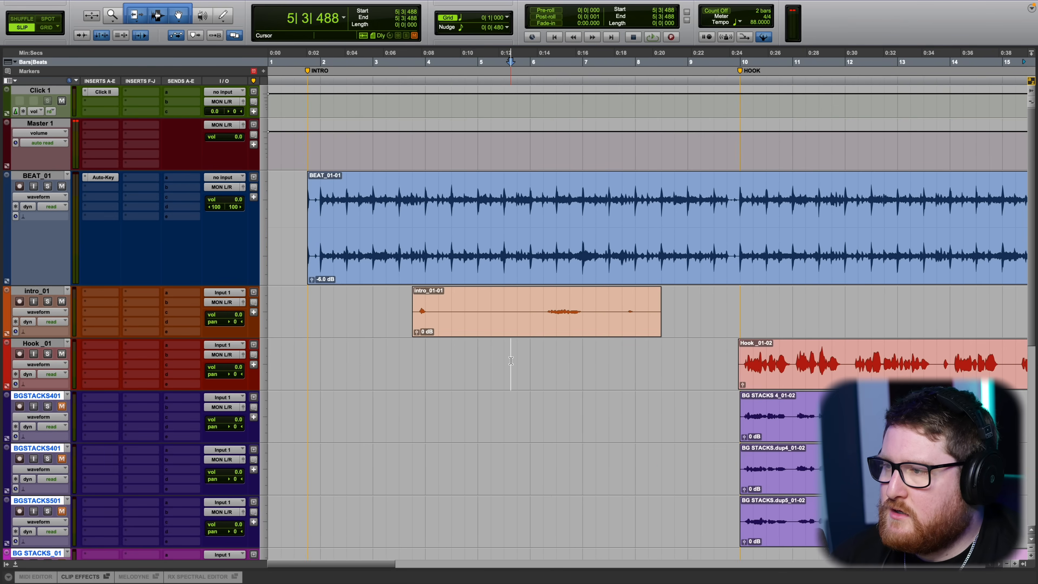
left_click(417, 296)
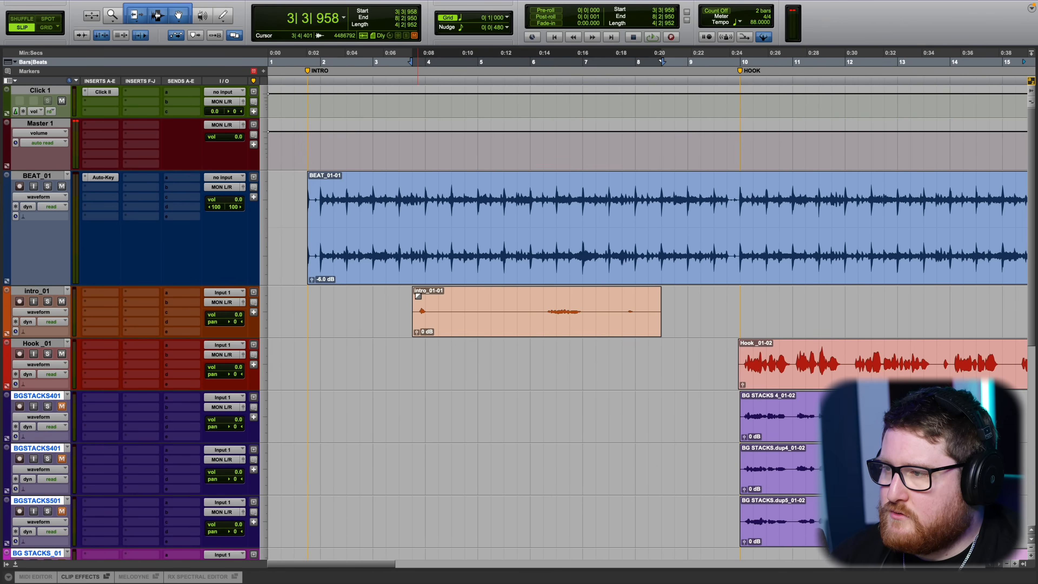
left_click(590, 349)
left_click_drag(655, 306, 641, 321)
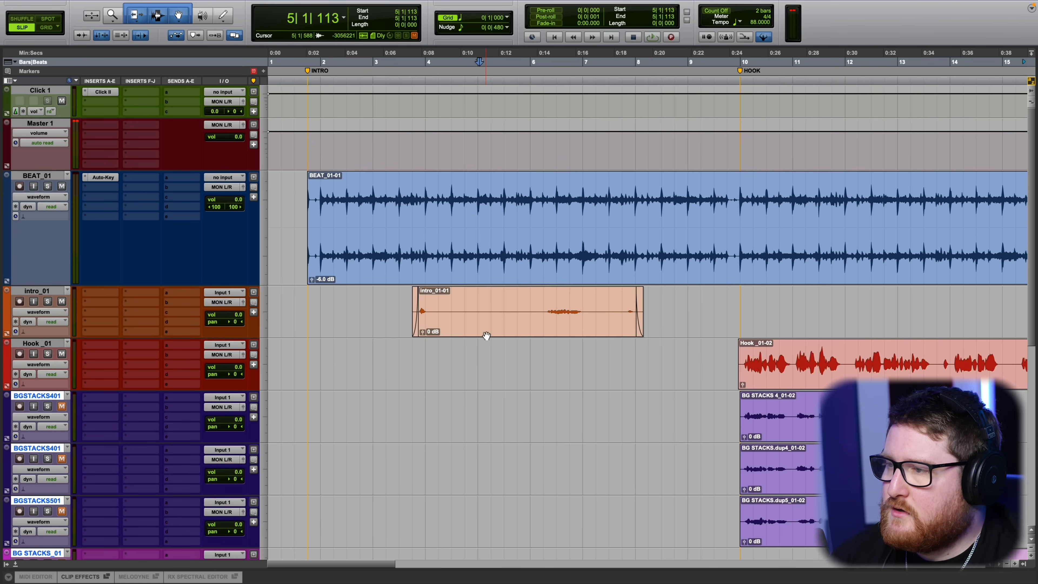
Audition the intro vocal from just before its start and raise its clip gain to +10.0 dB.
left_click(514, 307)
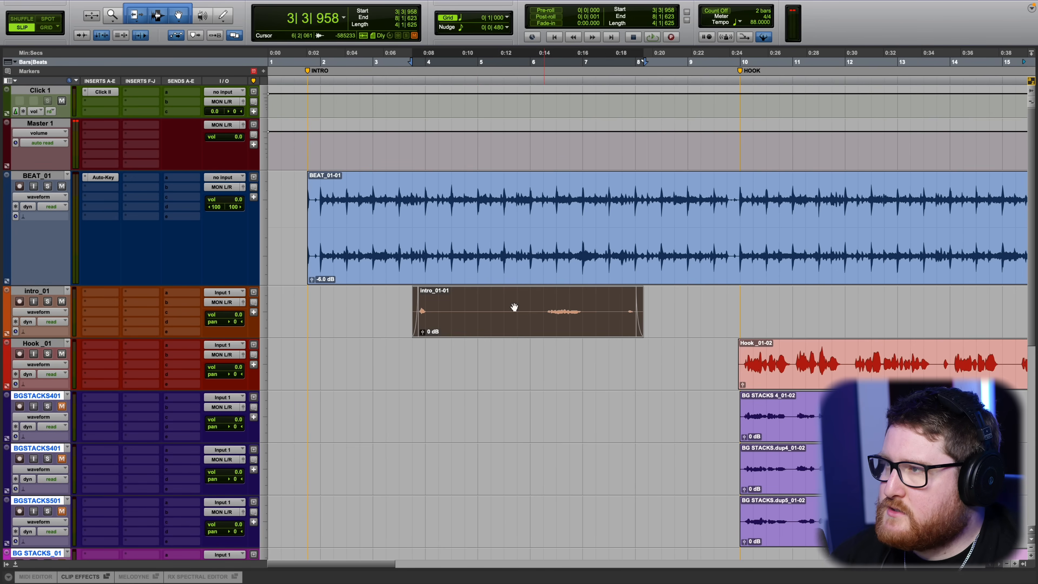
left_click(398, 61)
key("space")
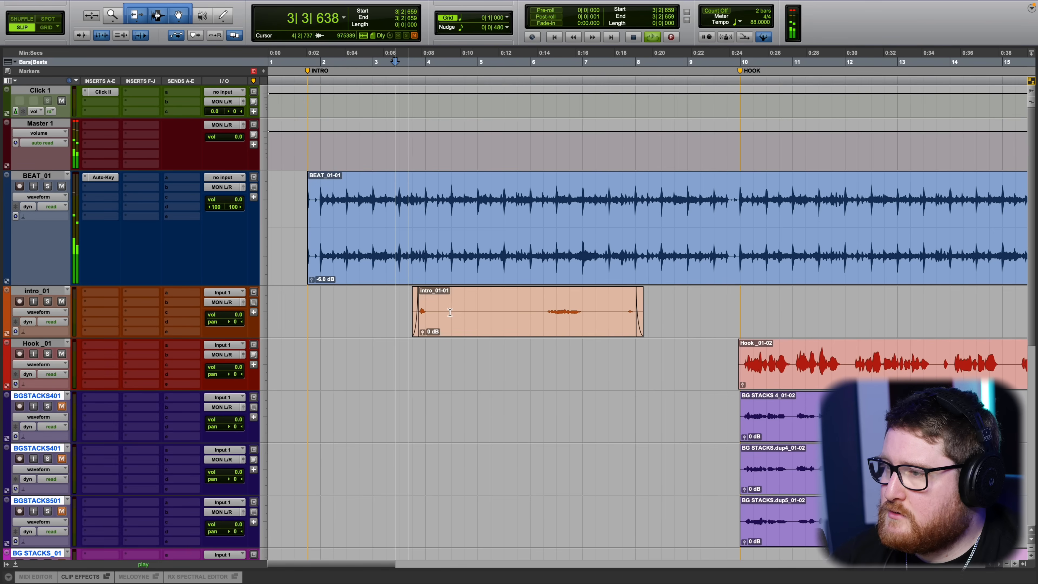
left_click(494, 332)
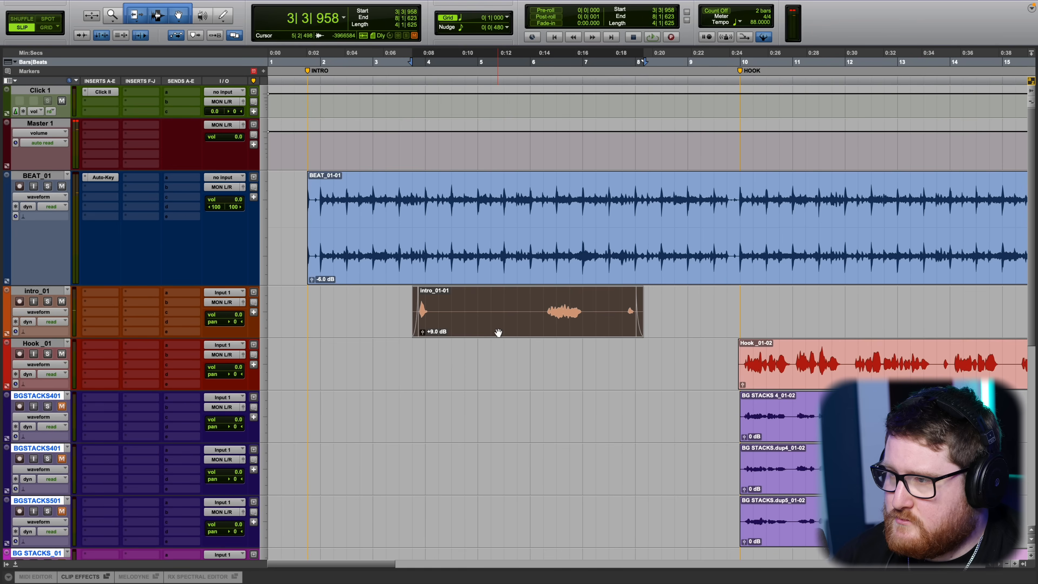
Cut the silent gaps out of the intro vocal clip, keeping only its three phrases.
left_click(481, 352)
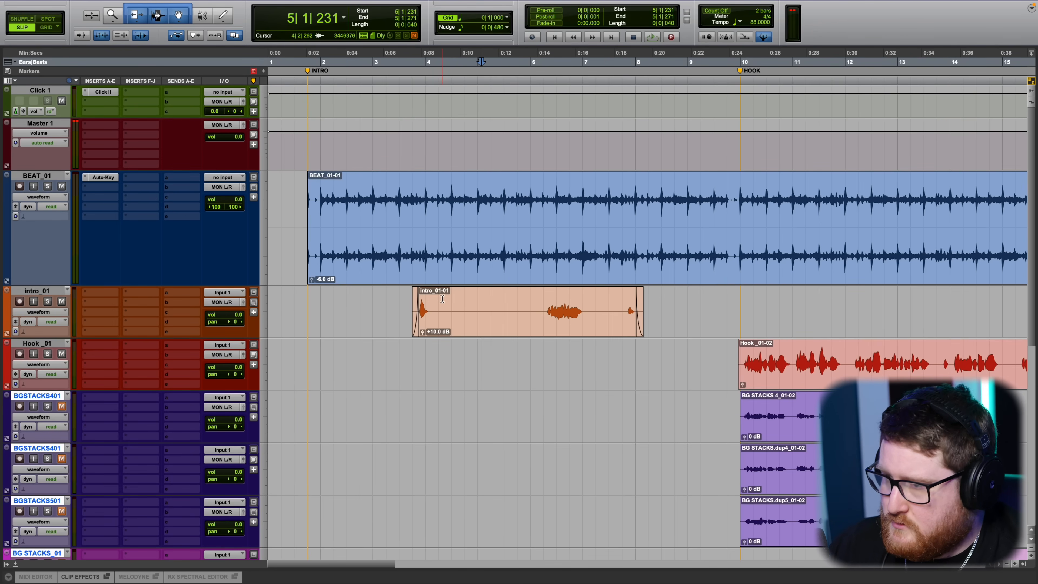
left_click(435, 298)
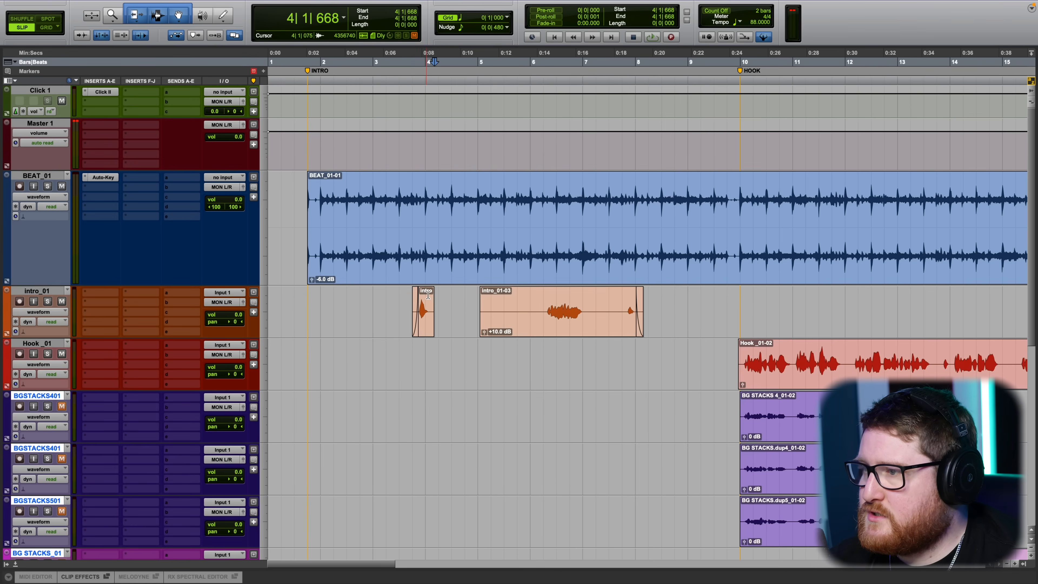
left_click_drag(433, 294, 430, 294)
left_click_drag(441, 302, 582, 293)
key("Delete")
key("Delete")
Add short fades at both ends of the first hook vocal clip and trim its end to about 17|3|960.
scroll(580, 302, "right", 8)
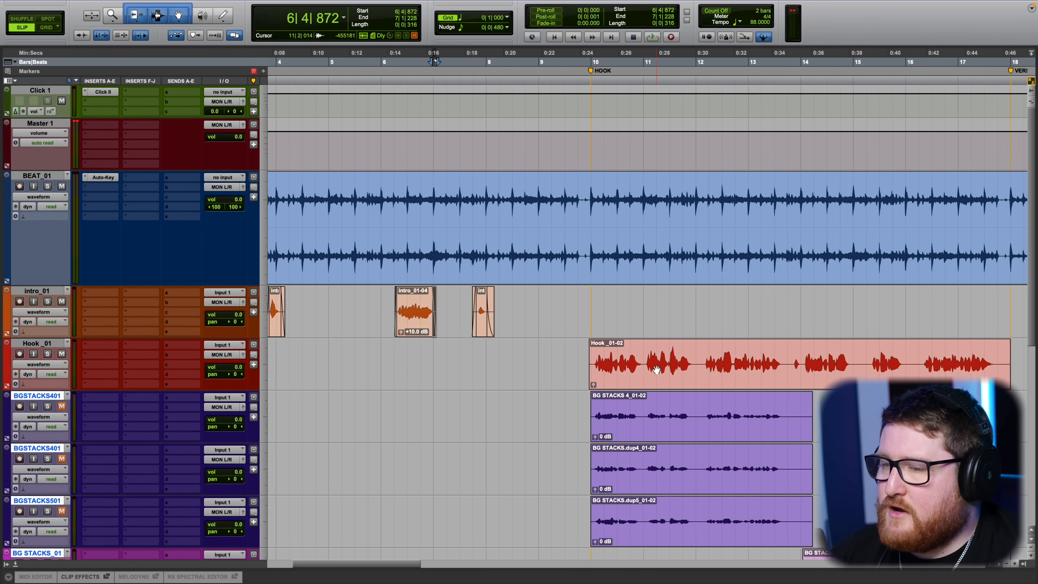
scroll(477, 368, "down", 2)
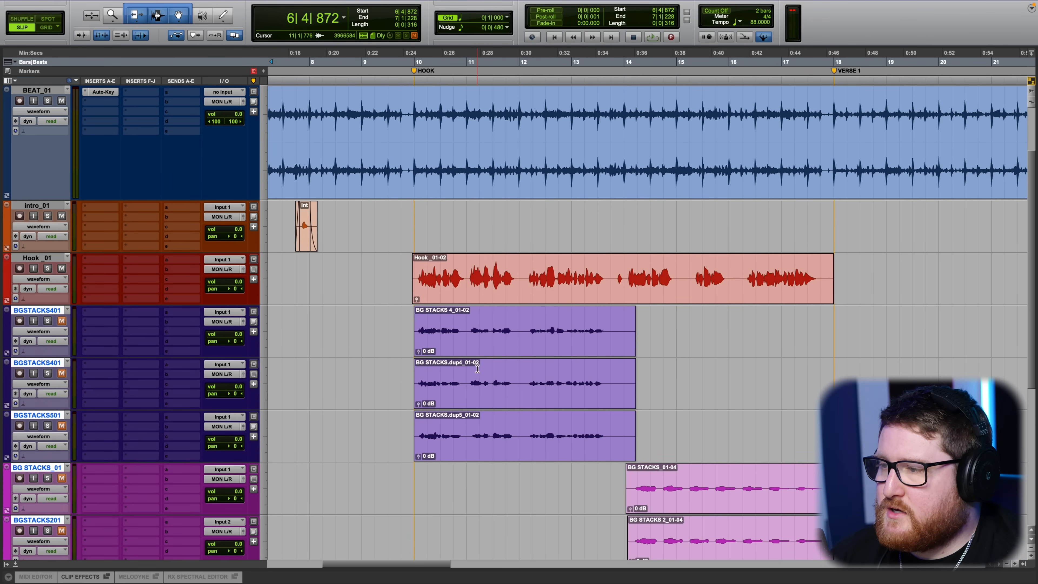
left_click(415, 273)
left_click_drag(416, 262, 418, 262)
left_click_drag(436, 221, 436, 221)
left_click_drag(833, 282, 822, 284)
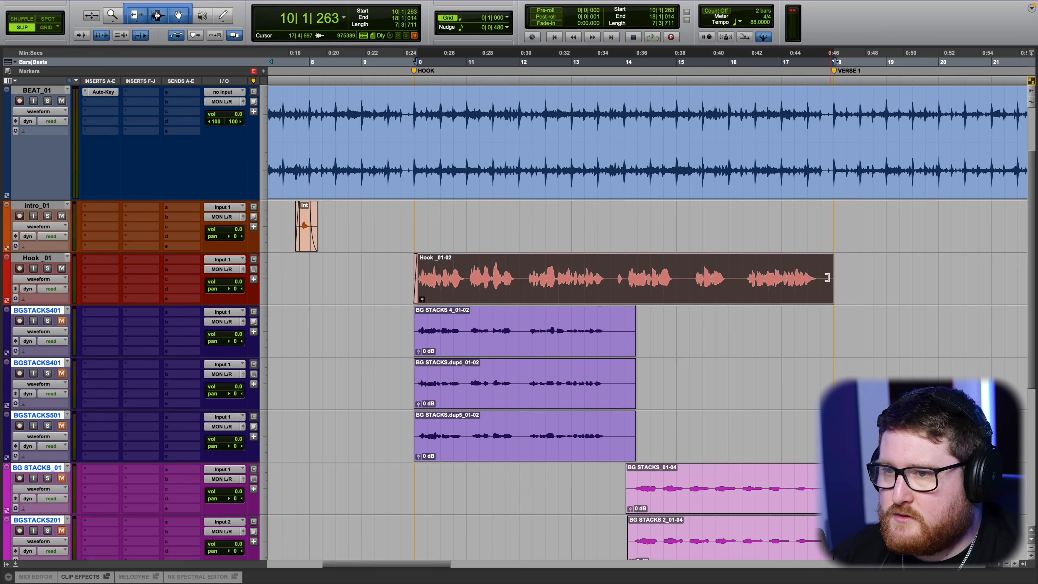
left_click(821, 284)
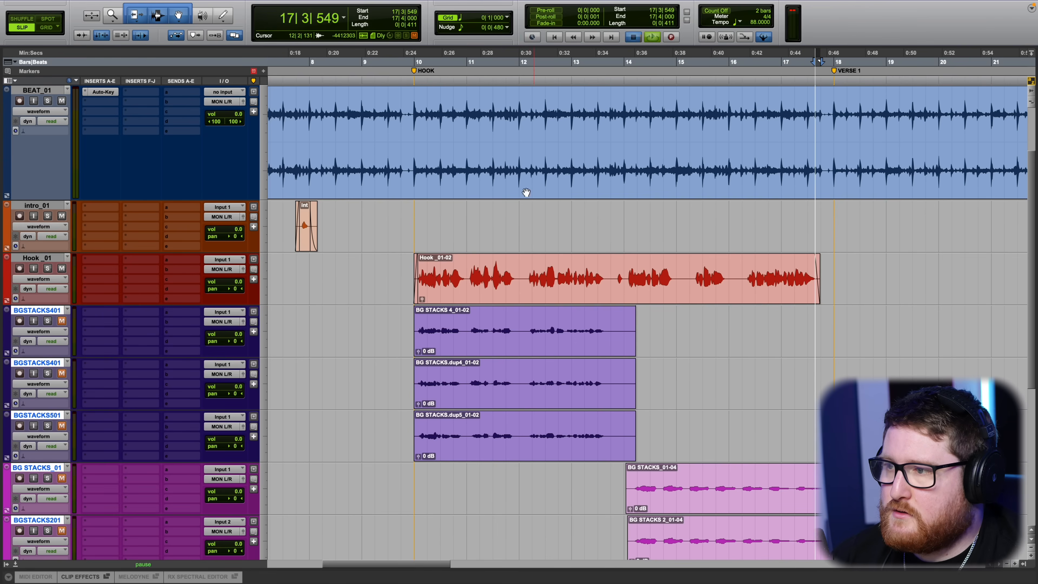
Play the first hook from just before bar 10 to check the edited vocal.
left_click(408, 61)
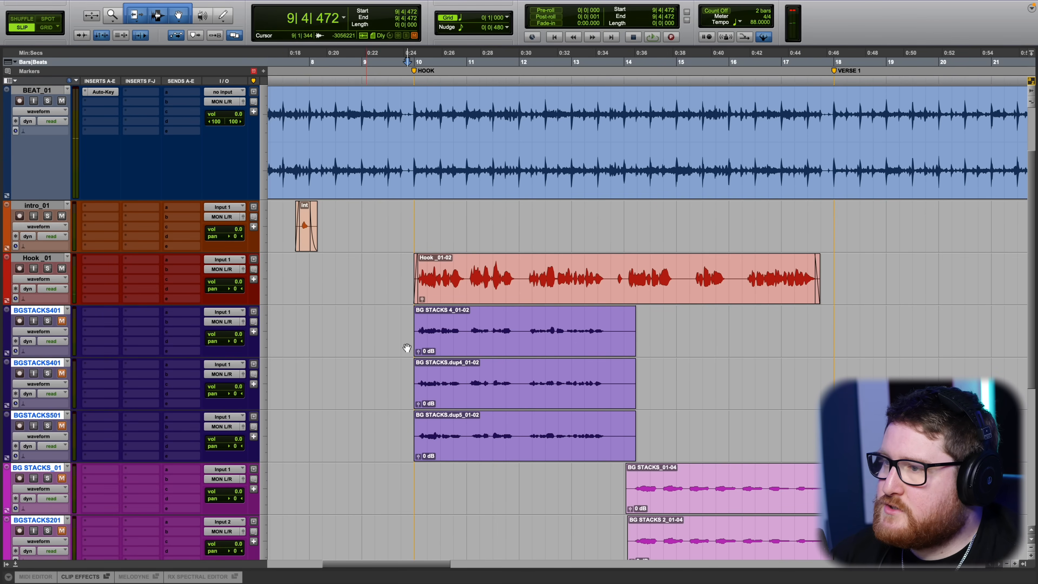
left_click(408, 60)
key("space")
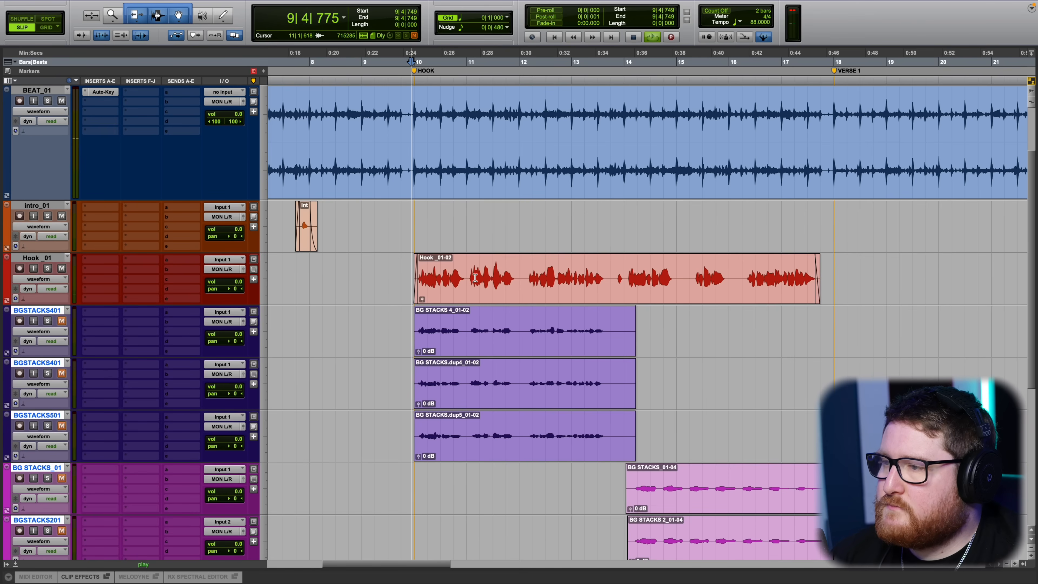
scroll(717, 428, "down", 3)
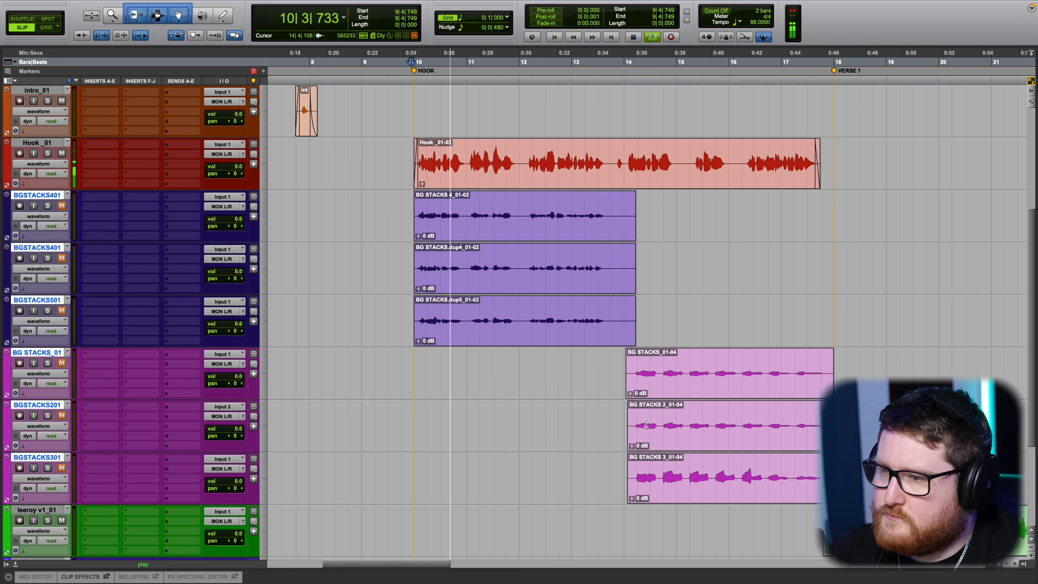
Trim the ends of the three purple background stack clips in the first hook to 13|4|000.
scroll(534, 410, "up", 3)
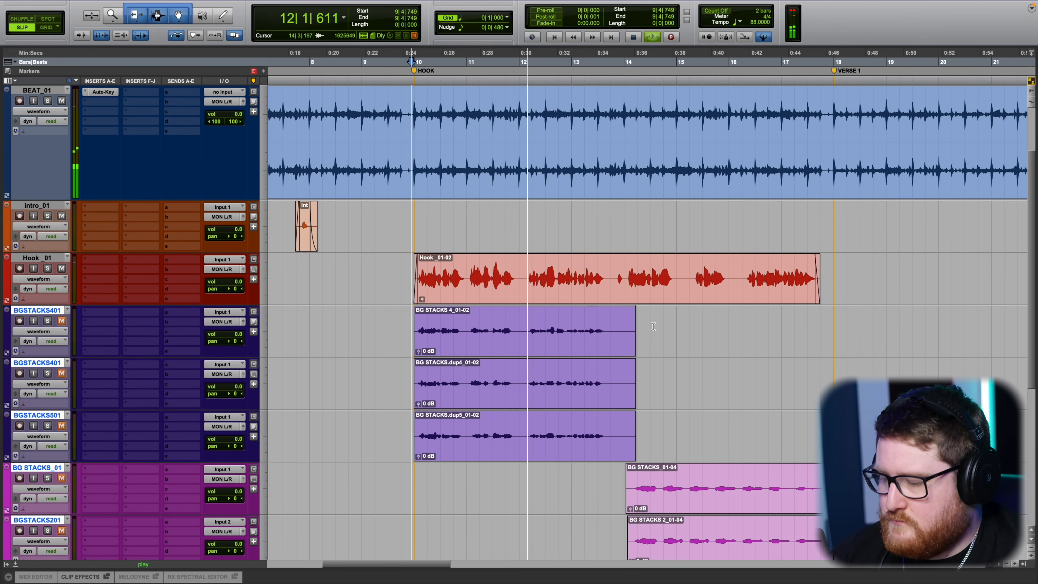
left_click_drag(648, 359, 610, 437)
key("Delete")
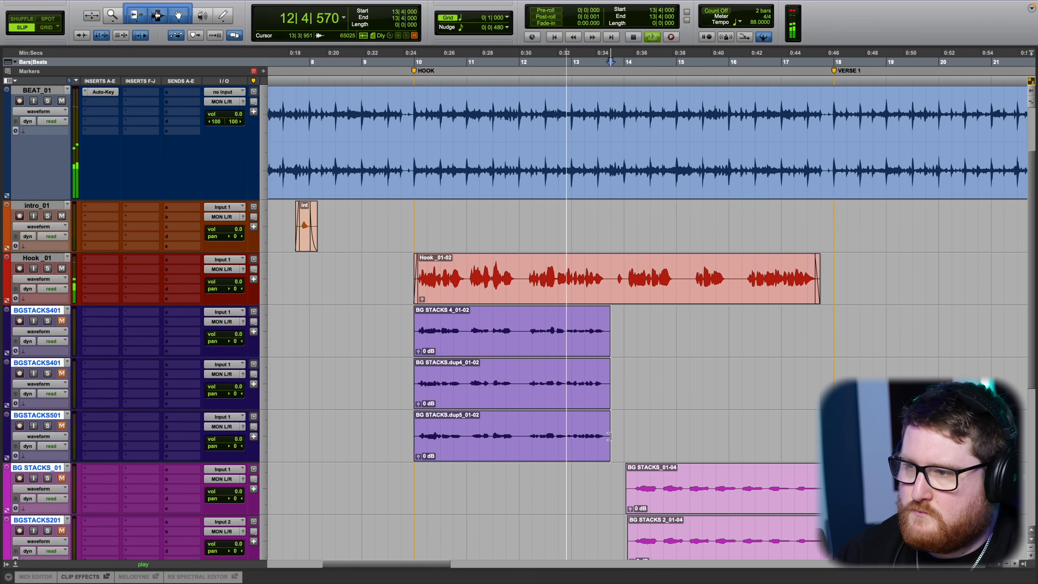
scroll(669, 402, "down", 2)
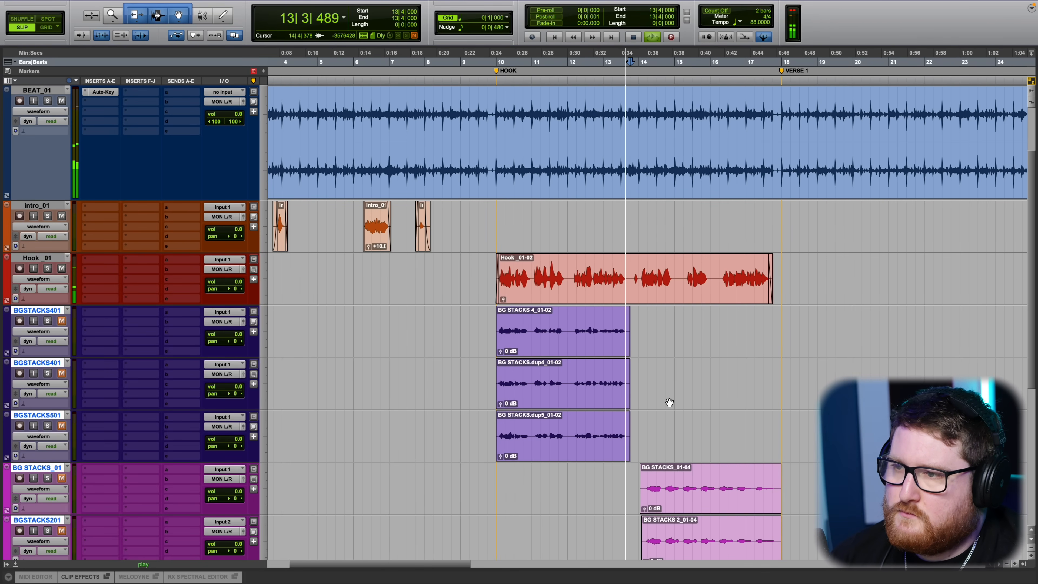
scroll(644, 420, "right", 3)
scroll(605, 422, "down", 4)
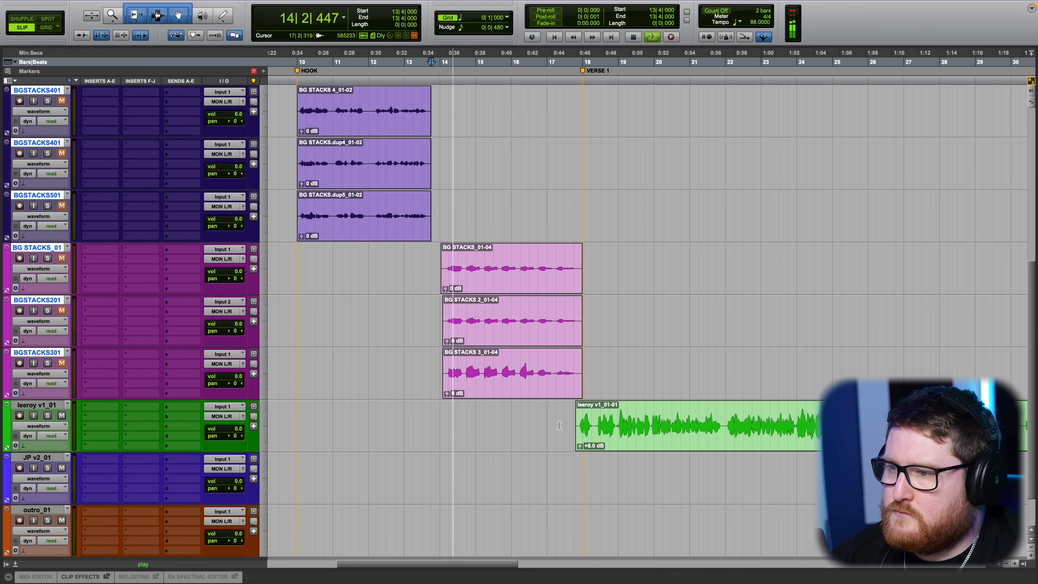
Stop playback and insert Auto-Tune Pro (mono) on the Hook_01 track.
scroll(596, 380, "up", 2)
scroll(596, 380, "down", 2)
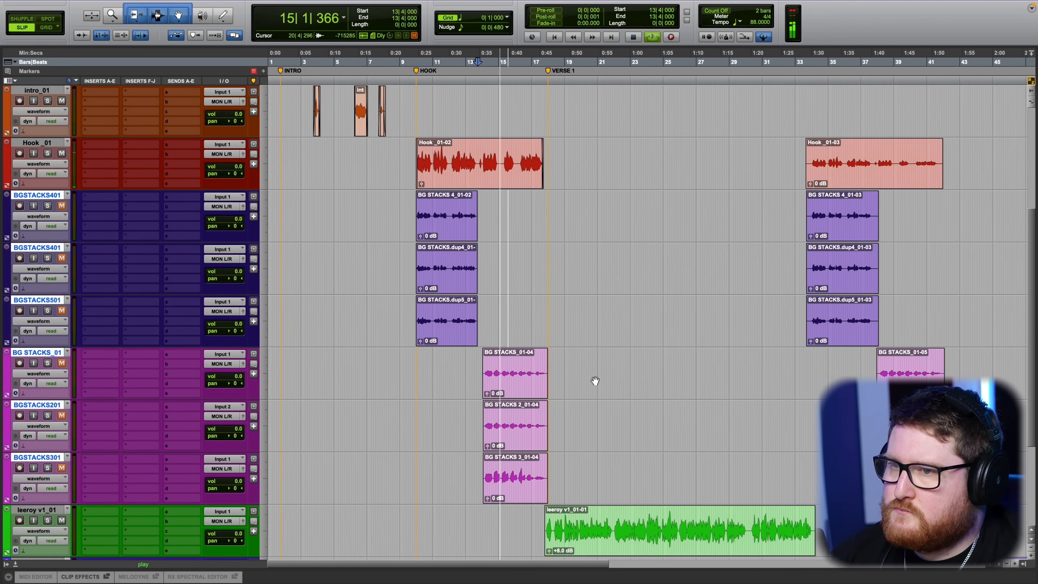
scroll(593, 382, "up", 2)
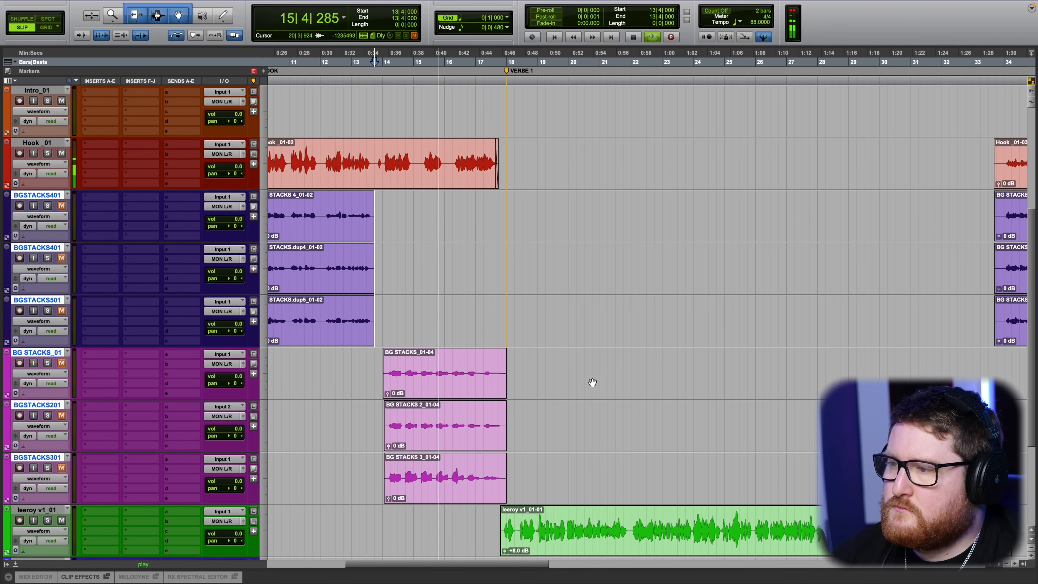
scroll(593, 382, "down", 1)
scroll(592, 382, "left", 5)
key("space")
scroll(513, 307, "up", 3)
scroll(513, 307, "right", 2)
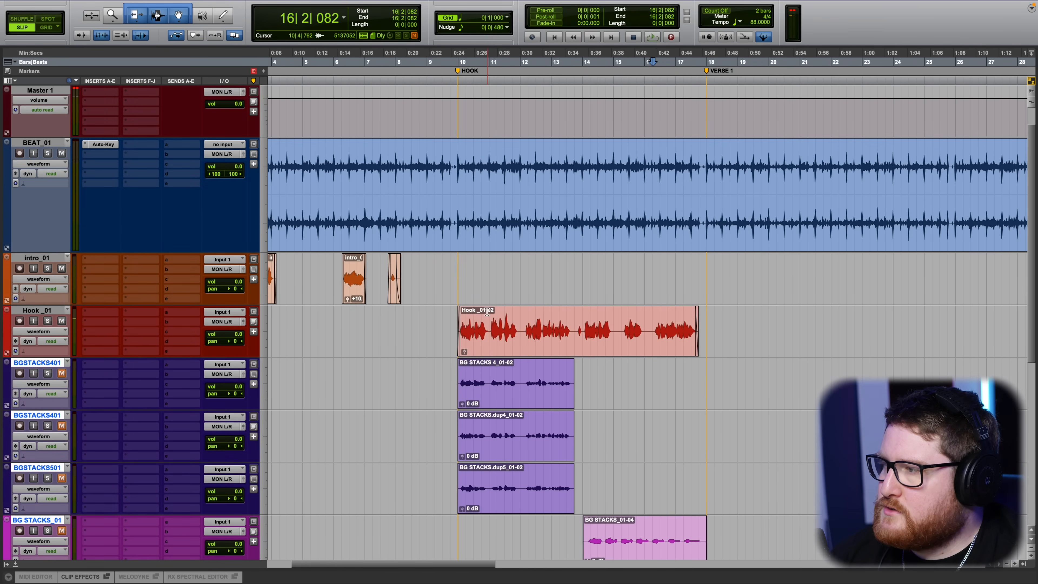
left_click(105, 314)
mouse_move(116, 312)
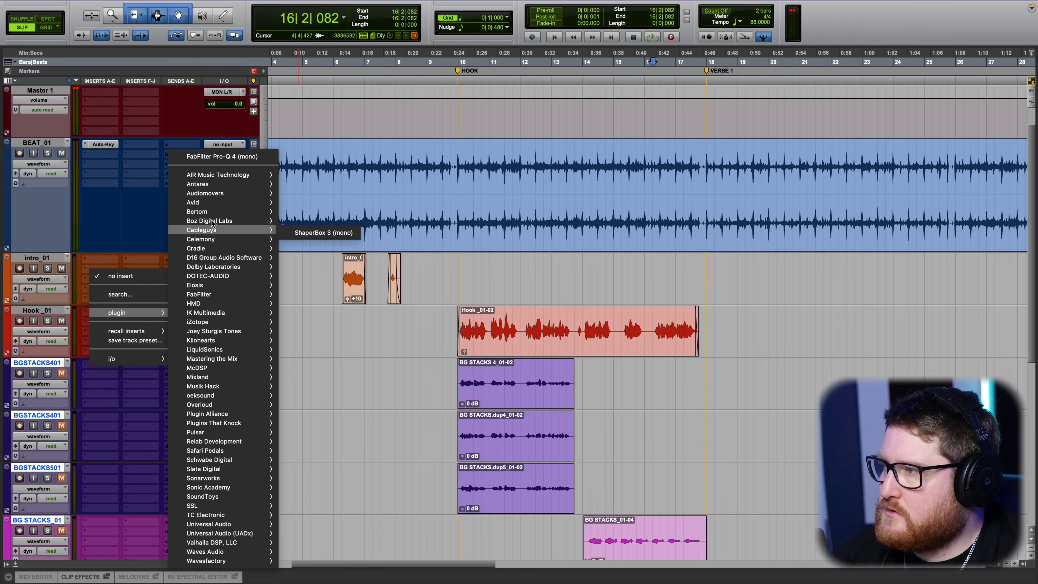
mouse_move(261, 184)
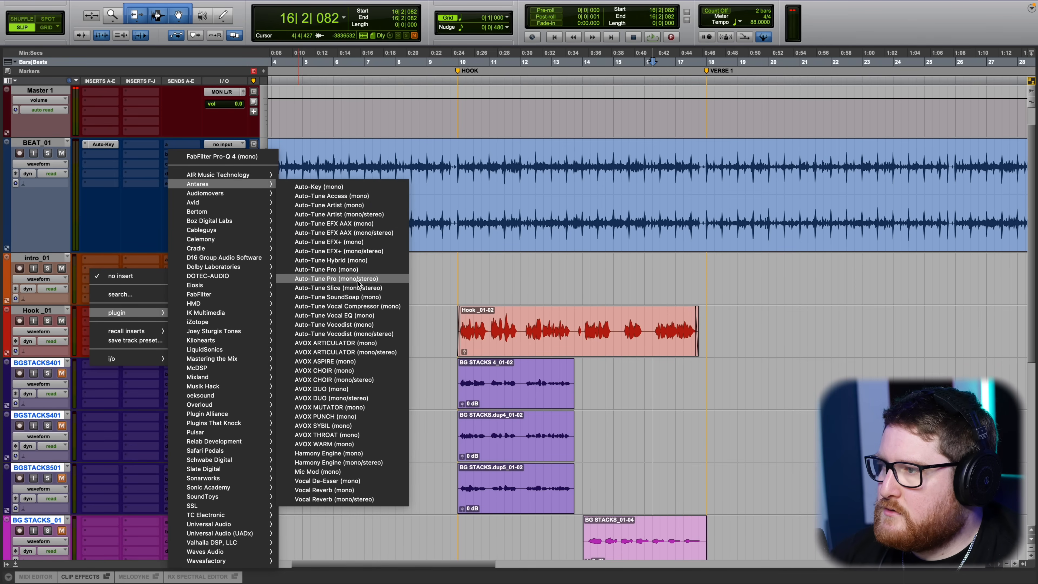
left_click(359, 269)
left_click_drag(594, 165, 491, 211)
key("ctrl+Left")
key("ctrl+Right")
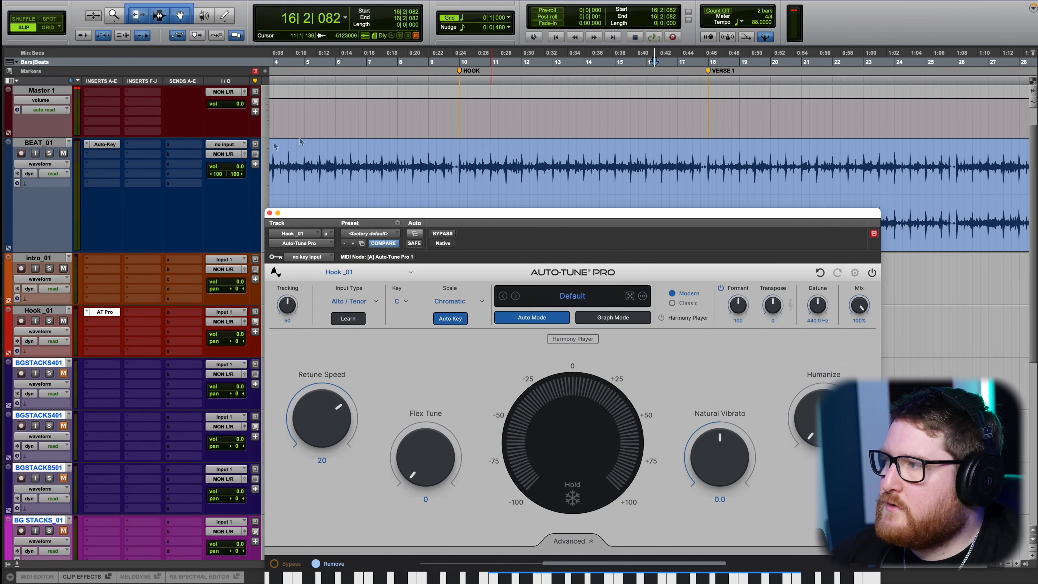
Check the beat's key in Auto-Key on the BEAT_01 track and return to Auto-Tune Pro on Hook_01.
left_click(103, 145)
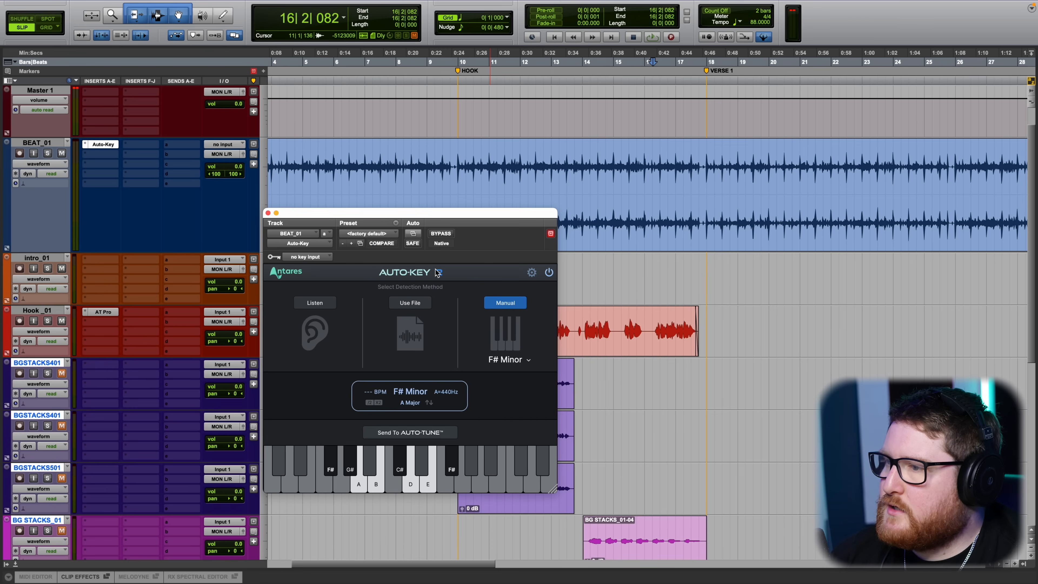
left_click(268, 212)
left_click(103, 311)
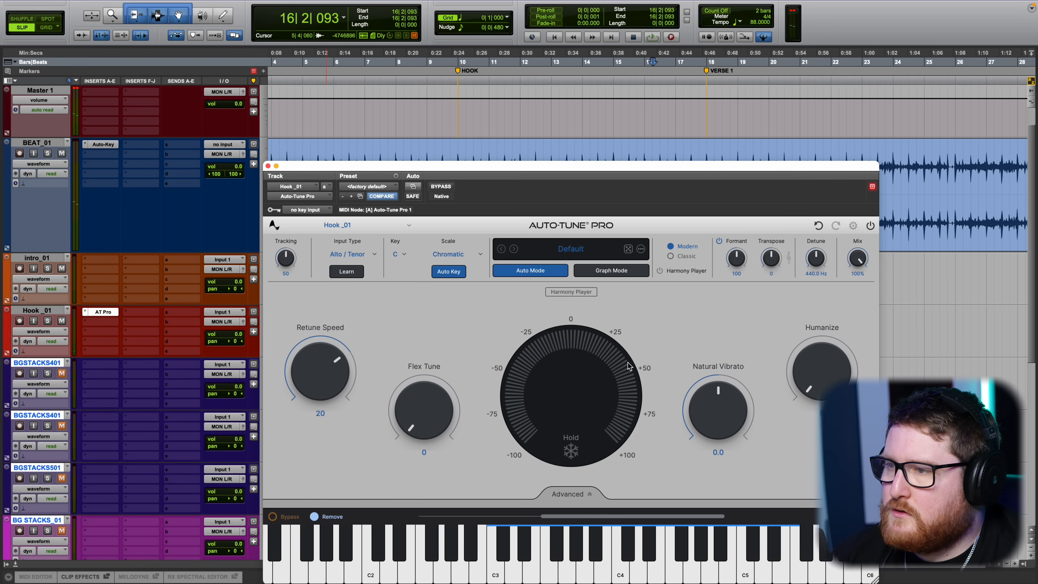
Set the hook's Auto-Tune Pro to input type Low Male, key F# and scale Minor.
left_click(342, 254)
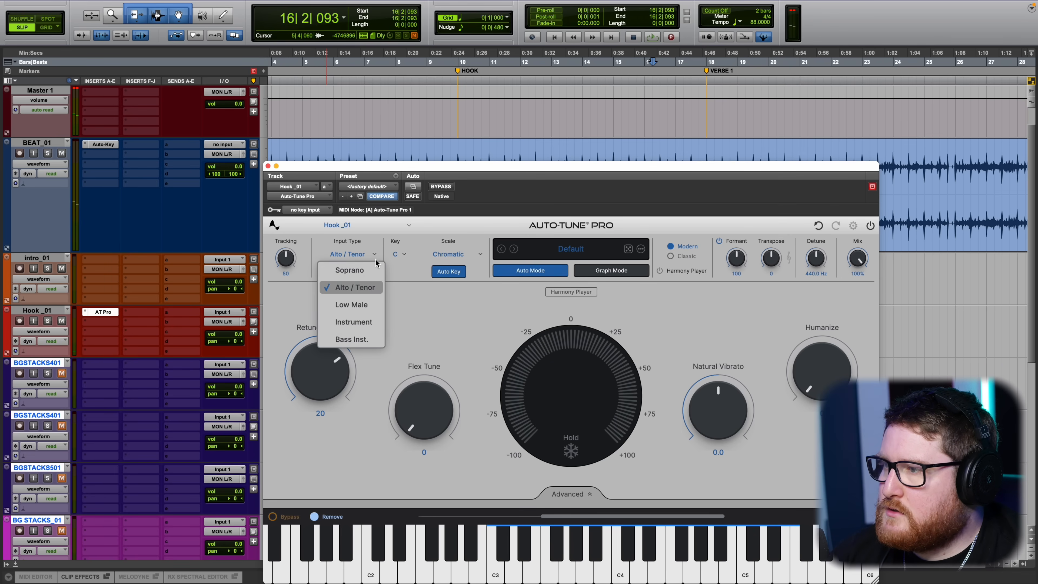
left_click(361, 305)
left_click(400, 254)
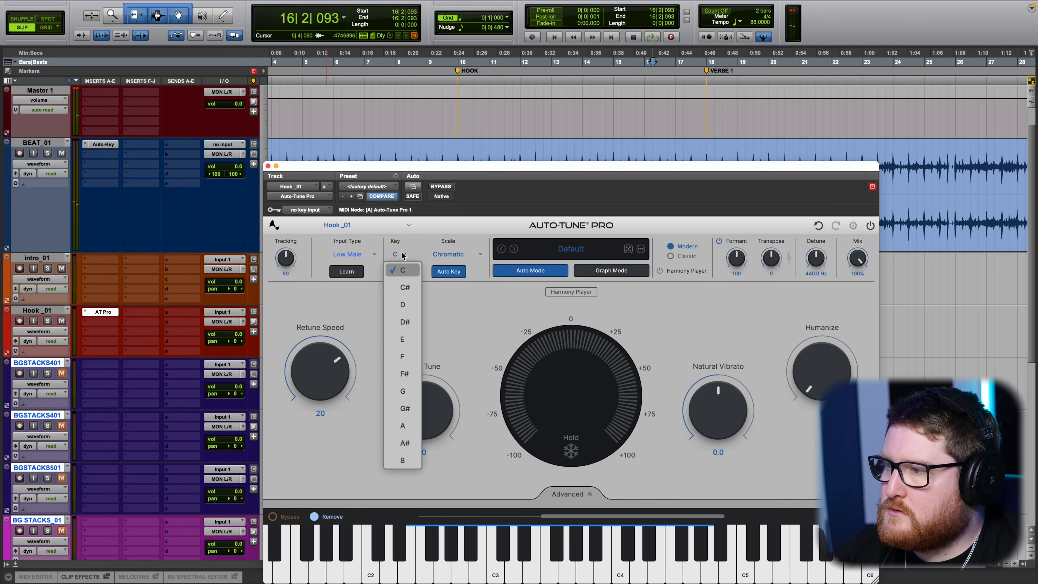
left_click(403, 371)
left_click(442, 252)
left_click(449, 236)
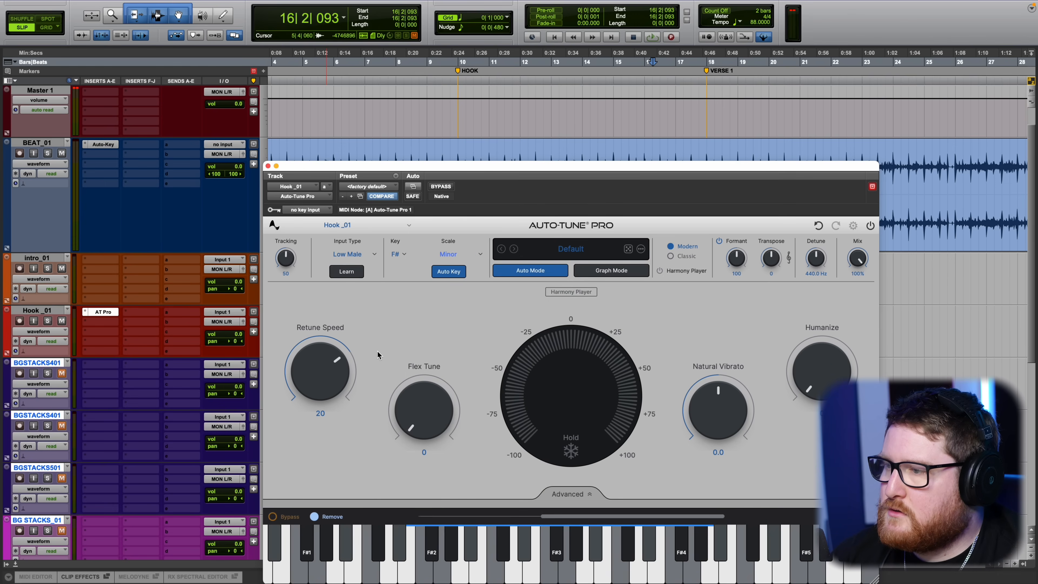
Play the first hook from about bar 10, toggling the Auto-Tune Pro bypass to compare the tuned and untuned vocal.
left_click_drag(425, 390, 429, 386)
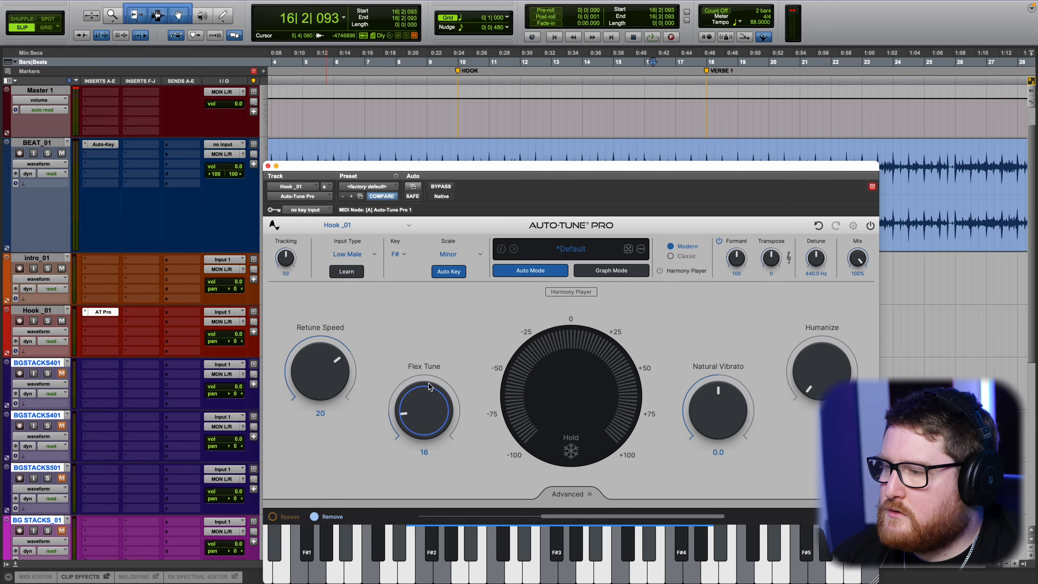
left_click_drag(420, 164, 442, 138)
scroll(459, 309, "down", 5)
left_click(630, 265)
left_click(599, 176)
key("space")
left_click(458, 153)
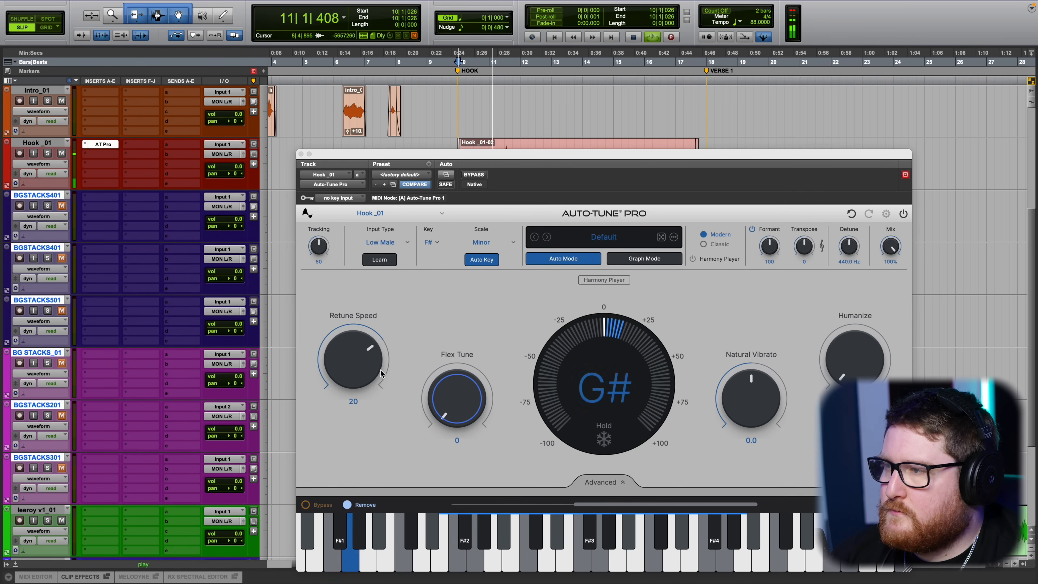
left_click(480, 176)
left_click(481, 176)
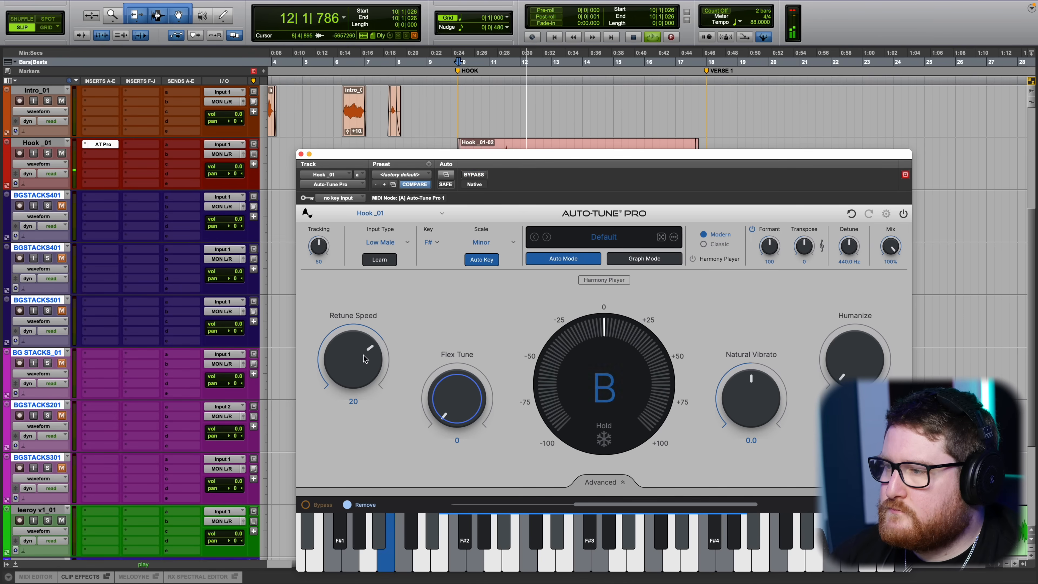
Set the hook's Auto-Tune Pro to Retune Speed 70 and Flex Tune 10, and raise Humanize to about mid-range.
left_click_drag(363, 355, 360, 398)
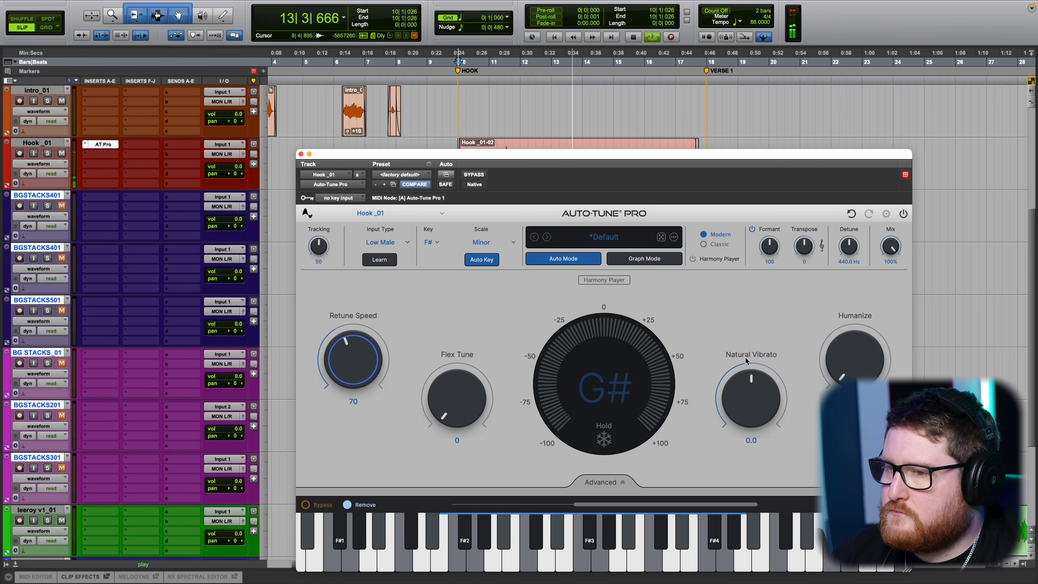
left_click_drag(858, 315, 858, 311)
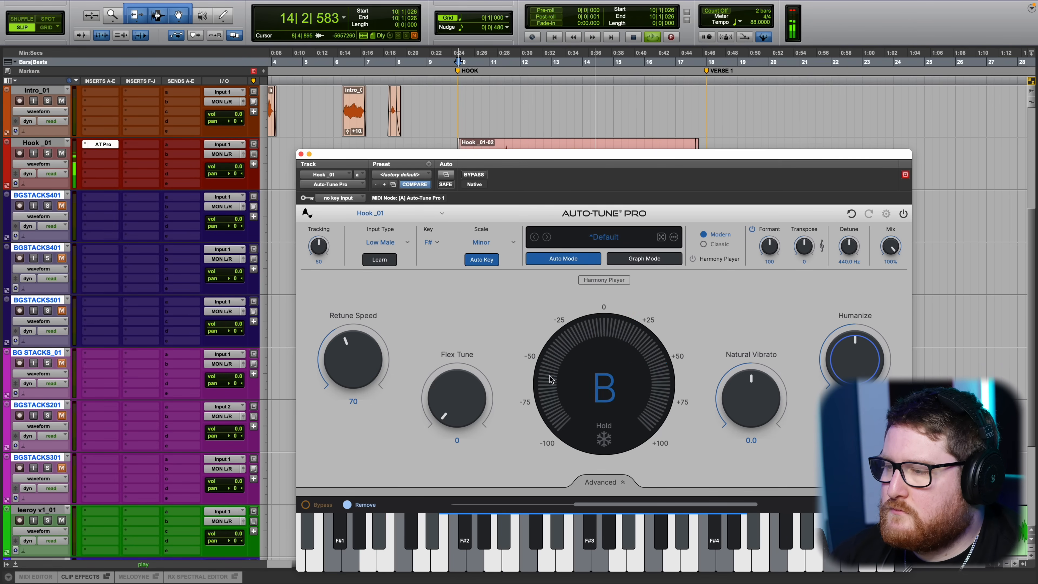
left_click(484, 237)
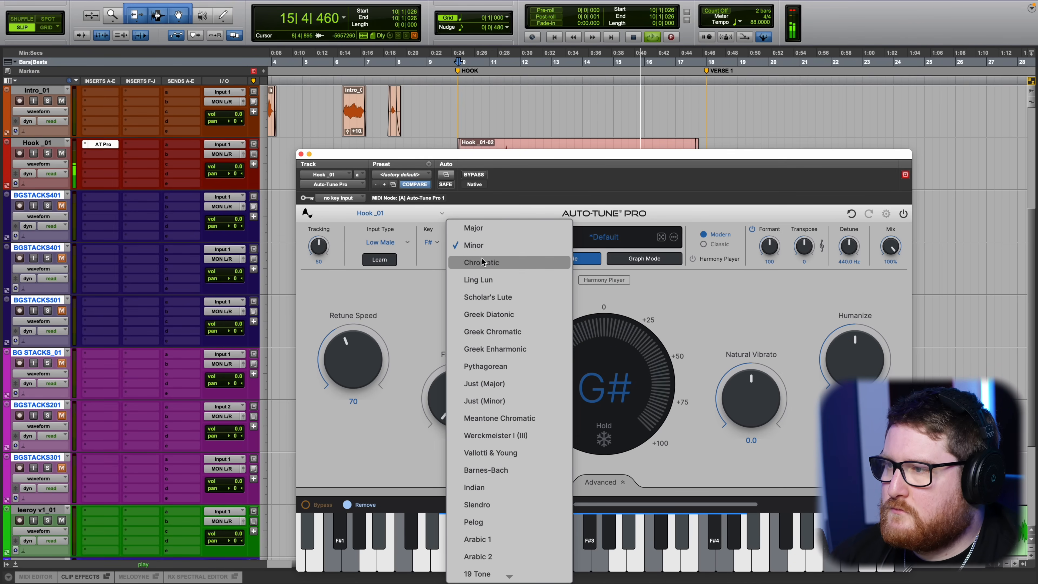
left_click(443, 320)
left_click_drag(464, 376, 464, 371)
left_click(301, 155)
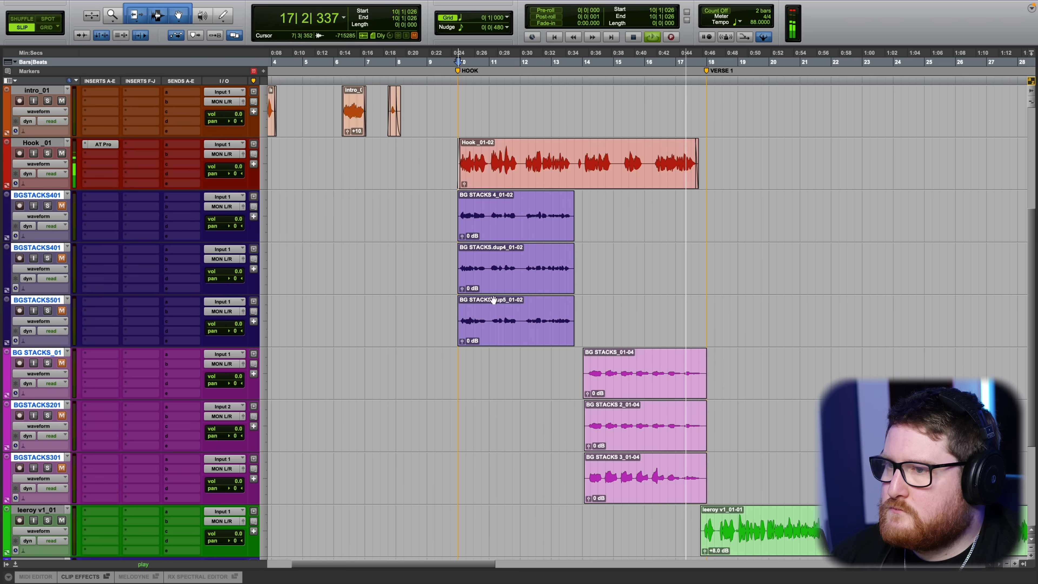
Copy the Auto-Tune Pro insert from Hook_01 to the green verse 1 vocal track and check the copied settings.
scroll(266, 410, "down", 1)
scroll(266, 410, "right", 5)
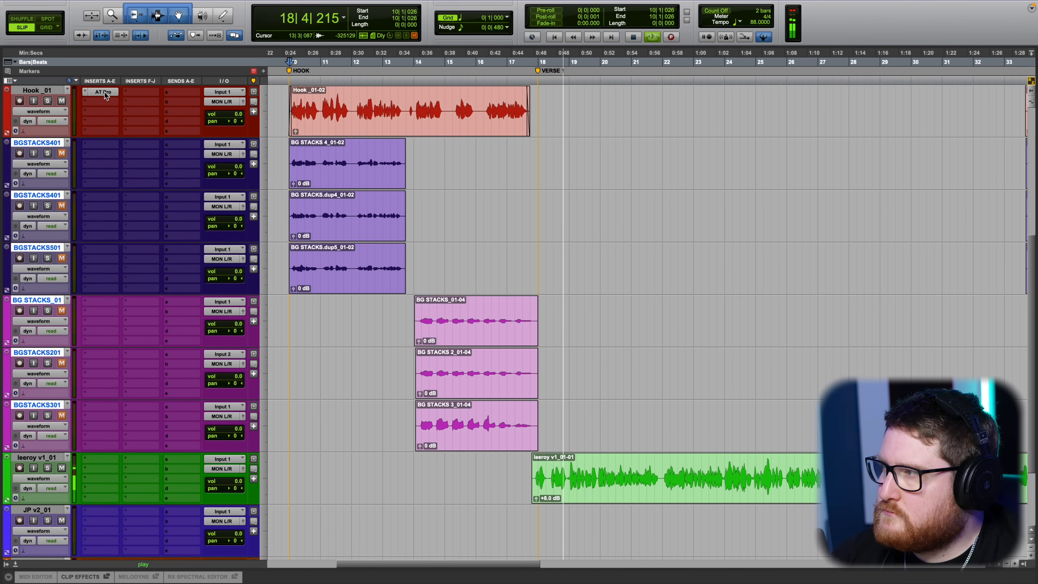
left_click_drag(108, 97, 103, 458)
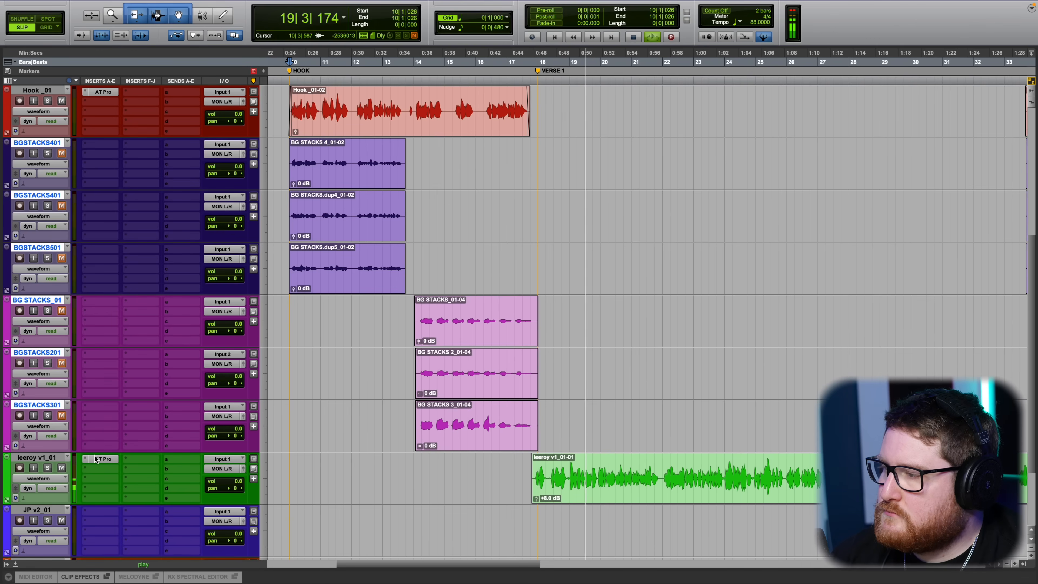
left_click(102, 458)
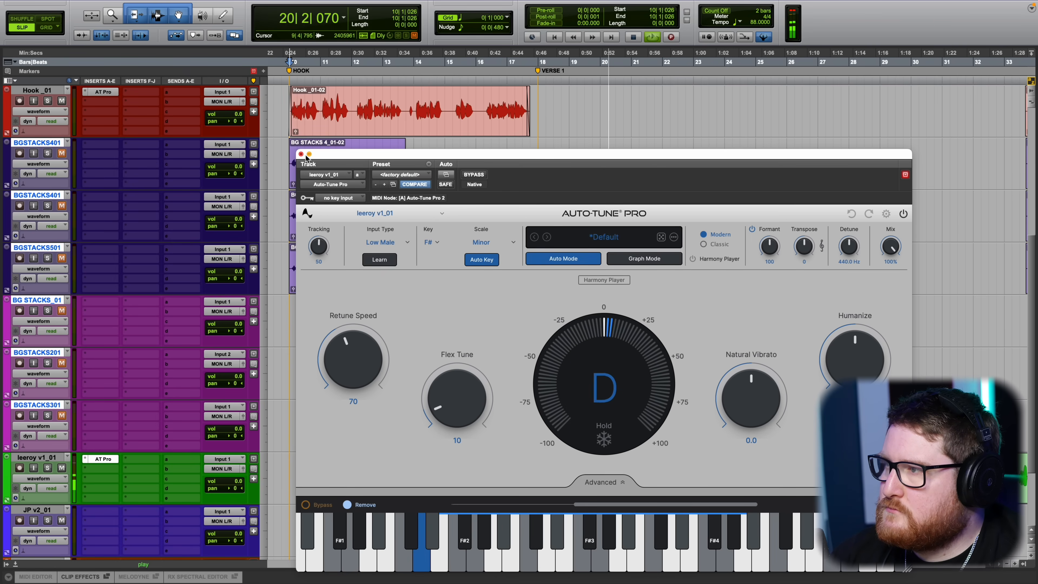
left_click(301, 154)
Look over the first hook vocal, its purple and pink background stacks and the start of verse 1.
scroll(575, 371, "down", 2)
scroll(575, 372, "up", 4)
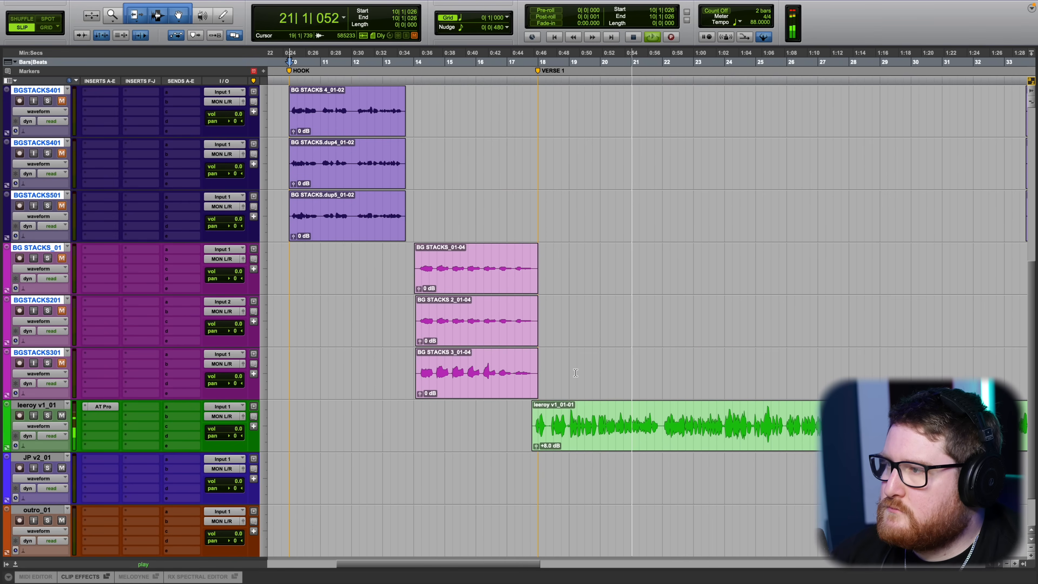
scroll(562, 370, "up", 5)
scroll(562, 370, "left", 1)
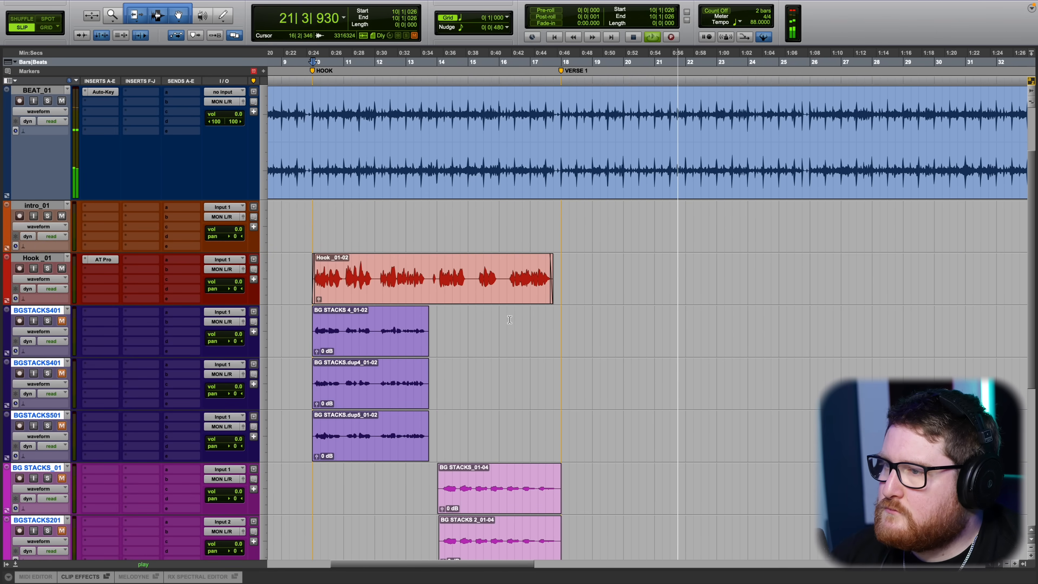
scroll(508, 355, "down", 2)
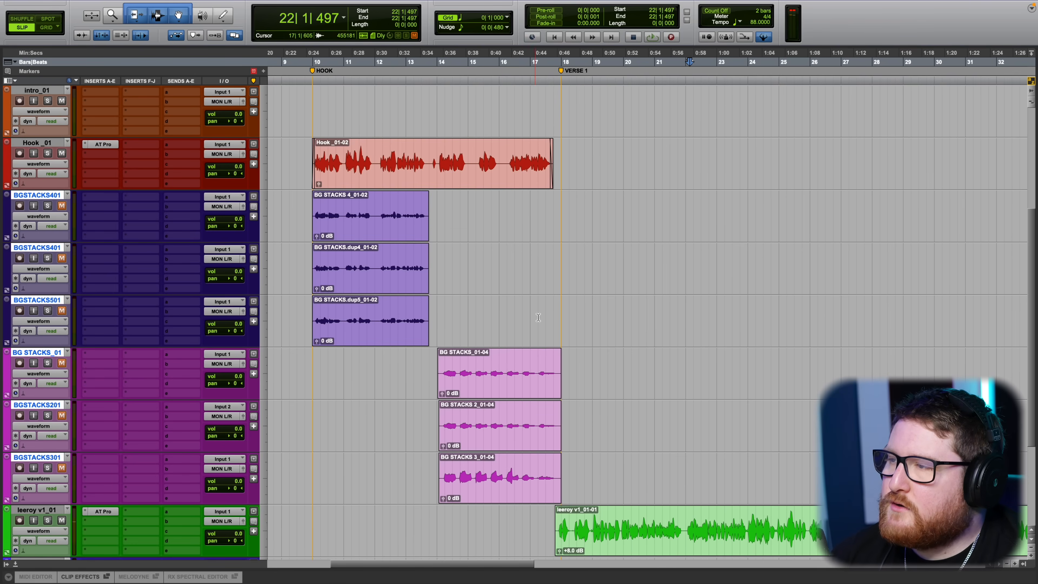
left_click(458, 185)
scroll(457, 184, "up", 4)
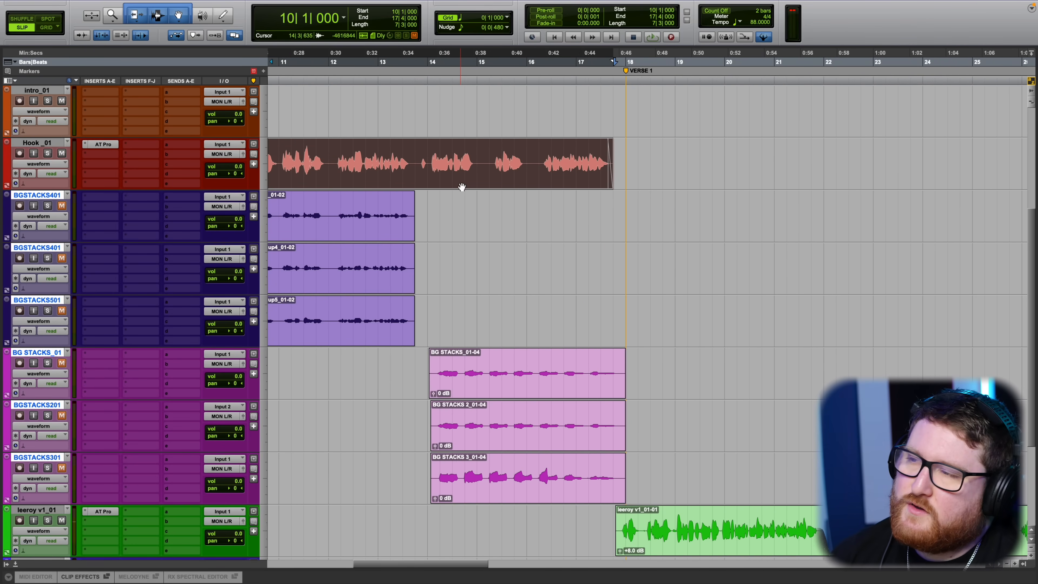
scroll(469, 190, "down", 1)
scroll(469, 189, "up", 3)
scroll(463, 201, "left", 1)
left_click(603, 374)
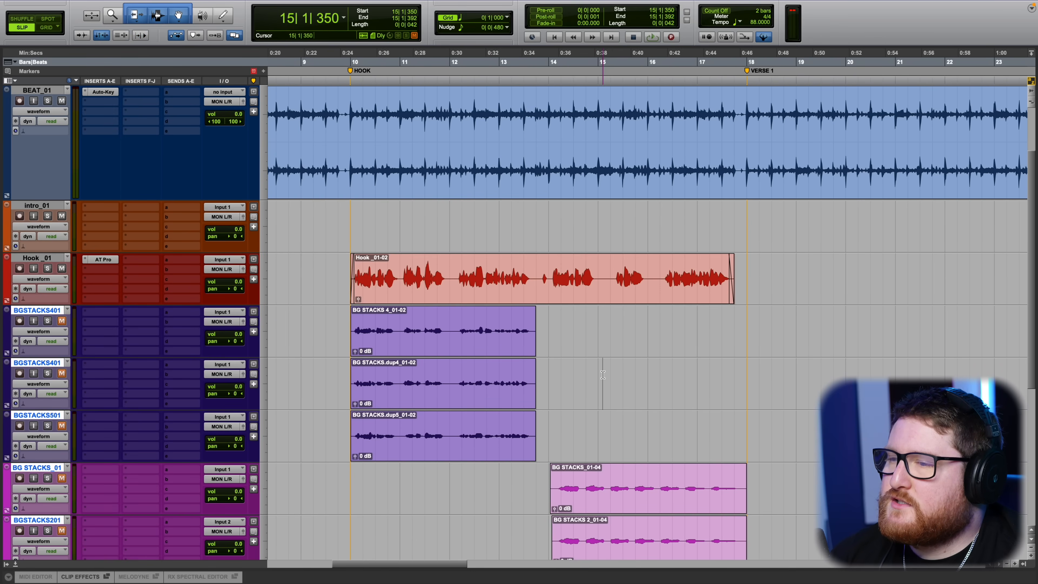
scroll(601, 376, "down", 2)
scroll(600, 376, "down", 2)
scroll(641, 255, "down", 1)
left_click(640, 255)
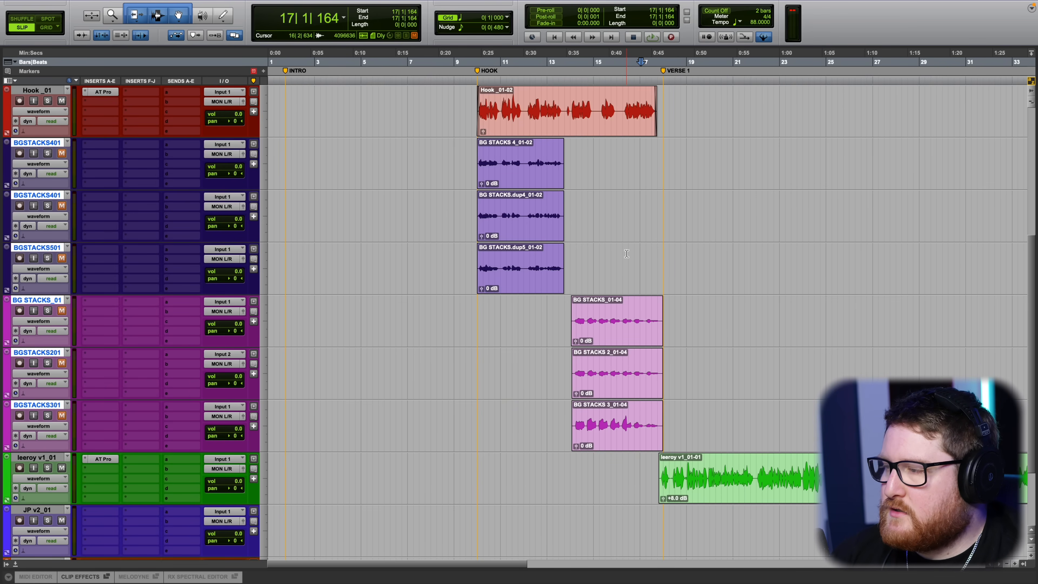
scroll(627, 253, "up", 1)
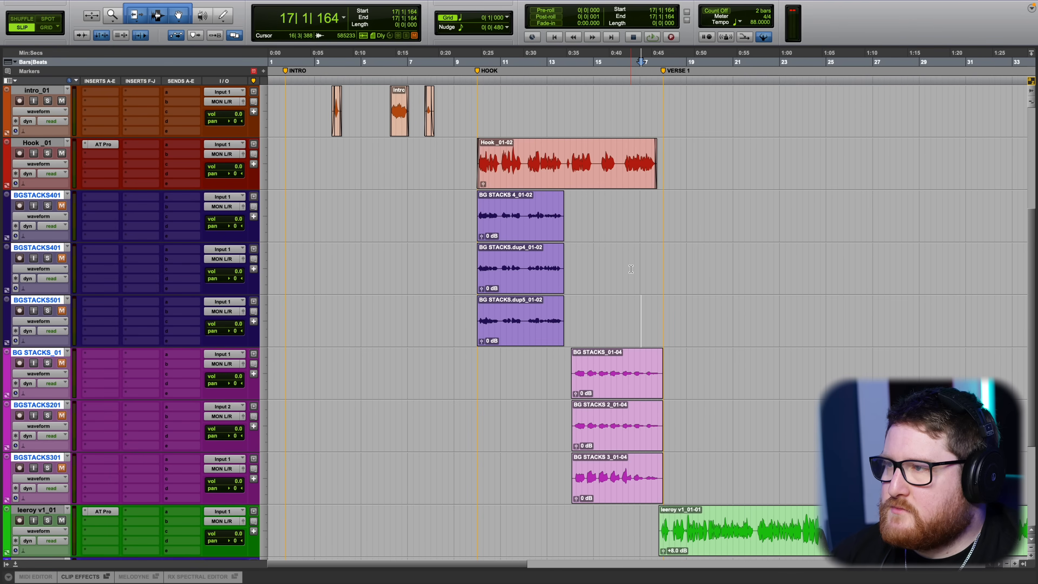
scroll(630, 269, "up", 3)
scroll(657, 341, "down", 2)
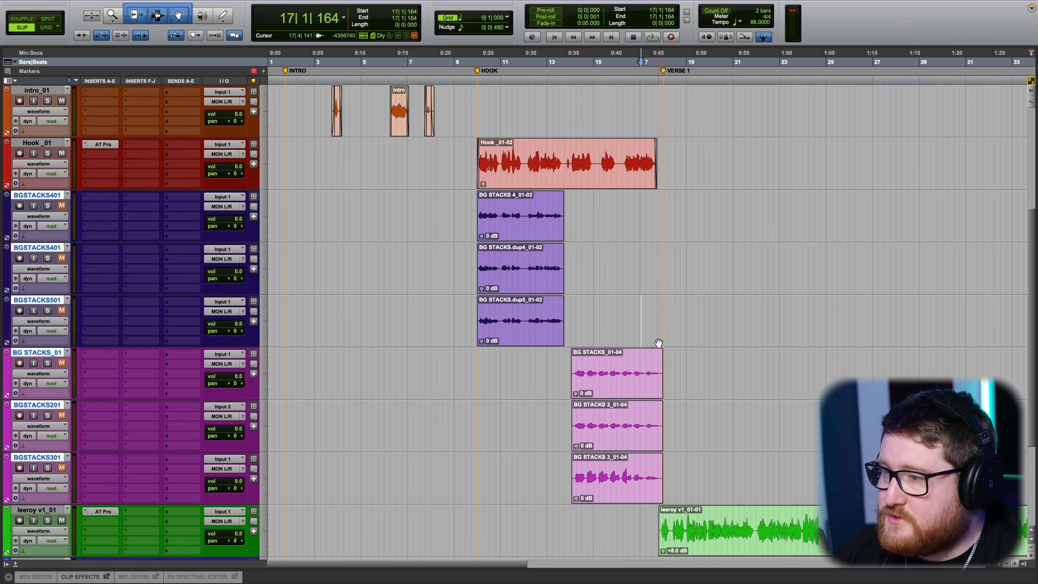
key("t")
scroll(646, 327, "up", 1)
key("t")
Select the verse 1 vocal clip on the green track and examine where it starts relative to the hook stacks.
scroll(628, 309, "down", 3)
scroll(628, 309, "right", 5)
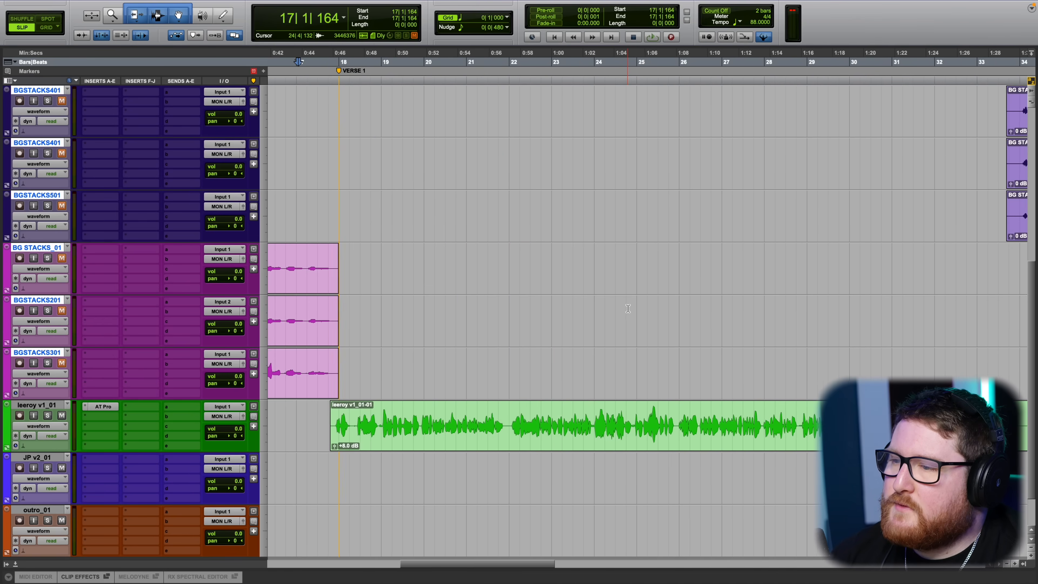
scroll(621, 327, "down", 1)
scroll(558, 439, "down", 1)
left_click(567, 444)
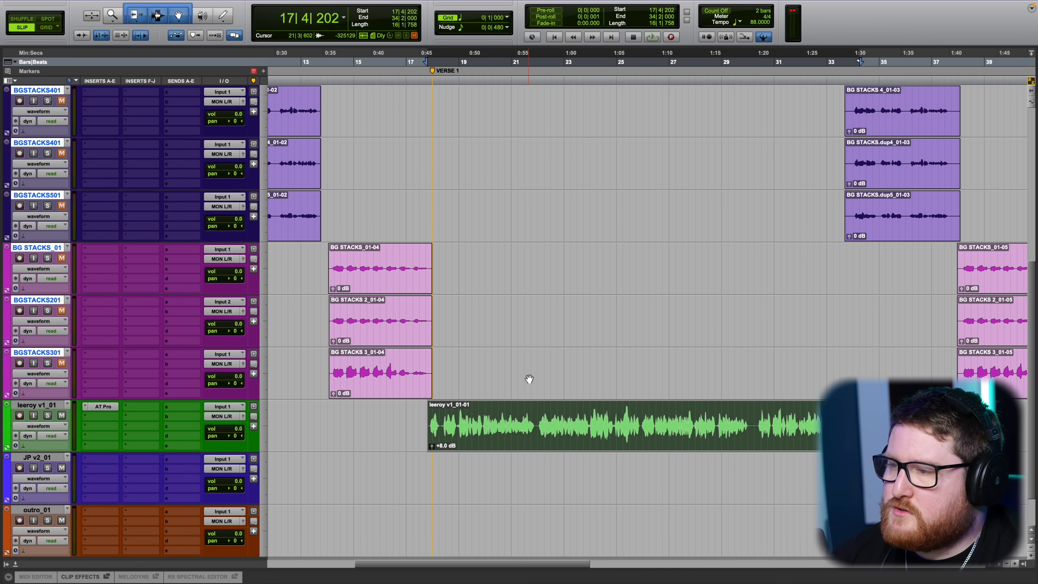
scroll(529, 378, "down", 2)
scroll(529, 379, "up", 3)
scroll(525, 380, "left", 5)
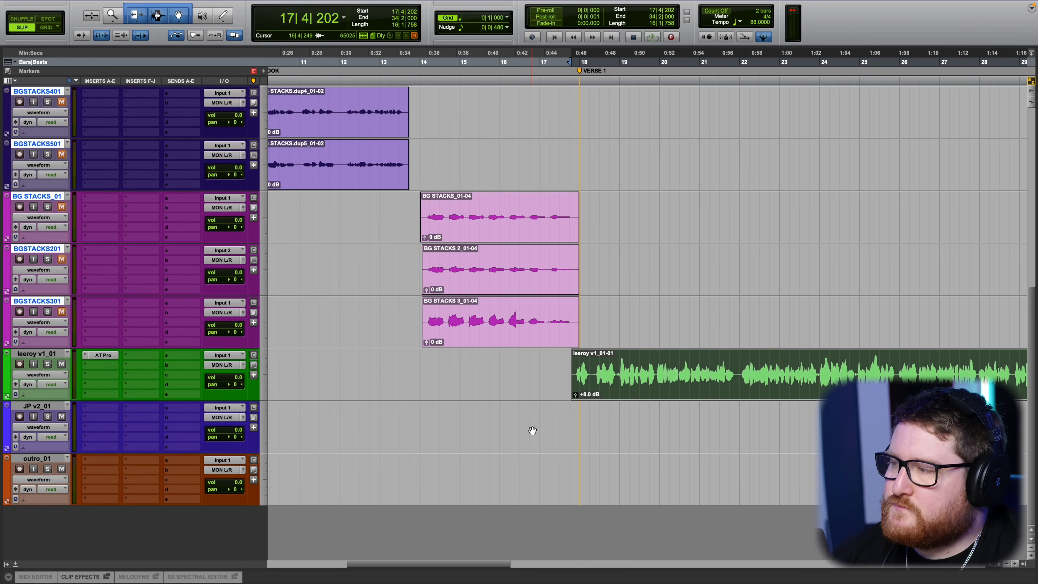
Deselect the verse 1 clip and place the playback cursor just before the Verse 1 marker, at about 17|4|402.
left_click(674, 286)
scroll(561, 84, "right", 3)
left_click(456, 59)
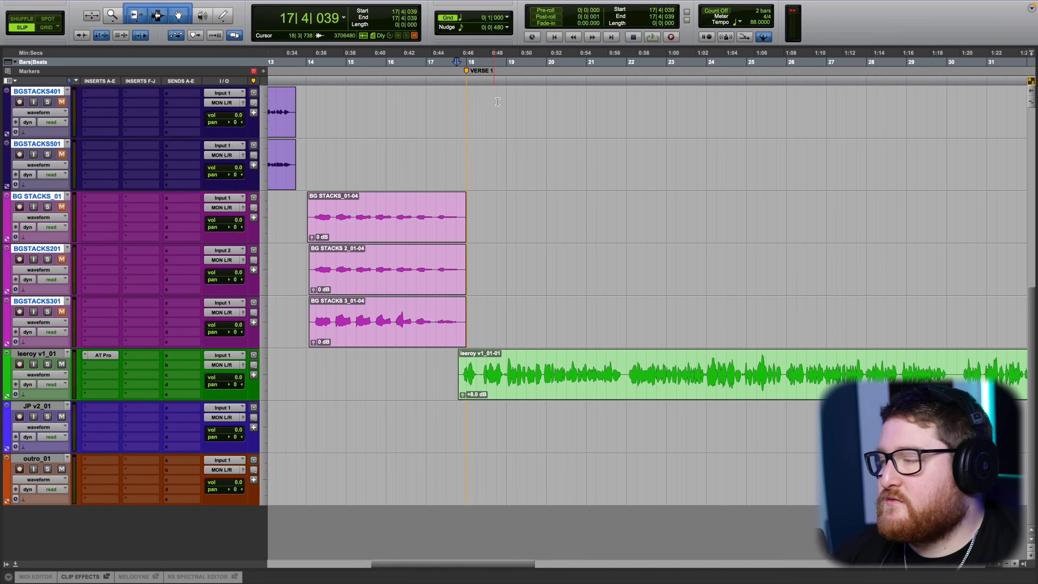
left_click(531, 253)
left_click(456, 61)
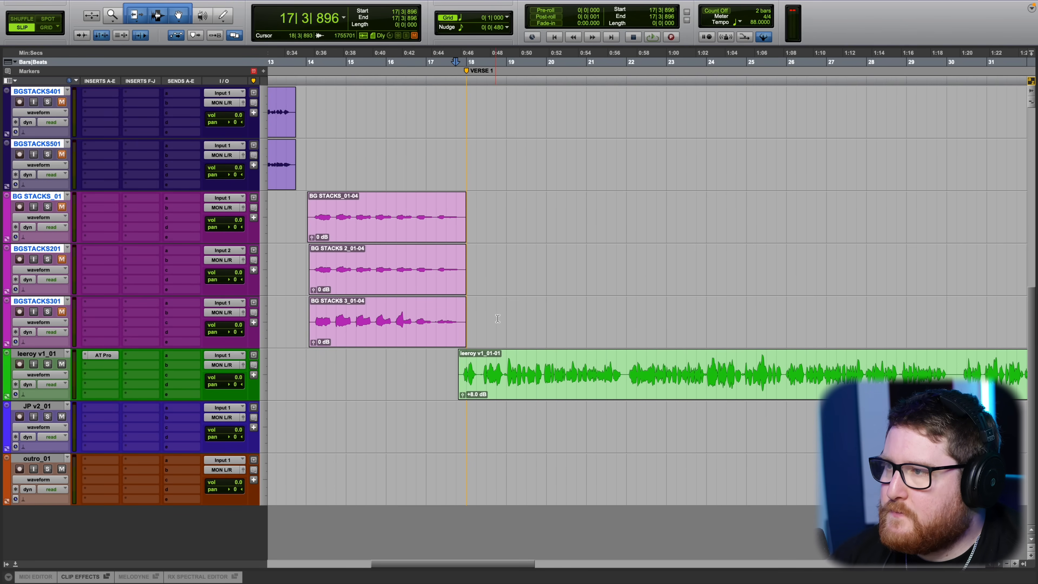
left_click(462, 56)
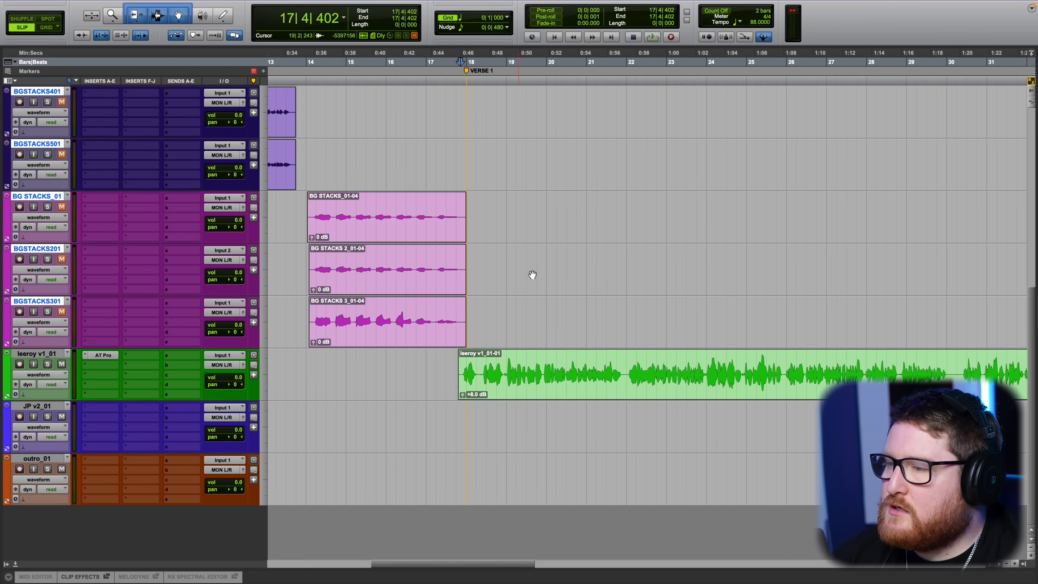
Add a short fade-in at the start of the verse 1 vocal clip on the green track.
left_click(540, 393)
left_click_drag(462, 361, 462, 361)
left_click(590, 386)
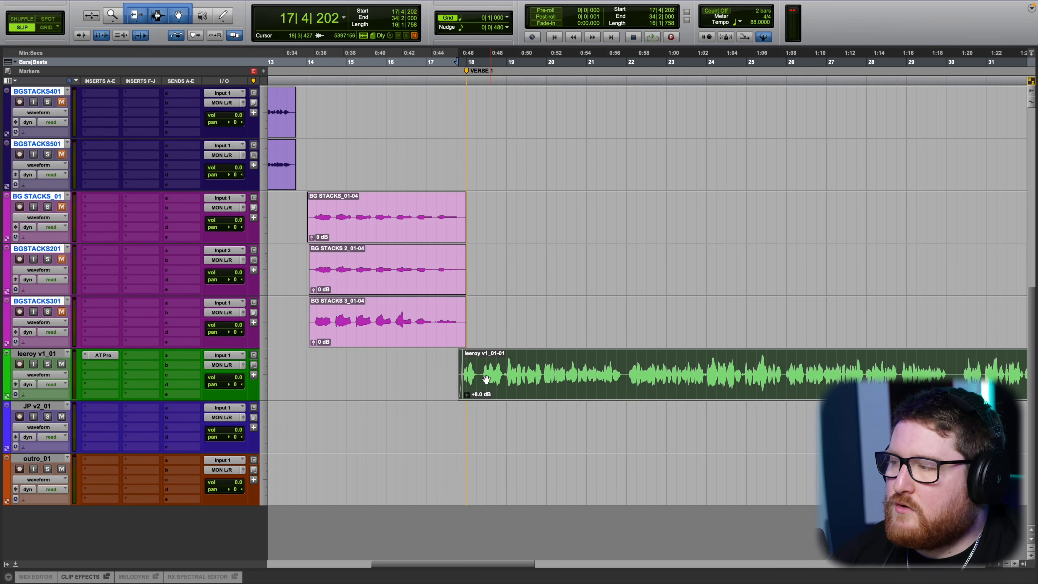
left_click(386, 388)
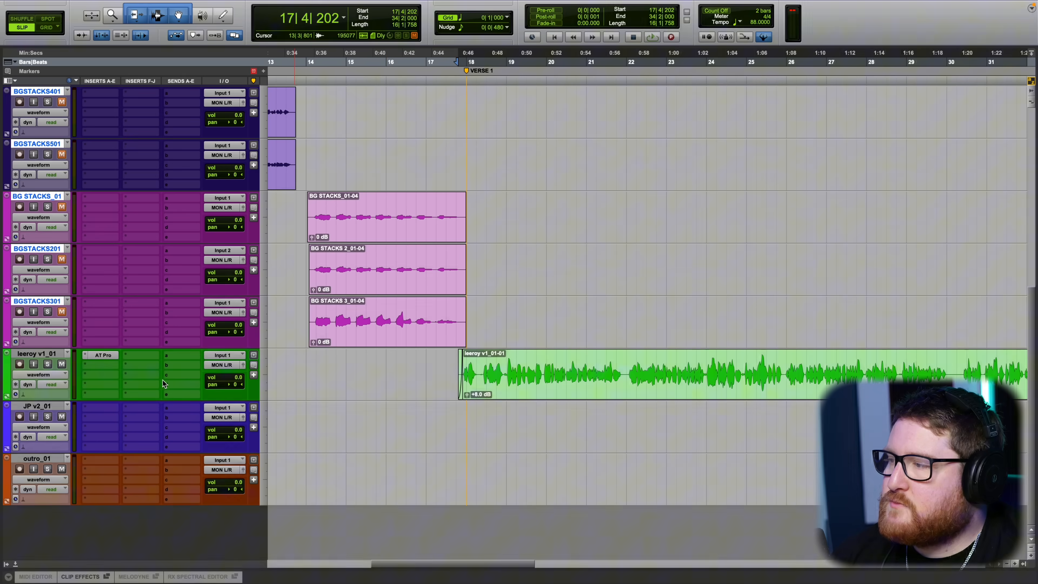
Play back the opening bars of the verse 1 vocal from just before the Verse 1 marker.
left_click(116, 368)
left_click(346, 402)
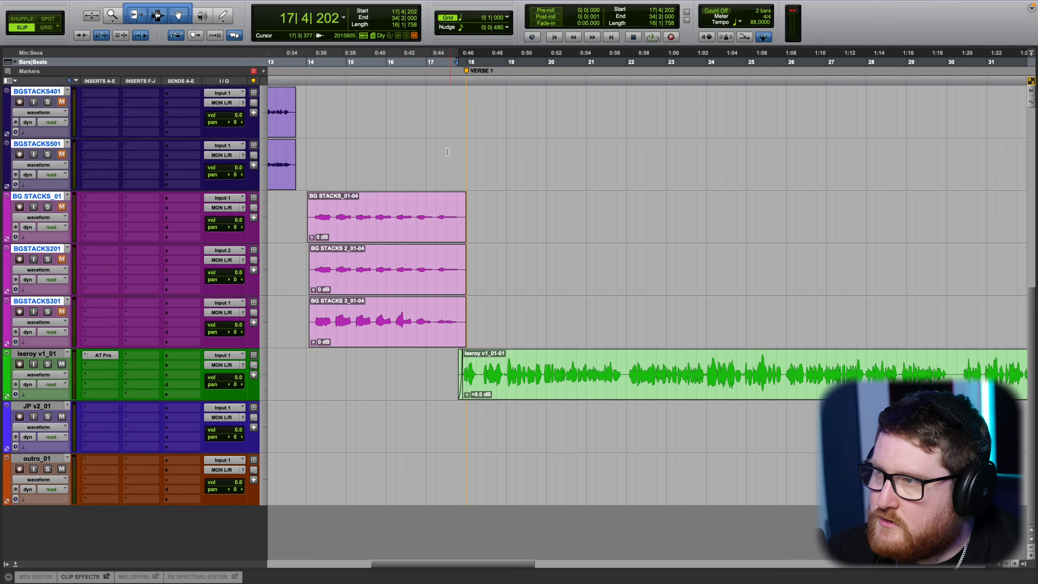
left_click(449, 61)
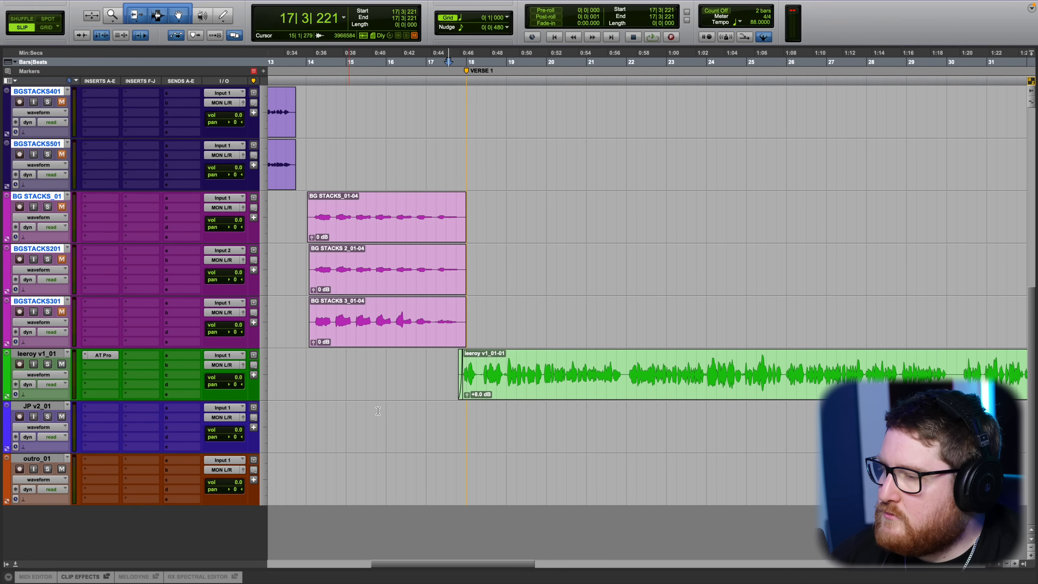
key("space")
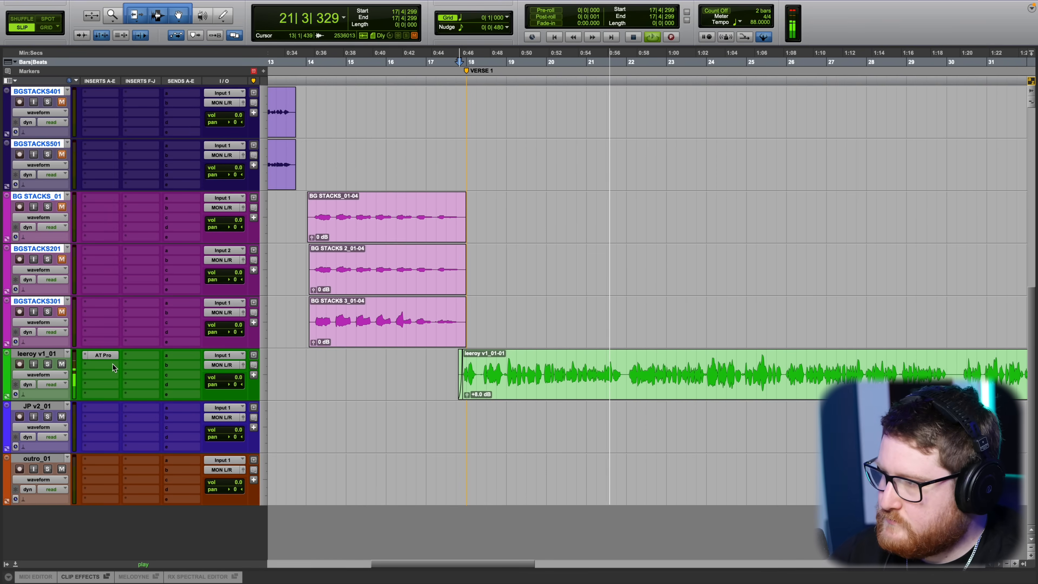
key("space")
Insert RCompressor (mono) after Auto-Tune on the verse 1 vocal track and move its window clear of the selected clip.
left_click(105, 369)
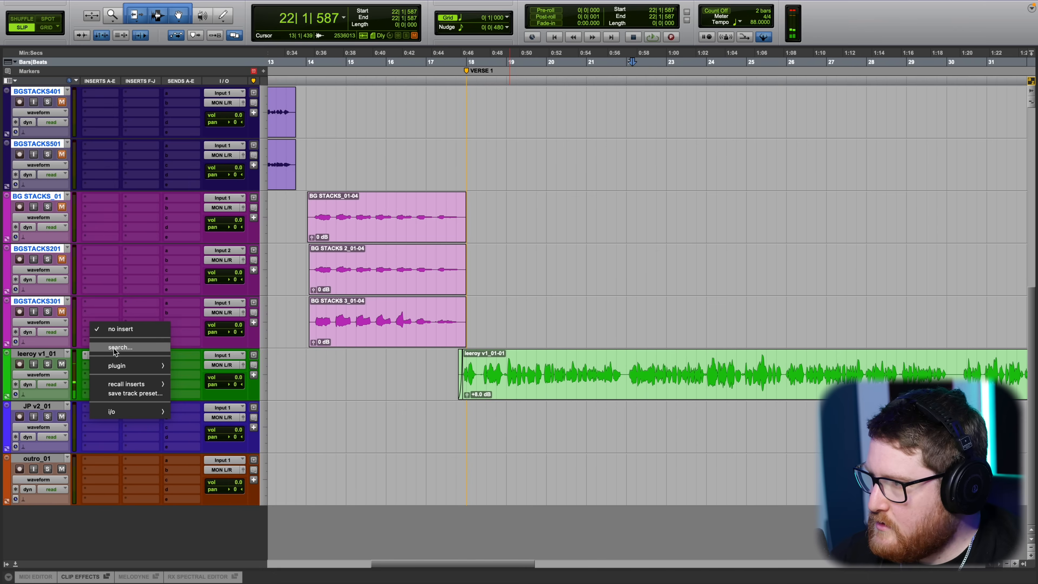
left_click(118, 347)
type("RC")
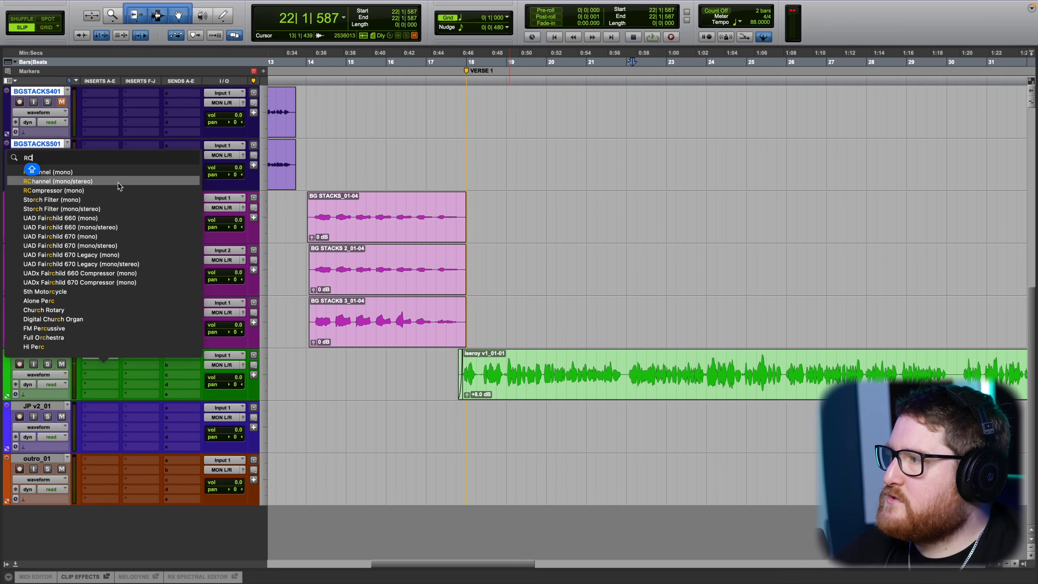
left_click(116, 191)
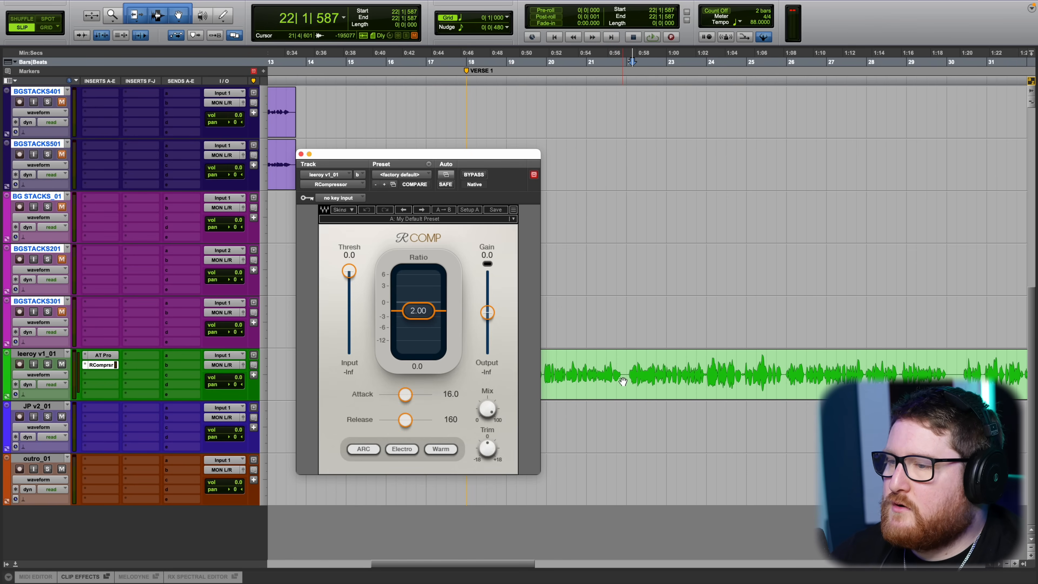
left_click(622, 382)
left_click_drag(510, 158, 425, 154)
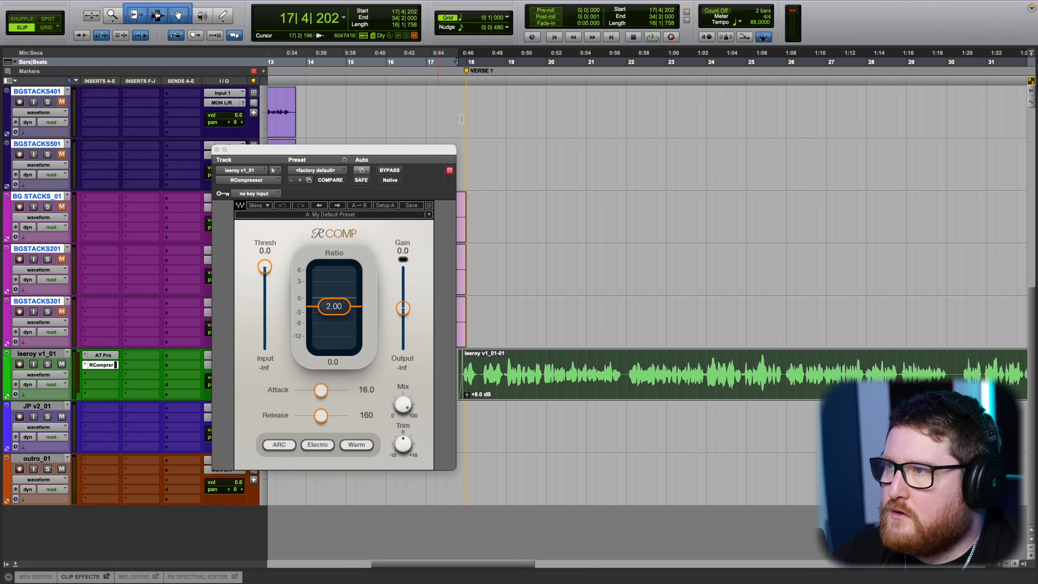
left_click_drag(386, 144, 377, 116)
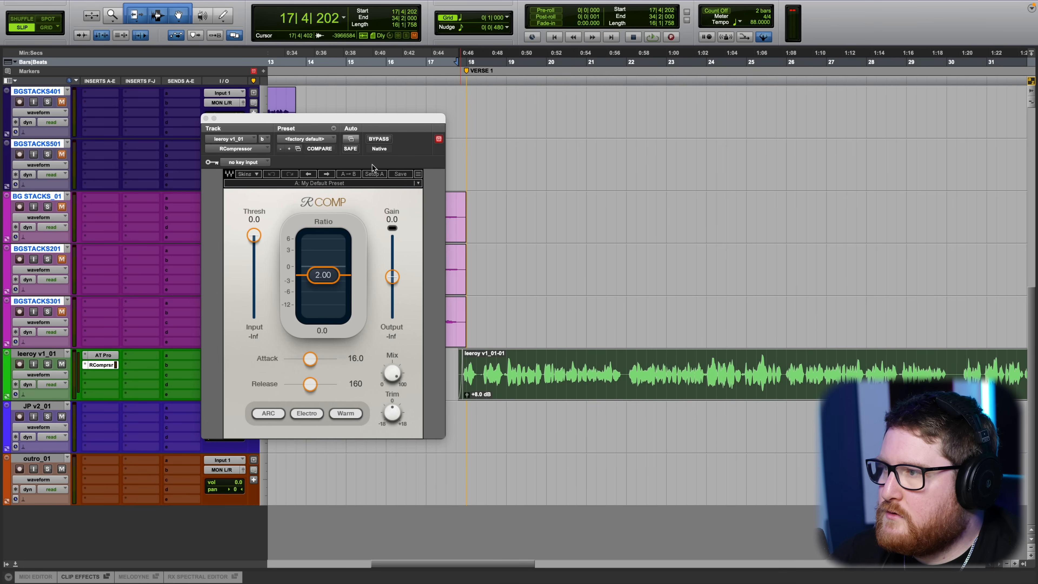
Set the compressor's attack to 4.44, release to 23.3, ratio to about 2.65 and threshold to -5.1.
left_click_drag(311, 359, 295, 384)
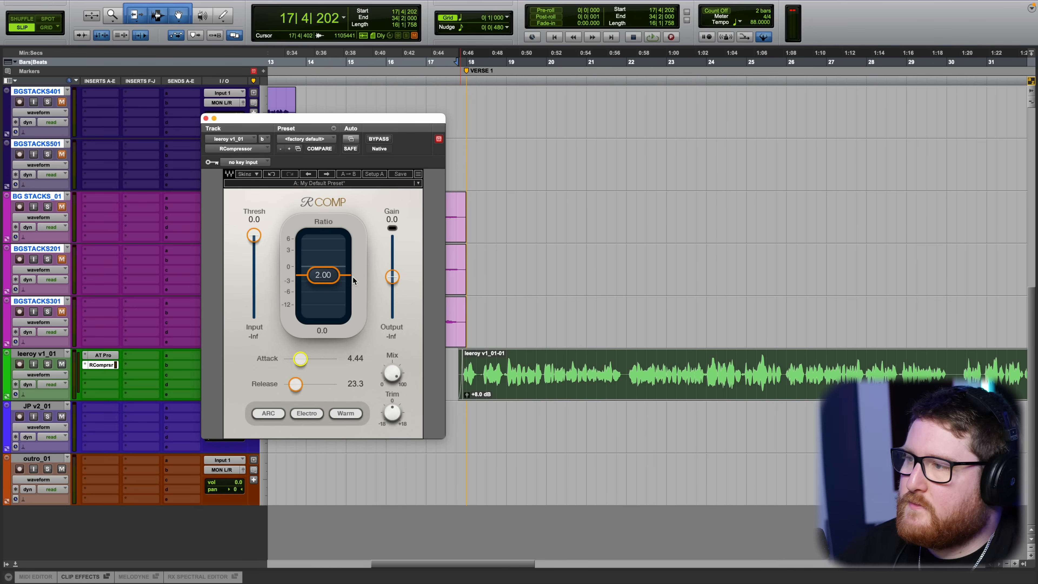
left_click_drag(322, 275, 323, 279)
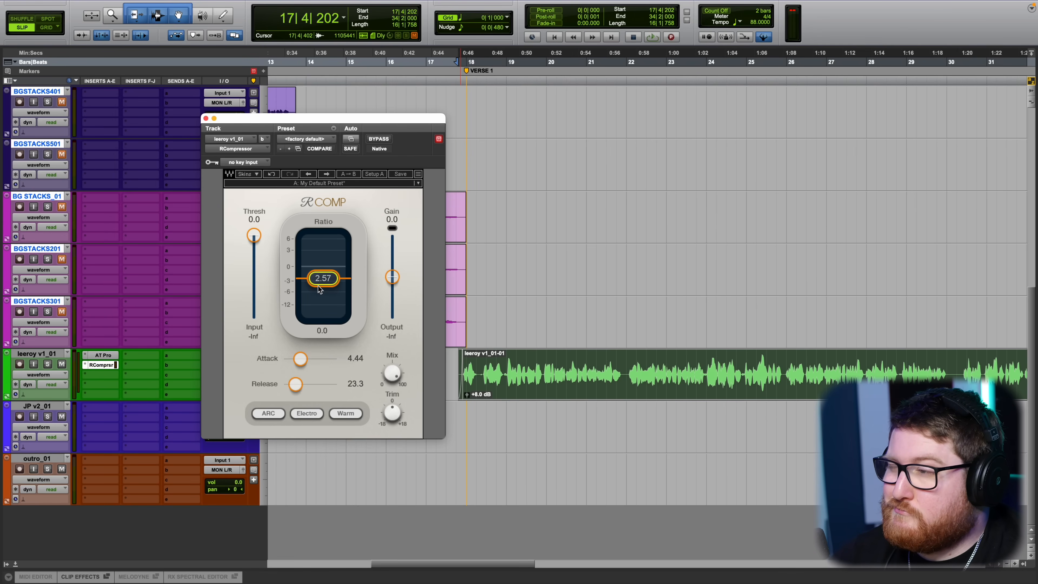
left_click_drag(323, 279, 323, 278)
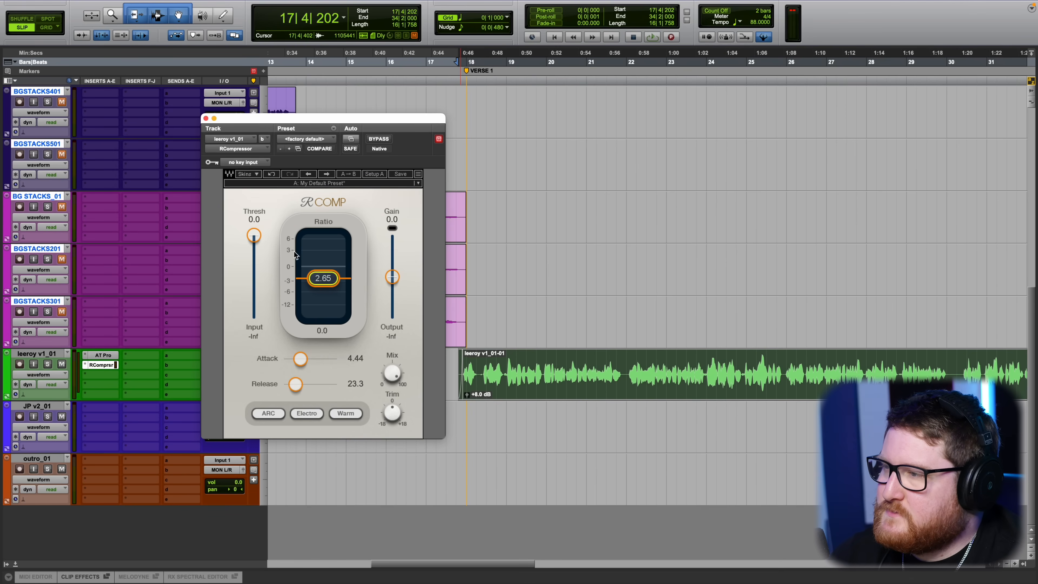
left_click_drag(257, 241, 257, 244)
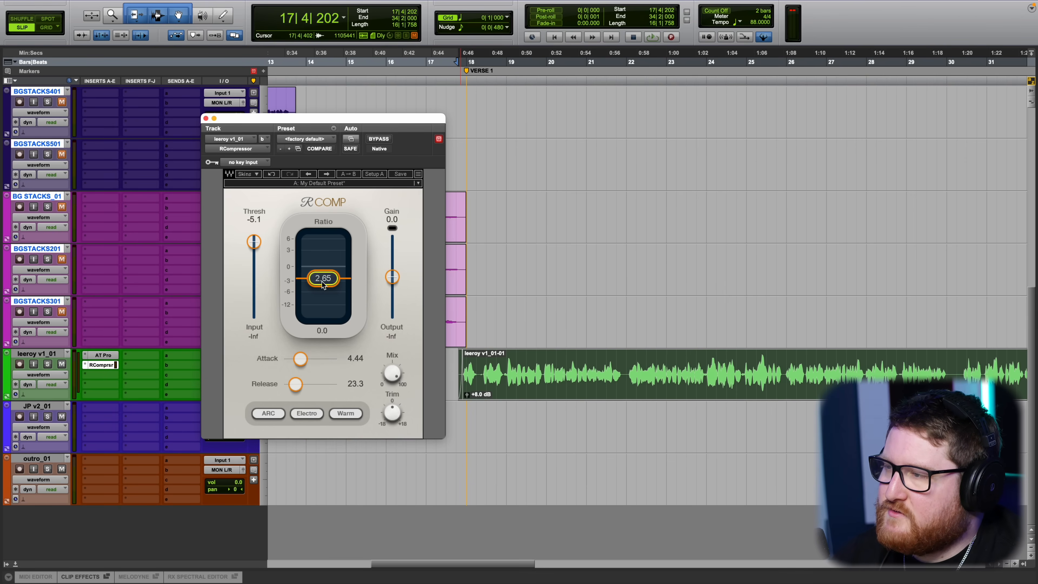
Try extreme compressor ratios such as about 10.67, and settle the ratio at 2.77.
left_click_drag(323, 278, 357, 366)
left_click_drag(330, 331, 330, 311)
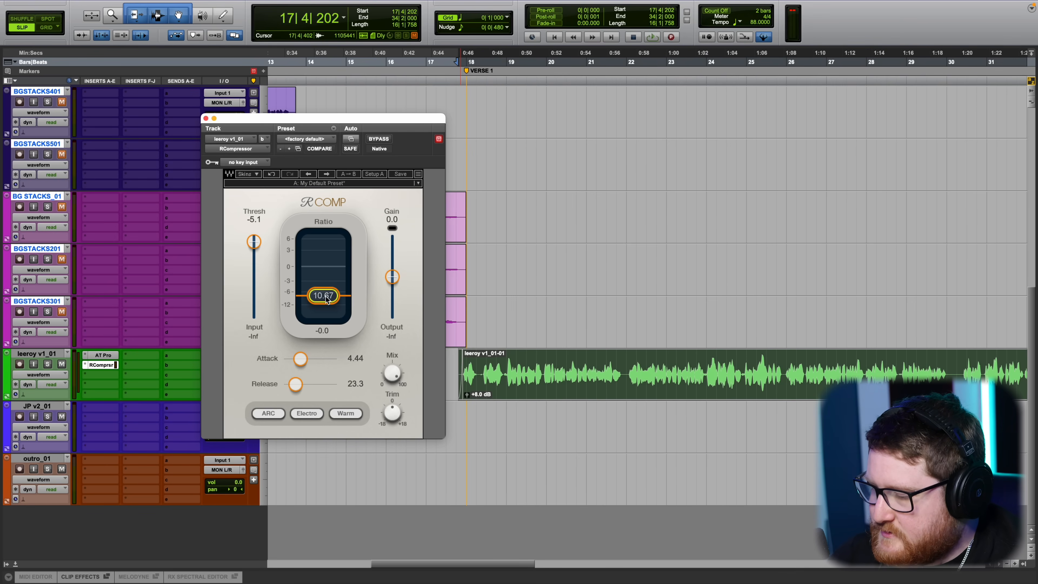
left_click_drag(327, 300, 322, 279)
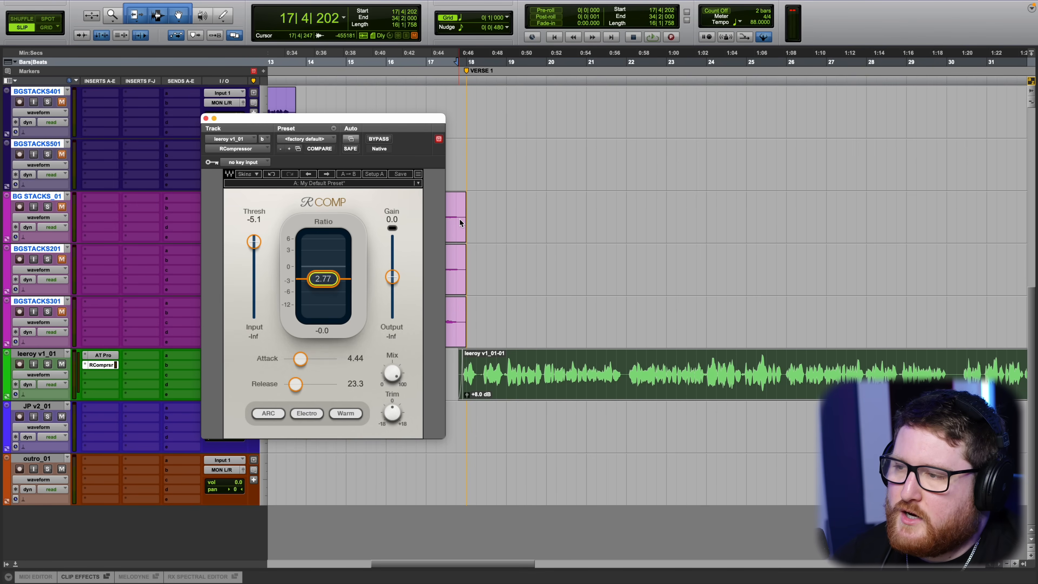
Lower the compressor threshold to -6.0 during short playbacks and place the playback cursor at about 17|3|533.
key("space")
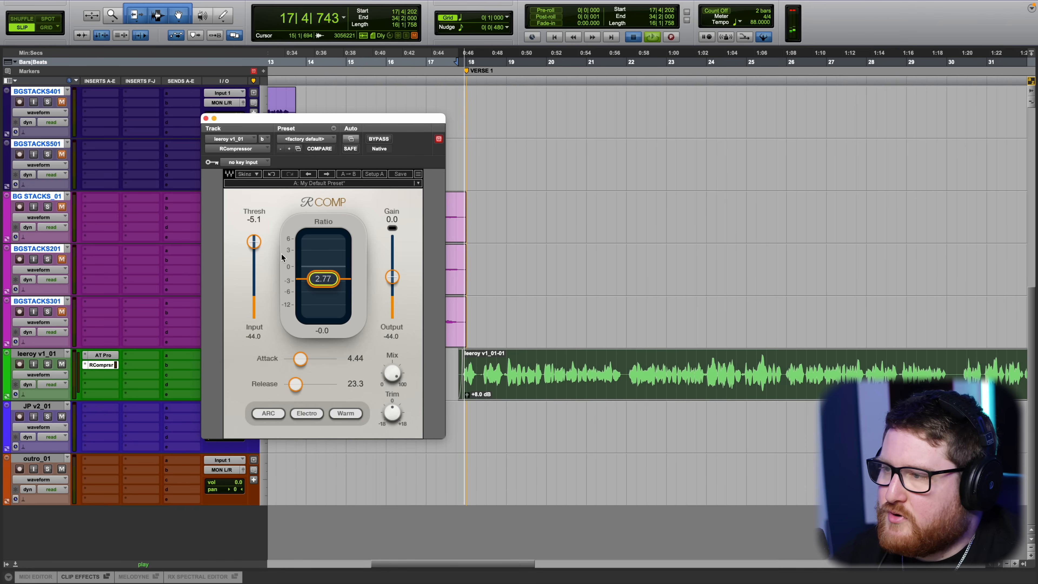
key("space")
left_click_drag(254, 262, 254, 272)
key("space")
key("space")
left_click(451, 213)
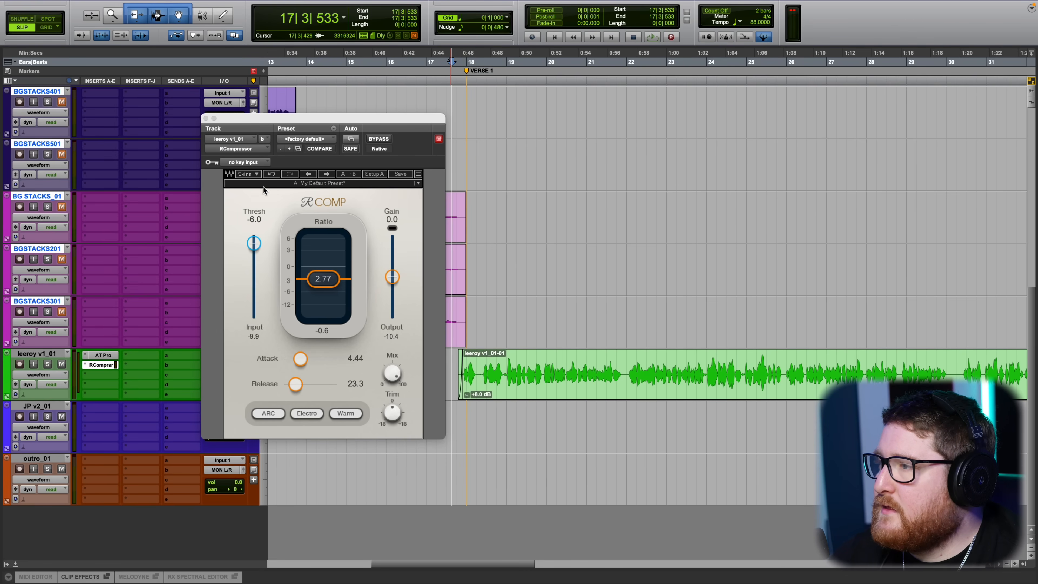
Play verse 1 and gradually lower the compressor threshold to -10.0 while watching the gain reduction.
left_click_drag(305, 119, 280, 97)
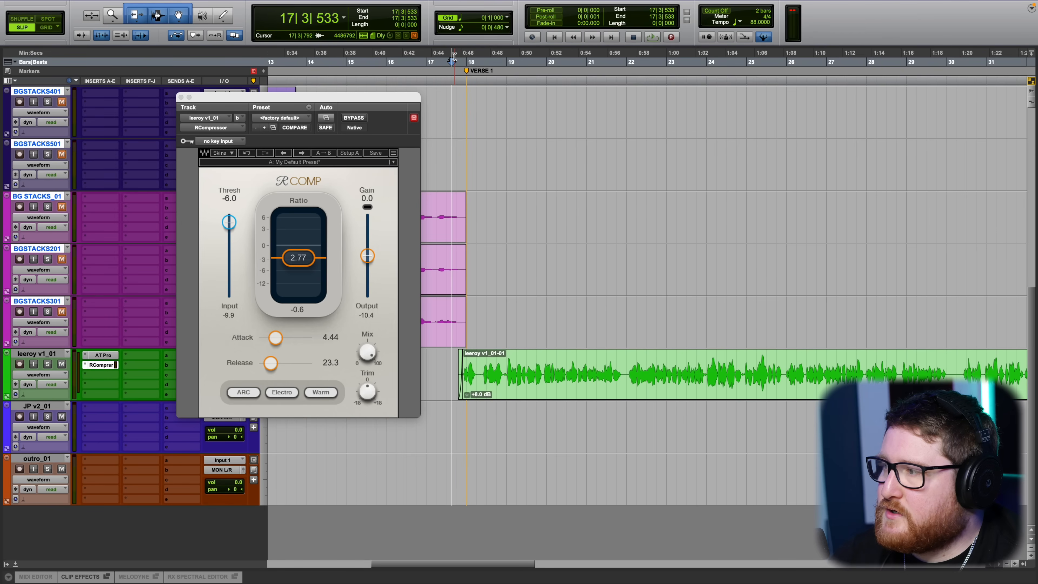
key("space")
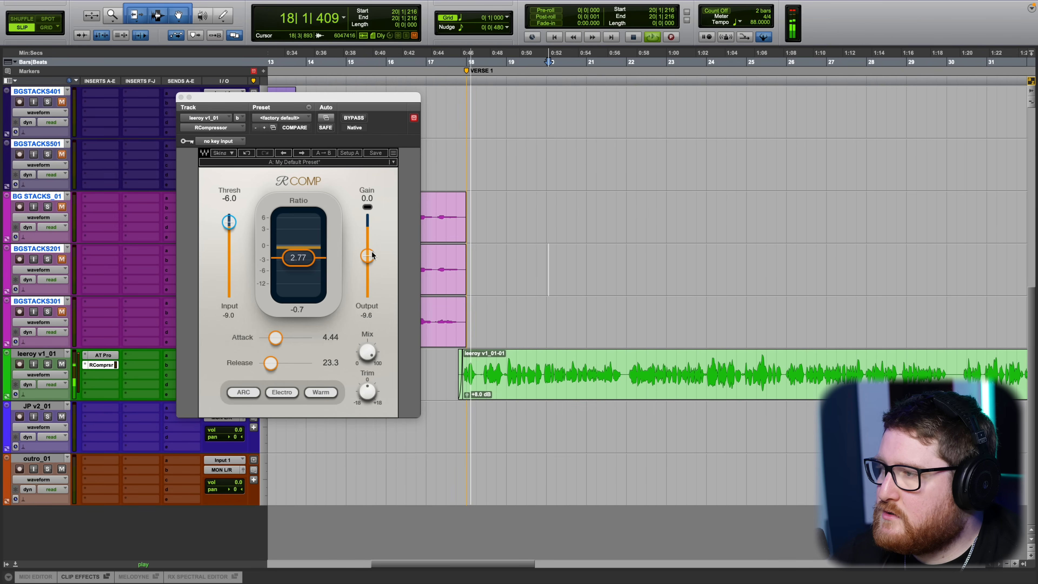
left_click_drag(230, 223, 230, 225)
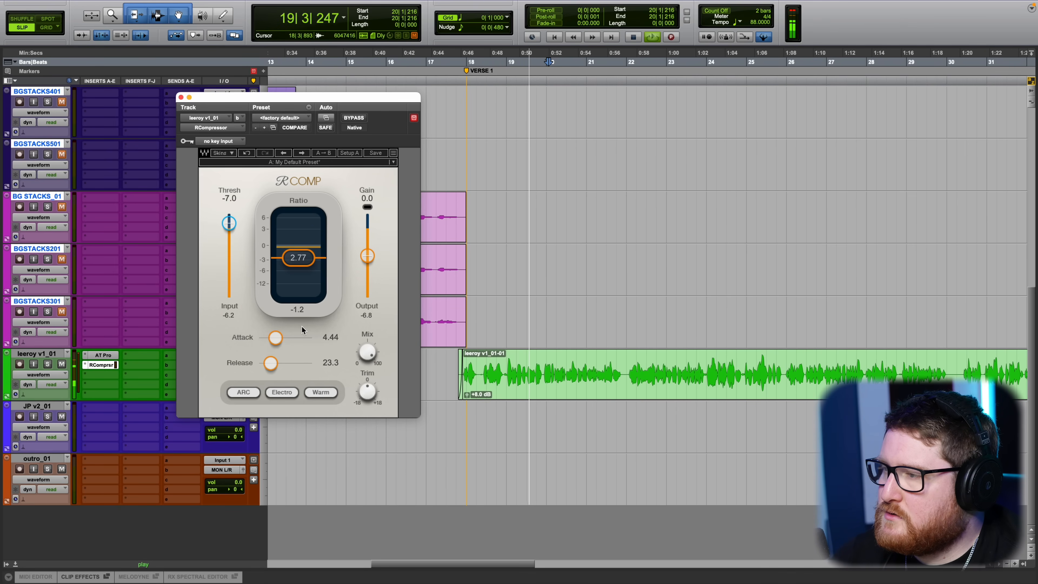
left_click_drag(230, 225, 230, 228)
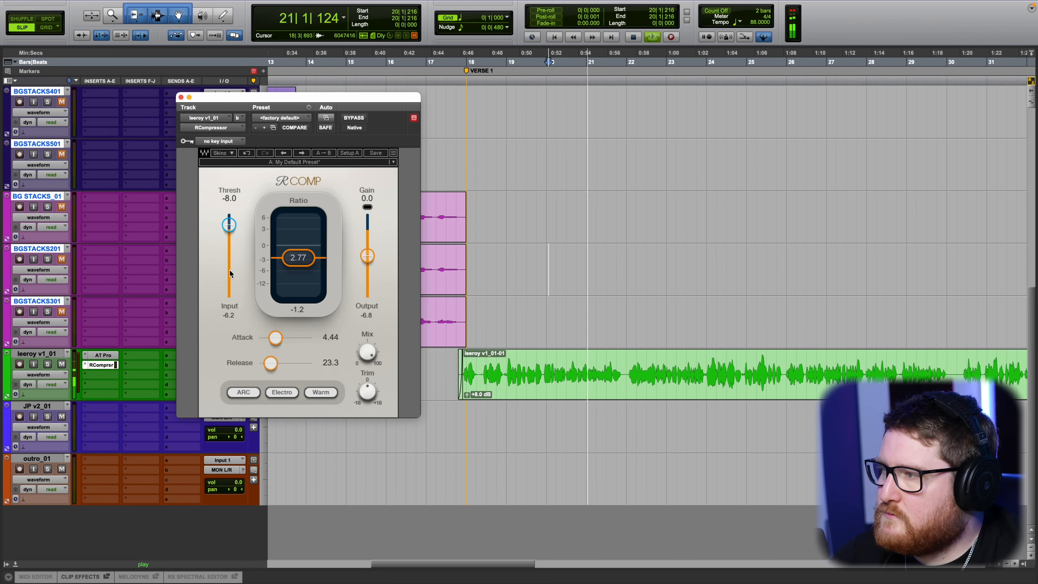
left_click_drag(230, 273, 228, 289)
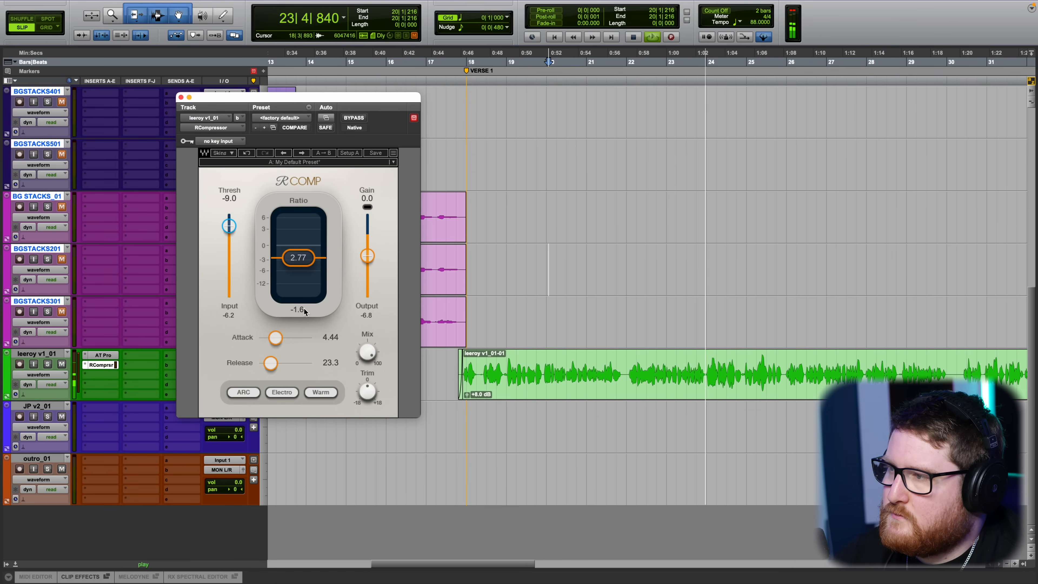
left_click_drag(228, 285, 228, 294)
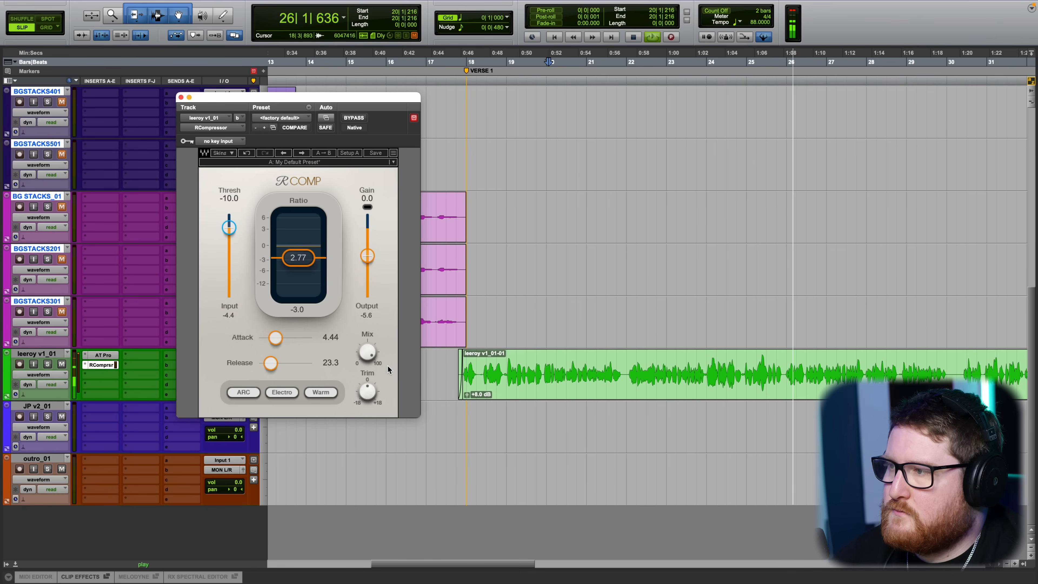
Examine the verse 1 waveform during playback and lower the compressor threshold further to -11.0.
scroll(777, 395, "up", 3)
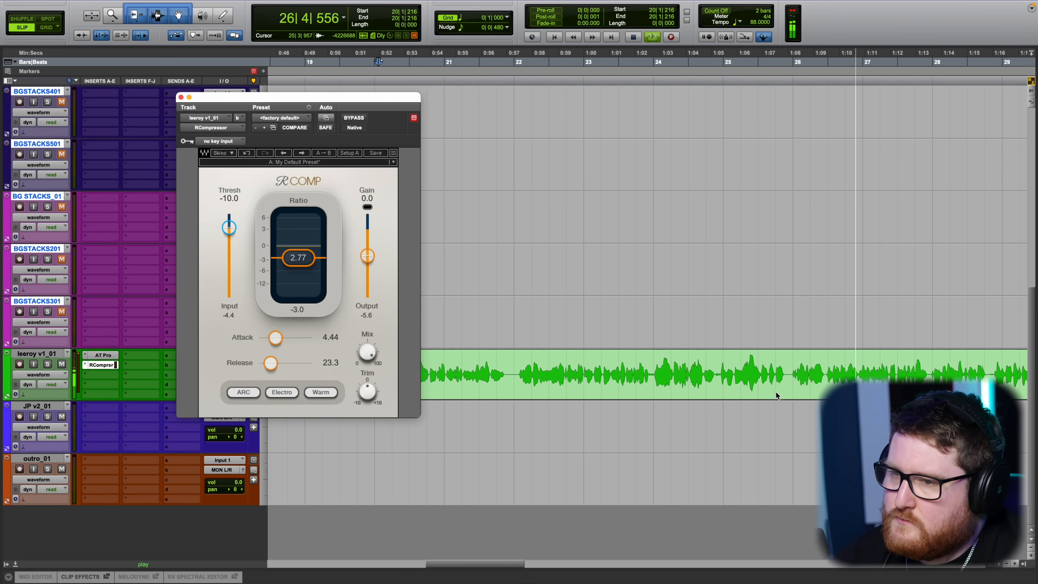
scroll(777, 396, "up", 5)
scroll(777, 396, "down", 5)
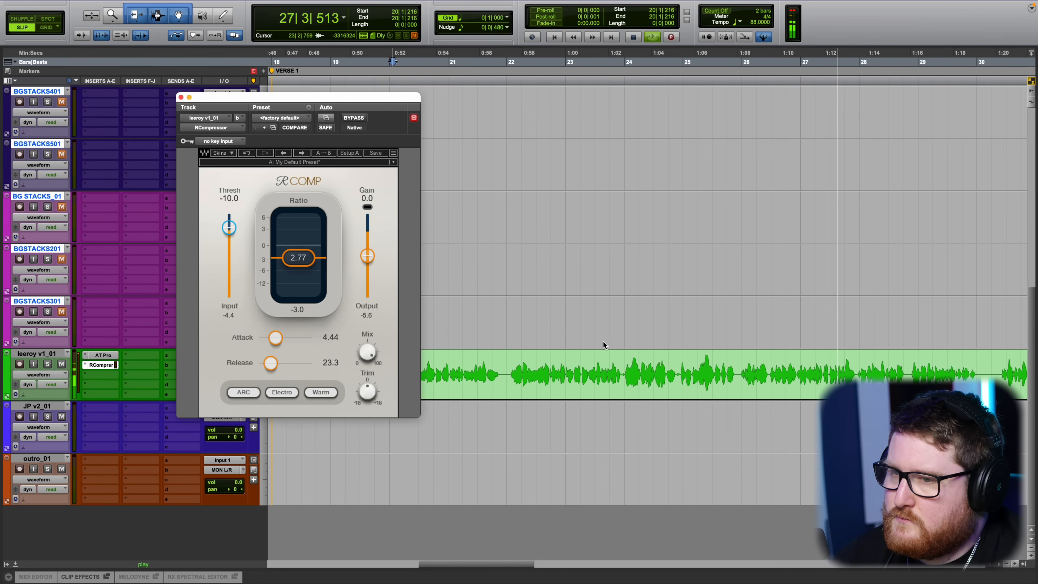
scroll(604, 345, "left", 5)
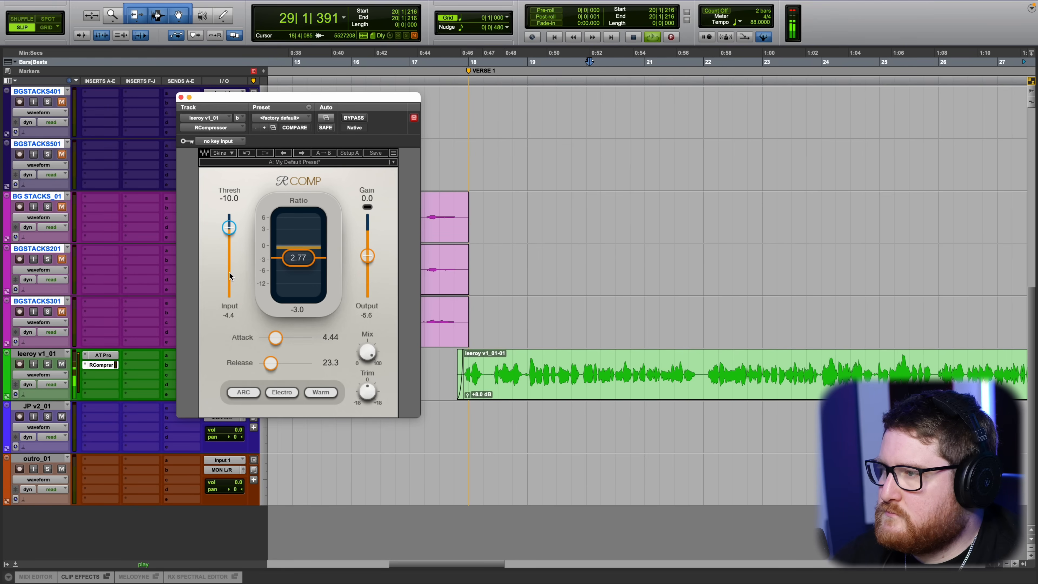
left_click_drag(229, 227, 229, 228)
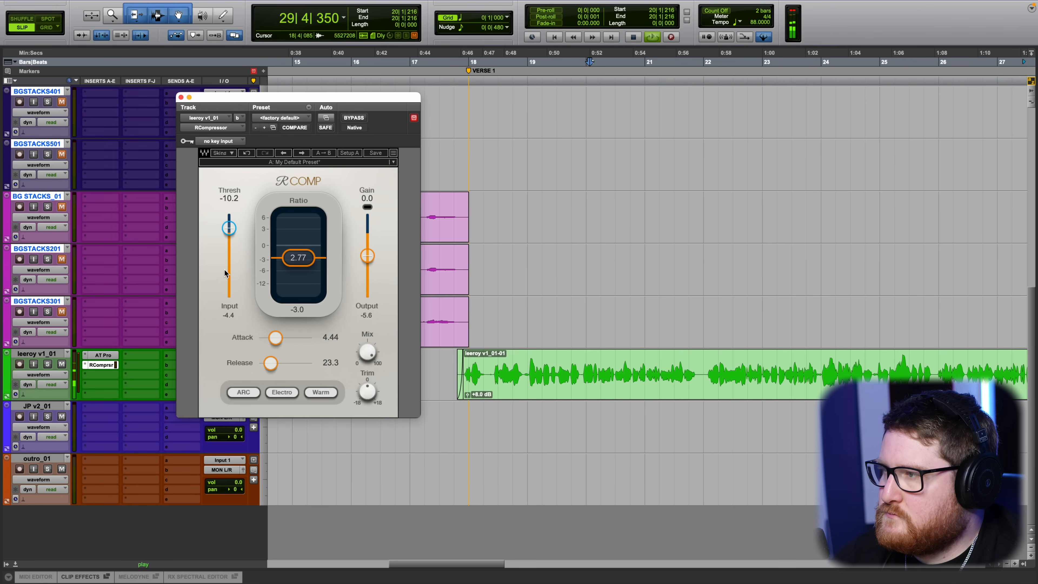
left_click_drag(224, 270, 228, 279)
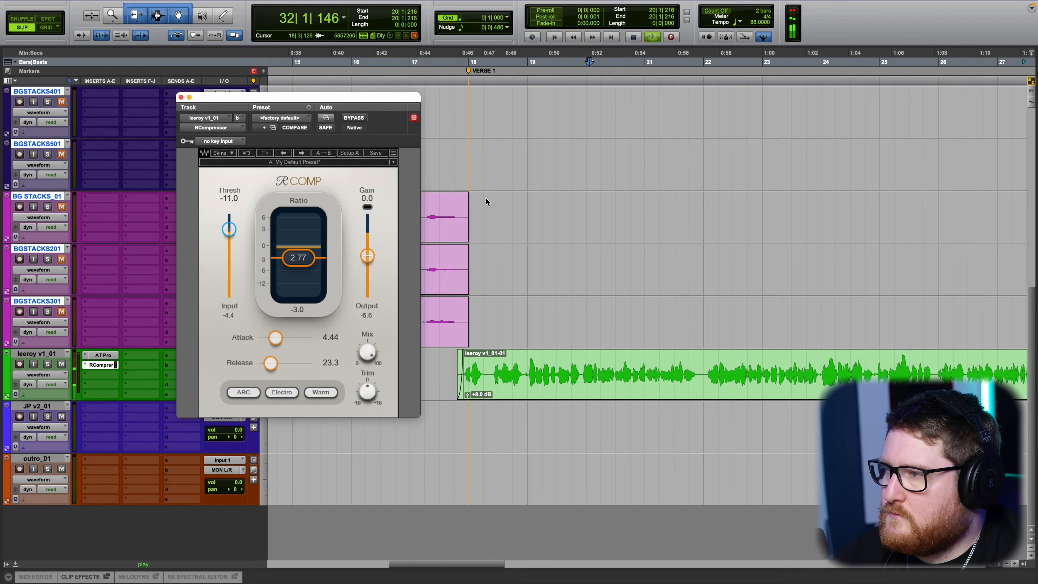
Compare the verse 1 vocal with the compressor bypassed and active, and stop playback.
left_click(354, 119)
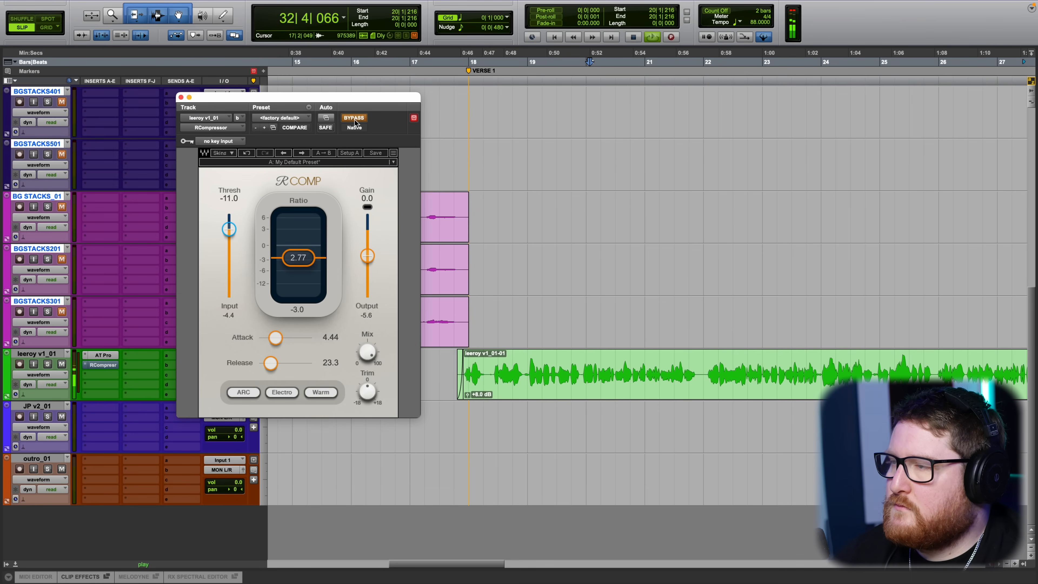
left_click(354, 119)
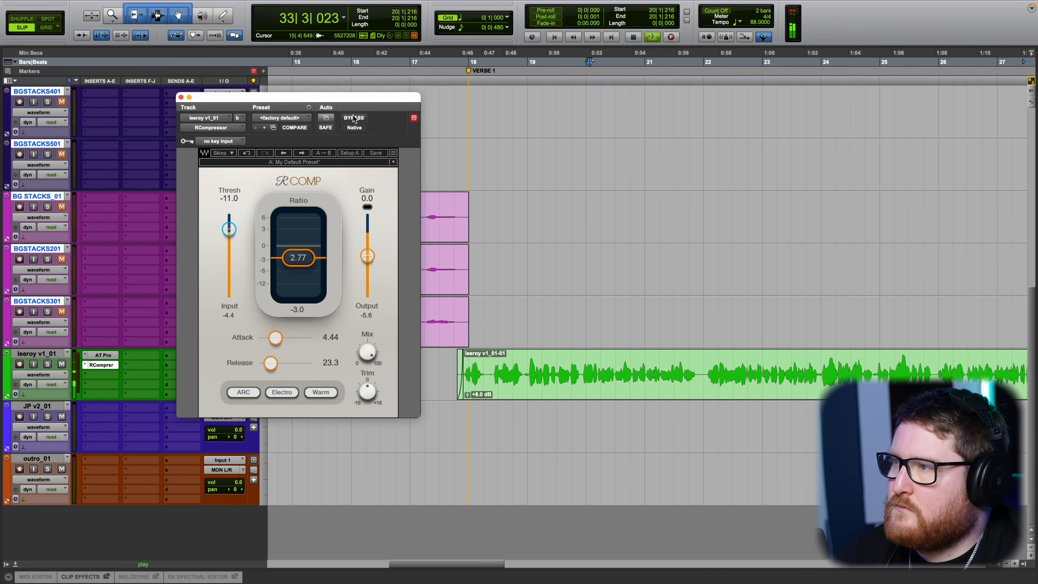
key("space")
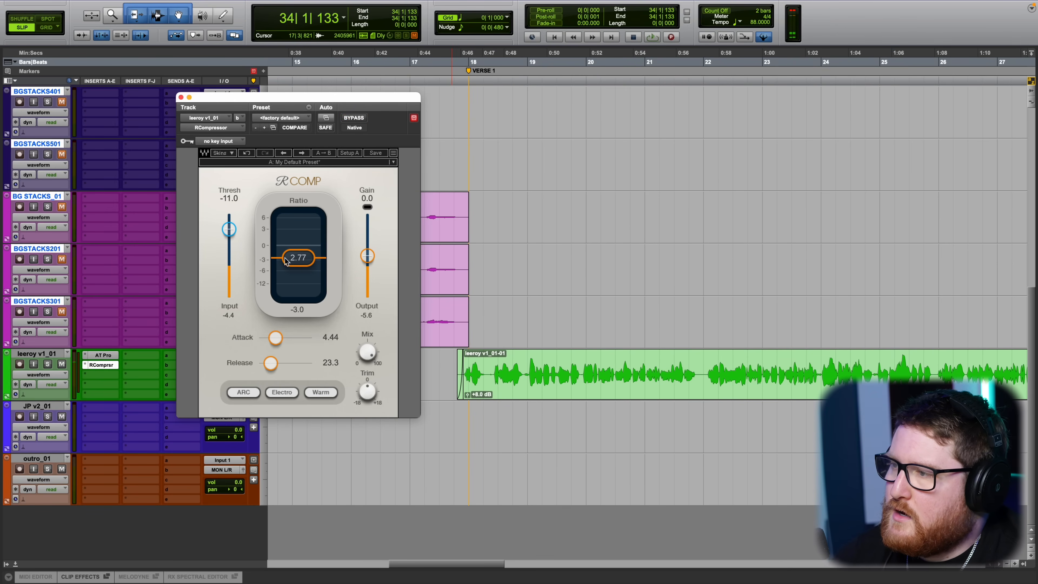
Reset the gain reduction readout, set the compressor's output gain to 1.0 and place the cursor at about 17|4|532.
left_click(299, 310)
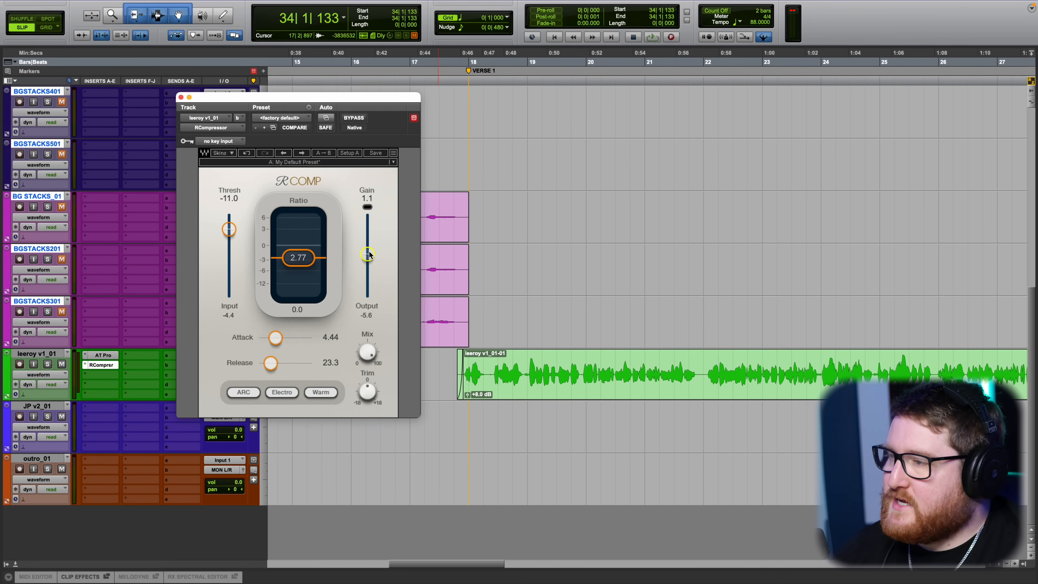
left_click_drag(369, 253, 369, 254)
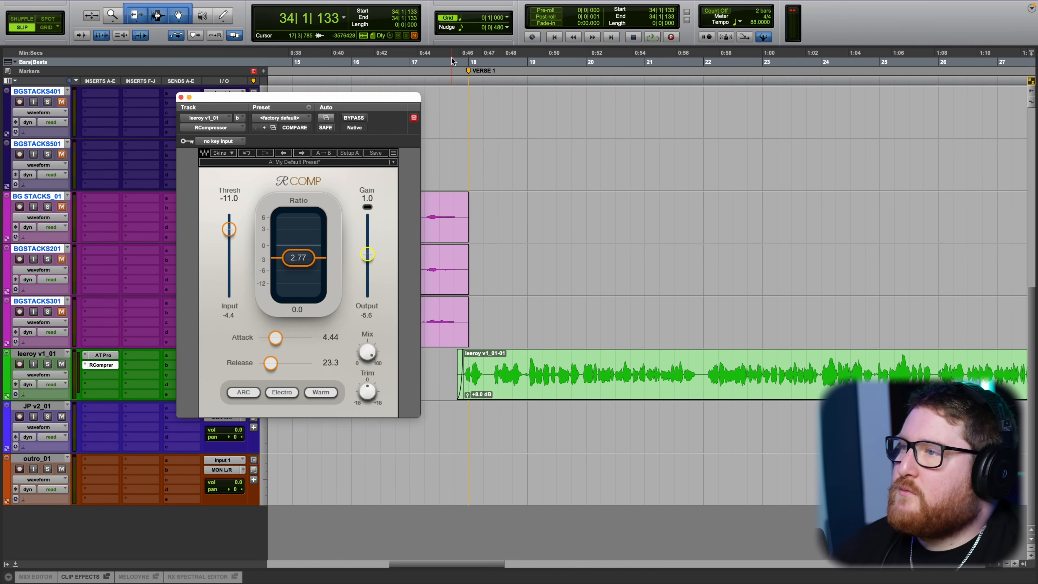
left_click(463, 64)
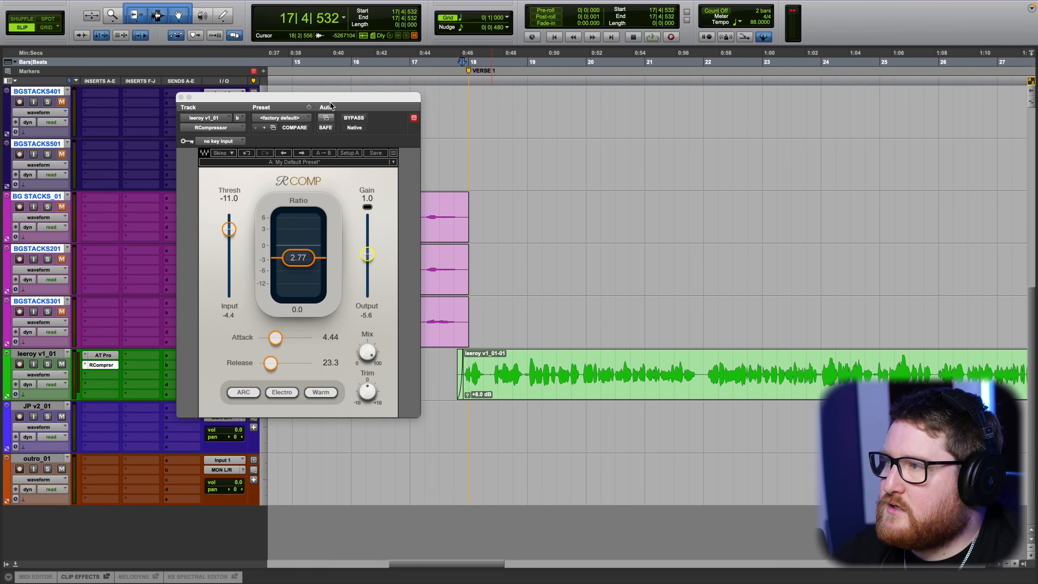
Play verse 1 from bar 18, raise the compressor's output gain to 1.4, close the compressor window and stop playback.
left_click_drag(337, 100, 360, 93)
left_click(469, 71)
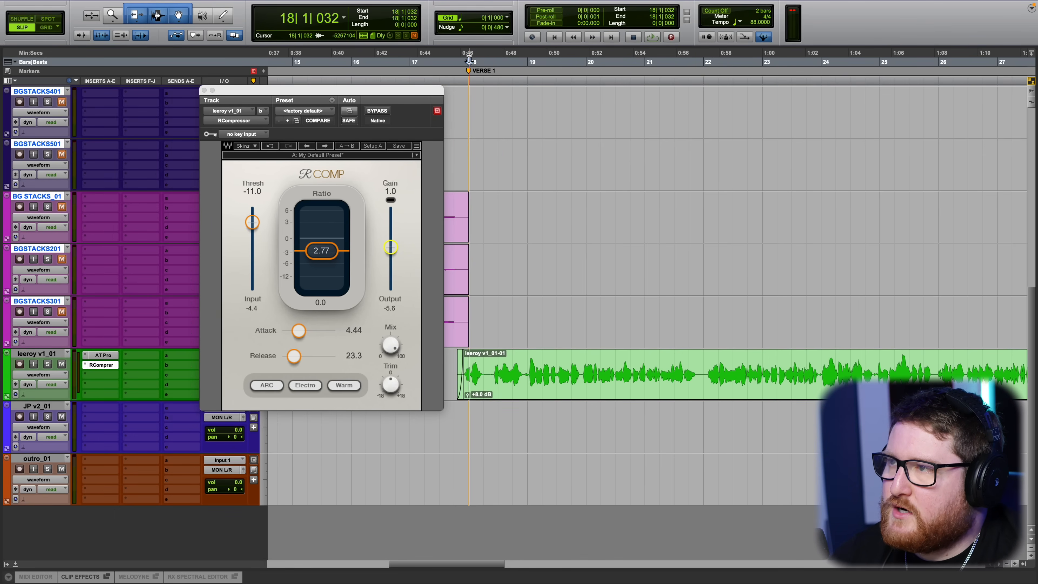
key("space")
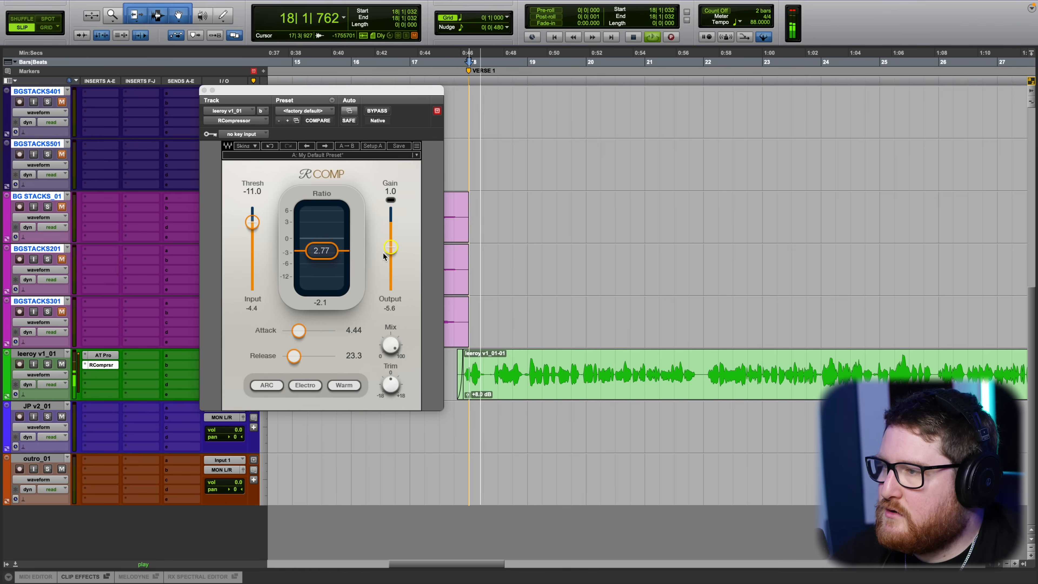
left_click_drag(391, 253, 390, 252)
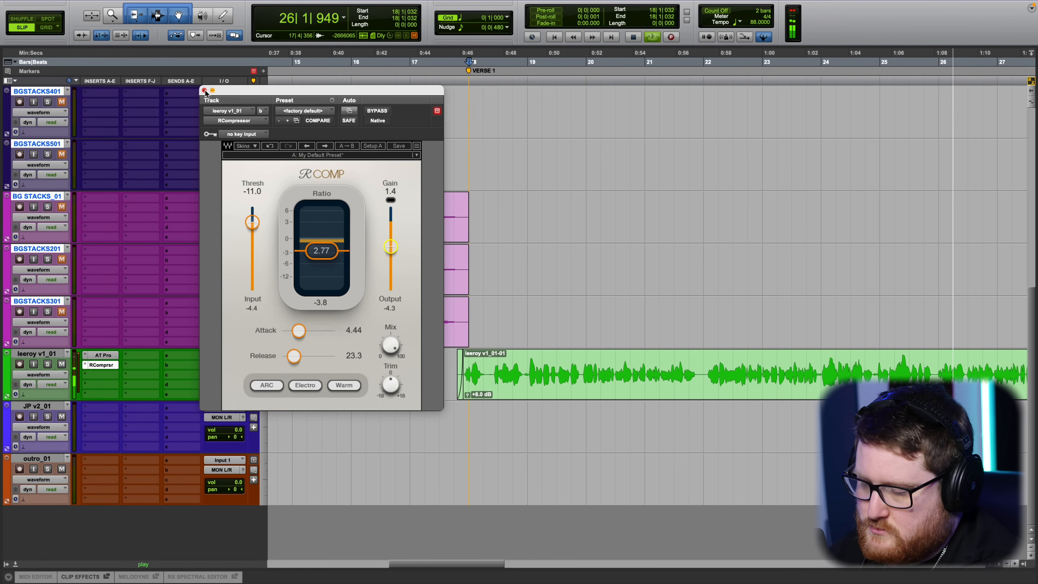
left_click(204, 91)
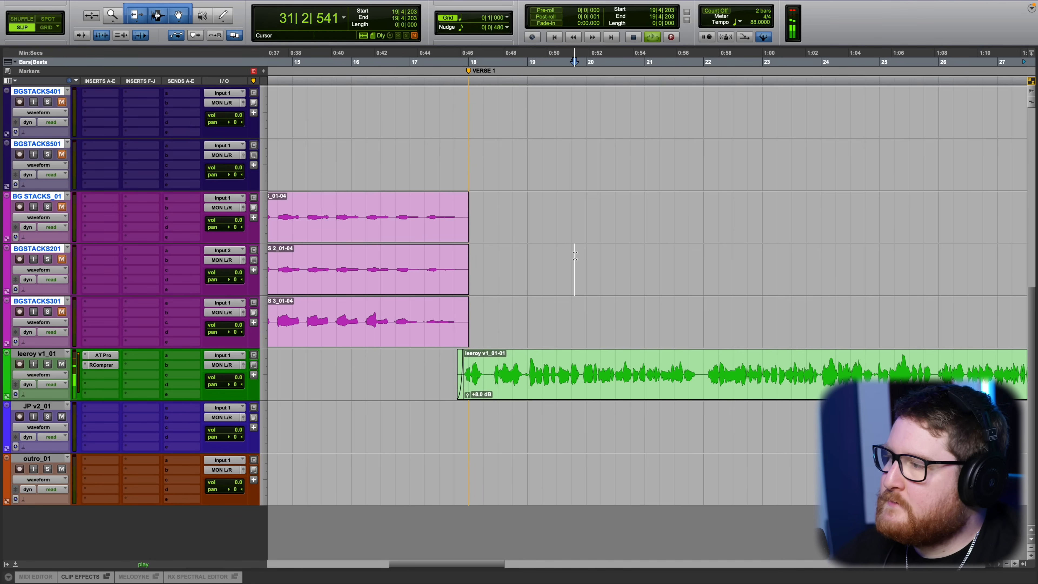
key("space")
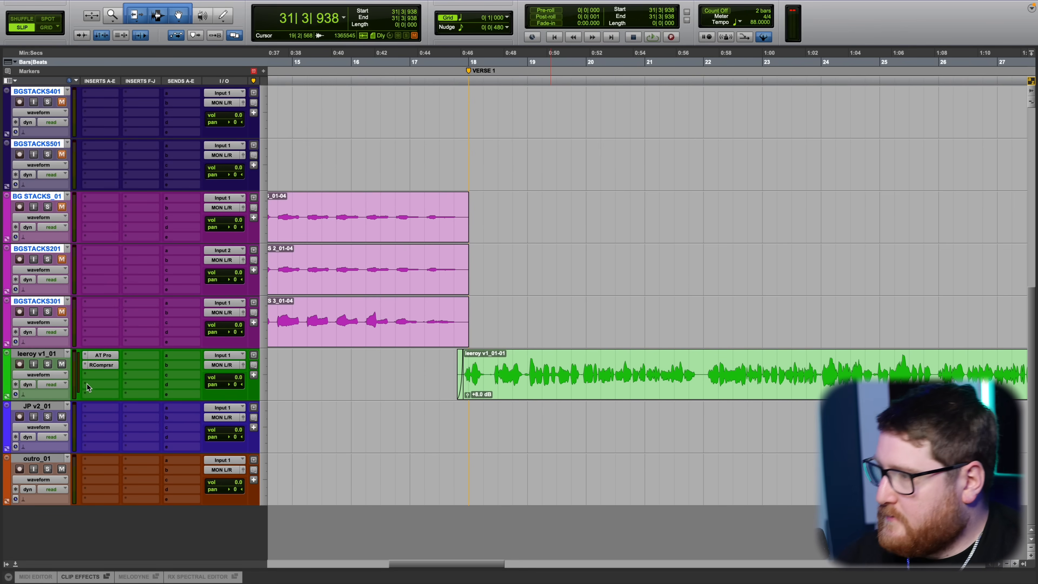
Insert FabFilter Pro-Q 4 (mono) after RCompressor on the verse 1 vocal track and reposition its window.
left_click(94, 376)
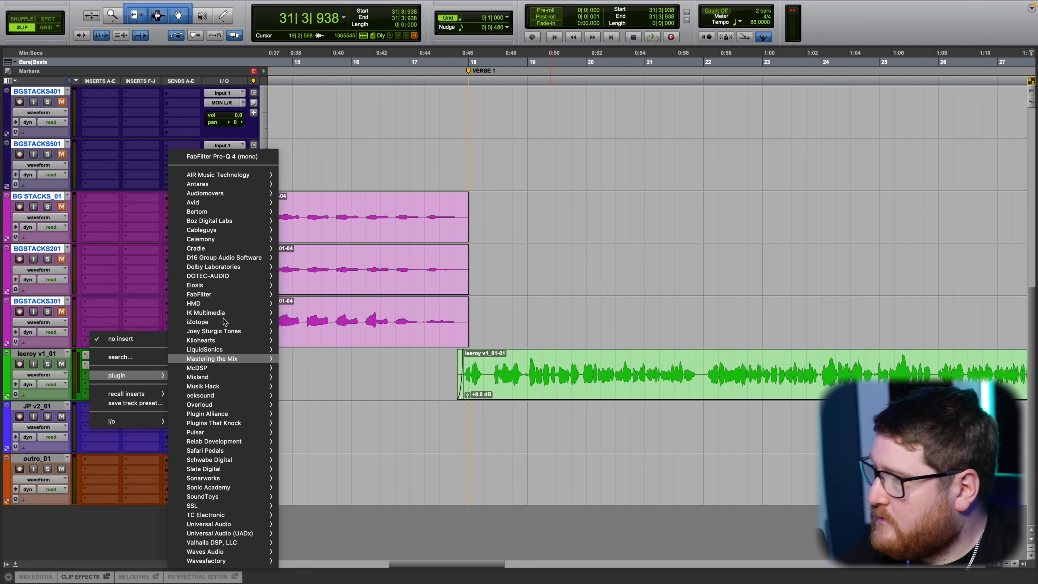
mouse_move(210, 296)
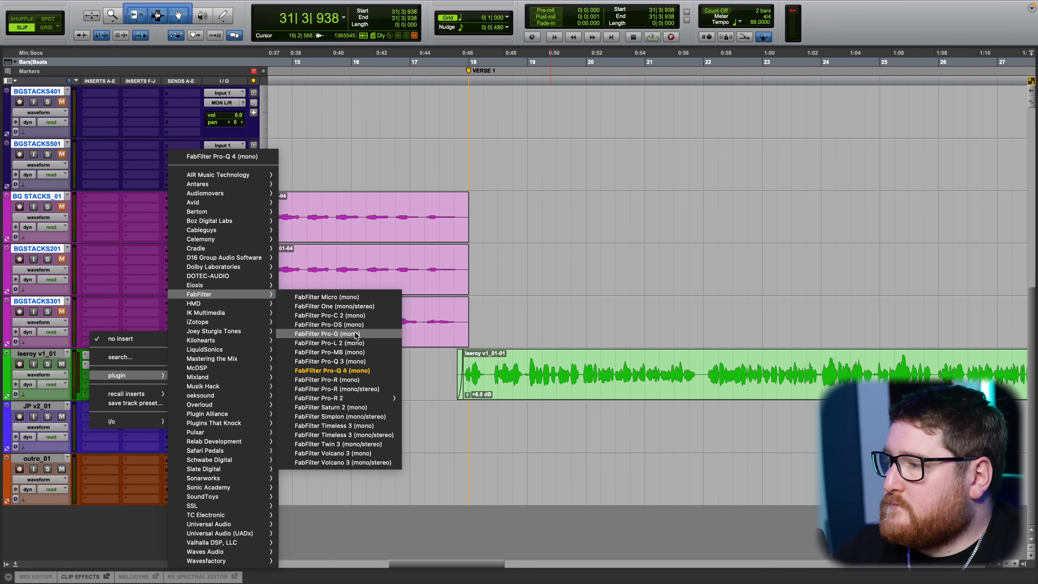
left_click(356, 371)
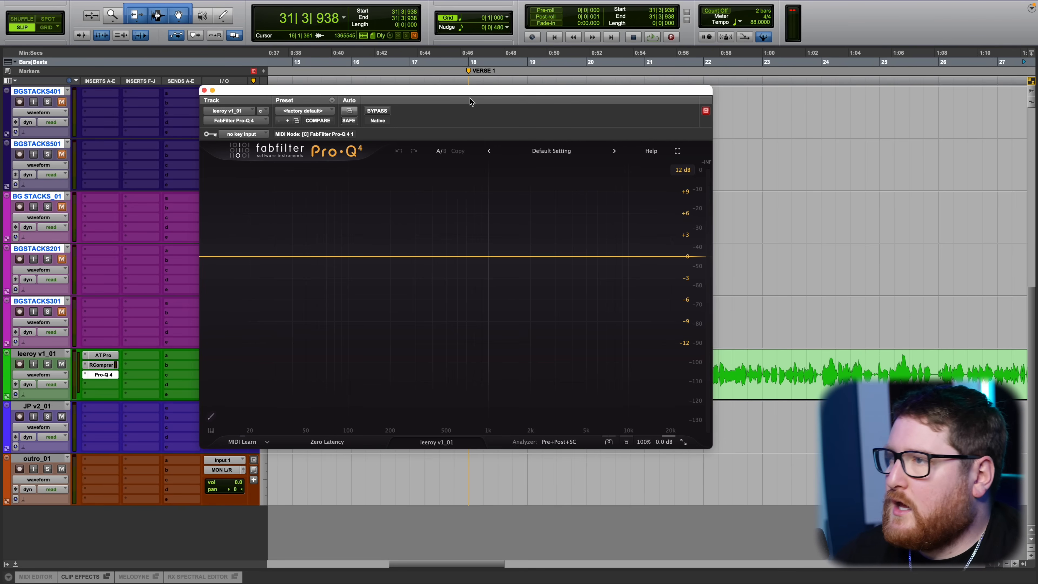
left_click_drag(470, 101, 553, 399)
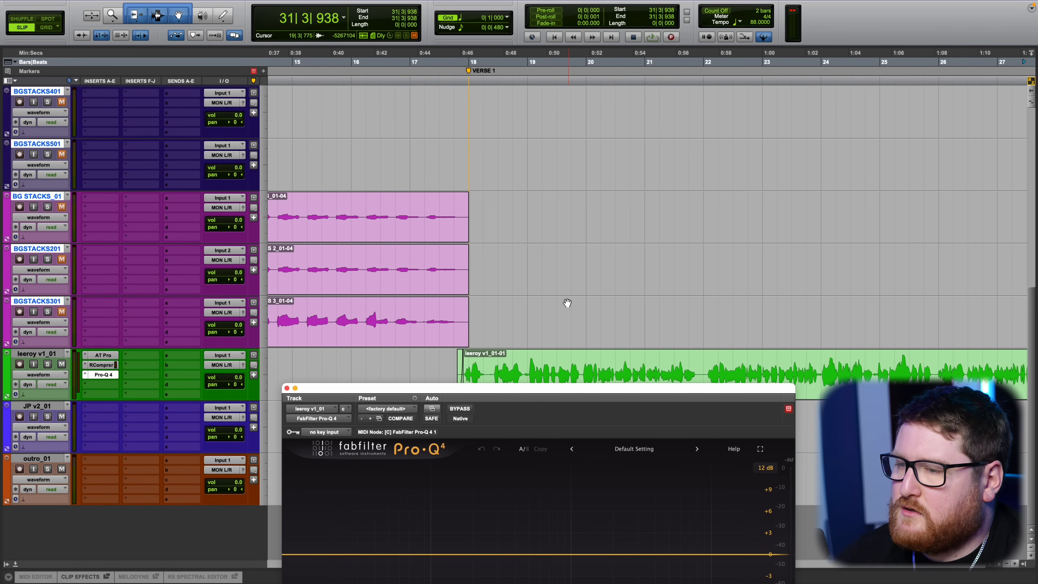
scroll(561, 360, "down", 1)
scroll(551, 369, "right", 2)
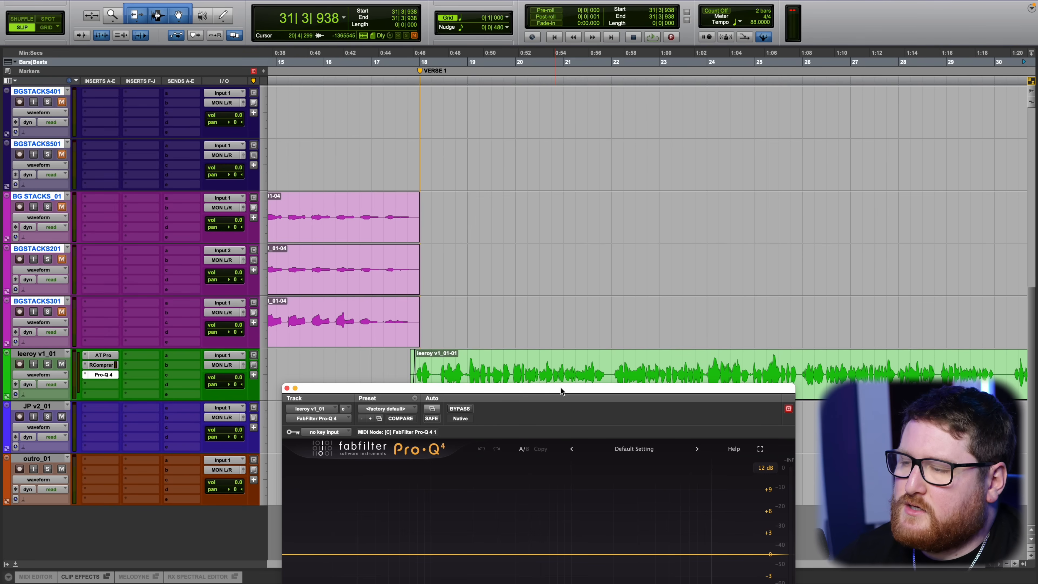
left_click_drag(560, 389, 567, 408)
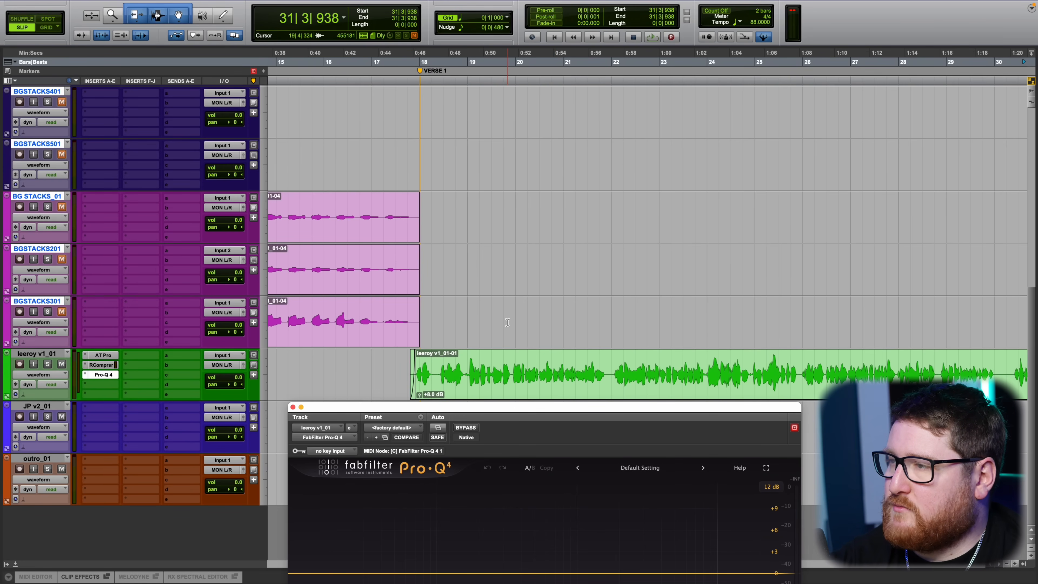
left_click_drag(502, 404, 504, 258)
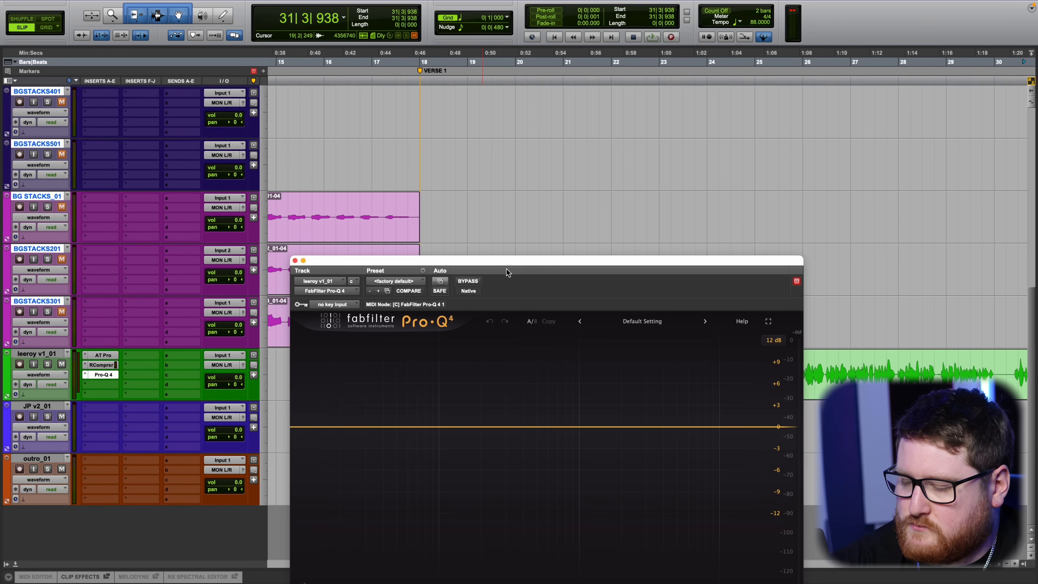
Play verse 1 from its start and add a 12 dB/oct low cut at about 80 Hz, auditioning the band.
key("space")
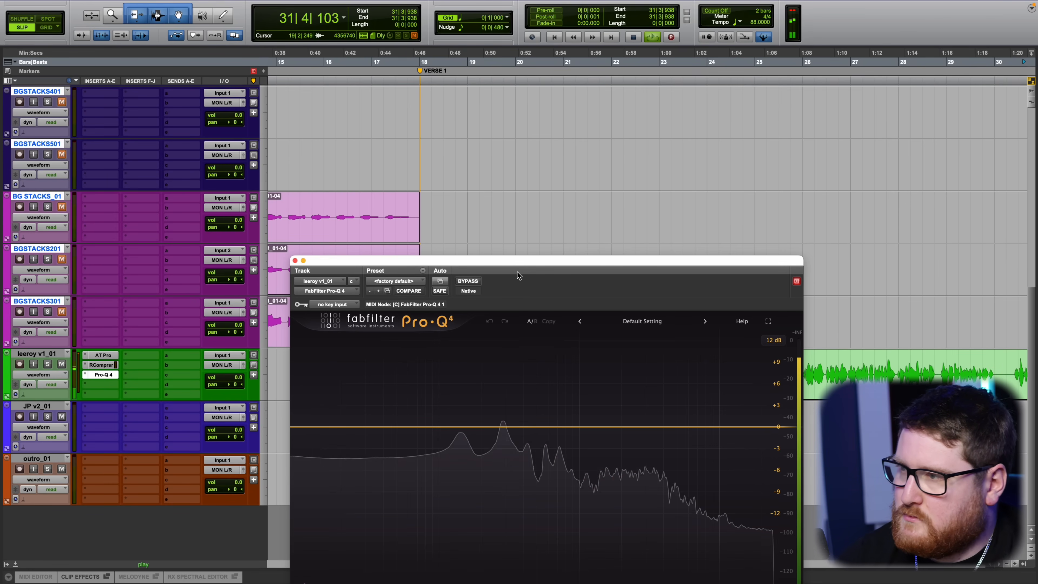
left_click(425, 58)
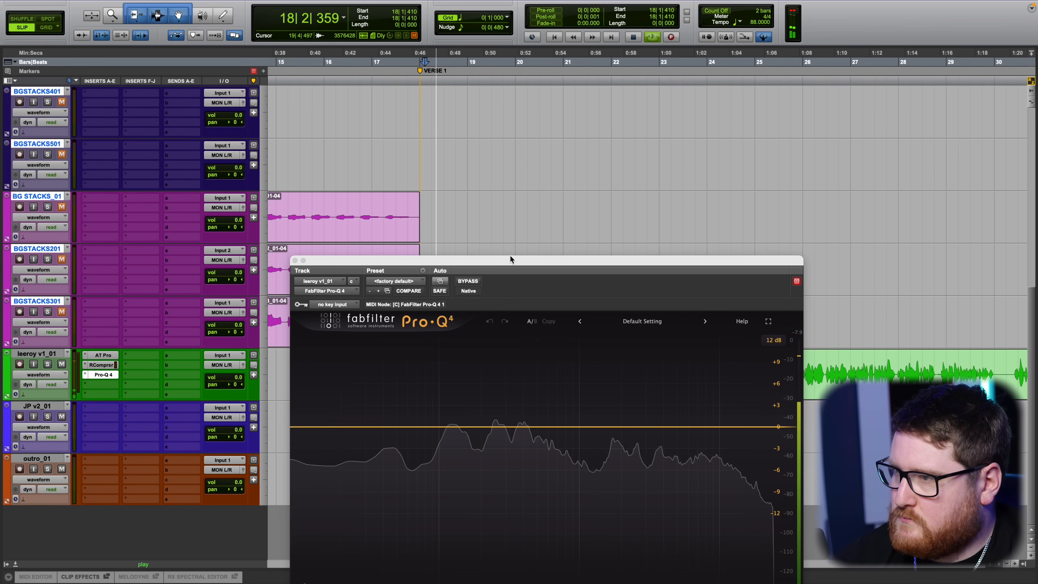
left_click_drag(511, 257, 542, 163)
left_click(427, 331)
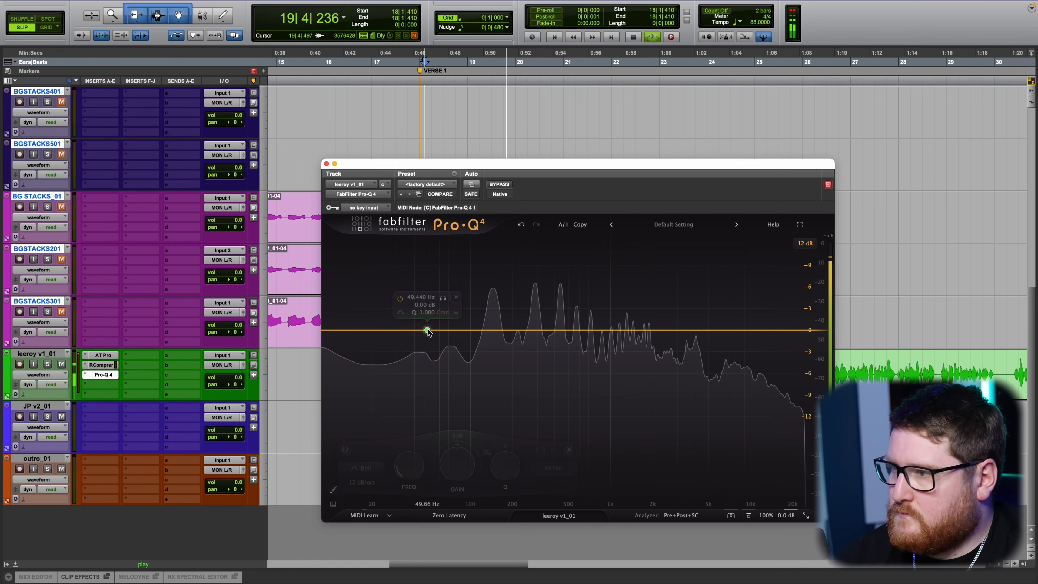
left_click(423, 324)
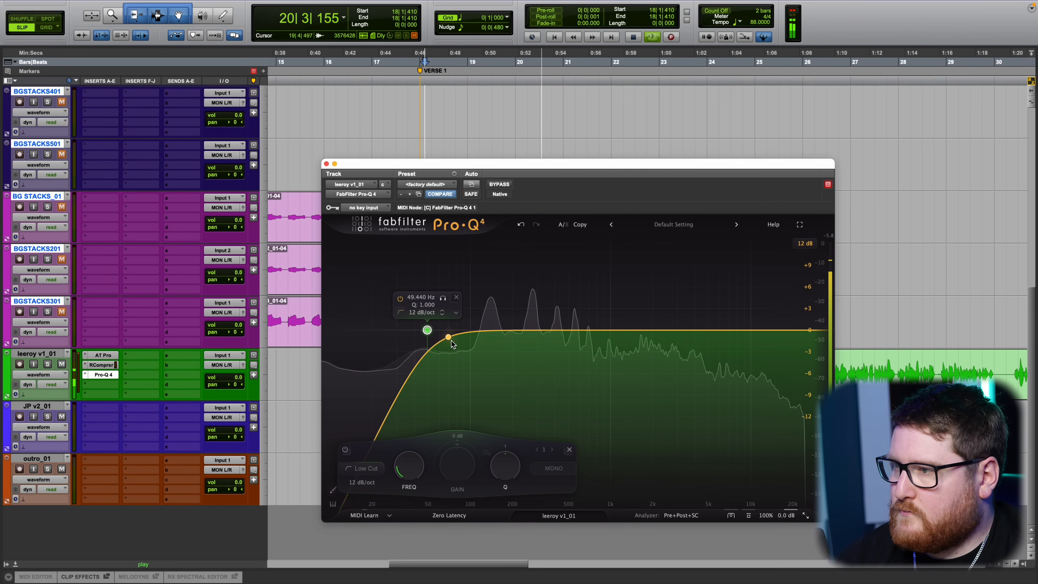
left_click_drag(427, 330, 456, 328)
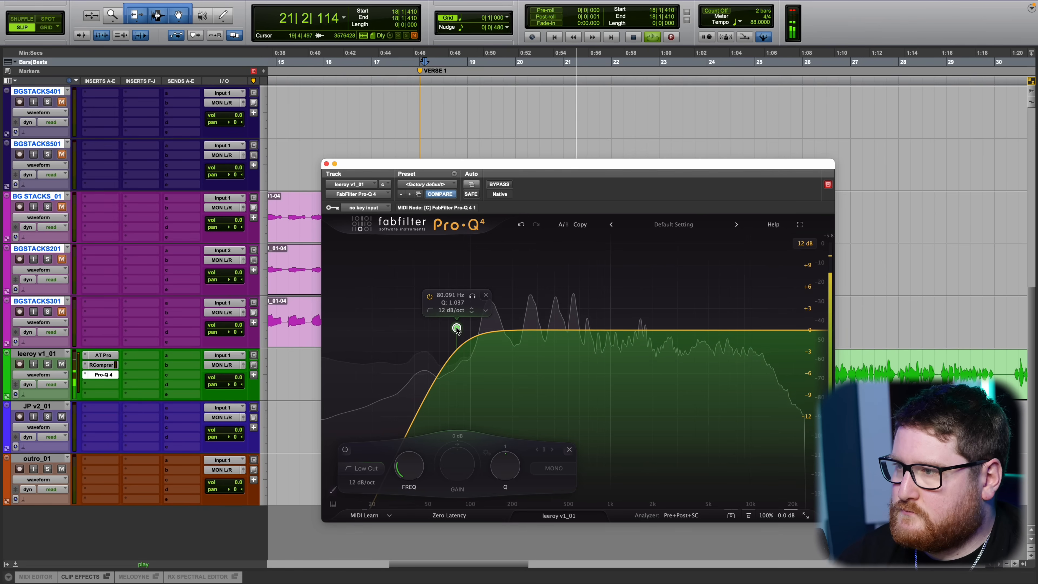
left_click(472, 296)
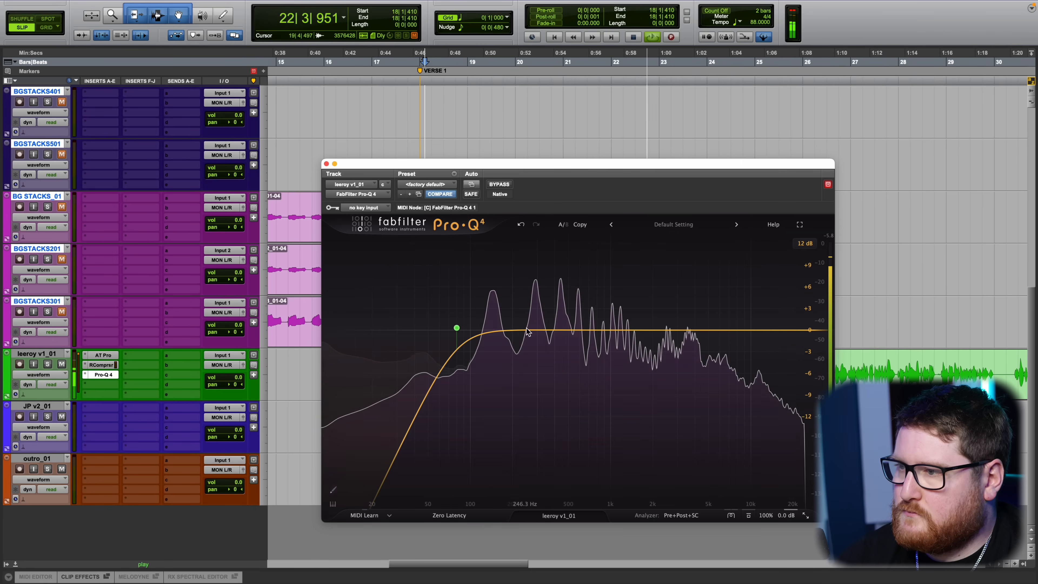
Add a bell band at about 135 Hz with a gain of -1.70 dB and Q 1.979.
mouse_move(492, 334)
left_mouse_down()
mouse_move(491, 274)
mouse_move(491, 333)
left_mouse_up()
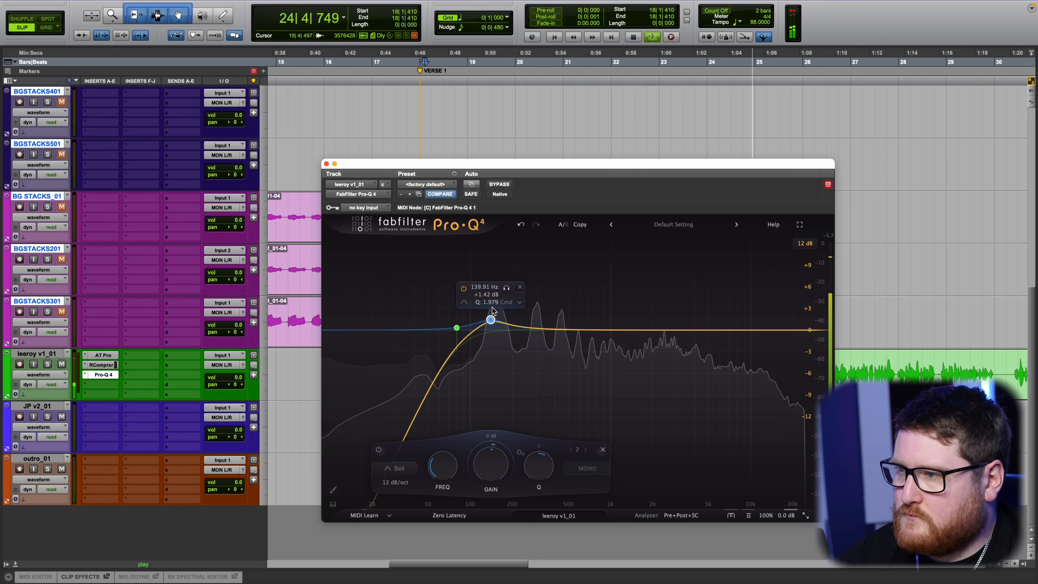
left_click_drag(491, 307, 491, 318)
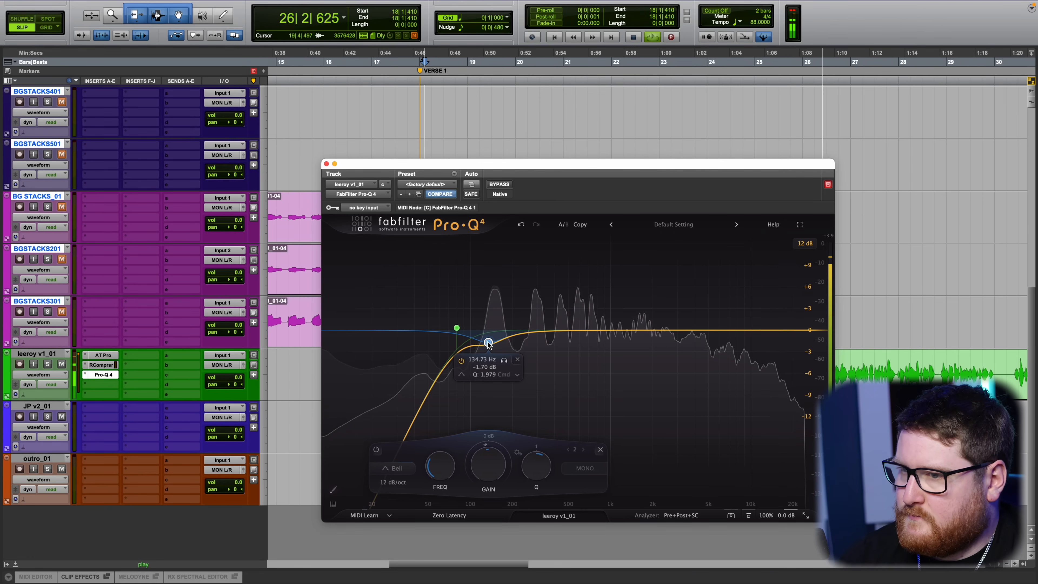
left_click_drag(591, 163, 597, 112)
mouse_move(490, 291)
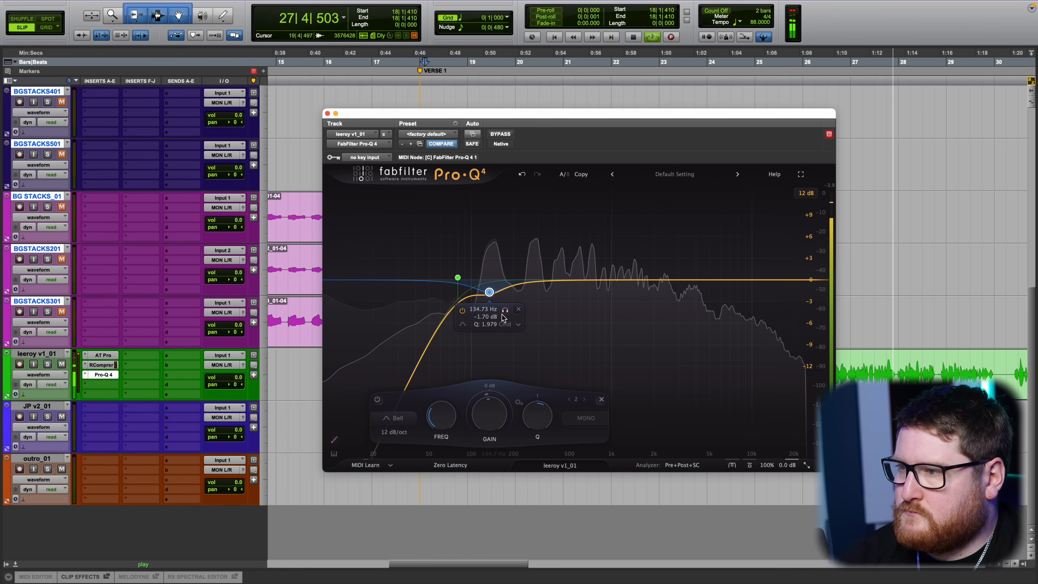
Add a bell cut at 294.29 Hz with -1.43 dB gain and Q 1.183, and select the verse 1 clip for playback from its start.
left_click_drag(504, 311, 539, 295)
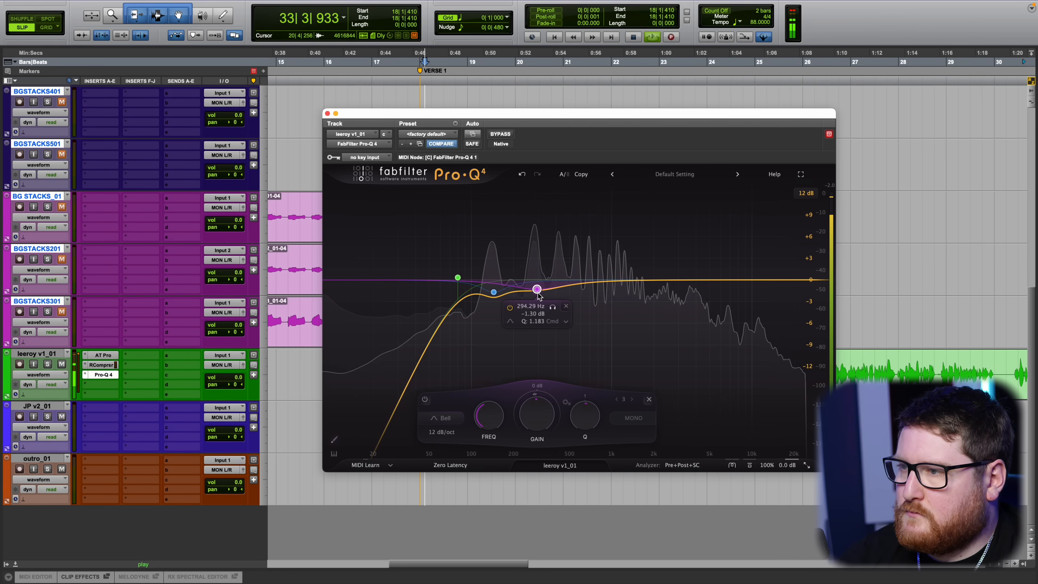
left_click(588, 63)
key("space")
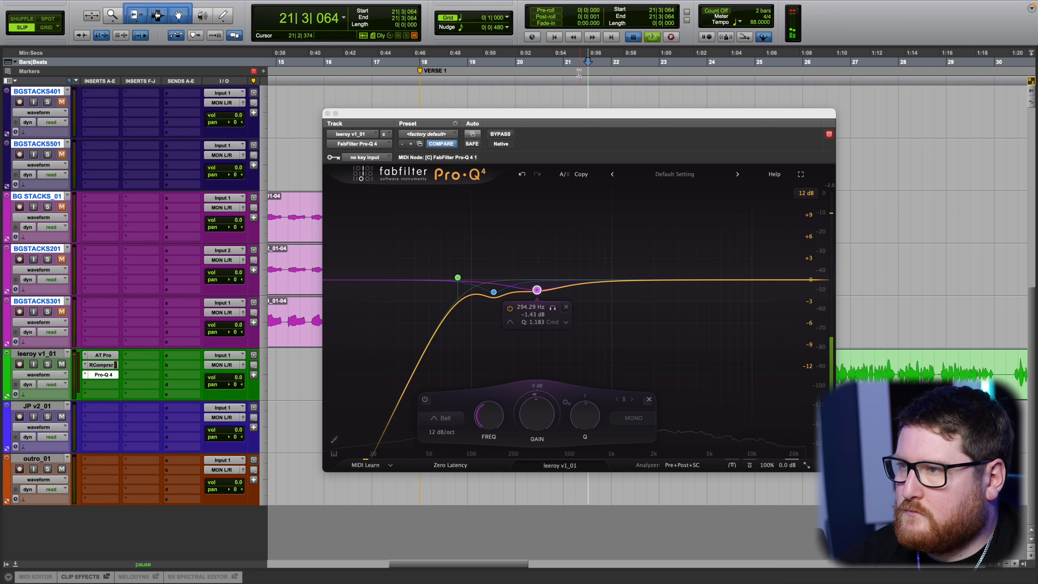
key("space")
left_click_drag(566, 115, 521, 115)
left_click(823, 381)
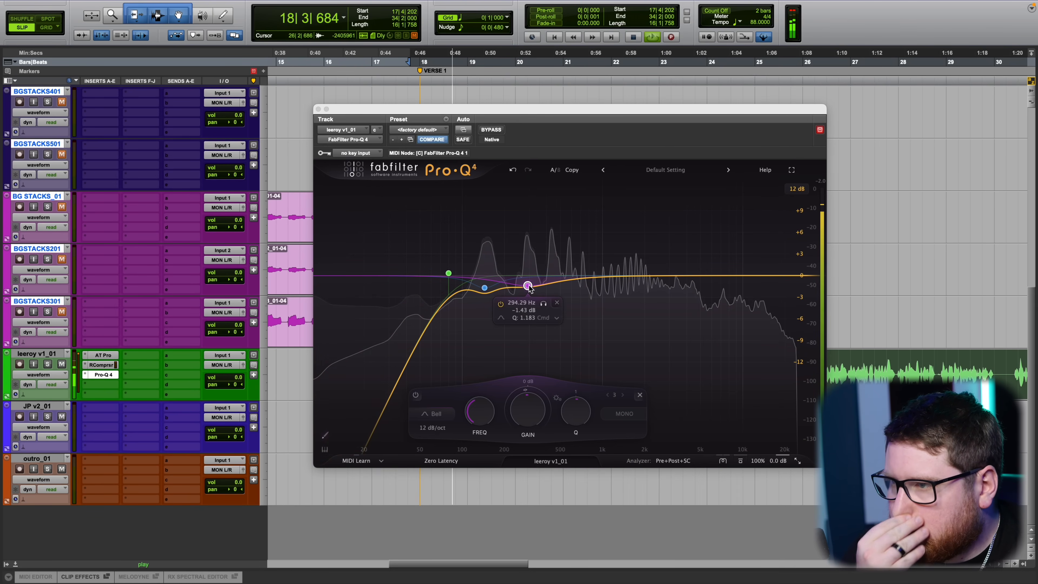
Refine the 294 Hz bell to about 283 Hz, -1.44 dB and Q 1.380, and make the band dynamic.
mouse_move(527, 285)
left_mouse_down()
mouse_move(533, 206)
mouse_move(528, 291)
left_mouse_up()
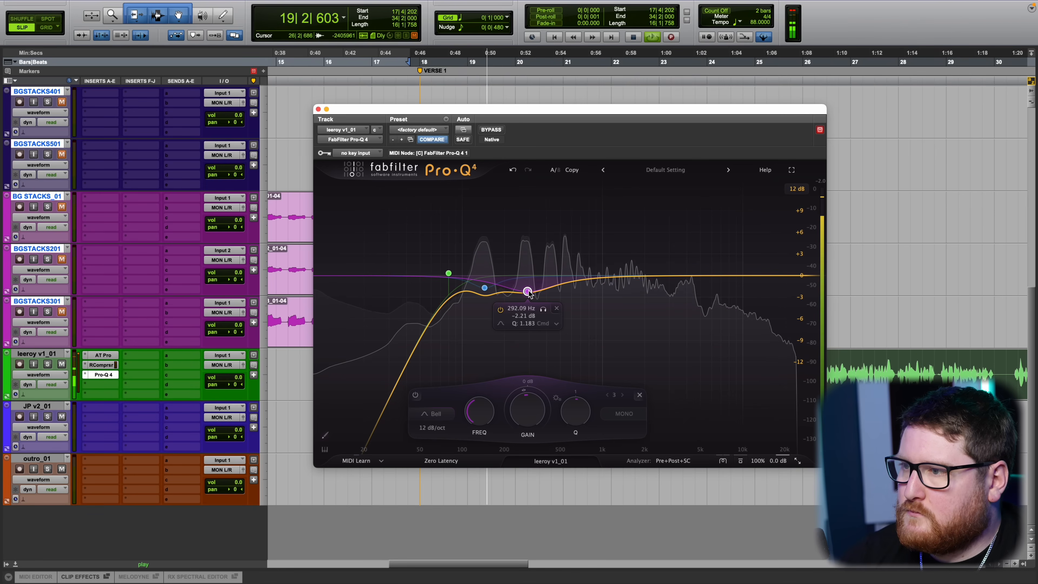
scroll(528, 293, "up", 2)
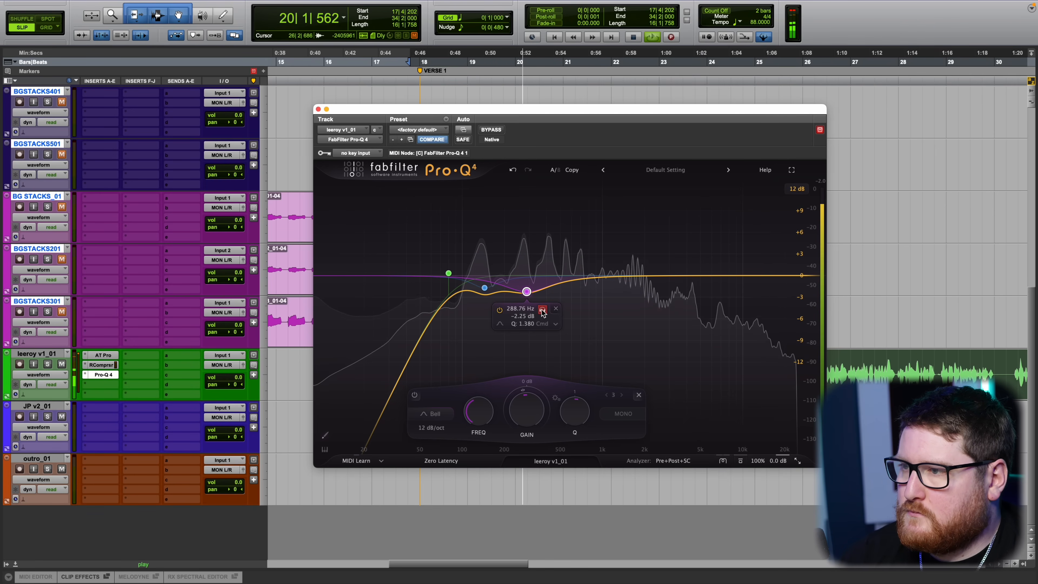
left_click_drag(527, 291, 525, 291)
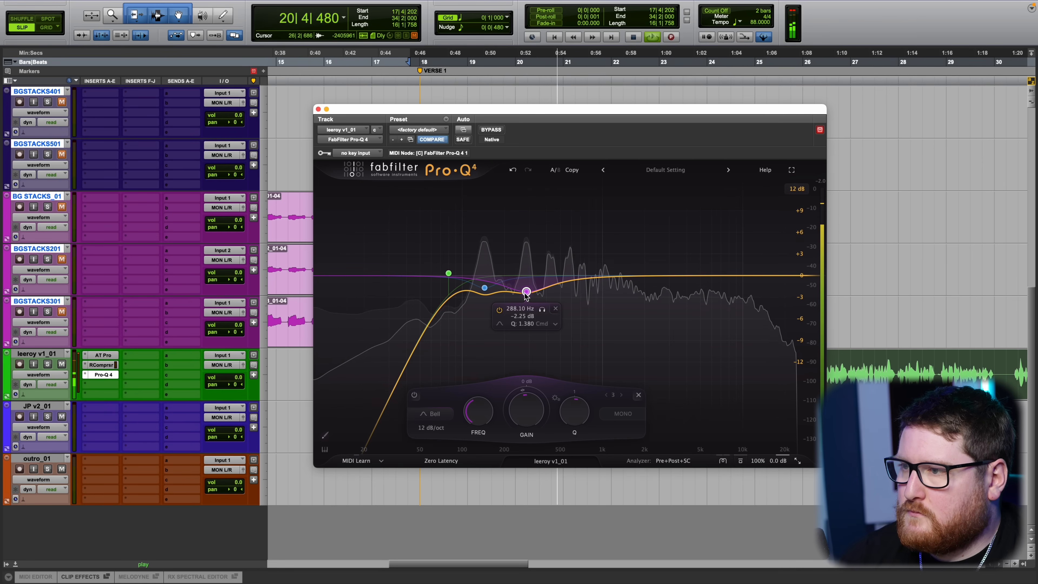
right_click(526, 292)
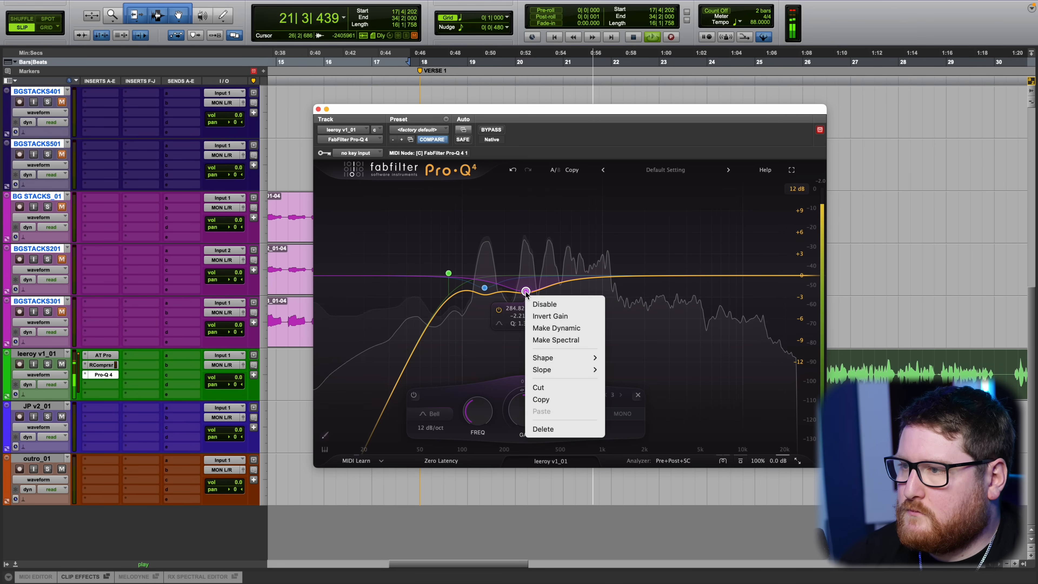
left_click(544, 327)
left_click_drag(527, 294, 527, 301)
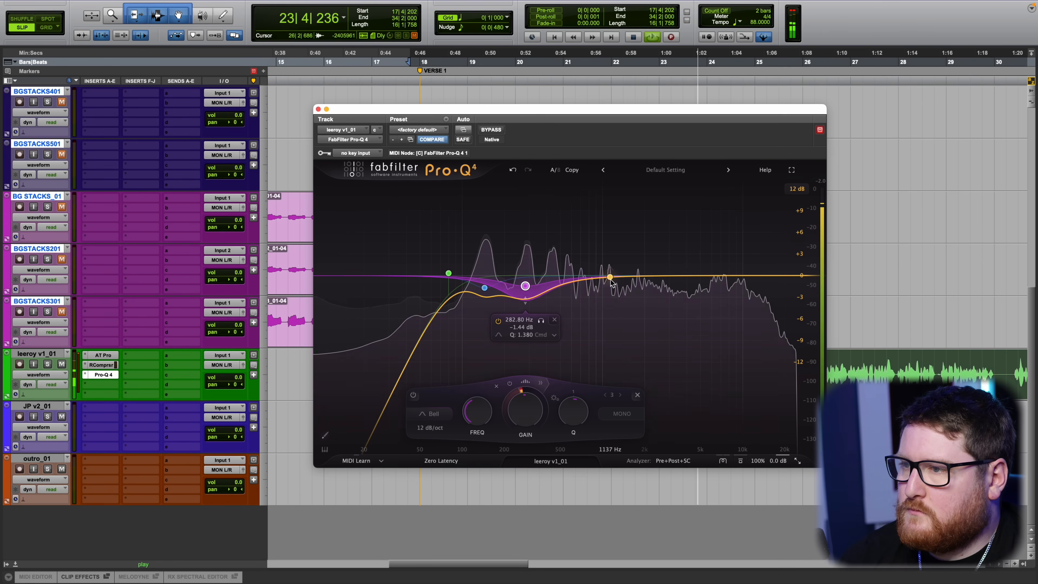
Add a bell cut of about -1.2 dB at 3642.6 Hz with Q 2.094, and deepen the low bell cut just above 100 Hz.
left_click_drag(610, 277, 680, 291)
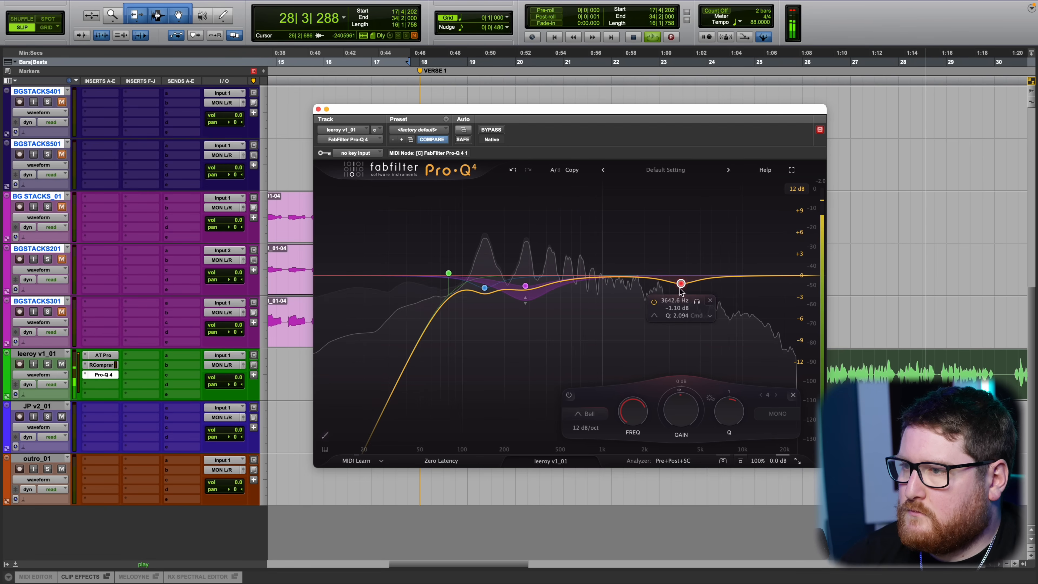
left_click(484, 288)
mouse_move(485, 288)
left_mouse_down()
mouse_move(481, 241)
mouse_move(484, 302)
left_mouse_up()
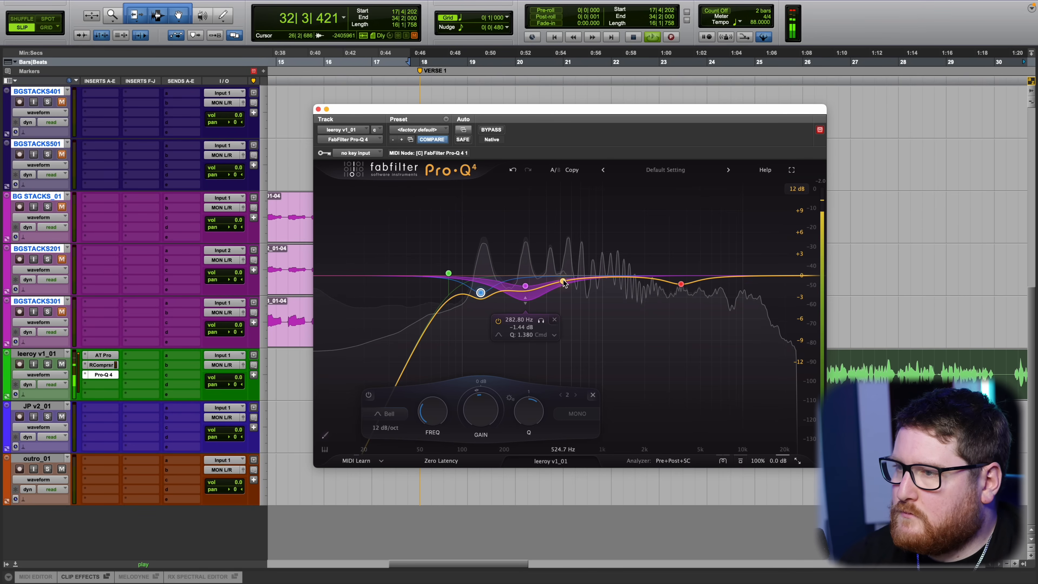
Add a bell cut at 507.23 Hz with -0.94 dB gain and Q 1.685, and raise the low cut's frequency slightly.
left_click_drag(563, 282, 562, 213)
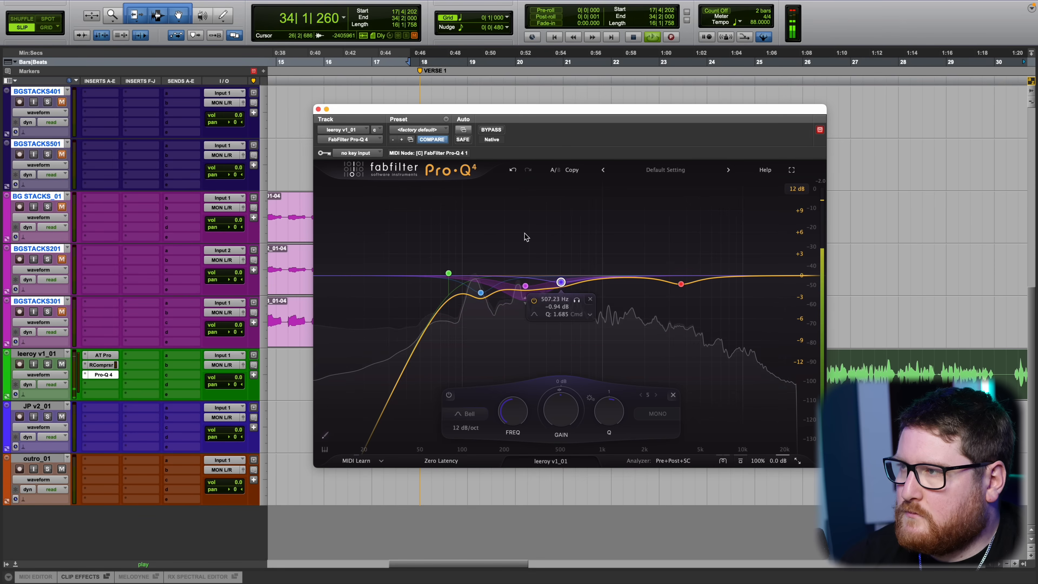
left_click(317, 109)
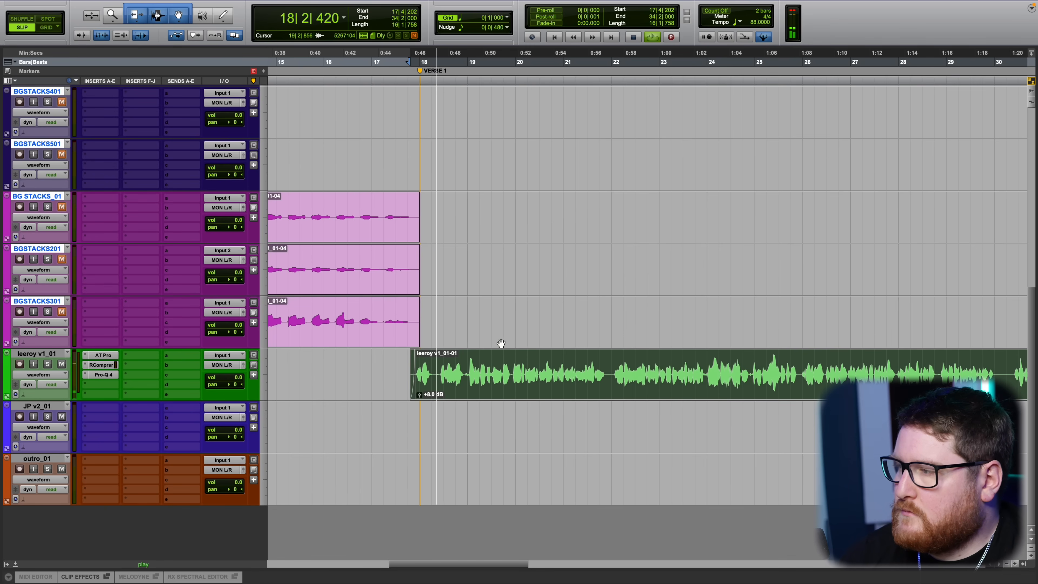
left_click(103, 375)
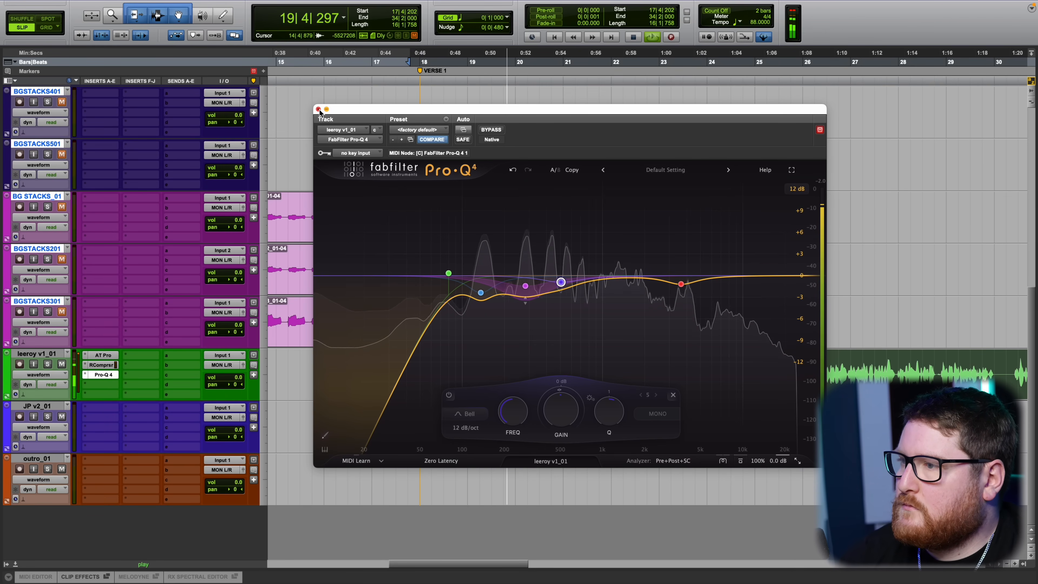
left_click_drag(449, 270, 474, 246)
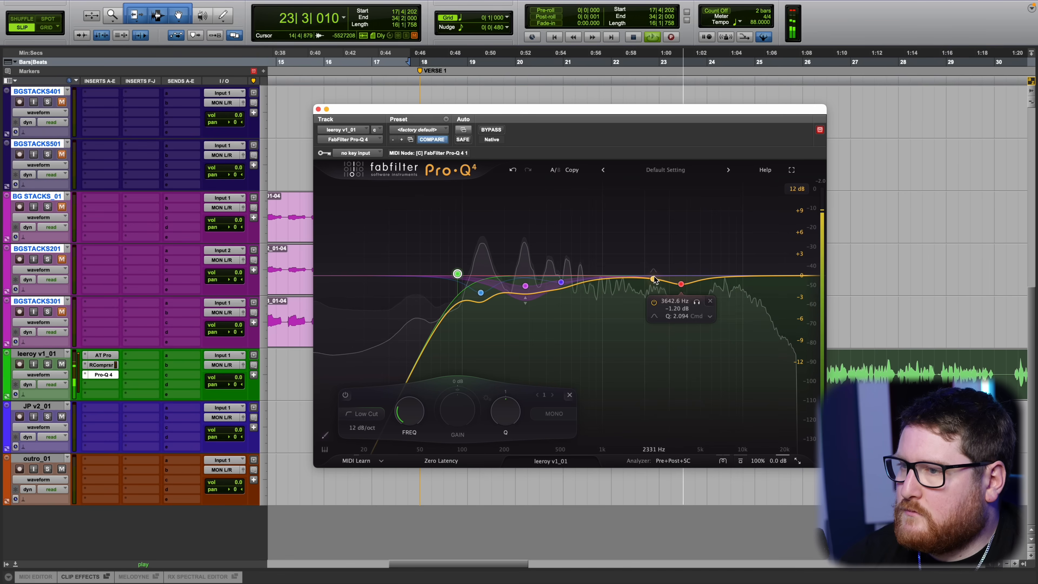
Add a bell cut at 9791.8 Hz with -1.00 dB gain and Q 3.592, and close the equalizer.
left_click_drag(654, 280, 741, 282)
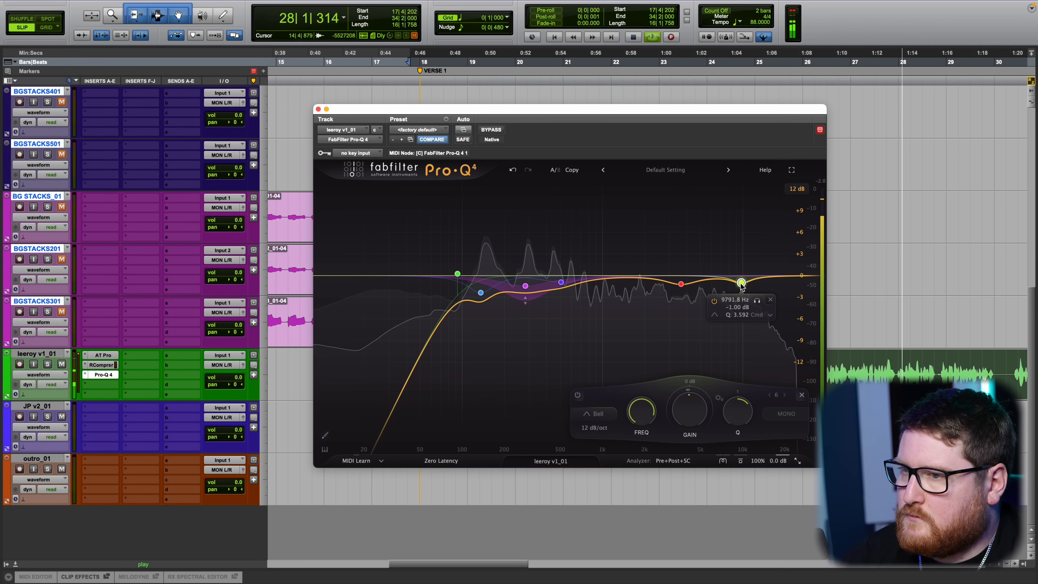
left_click(318, 109)
left_click(497, 256)
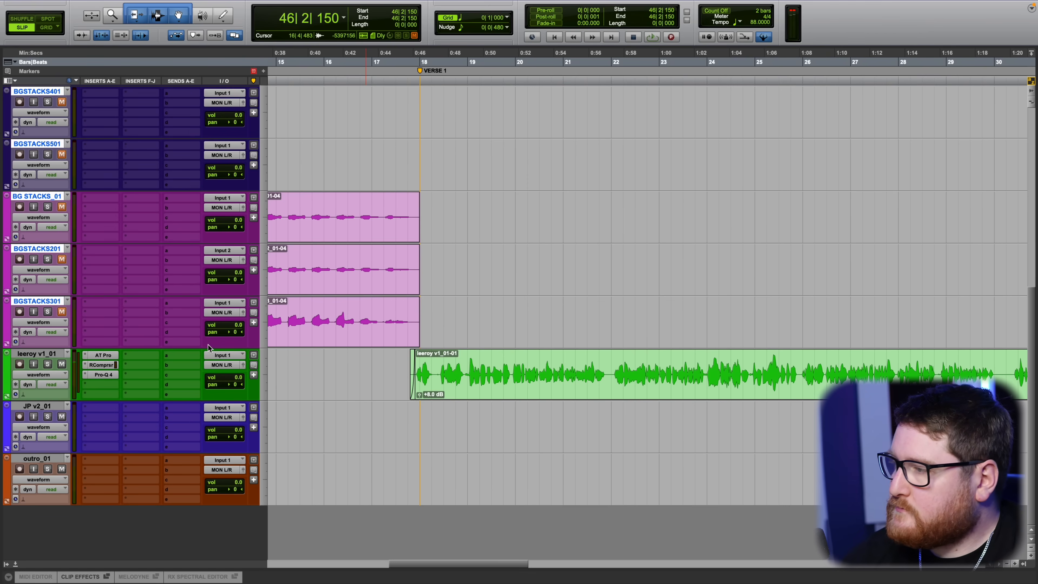
Reopen the verse 1 track's Pro-Q 4 to review its complete EQ curve, and close it again.
left_click(103, 375)
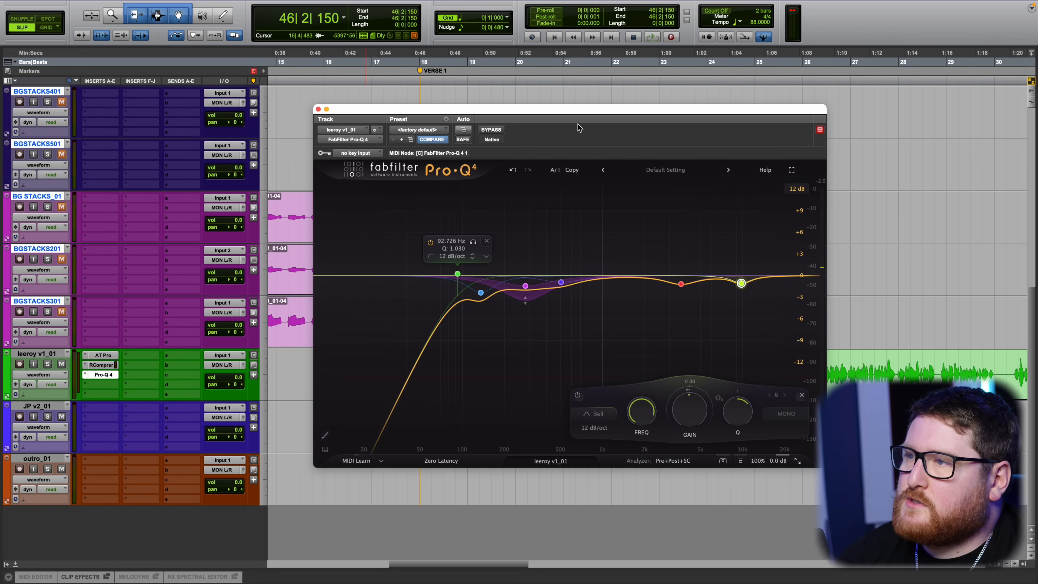
left_click_drag(572, 109, 562, 82)
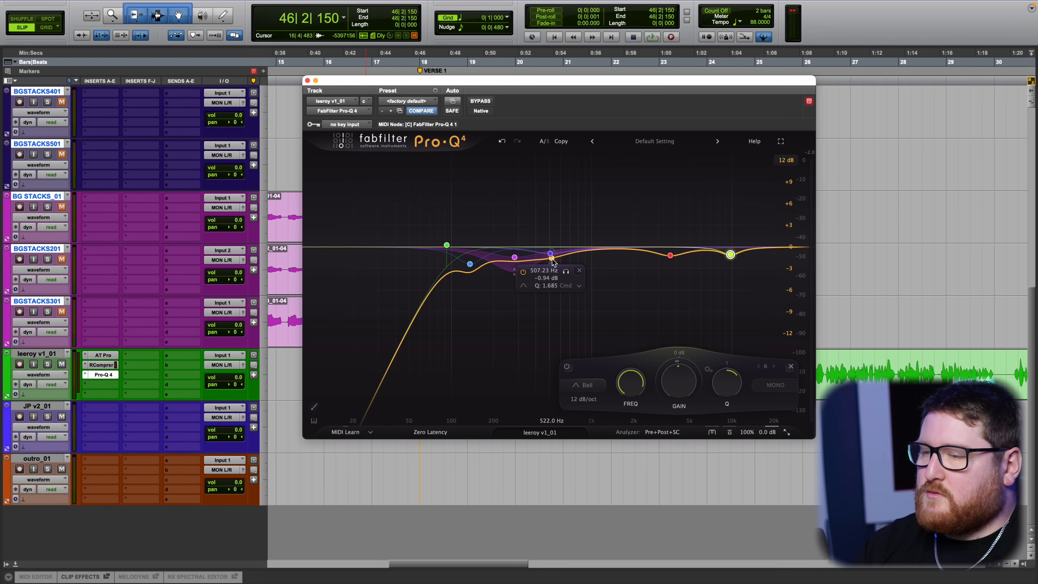
left_click(307, 80)
Move the green verse 1 track directly below the Hook track, above the purple background stacks.
scroll(434, 362, "down", 3)
scroll(434, 362, "left", 3)
scroll(434, 362, "up", 4)
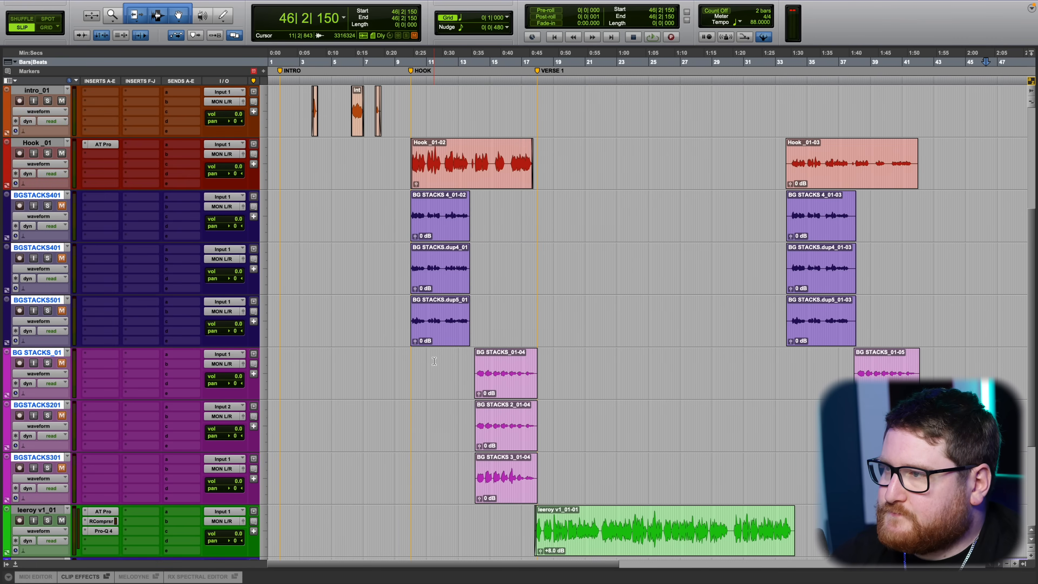
left_click_drag(45, 509, 105, 196)
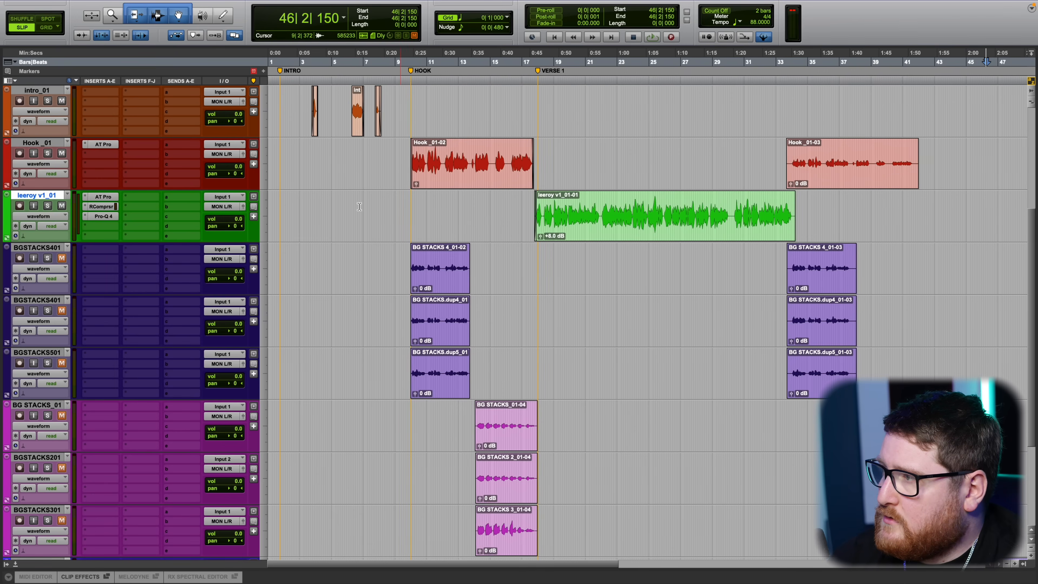
Copy the verse 1 track's RCompressor and Pro-Q 4 to inserts b and c of the Hook track.
scroll(330, 214, "up", 2)
left_click(330, 214)
scroll(539, 220, "up", 3)
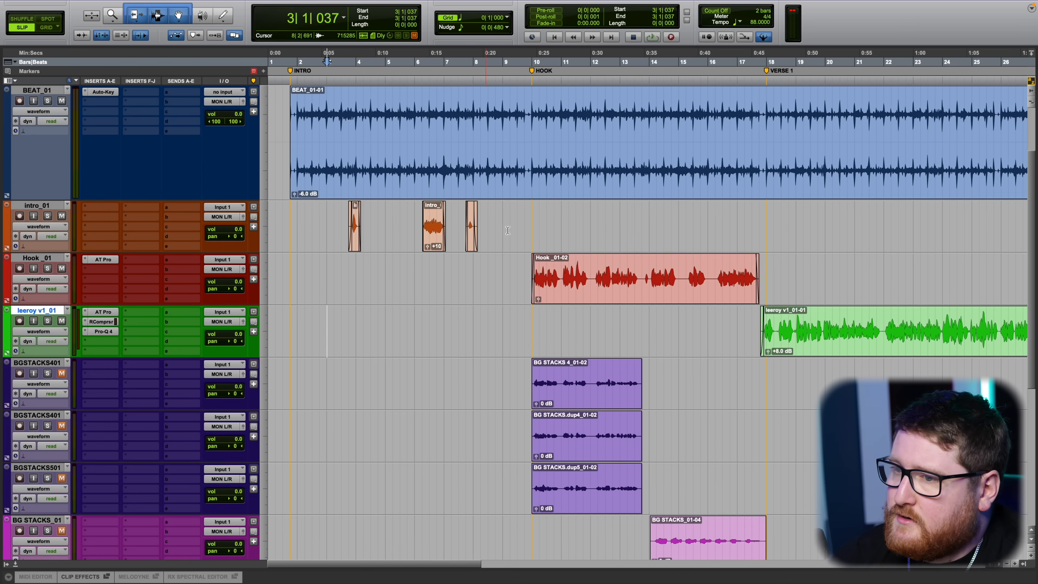
scroll(584, 313, "down", 1)
left_click(545, 299)
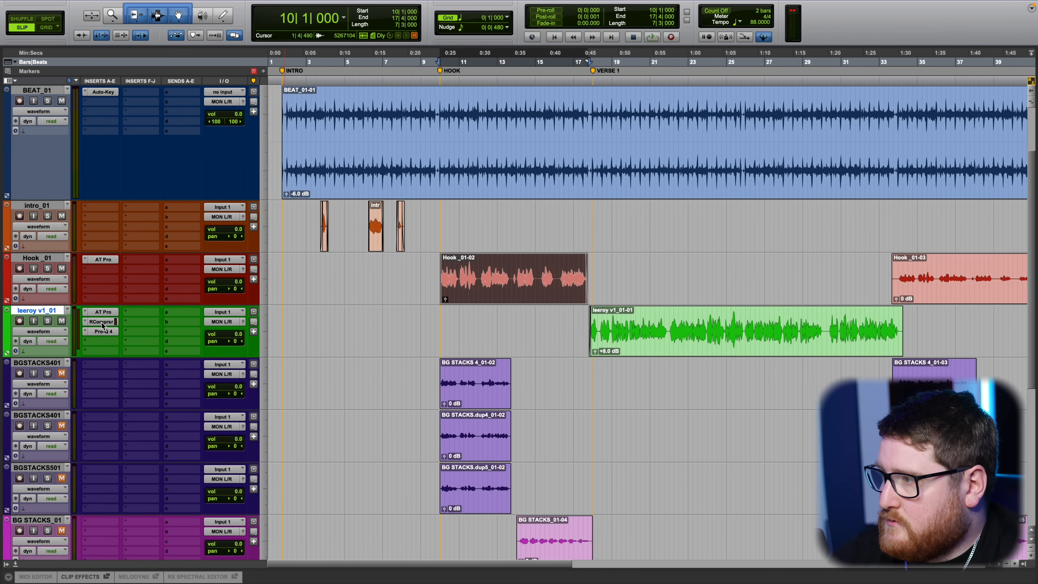
left_click_drag(102, 323, 107, 275)
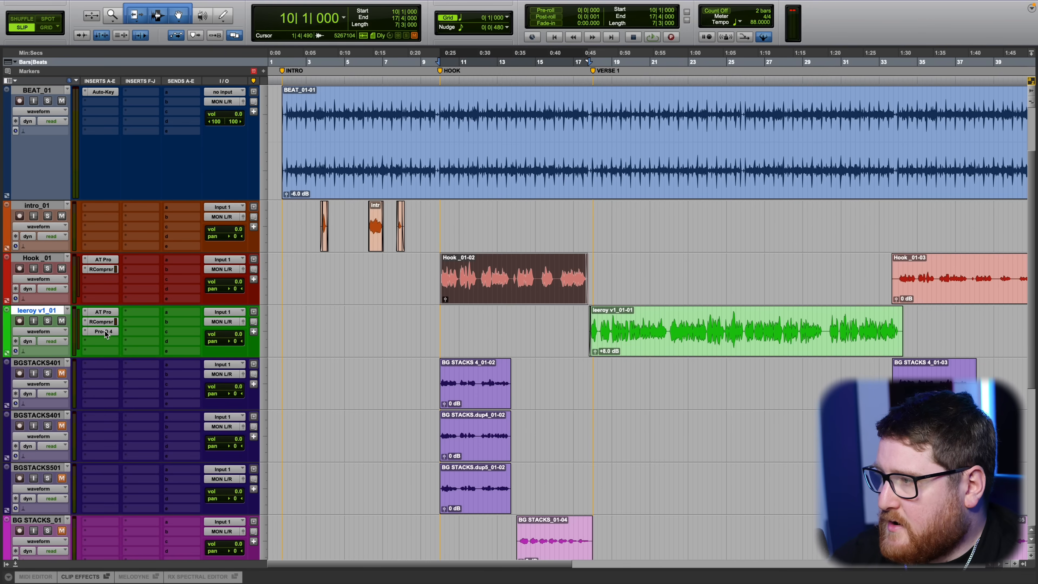
left_click_drag(106, 333, 103, 279)
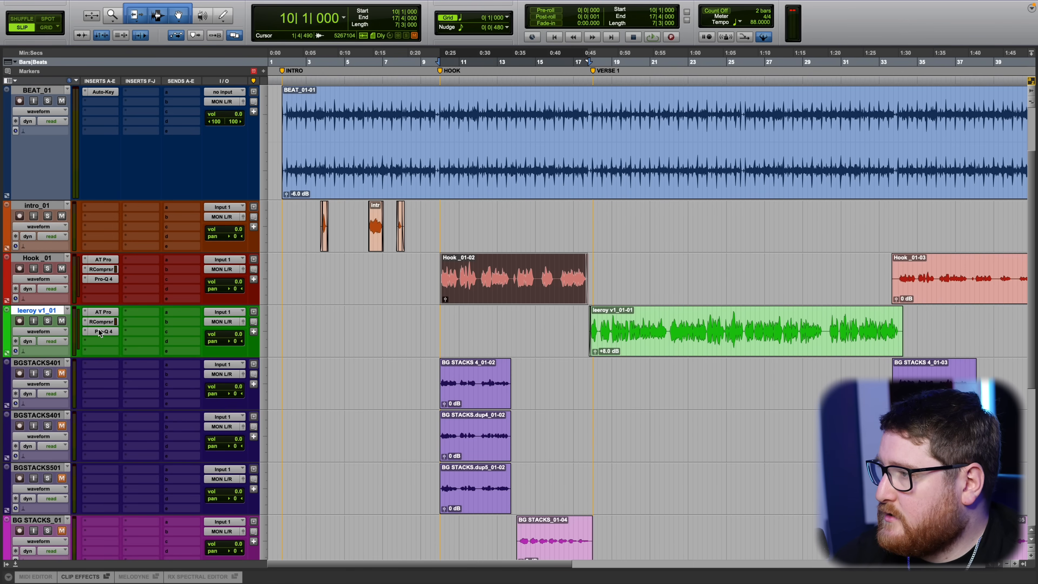
left_click_drag(103, 323, 104, 274)
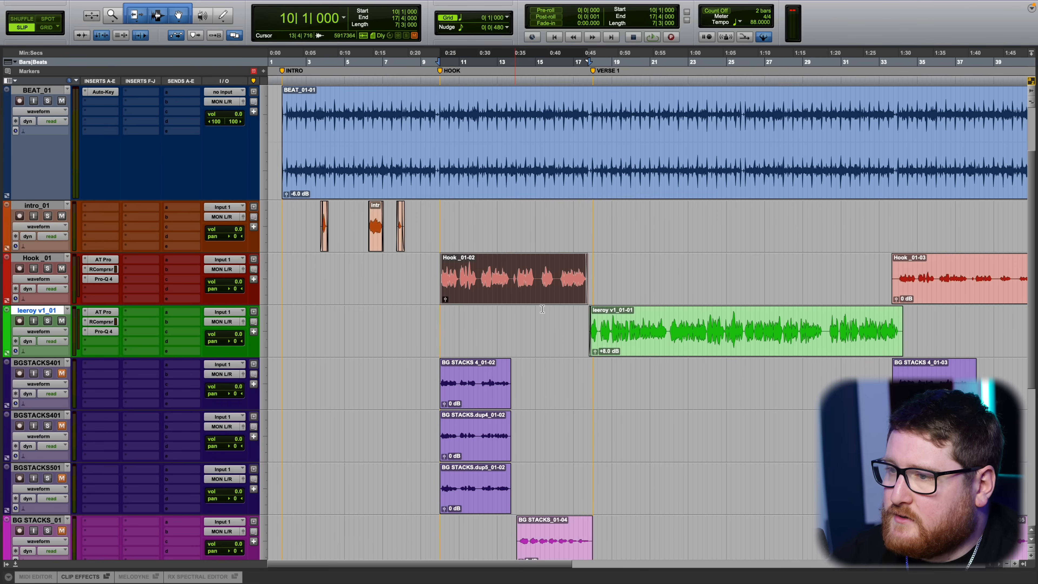
Copy the Hook track's RCompressor and Pro-Q 4 to inserts a and b of the intro track.
left_click_drag(420, 271, 901, 315)
left_click(907, 320)
scroll(893, 317, "up", 2)
scroll(875, 344, "left", 6)
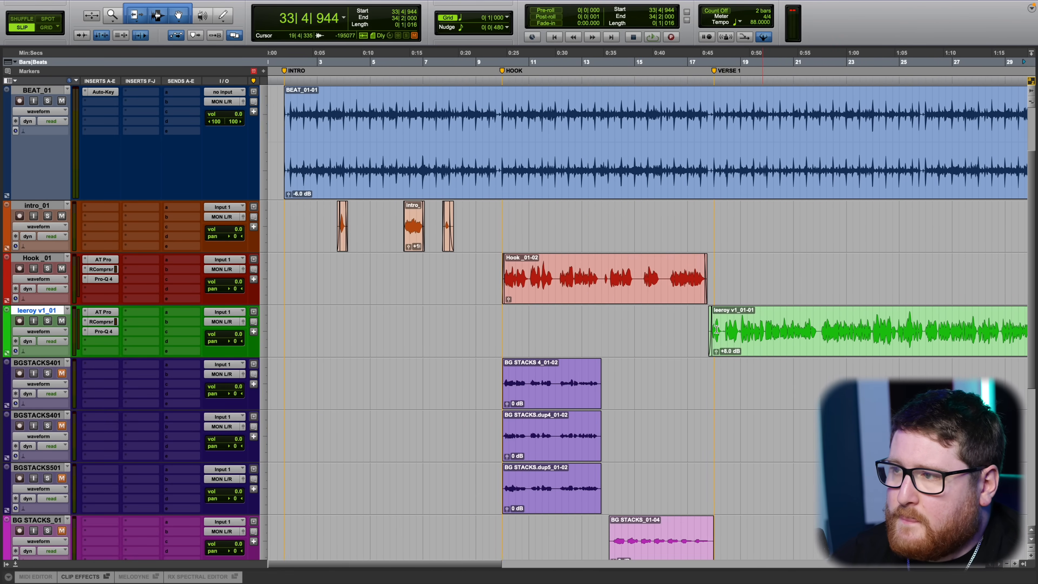
left_click(425, 308)
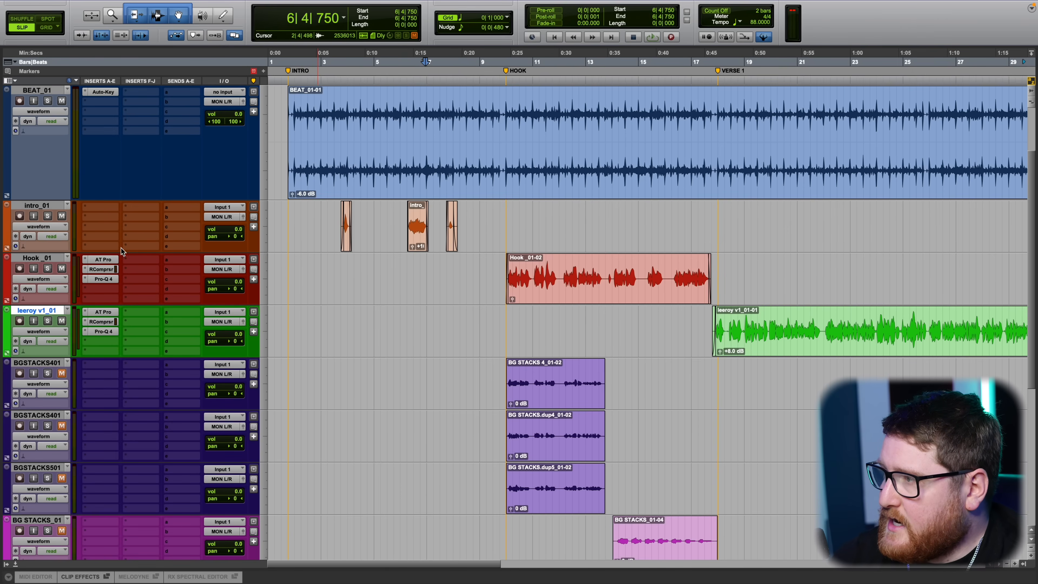
left_click_drag(102, 269, 105, 217)
left_click(110, 218)
left_click(307, 80)
Examine the background stack, second verse and outro tracks, checking their clips and inserts along the timeline.
scroll(511, 362, "down", 4)
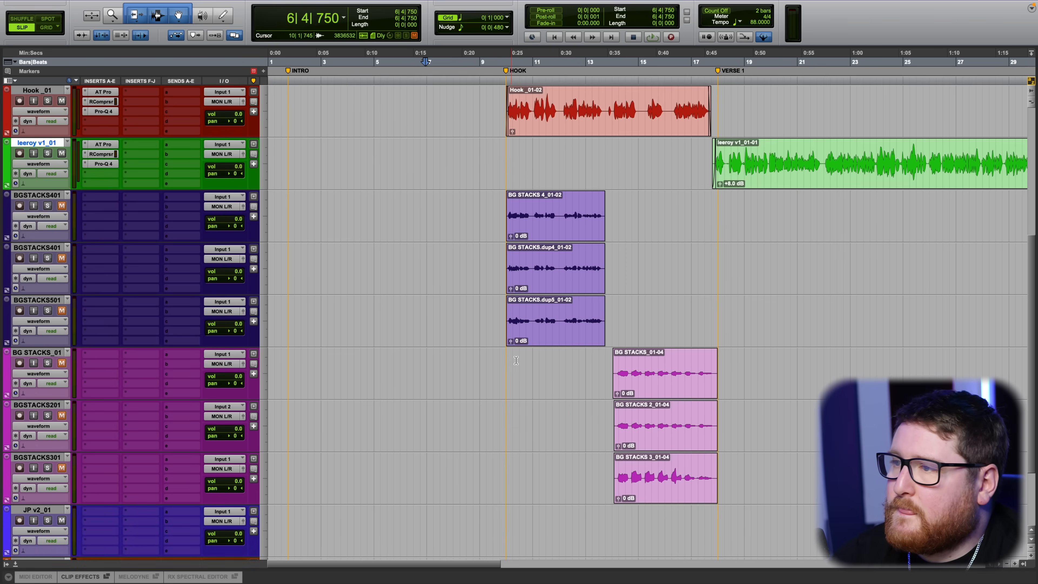
scroll(516, 359, "up", 1)
key("r")
key("r")
scroll(543, 380, "down", 3)
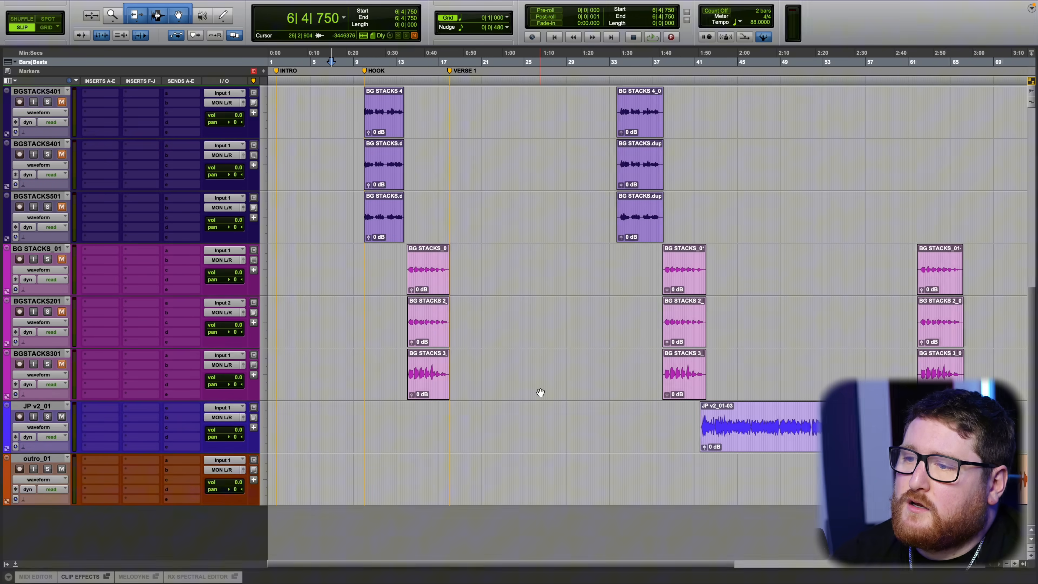
left_click(753, 442)
scroll(735, 438, "right", 5)
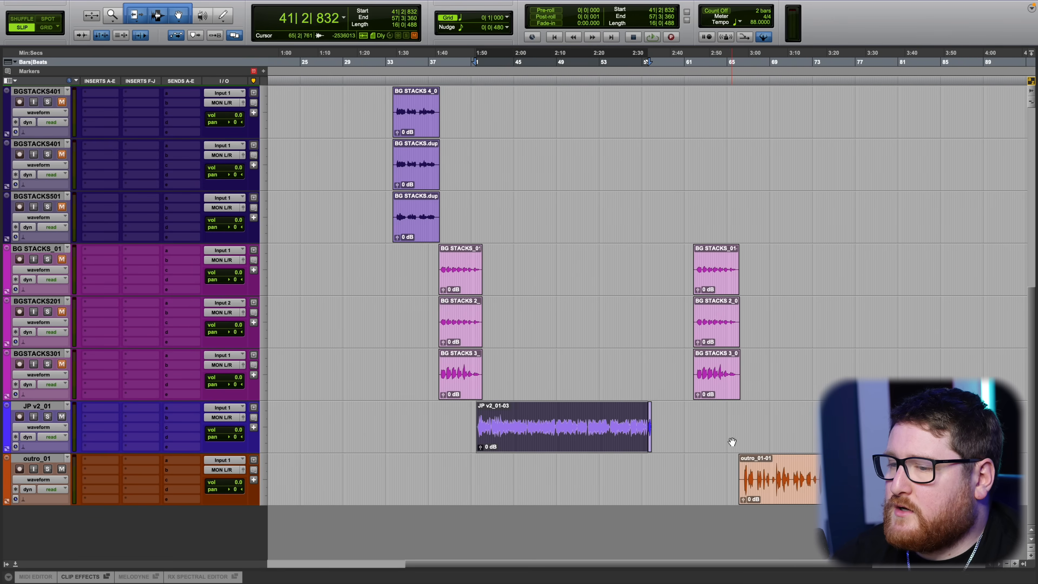
scroll(732, 440, "left", 5)
scroll(462, 410, "up", 10)
scroll(462, 410, "down", 3)
scroll(462, 410, "left", 4)
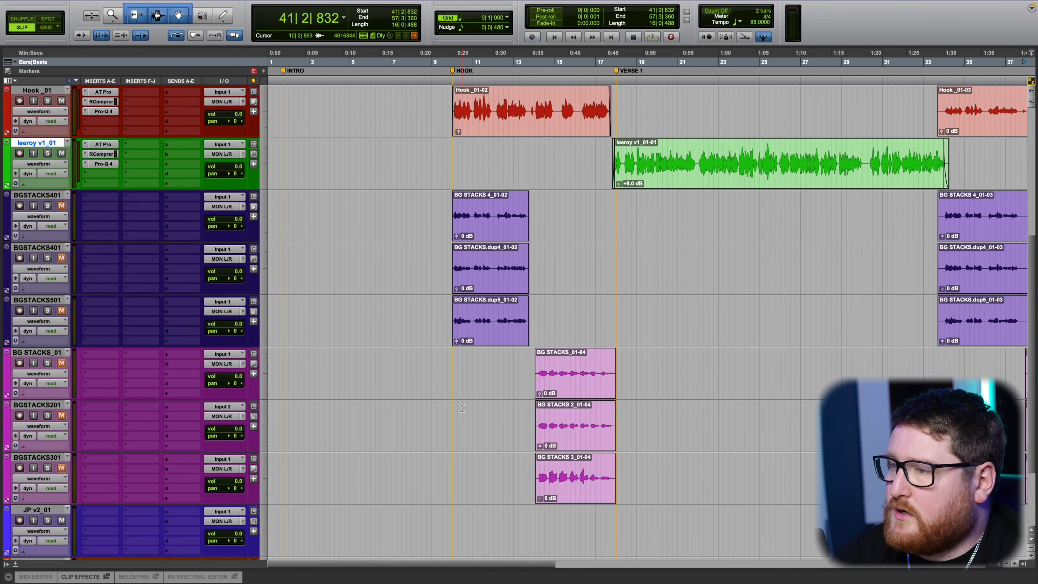
scroll(616, 294, "up", 1)
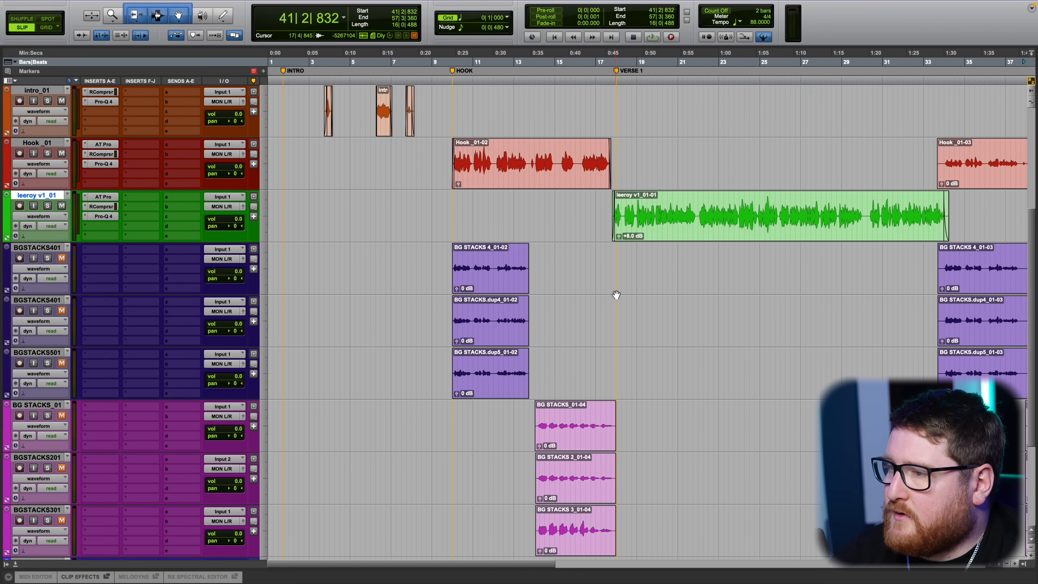
Show the track and group lists beside the tracks in the Edit window.
left_click(5, 311)
double_click(2, 311)
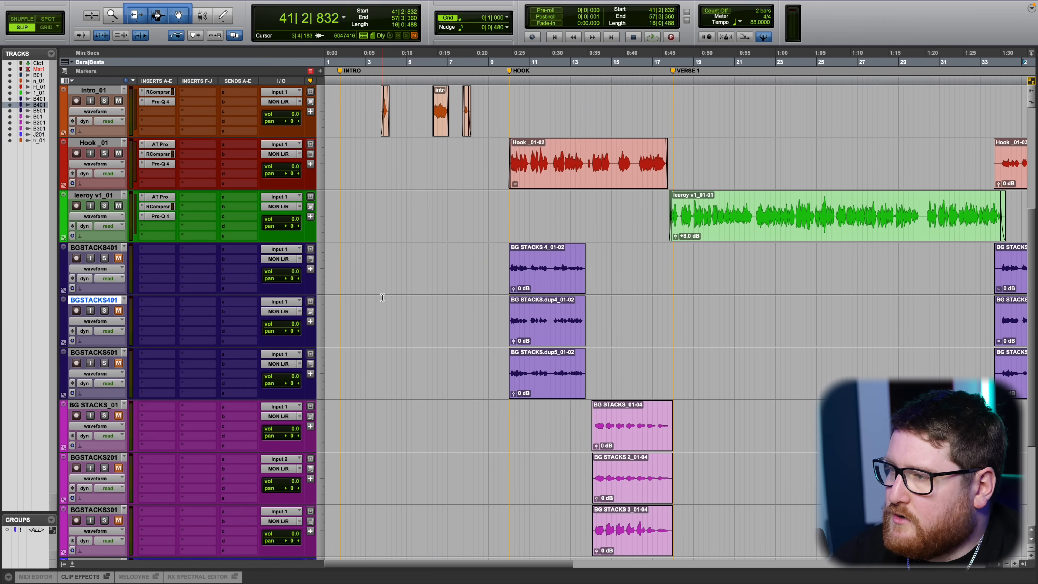
left_click(647, 302)
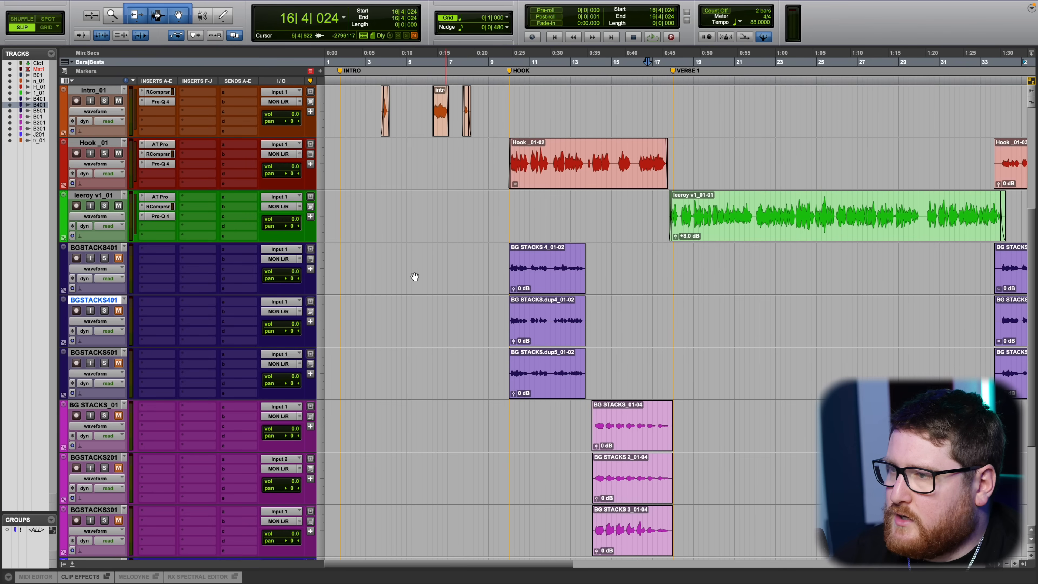
Select the three purple background stack tracks and start a new Mix/Edit group named PURPLE BGS.
left_click(416, 314)
left_click(102, 250)
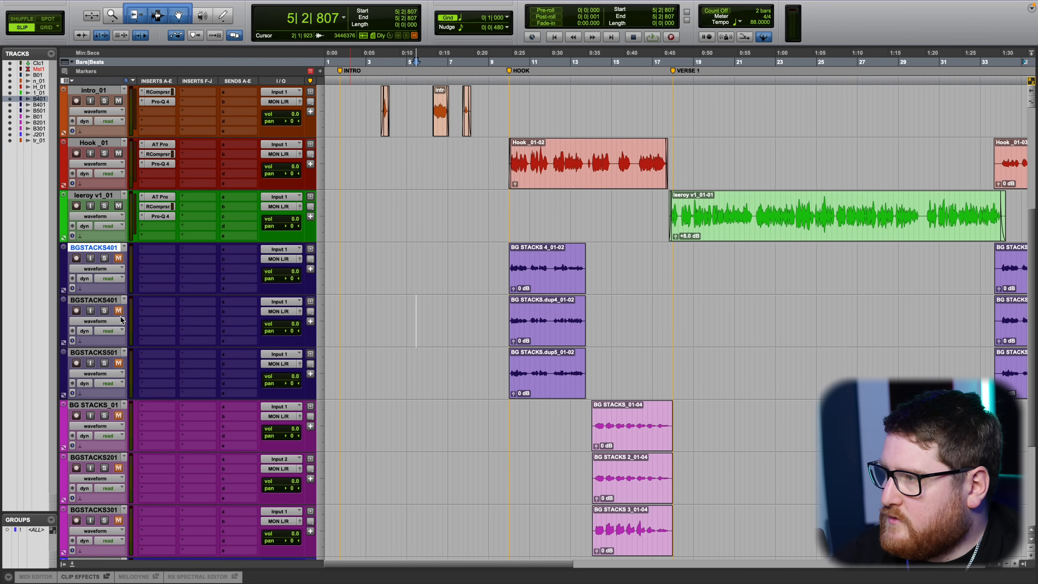
left_click(104, 353, "shift")
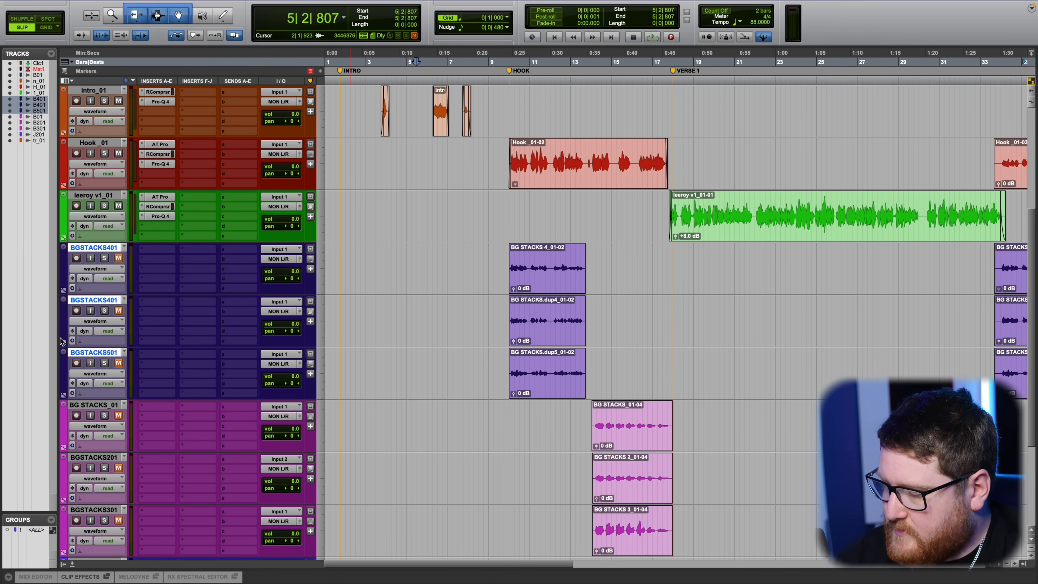
key("super+g")
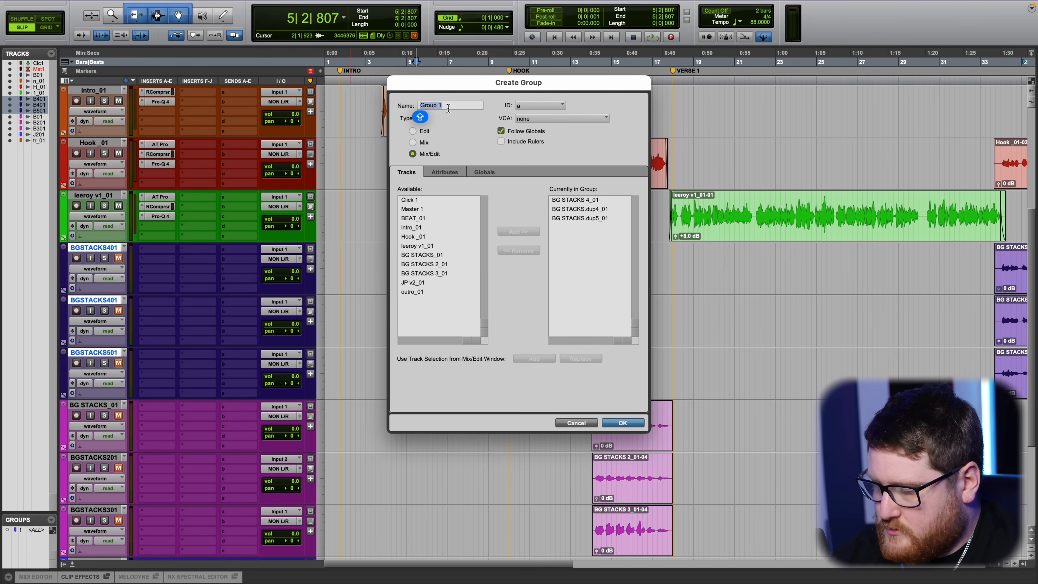
type("P")
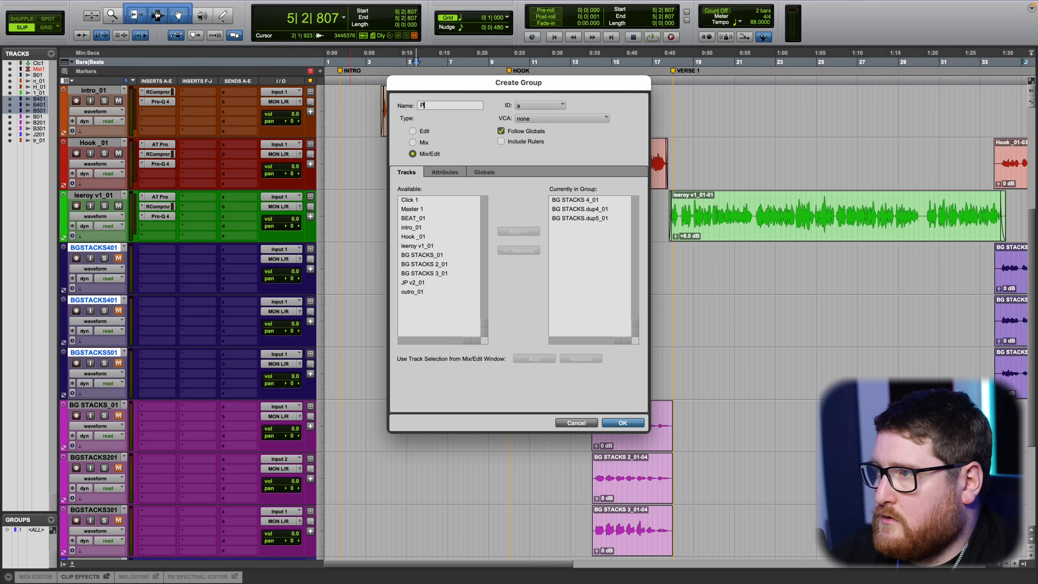
type("URPLE BGS")
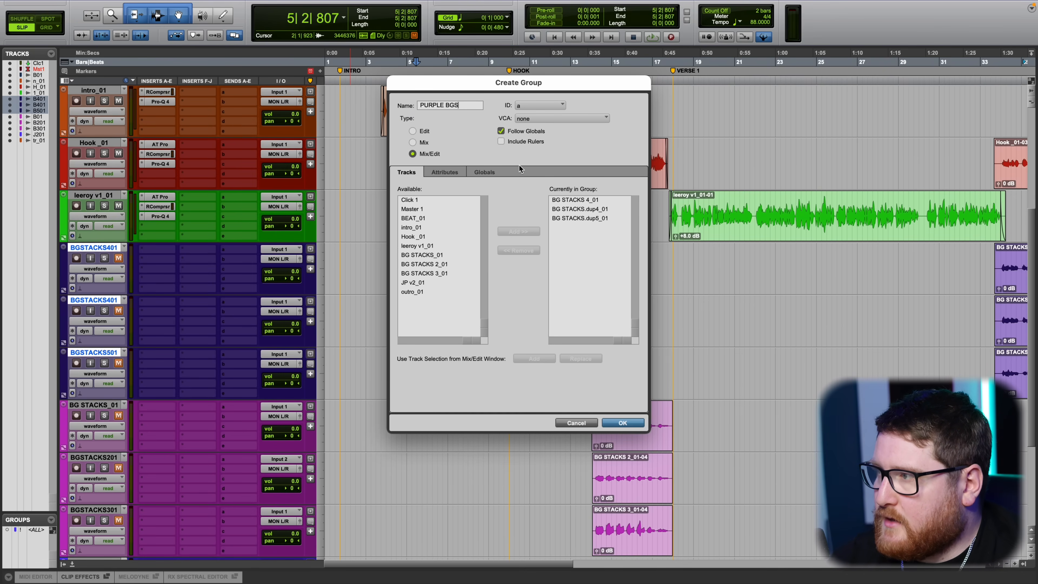
Link the controls of inserts a through d in the group's global attributes, and create the group.
left_click(486, 172)
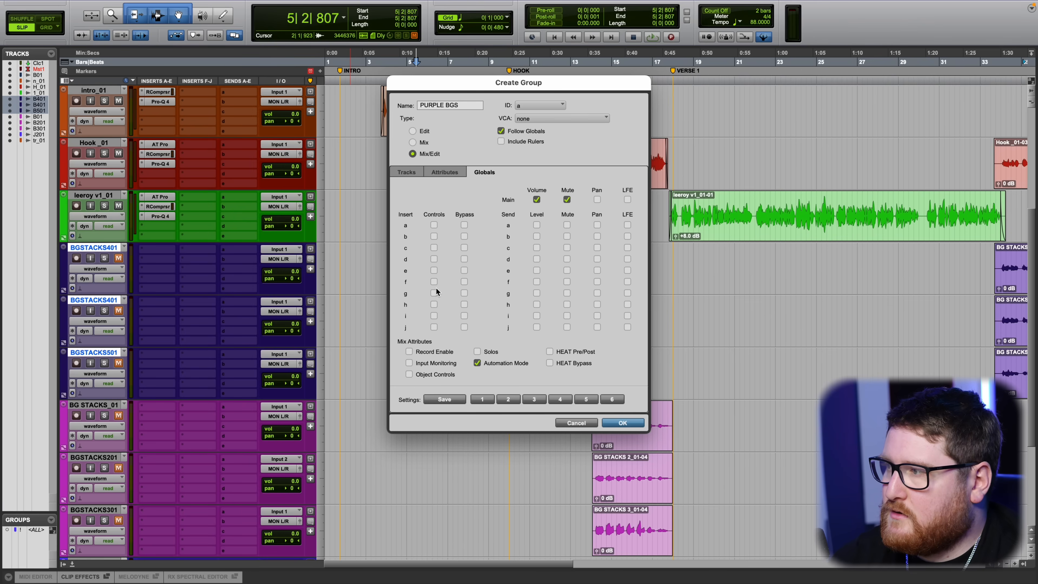
left_click(434, 225)
left_click(434, 236)
left_click(434, 248)
left_click(434, 259)
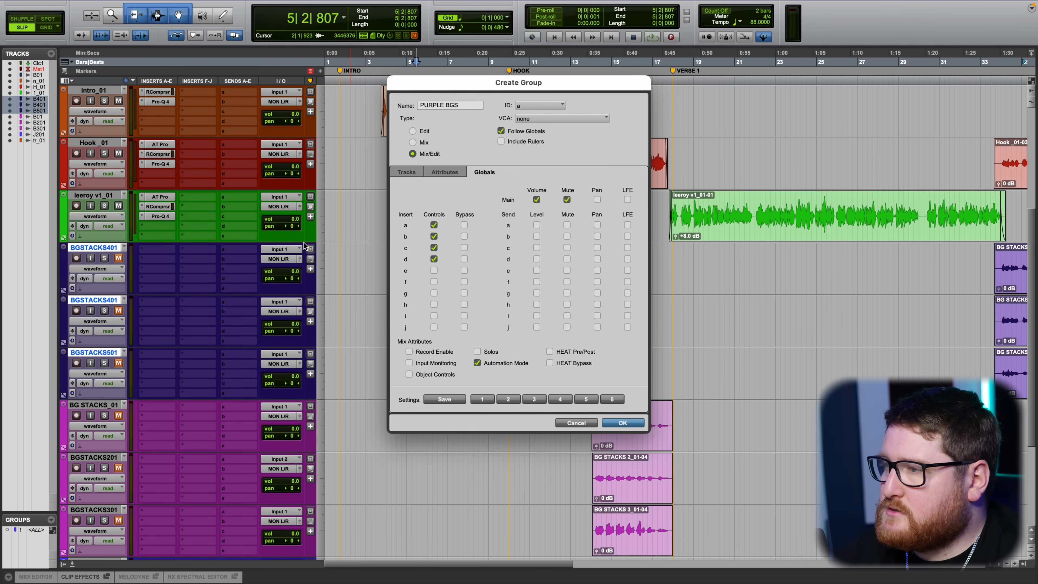
left_click(623, 423)
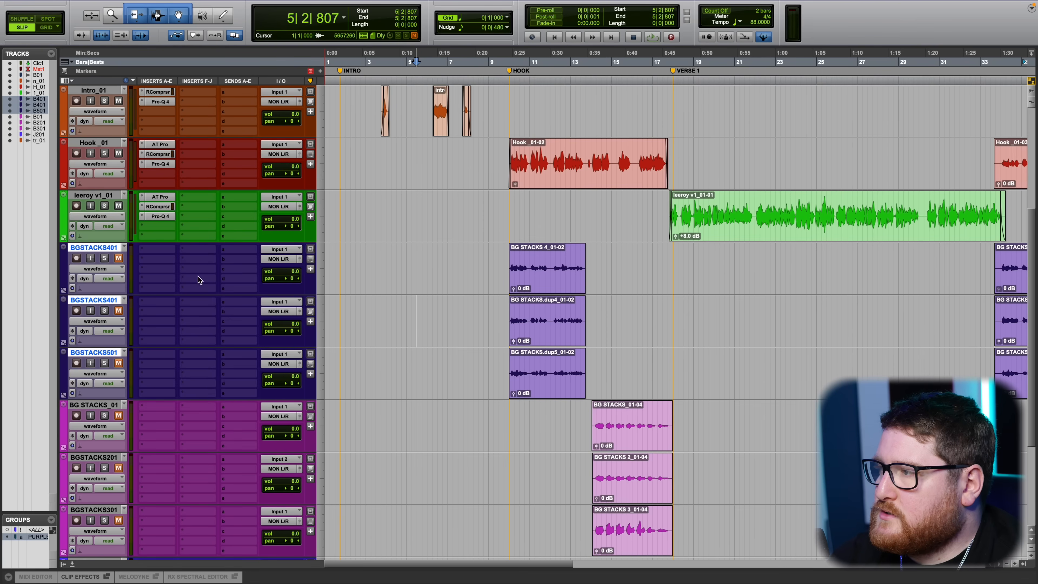
Test the group's linked mute and leave all three purple background stack tracks unmuted.
left_click(120, 258)
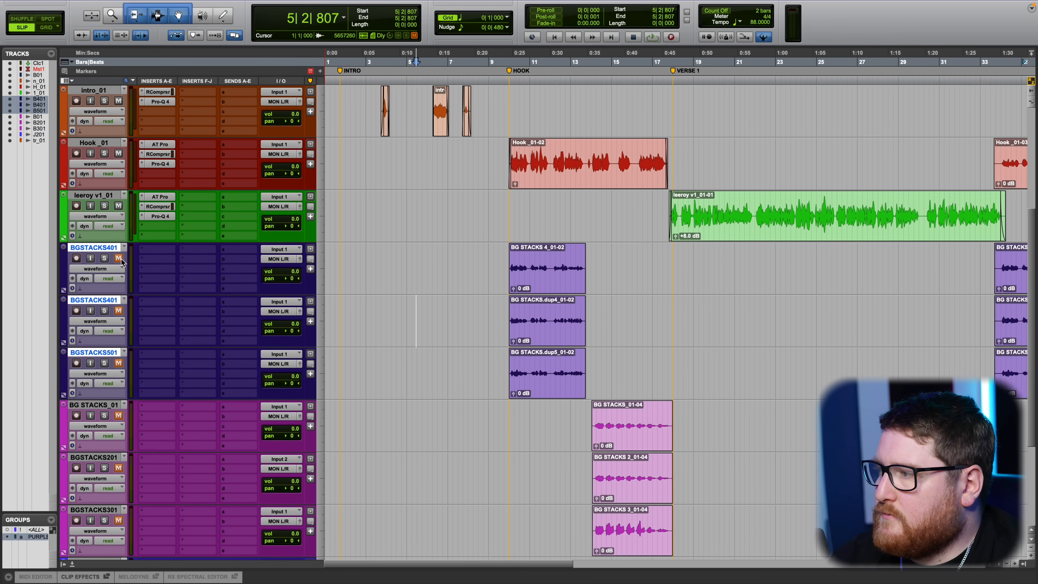
left_click(119, 259)
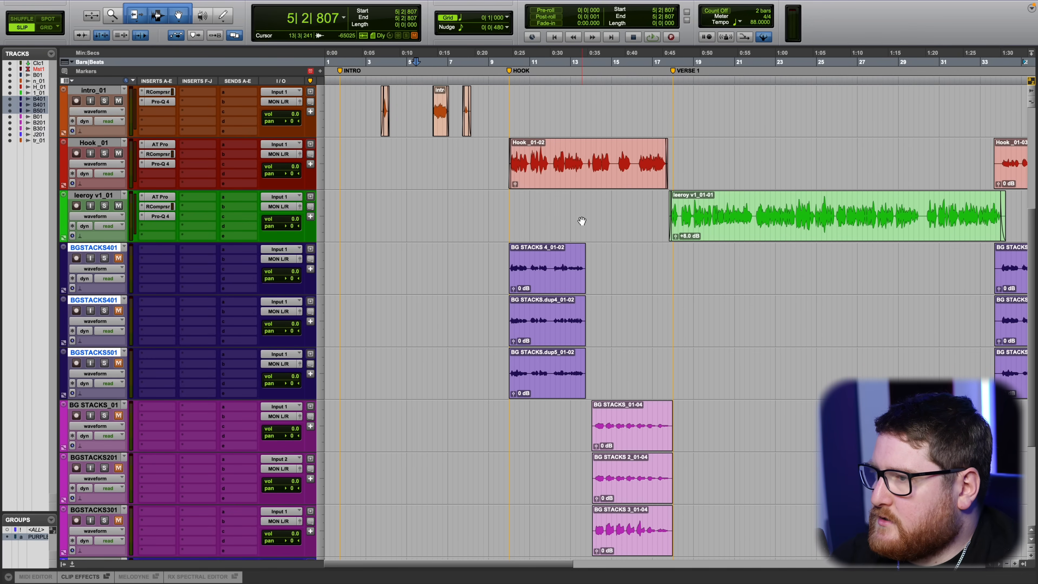
left_click(119, 258)
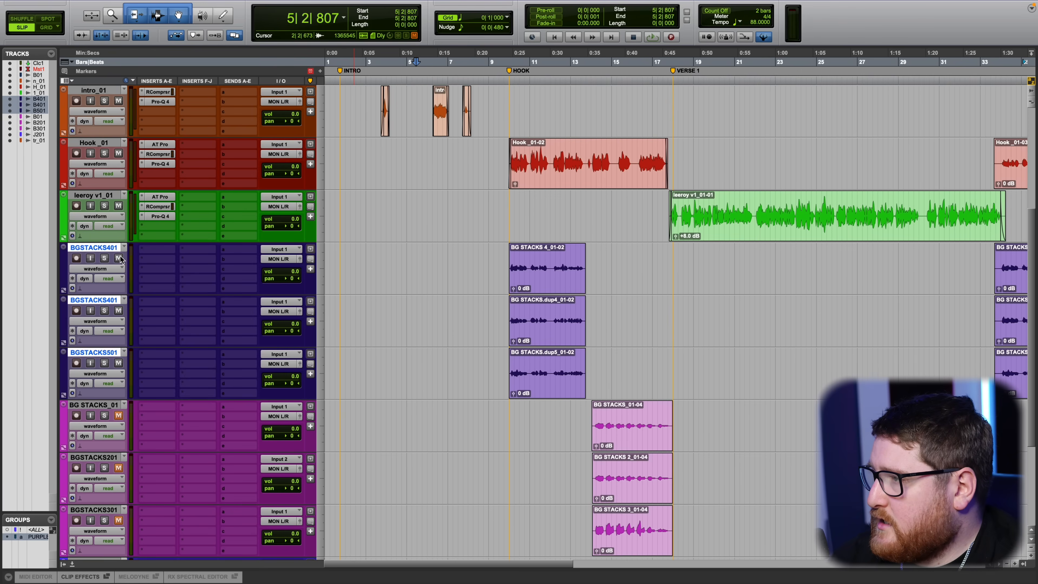
left_click(118, 258)
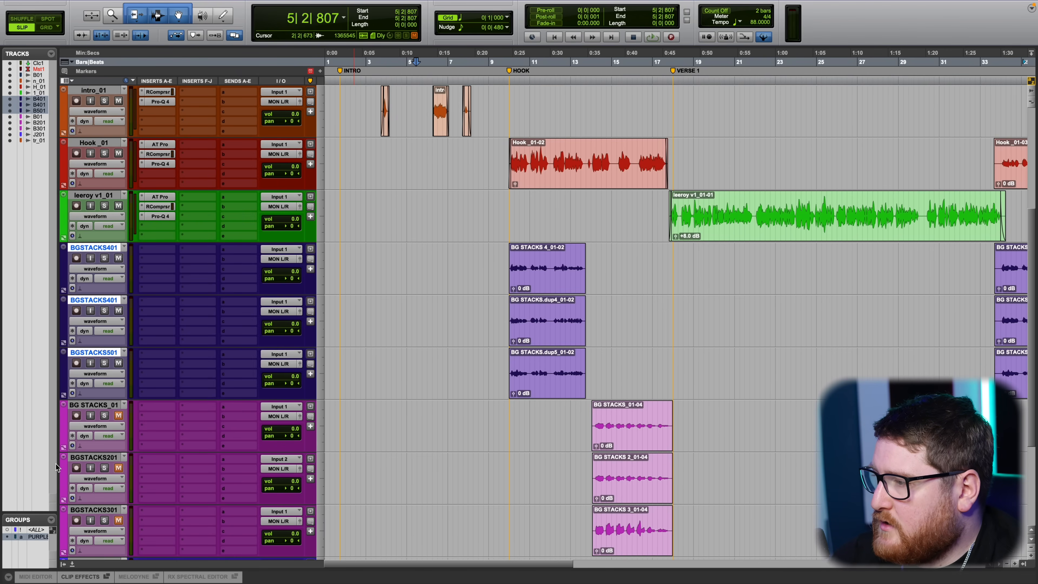
Try hiding and reshowing the track and group lists, and switch the clip list on and off.
left_click_drag(57, 460, 2, 443)
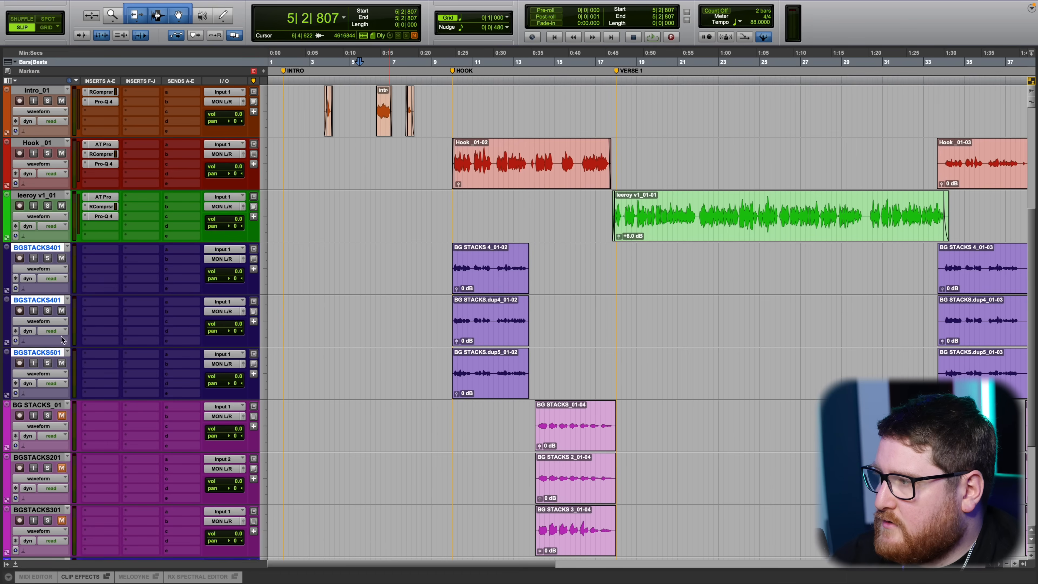
left_click(2, 326)
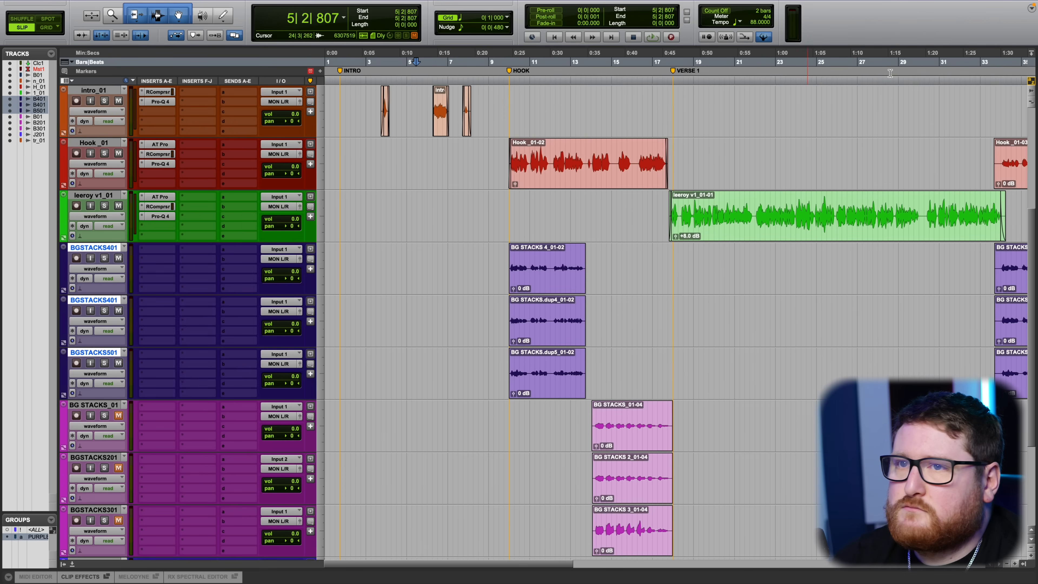
left_click(1032, 11)
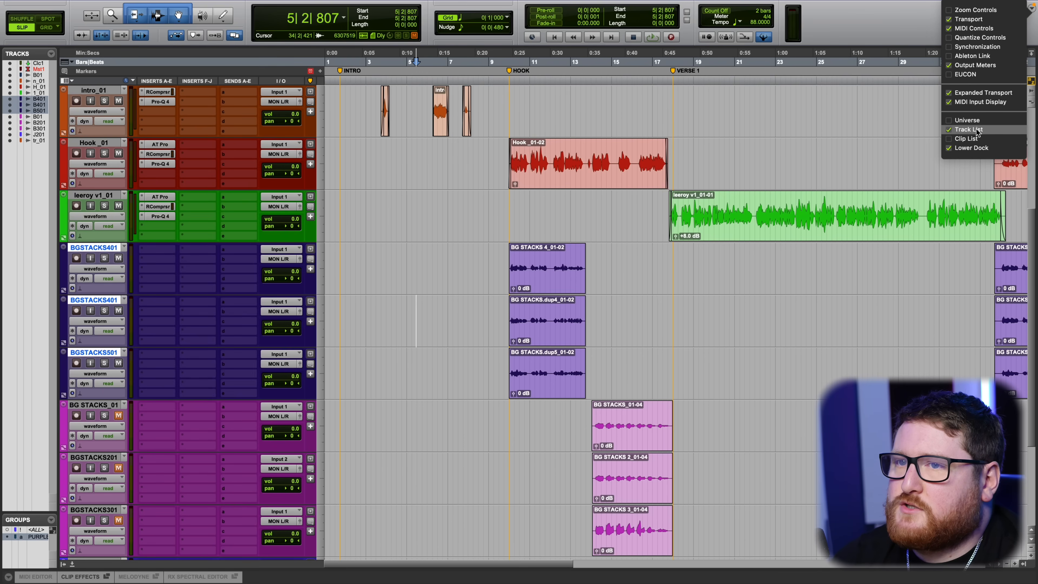
left_click(967, 138)
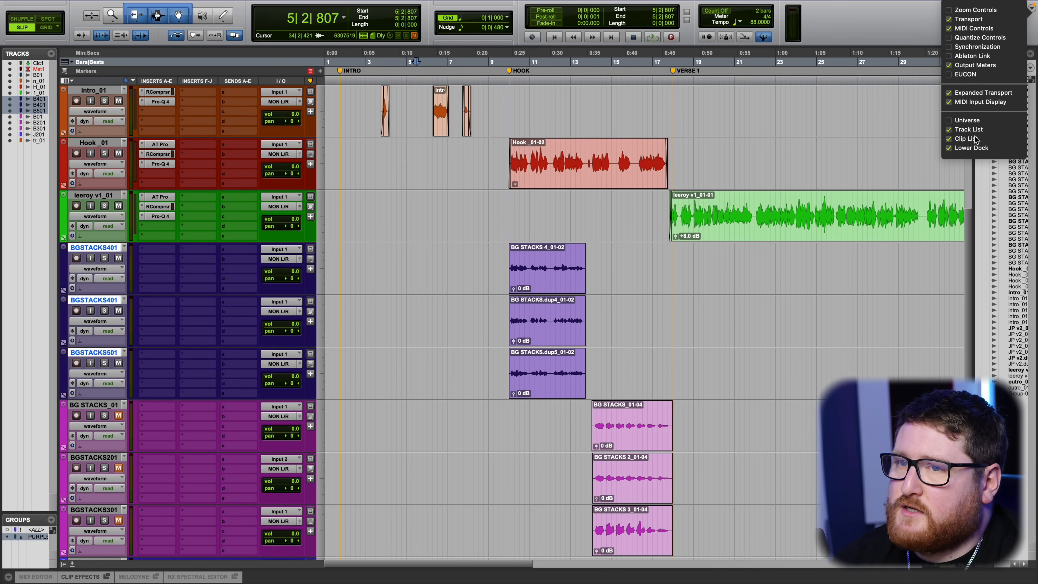
left_click(975, 140)
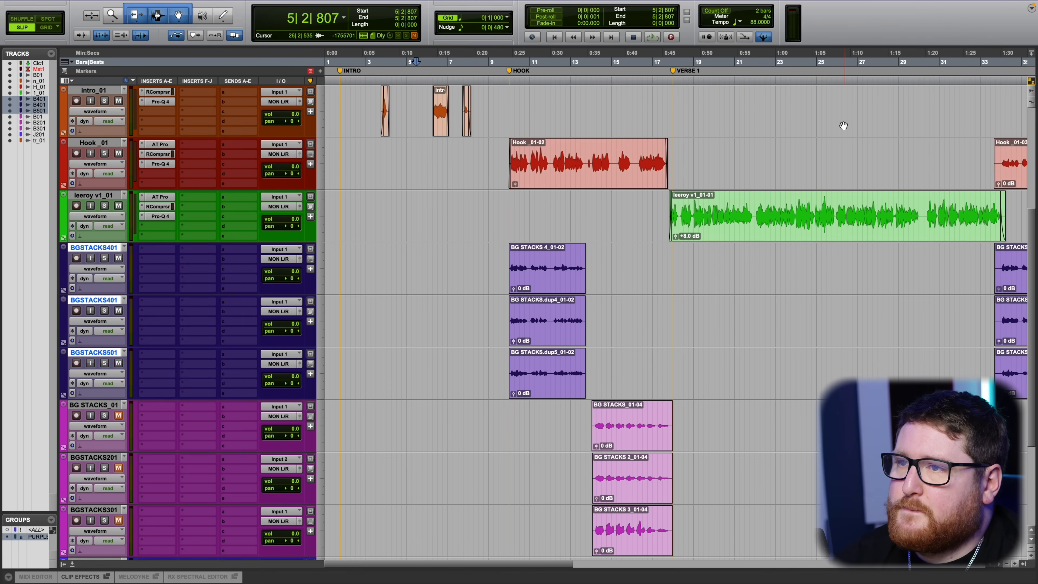
Fade in the start and fade out the end of the first hook's clips on the three purple background stacks.
scroll(592, 288, "up", 5)
scroll(572, 262, "left", 3)
scroll(452, 260, "up", 4)
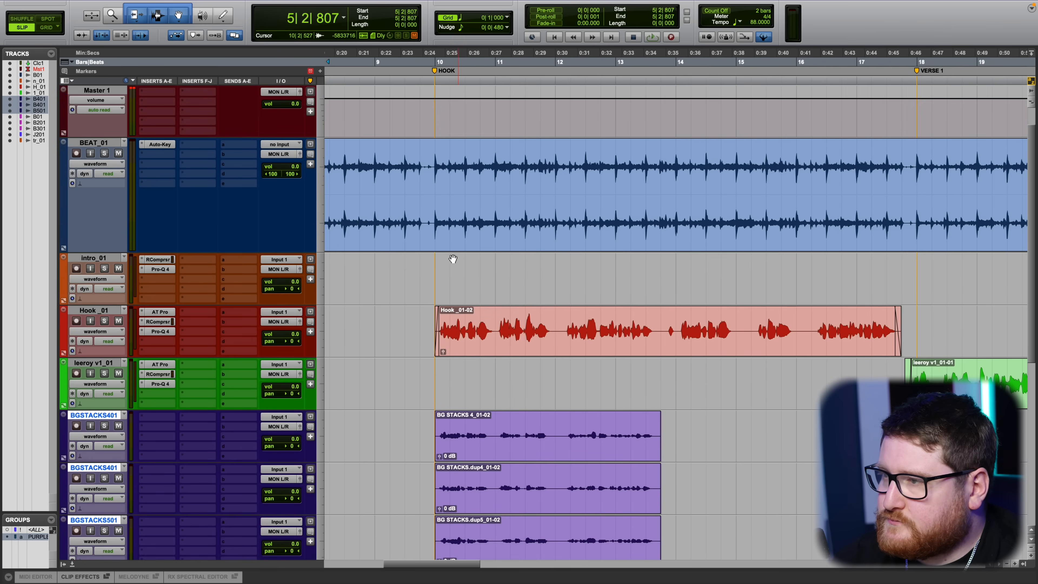
scroll(395, 338, "down", 5)
scroll(396, 337, "up", 2)
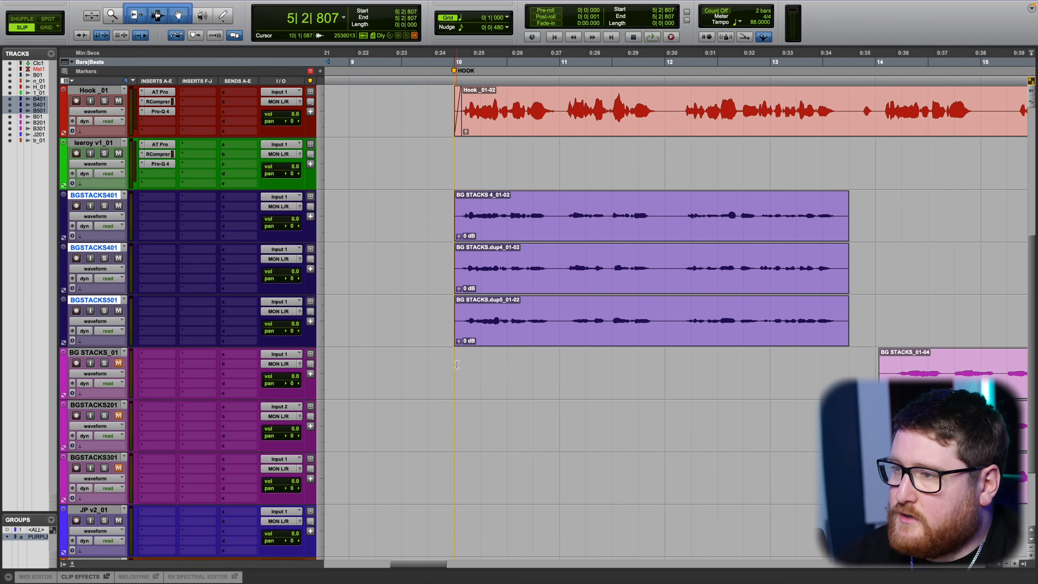
scroll(456, 364, "up", 3)
left_click_drag(449, 209, 462, 324)
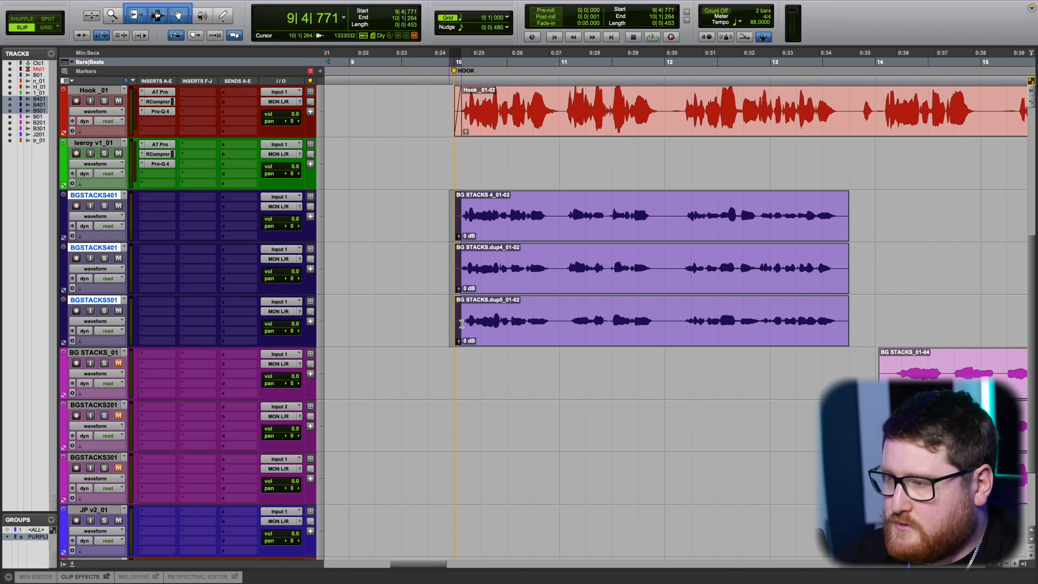
key("f")
left_click_drag(857, 204, 831, 309)
Delete the silent gap around bar 12 from the three purple stacks and add fades to both edges of the cut.
scroll(649, 213, "up", 3)
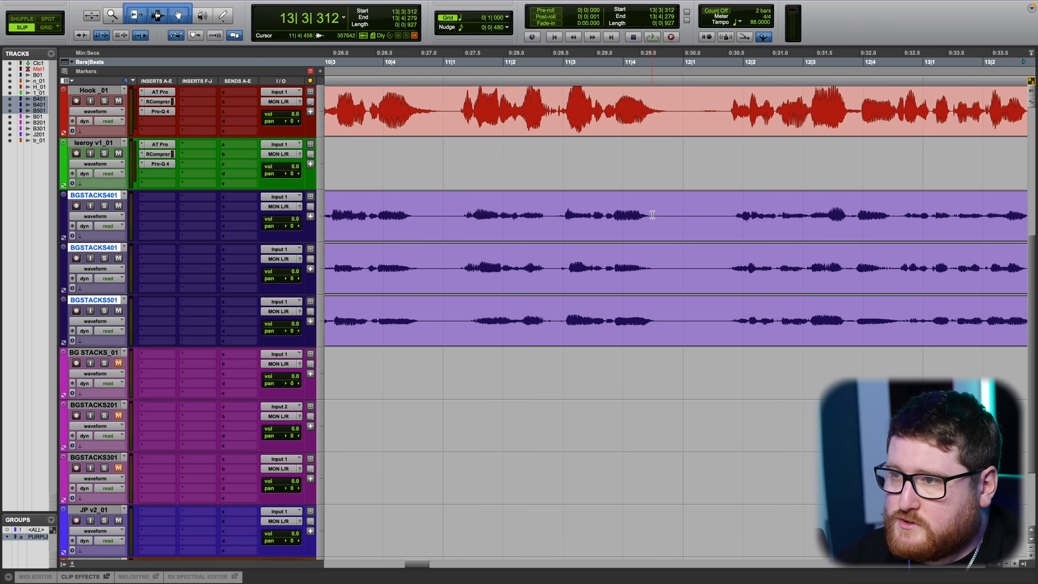
left_click_drag(656, 213, 726, 305)
key("Delete")
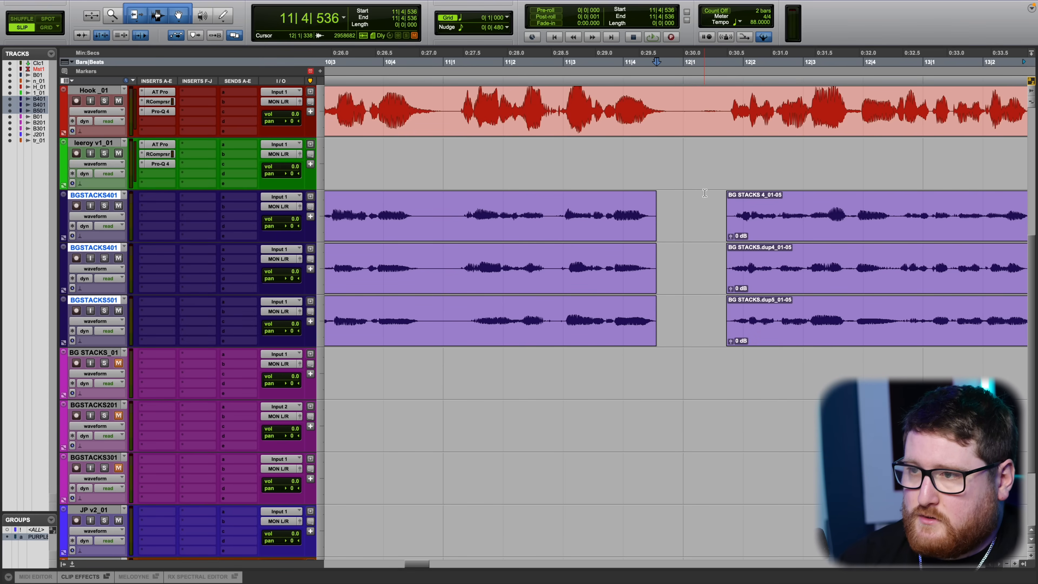
left_click_drag(704, 204, 735, 303)
key("f")
left_click_drag(668, 221, 648, 303)
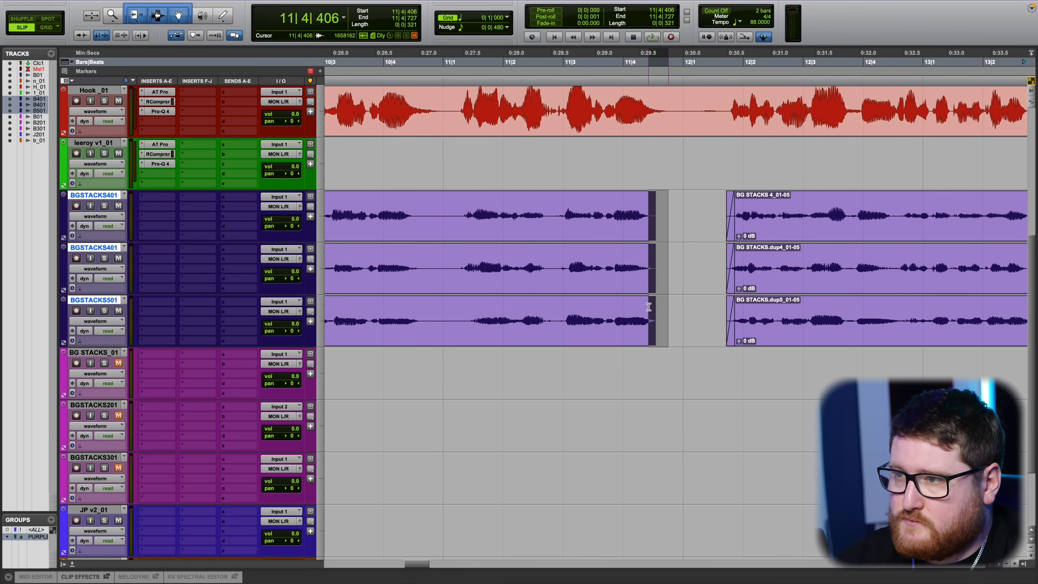
key("f")
Delete the silent gap just before bar 11 from the three purple stacks and add fades to both cut edges.
scroll(549, 290, "left", 5)
scroll(548, 290, "down", 1)
left_click_drag(646, 157, 679, 241)
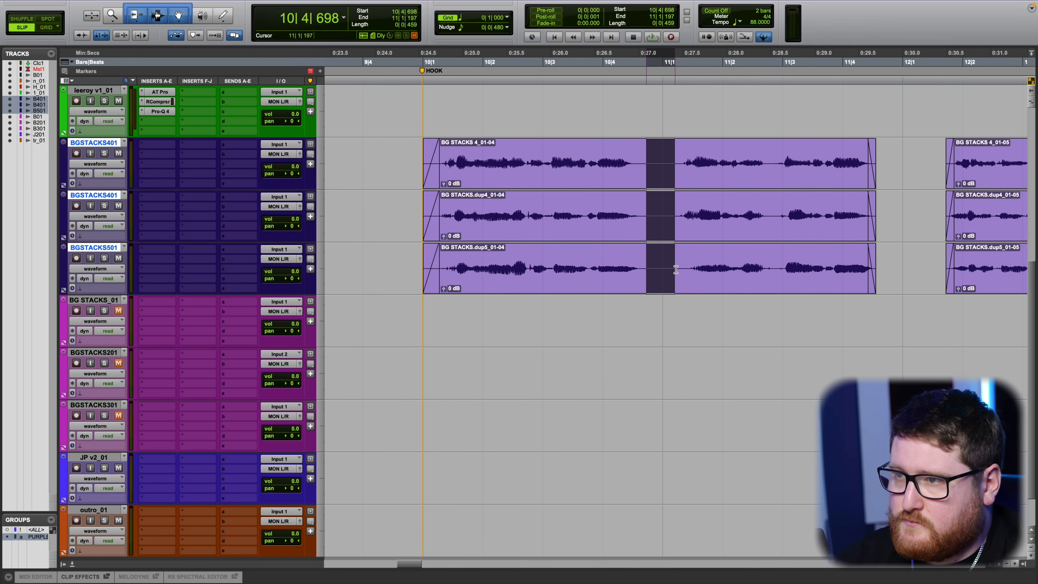
key("Delete")
left_click_drag(668, 172, 685, 255)
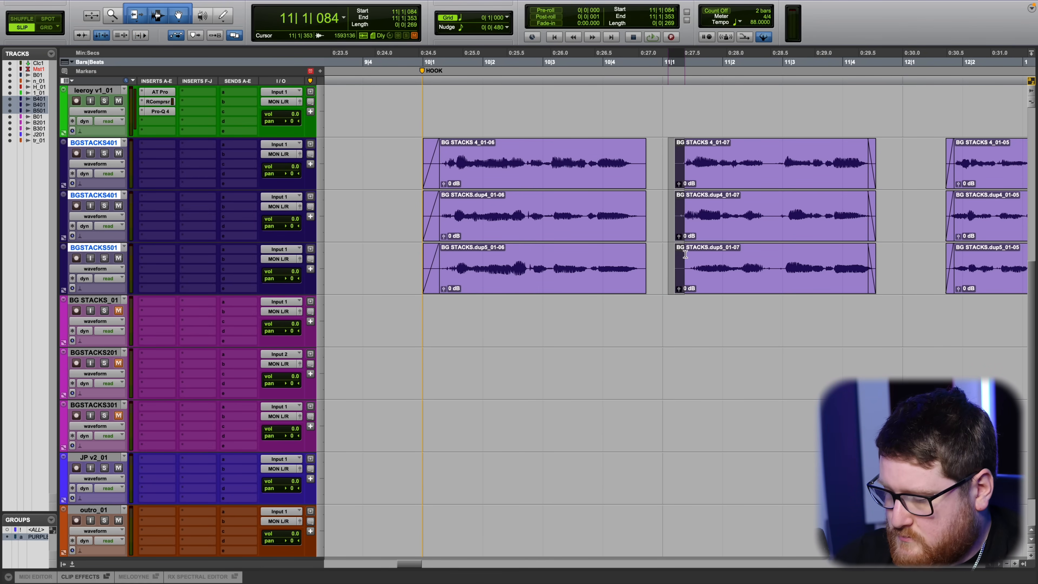
key("f")
left_click_drag(656, 152, 635, 256)
key("f")
left_click(730, 302)
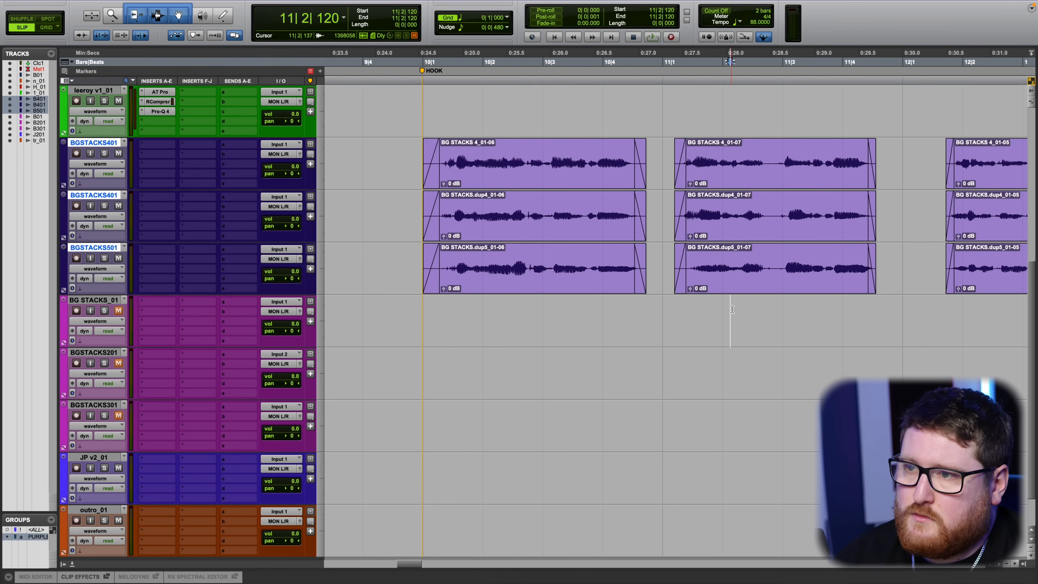
Play the first hook from just before bar 10 to check the edited purple background stacks.
scroll(737, 294, "up", 3)
scroll(737, 295, "right", 5)
scroll(610, 241, "down", 3)
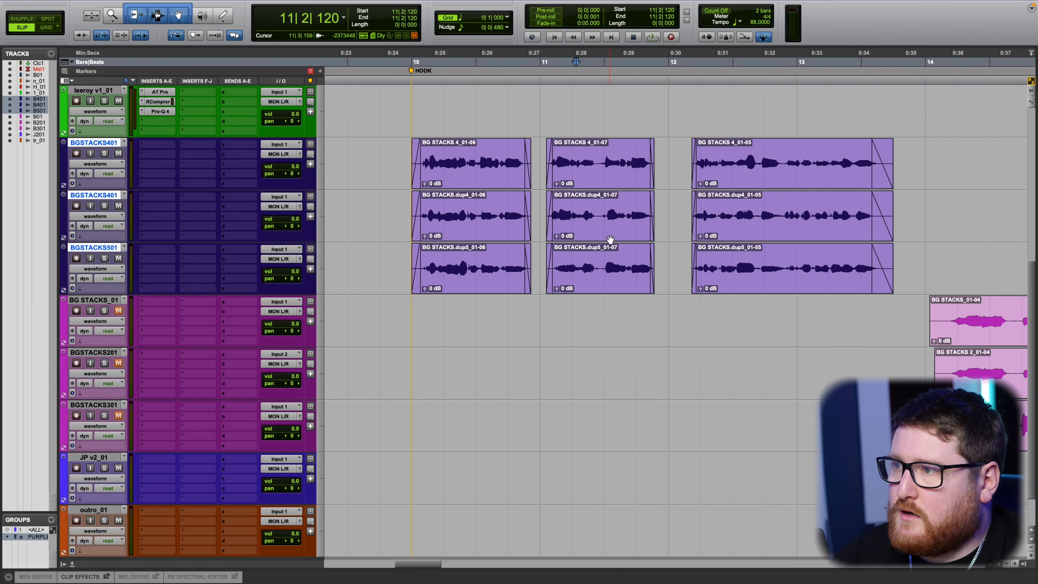
scroll(514, 343, "up", 5)
scroll(429, 354, "down", 1)
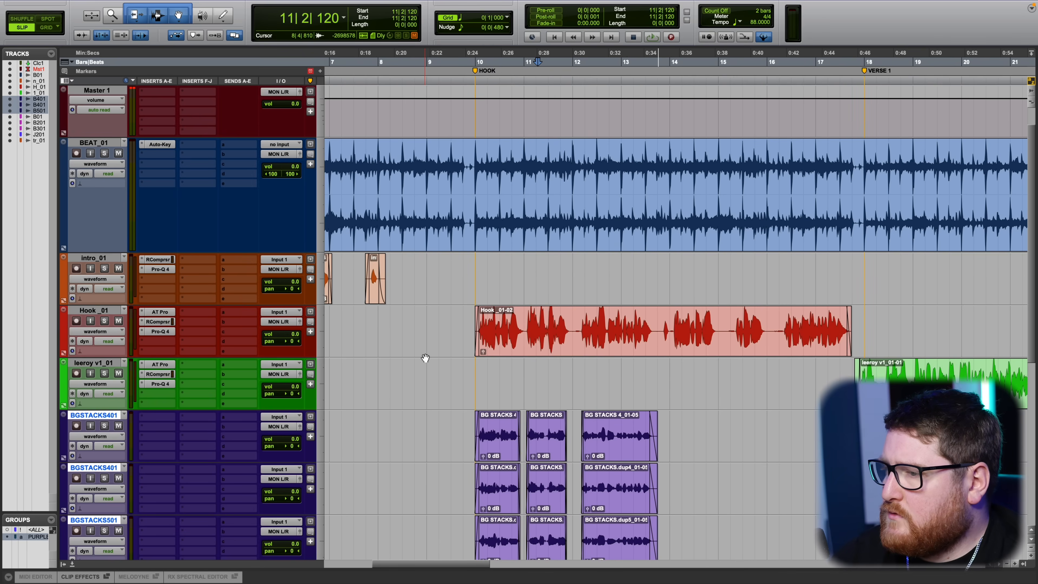
scroll(425, 356, "down", 3)
left_click(430, 247)
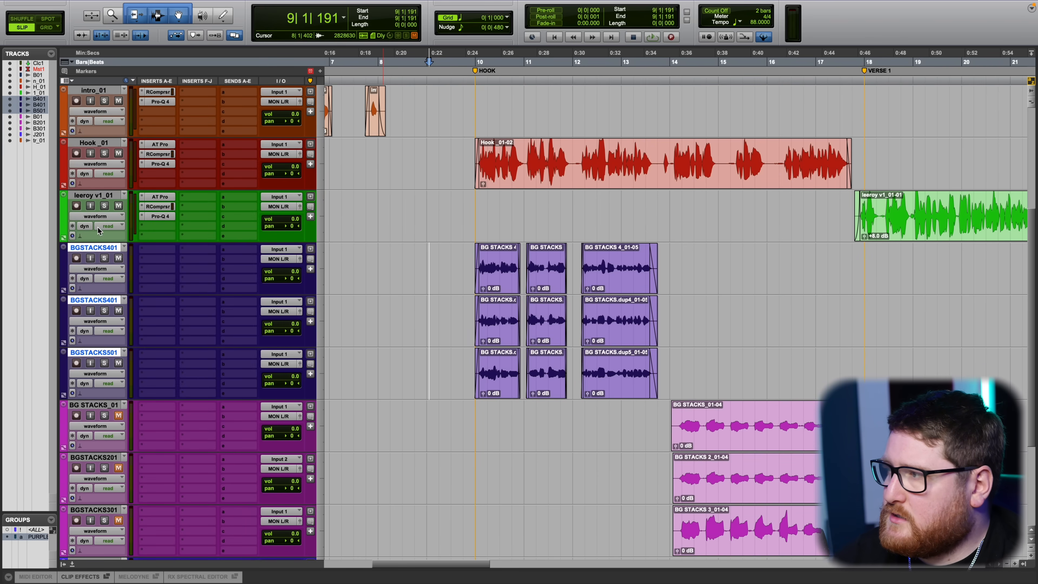
left_click(105, 196)
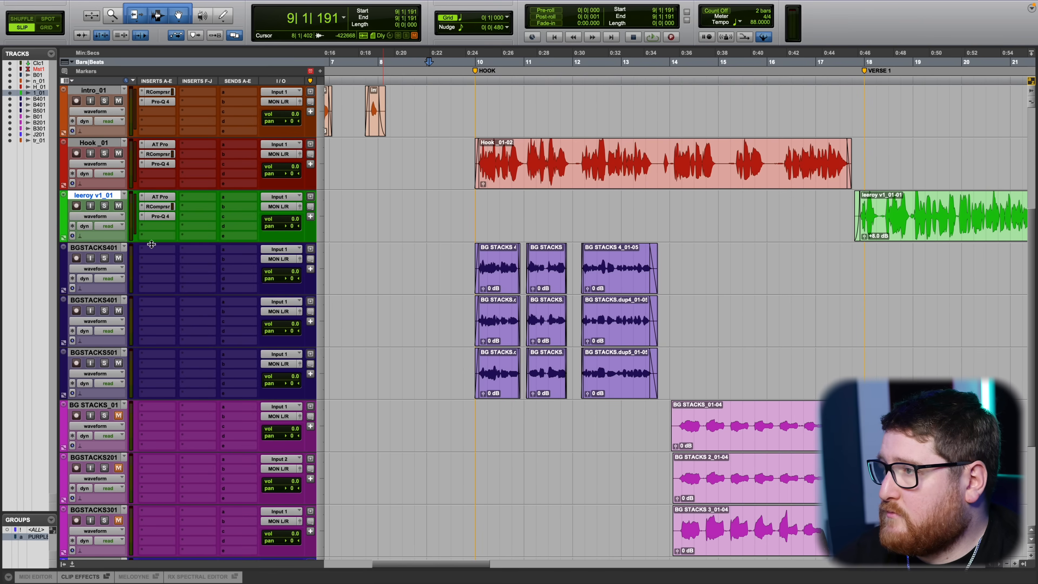
scroll(409, 234, "up", 3)
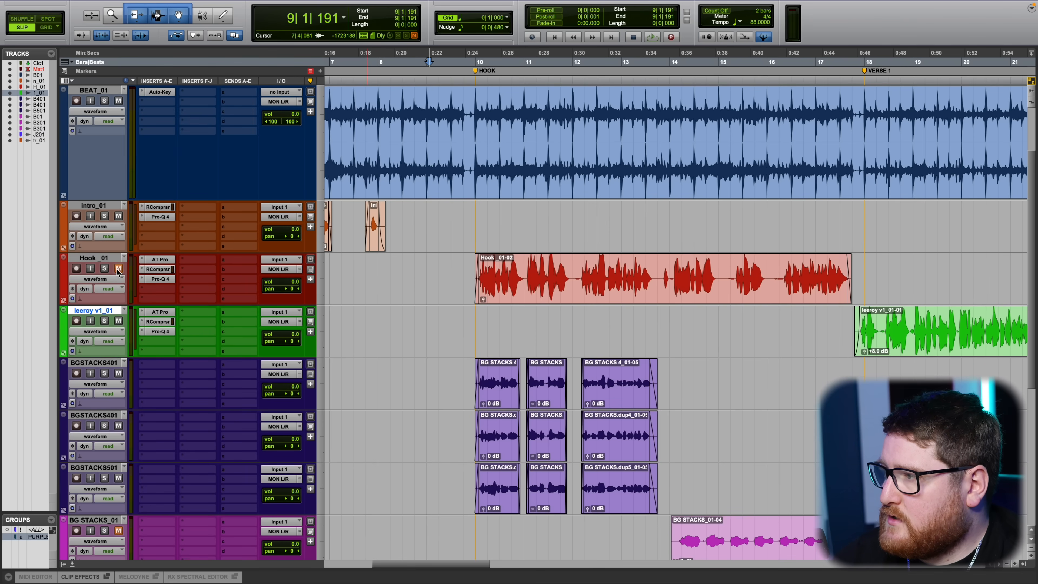
scroll(364, 310, "down", 3)
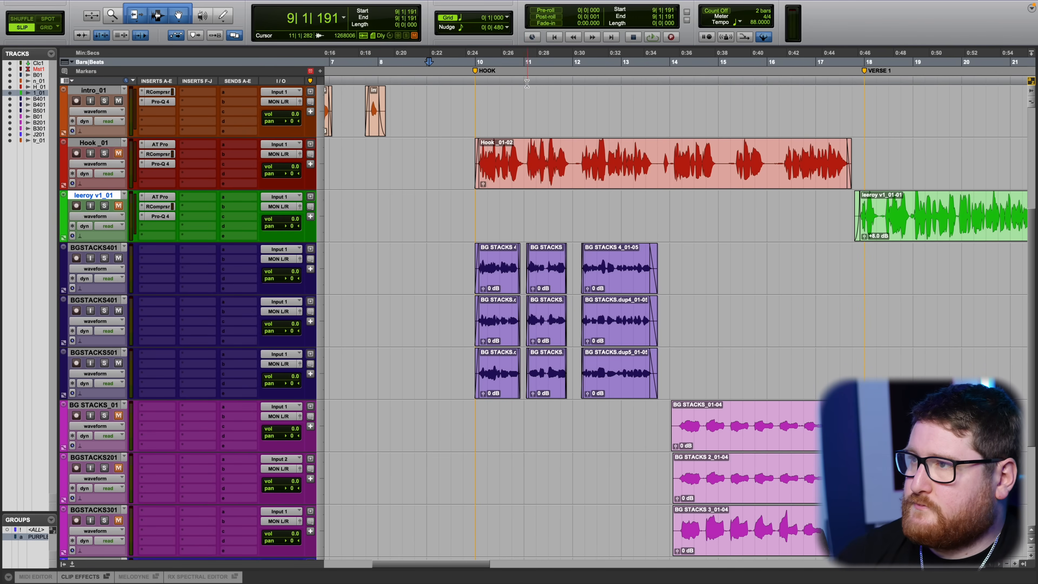
left_click(470, 64)
key("space")
key("super+bracketright")
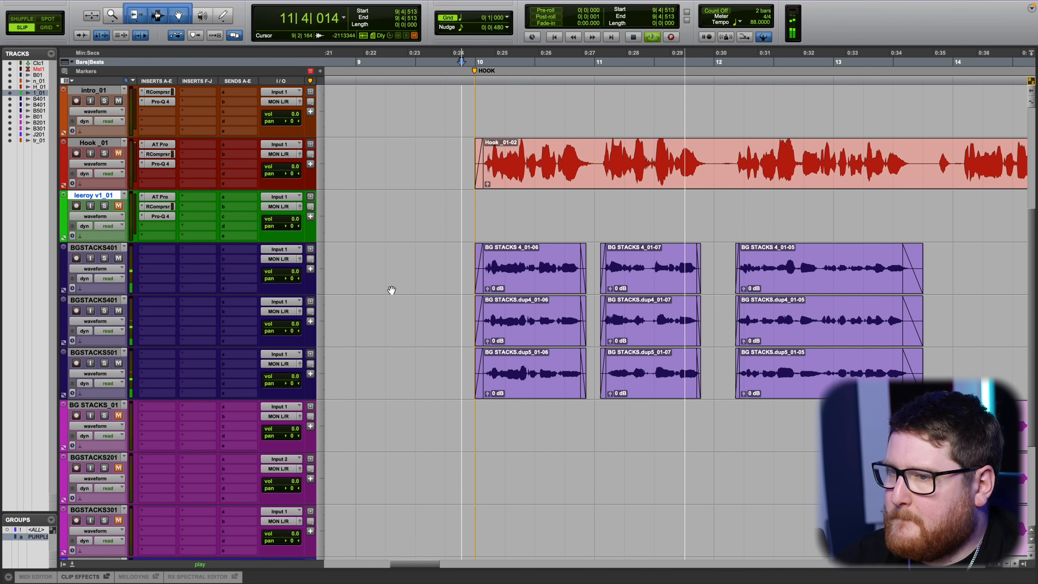
Select all three purple background stack tracks and stop the playback.
left_click(91, 247)
left_click(92, 352, "shift")
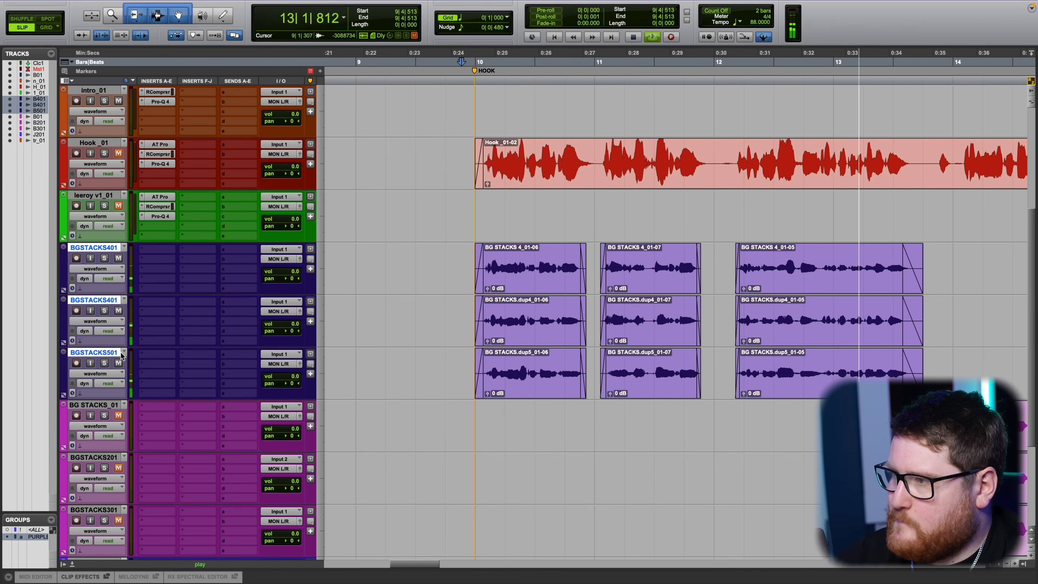
key("space")
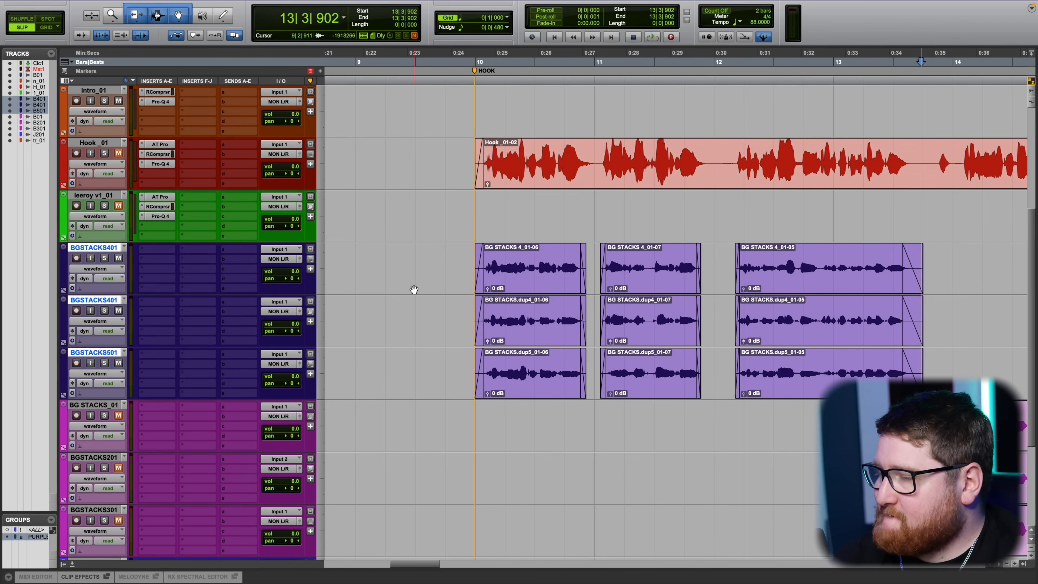
Select the first hook's purple stack clips, then pan the second purple track 100 left and the third 100 right.
scroll(431, 297, "down", 1)
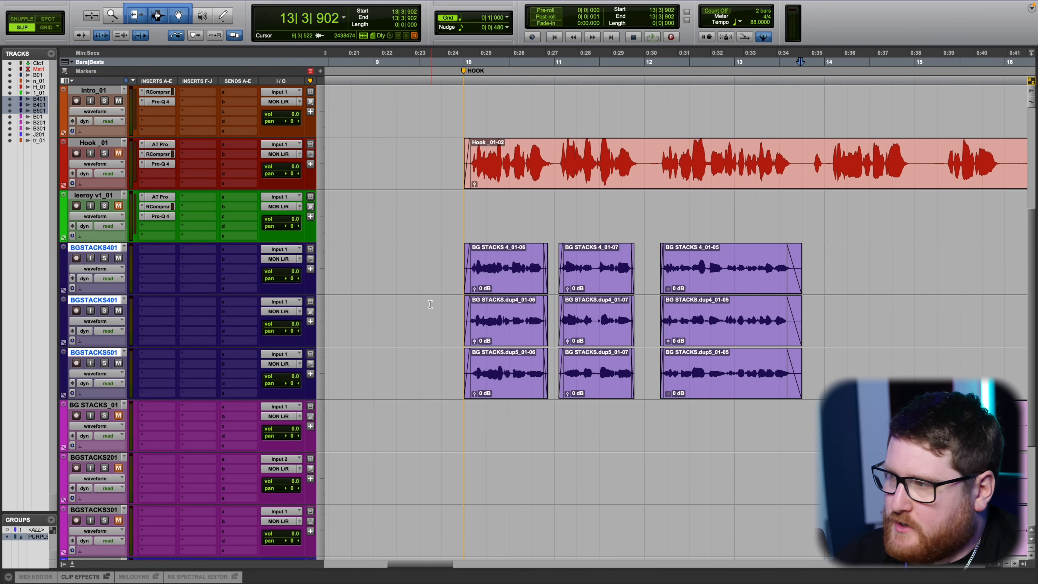
left_click(419, 296)
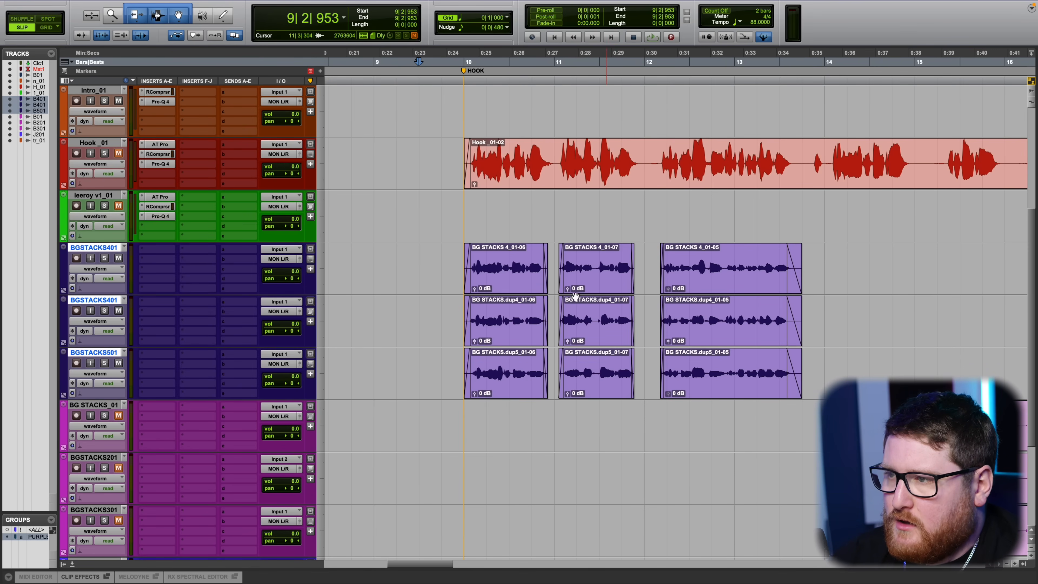
left_click_drag(453, 319, 808, 336)
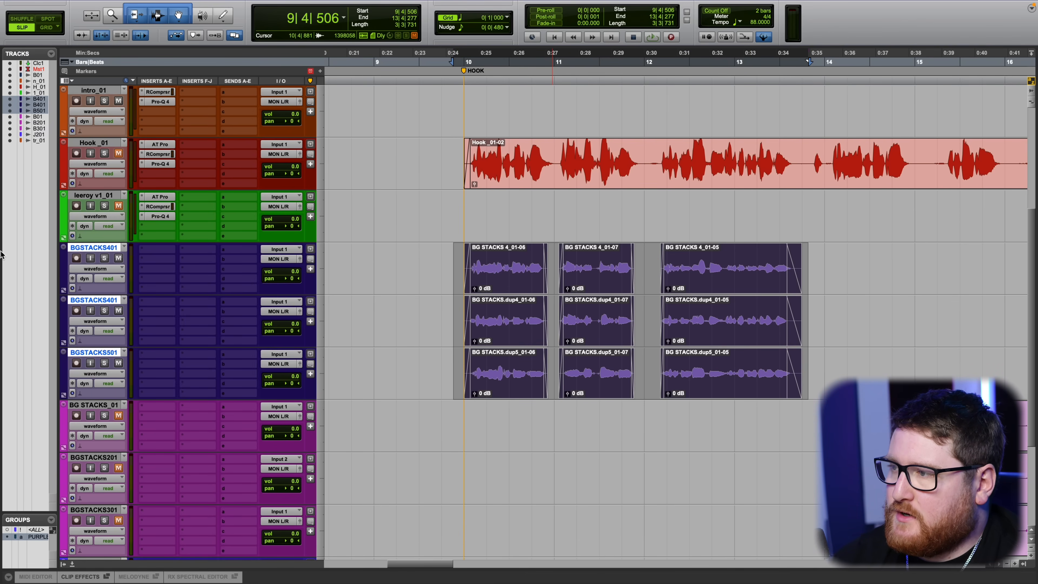
left_click_drag(446, 282, 814, 341)
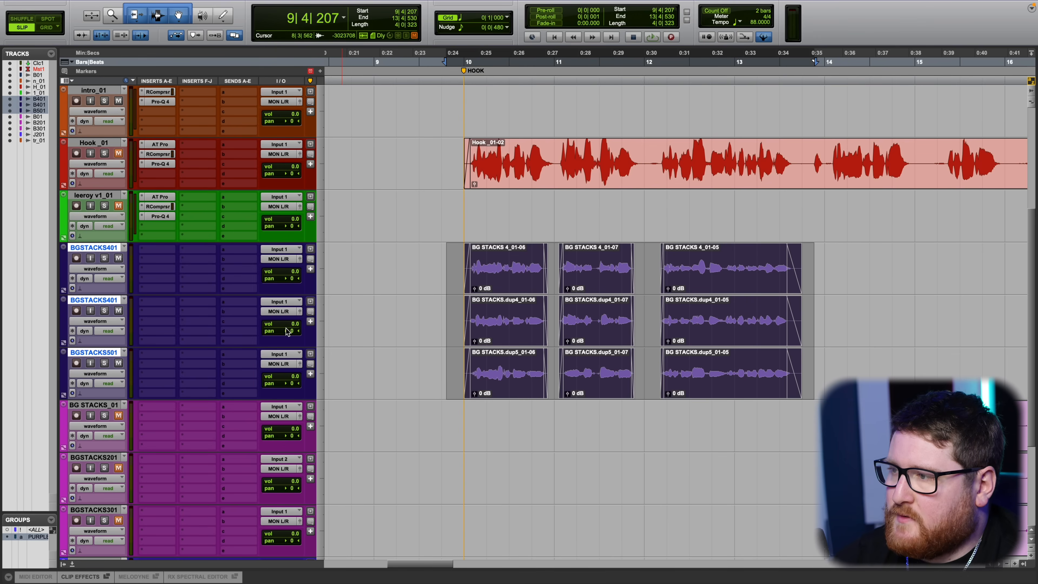
left_click_drag(287, 331, 195, 333)
left_click_drag(291, 384, 429, 398)
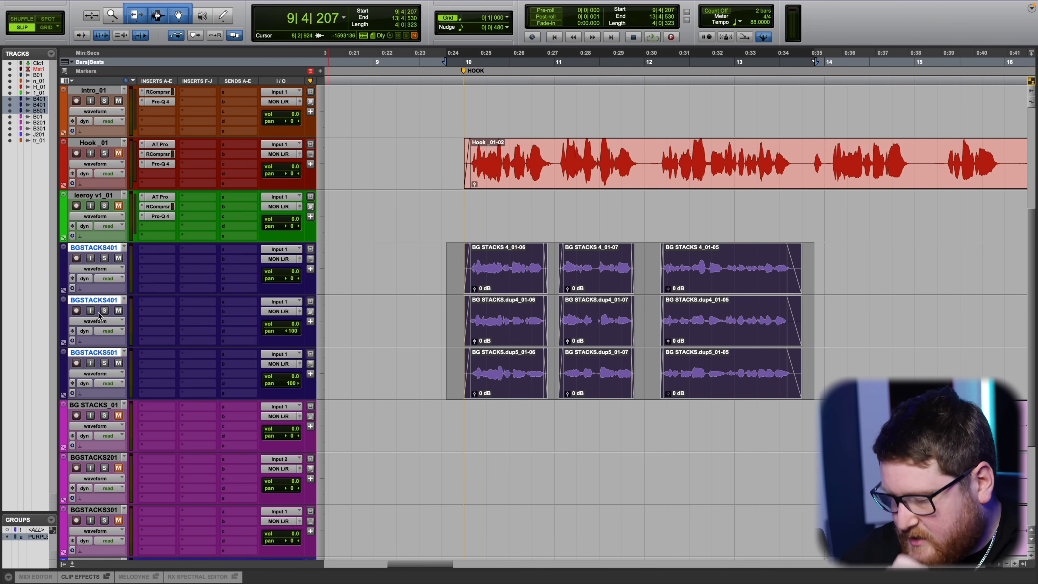
Insert RCompressor (mono) in the first insert slot of the purple background stacks and move its window below the verse 1 track.
left_click(162, 253)
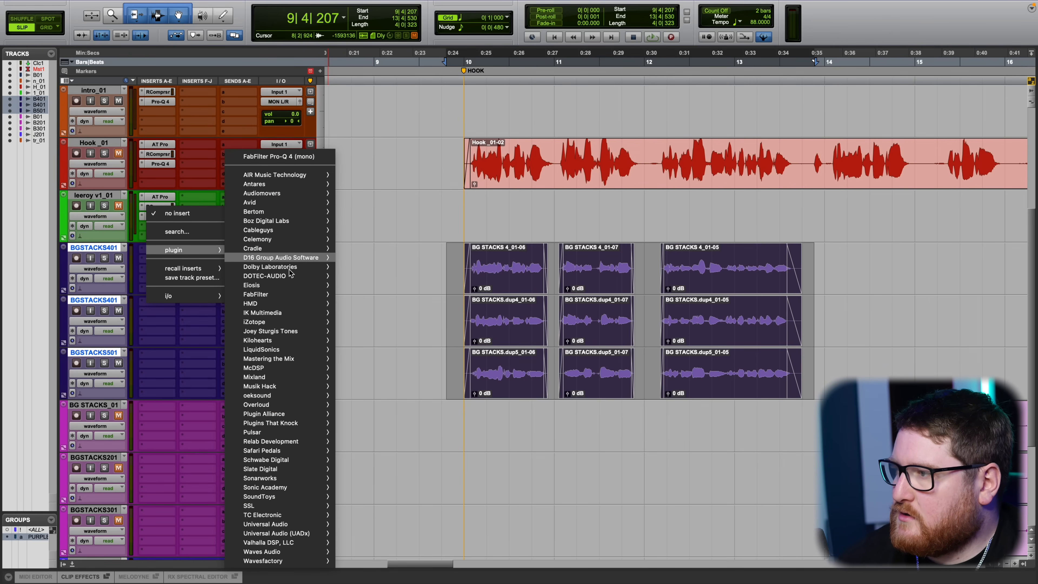
left_click(196, 234)
type("RC")
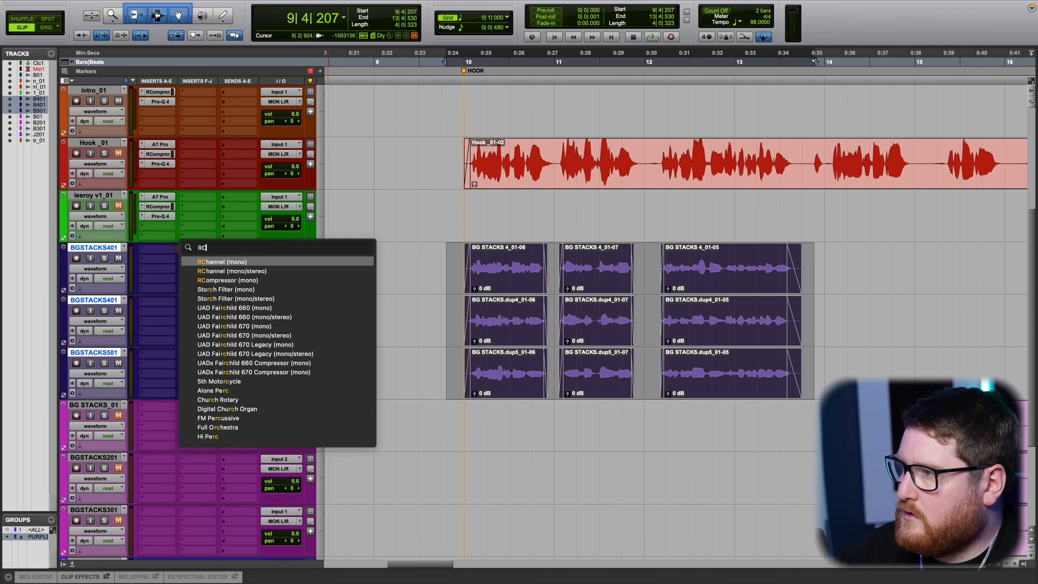
left_click(247, 281)
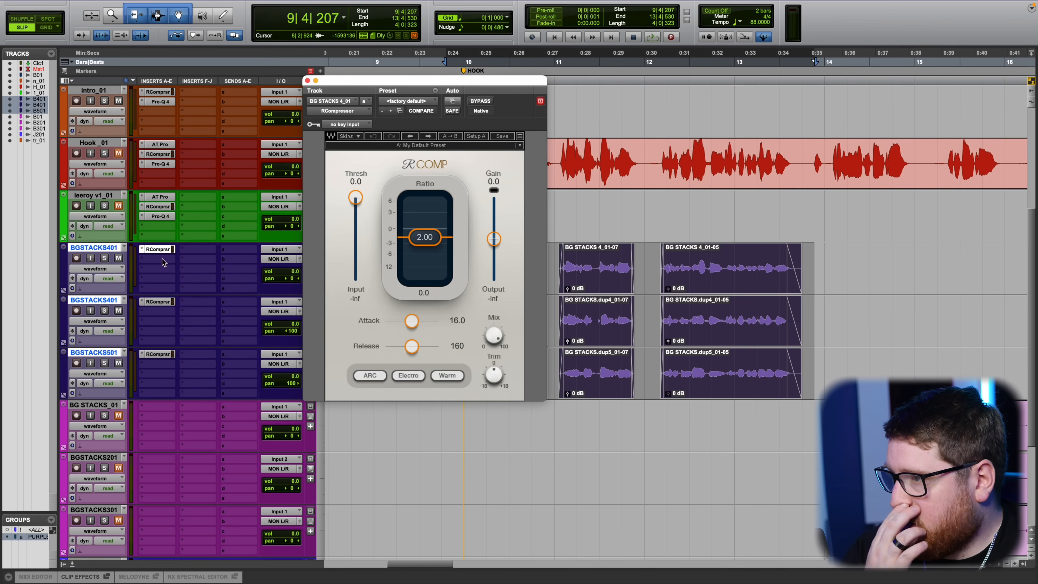
left_click_drag(400, 85, 367, 209)
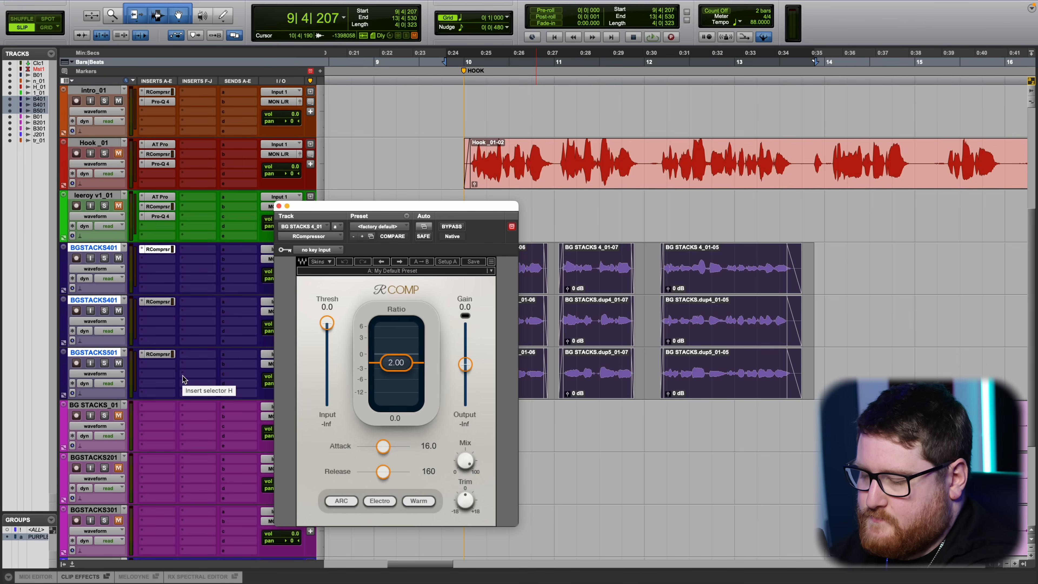
Select exactly the first hook's clips across the three purple stacks and play them back with the compressor open.
key("space")
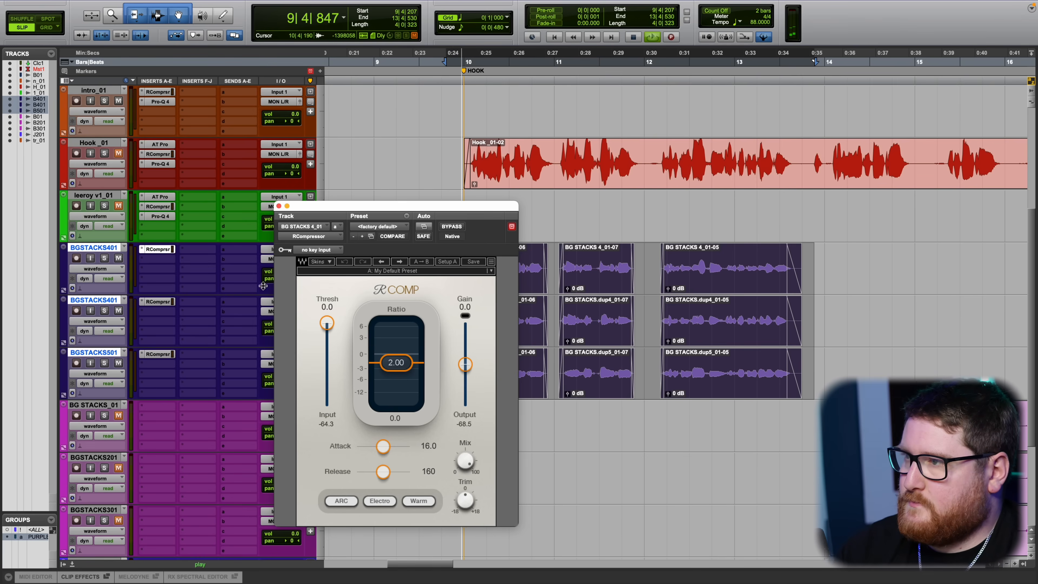
scroll(497, 163, "down", 4)
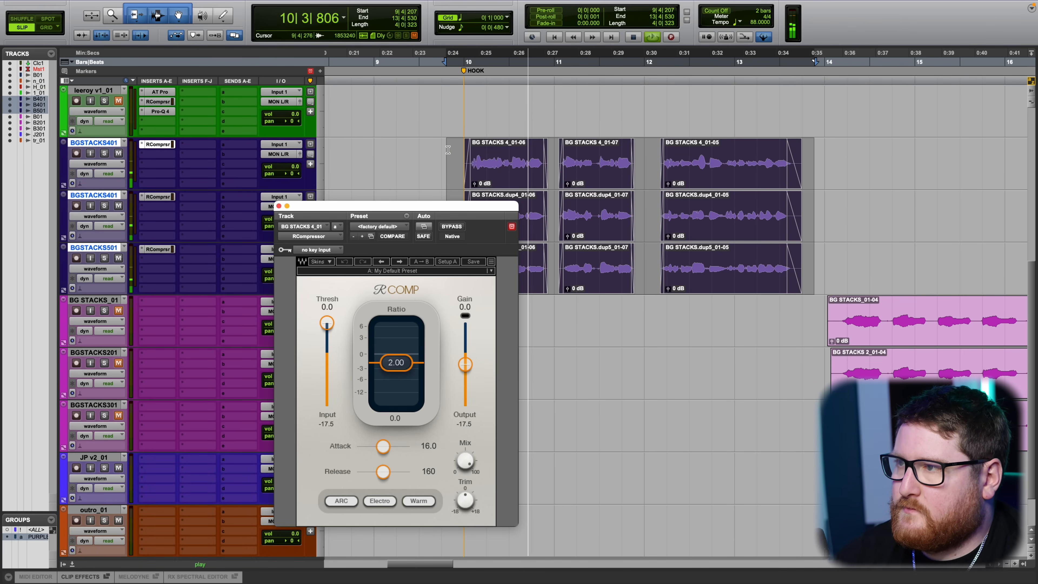
key("space")
left_click(486, 174)
left_click(713, 180, "shift")
key("space")
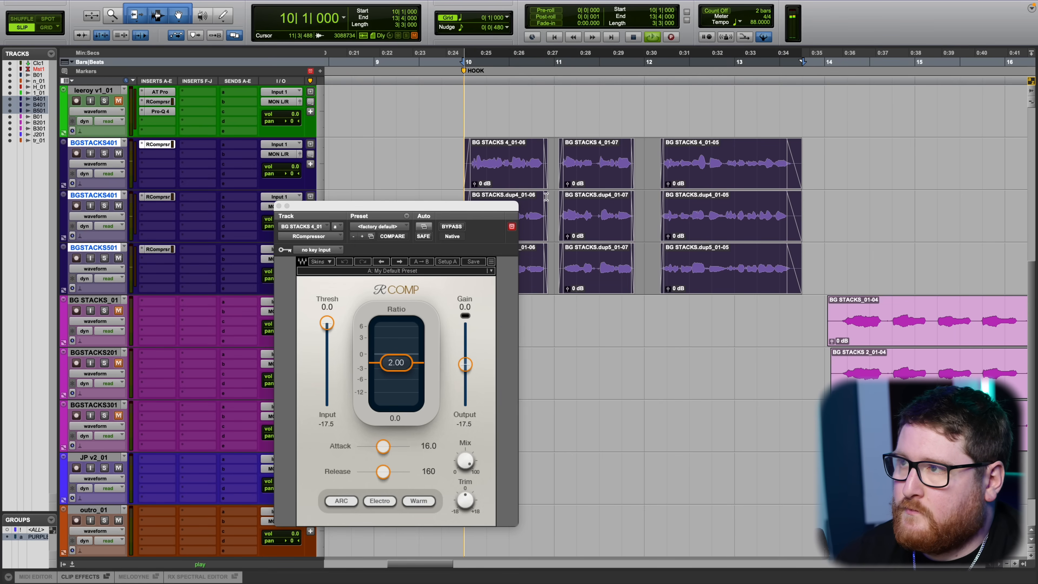
Set the first purple stack's RCompressor to a ratio of 4.01, attack of 1.52 and release of 62.9 during playback.
left_click_drag(465, 209, 570, 163)
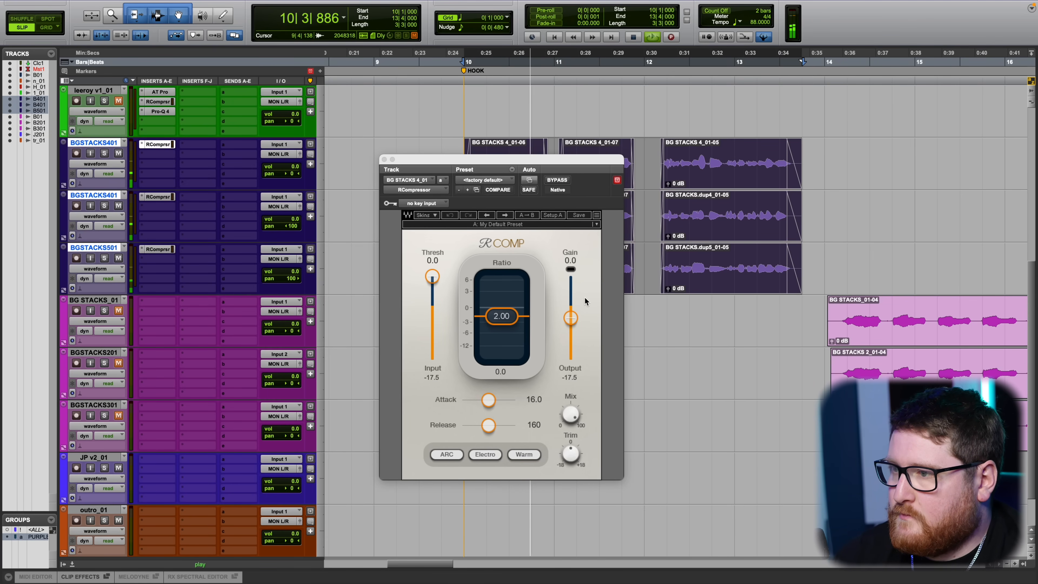
left_click_drag(501, 317, 501, 324)
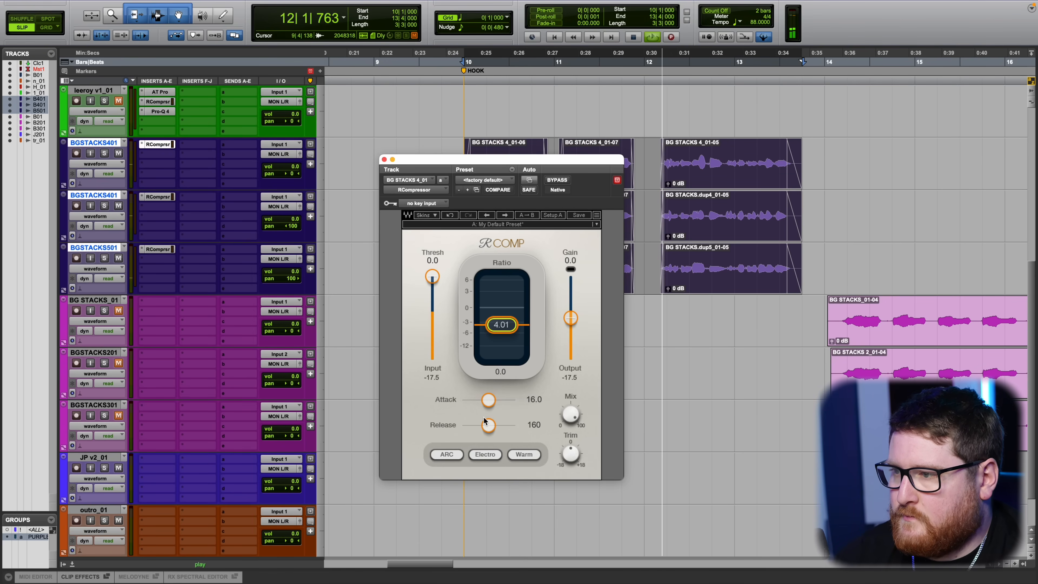
left_click_drag(488, 399, 493, 405)
scroll(492, 403, "down", 5)
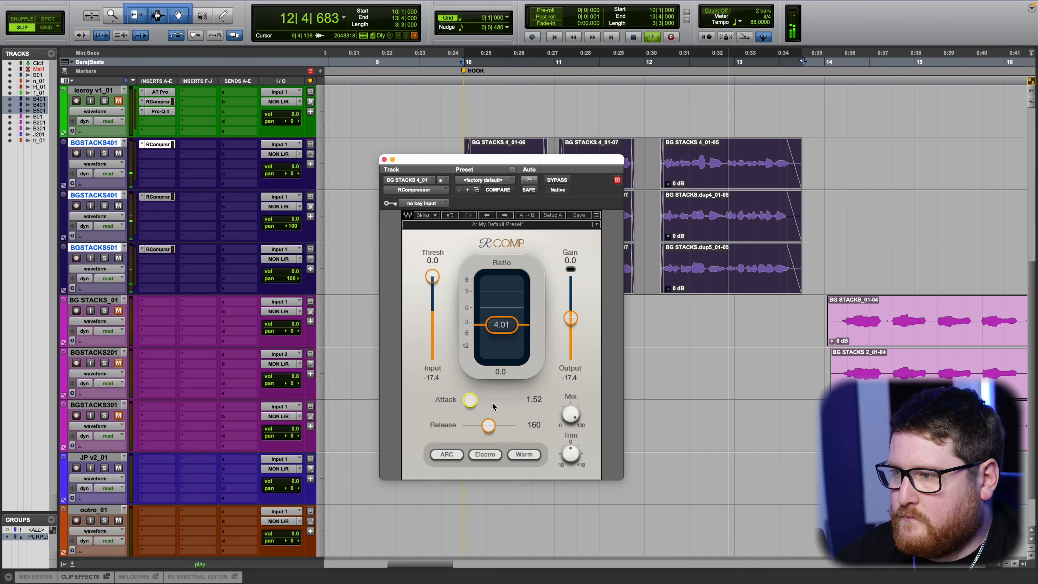
scroll(494, 425, "down", 7)
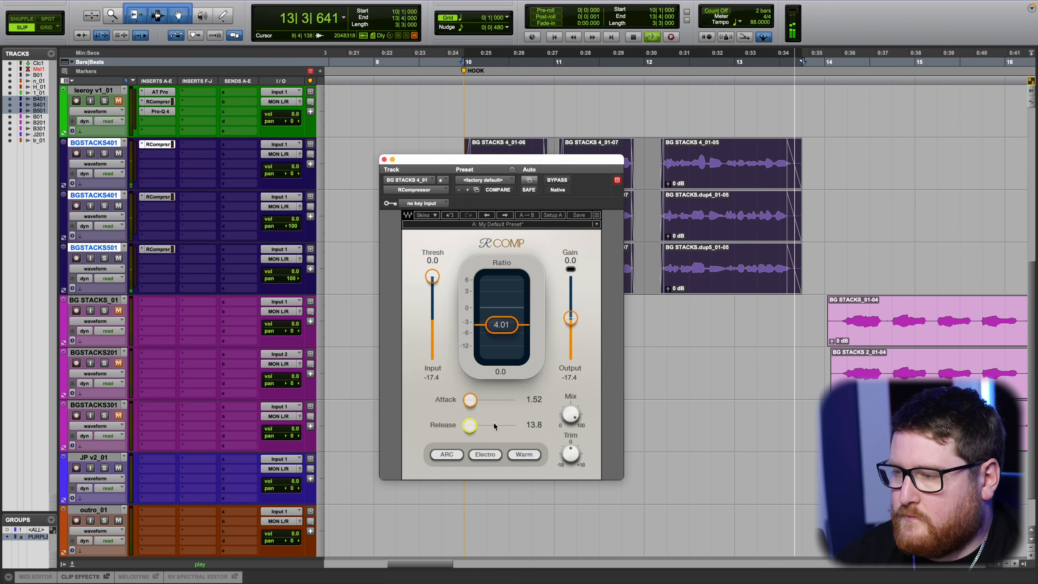
scroll(494, 426, "up", 3)
scroll(494, 426, "up", 4)
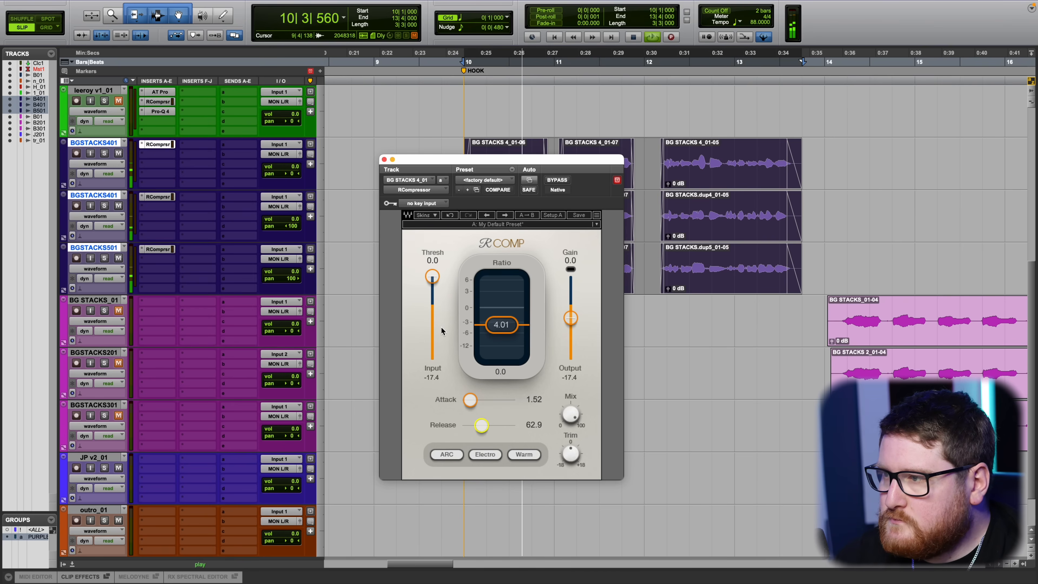
Lower the first purple stack's compressor threshold to -18.0 and raise its output gain to 2.2.
scroll(433, 352, "down", 5)
scroll(436, 296, "down", 1)
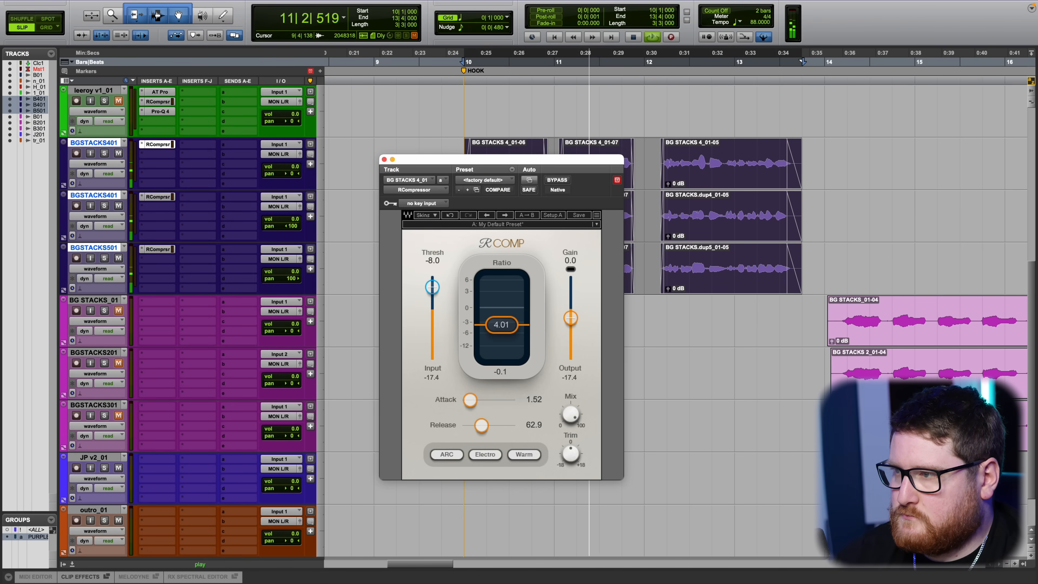
scroll(434, 302, "down", 2)
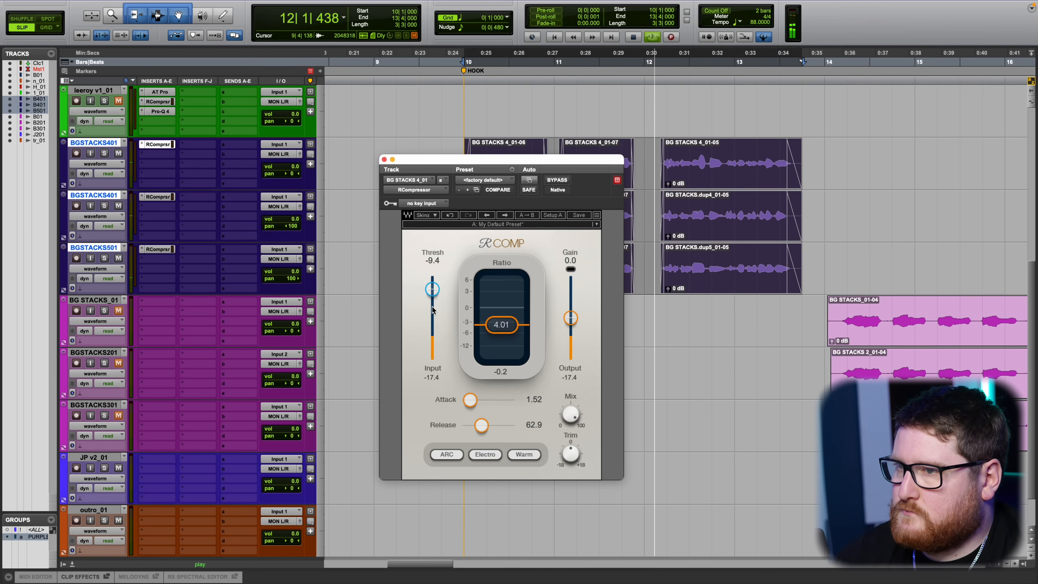
scroll(434, 310, "down", 2)
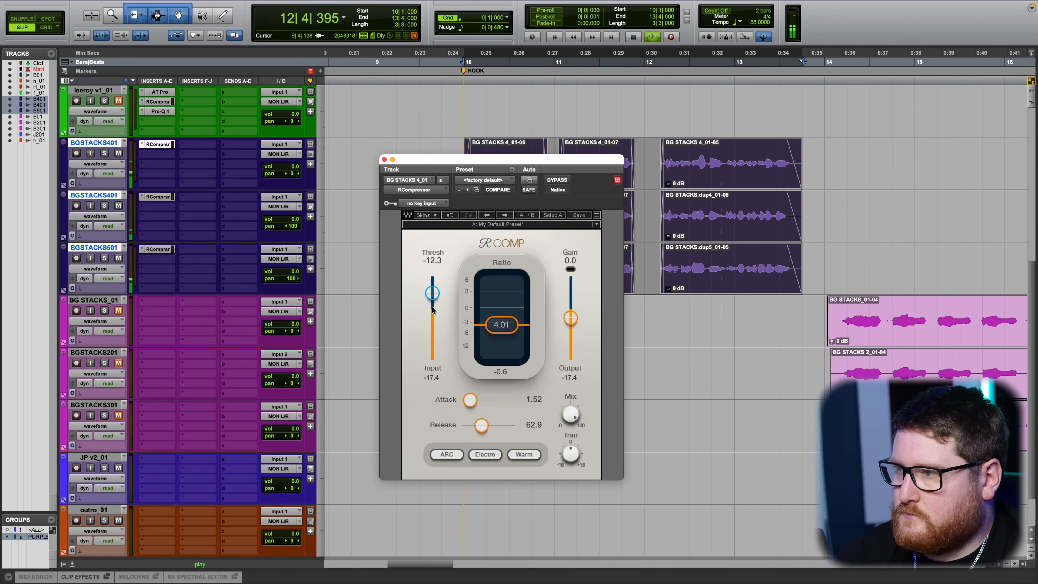
scroll(435, 307, "down", 1)
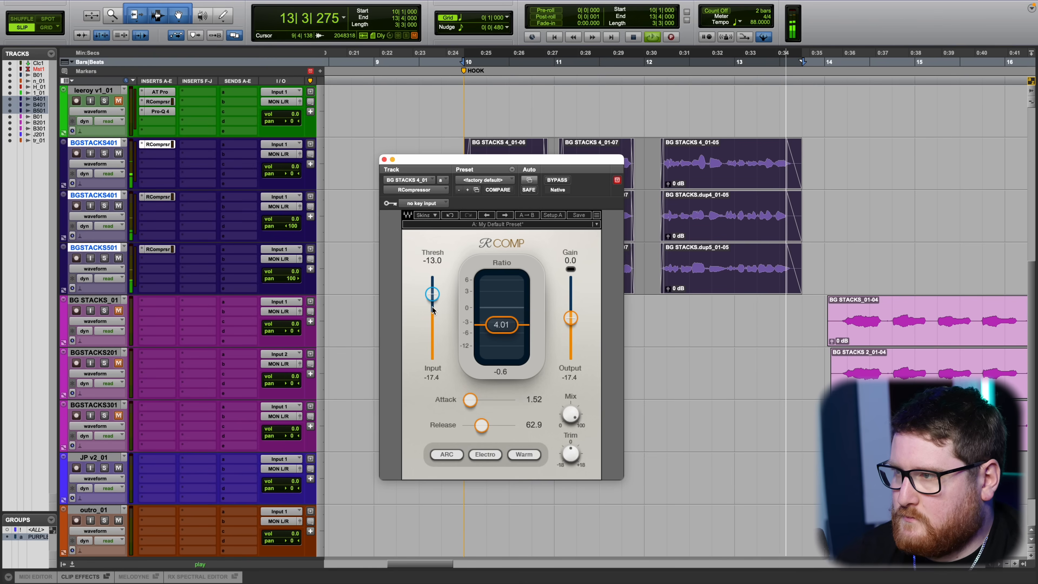
scroll(435, 305, "down", 4)
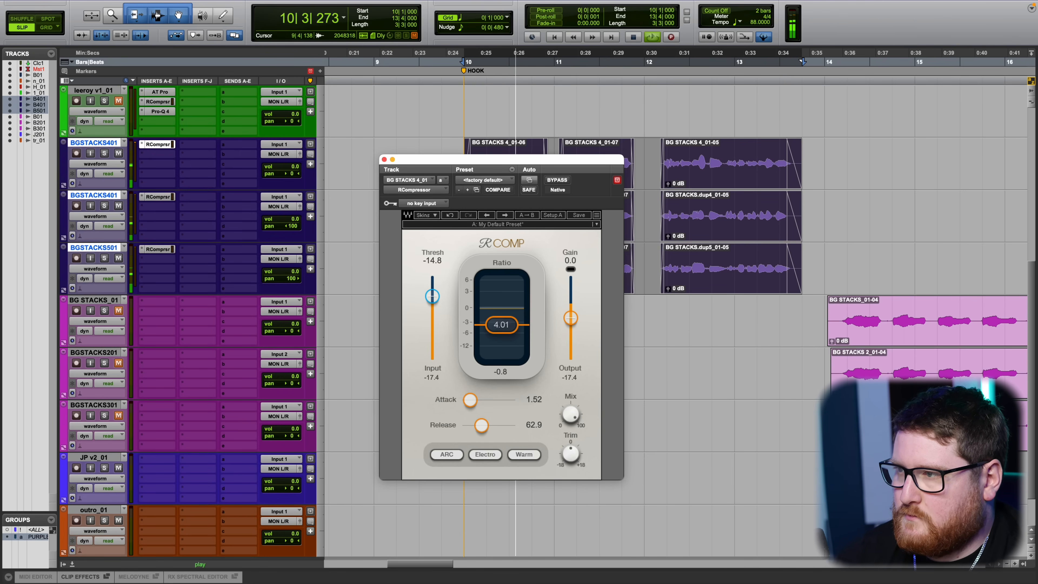
scroll(433, 303, "down", 1)
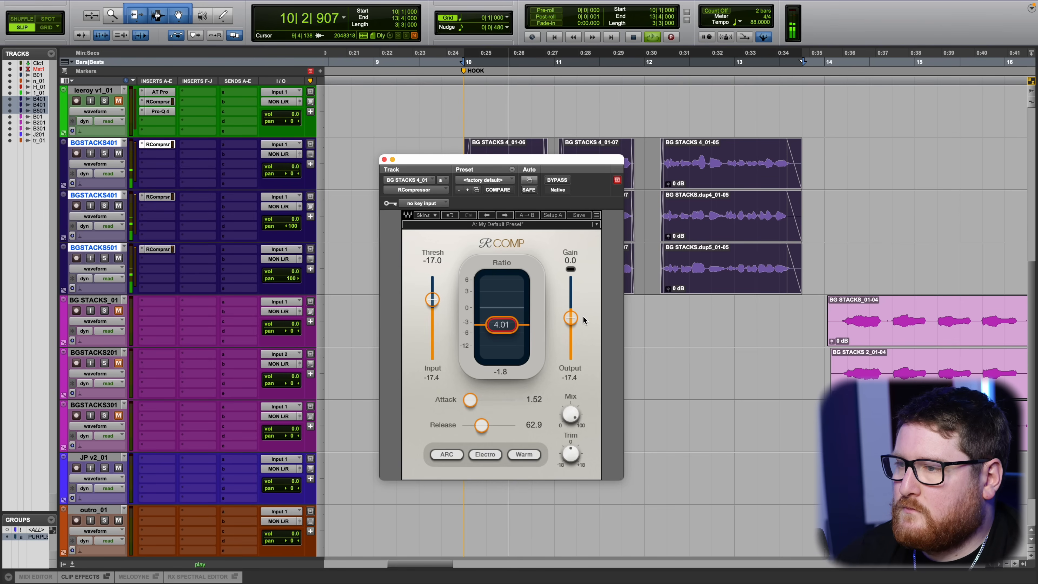
left_click_drag(576, 319, 574, 326)
left_click_drag(435, 313, 435, 319)
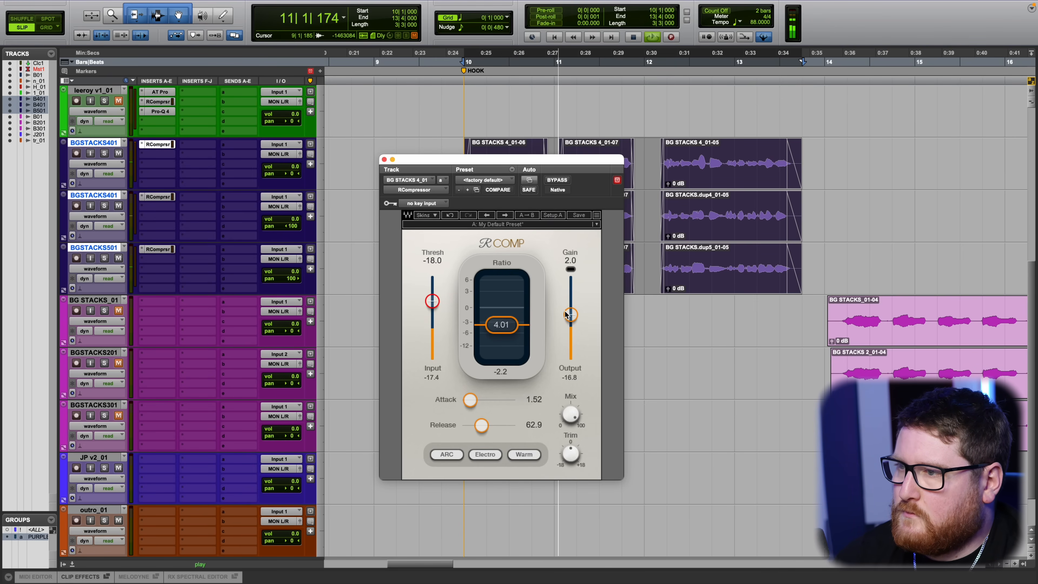
left_click_drag(569, 319, 569, 319)
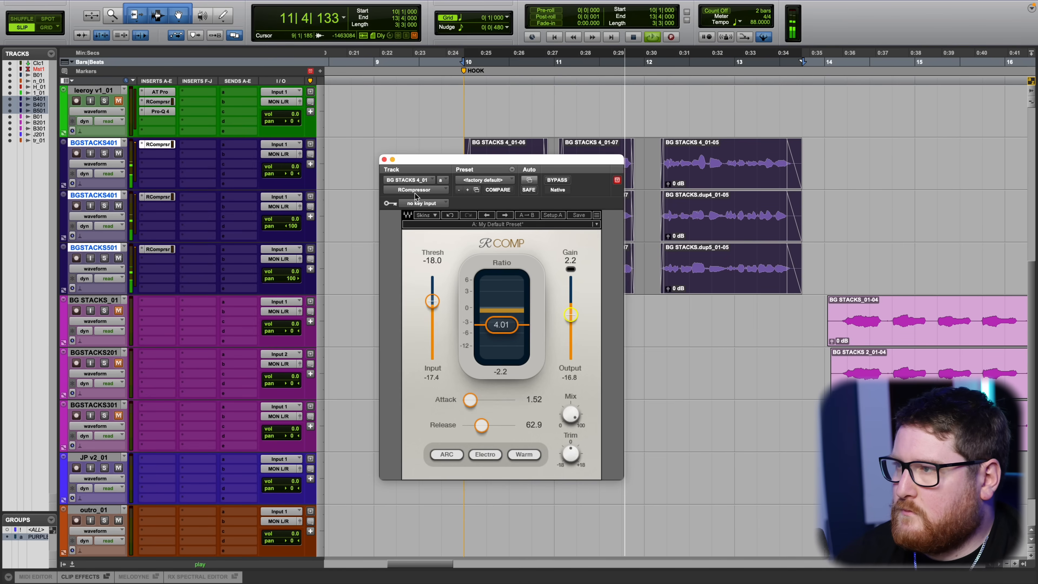
Set the second purple stack's RCompressor threshold to -20.0, then stop playback and reopen that compressor.
left_click(384, 160)
left_click(158, 249)
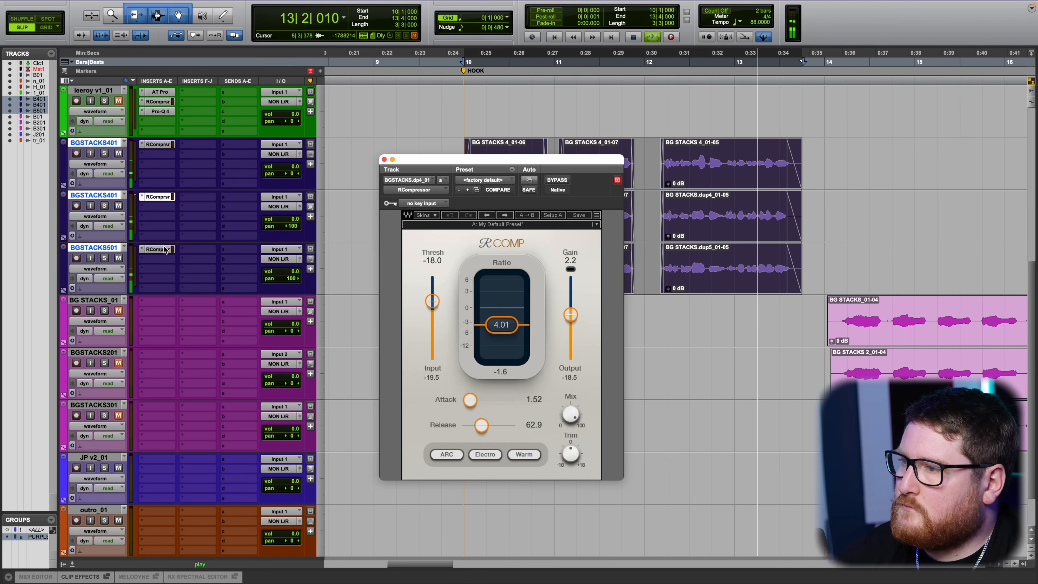
left_click(384, 159)
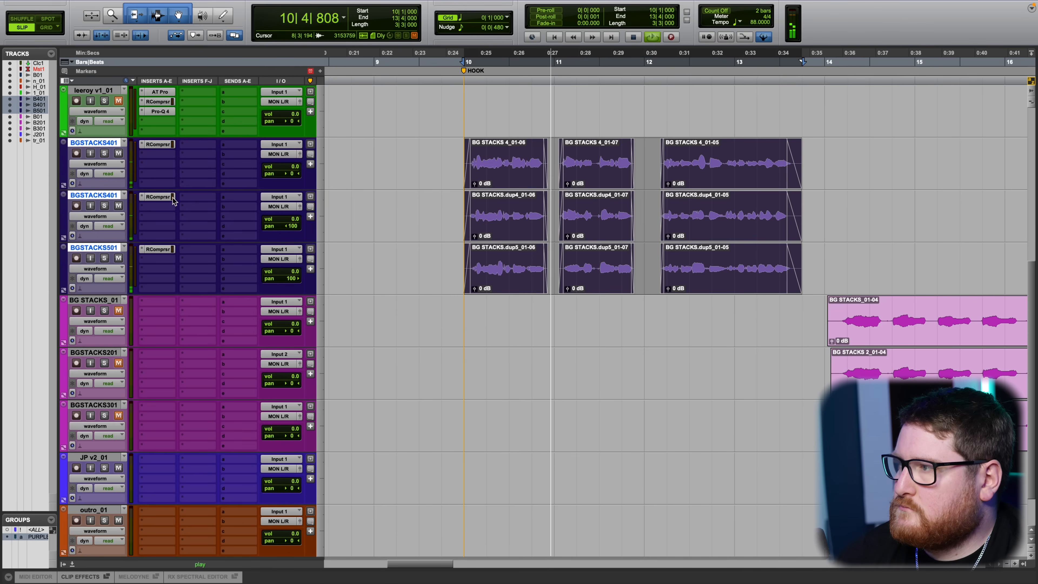
left_click(157, 197)
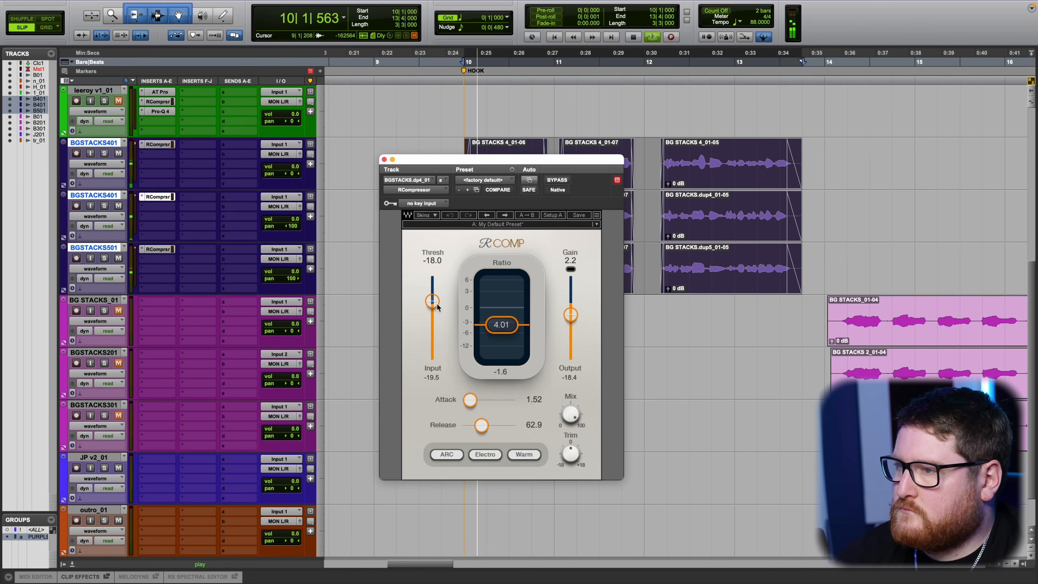
left_click_drag(432, 302, 432, 304)
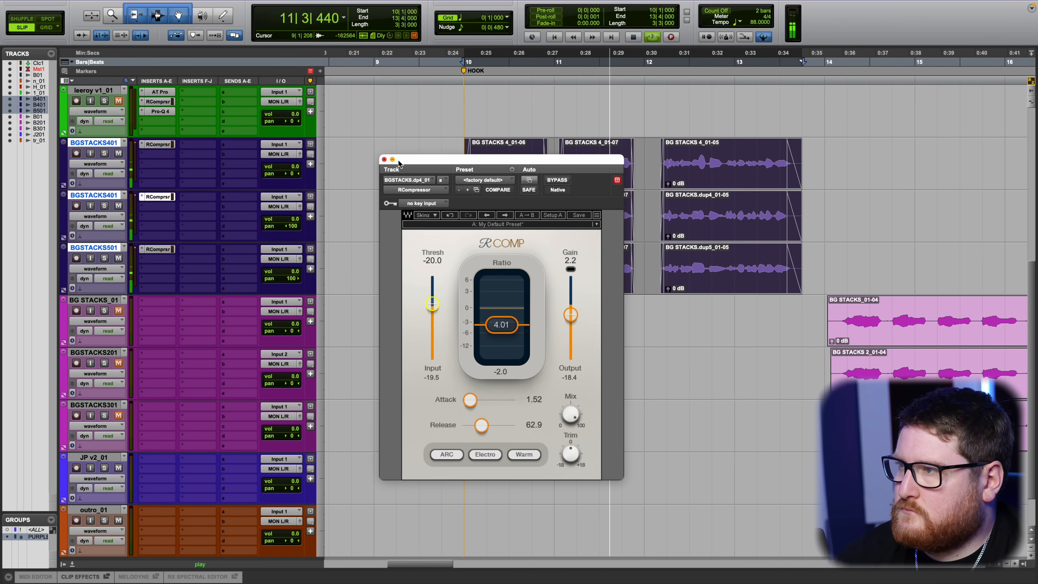
left_click(384, 159)
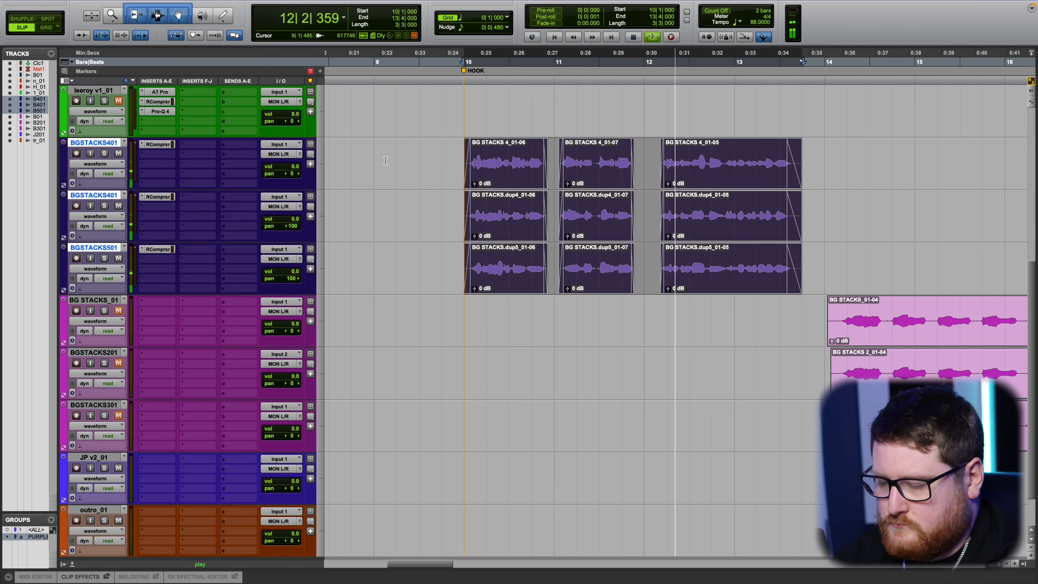
key("space")
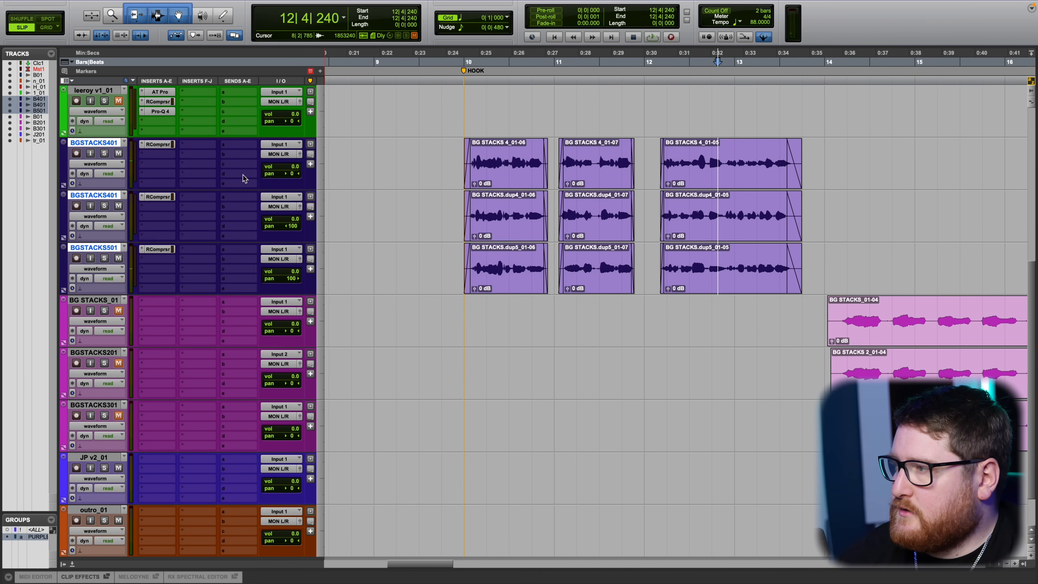
left_click(158, 197)
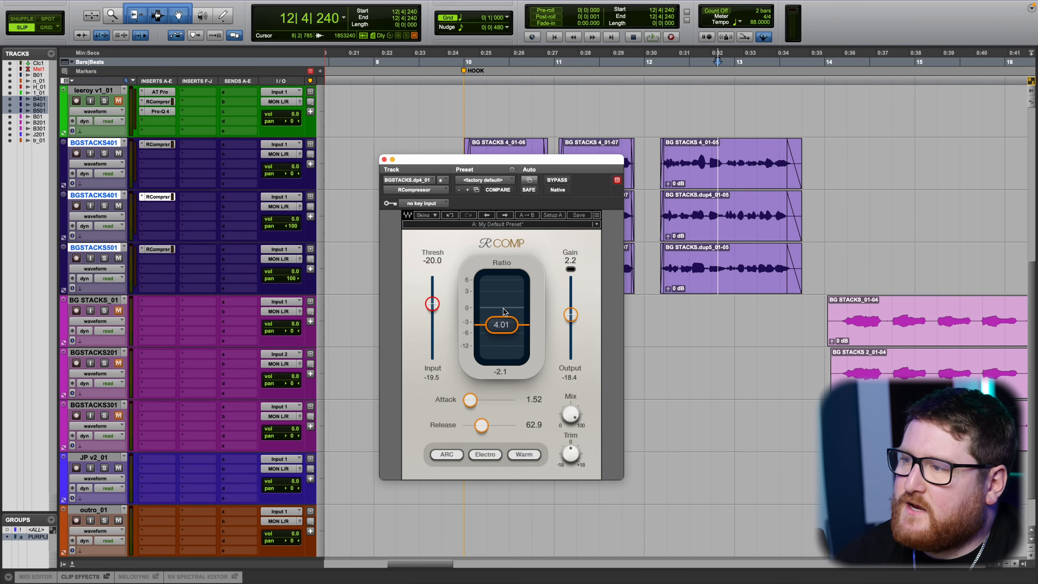
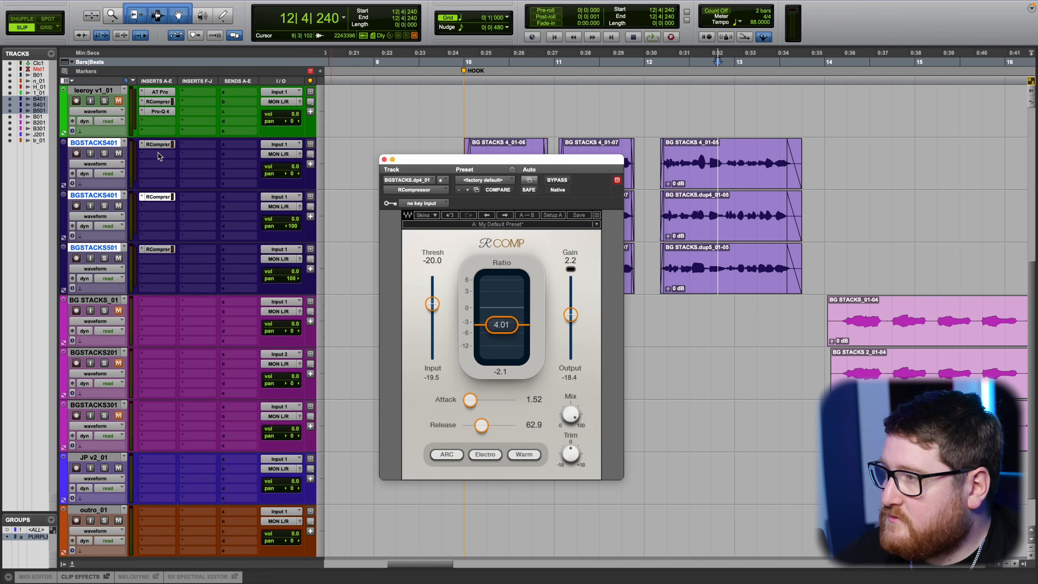
Insert SSLChannel (mono) in the second insert slot of the first purple stack and copy it to the other two purple tracks.
left_click(159, 157)
type("ssl")
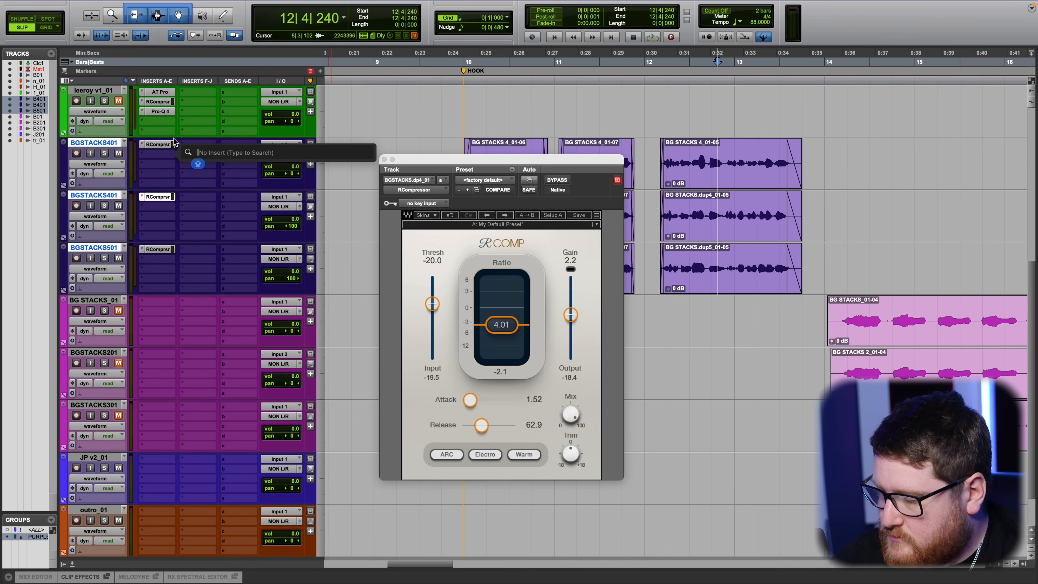
type("C")
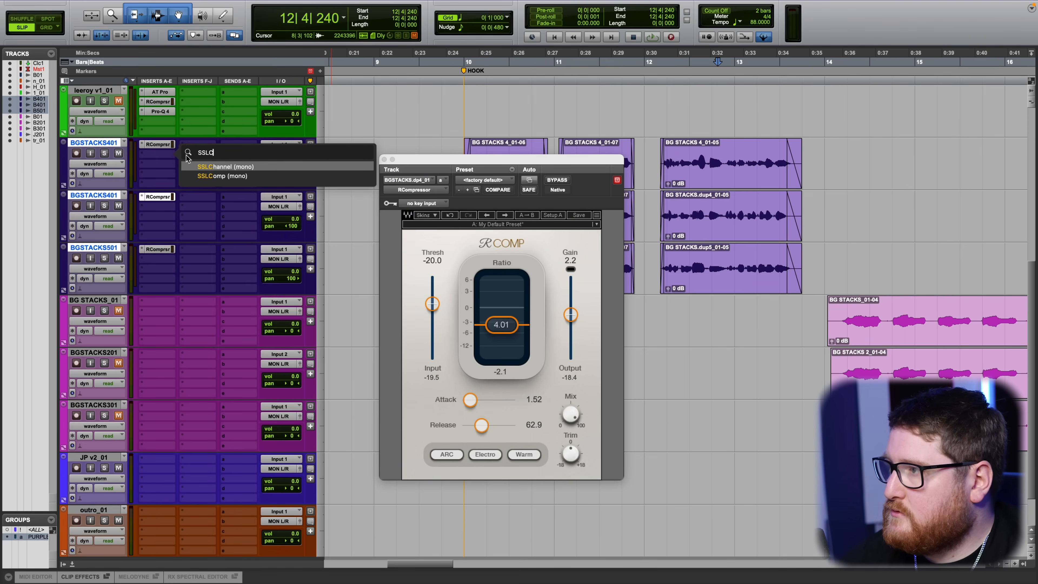
left_click(248, 167)
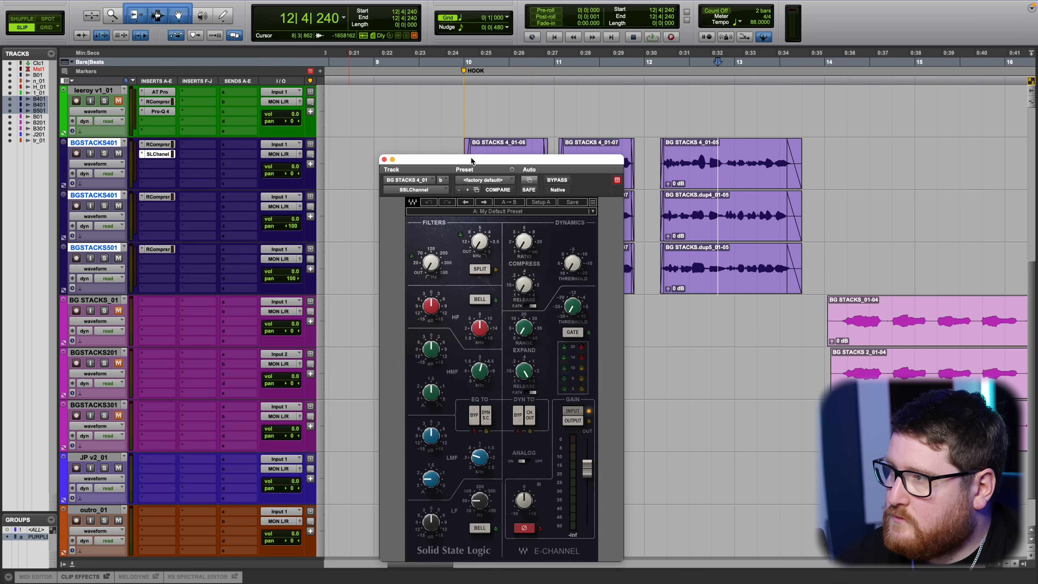
left_click_drag(467, 163, 479, 154)
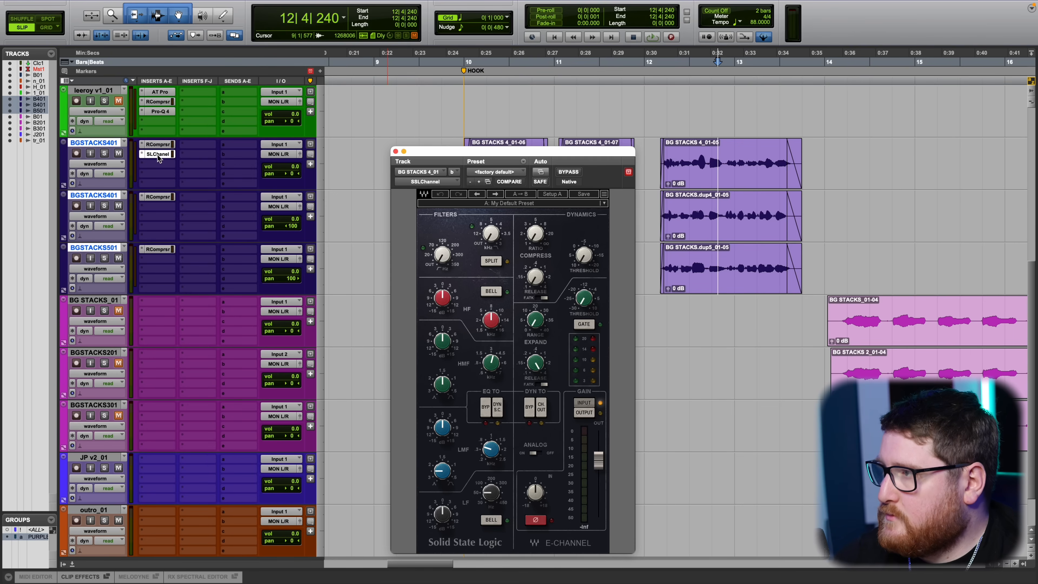
left_click_drag(159, 158, 147, 259)
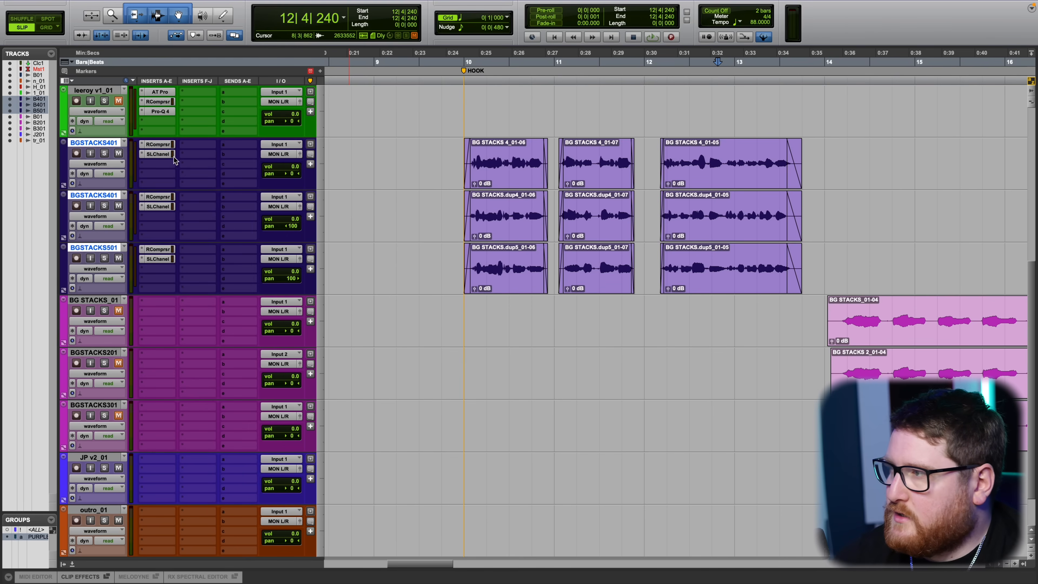
Open the first purple stack's SSLChannel, move its window up to show it fully, and try its high-pass filter.
left_click(160, 154)
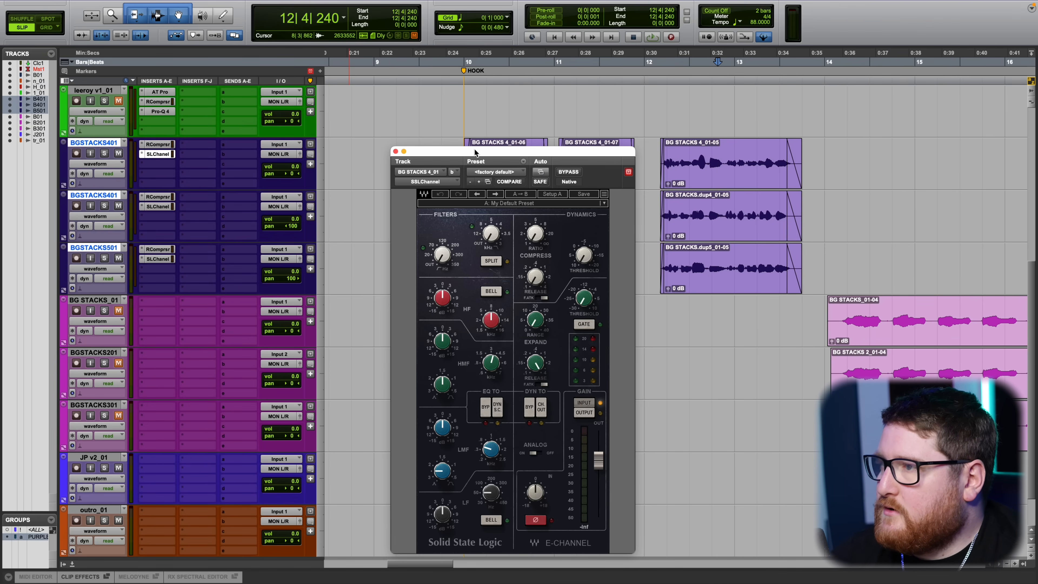
left_click_drag(475, 153, 478, 144)
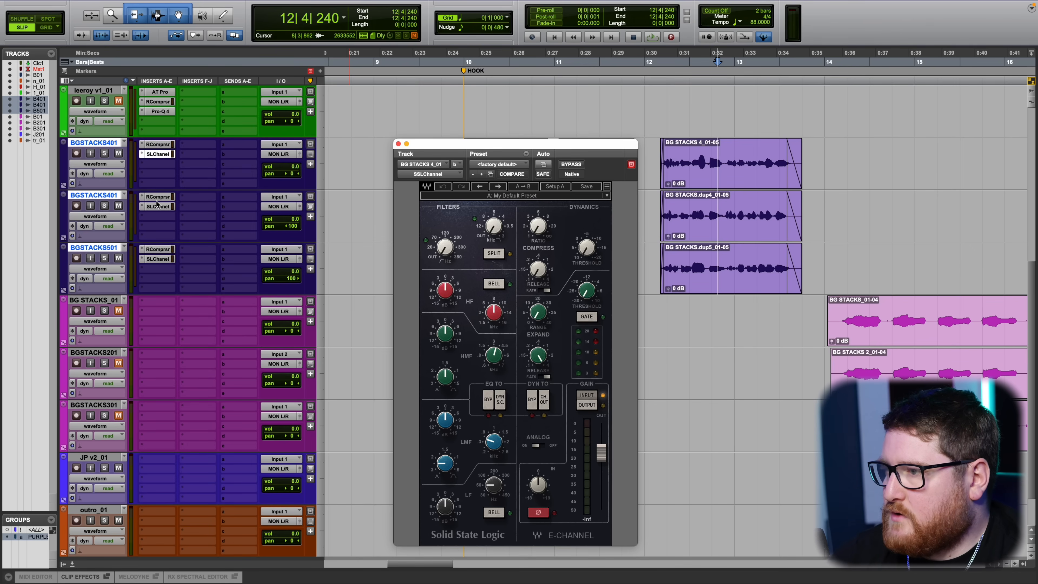
left_click_drag(532, 145, 527, 93)
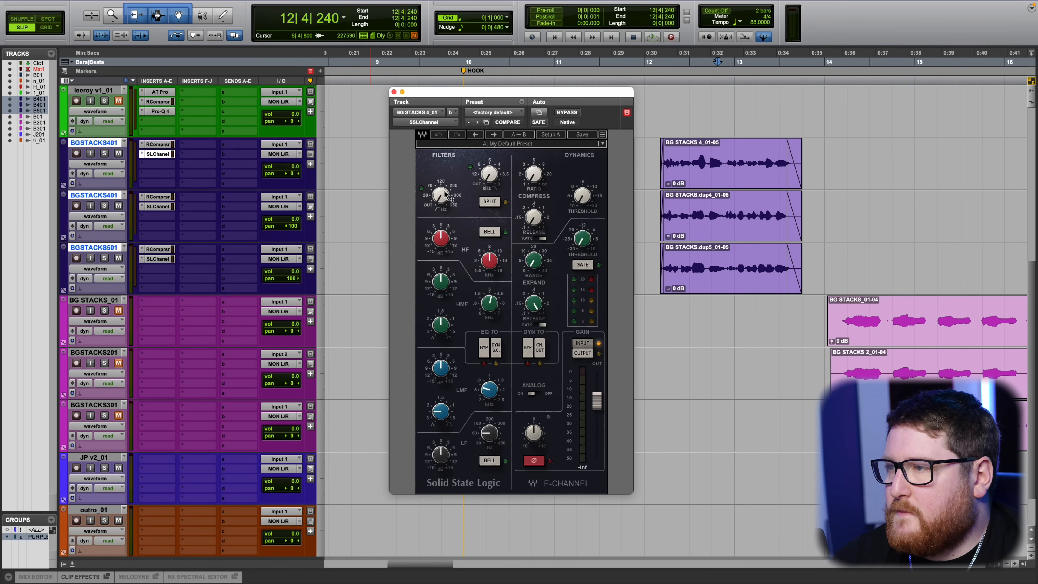
left_click_drag(443, 191, 443, 196)
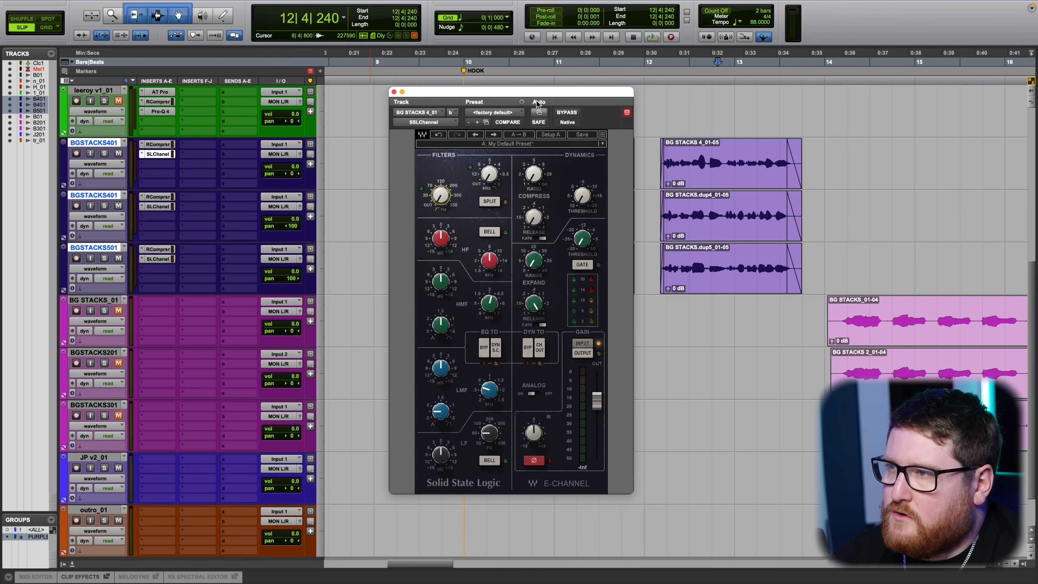
mouse_move(545, 90)
left_mouse_down()
mouse_move(620, 116)
mouse_move(543, 106)
left_mouse_up()
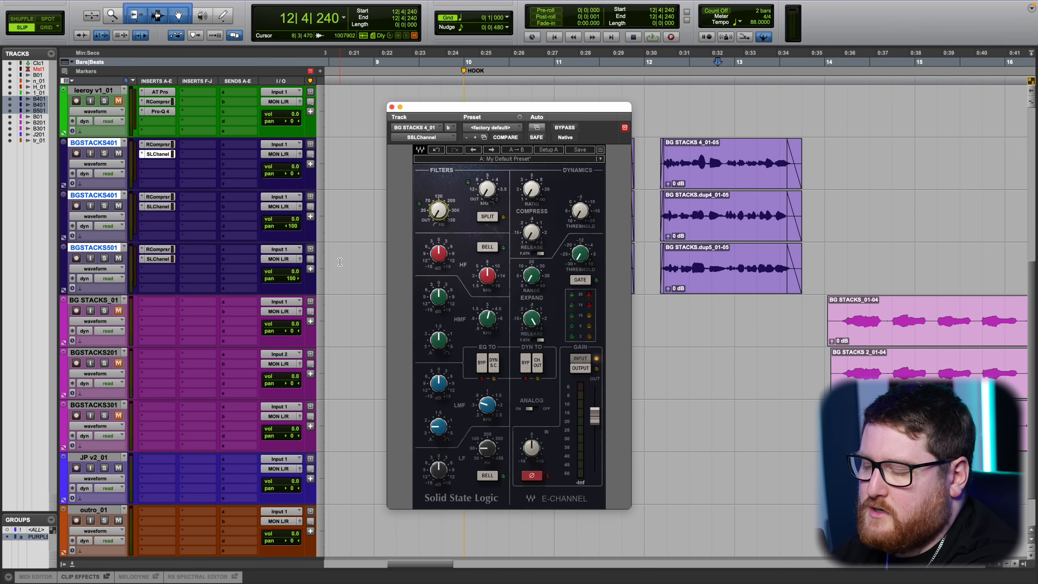
Select the first hook's clips across the purple stacks and play them back with the SSLChannel window fully in view.
key("space")
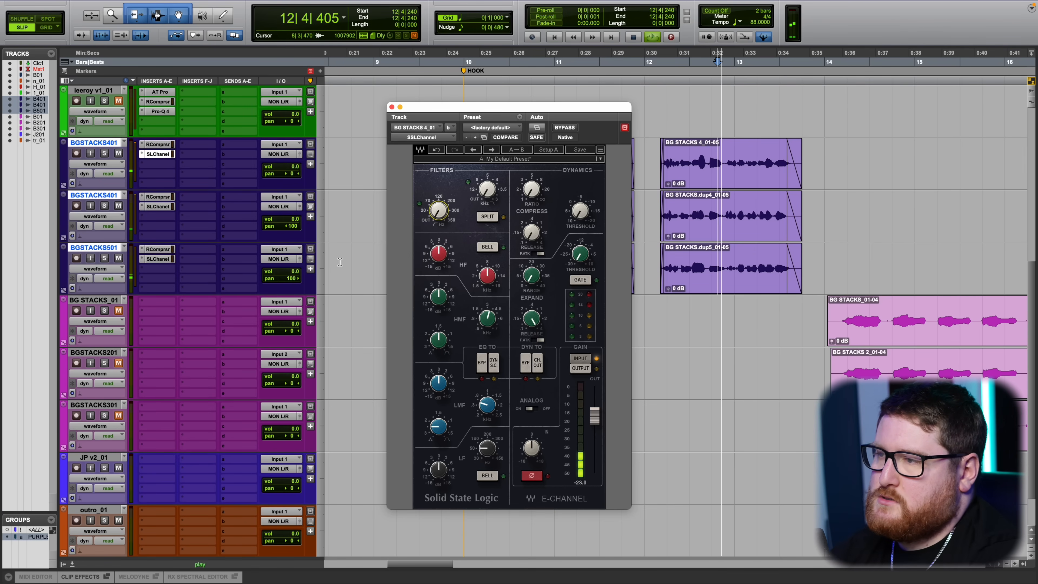
left_click_drag(539, 116, 531, 250)
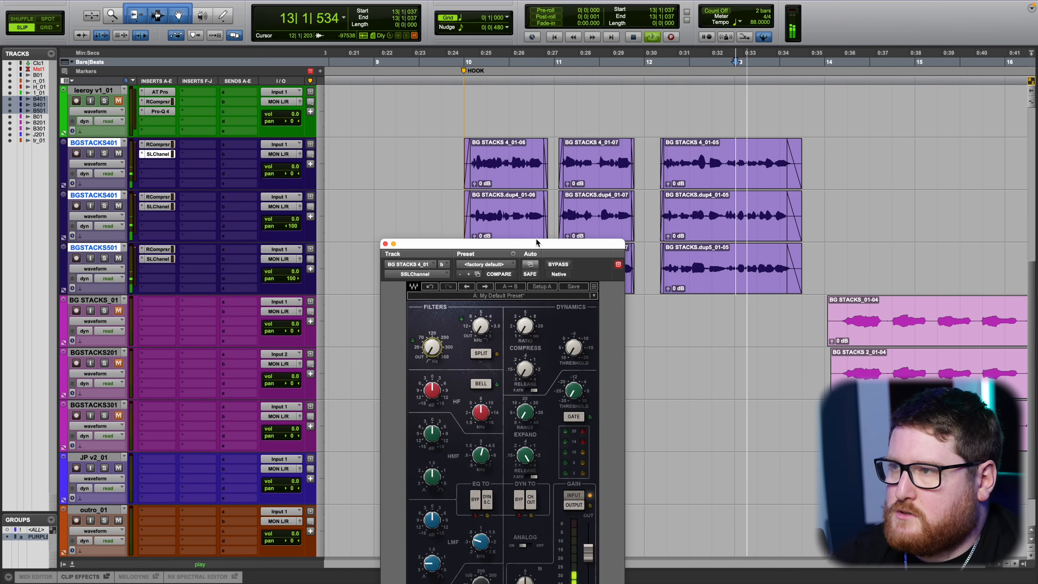
left_click(507, 196)
left_click(713, 194, "shift")
key("space")
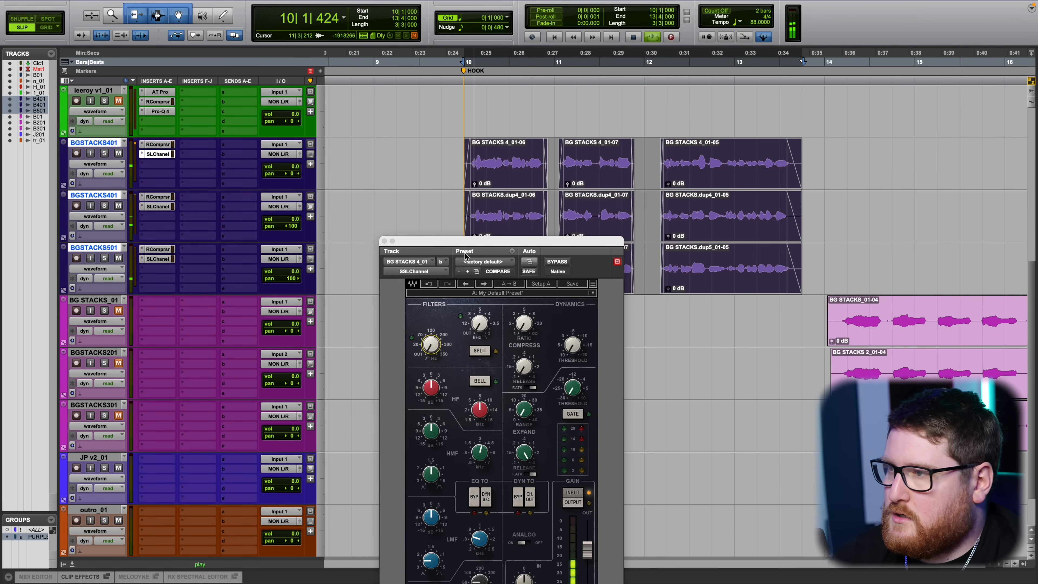
left_click_drag(471, 245, 479, 119)
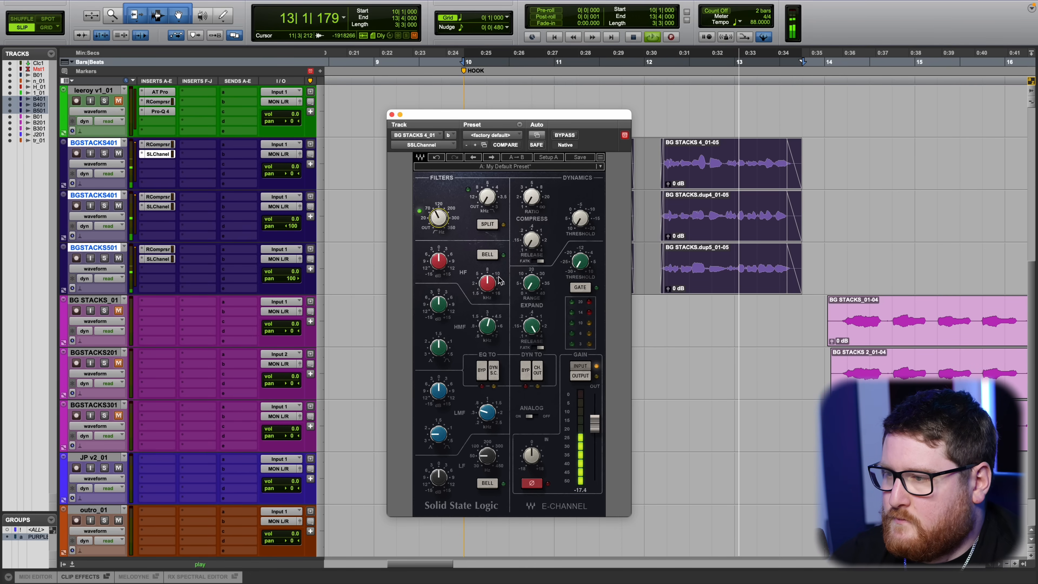
In the first purple stack's SSLChannel, cut the low-mid band, adjust its Q, and slightly reduce the low band.
left_click_drag(438, 434, 438, 368)
left_click_drag(487, 413, 443, 397)
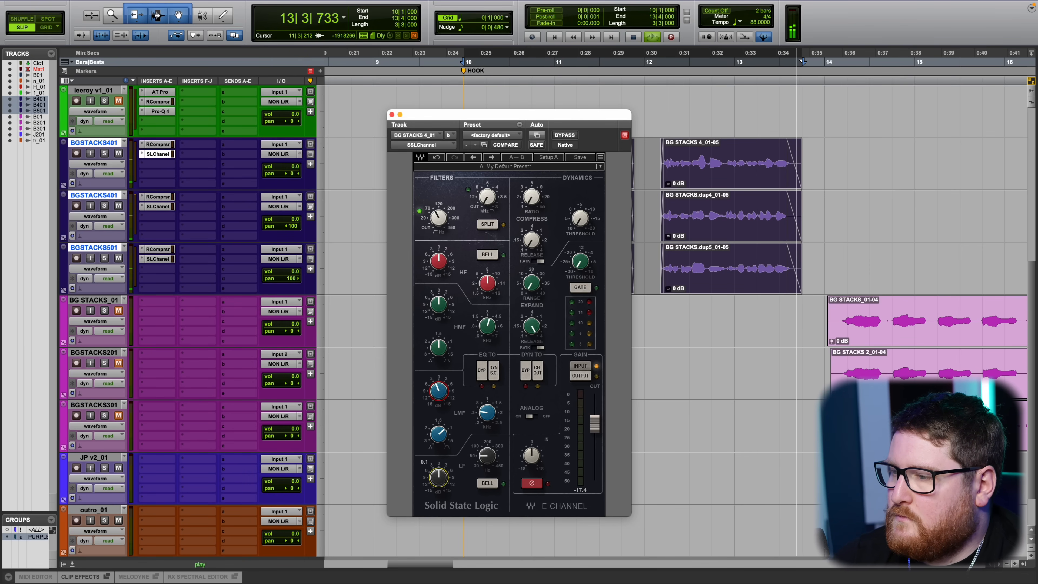
left_click_drag(482, 461, 443, 503)
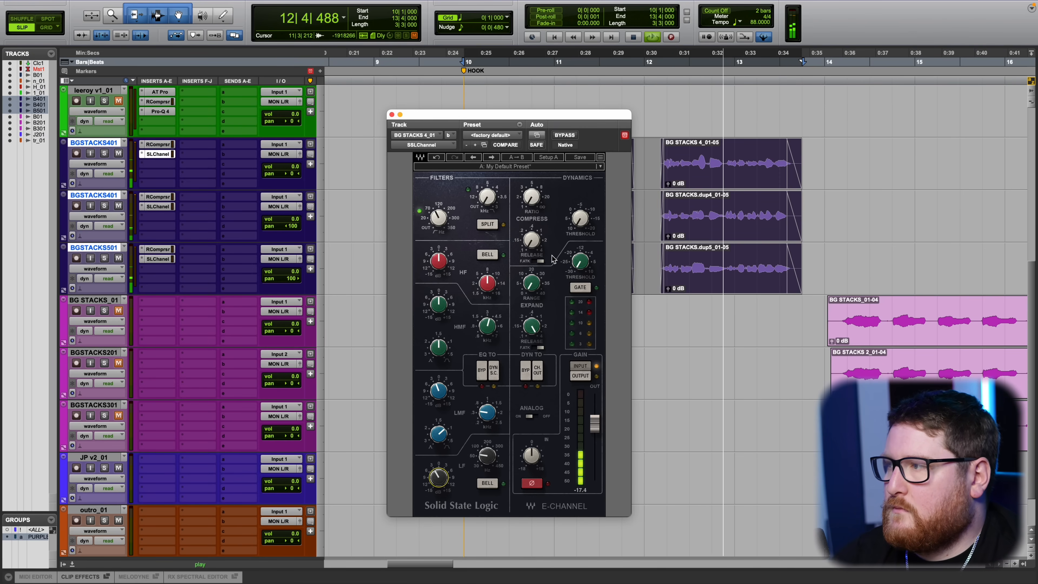
Switch the SSLChannel compressor to fast attack, raise its ratio, and adjust its threshold.
left_click(539, 261)
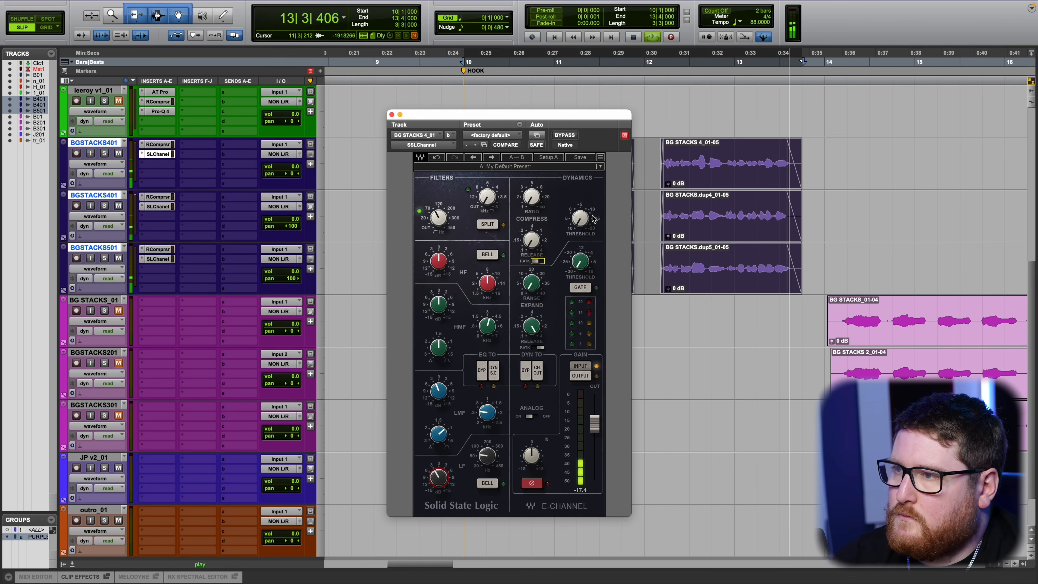
left_click_drag(580, 218, 579, 220)
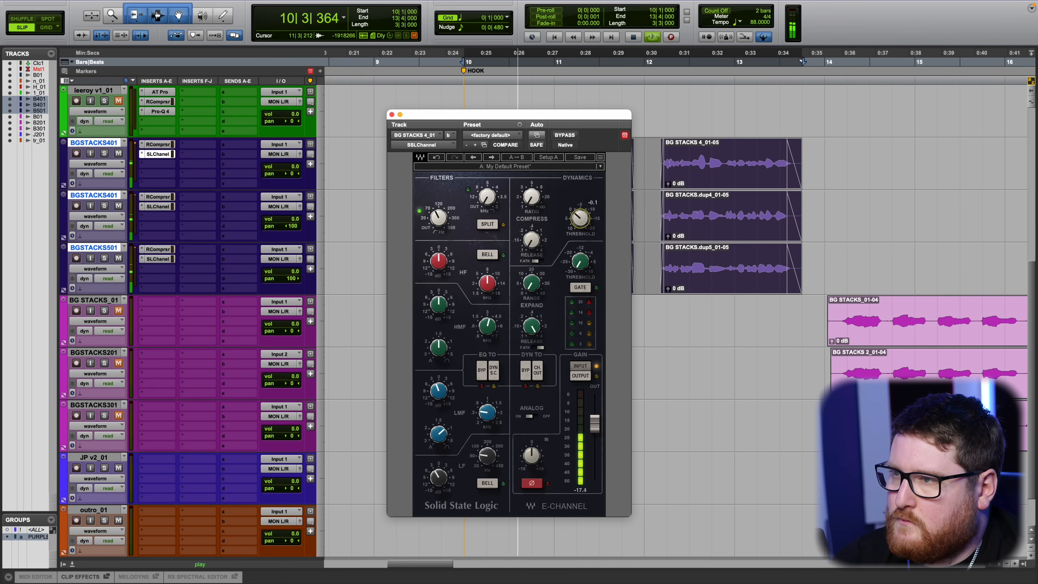
left_click_drag(537, 198, 537, 184)
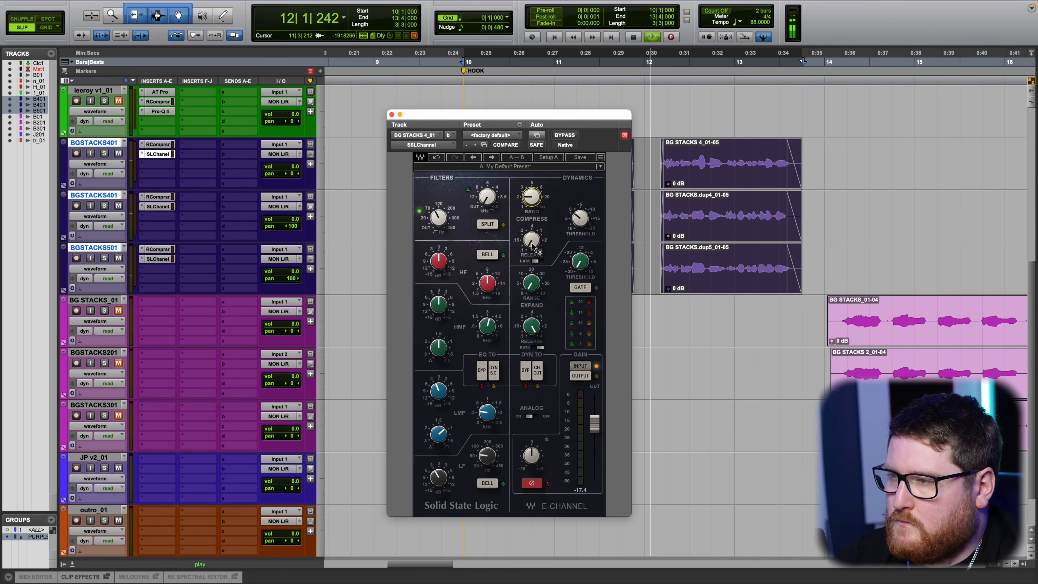
mouse_move(579, 218)
left_mouse_down()
mouse_move(579, 196)
mouse_move(579, 226)
mouse_move(587, 217)
left_mouse_up()
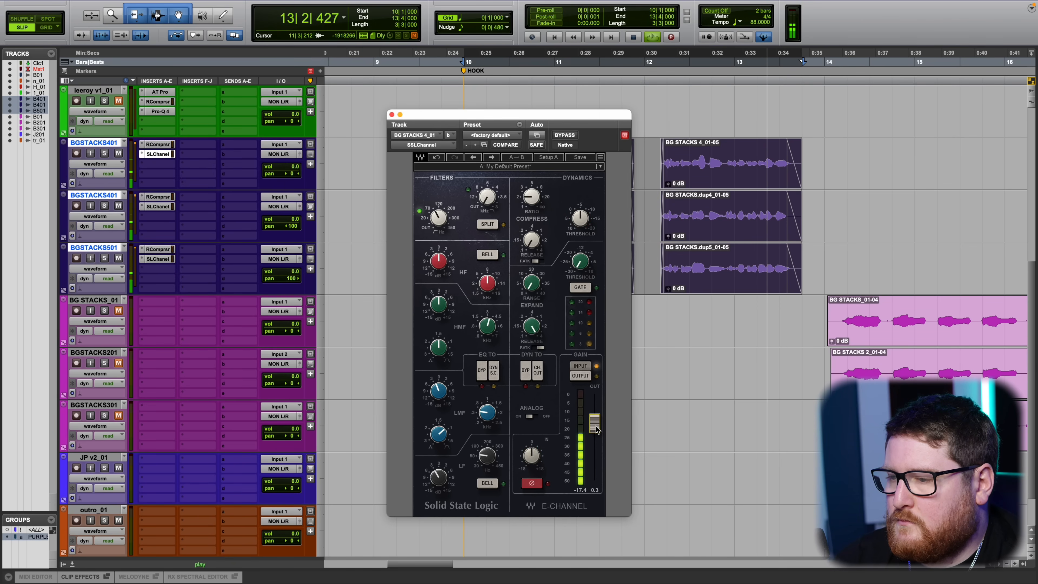
Raise the SSLChannel output fader to 1.0 and close the plugin window.
scroll(597, 428, "up", 3)
scroll(596, 428, "up", 1)
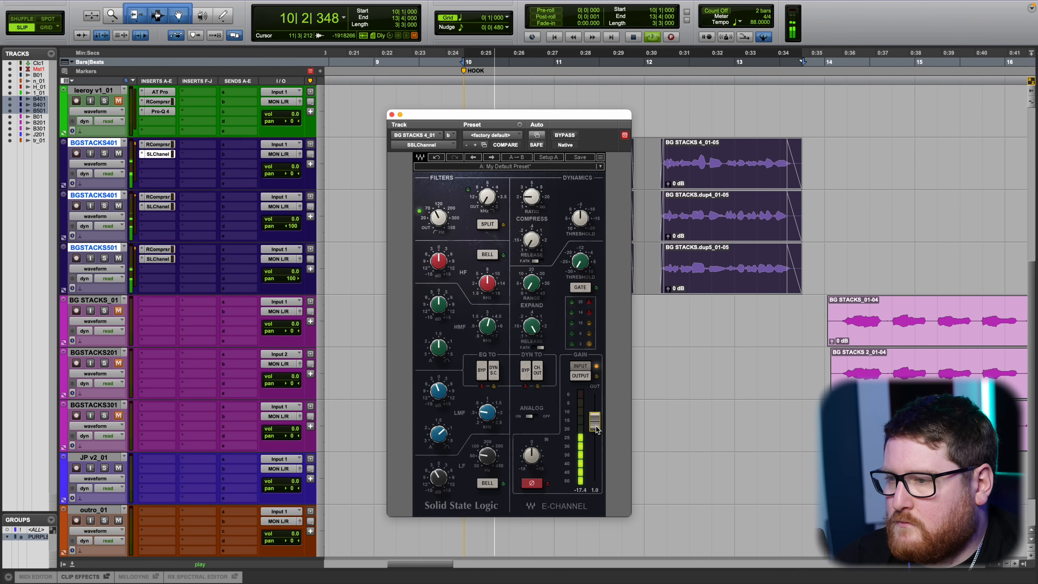
scroll(370, 227, "up", 1)
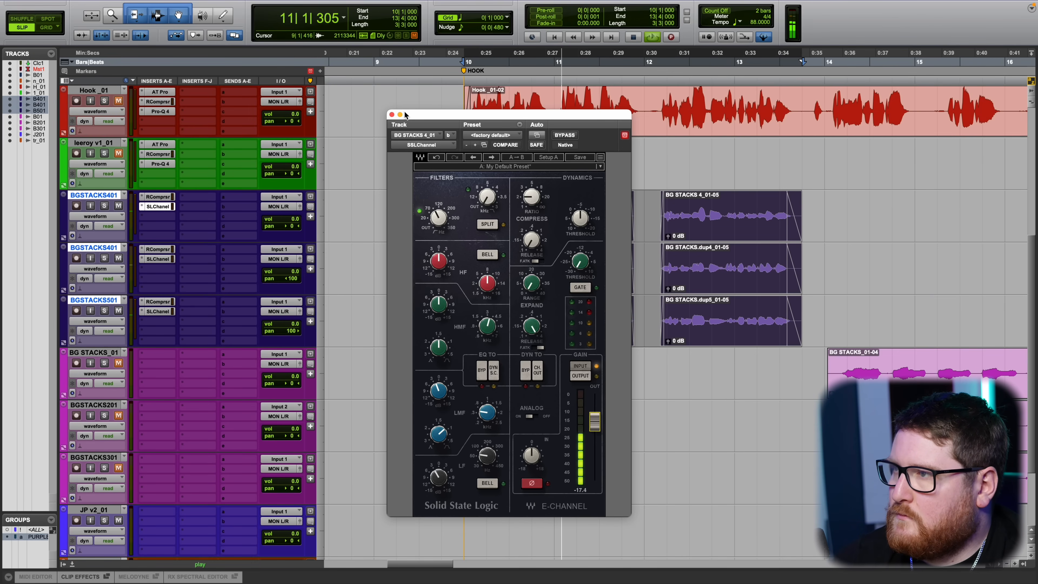
left_click(392, 115)
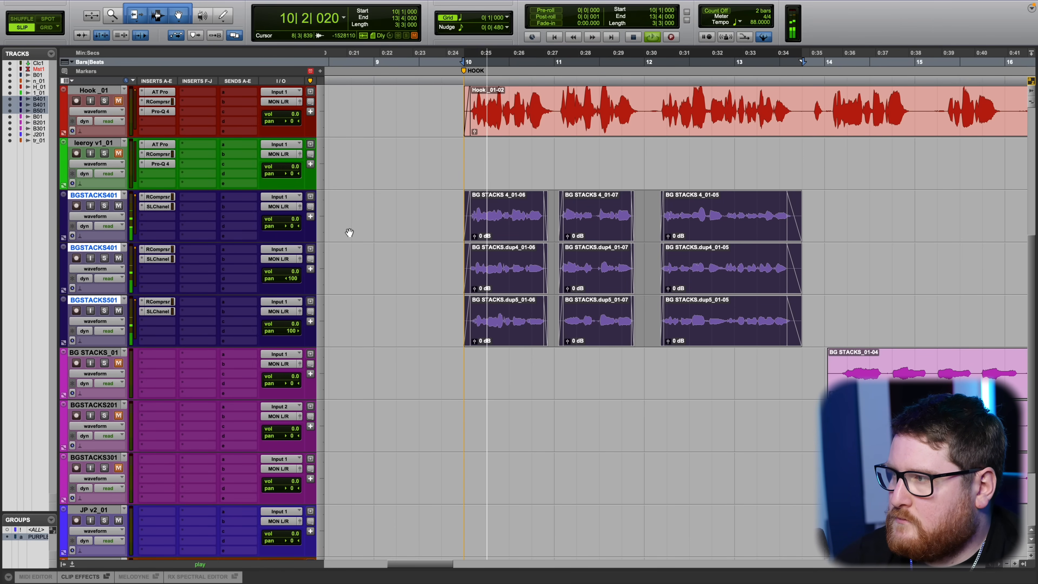
Reopen the first purple stack's SSLChannel, boost the high-mid band by 2.3 and the high band, raise both band frequencies, and close it.
left_click(157, 206)
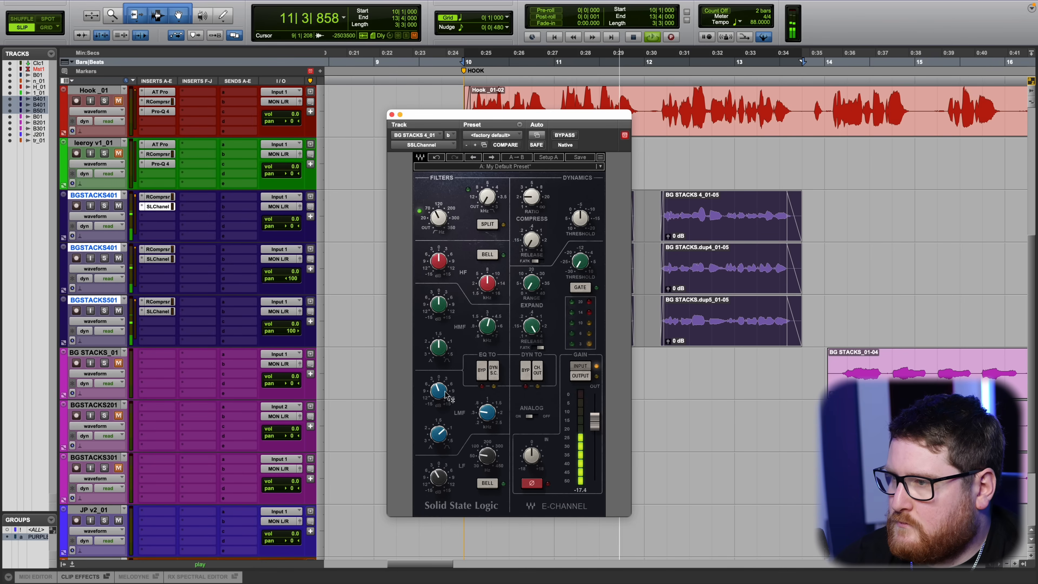
mouse_move(437, 348)
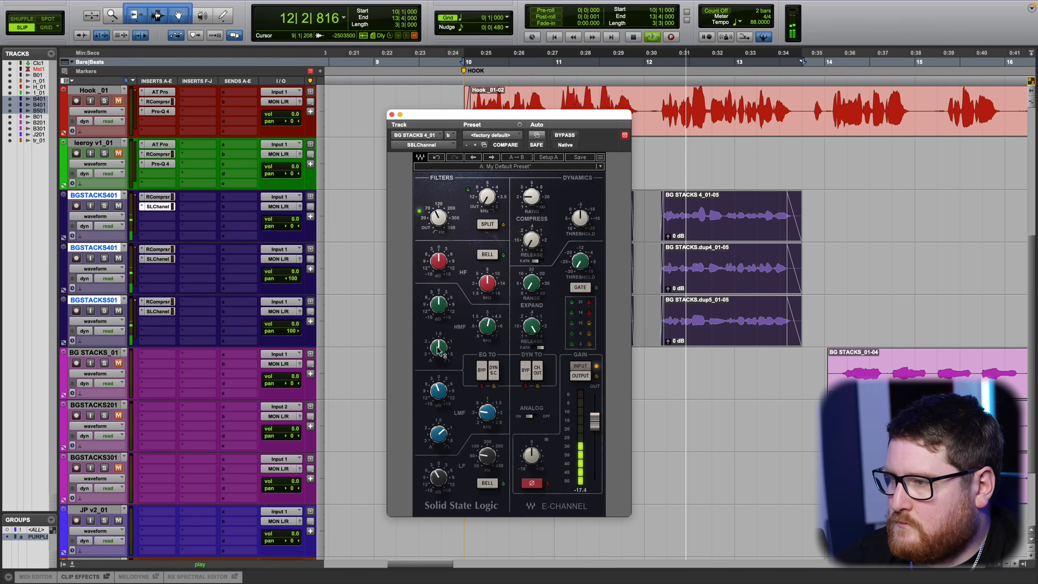
left_click_drag(437, 348, 438, 302)
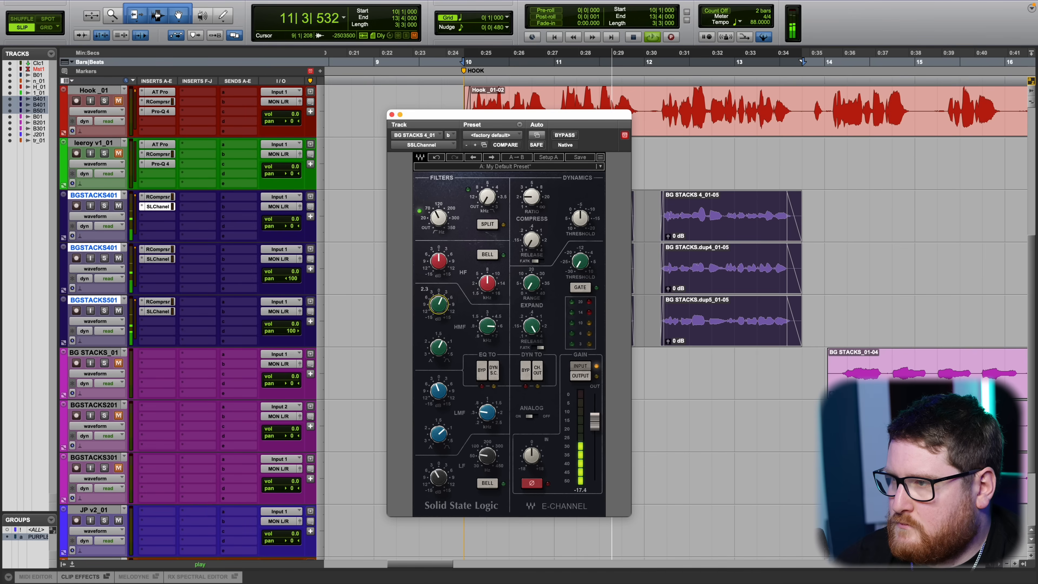
left_click_drag(484, 329, 484, 326)
left_click(438, 348)
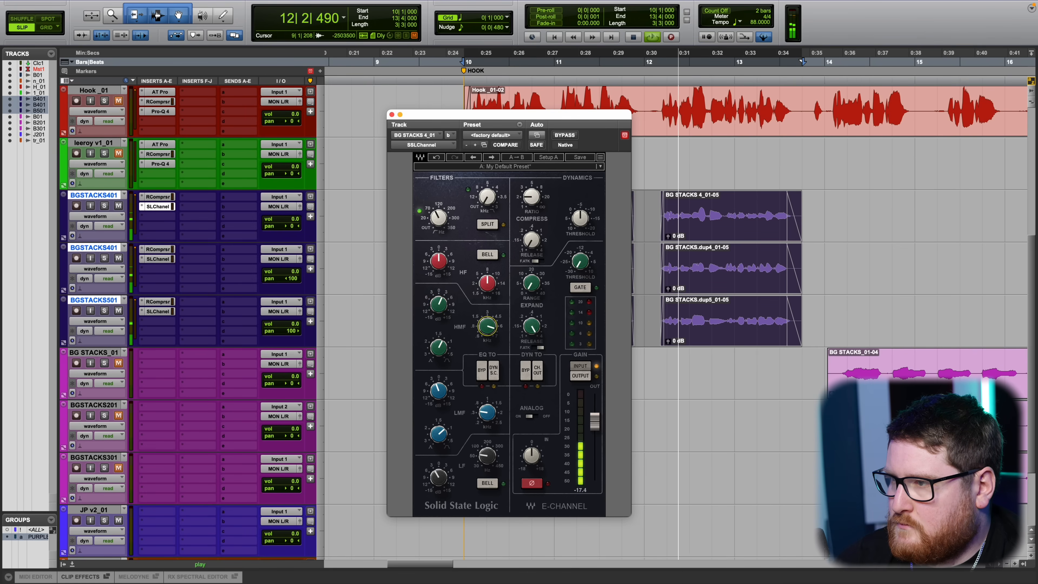
left_click_drag(485, 286, 438, 255)
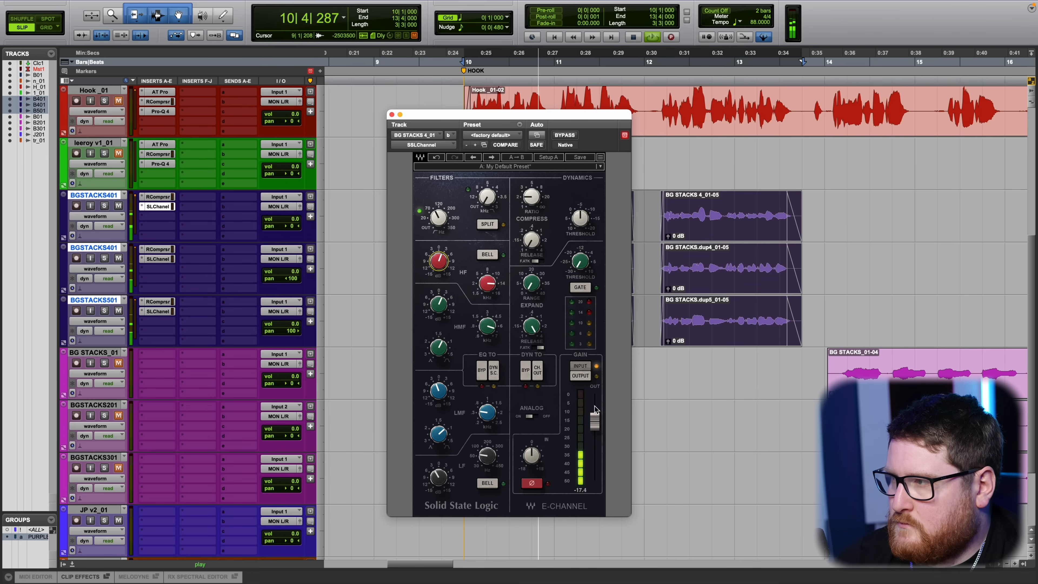
left_click(392, 114)
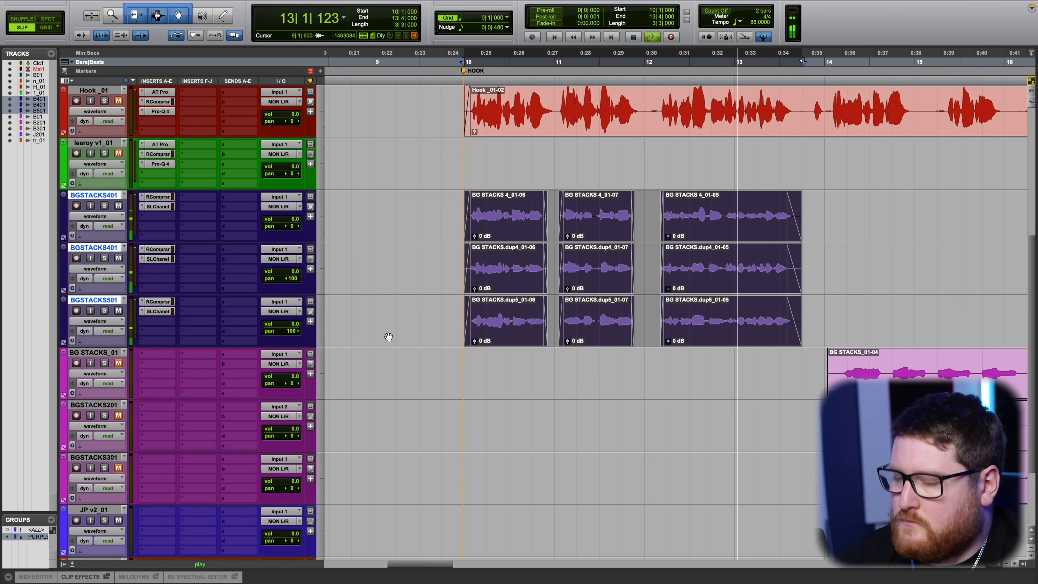
Stop playback and compare the lead hook clip with the purple stack clips by selecting each in turn.
key("space")
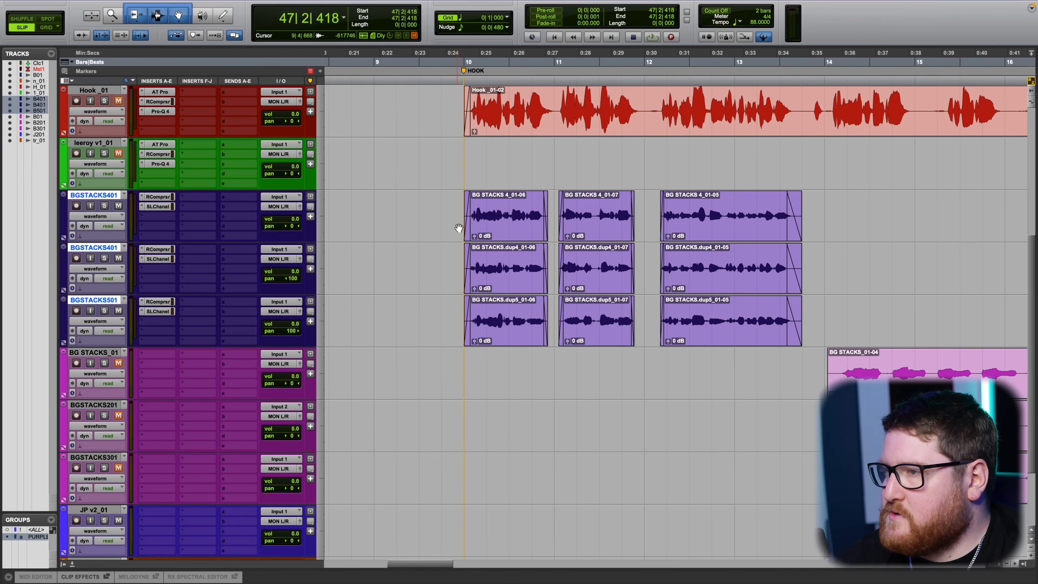
left_click_drag(438, 231, 839, 232)
scroll(603, 320, "up", 1)
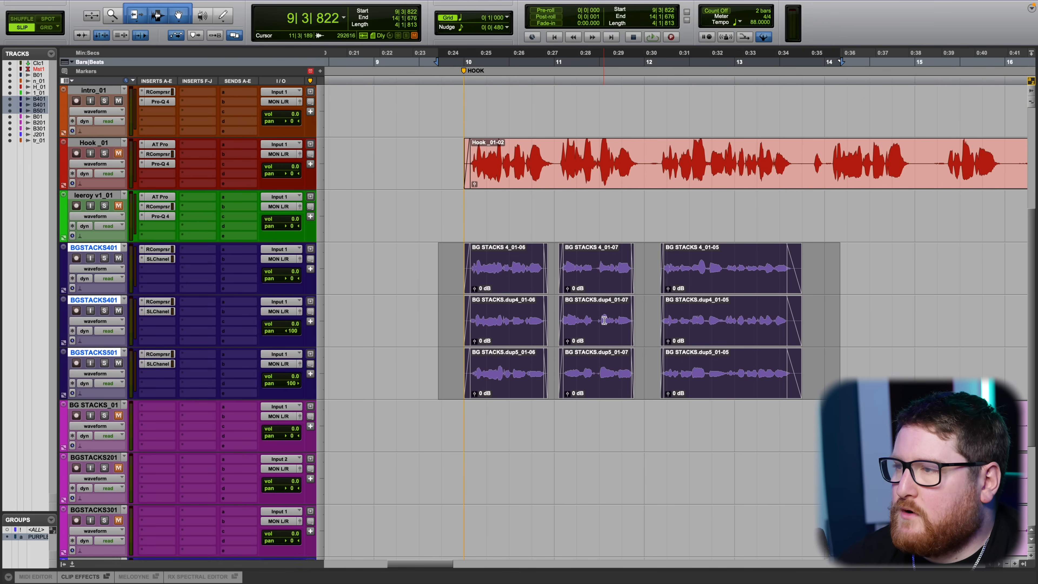
scroll(603, 319, "down", 2)
scroll(679, 349, "right", 3)
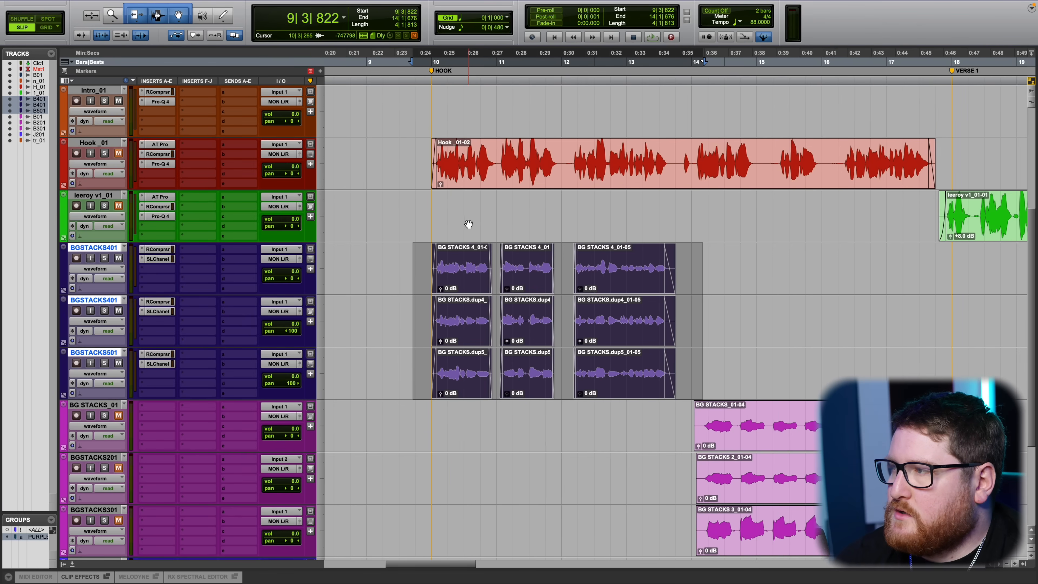
left_click(475, 216)
left_click(496, 187)
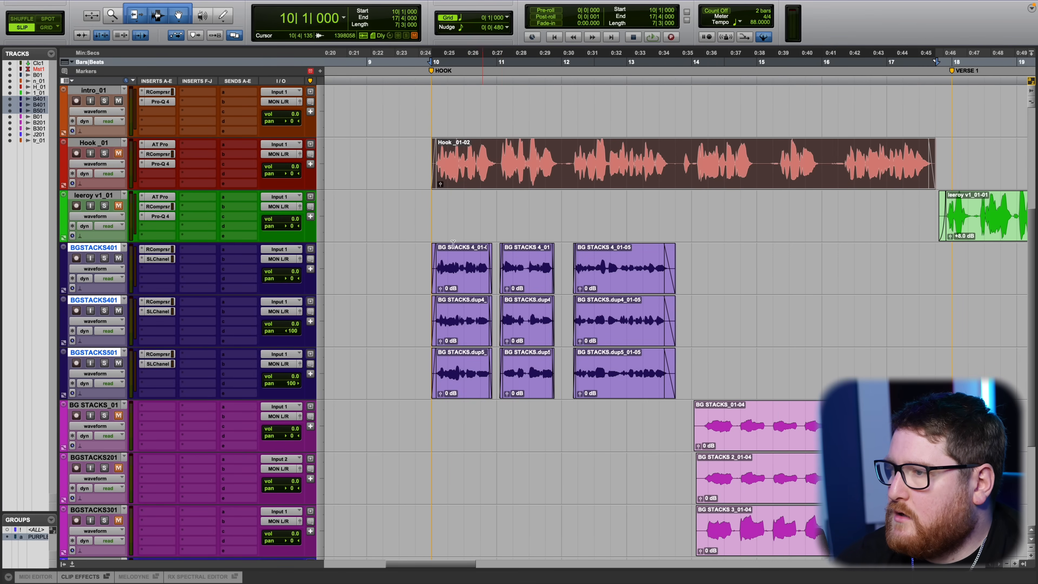
left_click_drag(425, 263, 698, 348)
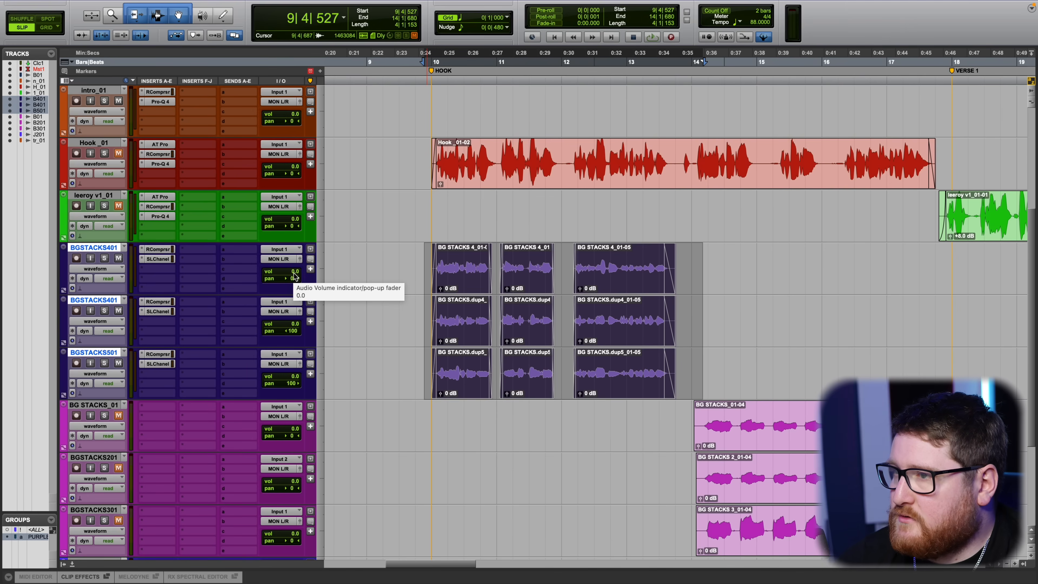
Unmute the Hook lead track and play it together with the purple stacks from ahead of the hook.
left_click(446, 178)
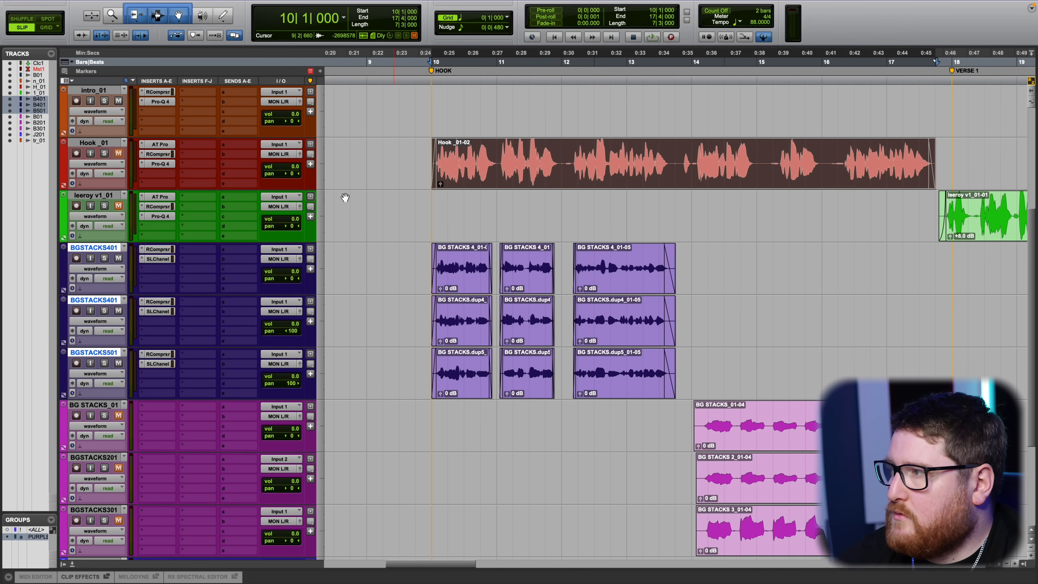
left_click(118, 153)
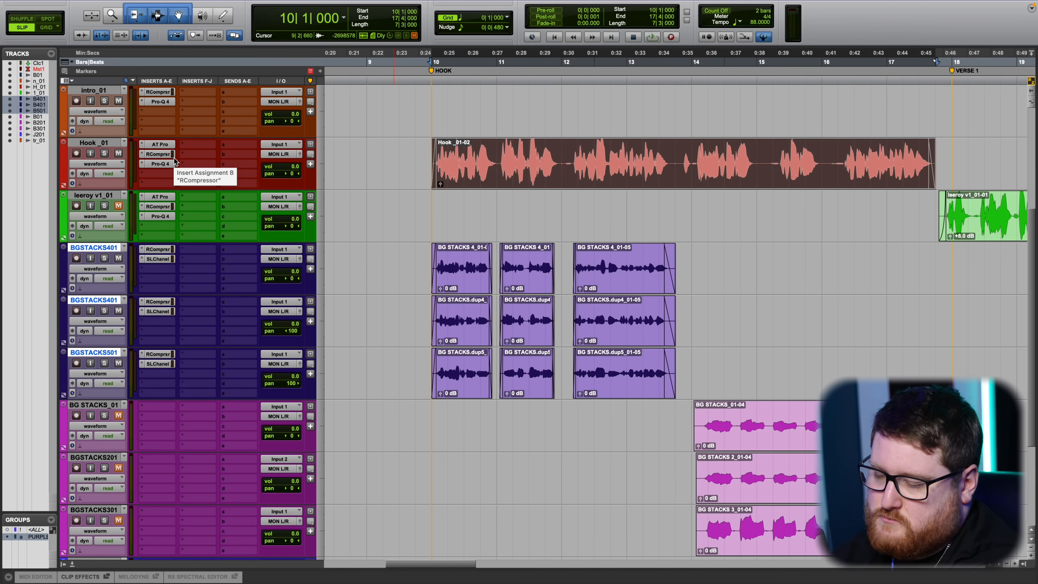
key("space")
key("space")
key("space")
key("space")
key("space")
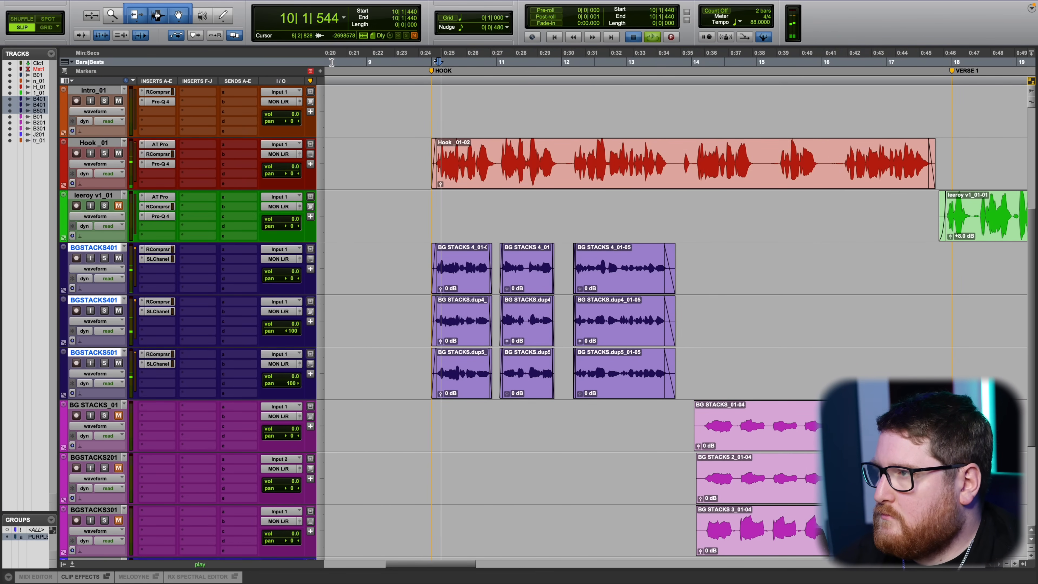
left_click(332, 62)
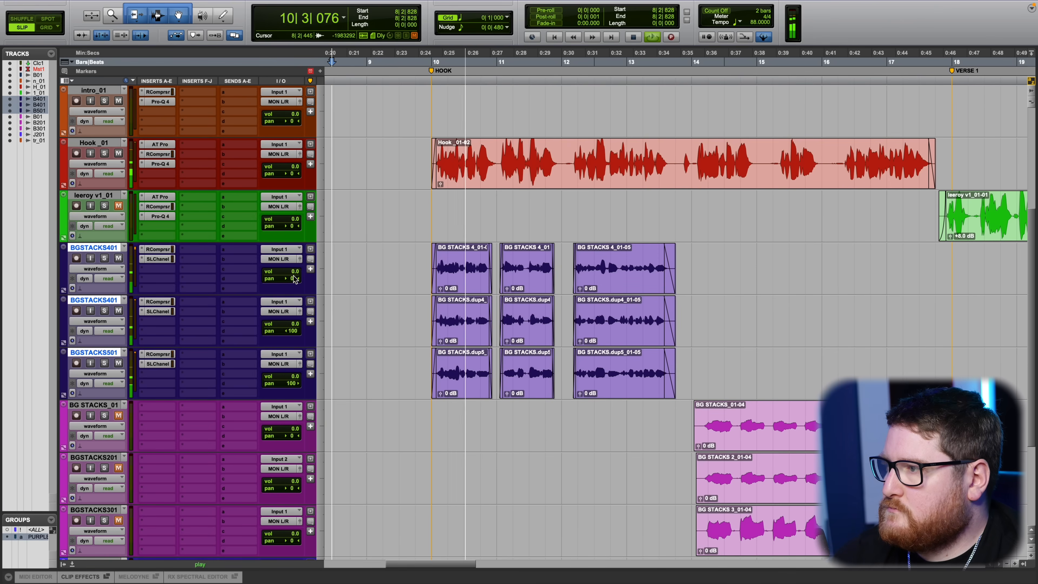
Lower the volume of the three grouped purple stacks to -2.0 while replaying the hook.
left_click_drag(295, 324, 296, 332)
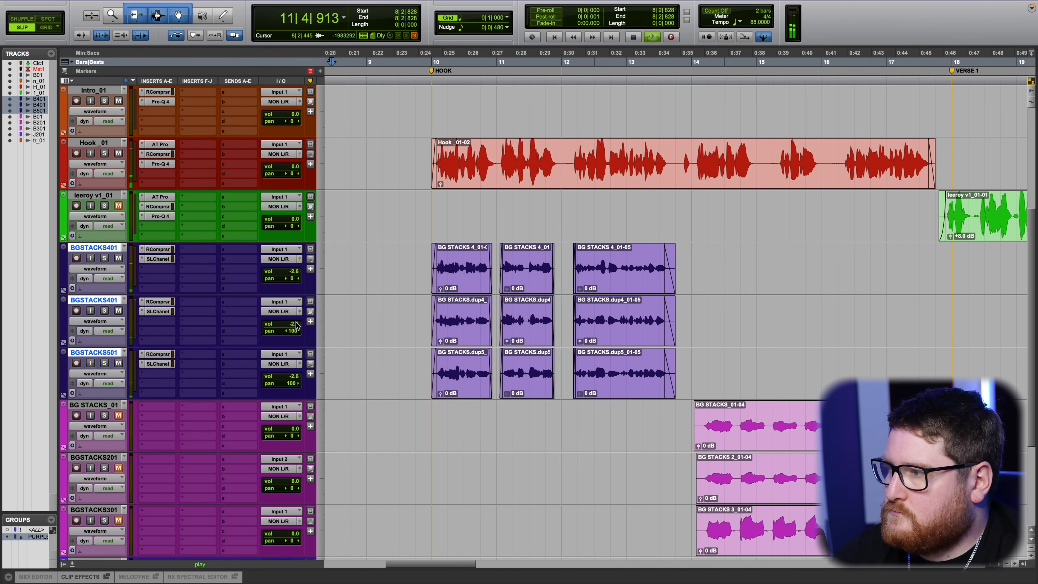
scroll(392, 291, "up", 2)
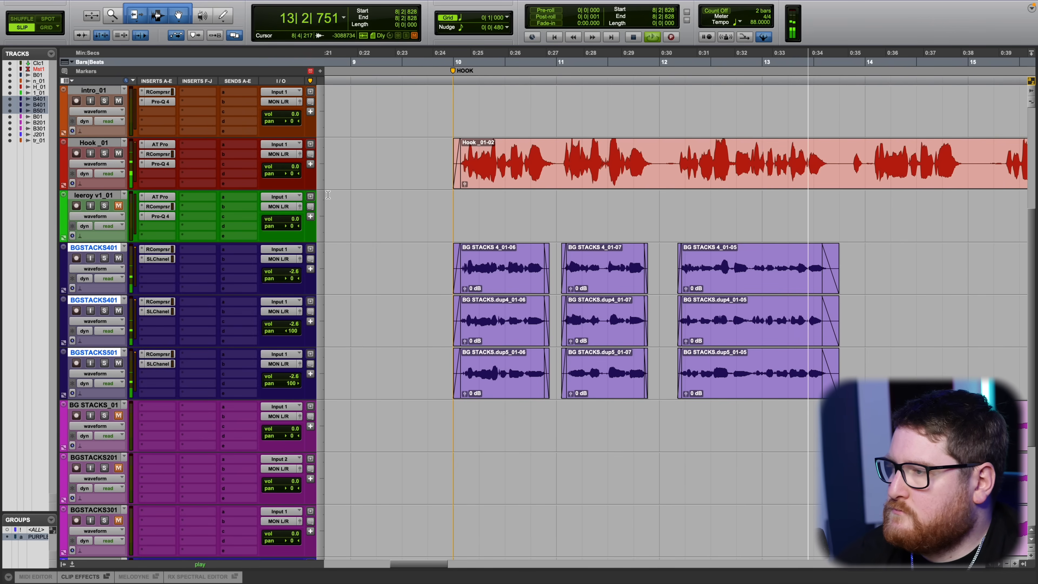
left_click(445, 64)
left_click(292, 273)
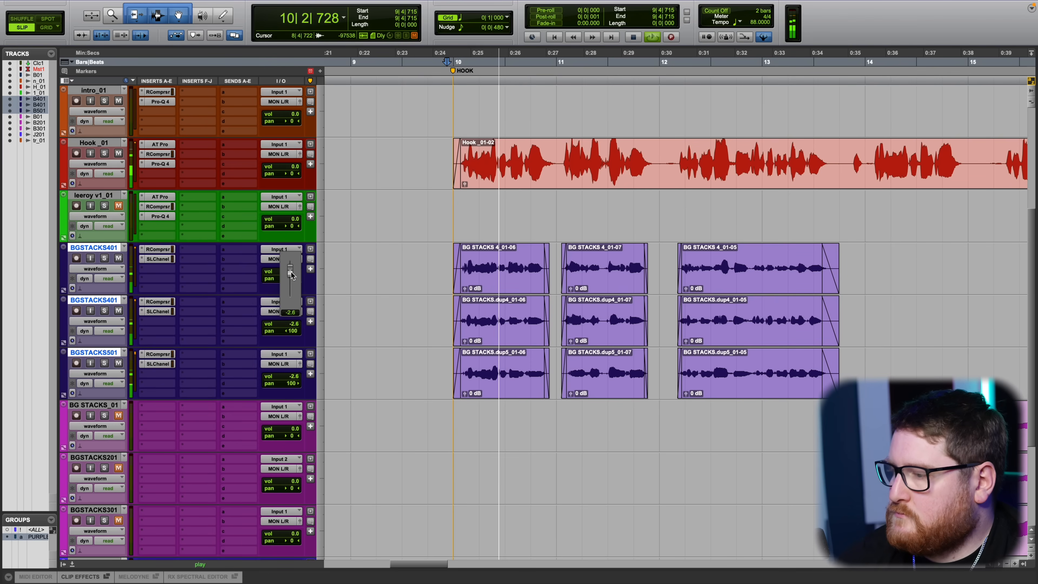
left_click_drag(291, 273, 292, 272)
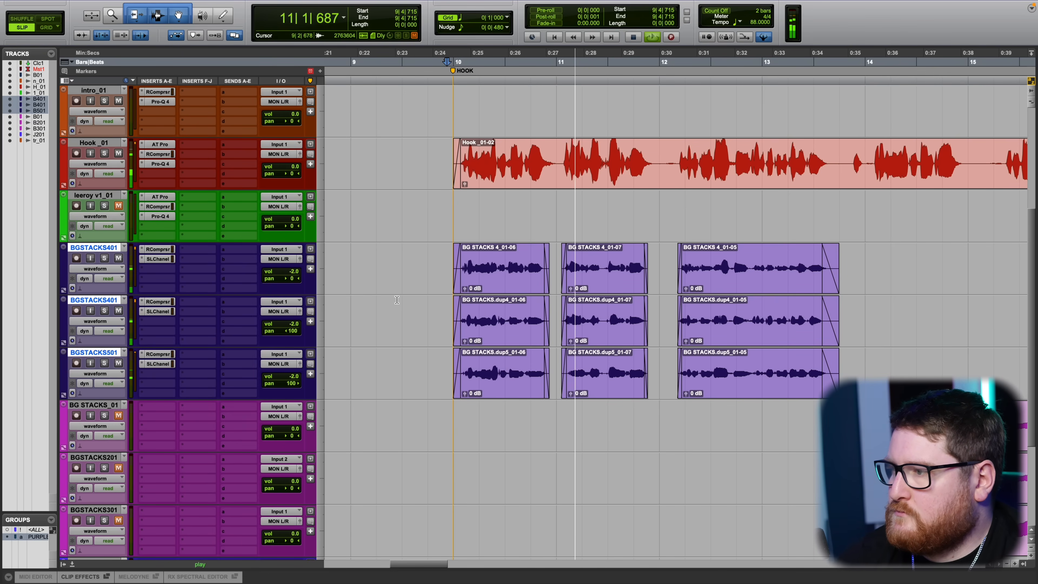
Briefly mute and unmute the Hook lead to hear the purple stacks with and without it.
scroll(397, 300, "down", 3)
scroll(410, 256, "up", 2)
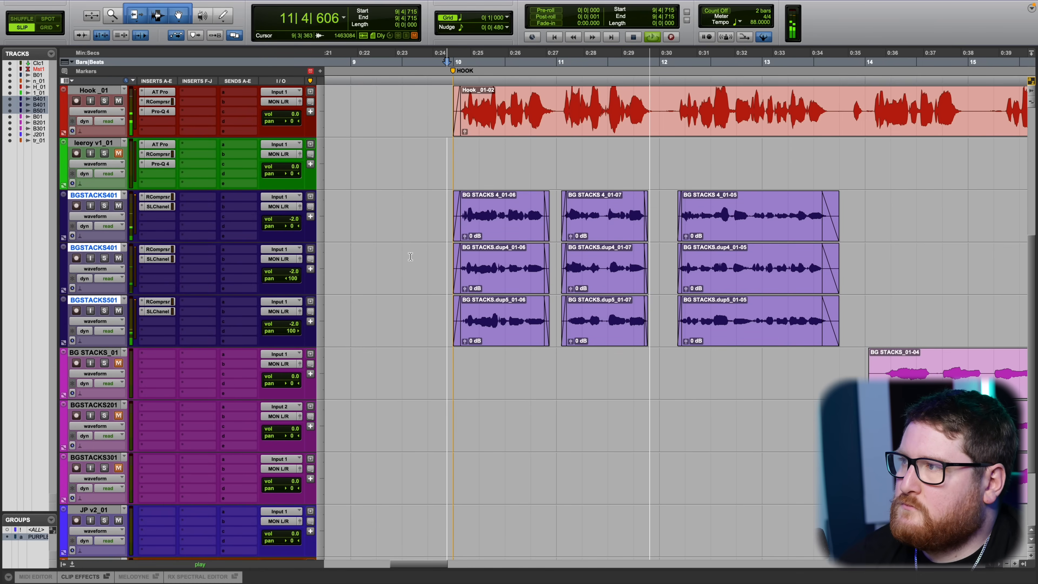
left_click(117, 101)
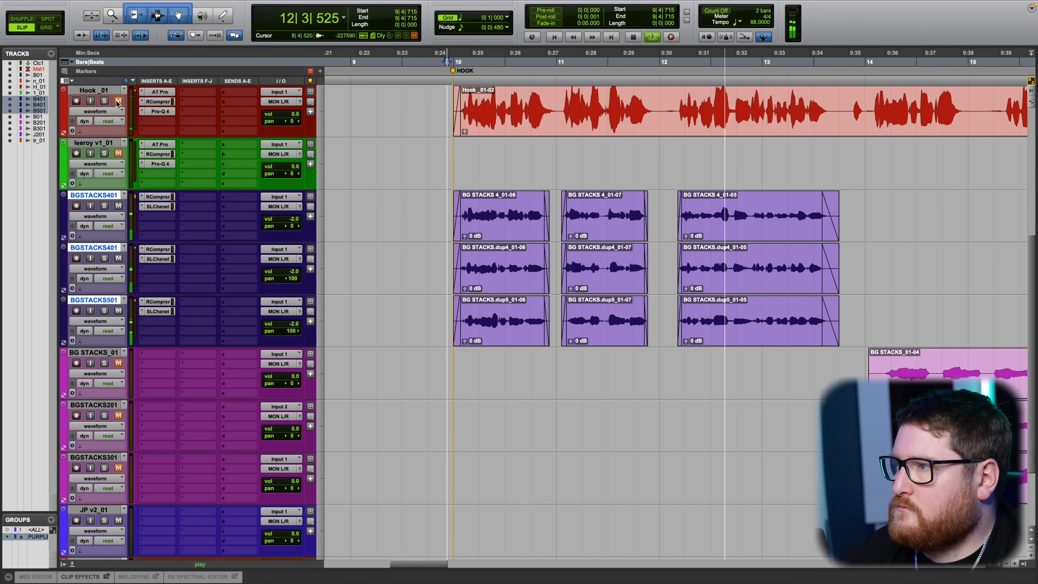
left_click(118, 101)
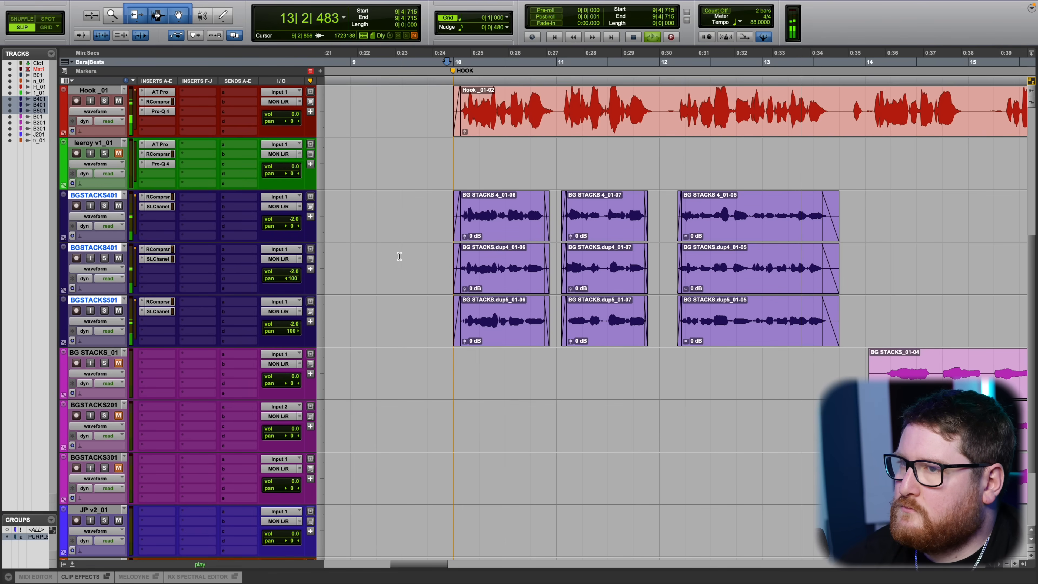
Stop playback and delete the opening section of the three pink BG STACKS clips near bar 14 so their starts align.
scroll(400, 257, "right", 4)
scroll(478, 266, "down", 2)
scroll(508, 344, "down", 1)
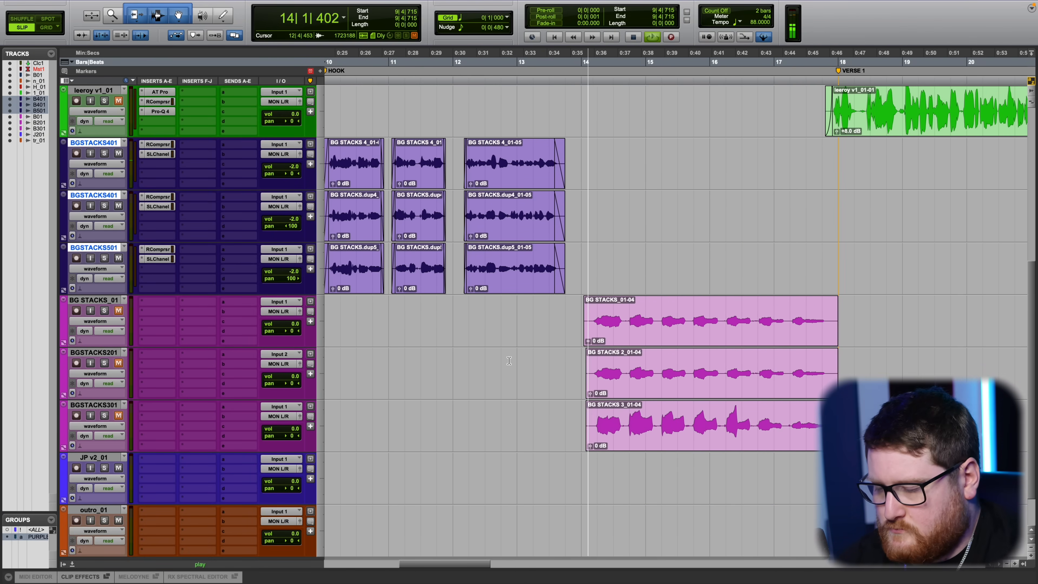
key("space")
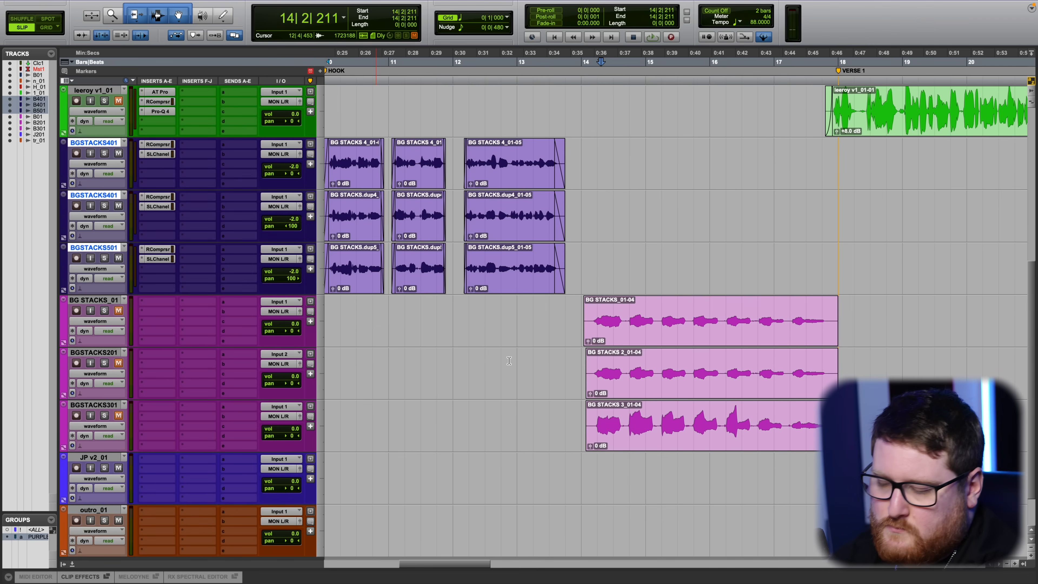
scroll(586, 409, "up", 2)
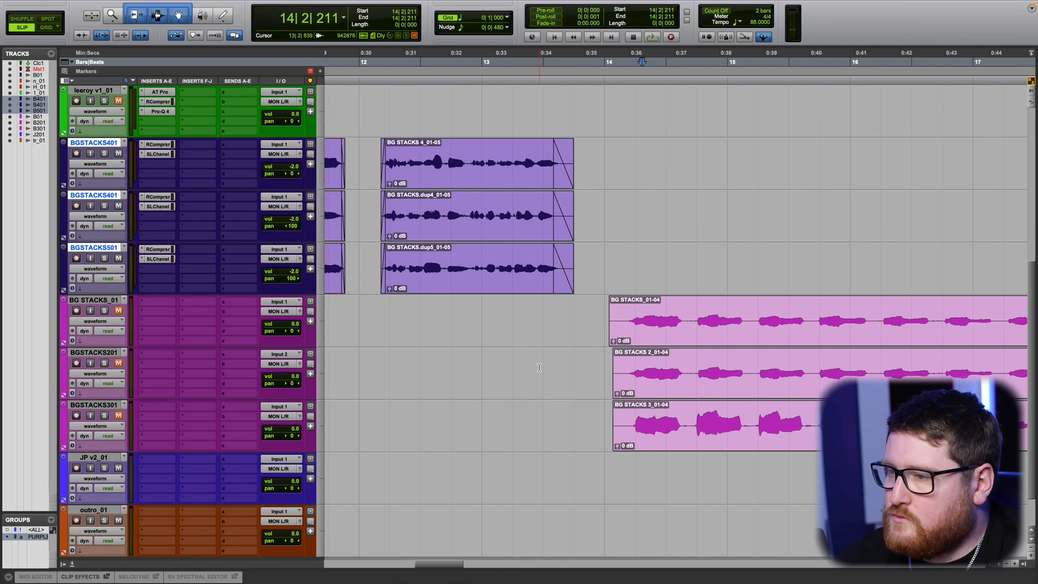
left_click_drag(591, 316, 633, 421)
key("Delete")
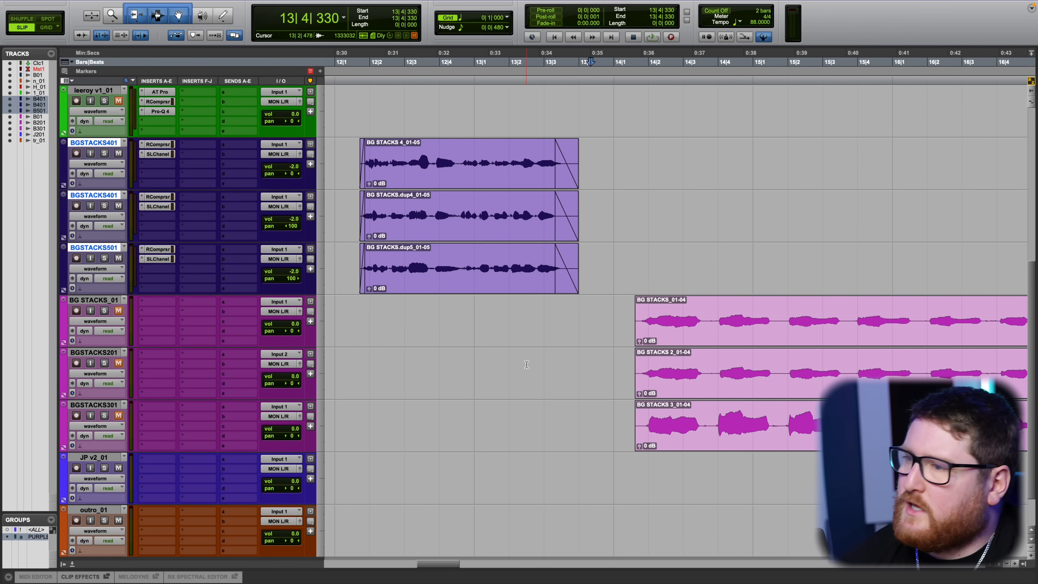
Delete the tails of the three pink BG STACKS clips just before Verse 1 and fade out their new ends.
scroll(526, 364, "right", 10)
left_click_drag(441, 303, 384, 415)
key("Delete")
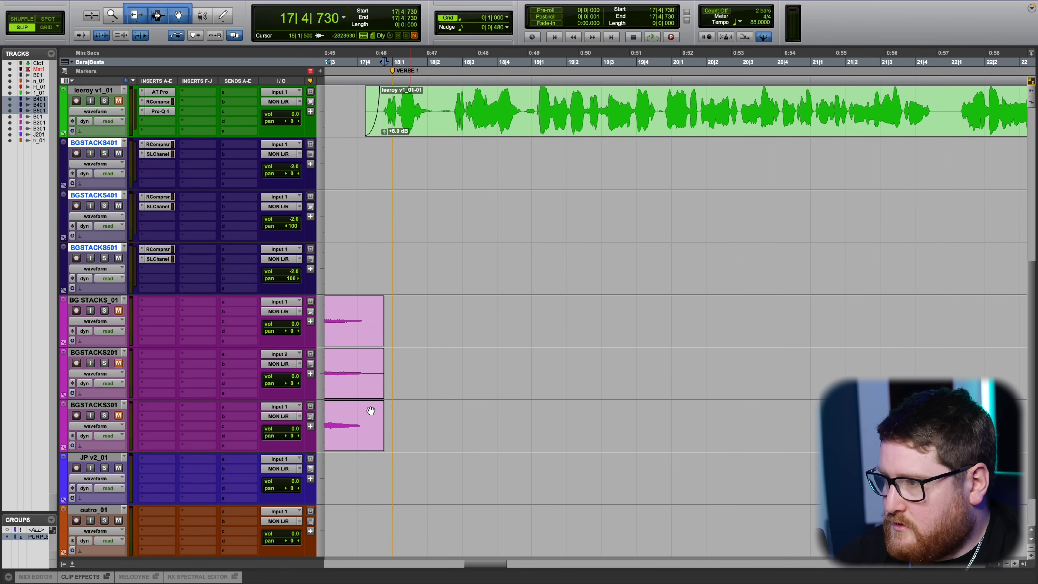
left_click_drag(405, 313, 360, 426)
key("f")
scroll(441, 394, "down", 1)
scroll(442, 395, "left", 7)
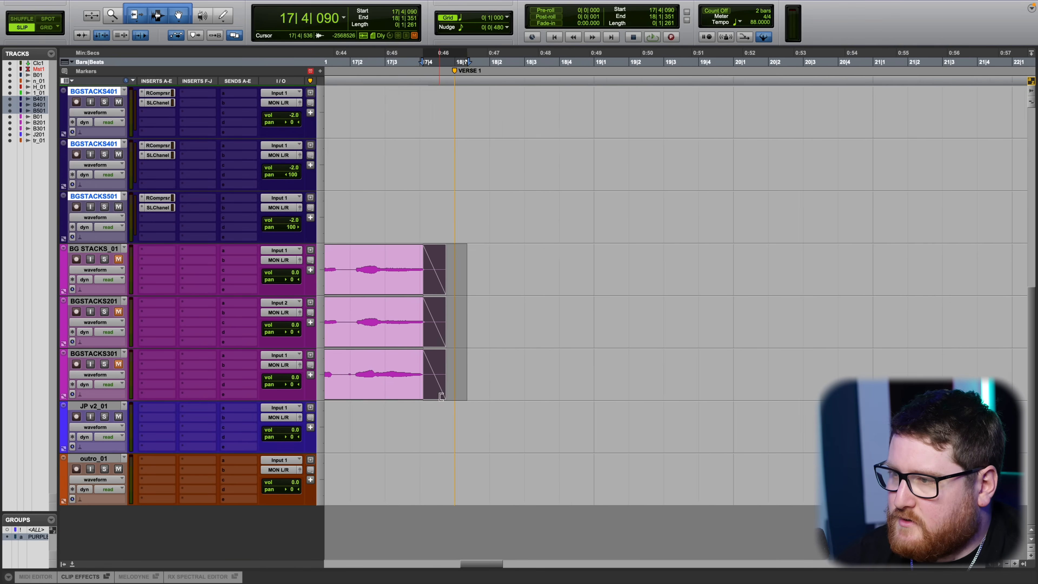
Add fade-ins across the starts of the three pink BG STACKS clips near bar 14.
scroll(513, 365, "left", 6)
left_click_drag(476, 282, 525, 389)
scroll(538, 394, "up", 2)
scroll(540, 399, "down", 2)
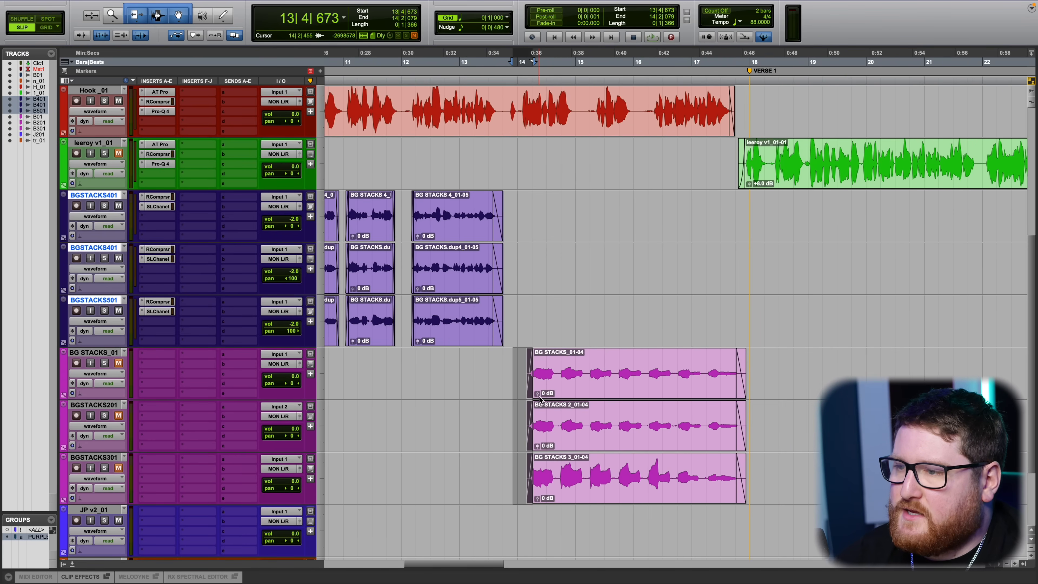
scroll(552, 363, "down", 1)
left_click(447, 400)
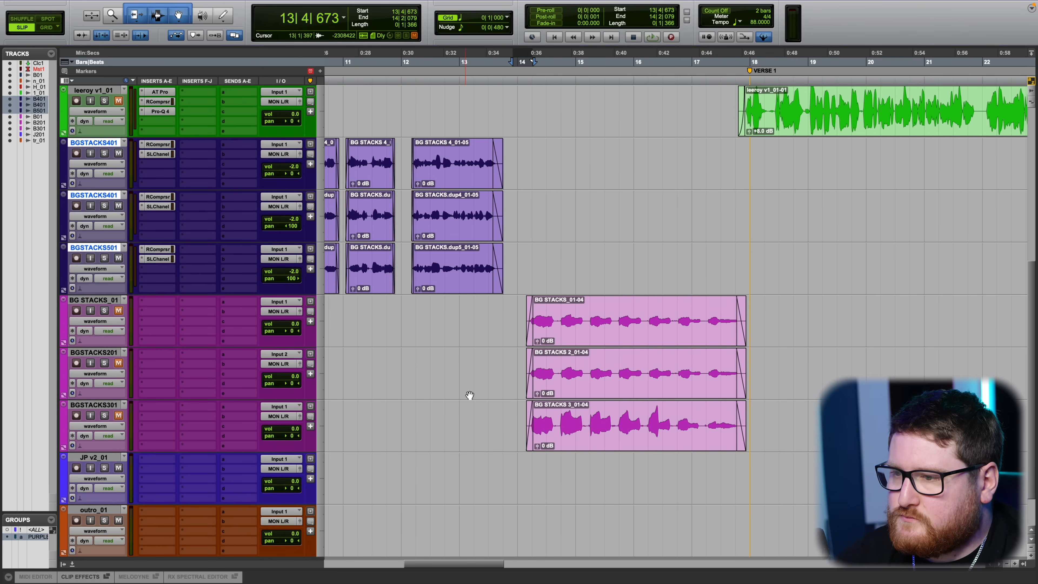
Raise the clip gain of BG STACKS 2 to +3.5 dB and of the first BG STACKS clip to +4.0 dB.
left_click(552, 445)
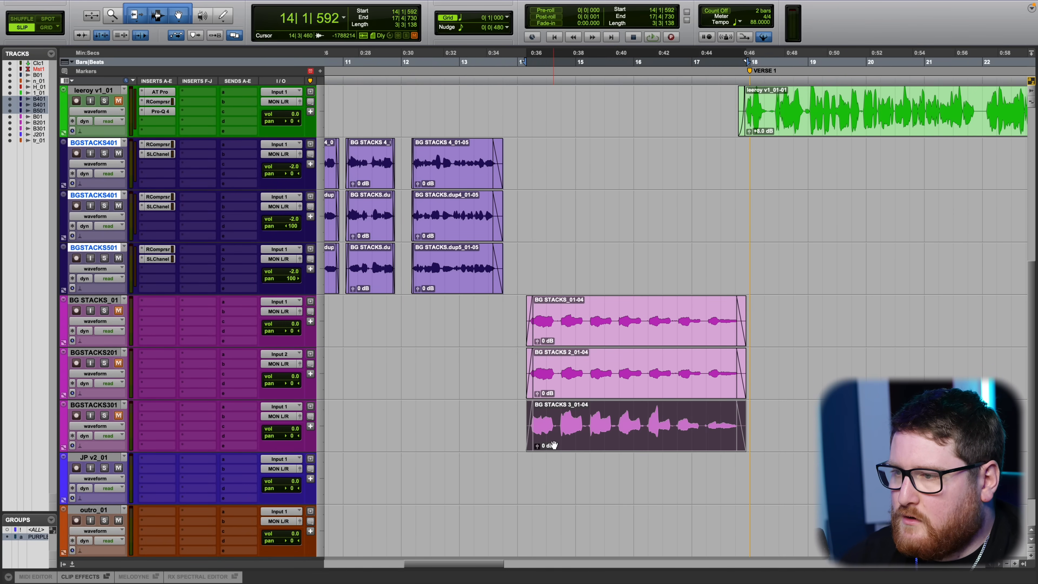
left_click(592, 386)
scroll(593, 387, "up", 5)
left_click(604, 341)
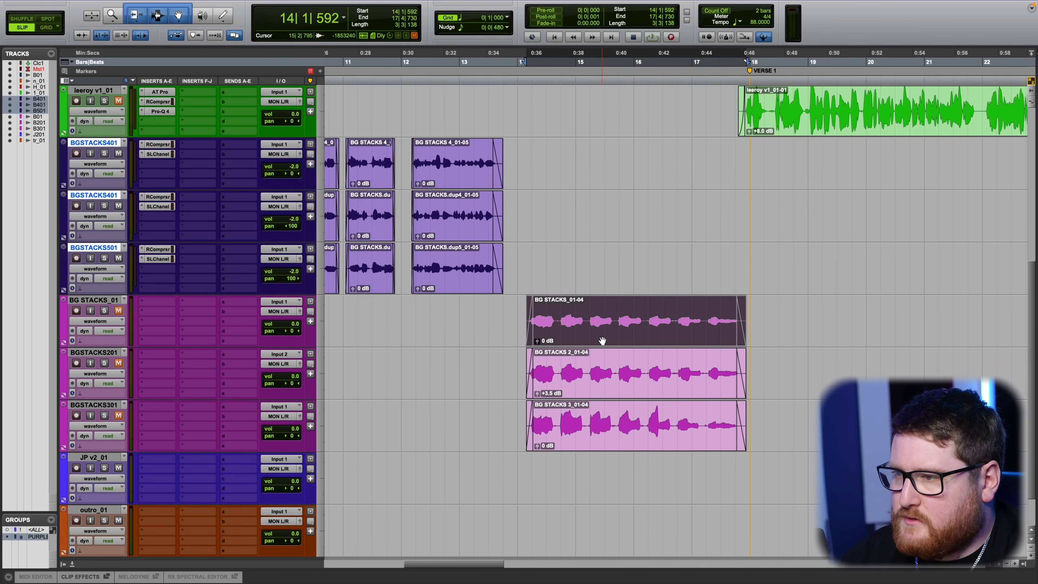
scroll(603, 341, "up", 8)
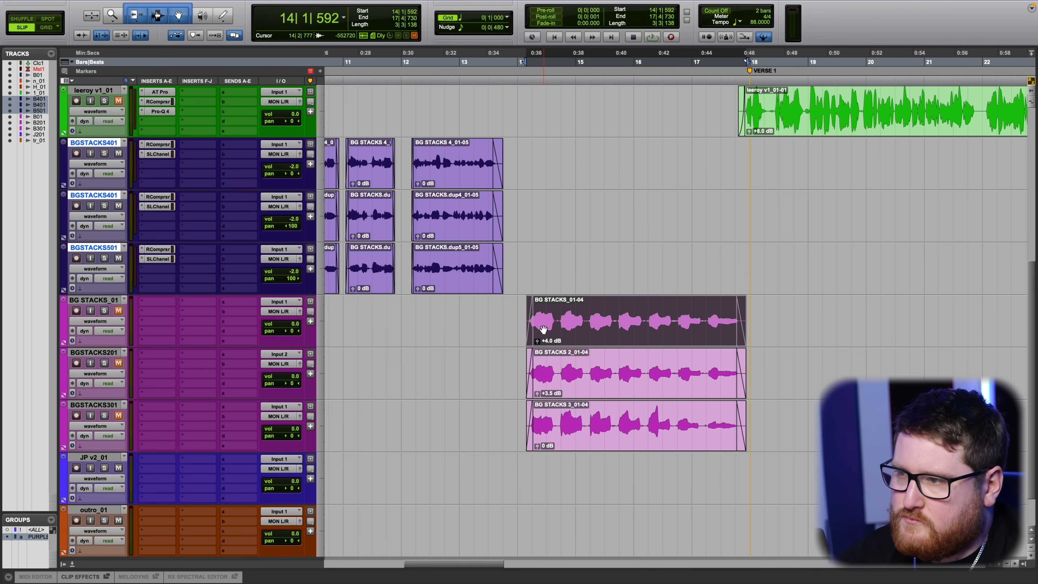
Lower the clip gain in the gaps between the pink stack phrases at 14|3, 15|1 and 15|3.
scroll(545, 330, "up", 5)
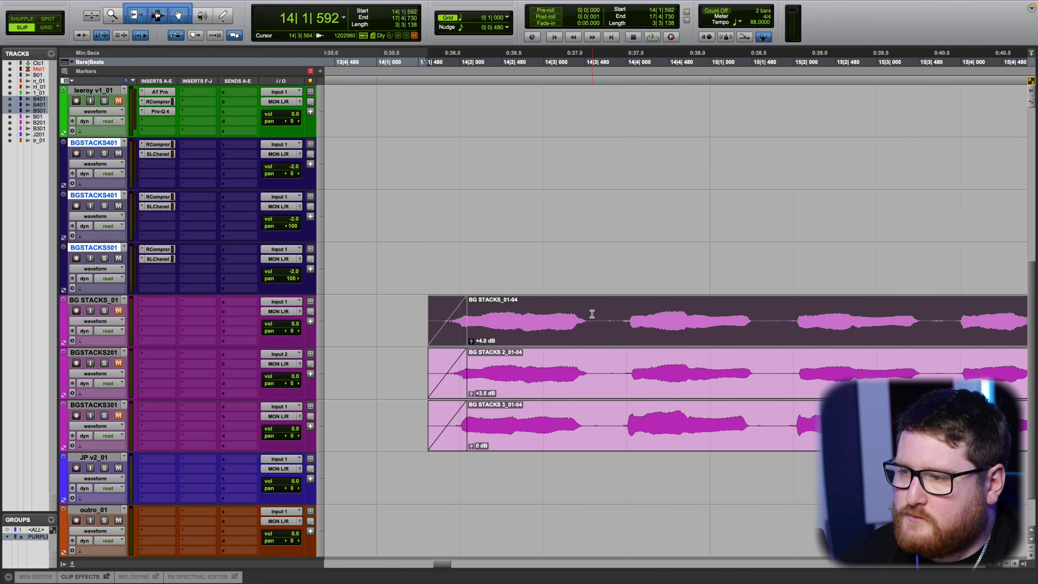
left_click_drag(590, 313, 620, 443)
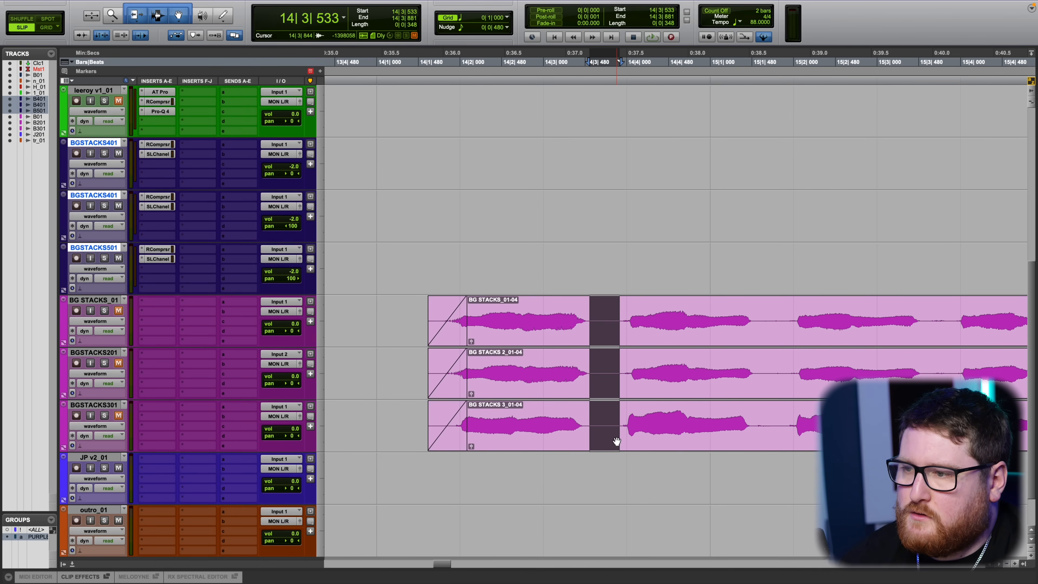
left_click_drag(758, 313, 787, 425)
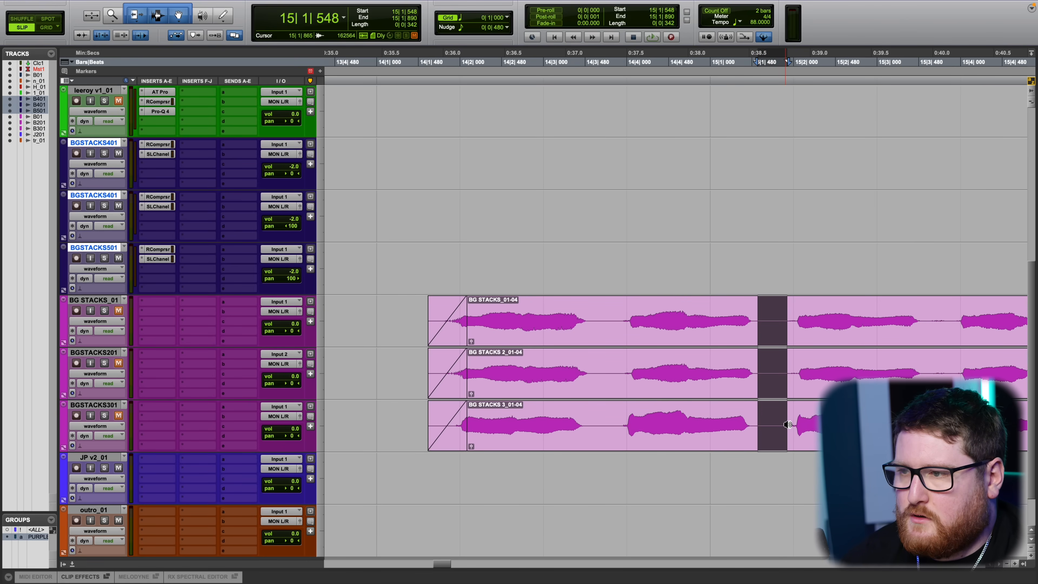
left_click_drag(924, 313, 923, 424)
key("n")
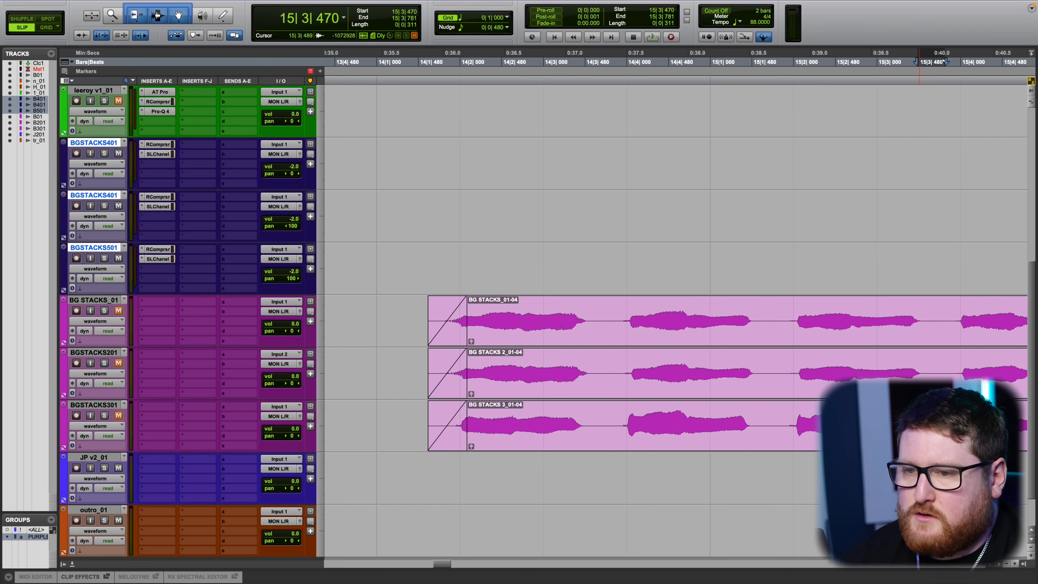
Lower the clip gain in the pink stacks' phrase gaps at 16|1 and 16|3 on all three tracks.
scroll(788, 410, "right", 10)
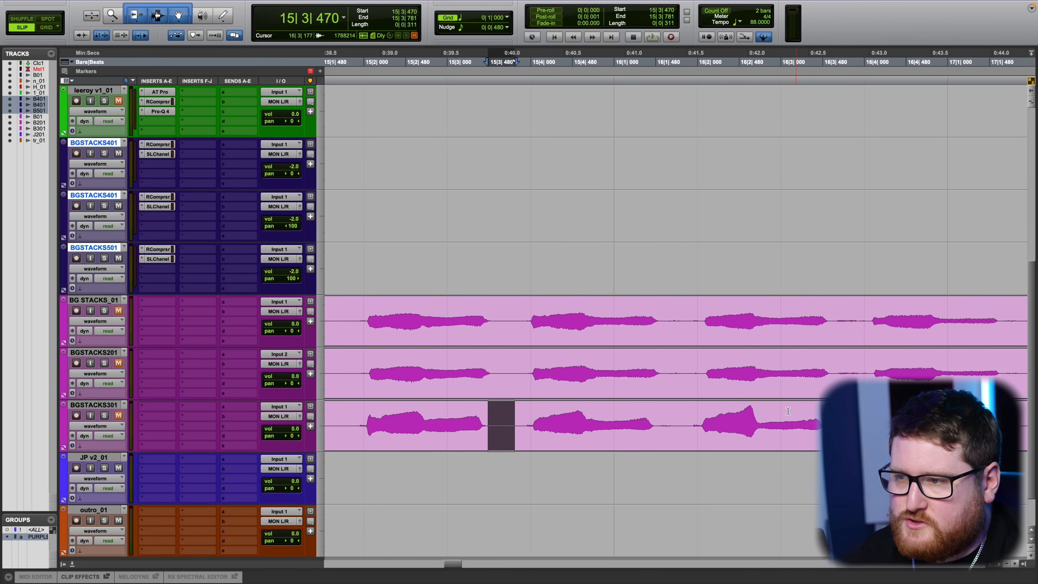
left_click_drag(663, 317, 657, 416)
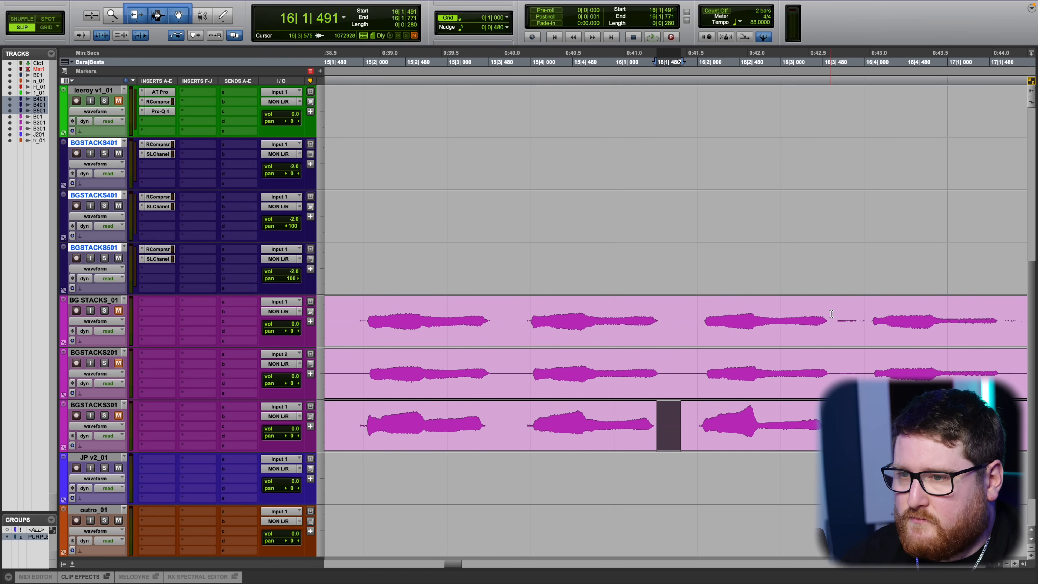
left_click_drag(831, 313, 869, 377)
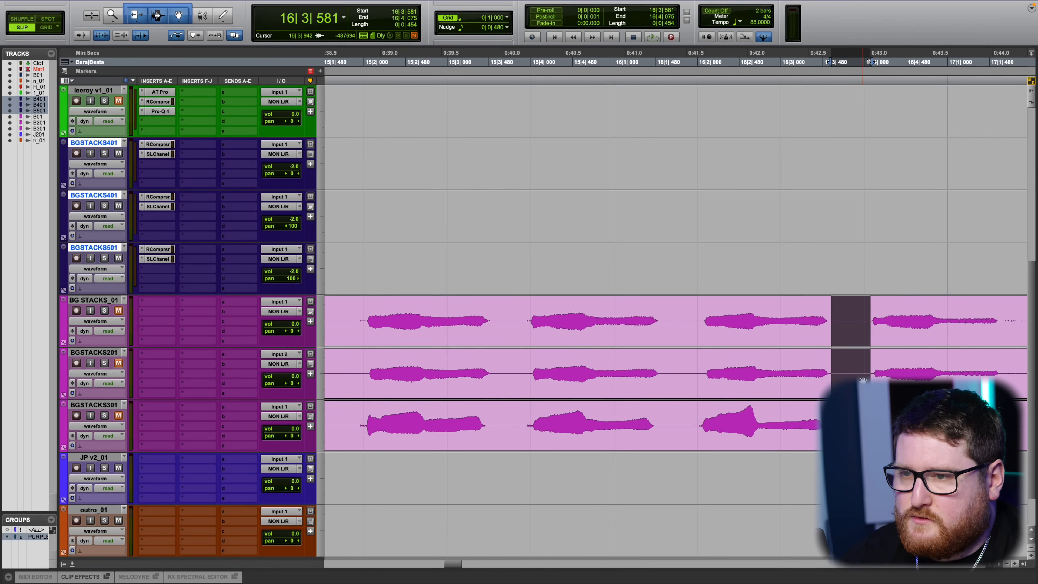
left_click_drag(826, 425, 867, 425)
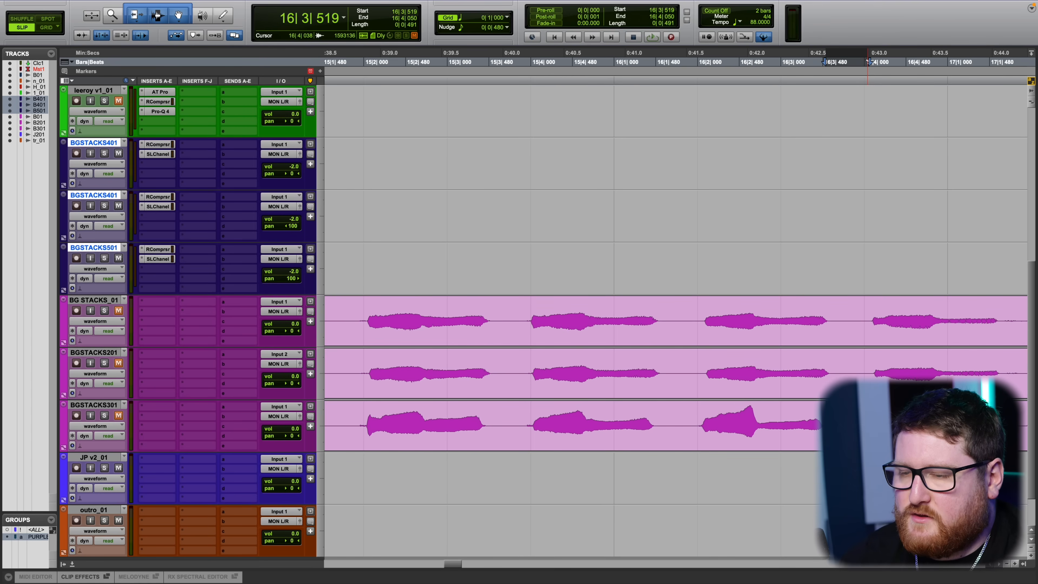
Lower the clip gain in the last phrase gap of the three pink stacks, between 17|1 and 17|2.
scroll(637, 417, "up", 8)
scroll(637, 417, "right", 10)
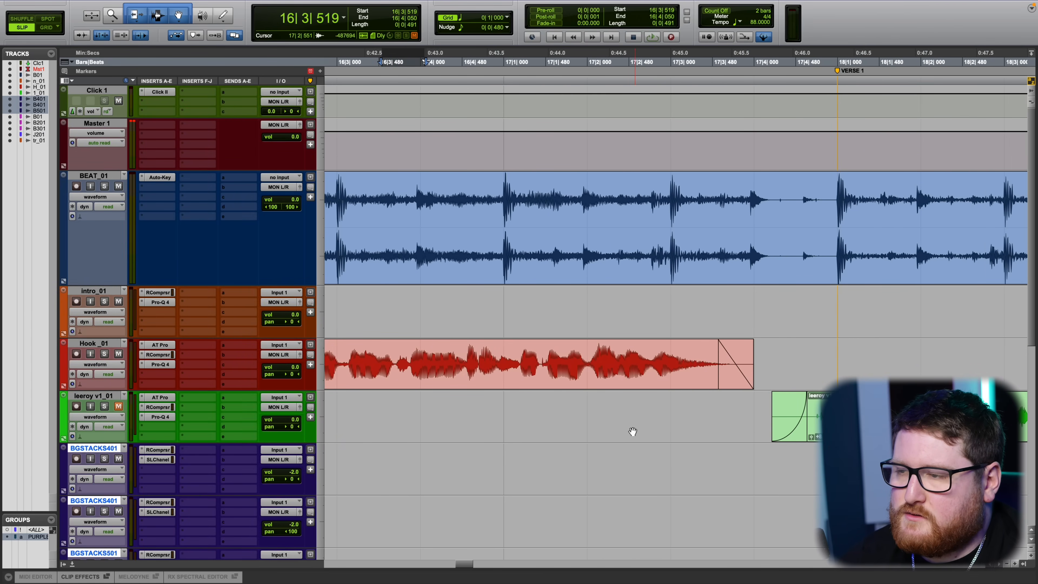
scroll(630, 429, "down", 8)
scroll(598, 360, "down", 3)
scroll(597, 358, "up", 4)
scroll(597, 357, "up", 1)
left_click_drag(600, 319, 544, 427)
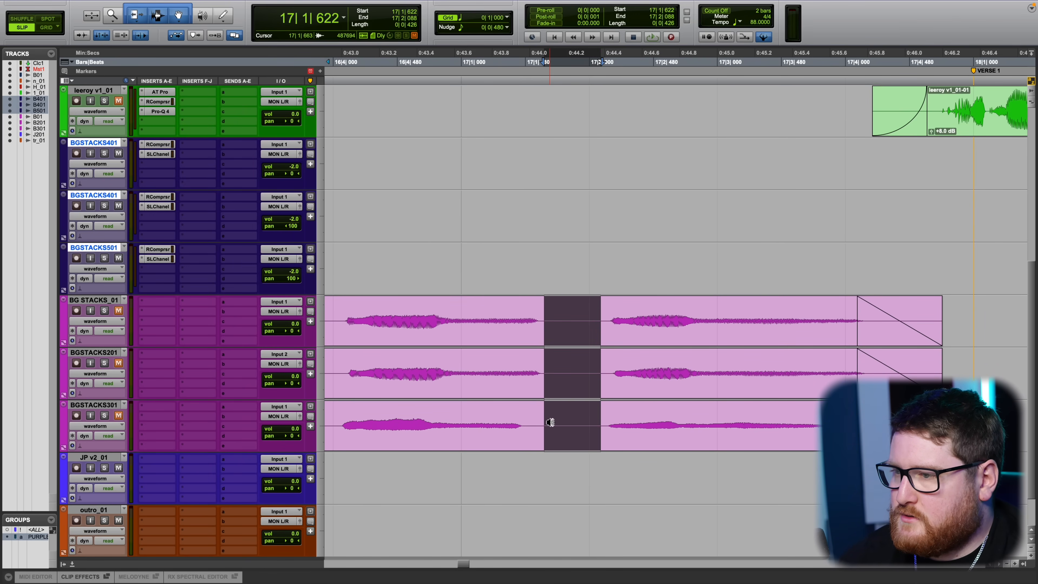
scroll(550, 422, "up", 2)
scroll(573, 423, "left", 10)
scroll(613, 421, "down", 3)
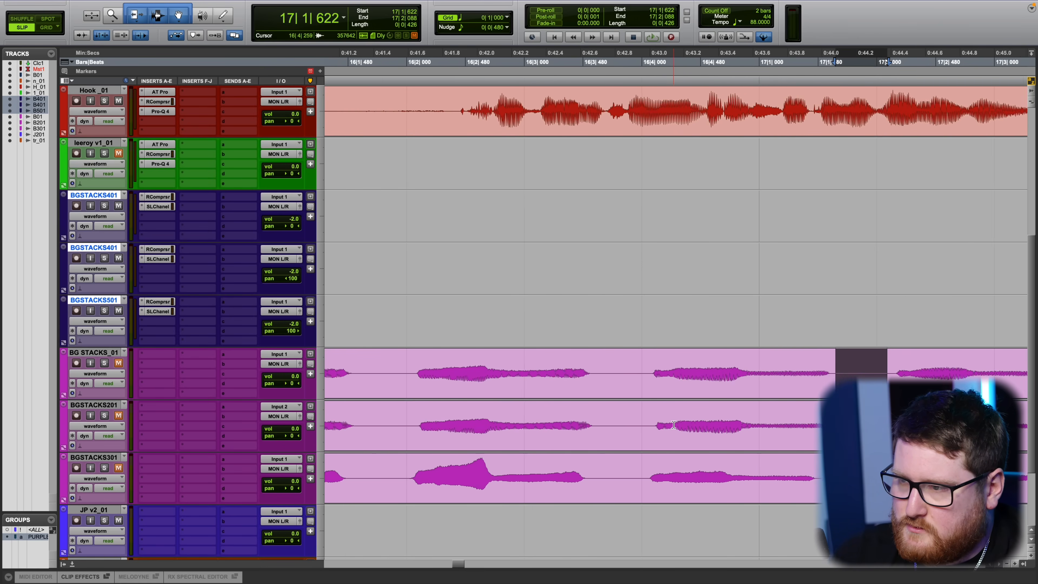
scroll(808, 409, "down", 3)
scroll(669, 290, "left", 8)
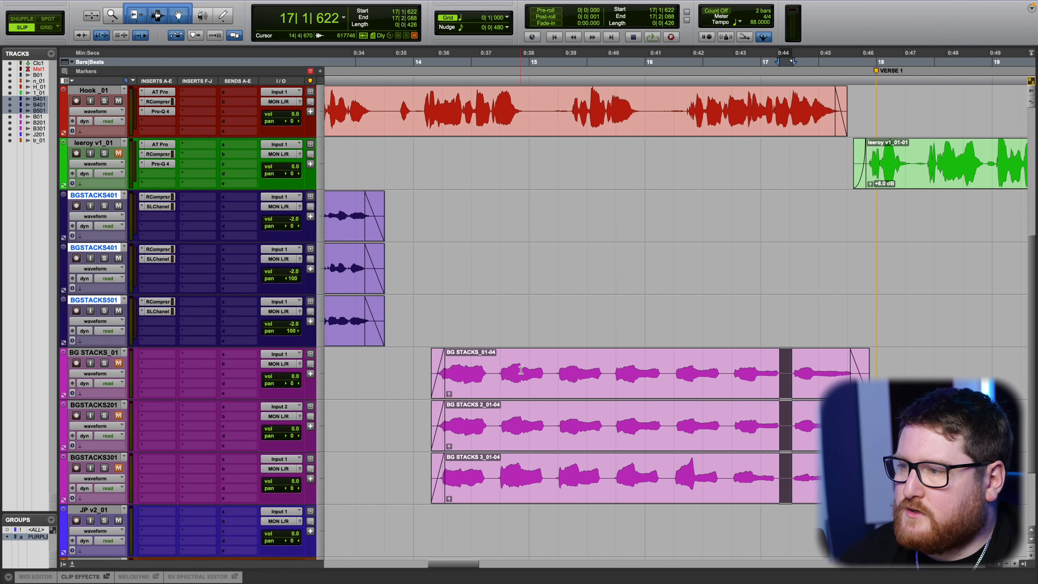
Select the three pink BG STACKS tracks and create a Mix/Edit group named PNK BGS for them.
scroll(593, 315, "right", 5)
scroll(520, 338, "down", 2)
scroll(520, 337, "up", 3)
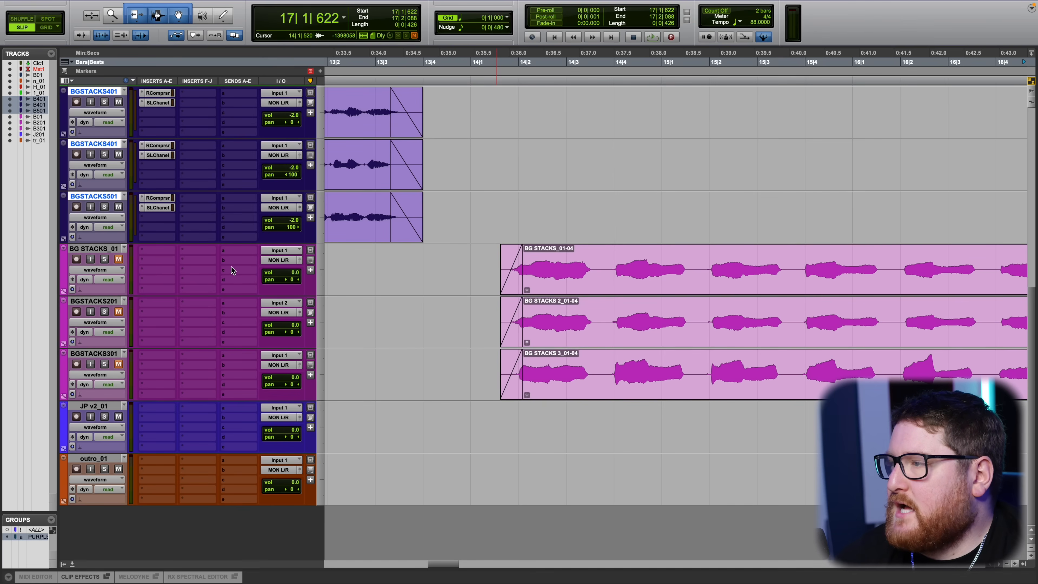
left_click(118, 260)
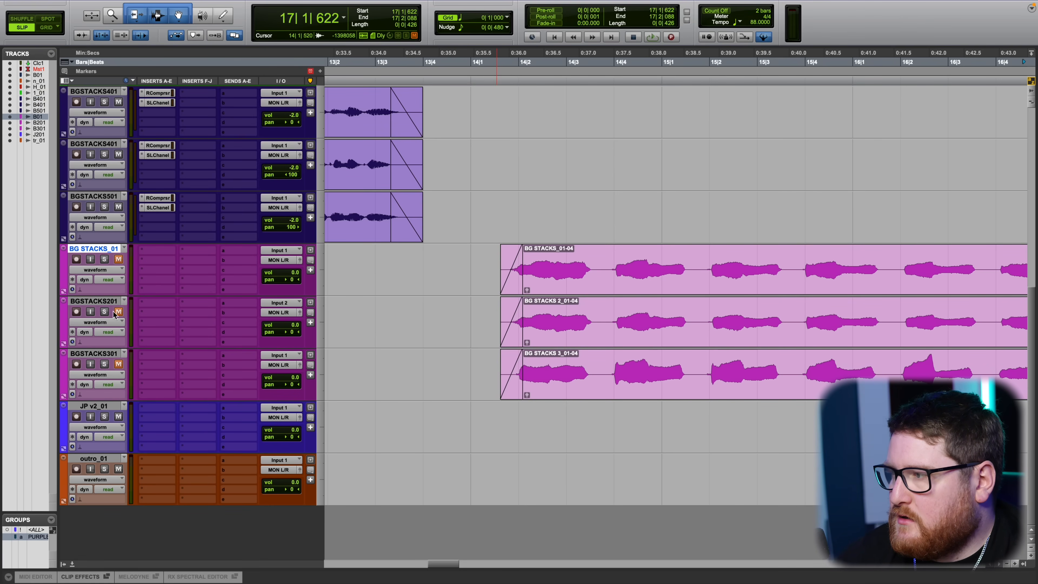
left_click(105, 354, "shift")
key("super+g")
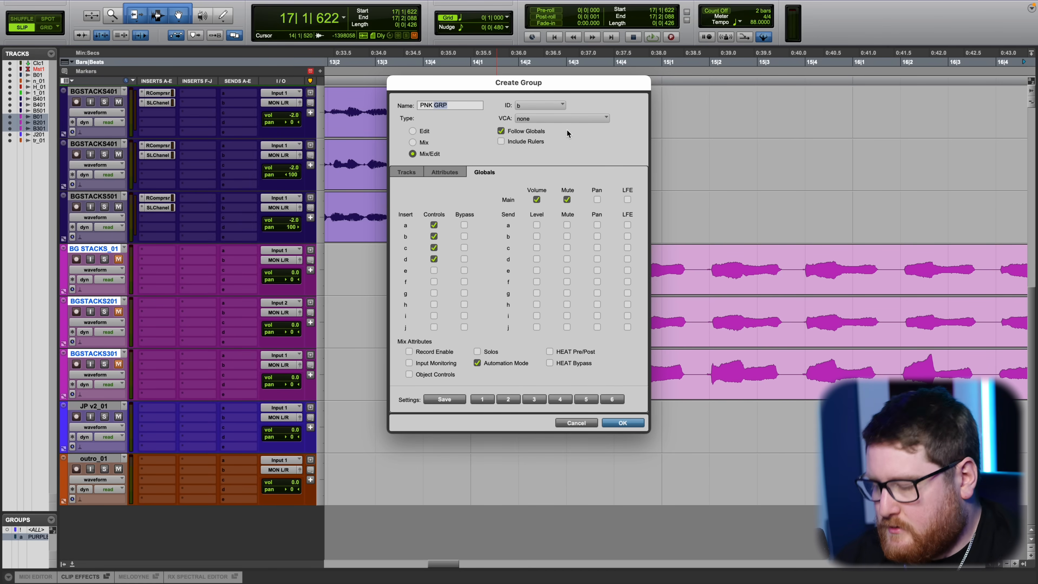
type("BGS")
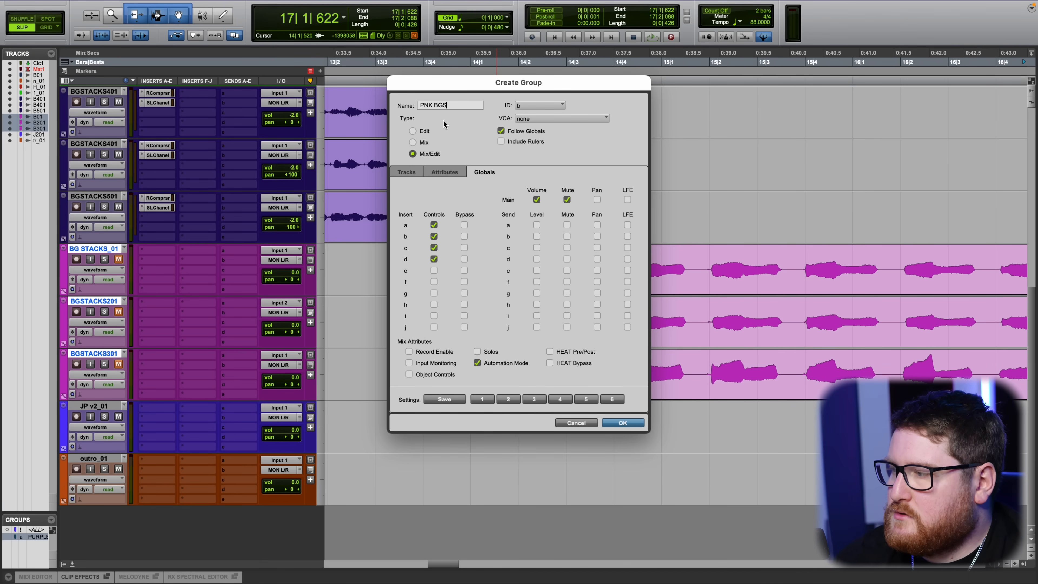
left_click(623, 423)
Unmute the grouped pink stacks and play them with the Hook lead from beat 3 of bar 13.
key("r")
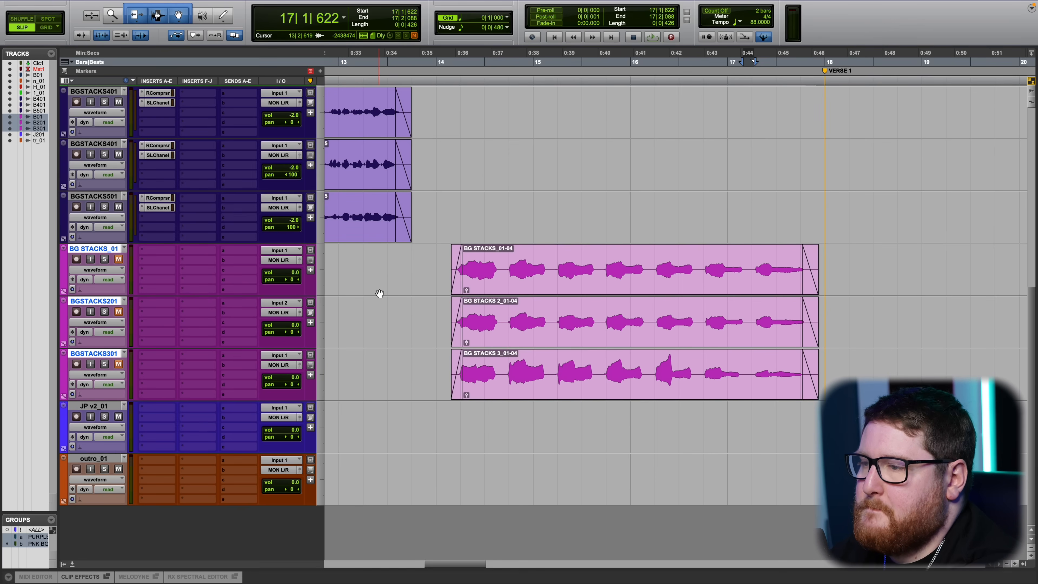
key("space")
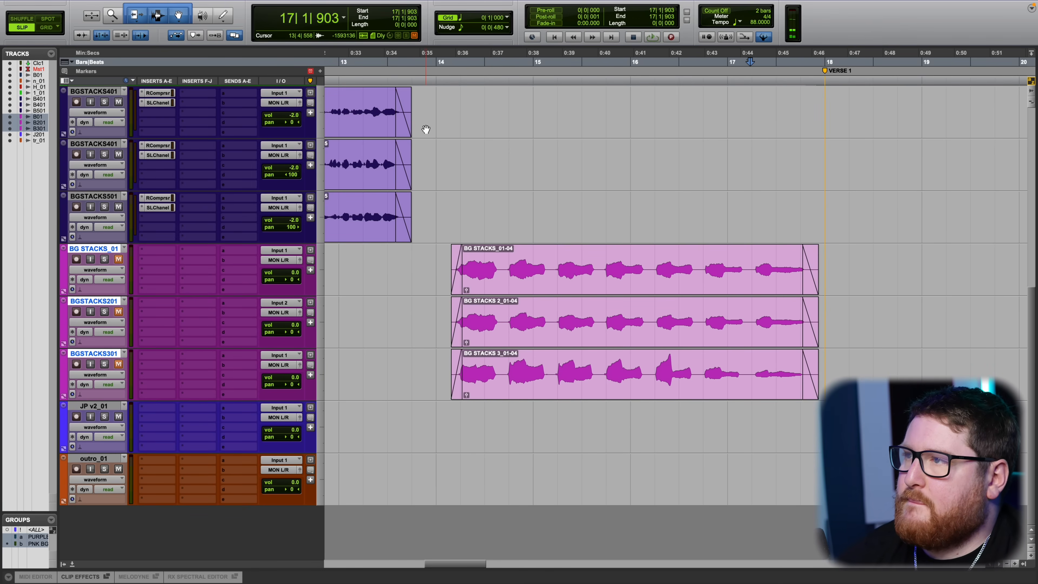
key("space")
left_click(407, 61)
scroll(456, 182, "up", 1)
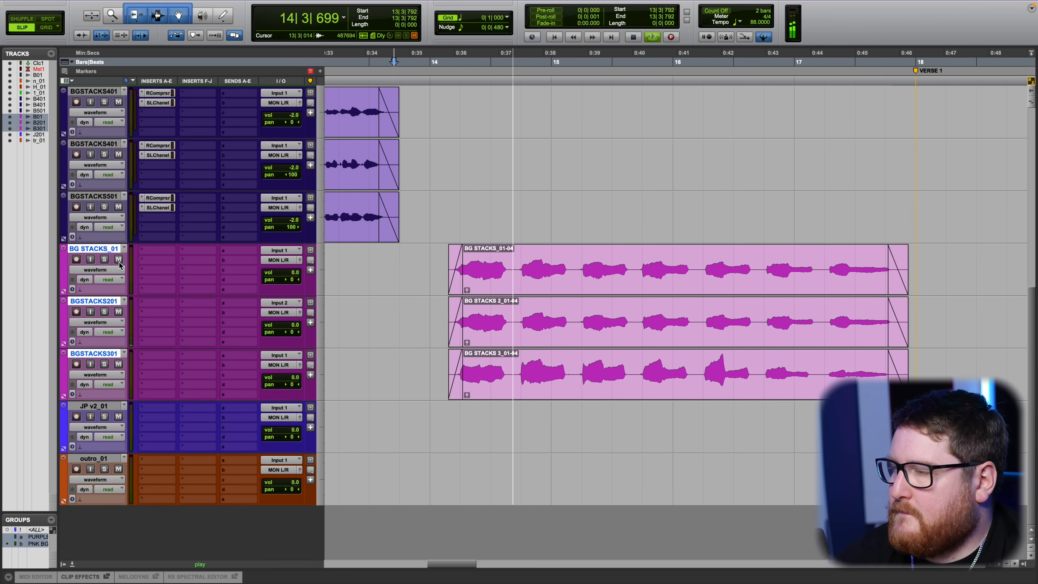
scroll(373, 358, "up", 5)
scroll(373, 358, "down", 3)
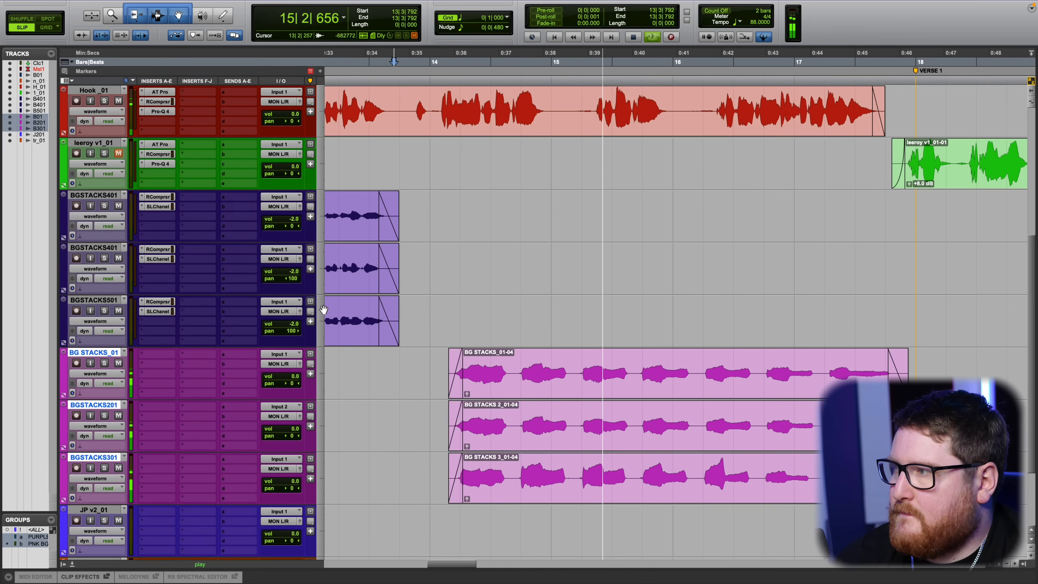
scroll(466, 279, "down", 2)
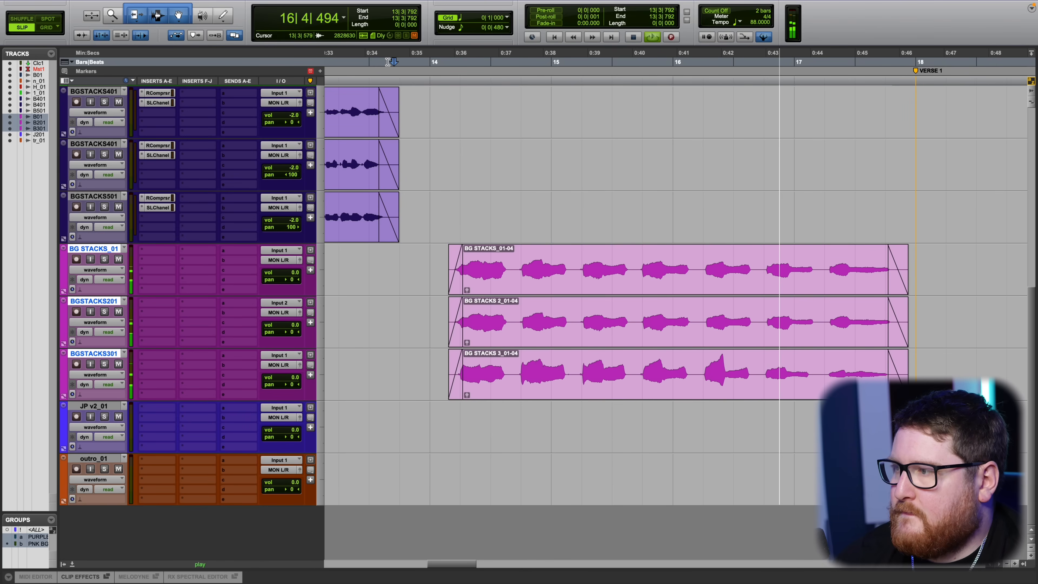
Replay from the end of bar 13, toggling the pink stacks' mutes, and deactivate the PNK BGS group.
key("space")
key("space")
left_click(412, 286)
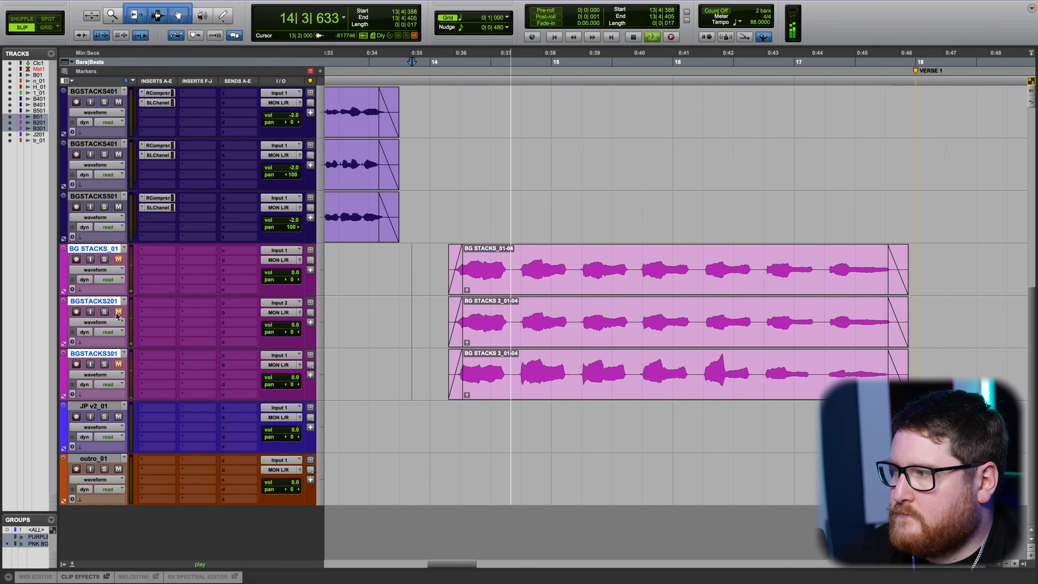
left_click(34, 543)
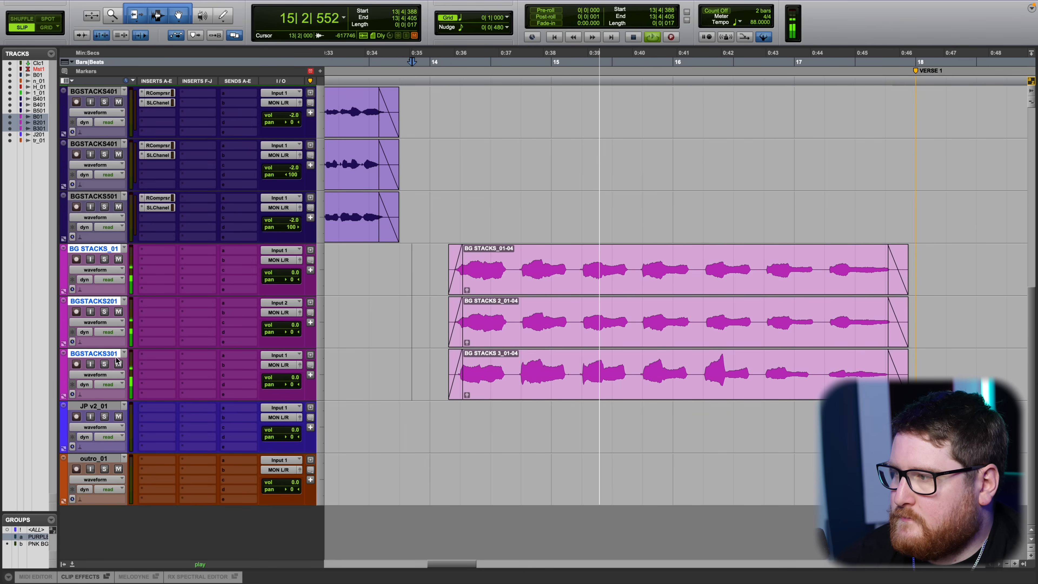
Audition the three pink BG stacks tracks separately and together by muting and unmuting them during playback from around bar 14.
left_click(117, 373)
left_click(151, 346)
left_click(118, 366)
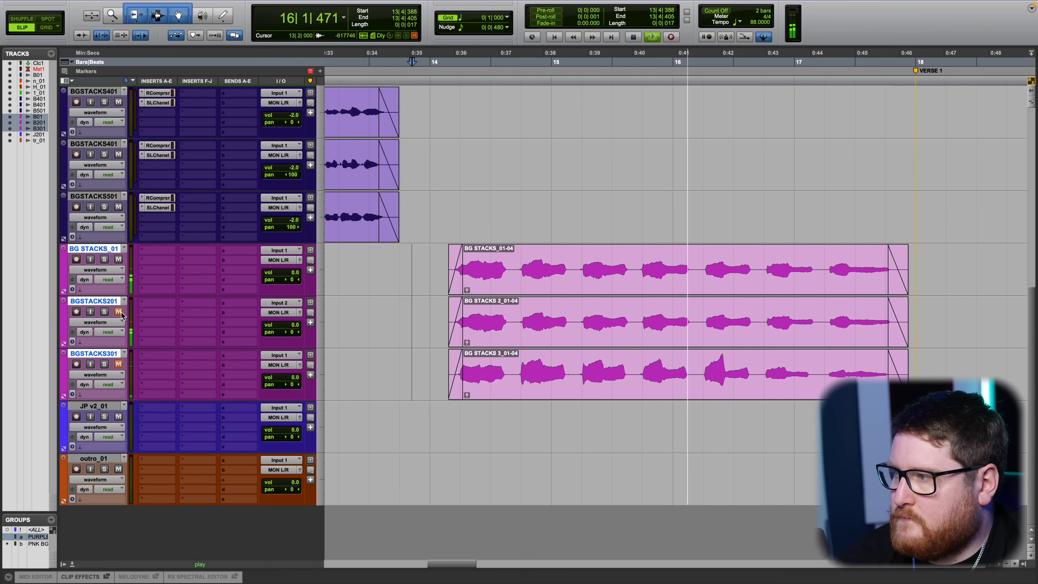
left_click(446, 64)
key("space")
key("space")
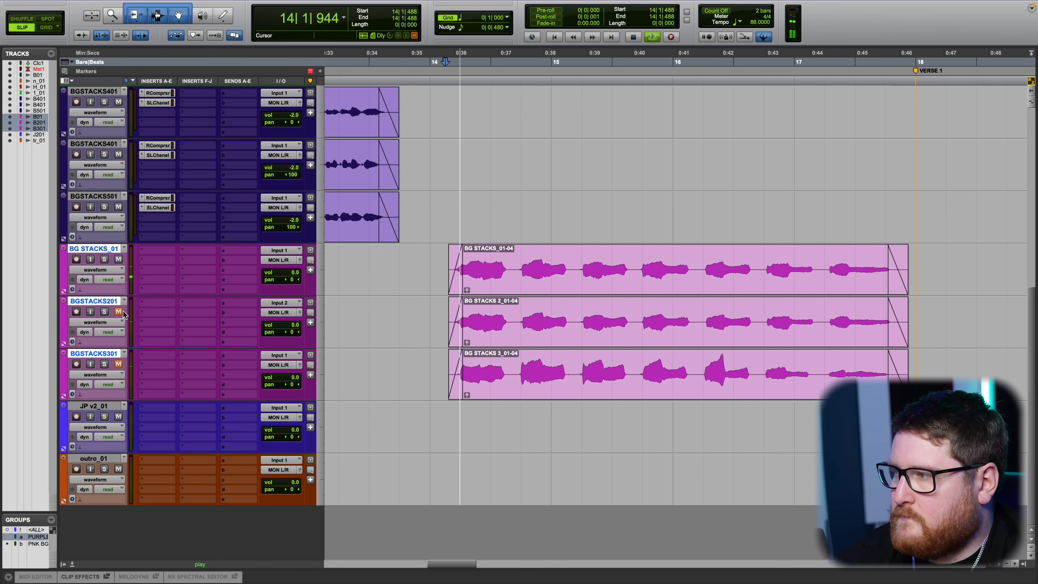
left_click(118, 312)
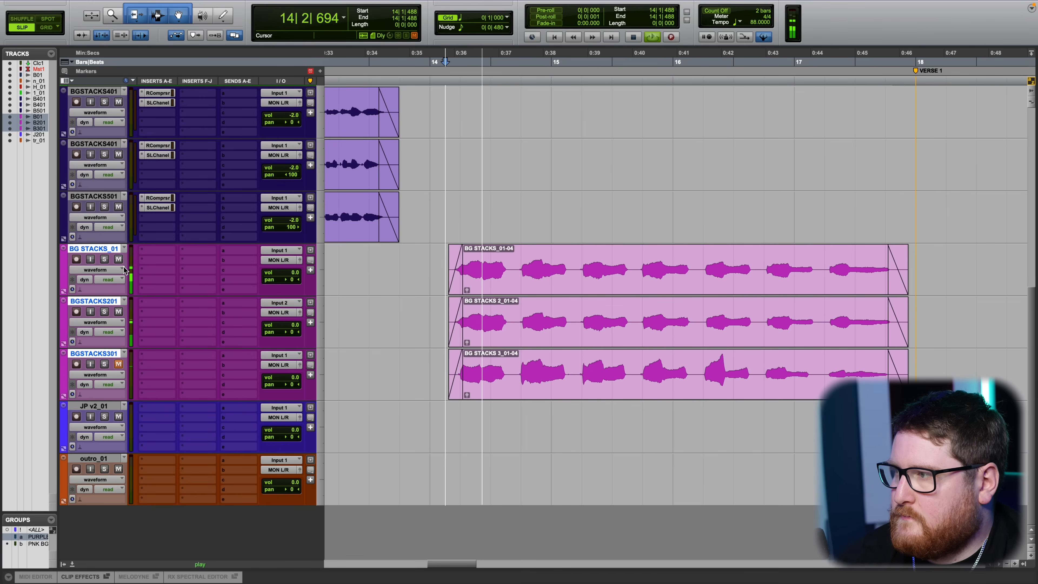
left_click(118, 365)
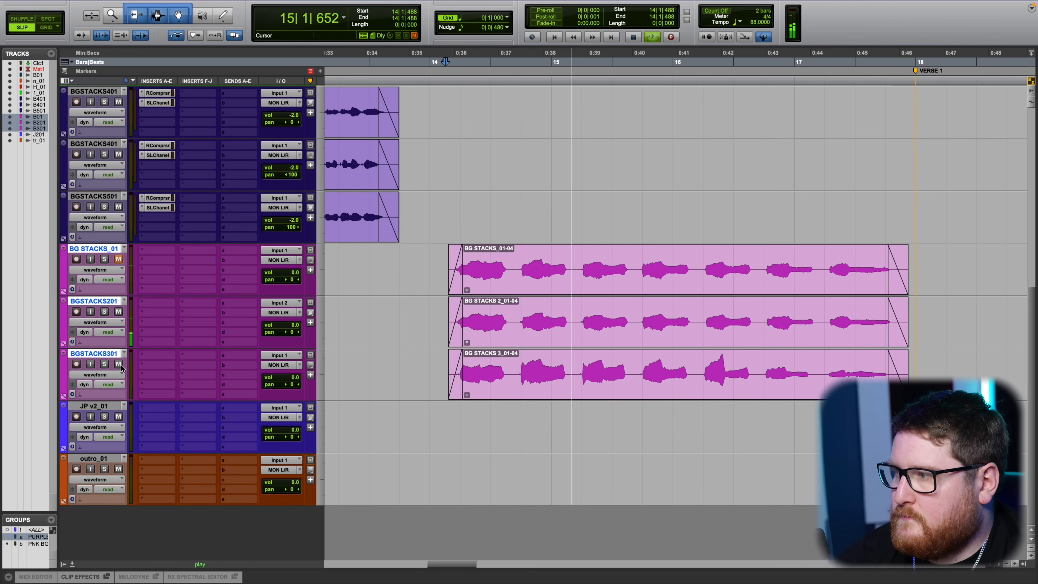
left_click(119, 259)
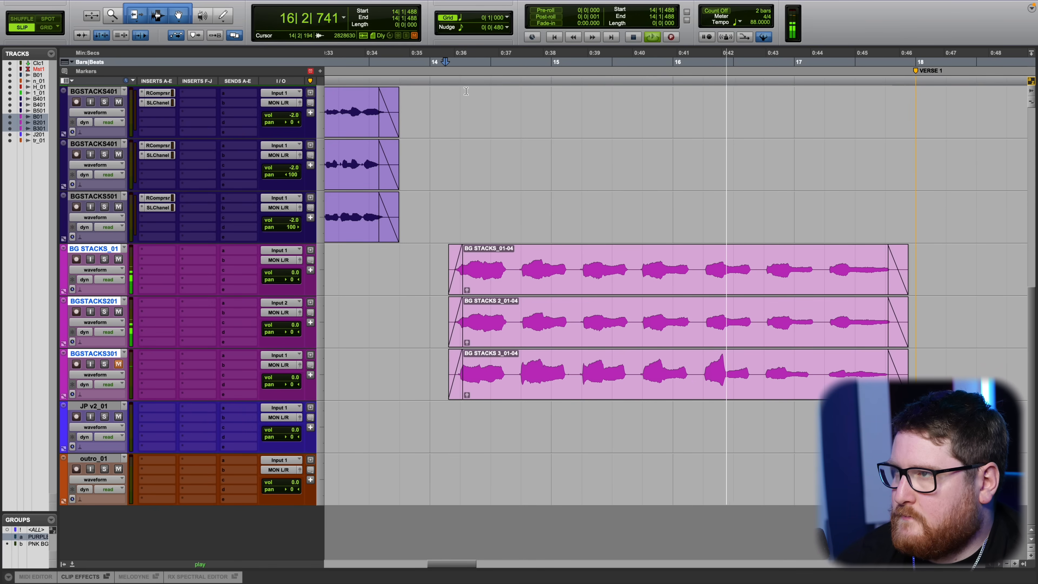
Pan BG STACKS_01 hard left to 100 and BGSTACKS201 hard right to 100 during playback from bar 13.
key("space")
left_click(373, 261)
left_click_drag(291, 279, 204, 283)
left_click_drag(292, 332, 391, 333)
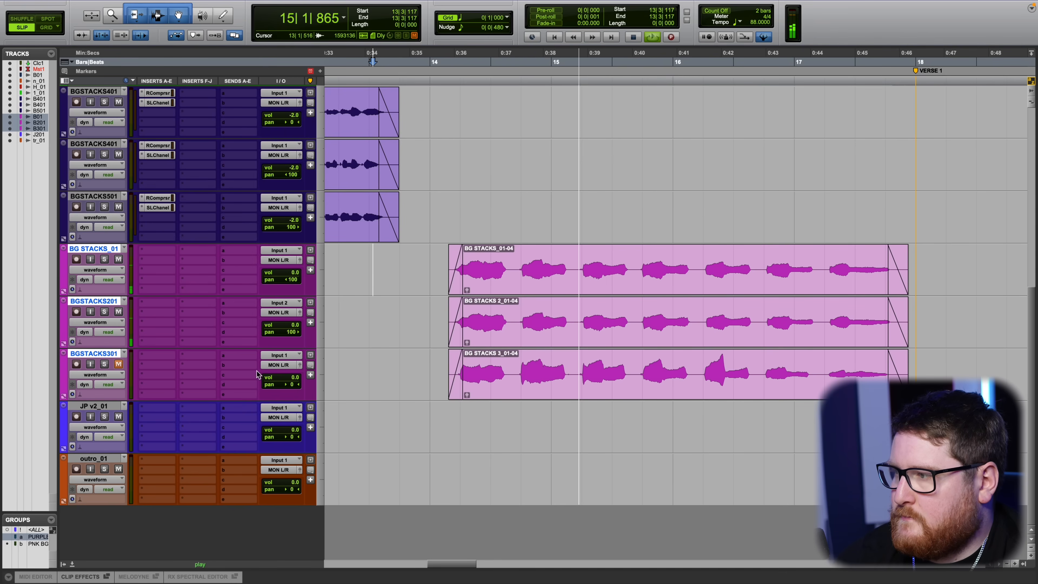
Unmute BGSTACKS301, lower its volume to -3.9 and replay the three stacks together from bar 13.
left_click(118, 364)
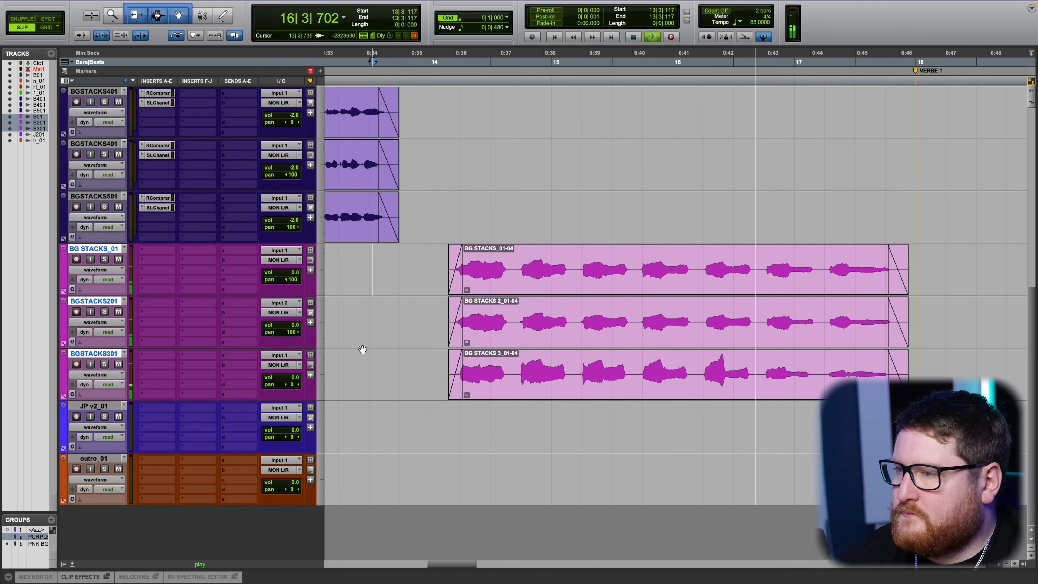
left_click_drag(297, 382, 295, 379)
left_click(441, 61)
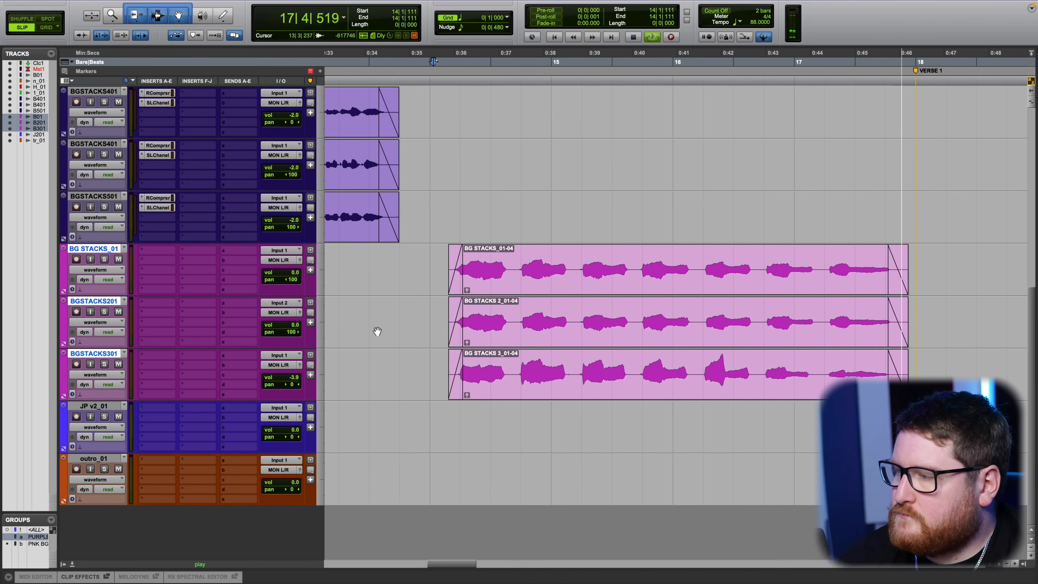
left_click(354, 64)
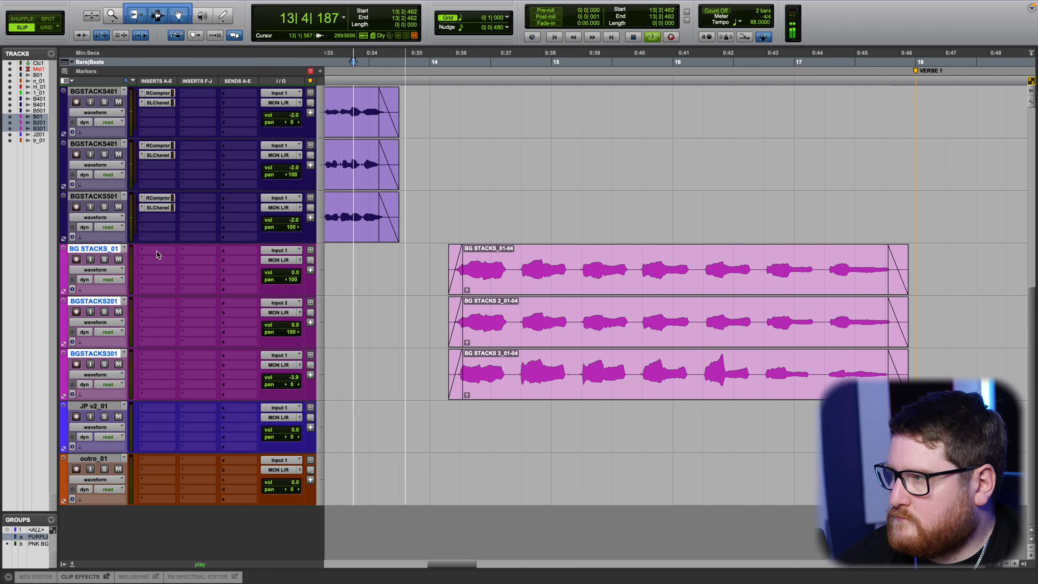
Copy the AT Pro insert from the green leeroy v1_01 track to BG STACKS_01 and open it there.
scroll(163, 164, "up", 4)
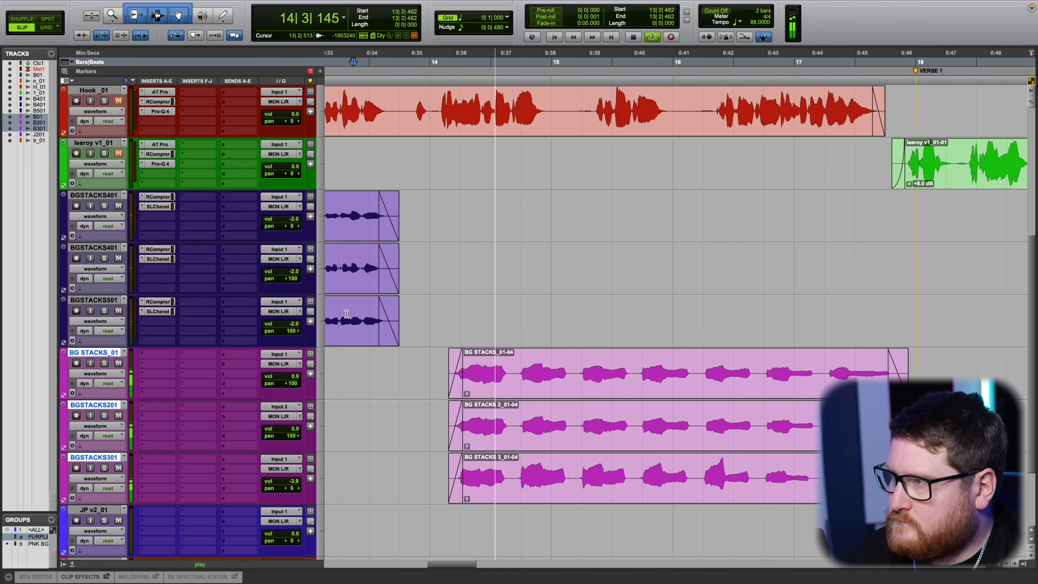
left_click_drag(163, 145, 151, 355)
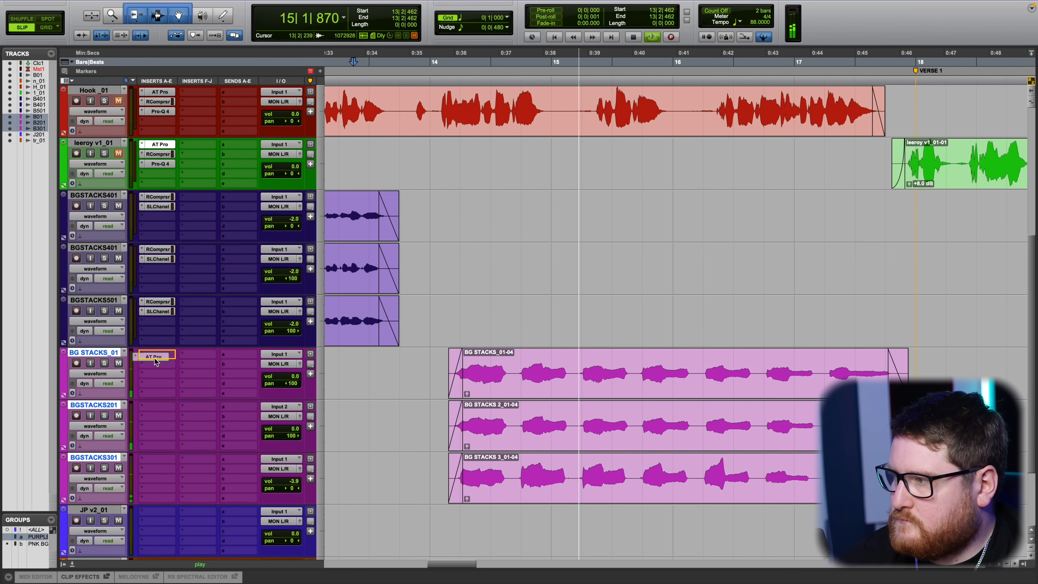
left_click(157, 353)
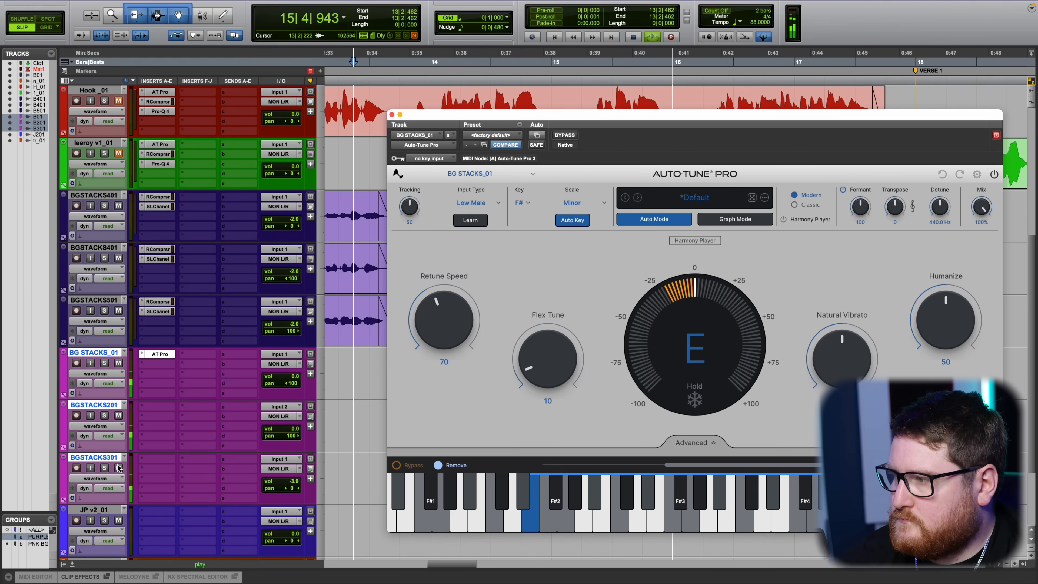
With BGSTACKS201 and BGSTACKS301 muted, set Retune Speed to 10 and Humanize to 0 in BG STACKS_01's Auto-Tune.
left_click(119, 416)
left_click_drag(438, 329, 454, 296)
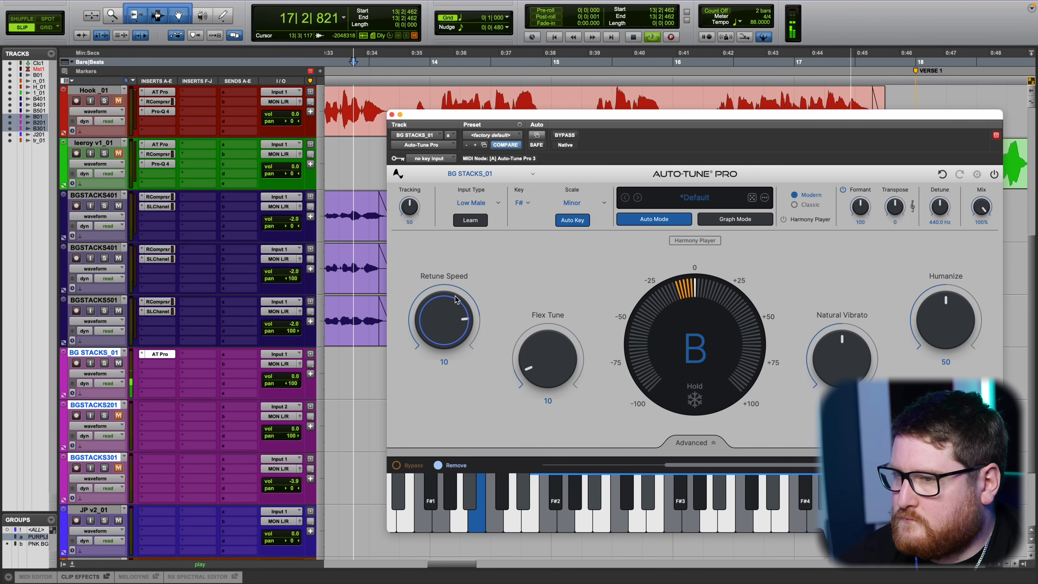
left_click(957, 305, "alt")
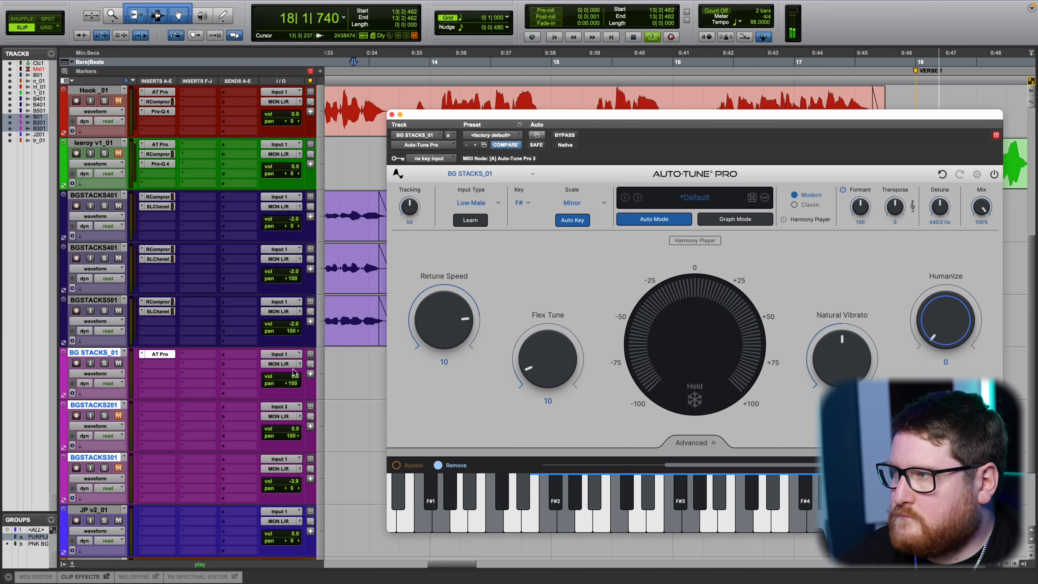
Play the tuned BG STACKS_01 clip from bar 14 with the Auto-Tune window moved clear of the tracks.
left_click(446, 72)
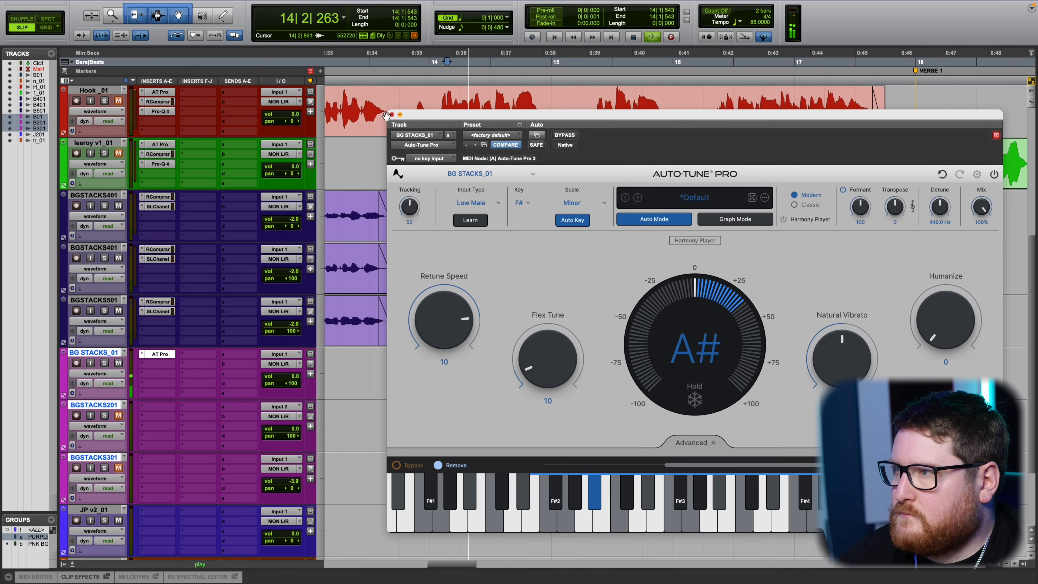
left_click_drag(482, 119, 430, 336)
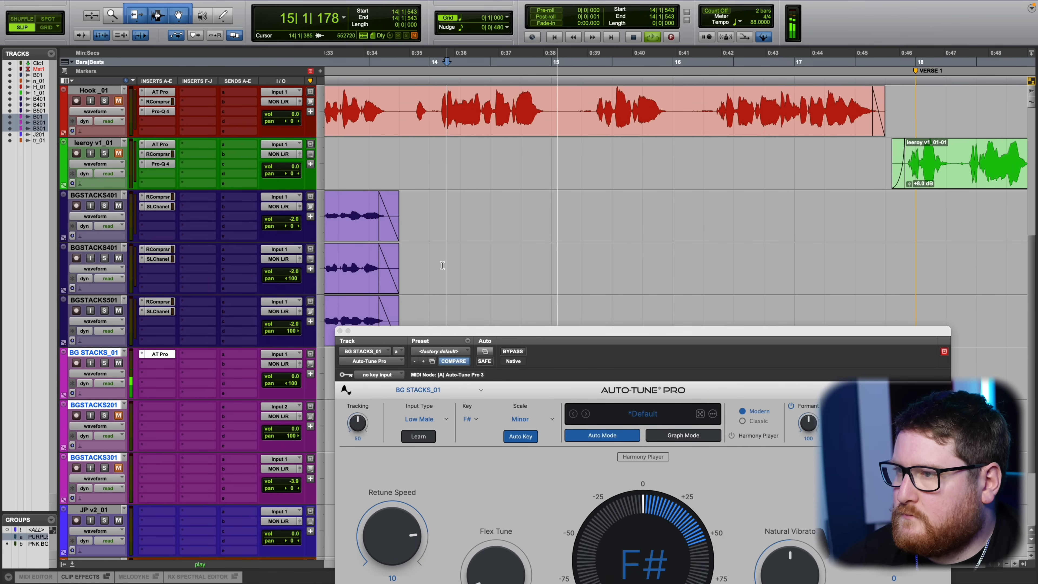
scroll(449, 184, "down", 4)
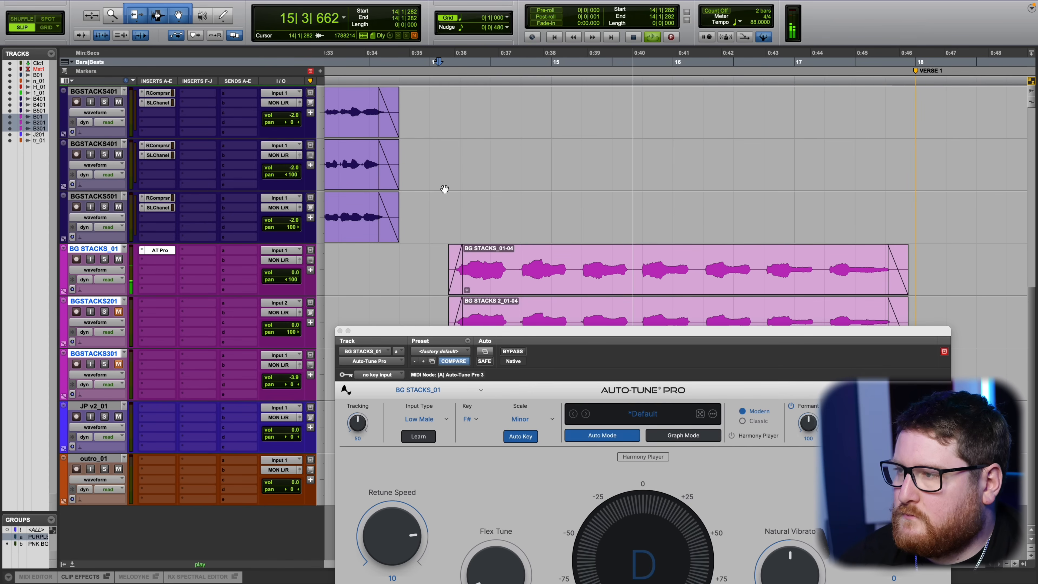
key("ctrl+Left")
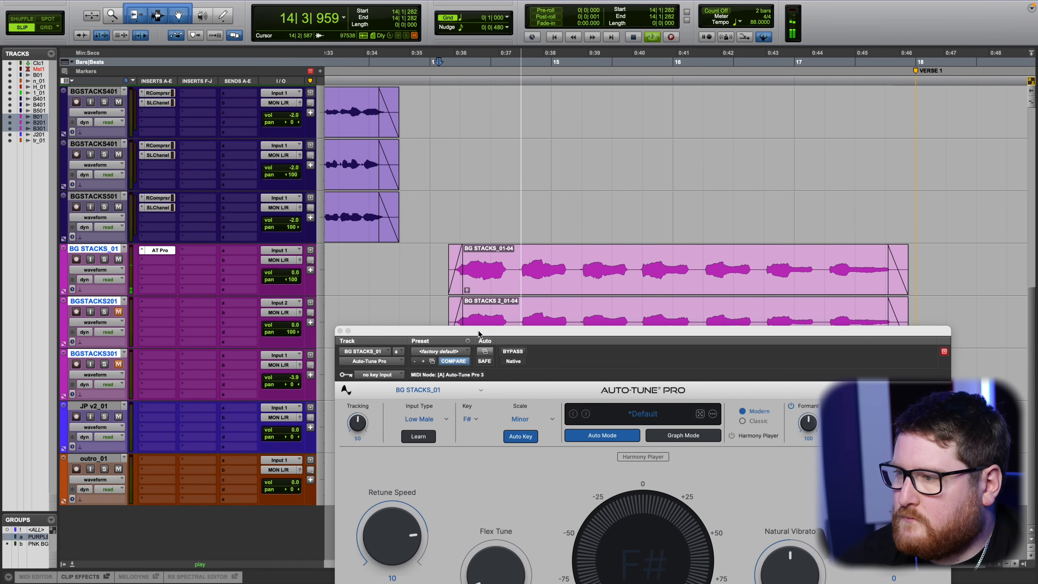
Set Auto-Tune's Retune Speed to 30 and its Scale to Chromatic on BG STACKS_01.
left_click_drag(482, 331, 490, 109)
mouse_move(400, 304)
left_mouse_down()
mouse_move(388, 372)
mouse_move(396, 318)
left_mouse_up()
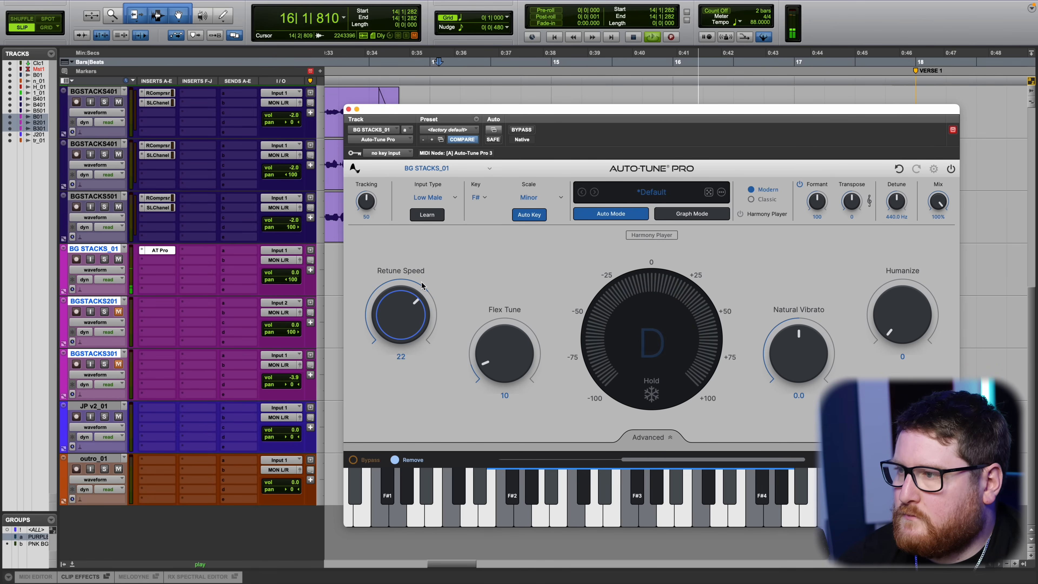
left_click(531, 197)
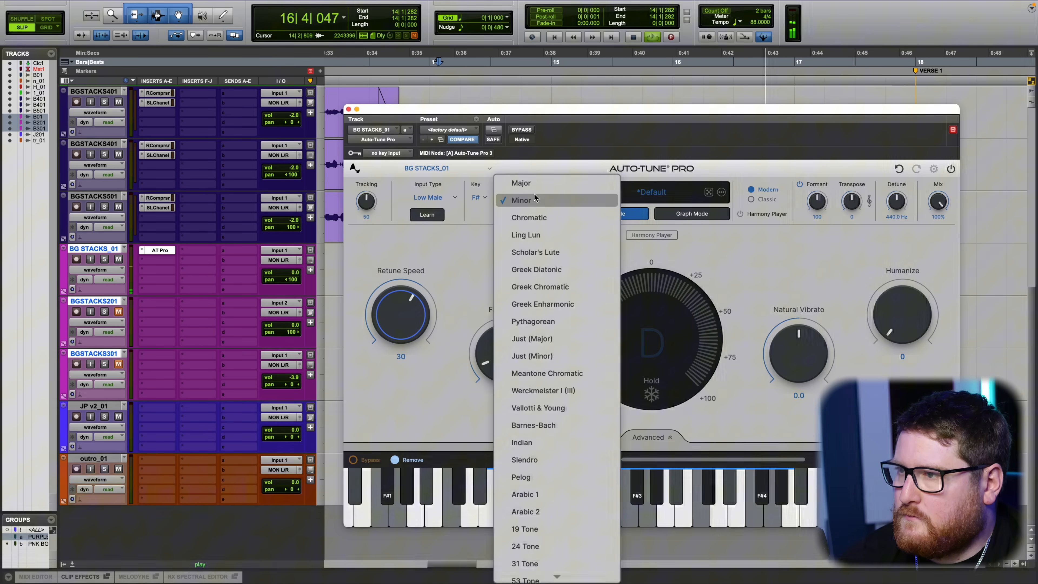
left_click(531, 217)
Replay BG STACKS_01 from bar 14 and set its Auto-Tune Retune Speed to 14.
left_click_drag(461, 110, 497, 138)
key("space")
left_click(447, 209)
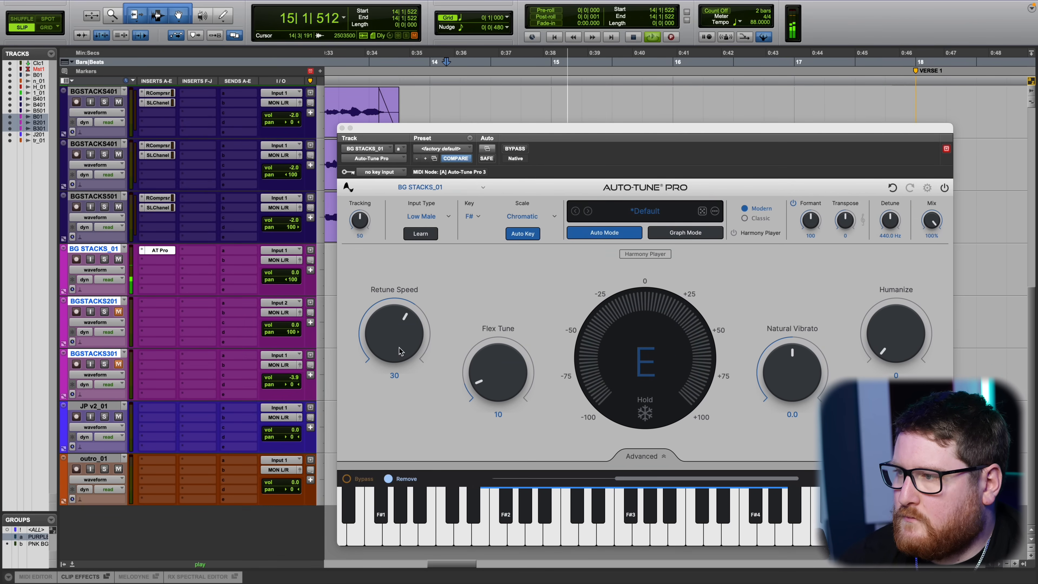
left_click_drag(398, 349, 407, 339)
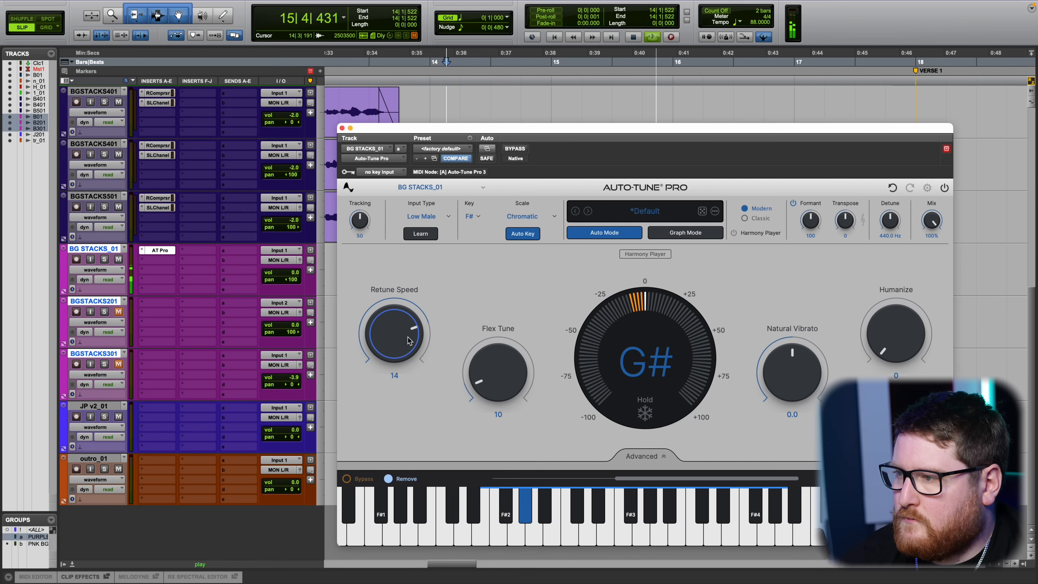
Select the BG STACKS_01-04 clip for playback and remove the A note above F#2 from its Auto-Tune keyboard.
left_click_drag(544, 128, 508, 330)
left_click(596, 283)
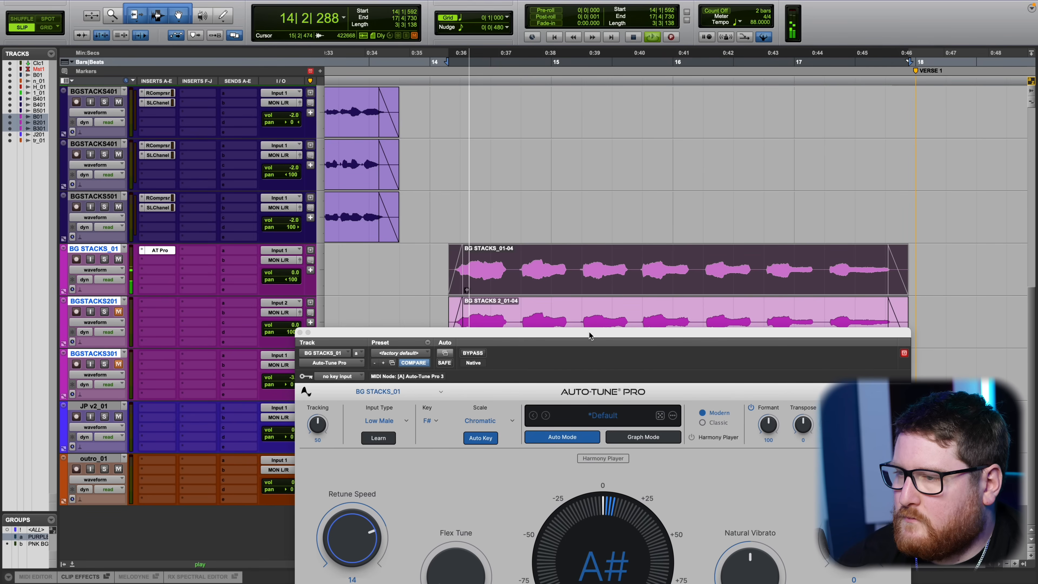
left_click_drag(589, 332, 614, 139)
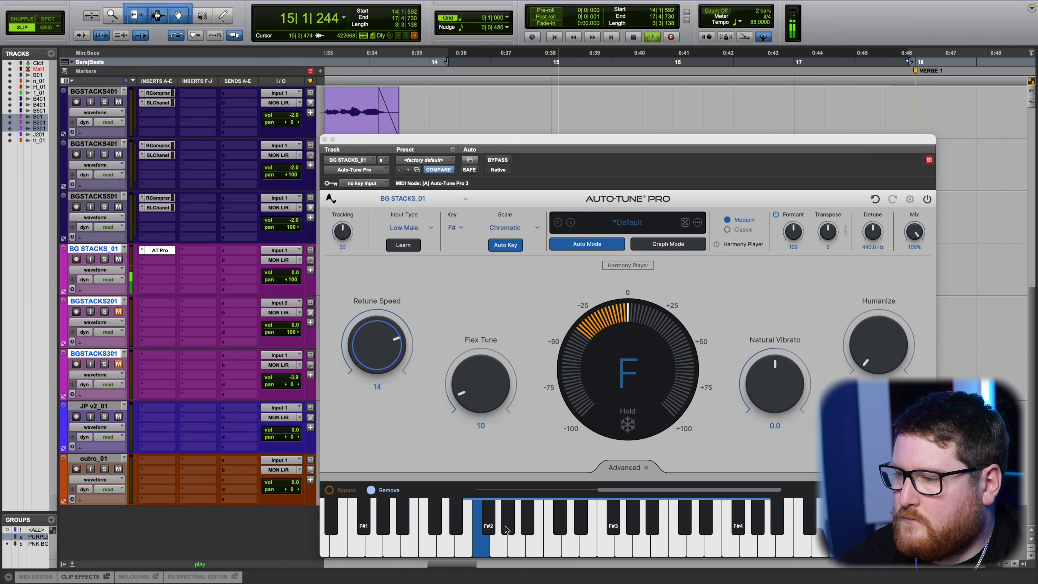
left_click(517, 546)
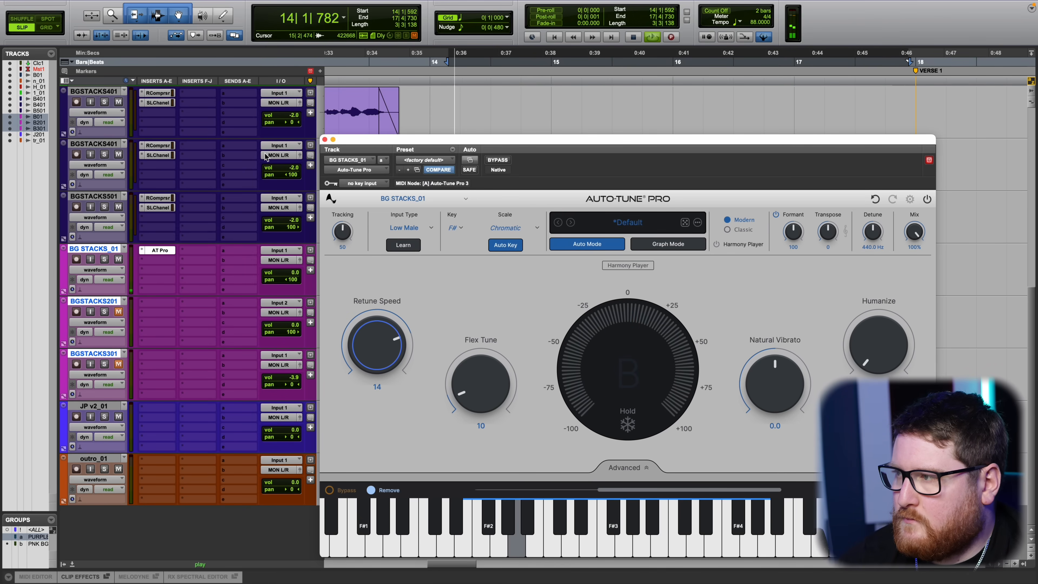
Copy the AT Pro insert from BG STACKS_01 to BGSTACKS201 and BGSTACKS301, and unmute BGSTACKS301.
left_click_drag(162, 253, 150, 359)
left_click(120, 363)
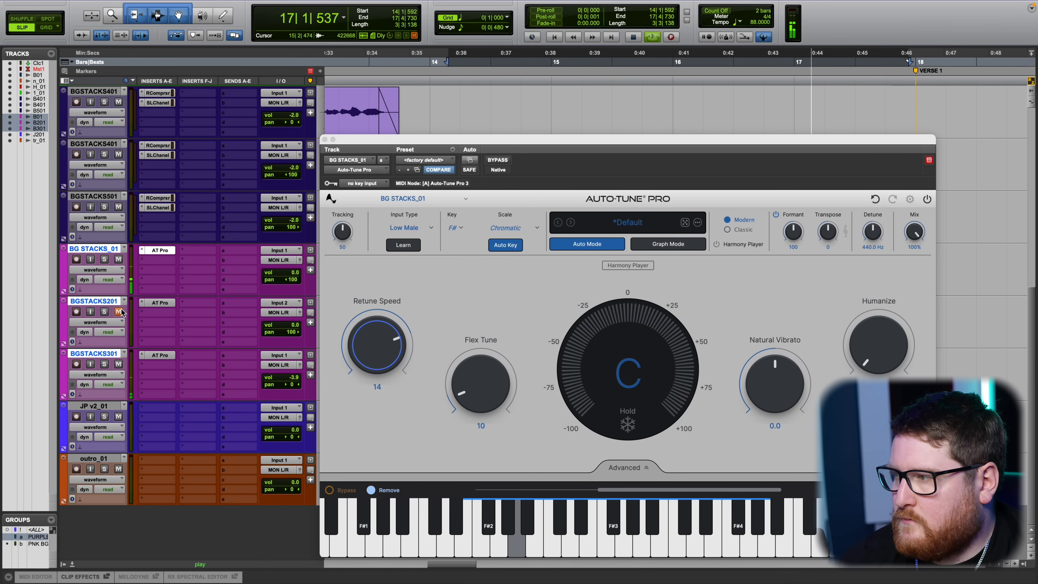
Restore the removed A note in BGSTACKS301's Auto-Tune, close the plug-in and unmute the other two pink stacks.
left_click(166, 355)
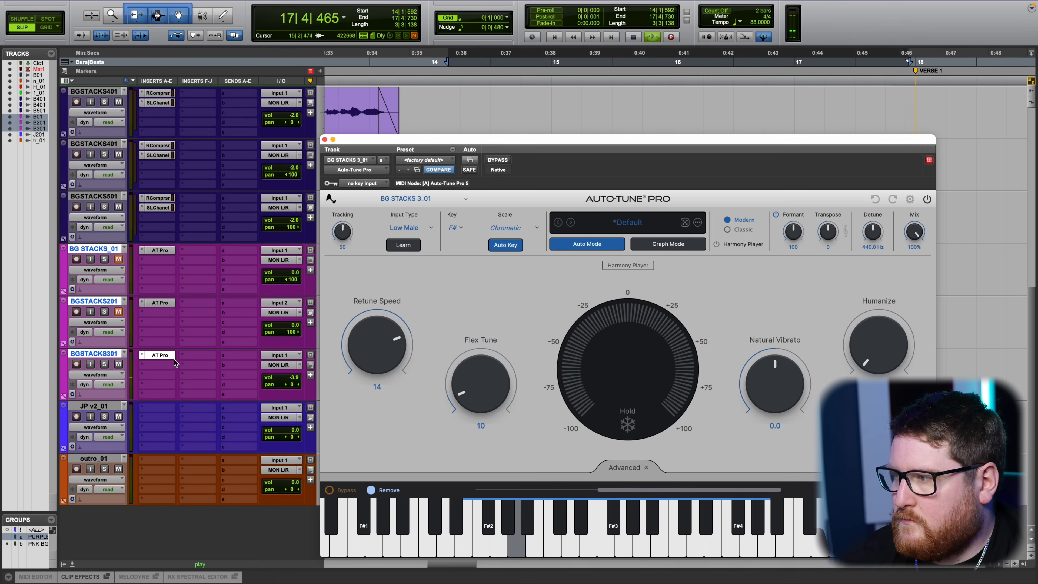
left_click_drag(426, 149, 426, 107)
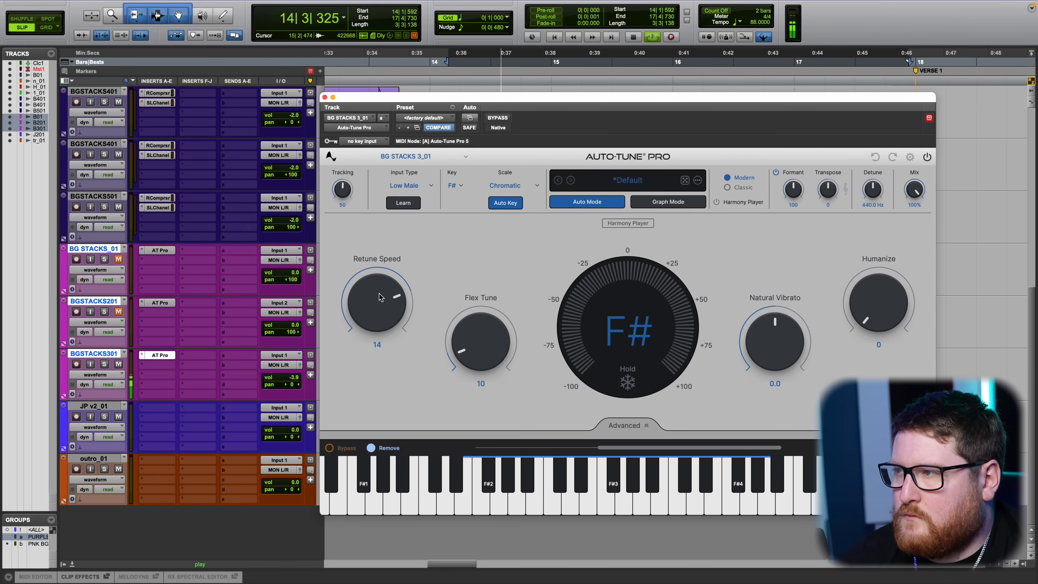
left_click(324, 97)
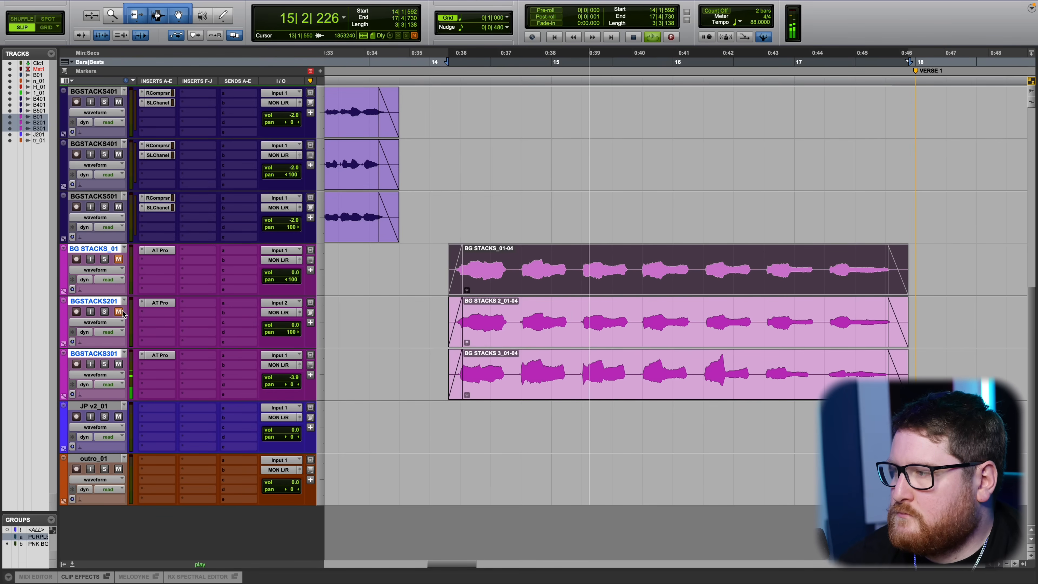
left_click(119, 259)
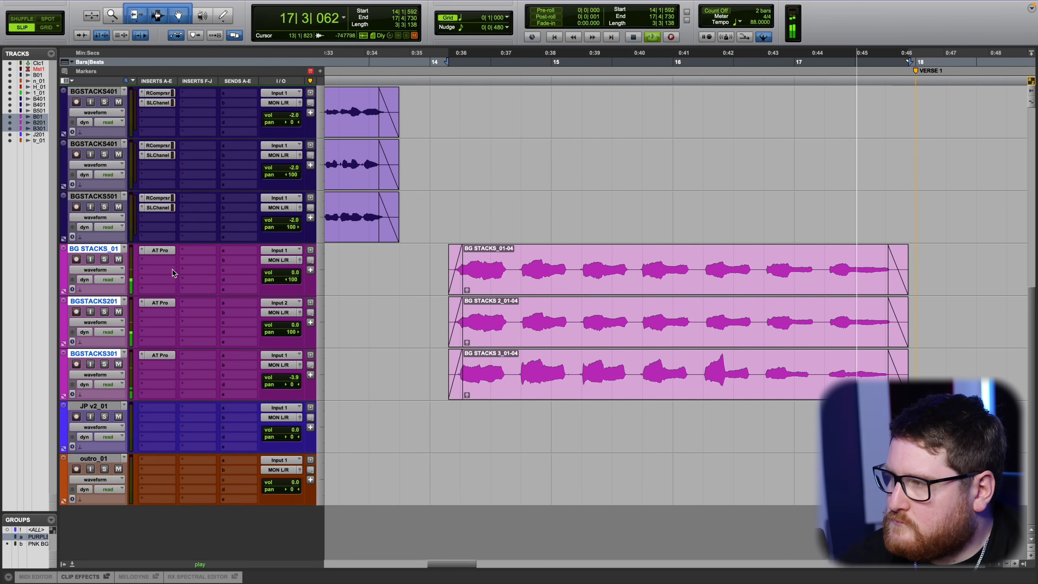
Insert the UADx 1176 Rev A Compressor after AT Pro on all three selected pink BG stacks tracks.
left_click(160, 261)
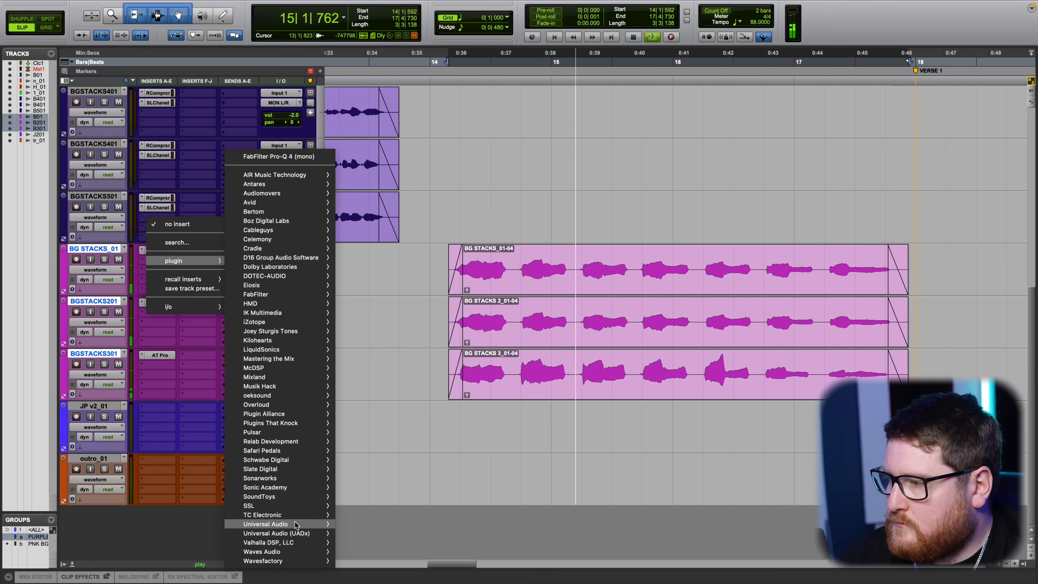
mouse_move(292, 535)
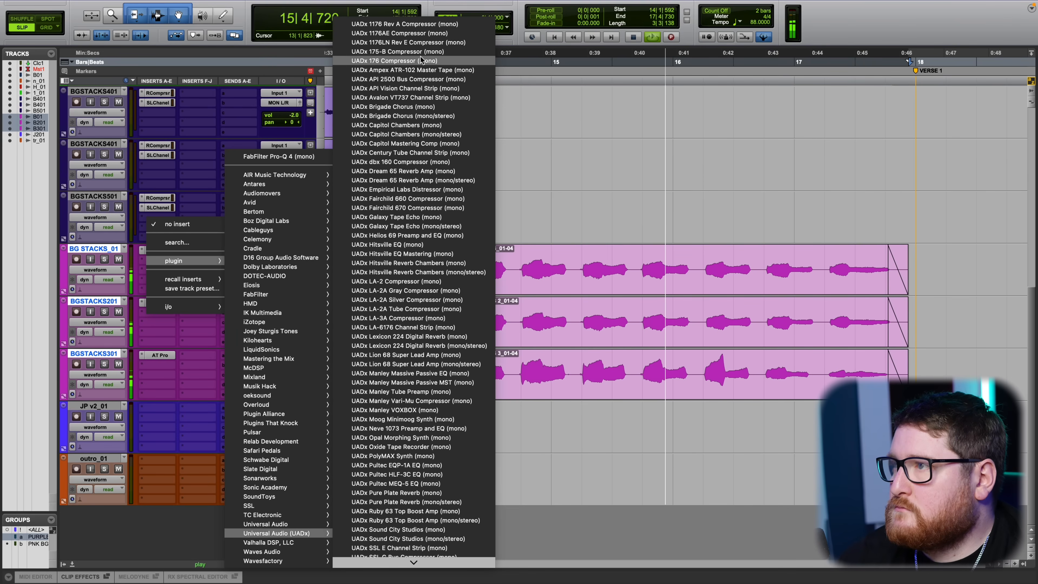
left_click(421, 27)
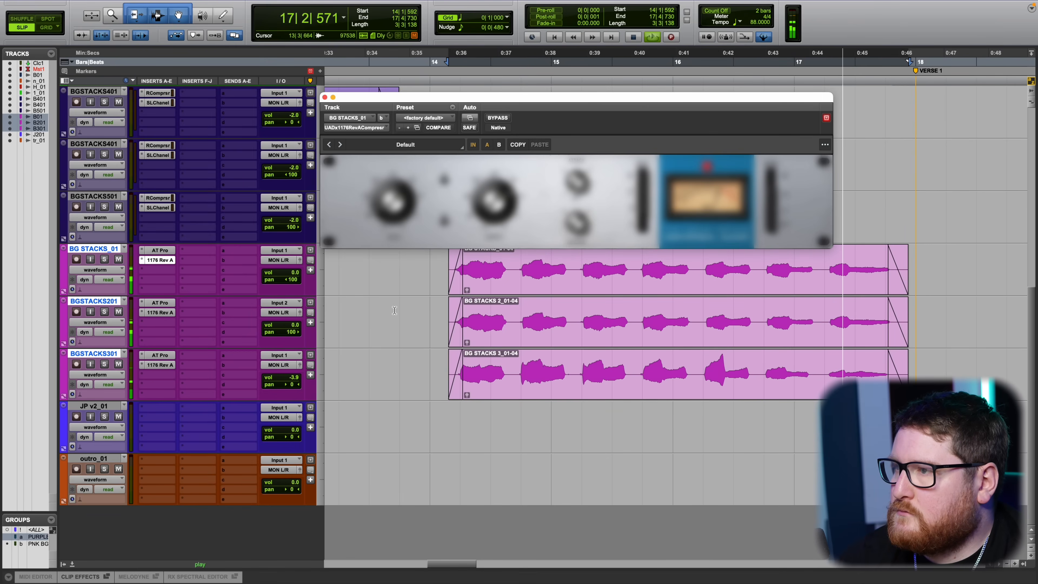
Play the three compressed stacks from bar 14 with the 1176 window moved down.
left_click_drag(467, 93, 476, 133)
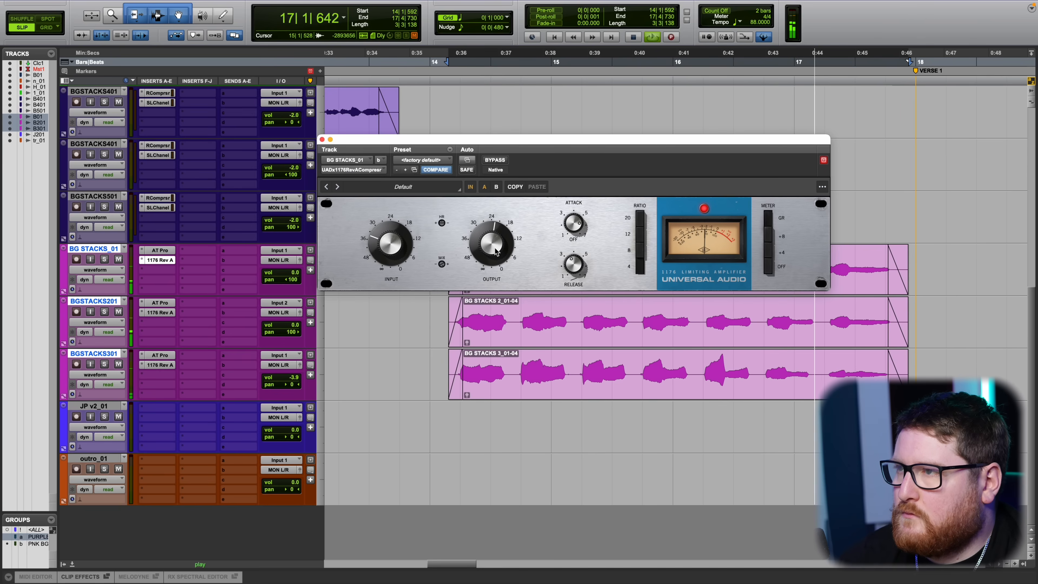
left_click(437, 59)
key("space")
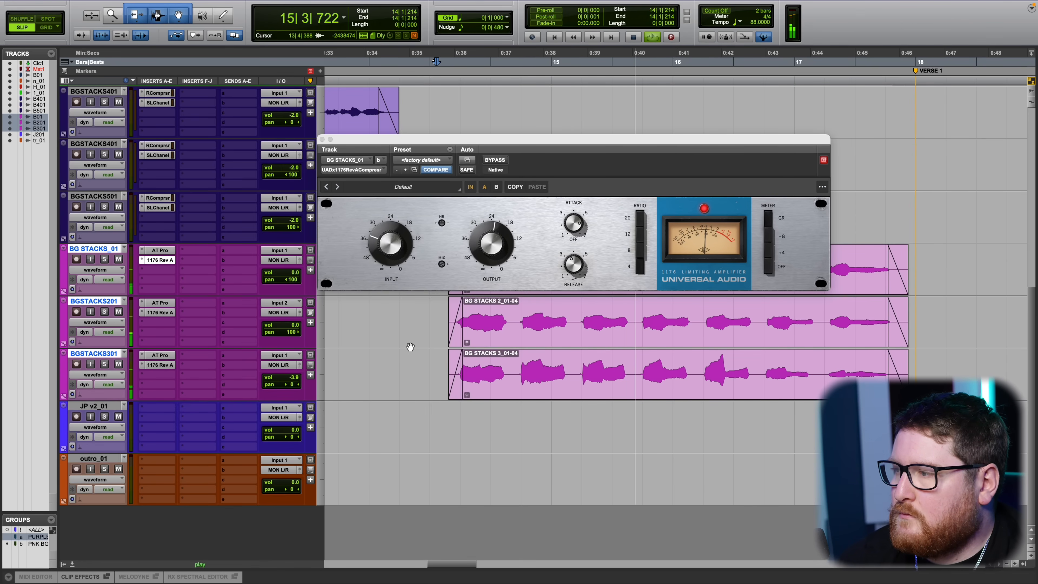
Close the 1176 and insert bx_console SSL 9000 J (mono) after it on the three selected pink BG stacks tracks during playback.
left_click(322, 140)
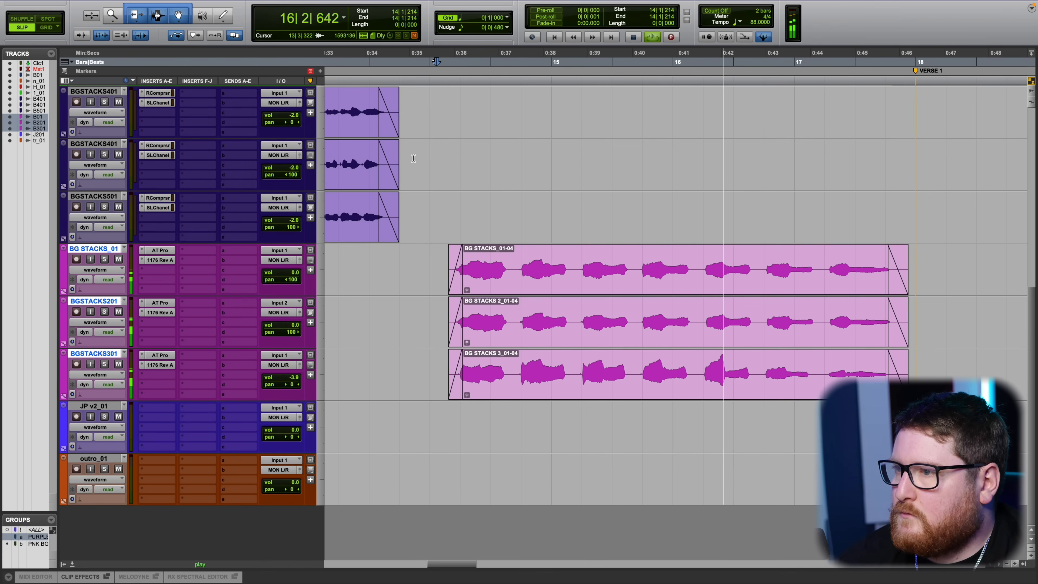
left_click(416, 56)
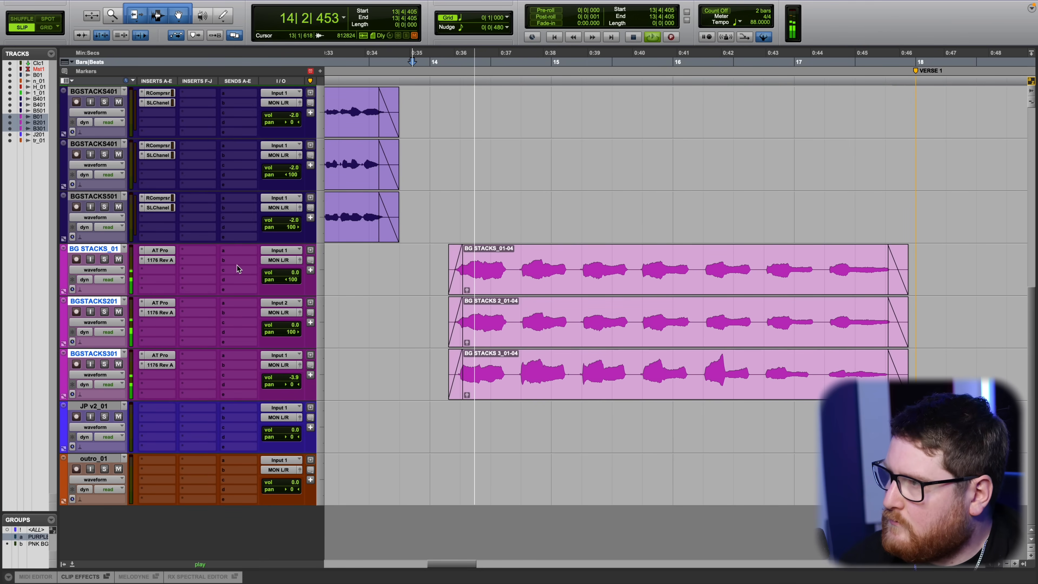
left_click(154, 269)
mouse_move(153, 272)
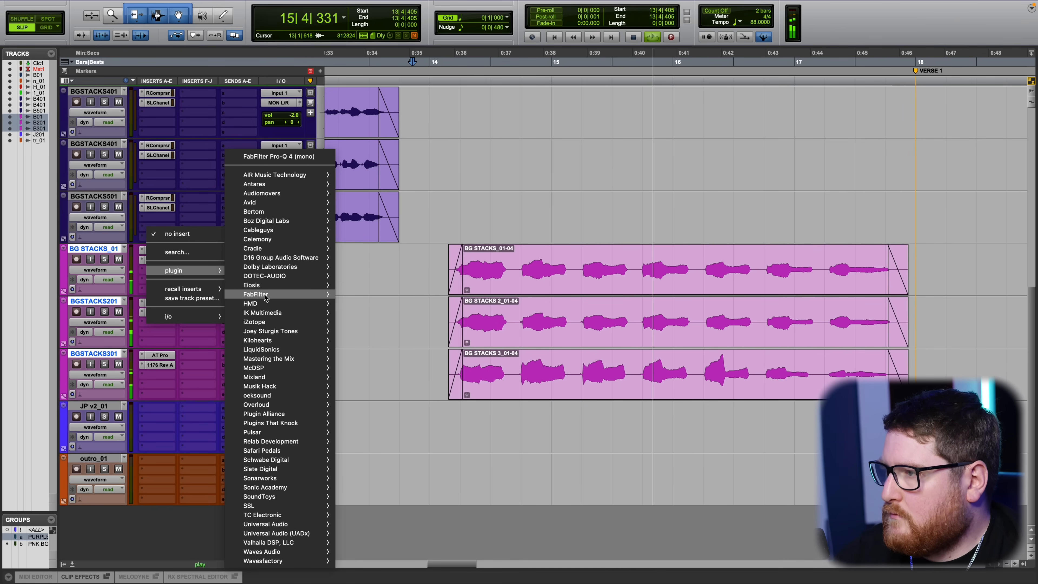
mouse_move(264, 295)
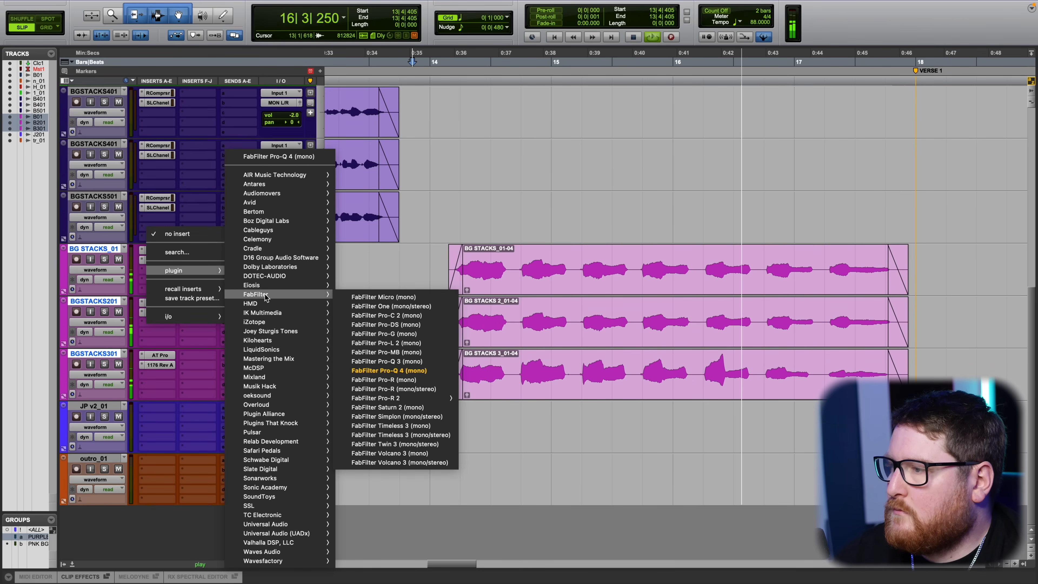
mouse_move(306, 480)
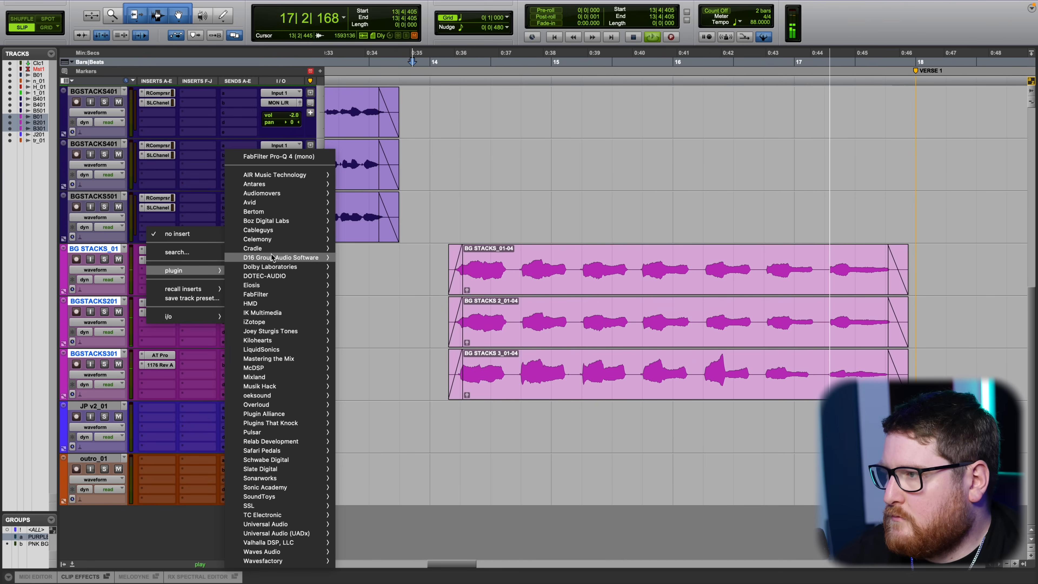
mouse_move(300, 534)
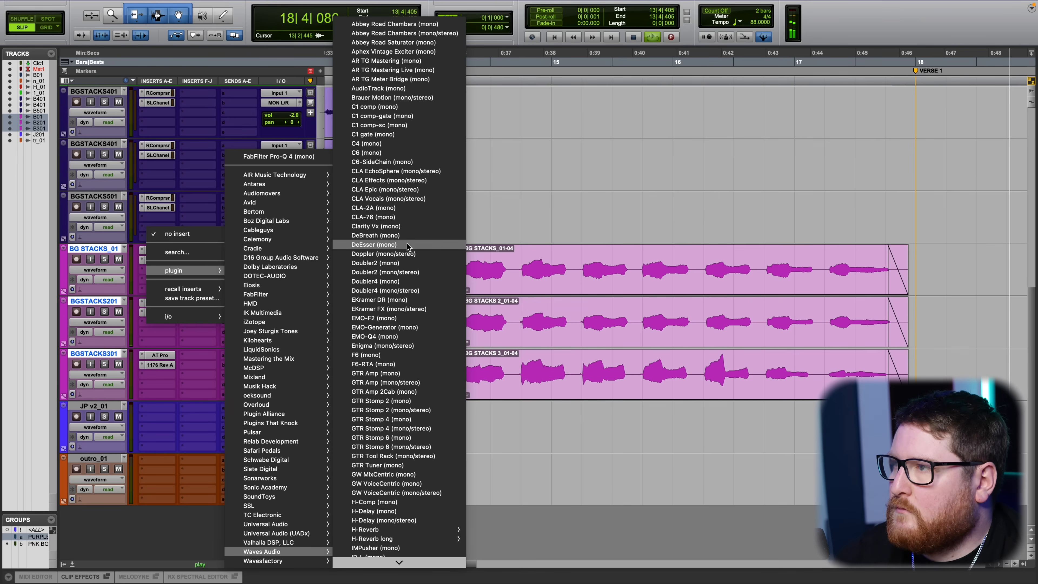
scroll(374, 276, "down", 5)
scroll(370, 327, "down", 2)
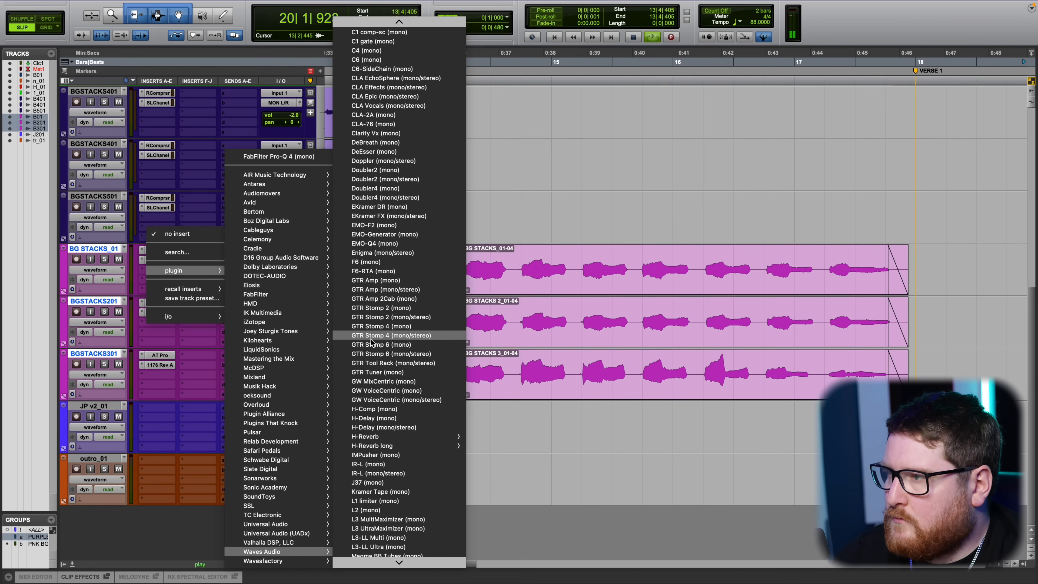
scroll(370, 336, "down", 2)
scroll(371, 341, "down", 2)
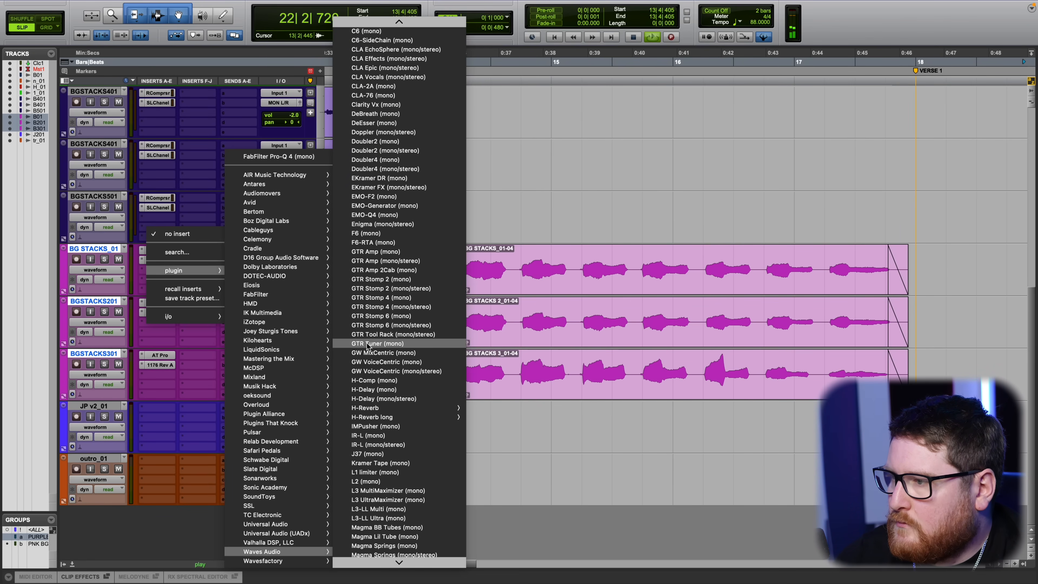
mouse_move(317, 414)
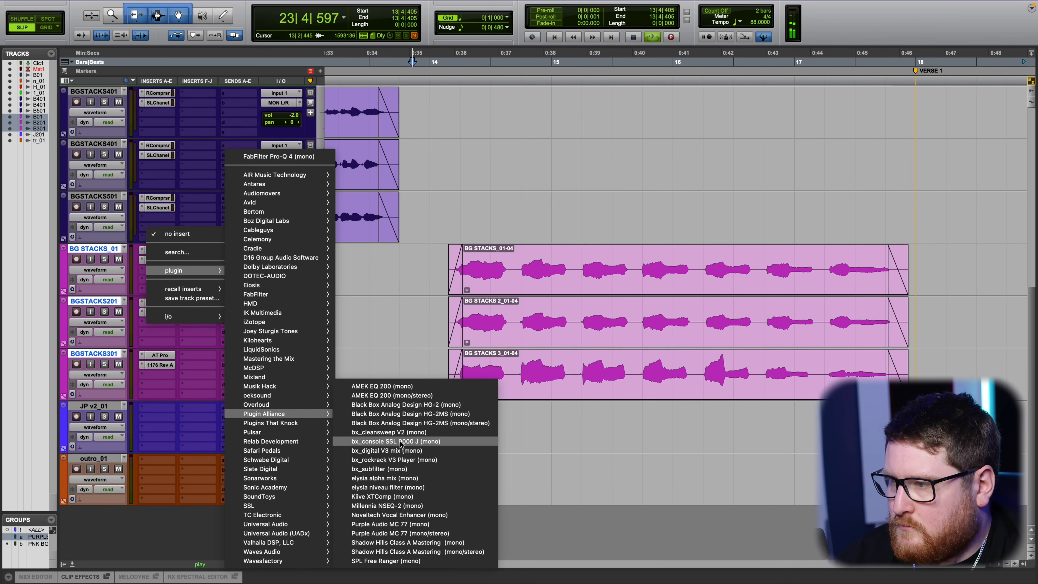
left_click(401, 442)
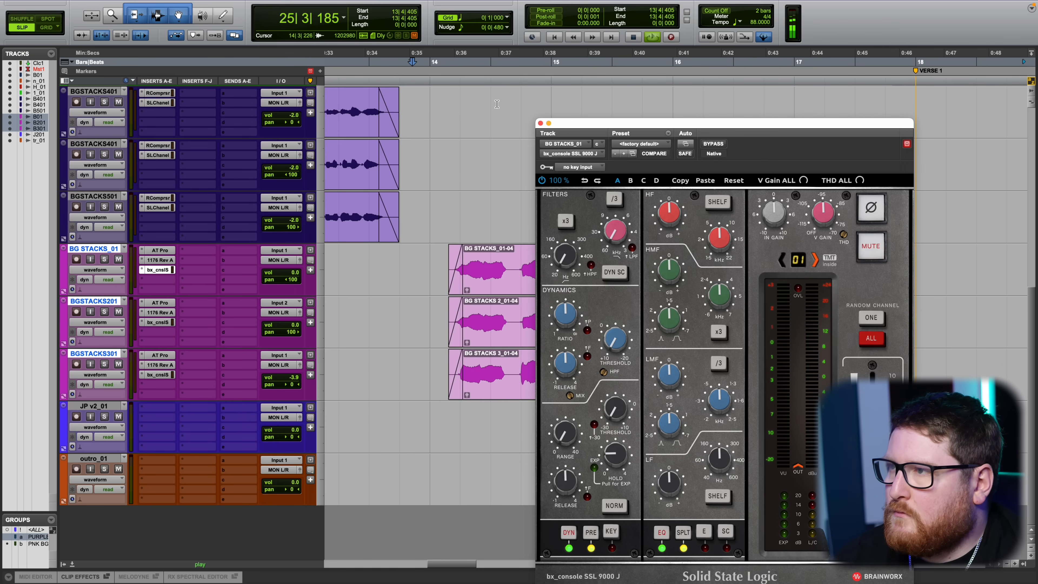
Restart playback at the start of the pink clips, move the SSL console window up and mute BGSTACKS301.
key("space")
left_click(444, 180)
left_click(451, 184)
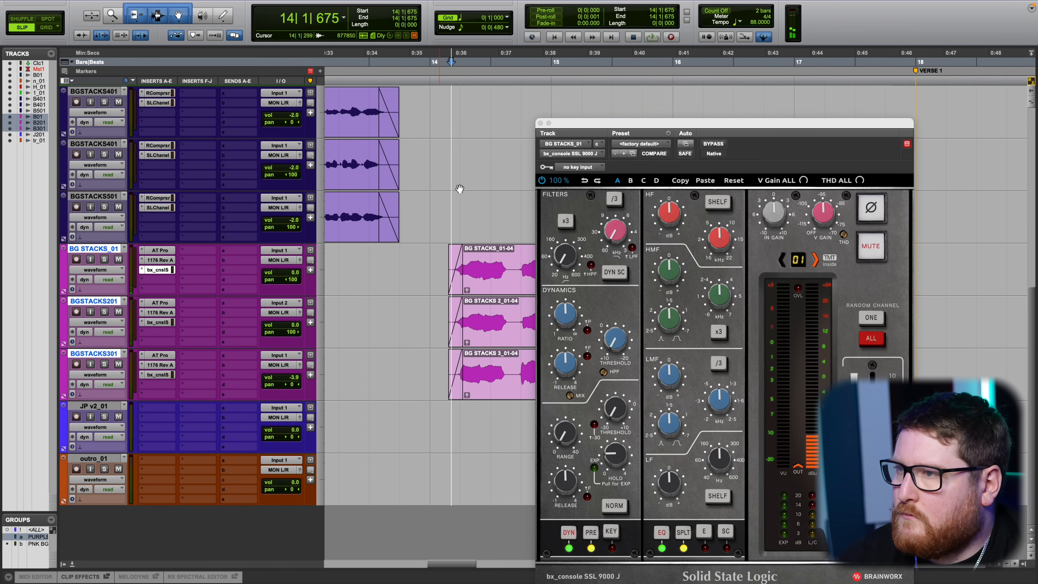
key("space")
left_click_drag(581, 130, 541, 76)
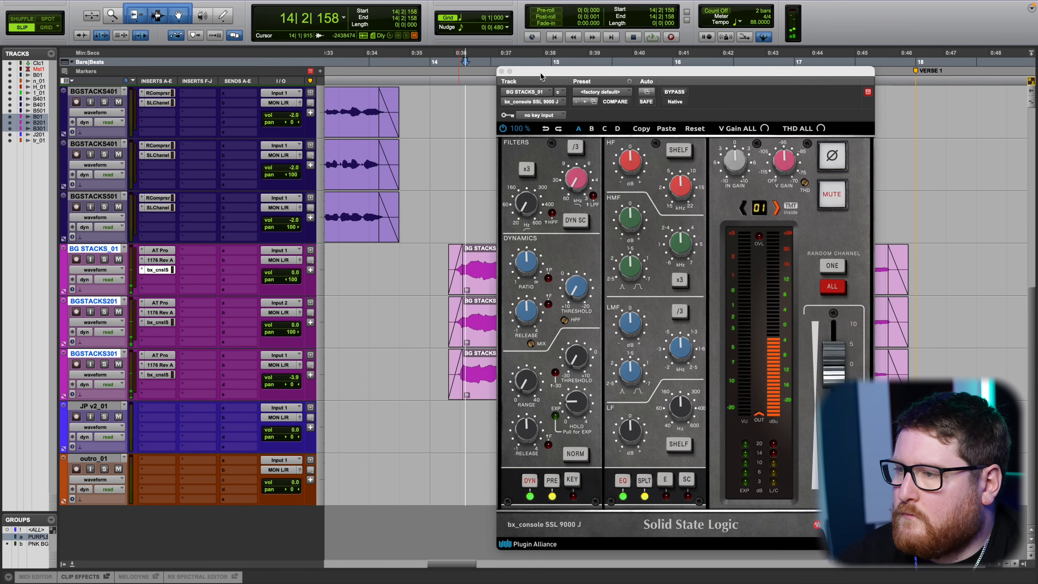
left_click(118, 364)
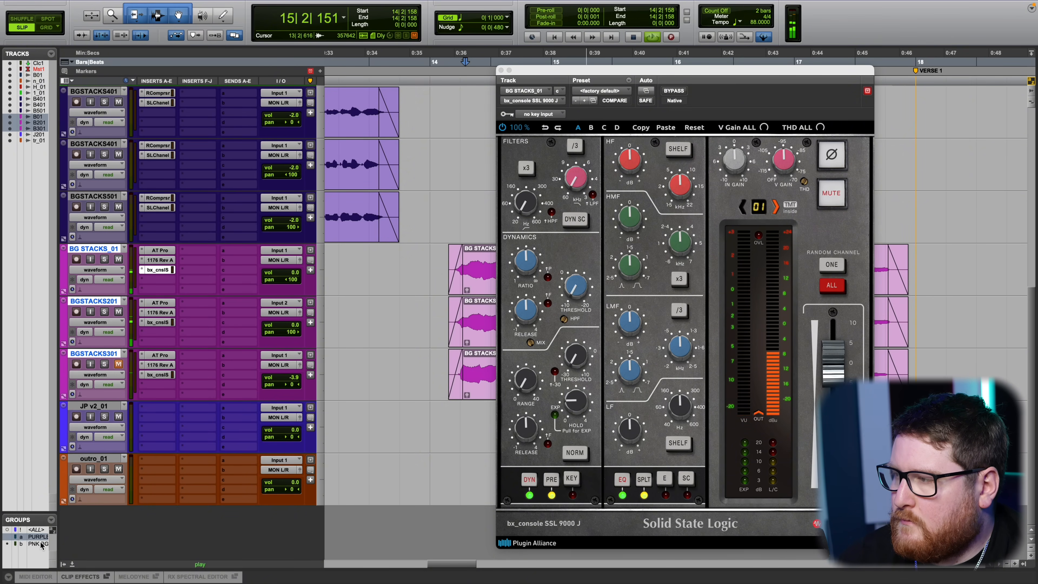
Copy the adjusted 1176 Rev A insert from BG STACKS_01 to BGSTACKS201 and BGSTACKS301.
left_click(160, 312)
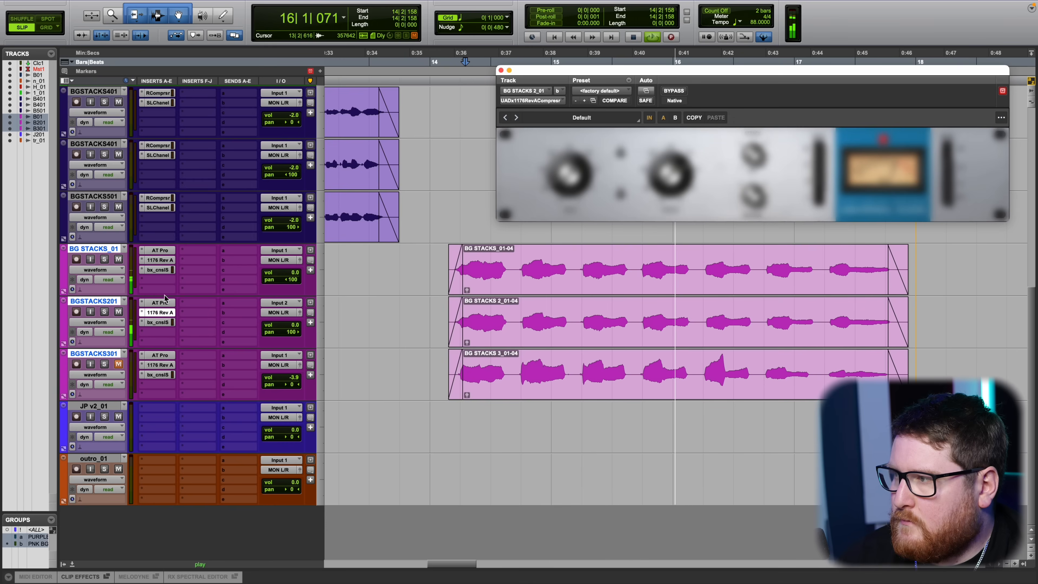
left_click(164, 270)
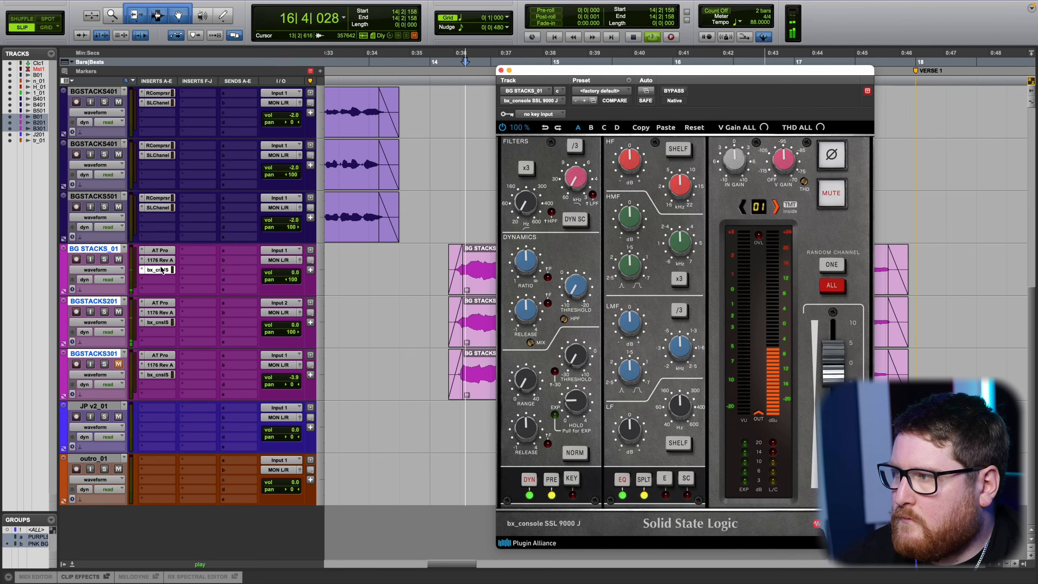
left_click(162, 260)
left_click(160, 312)
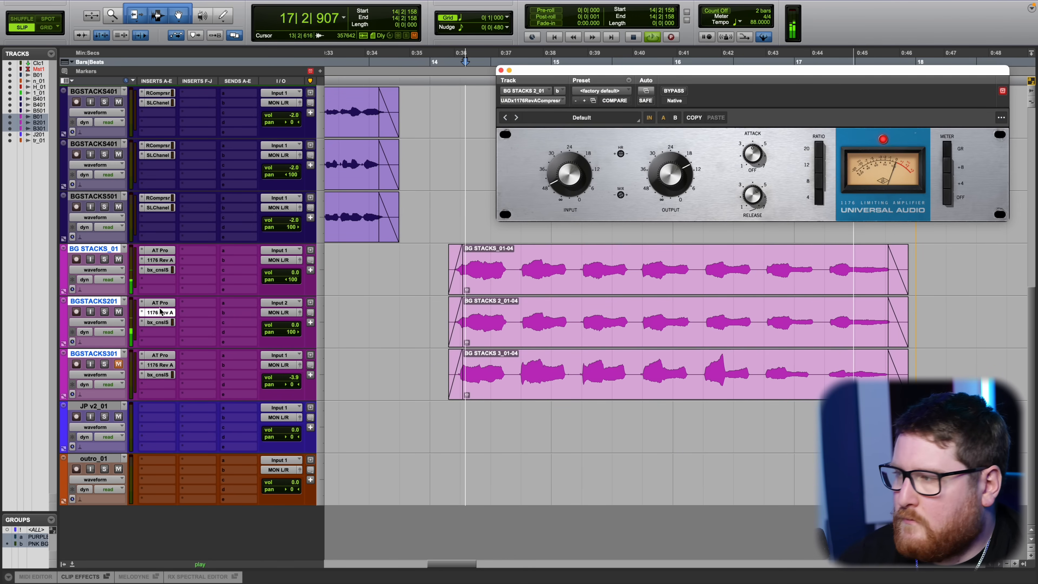
mouse_move(161, 313)
left_mouse_down()
mouse_move(146, 314)
mouse_move(148, 367)
mouse_move(170, 313)
left_mouse_up()
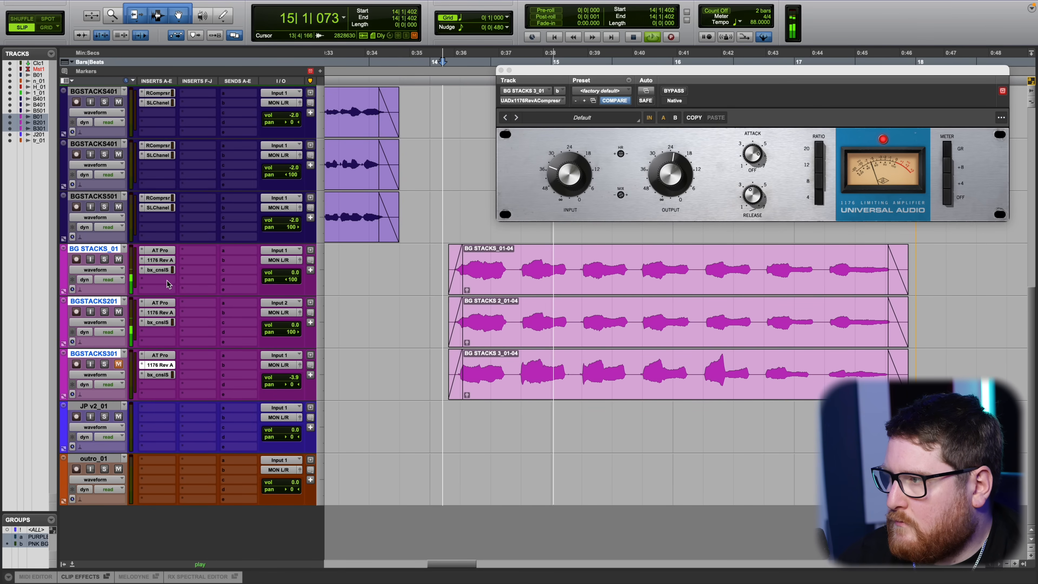
Open BG STACKS_01's SSL console, play the selected pink clips and engage its high-pass filter.
left_click(161, 270)
left_click_drag(608, 75, 520, 65)
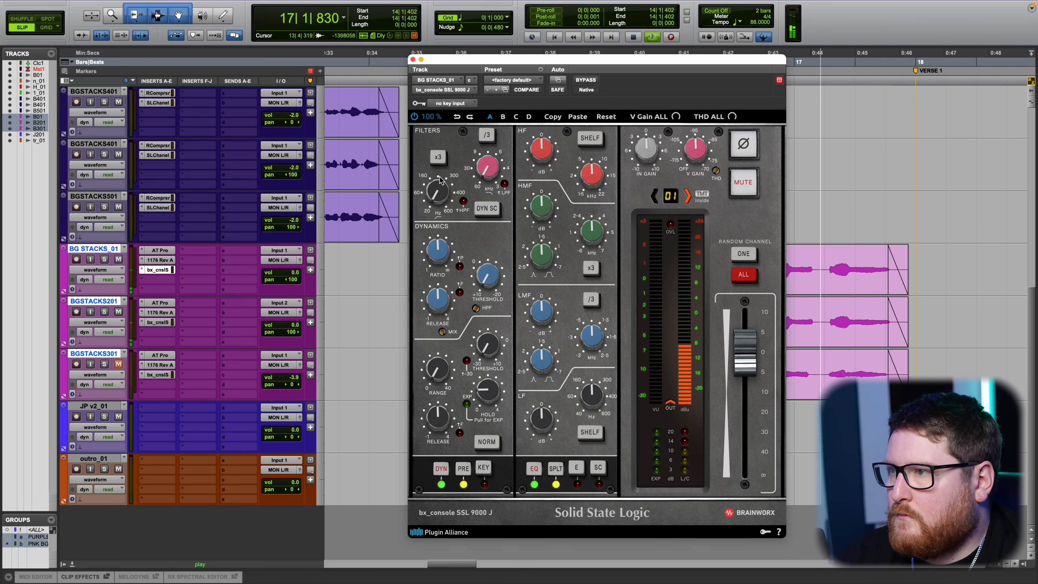
left_click_drag(440, 191, 441, 188)
key("space")
key("space")
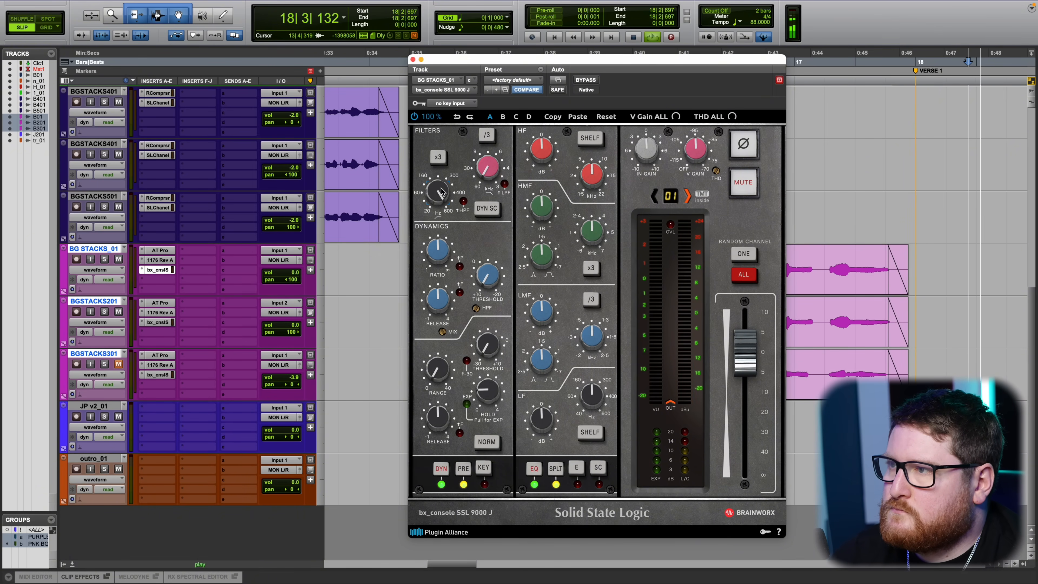
left_click(827, 275)
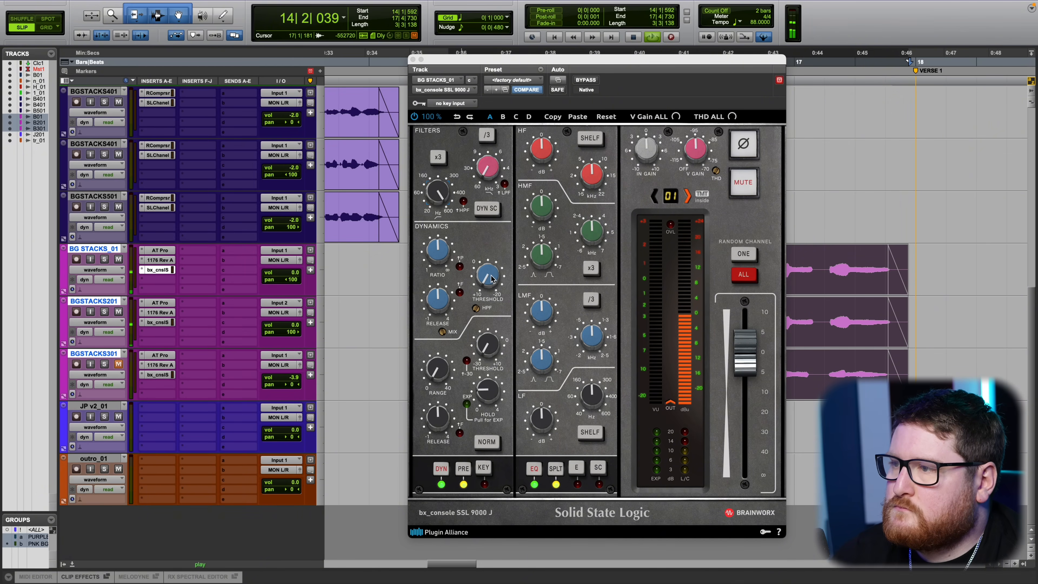
left_click_drag(448, 191, 461, 168)
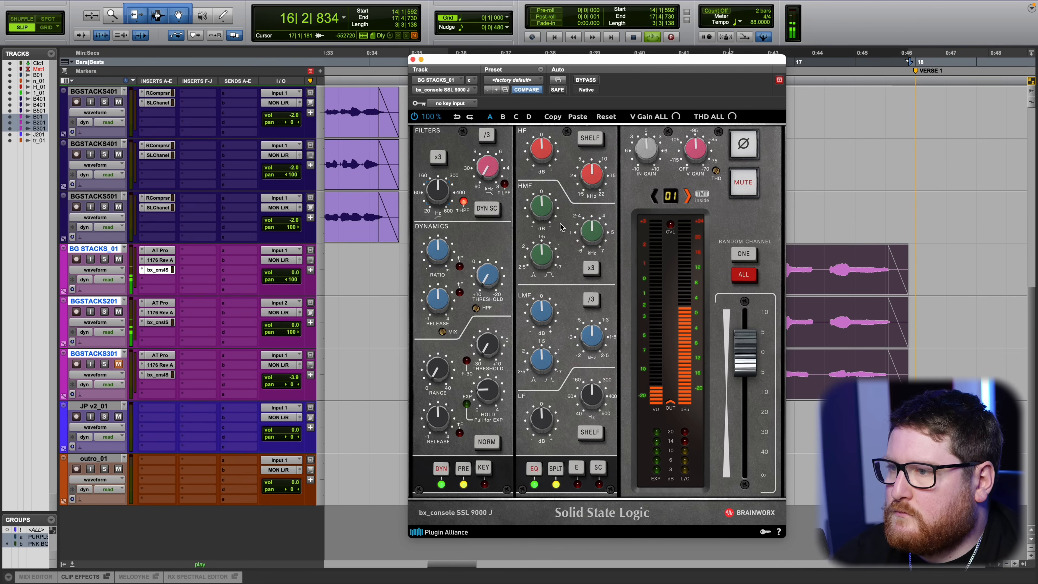
Shape BG STACKS_01's console EQ by lightly cutting LMF at a lower frequency, cutting LF and boosting HF 2.2 dB, and close it.
left_click_drag(548, 355, 588, 357)
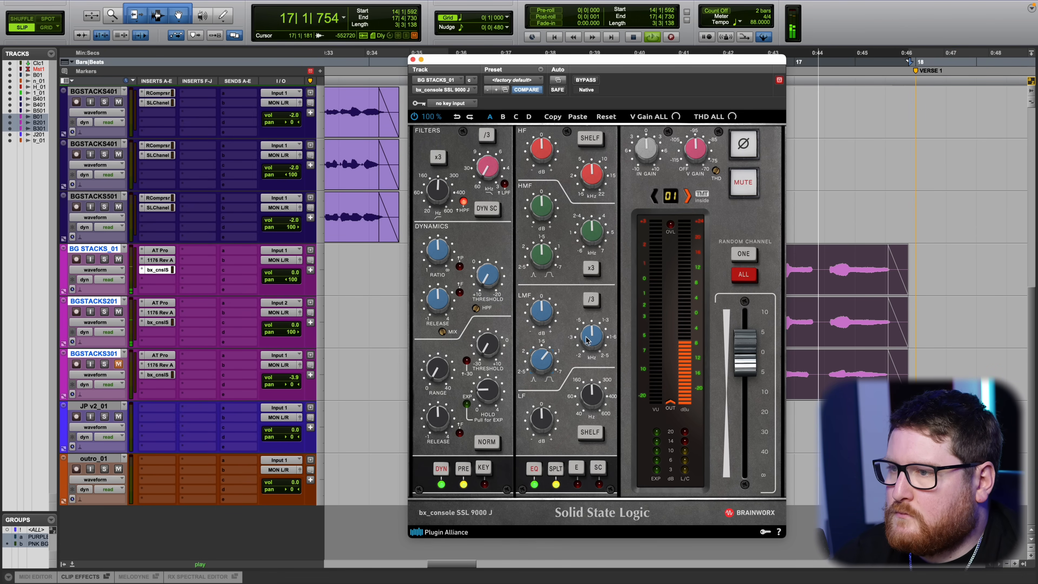
left_click_drag(544, 317, 546, 279)
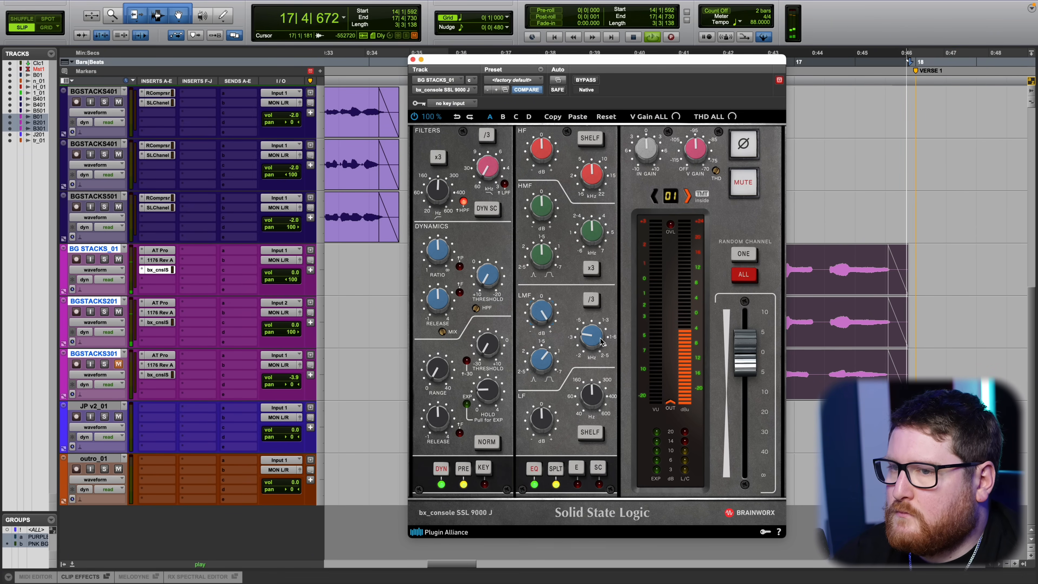
left_click_drag(541, 314, 529, 362)
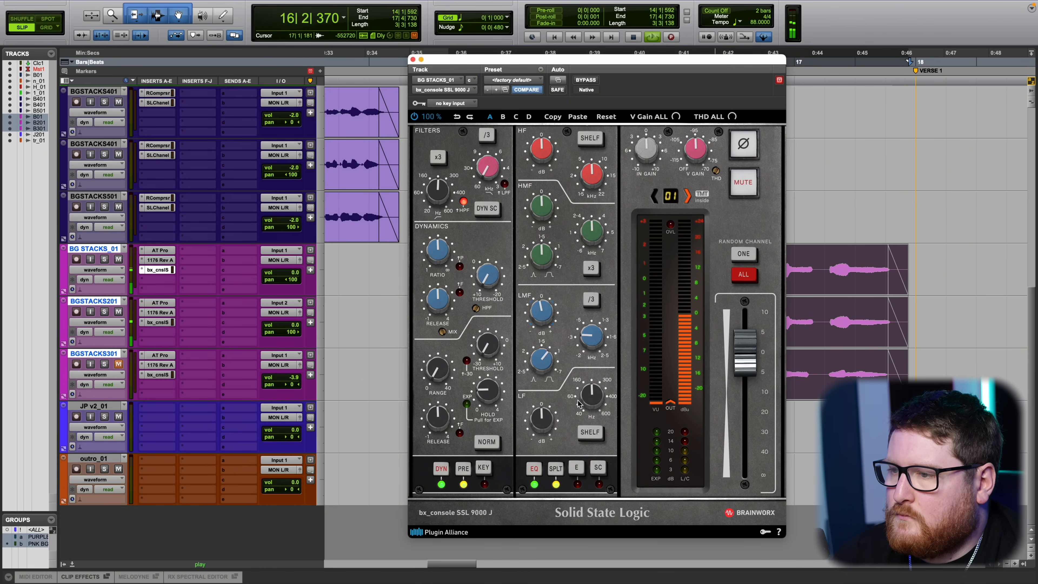
mouse_move(576, 406)
left_mouse_down()
mouse_move(572, 429)
mouse_move(580, 346)
mouse_move(587, 398)
left_mouse_up()
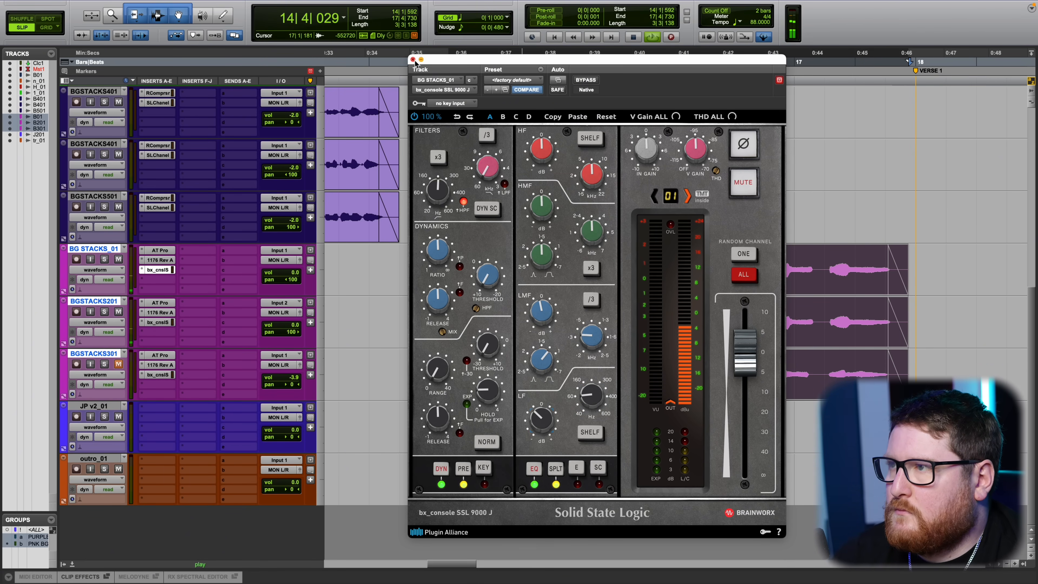
left_click_drag(593, 175, 550, 153)
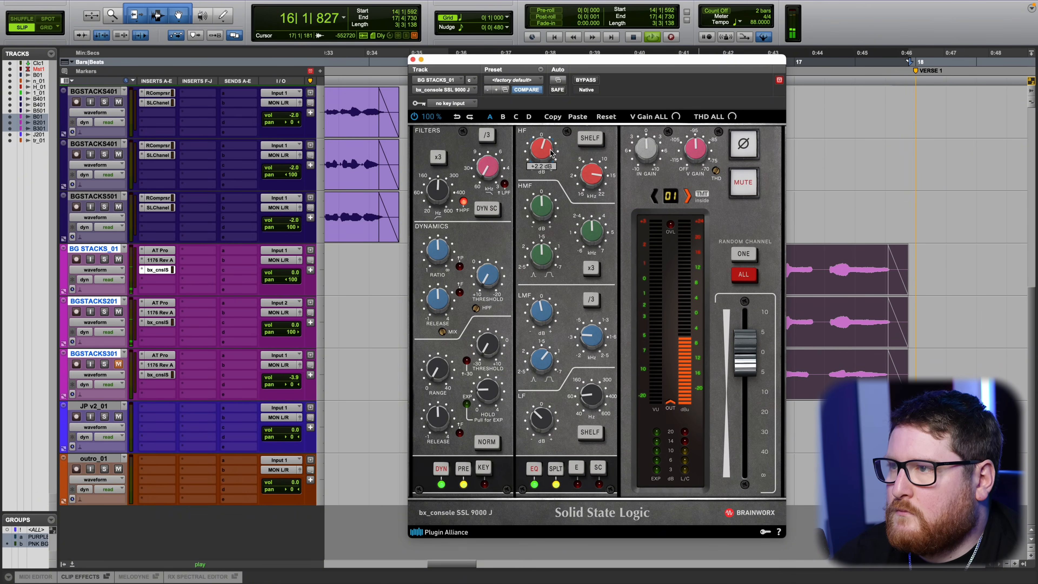
left_click(412, 60)
Unmute BGSTACKS301, play the three pink stacks from bar 13 in a wider timeline view, and stop playback.
key("super+bracketleft")
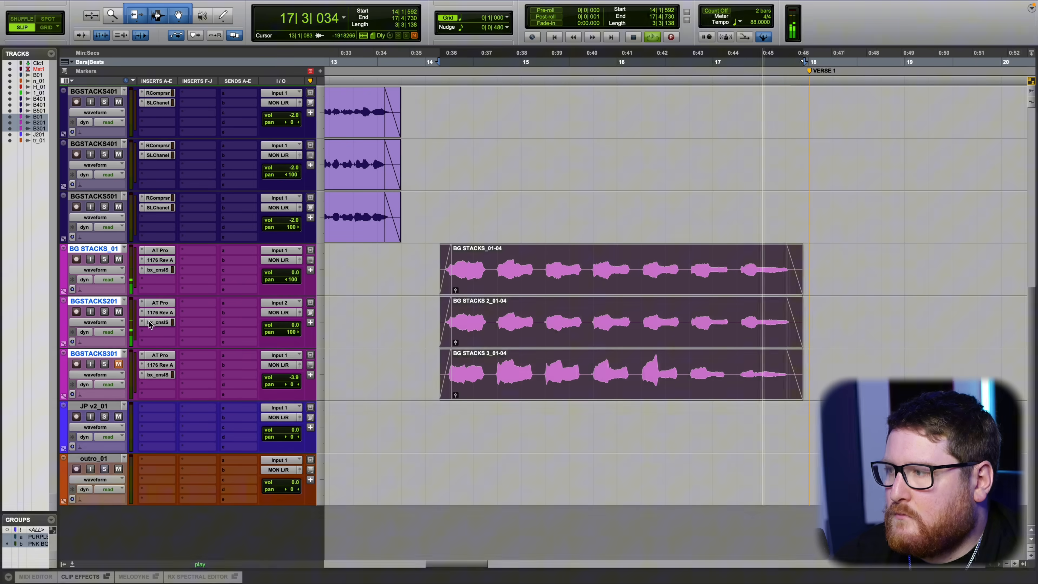
left_click(118, 364)
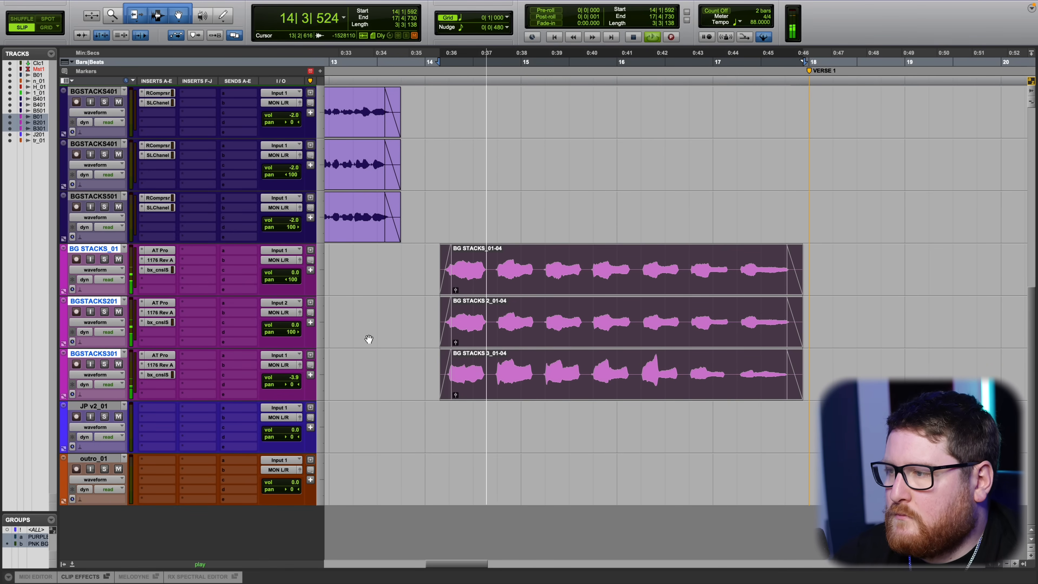
left_click(348, 326)
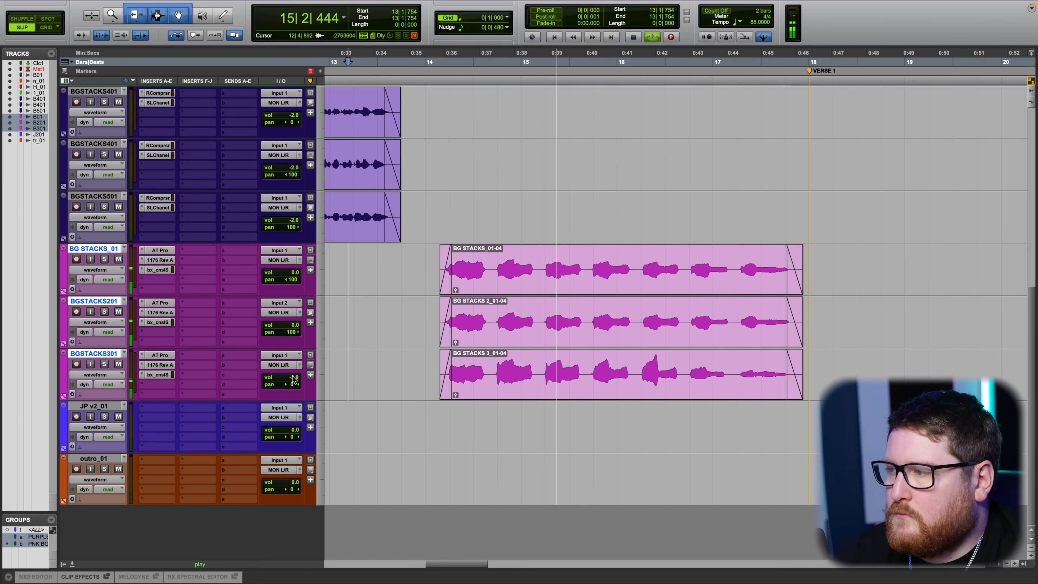
key("n")
left_click(384, 307)
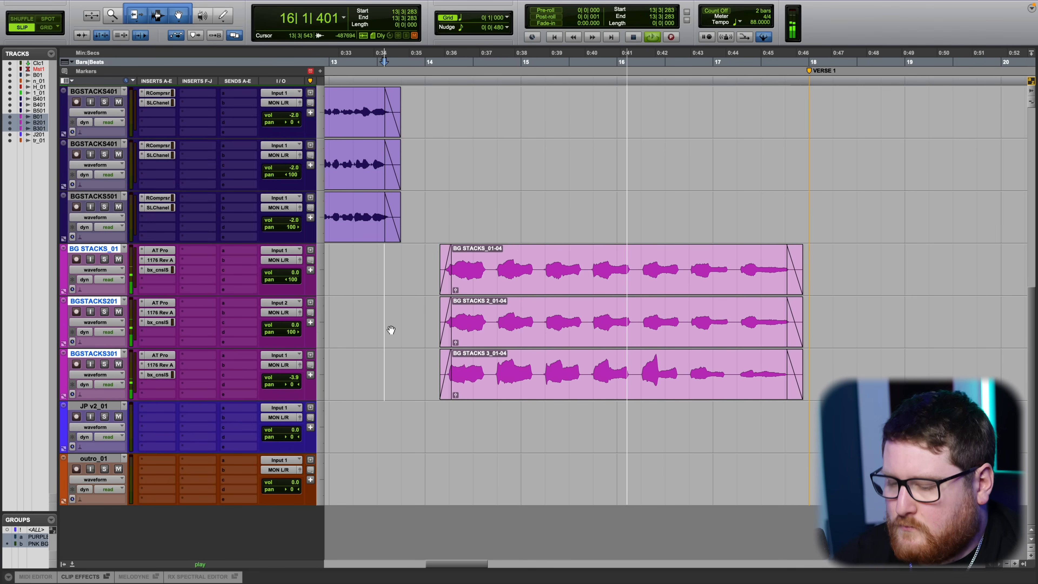
key("space")
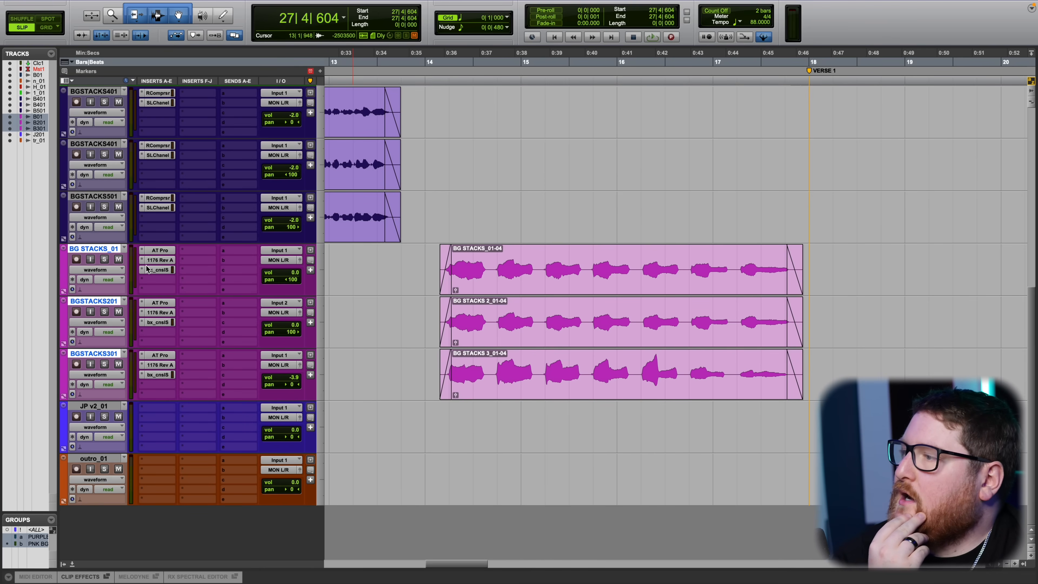
Check the Auto-Tune Pro settings on BG STACKS_01, BGSTACKS201 and BGSTACKS301, toggling one keyboard note on BG STACKS_01 off and on.
left_click(161, 251)
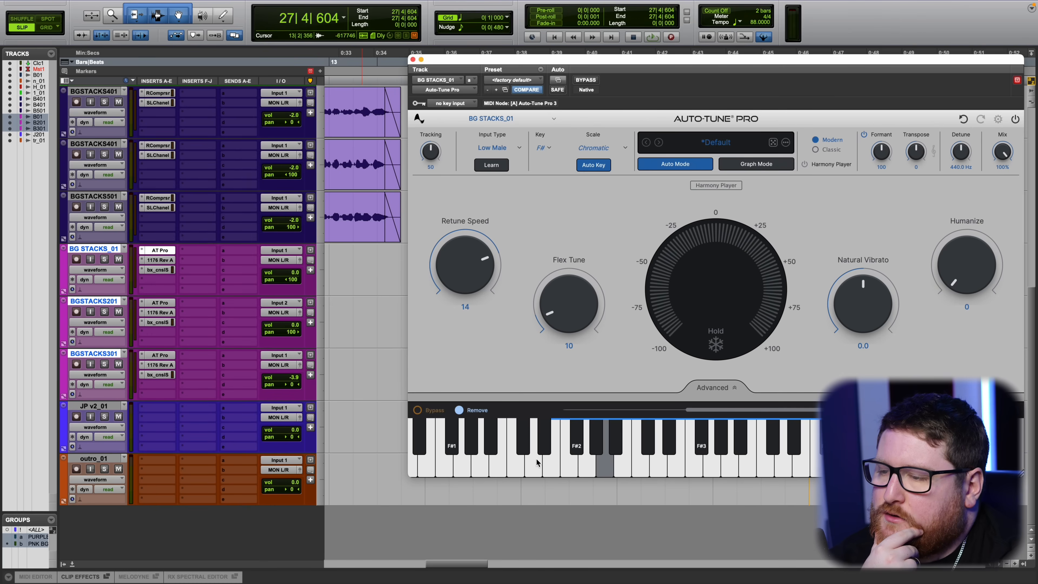
left_click(608, 469)
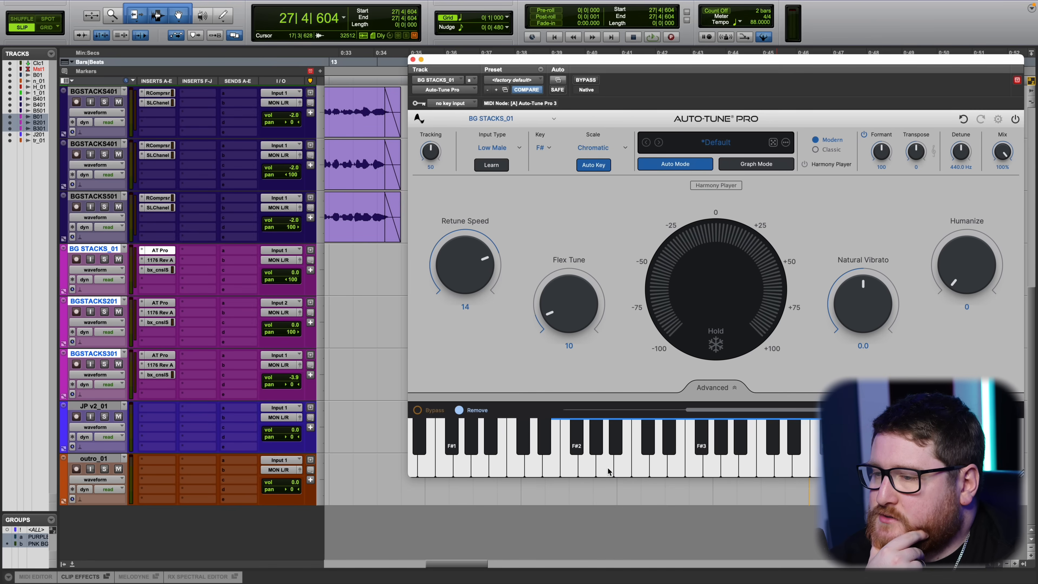
left_click(608, 469)
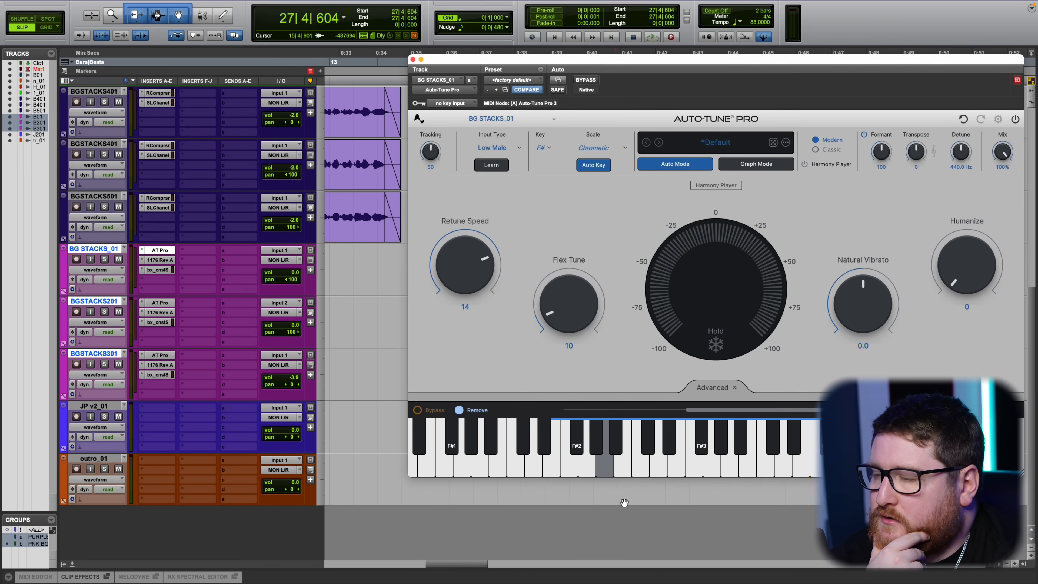
left_click(160, 306)
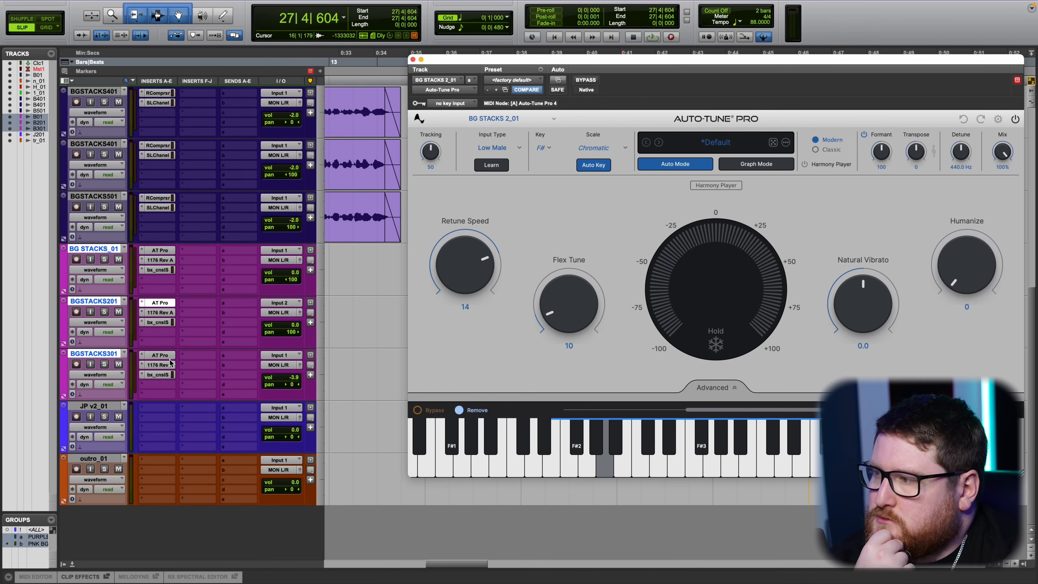
left_click(159, 356)
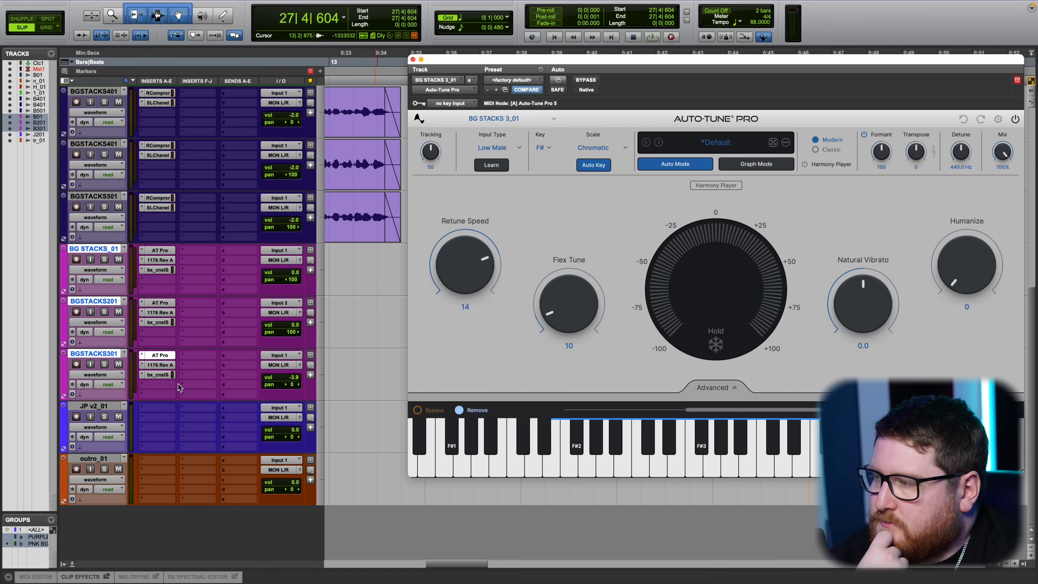
Review BG STACKS_01's 1176 Rev A compressor and bx_console SSL 9000 J settings.
left_click(159, 260)
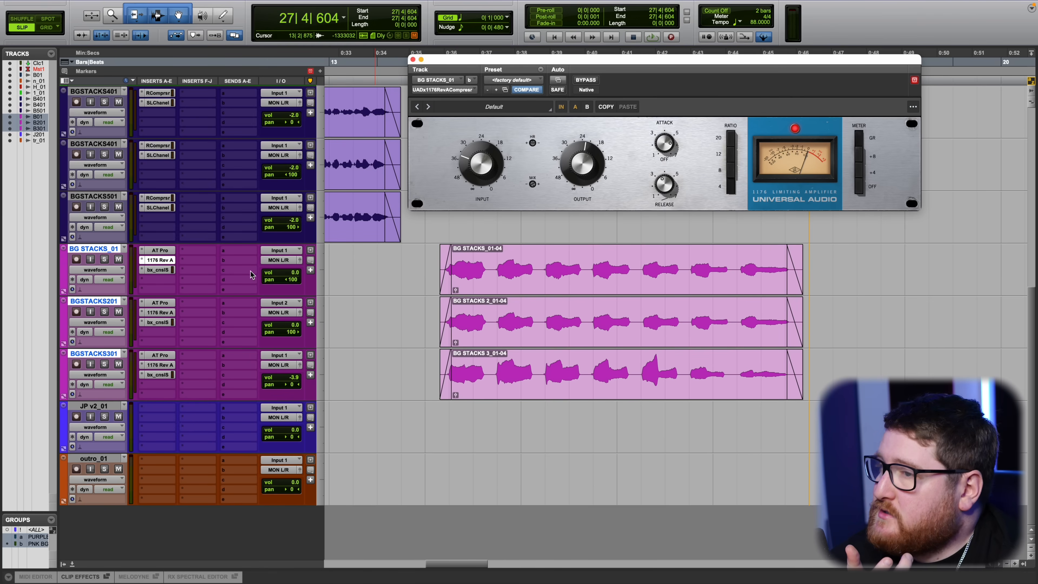
left_click_drag(580, 65, 557, 117)
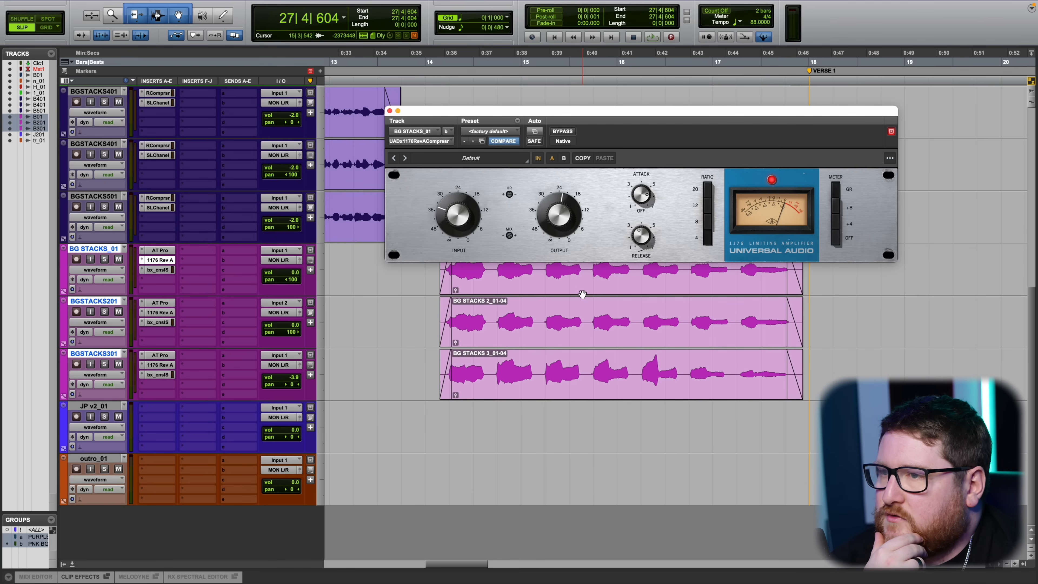
left_click(159, 270)
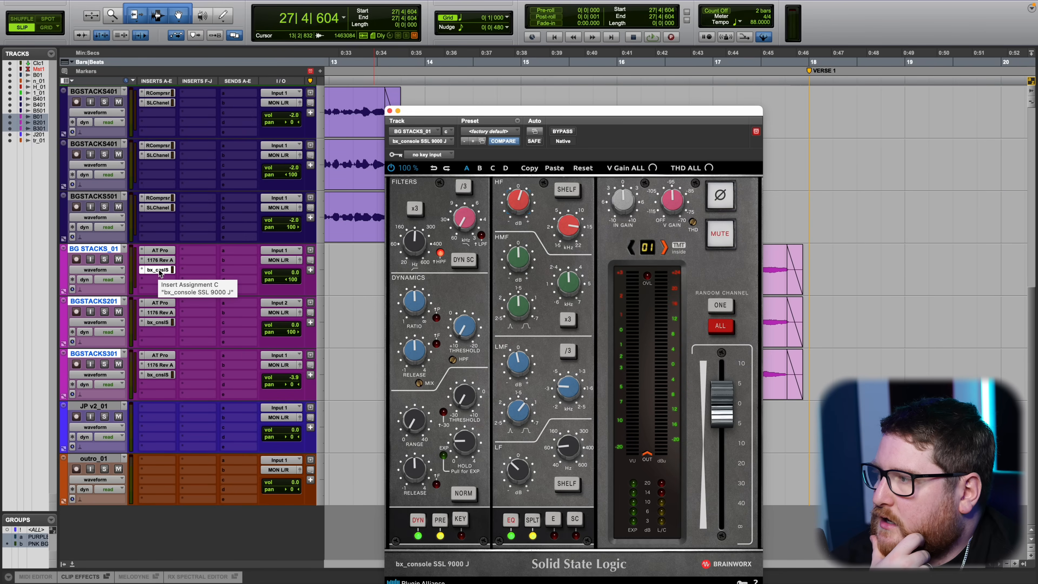
left_click_drag(458, 118, 452, 99)
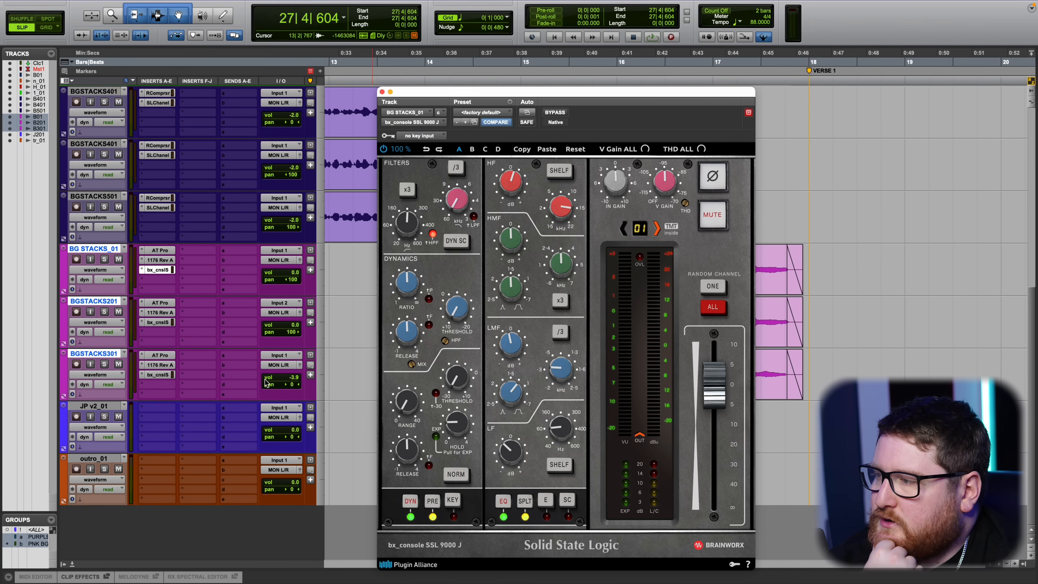
Insert AVOX DUO (mono/stereo) after the console on BGSTACKS301, set its vocal range to Baritone/Bass and close it.
left_click(160, 386)
left_click(176, 366)
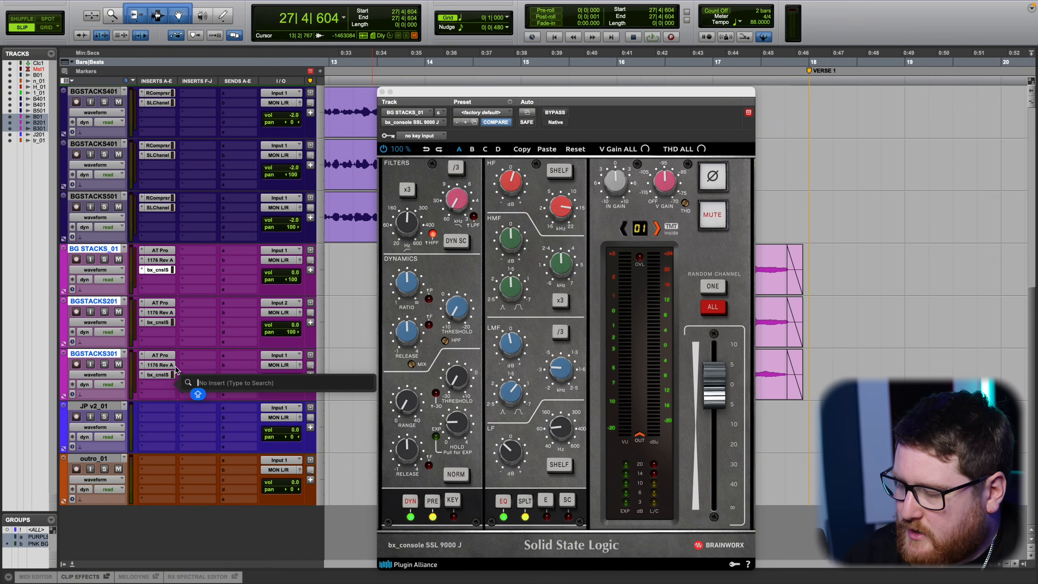
type("DUO")
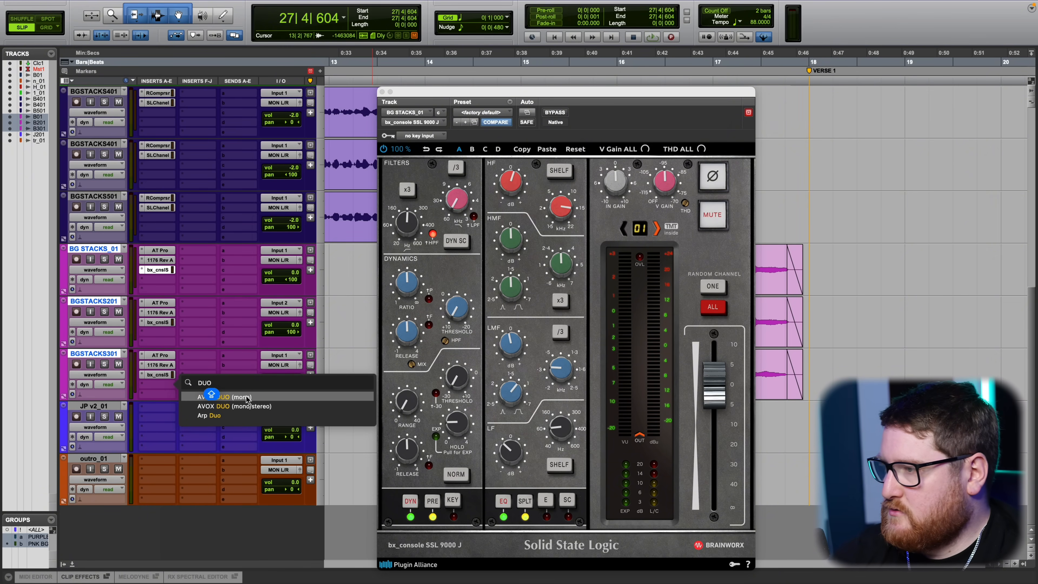
left_click(246, 407)
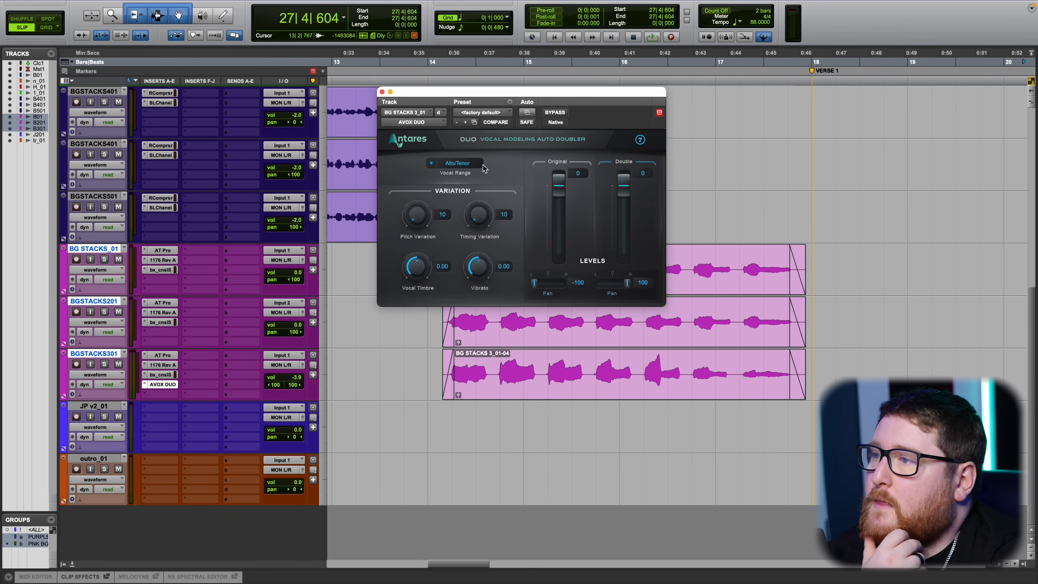
left_click(458, 163)
left_click(463, 194)
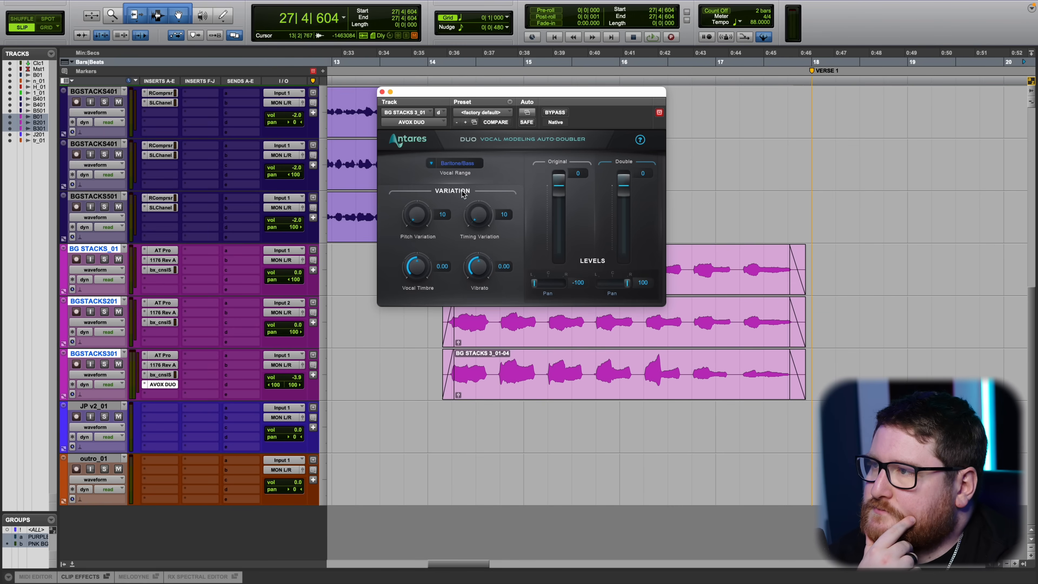
left_click(382, 92)
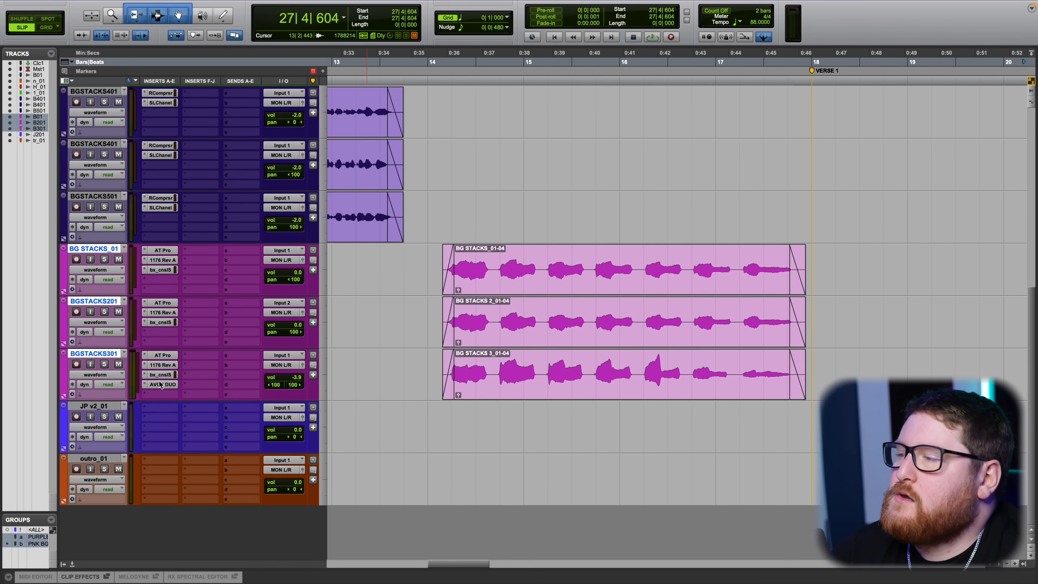
Lower only BGSTACKS301's volume to -6.5 dB, independently of the PNK BG group.
left_click(605, 395)
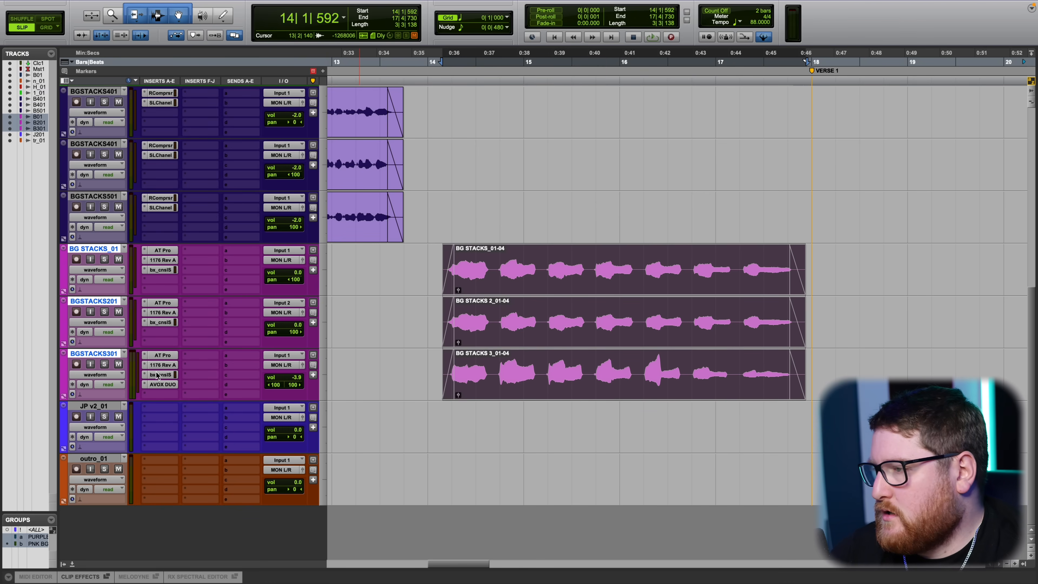
left_click(336, 381)
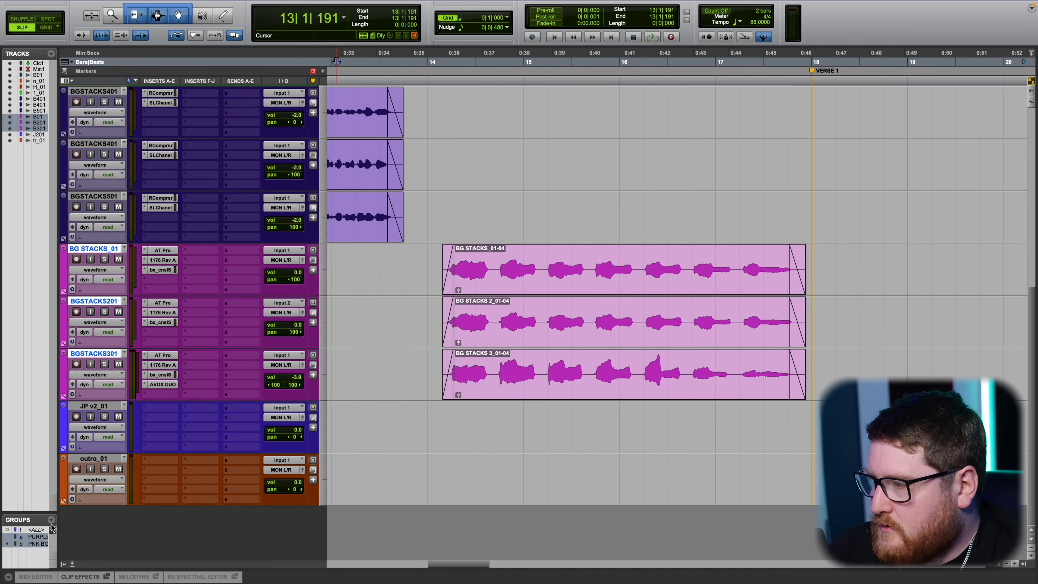
left_click_drag(299, 379, 368, 395)
left_click(25, 544)
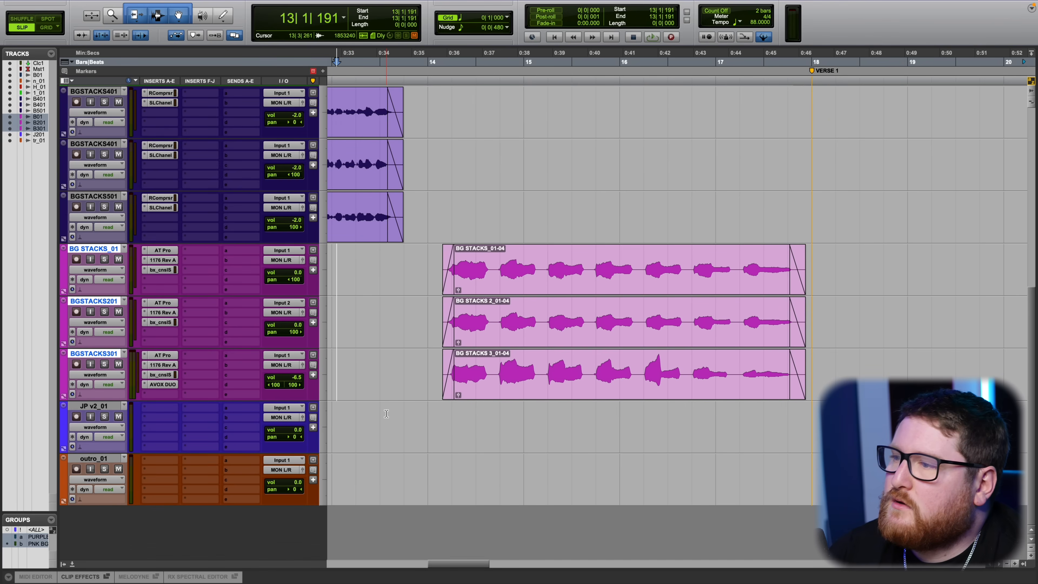
Switch the edit mode from Slip to Grid.
scroll(385, 415, "up", 2)
scroll(385, 415, "down", 5)
scroll(502, 424, "up", 4)
scroll(511, 398, "down", 3)
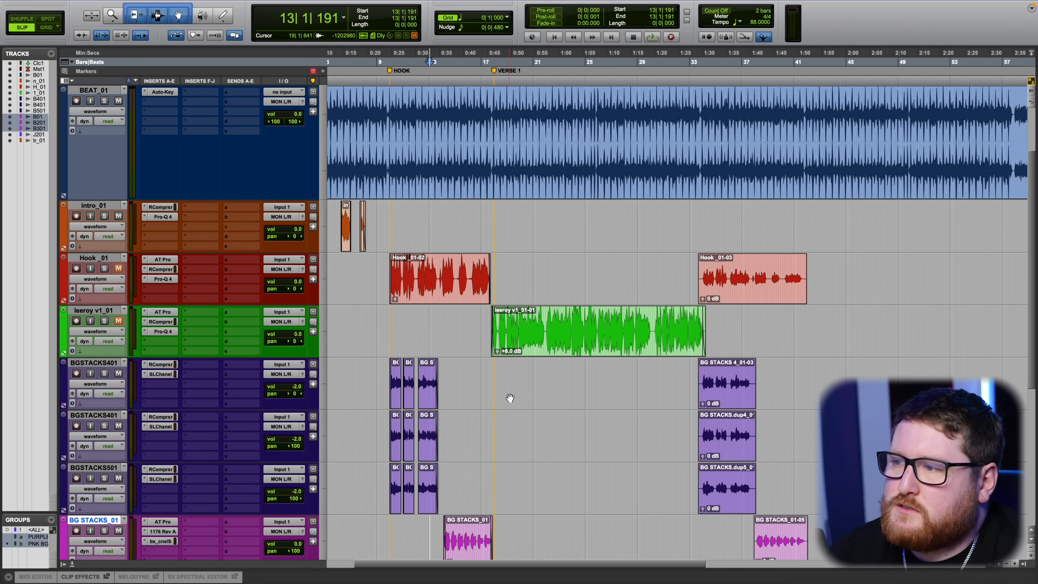
scroll(510, 397, "down", 4)
scroll(506, 397, "right", 5)
scroll(506, 397, "left", 7)
scroll(506, 397, "down", 1)
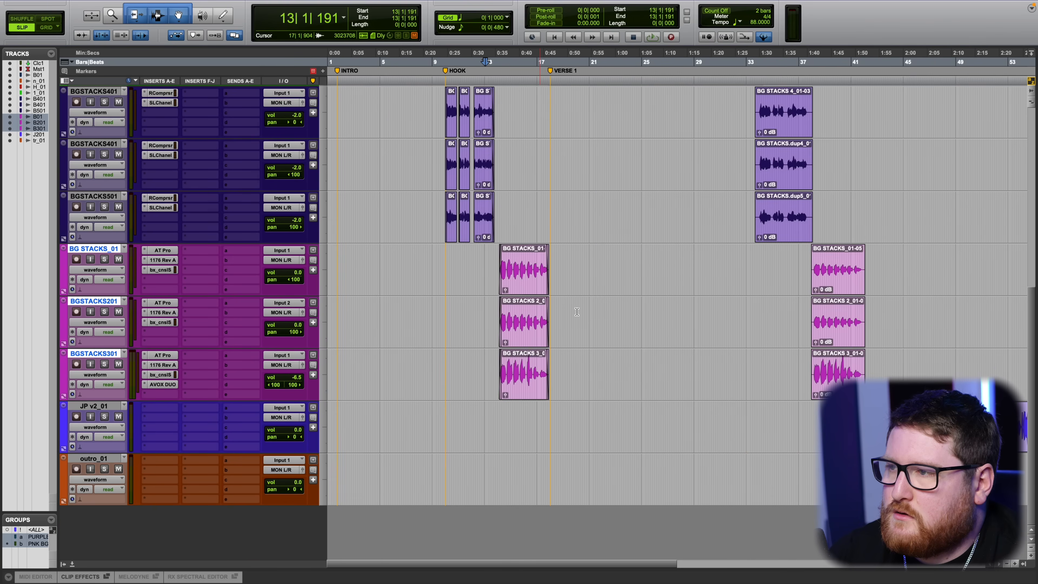
left_click(615, 319)
scroll(522, 269, "up", 3)
scroll(521, 268, "up", 2)
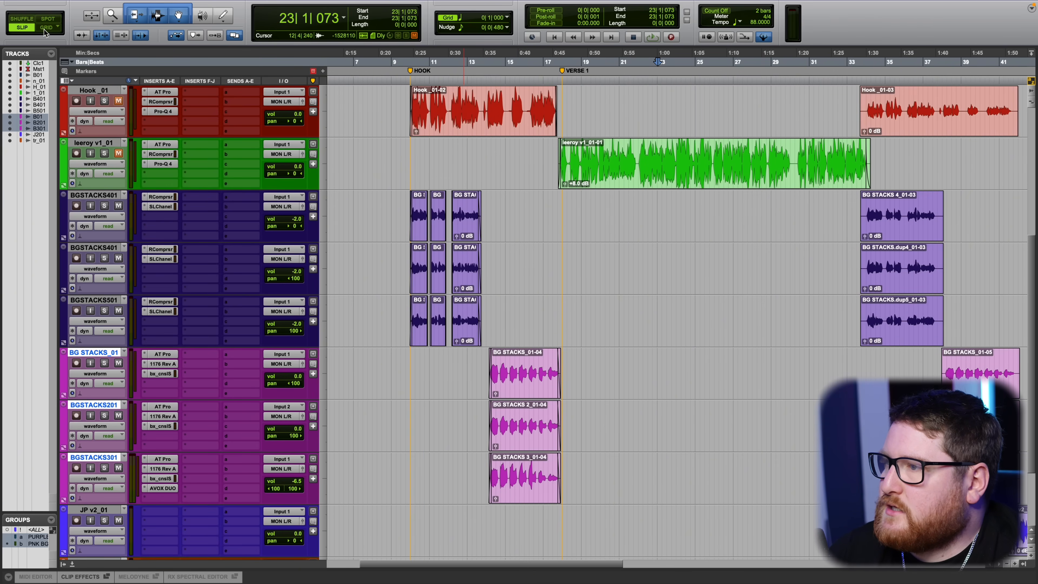
key("F4")
left_click(547, 265)
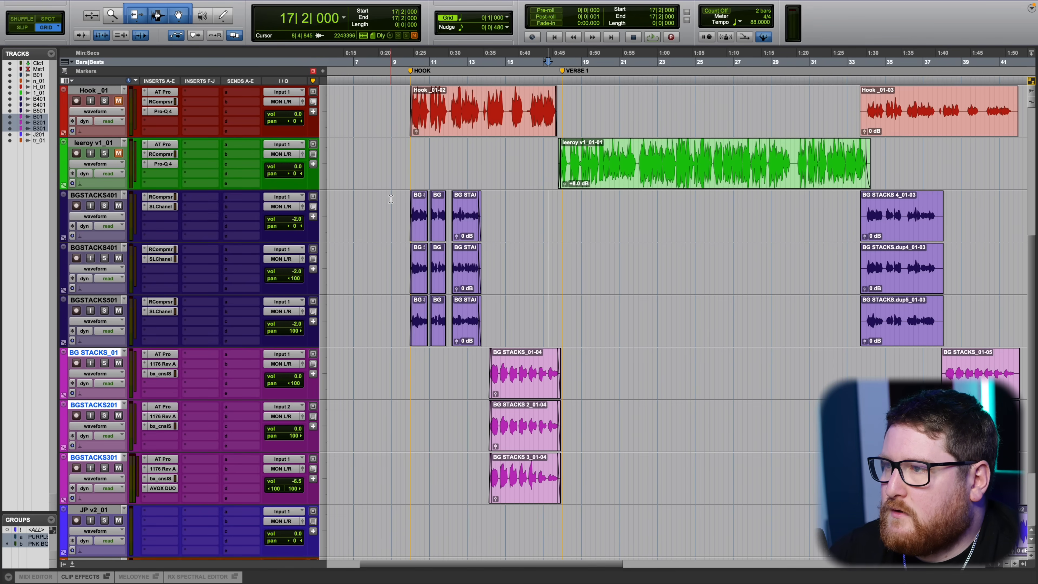
Group the first hook's purple stack clips from bar 9 to 15 and copy the clip group to bar 33.
left_click_drag(391, 199, 505, 330)
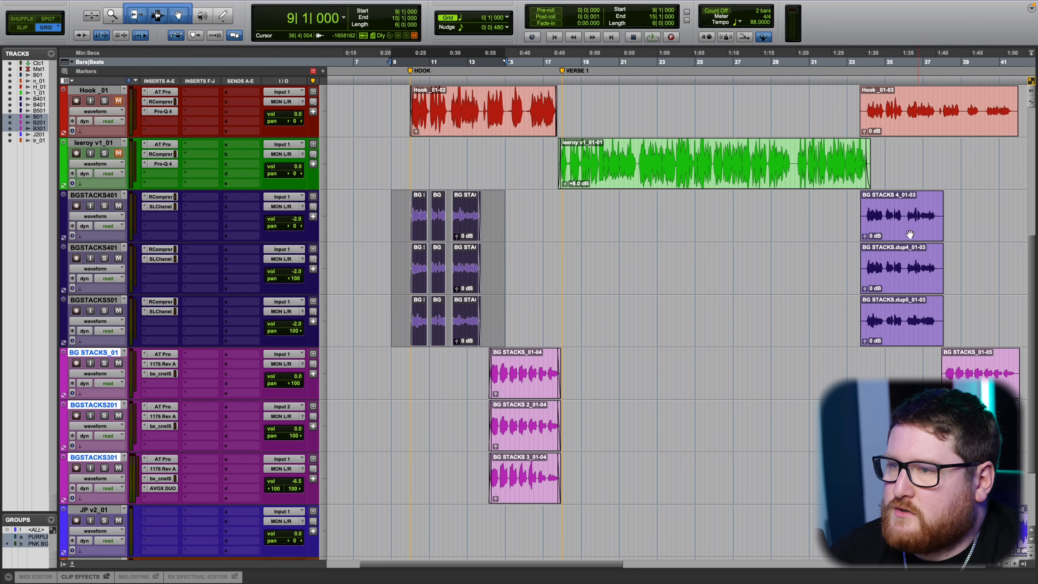
right_click(438, 216)
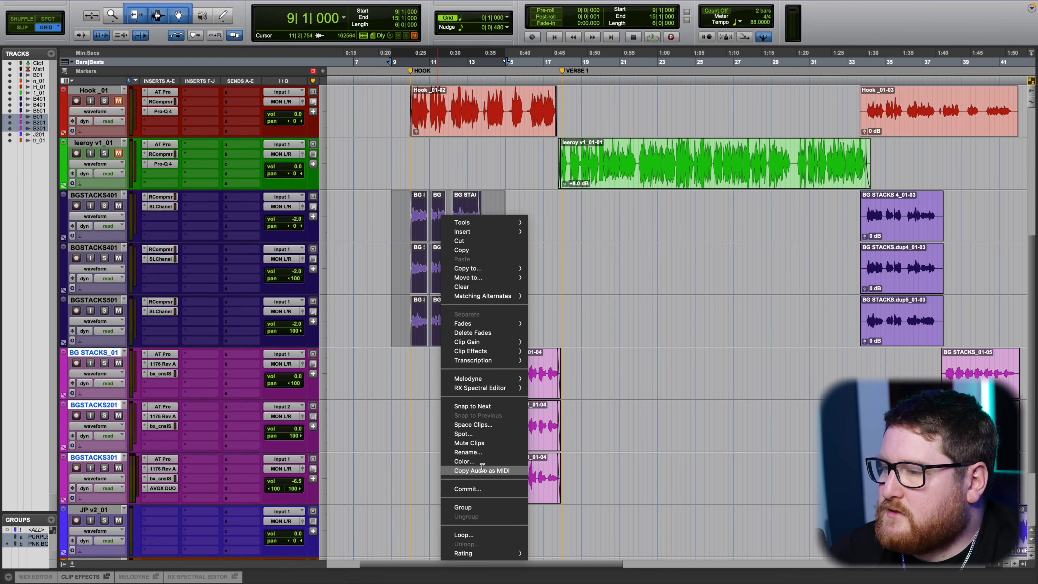
left_click(474, 507)
left_click(655, 330)
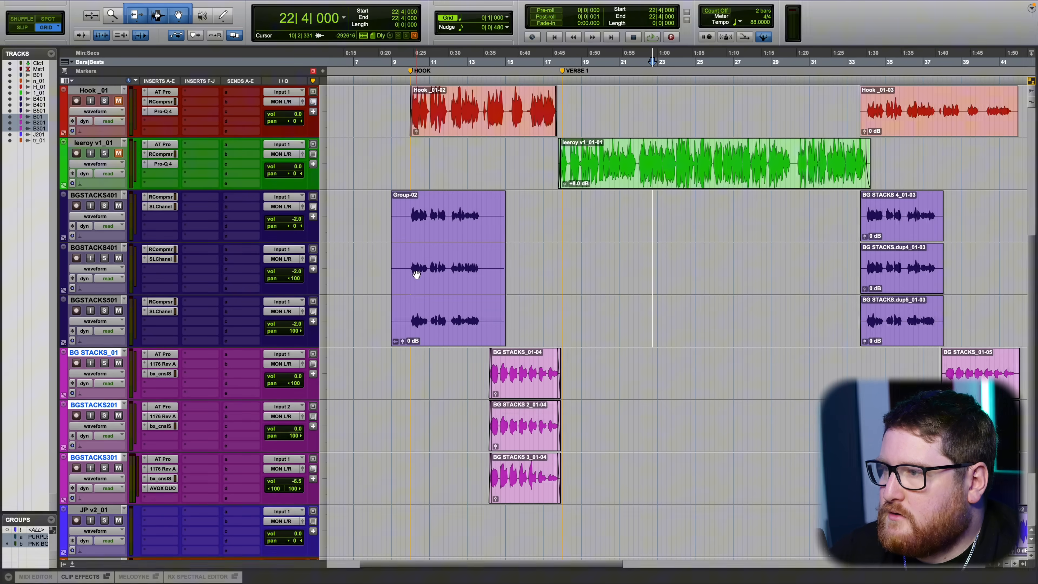
left_click(430, 289)
left_click_drag(426, 286, 879, 260)
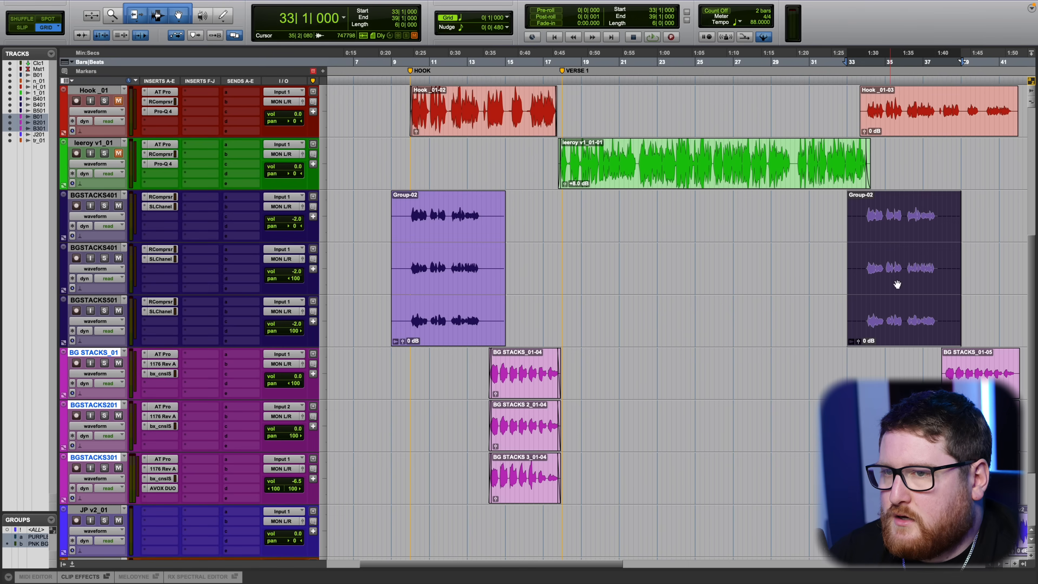
Group the first hook's pink stack clips from bar 13 to 19 and copy the clip group to bar 37.
scroll(770, 356, "down", 2)
left_click_drag(469, 290, 579, 336)
right_click(518, 327)
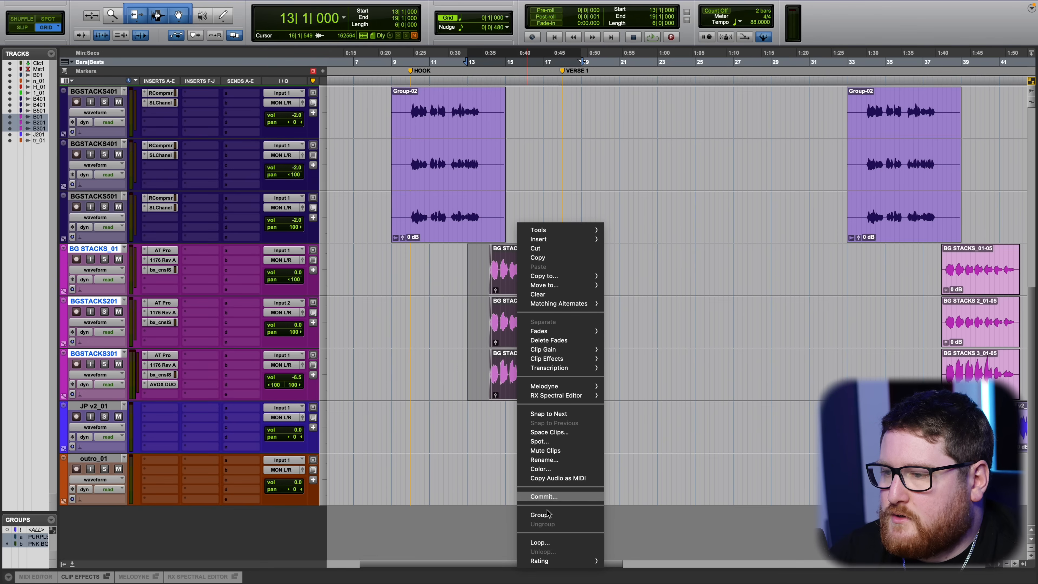
left_click(539, 514)
left_click(609, 375)
left_click_drag(508, 380, 963, 360)
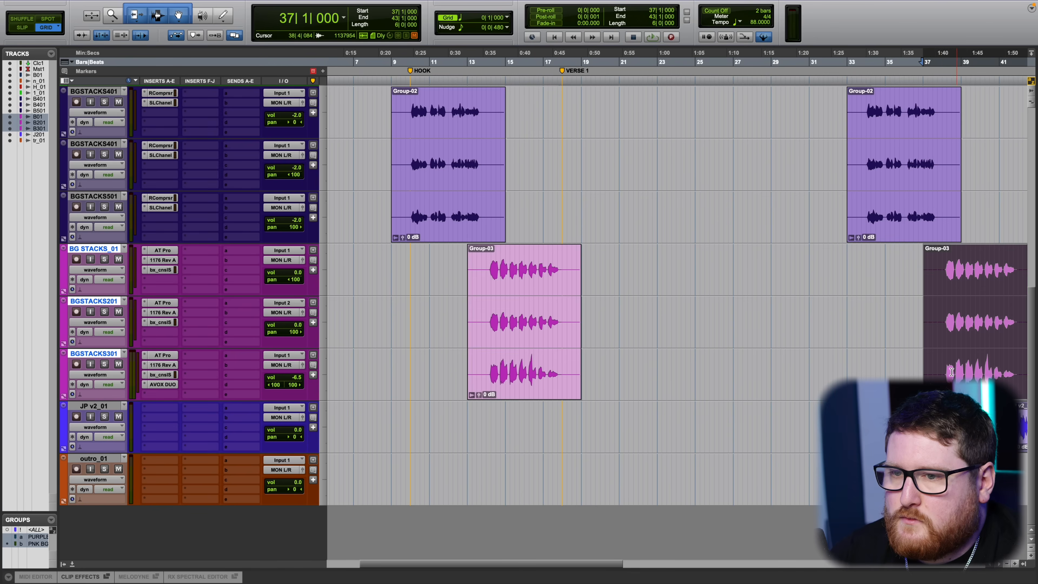
Select all six purple and pink background stack tracks and reduce their track height.
scroll(548, 349, "right", 10)
key("r")
key("r")
scroll(553, 346, "up", 2)
scroll(554, 346, "left", 4)
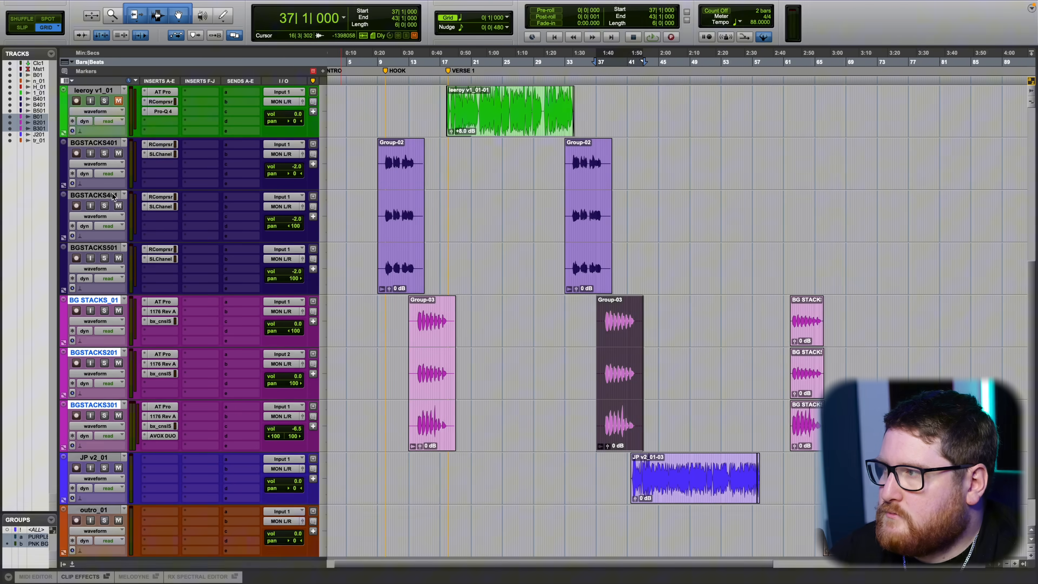
left_click(104, 145)
scroll(97, 406, "down", 1)
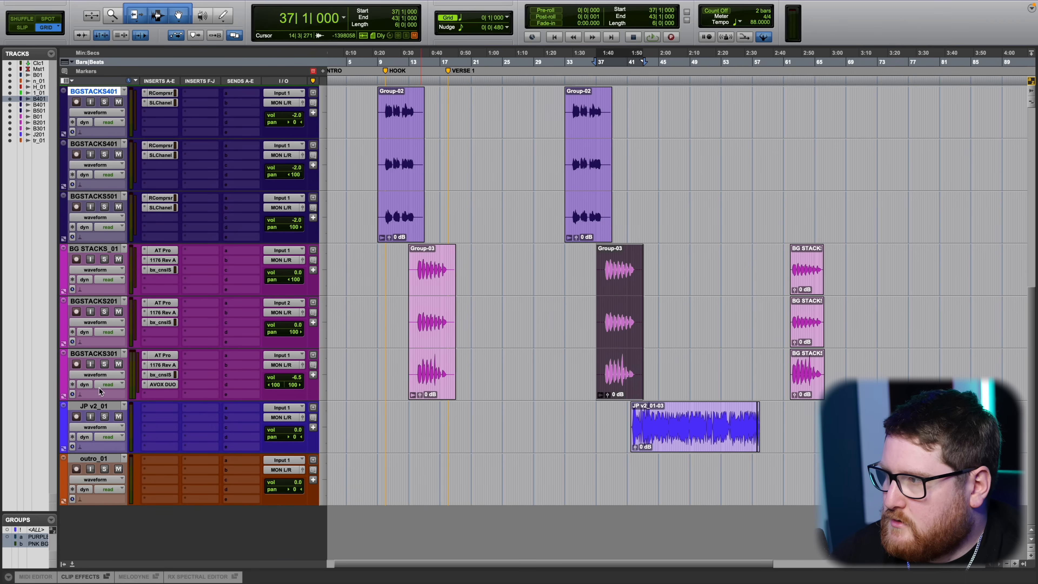
scroll(100, 395, "up", 2)
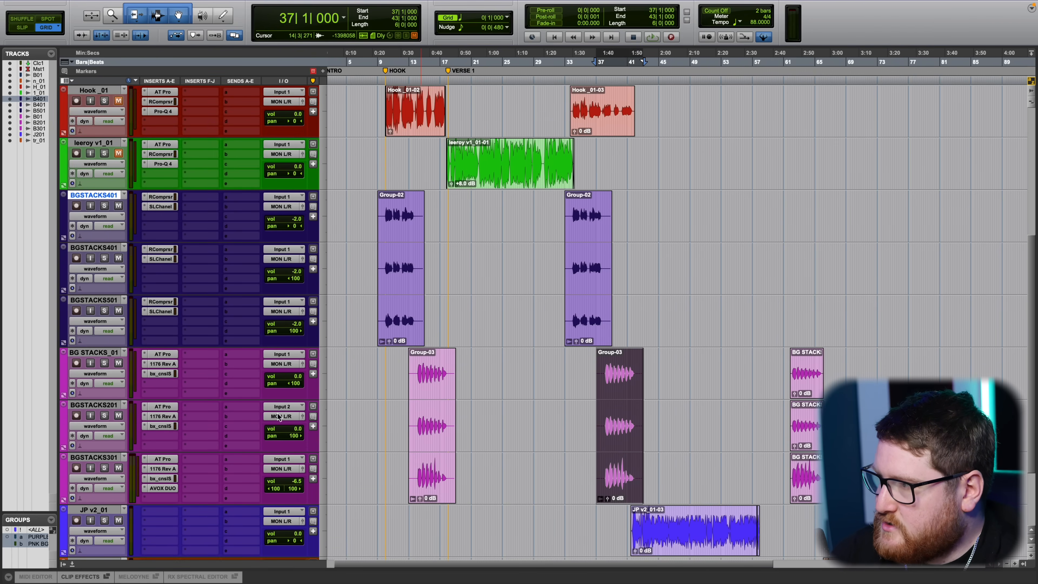
left_click(109, 458, "shift")
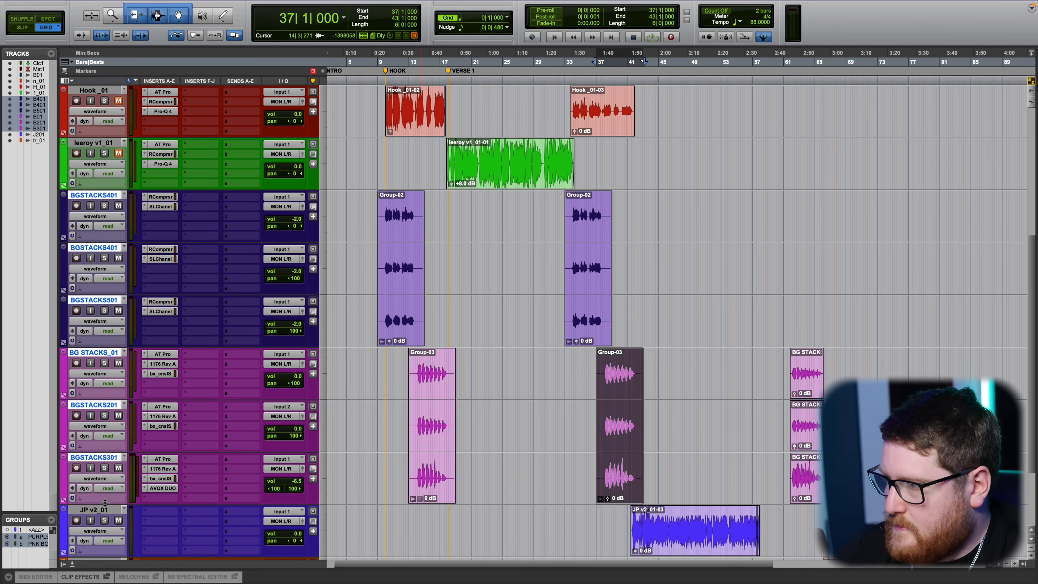
left_click_drag(106, 497, 114, 476)
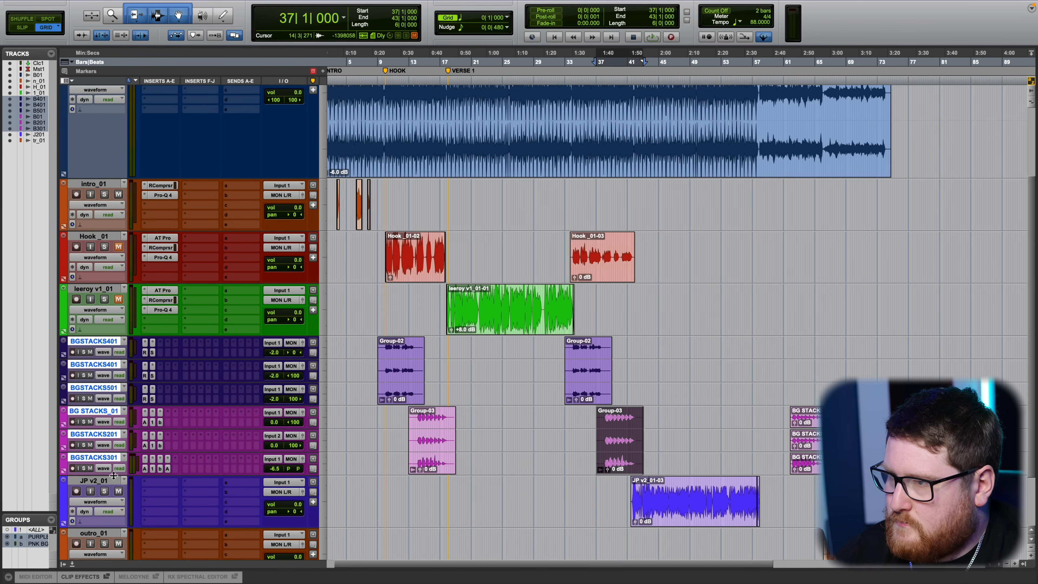
Return the edit mode to Slip with the end of the first hook in view.
scroll(581, 325, "up", 2)
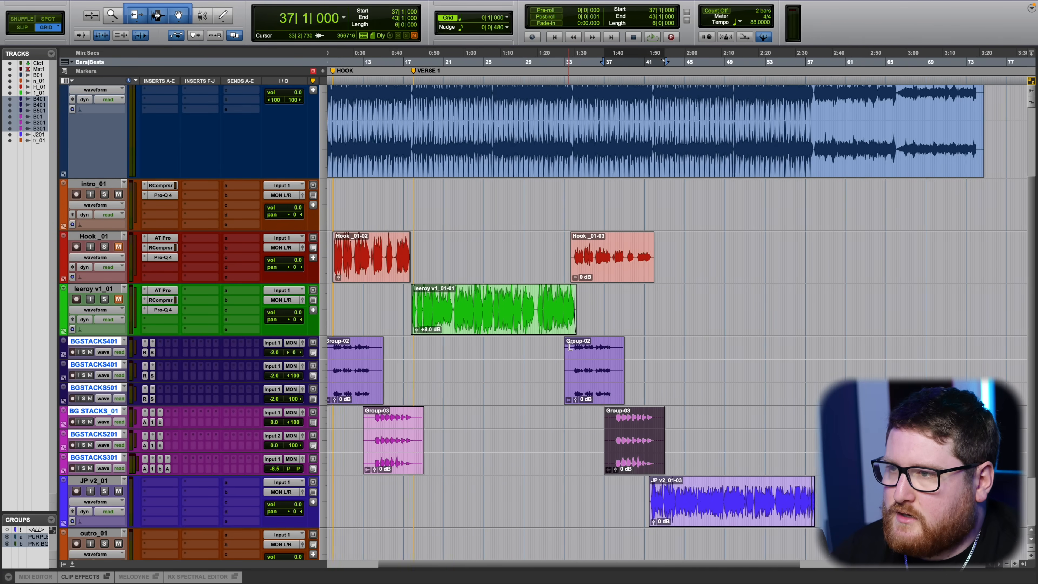
scroll(559, 298, "left", 2)
scroll(431, 283, "up", 4)
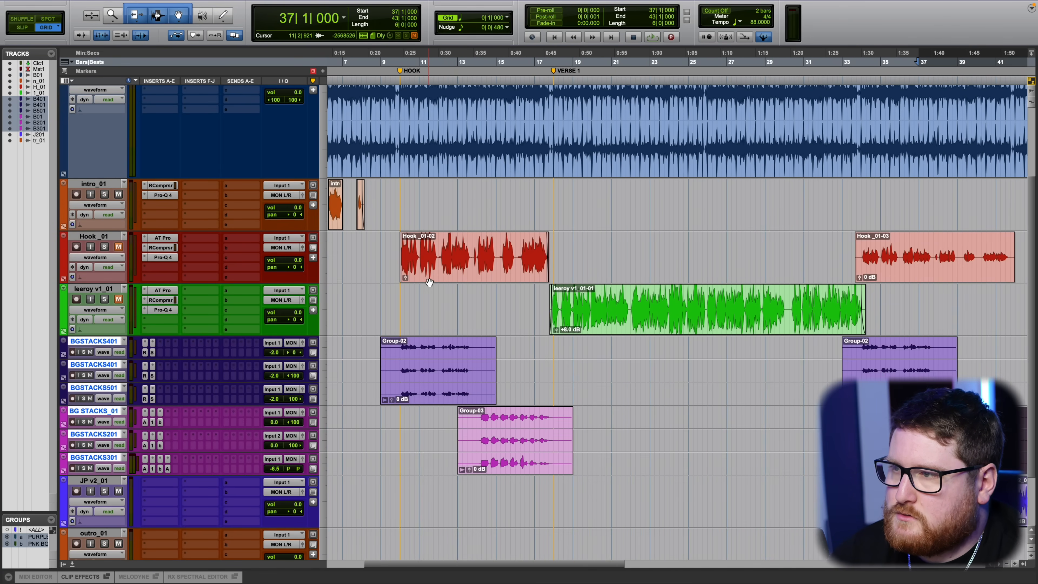
left_click(22, 27)
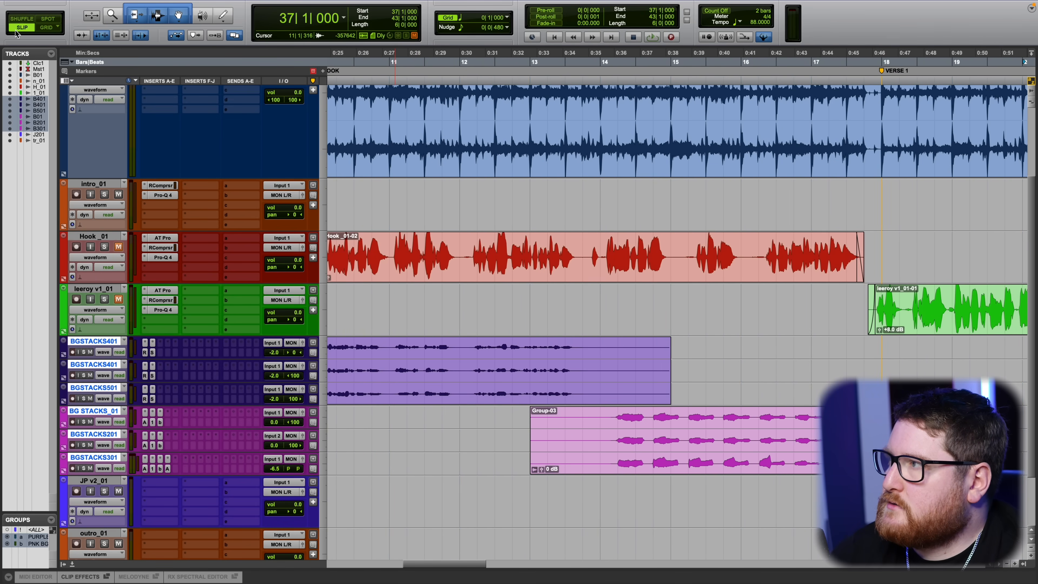
Highlight the silent gaps between phrases in the first hook's lead vocal clip, around bars 12, 13, 15 and 16.
scroll(439, 237, "up", 1)
left_click_drag(529, 247, 556, 252)
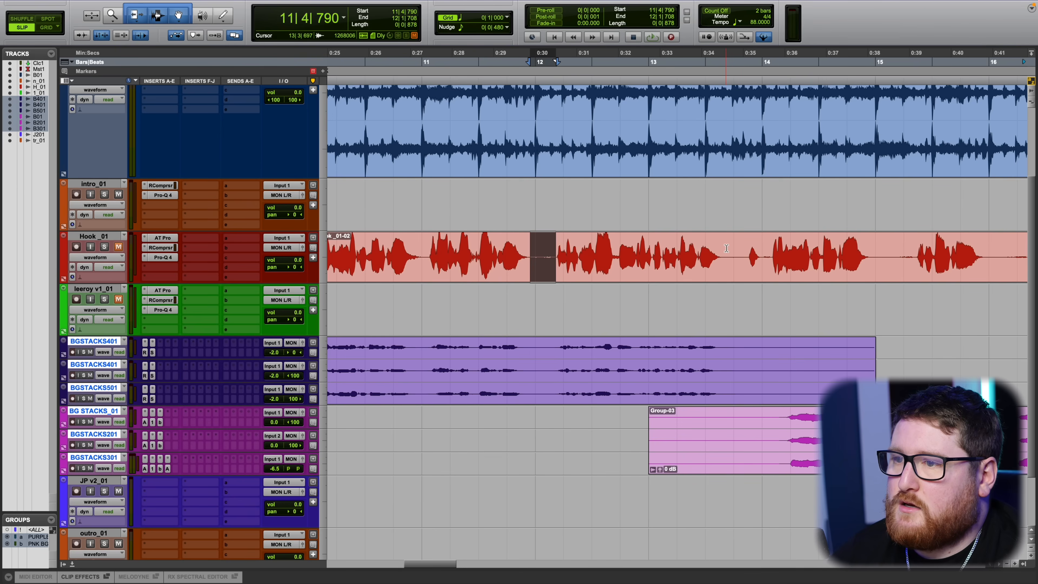
left_click_drag(722, 249, 746, 254)
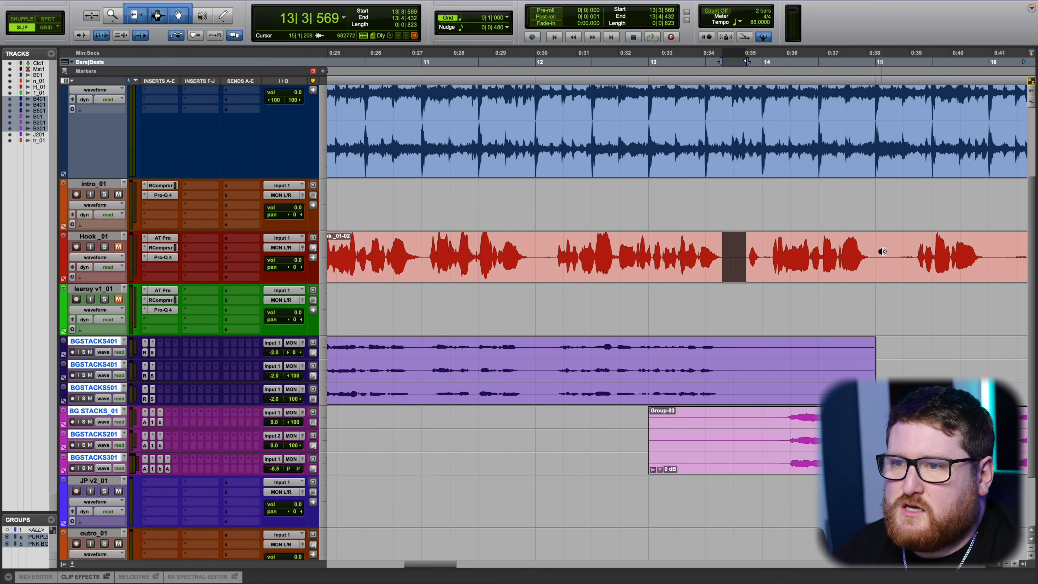
left_click_drag(873, 252, 913, 252)
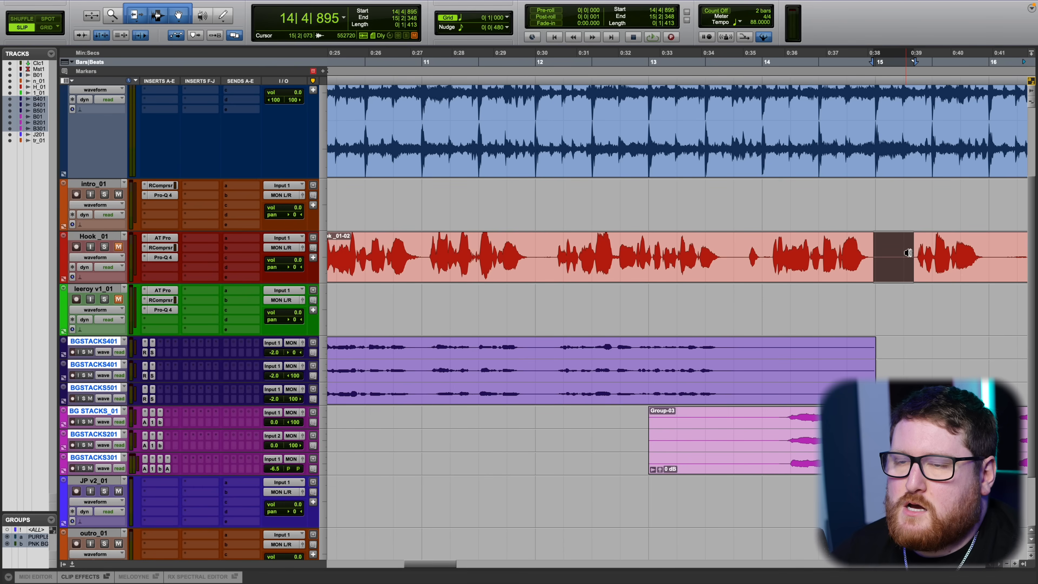
scroll(523, 303, "right", 10)
left_click_drag(403, 246, 443, 244)
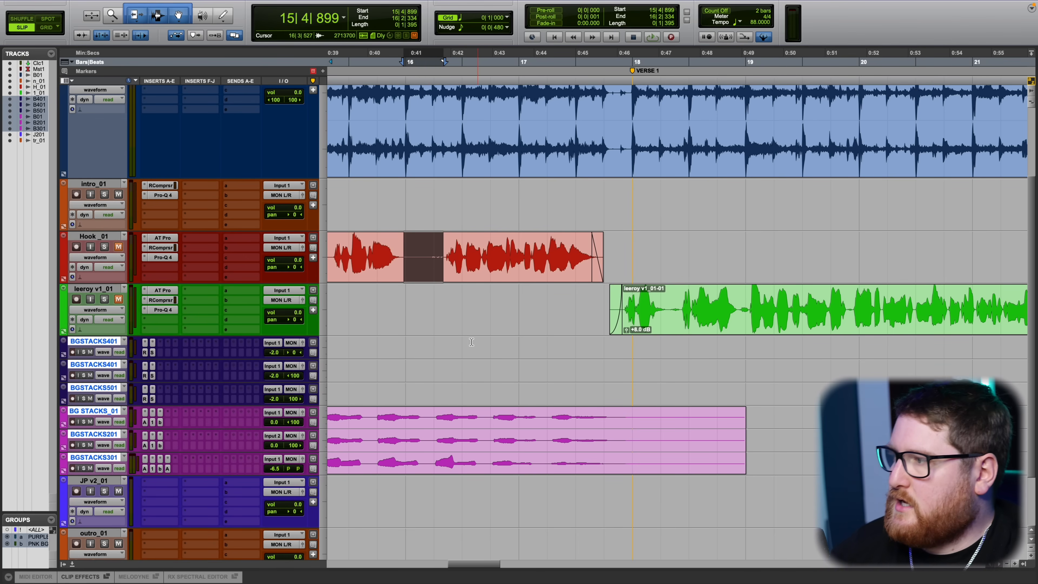
scroll(474, 342, "down", 2)
scroll(560, 366, "down", 3)
scroll(434, 168, "up", 3)
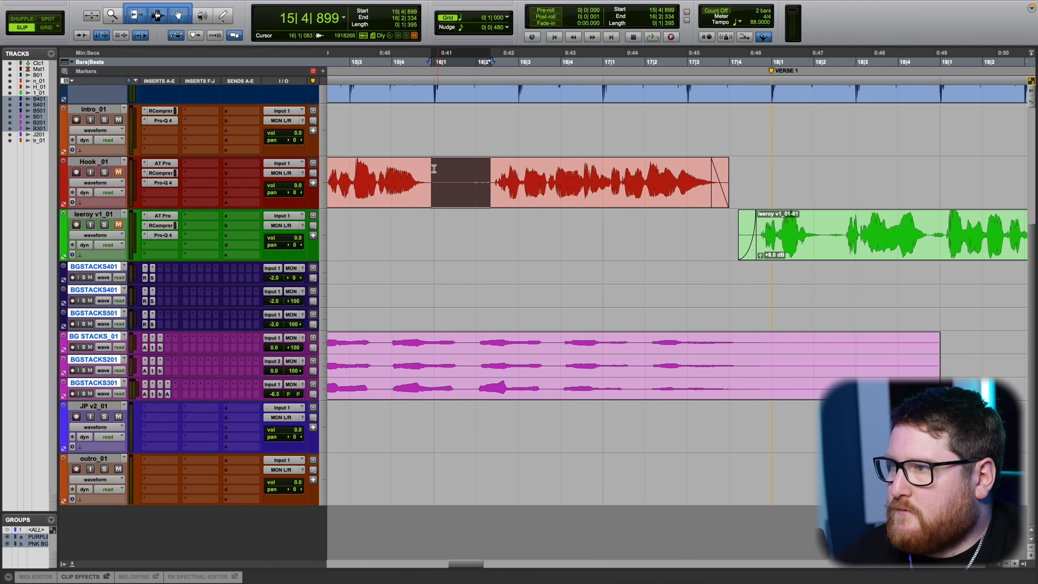
left_click_drag(430, 173, 494, 173)
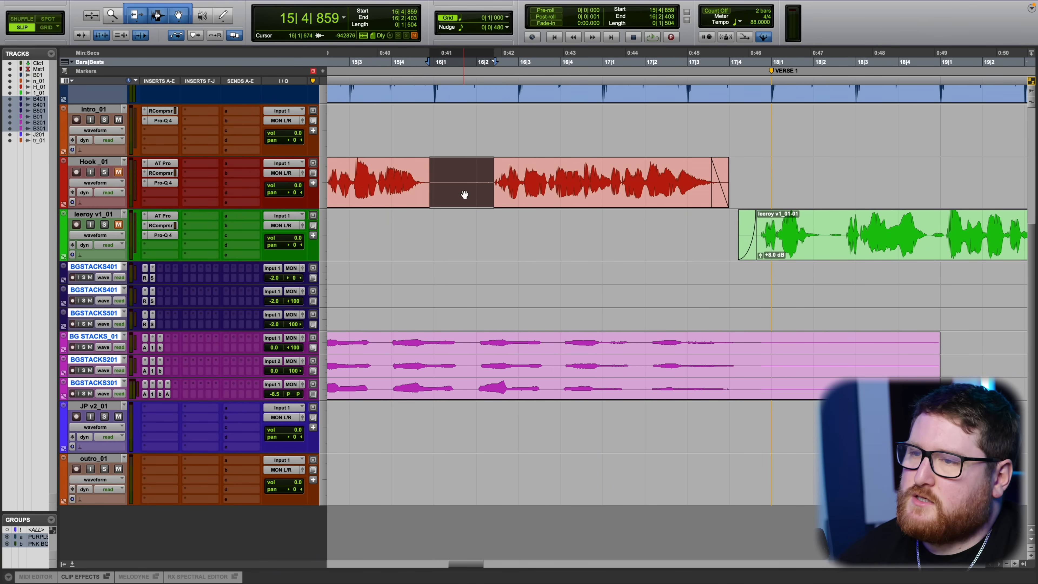
Copy the pink stack clip group from bar 37 to bar 61 in Grid mode, replacing the unprocessed stack clips there.
scroll(832, 285, "right", 10)
scroll(586, 302, "down", 3)
scroll(455, 358, "right", 15)
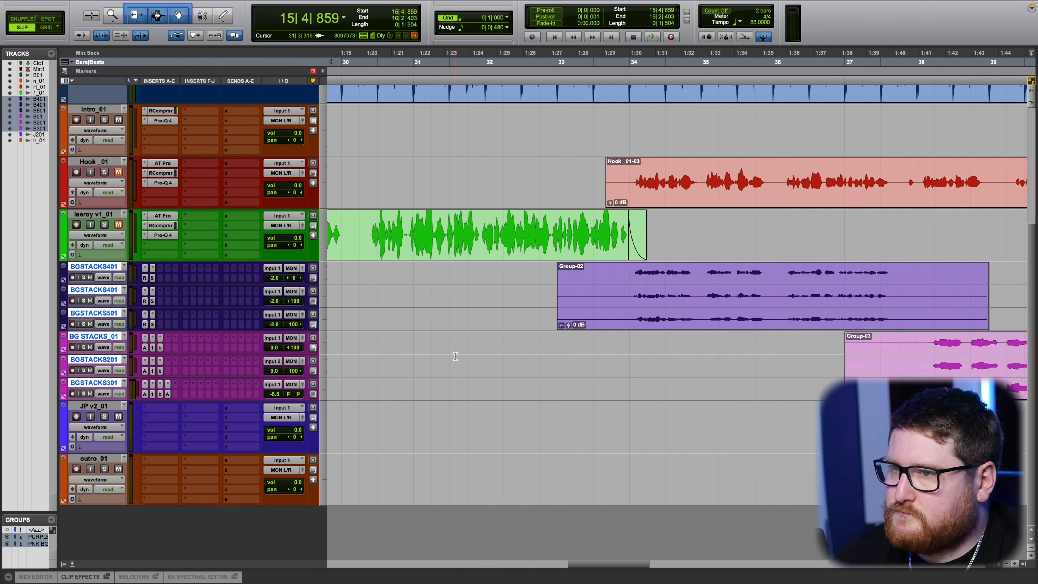
scroll(455, 358, "right", 15)
scroll(538, 412, "down", 3)
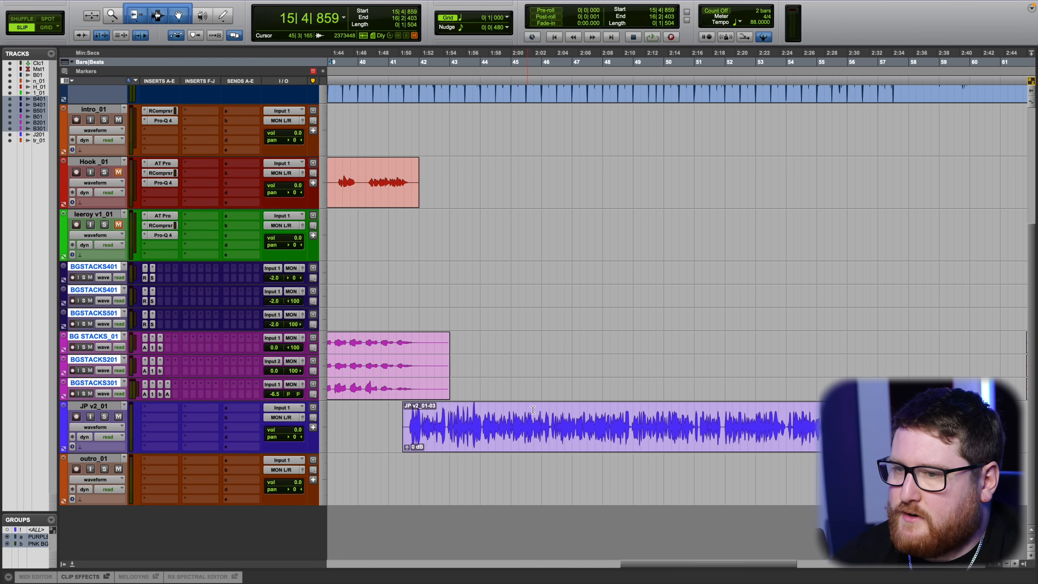
scroll(538, 411, "left", 2)
scroll(538, 411, "down", 1)
scroll(413, 366, "up", 2)
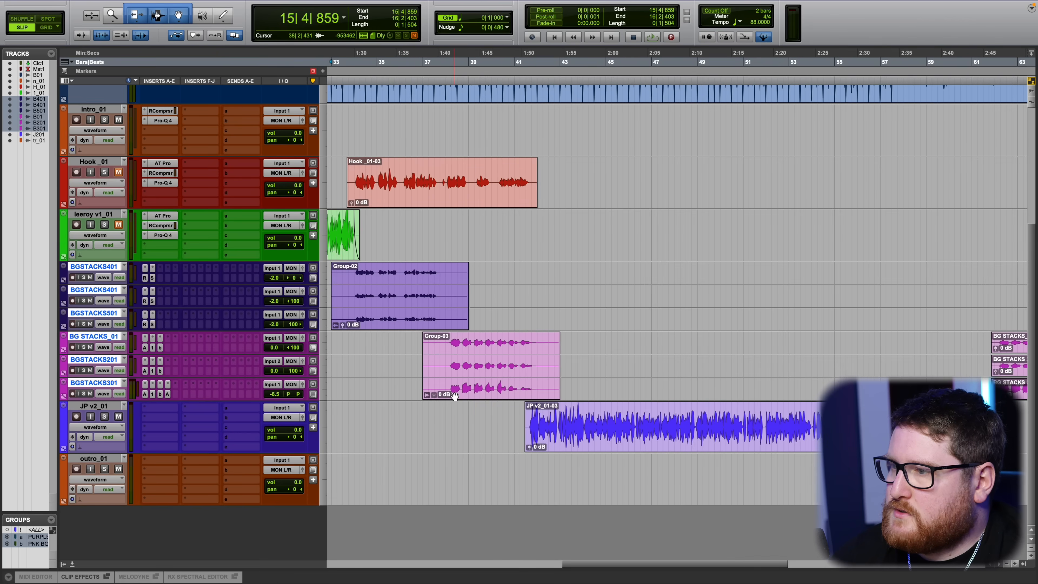
left_click(455, 396)
key("super+c")
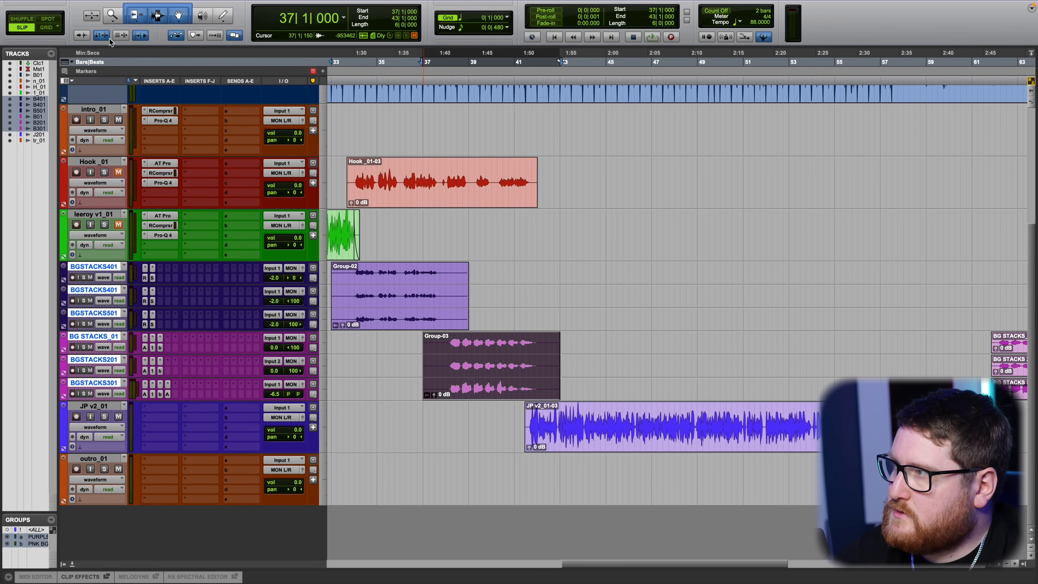
key("F4")
left_click_drag(476, 396, 1024, 399)
scroll(1024, 400, "left", 15)
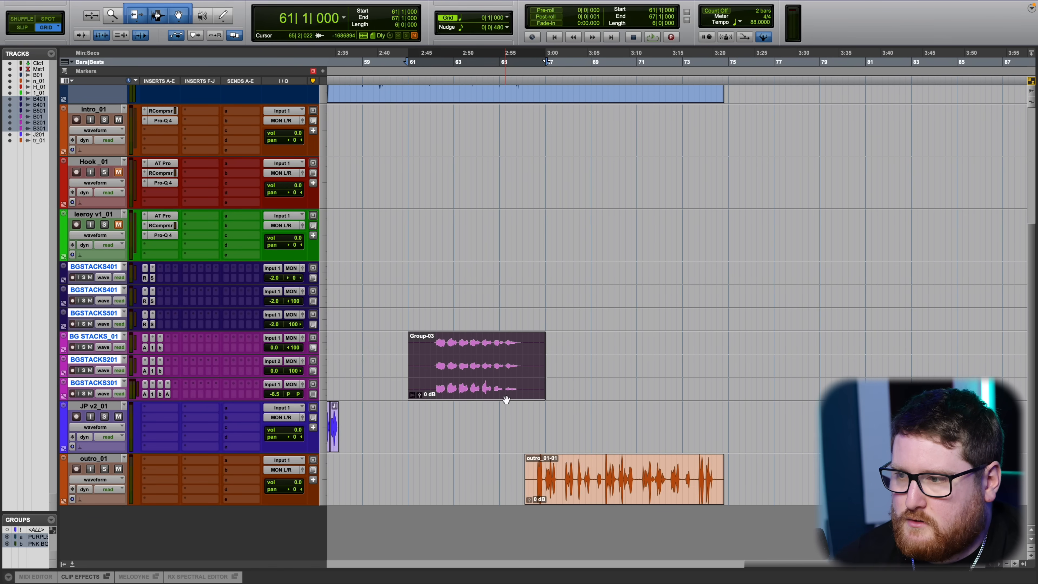
Trim the start of the third intro_01 vocal clip, just before bar 8, to 7|4|312.
scroll(437, 360, "up", 5)
scroll(437, 360, "up", 5)
scroll(437, 360, "left", 5)
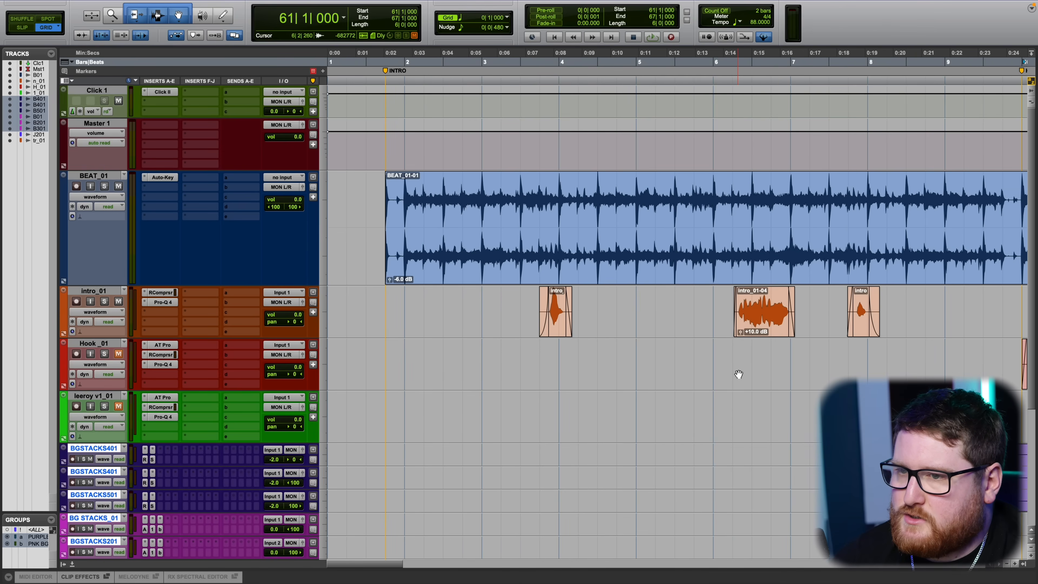
left_click(856, 316)
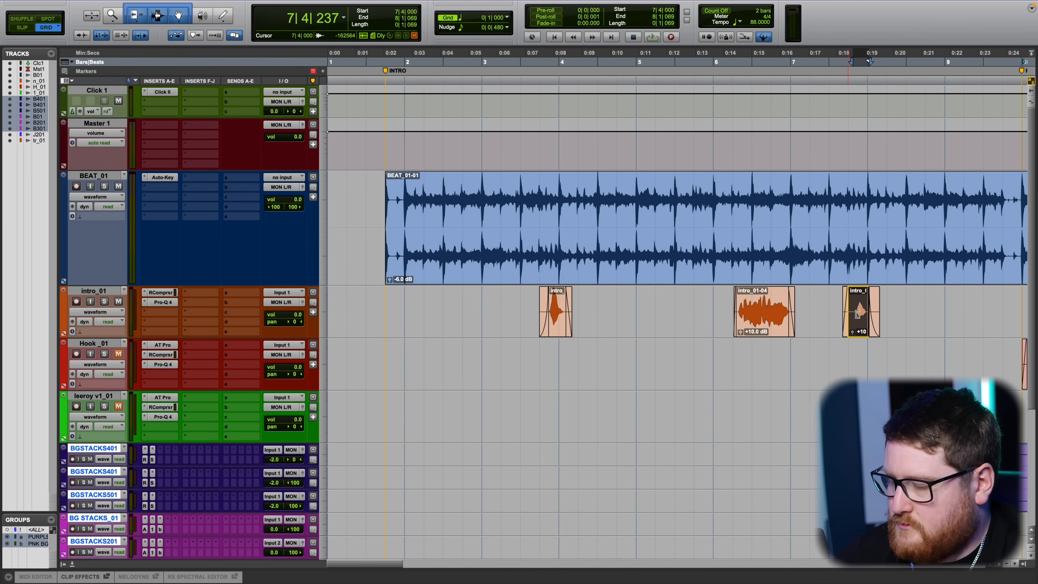
left_click_drag(857, 313, 864, 313)
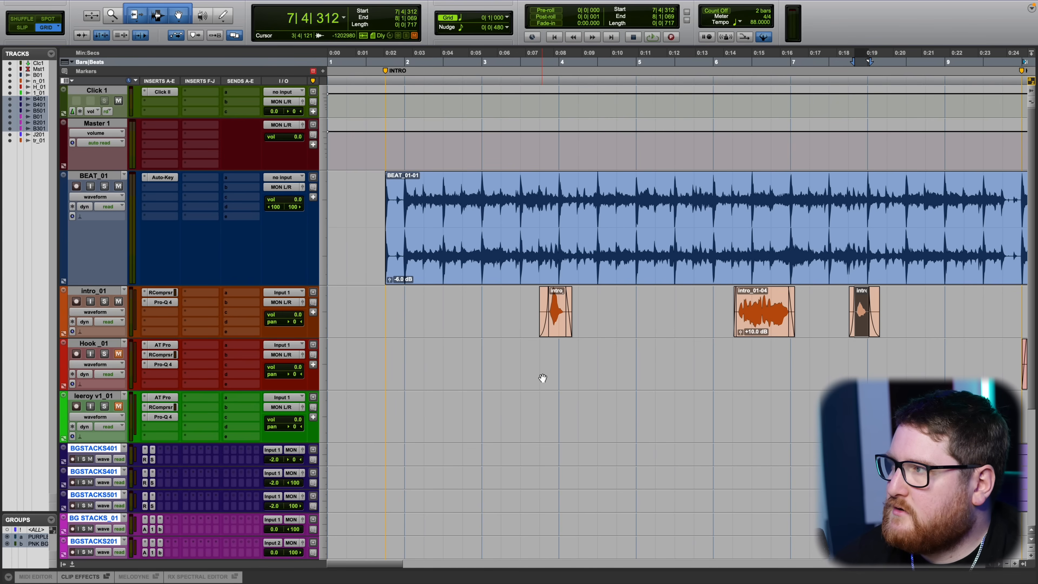
Play the intro from 2|3|000 and insert SSLChannel (mono) on the intro_01 track after Pro-Q 4.
left_click(462, 84)
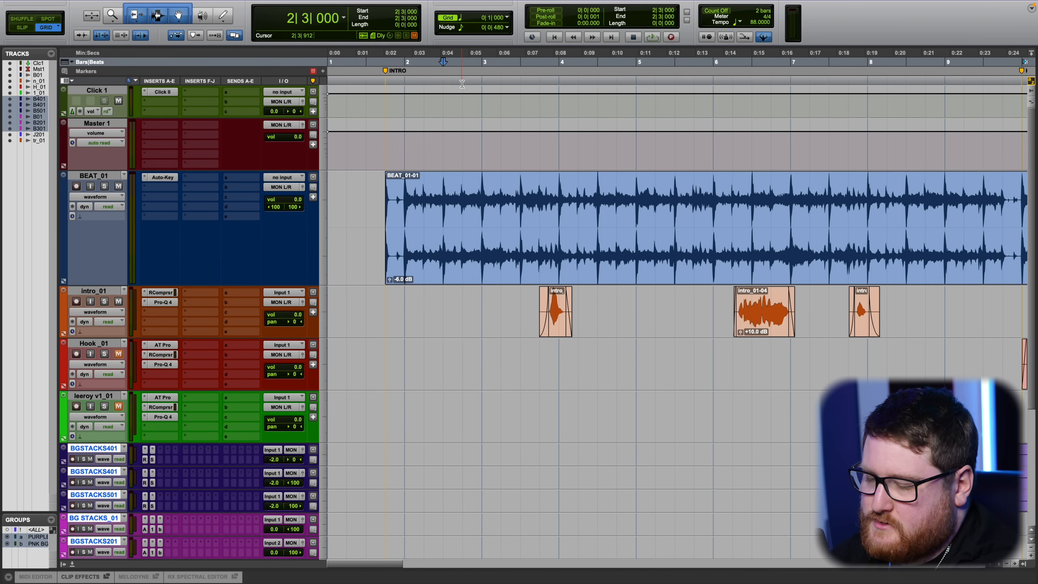
key("space")
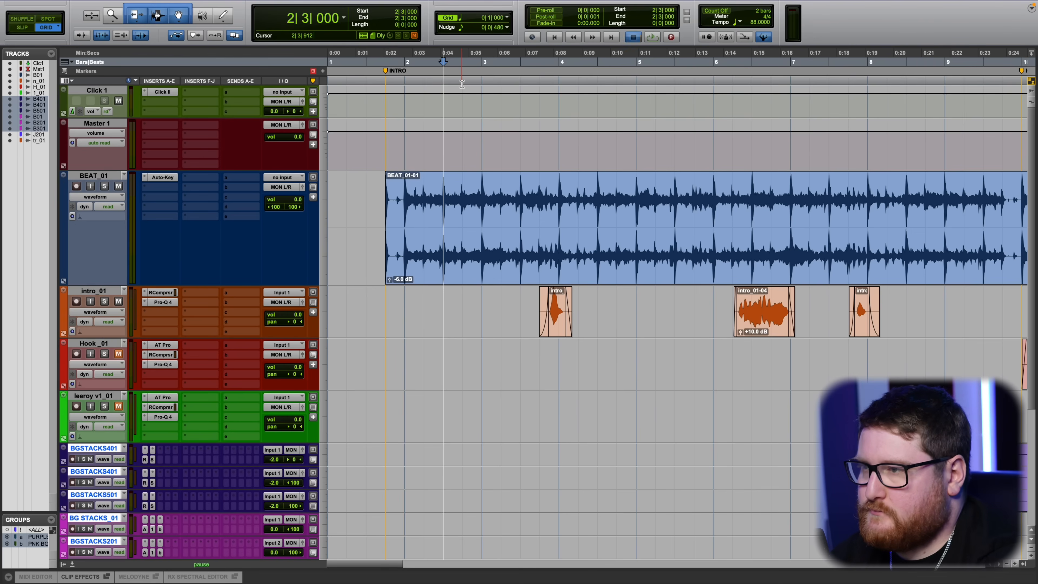
left_click(181, 295)
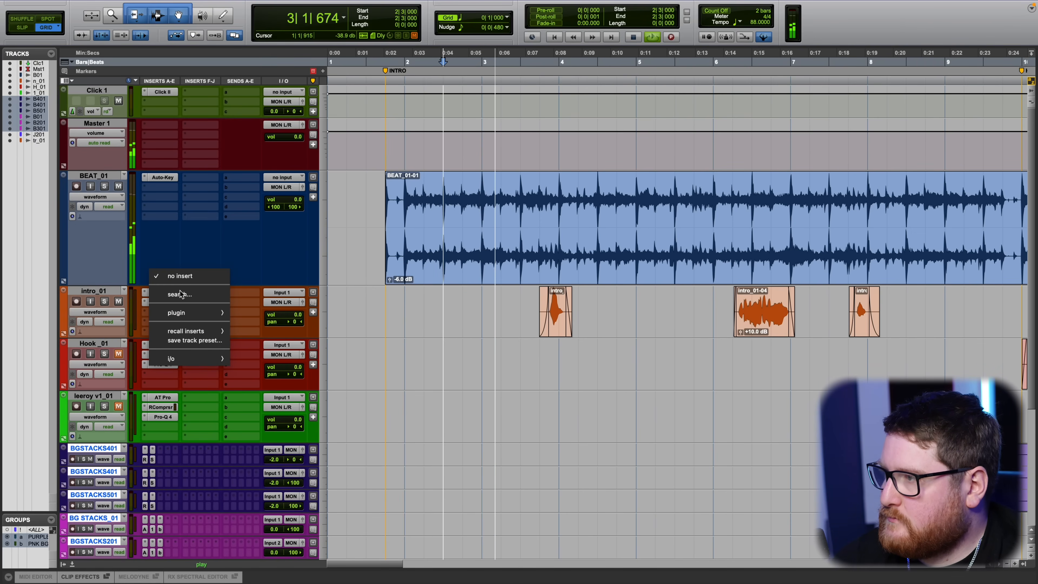
left_click(181, 294)
type("sslc")
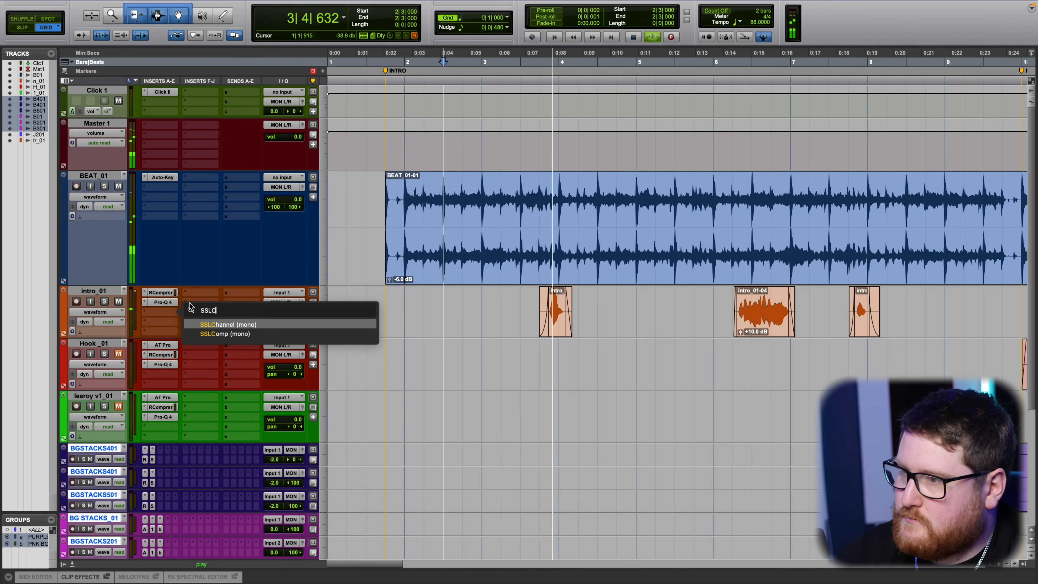
key("Return")
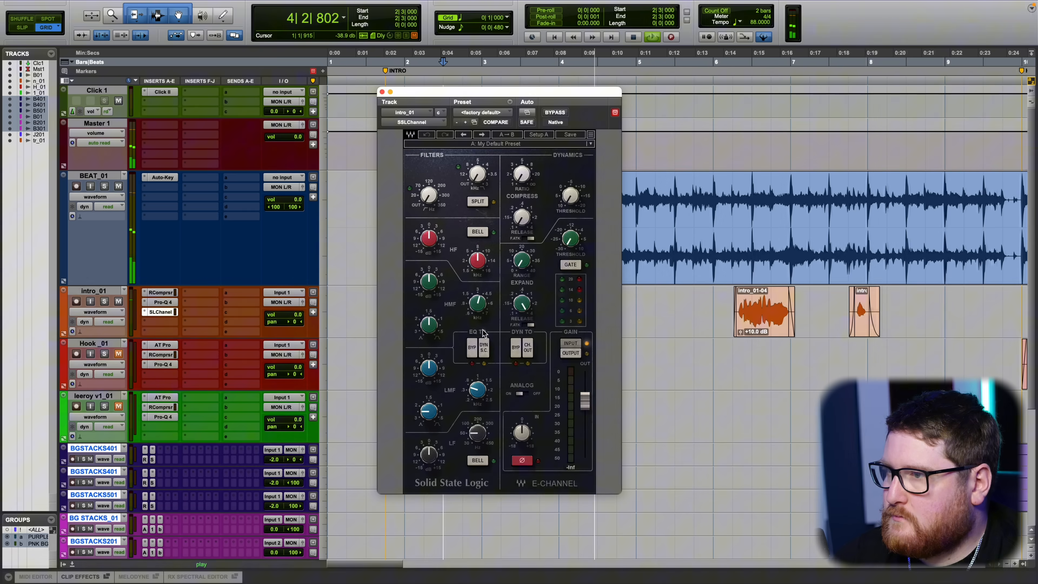
Load the CLA Filter Vox 2 preset in SSLChannel and set the intro_01 track volume to -2.0 dB.
left_click(514, 144)
left_click(422, 158)
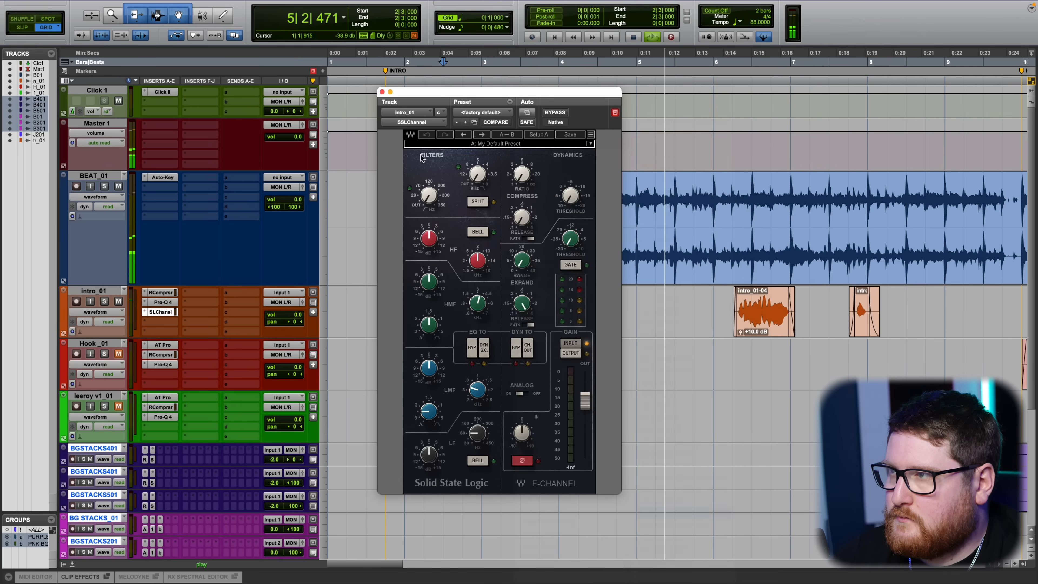
key("super+w")
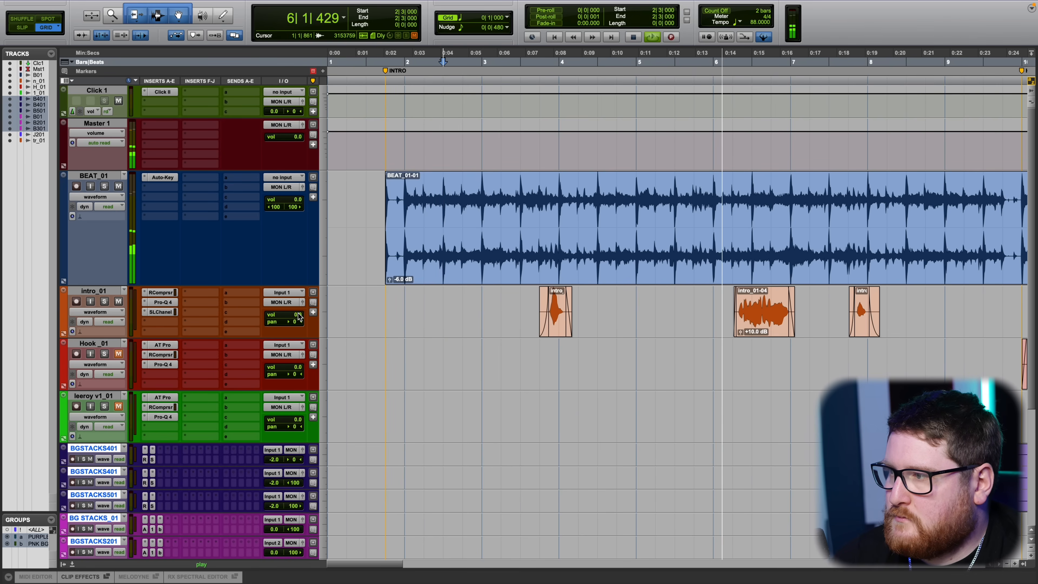
left_click_drag(299, 316, 300, 324)
left_click(409, 351)
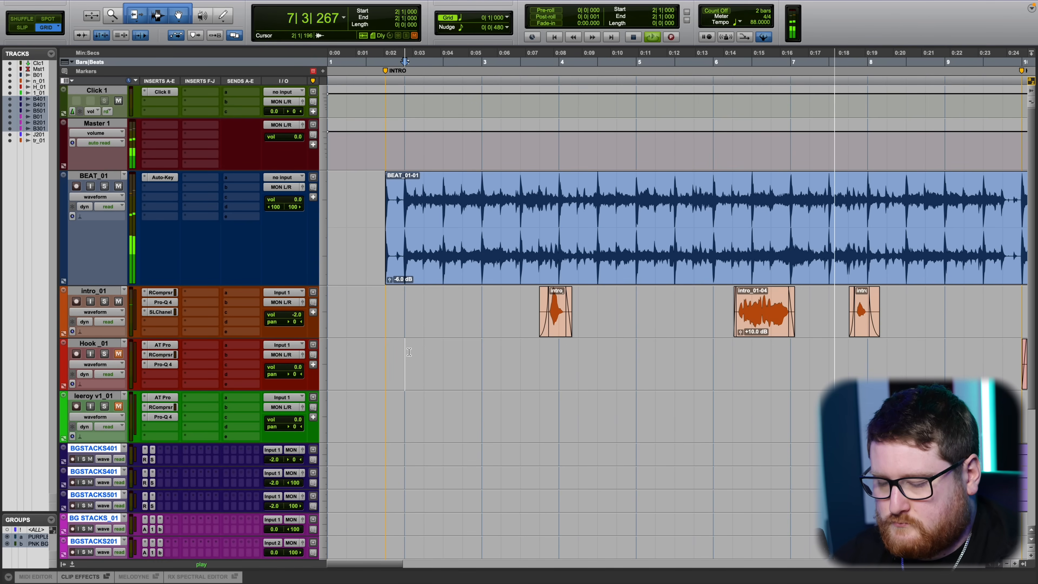
Play the outro from bar 66 and trim the start of the outro_01 clip to 66|3|000.
scroll(531, 393, "right", 20)
scroll(654, 438, "down", 5)
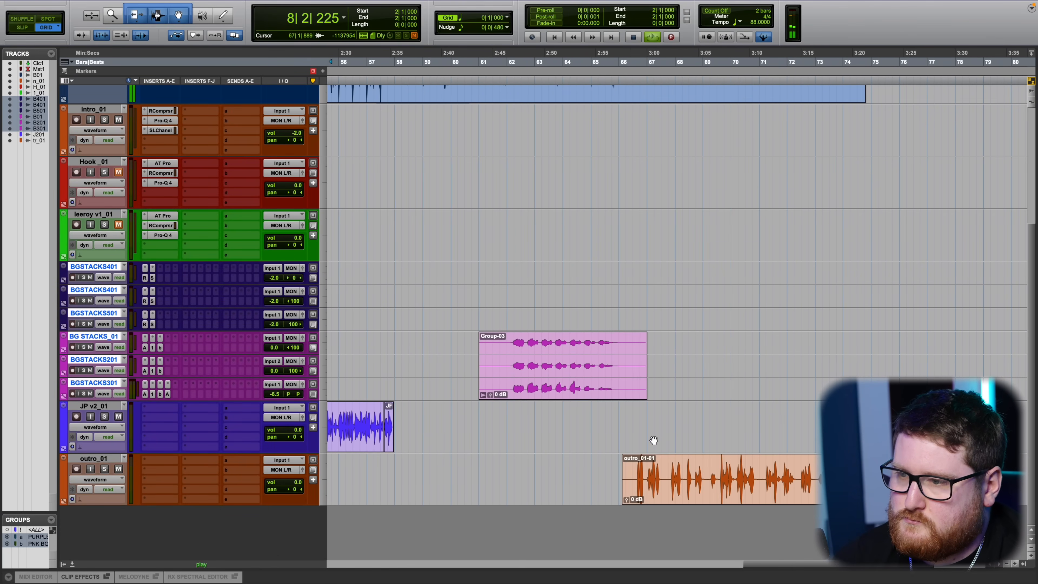
key("space")
left_click(619, 468)
key("space")
key("t")
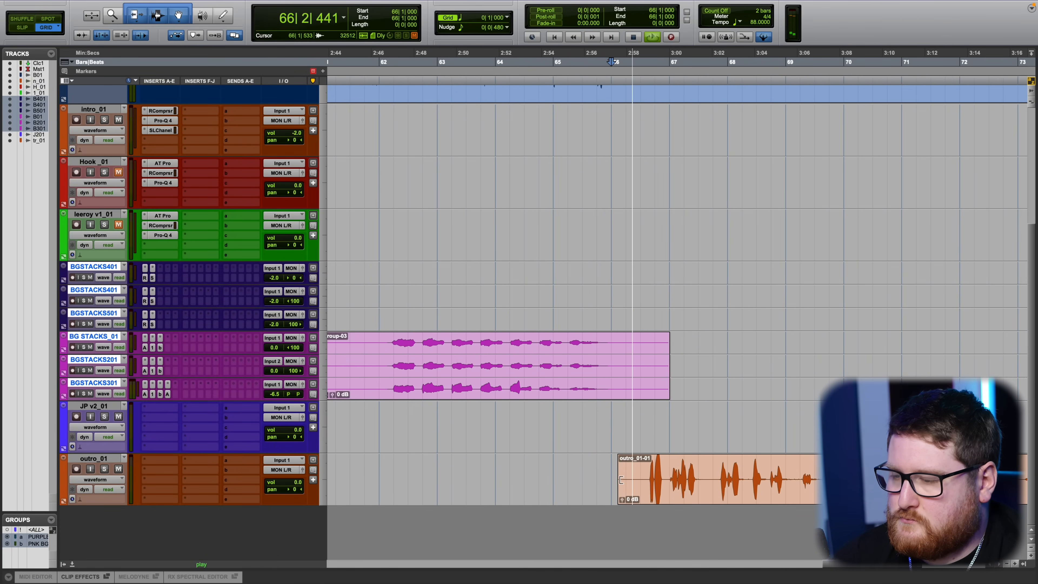
left_click_drag(621, 480, 640, 479)
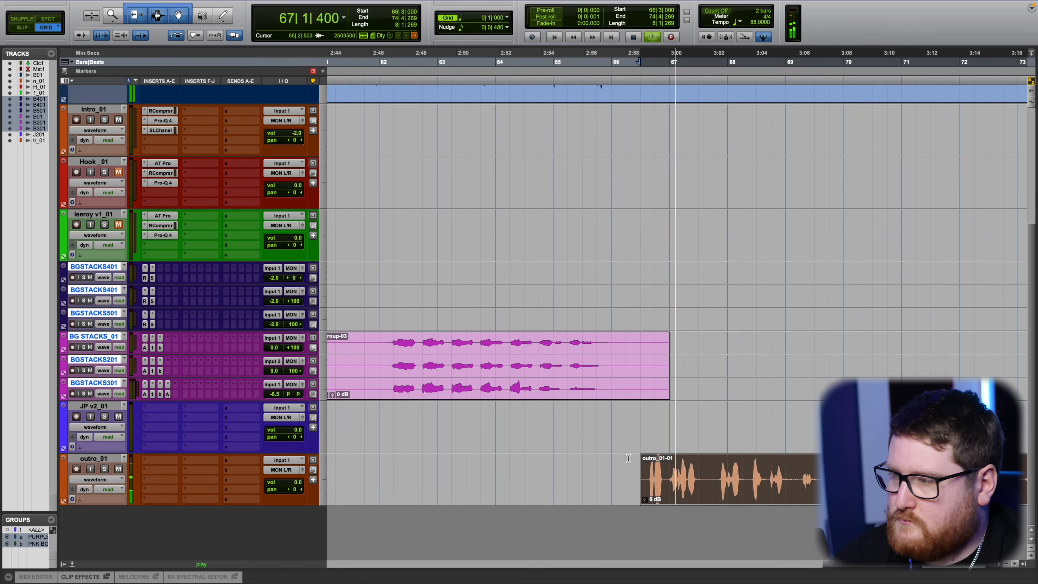
scroll(628, 459, "right", 5)
scroll(560, 421, "left", 3)
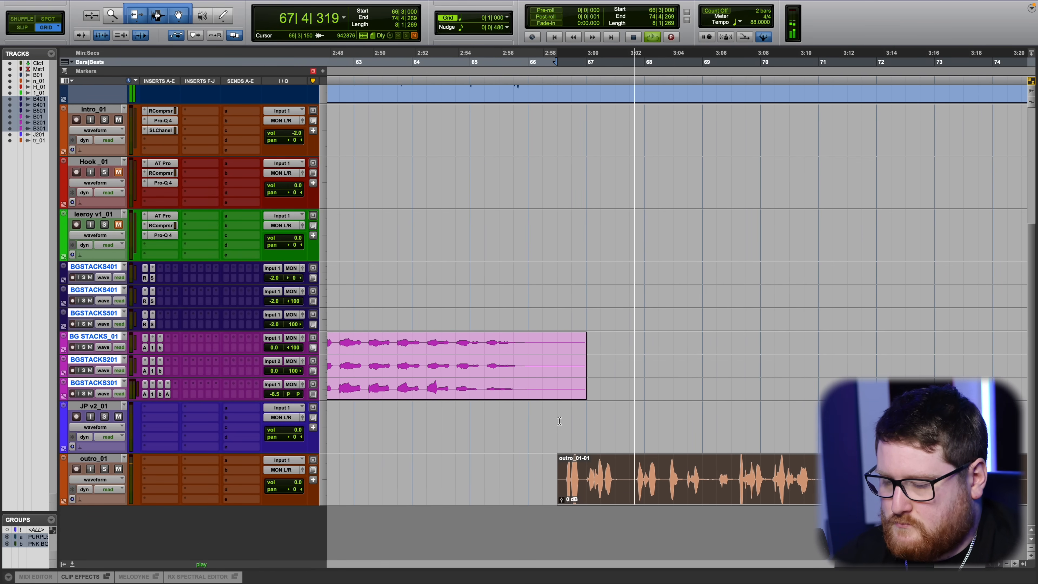
key("space")
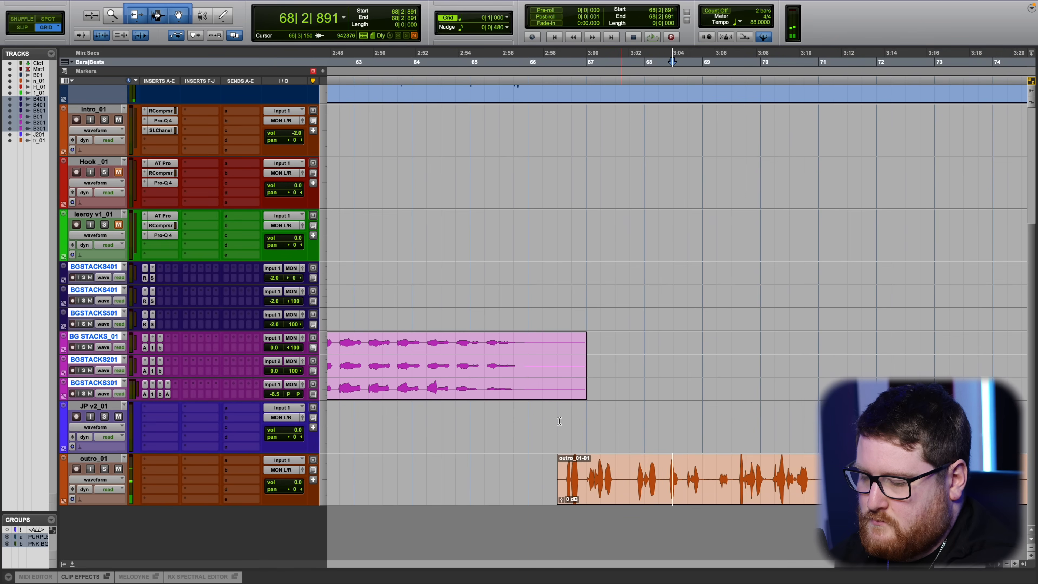
Reopen SSLChannel on intro_01 and review where the CLA Filter Vox 2 preset sits among the Chris Lord Alge presets.
scroll(559, 421, "left", 15)
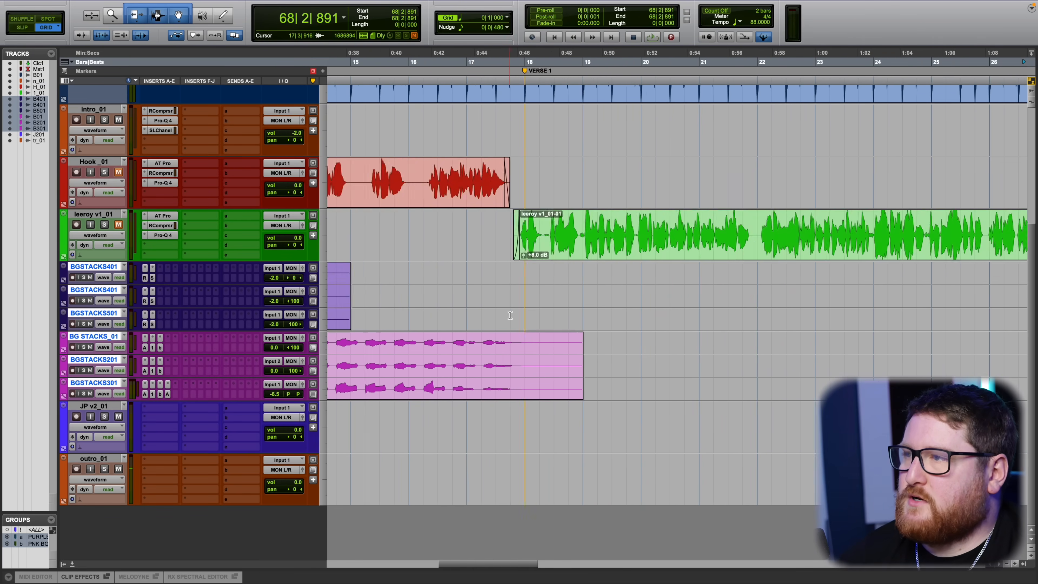
scroll(441, 303, "up", 5)
left_click(162, 279)
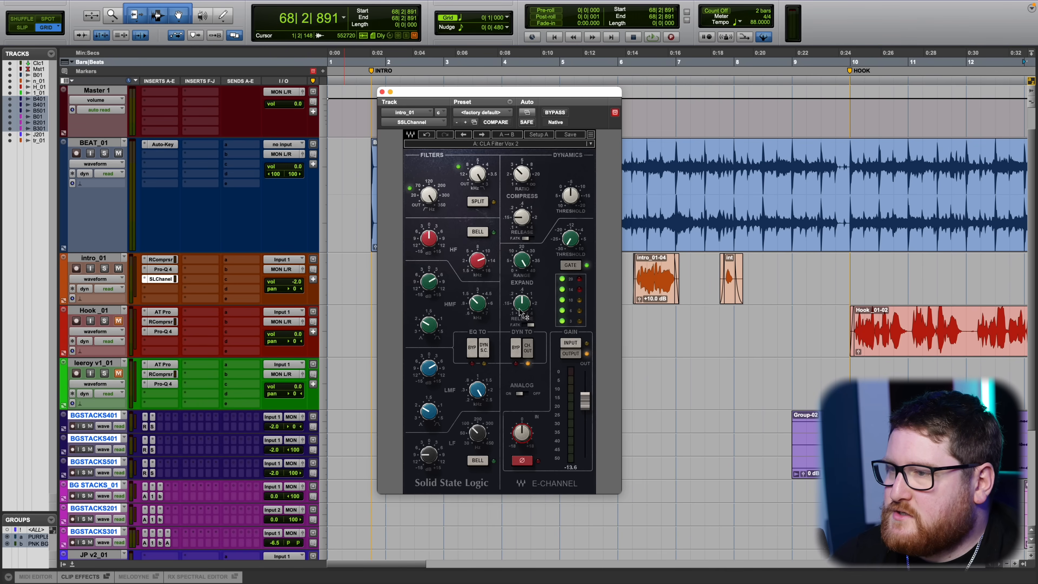
left_click_drag(577, 99, 571, 107)
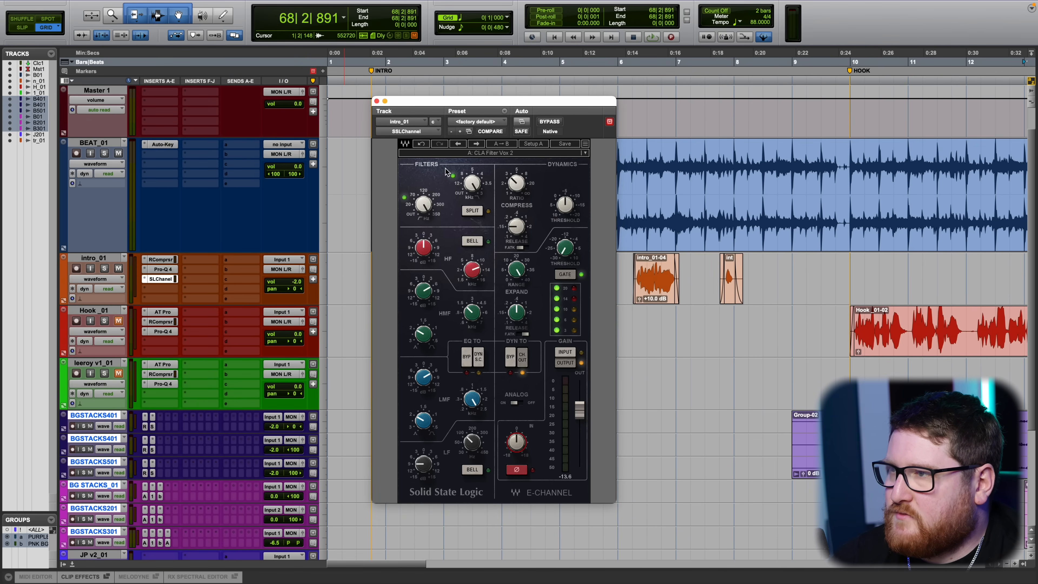
left_click(501, 155)
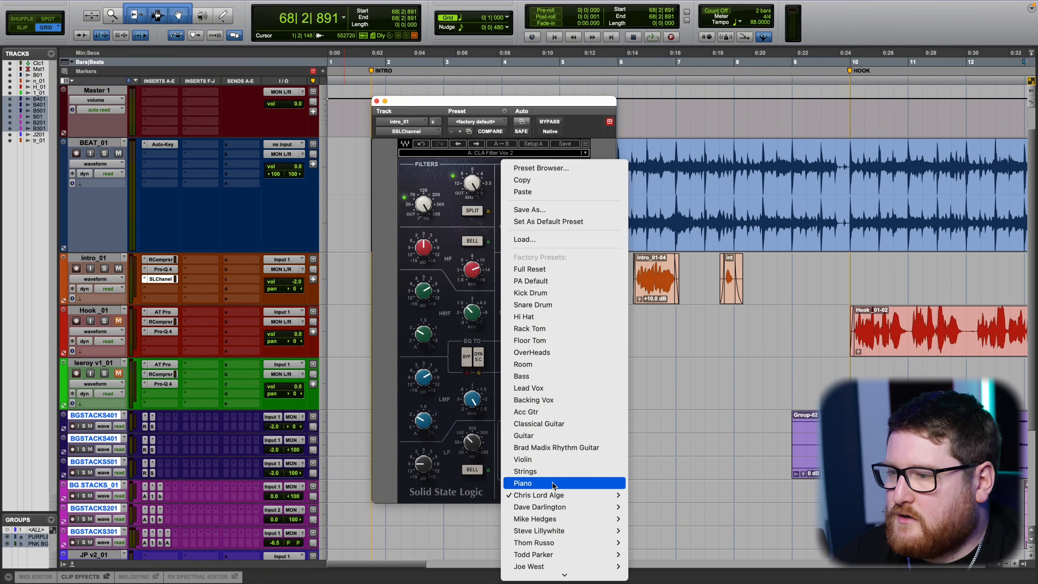
mouse_move(545, 495)
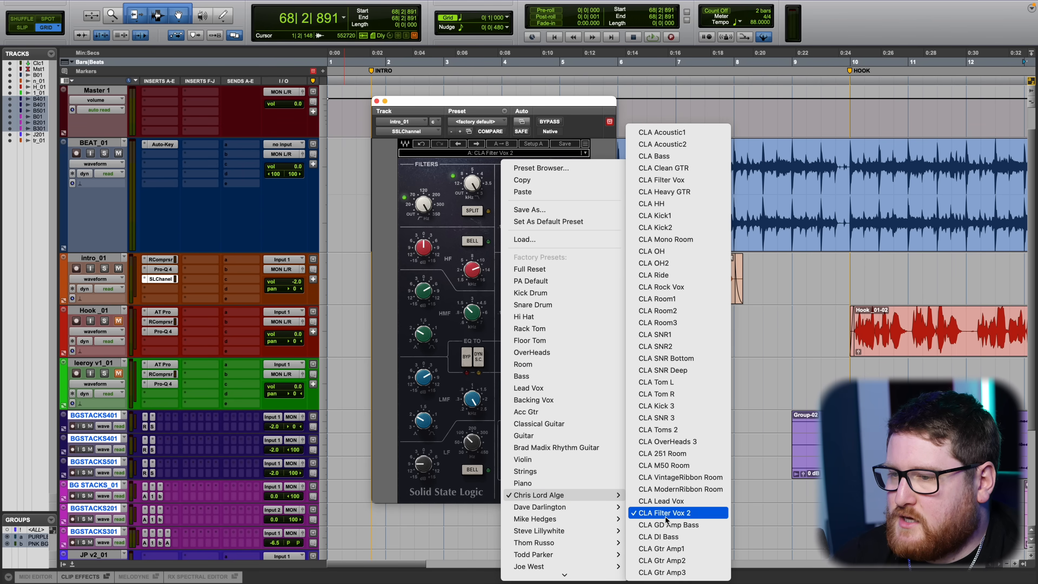
left_click(680, 514)
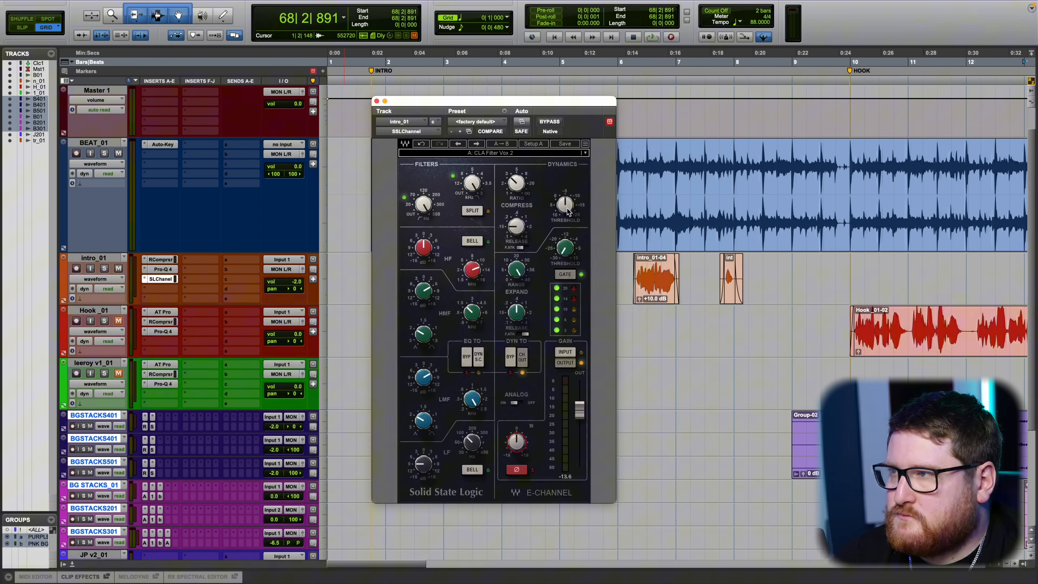
left_click(376, 100)
Add a fade-out from 74|3|000 to the end of the outro_01-01 clip, switch to Slip mode, and add a short fade-in at 66|3|000.
scroll(620, 306, "down", 1)
scroll(507, 230, "up", 3)
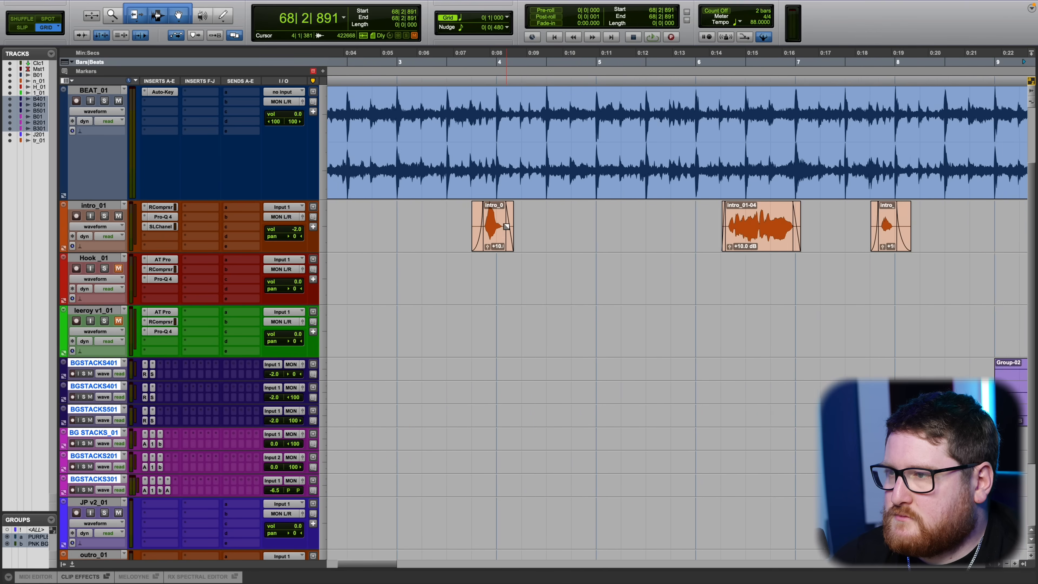
scroll(511, 233, "down", 3)
scroll(556, 259, "right", 15)
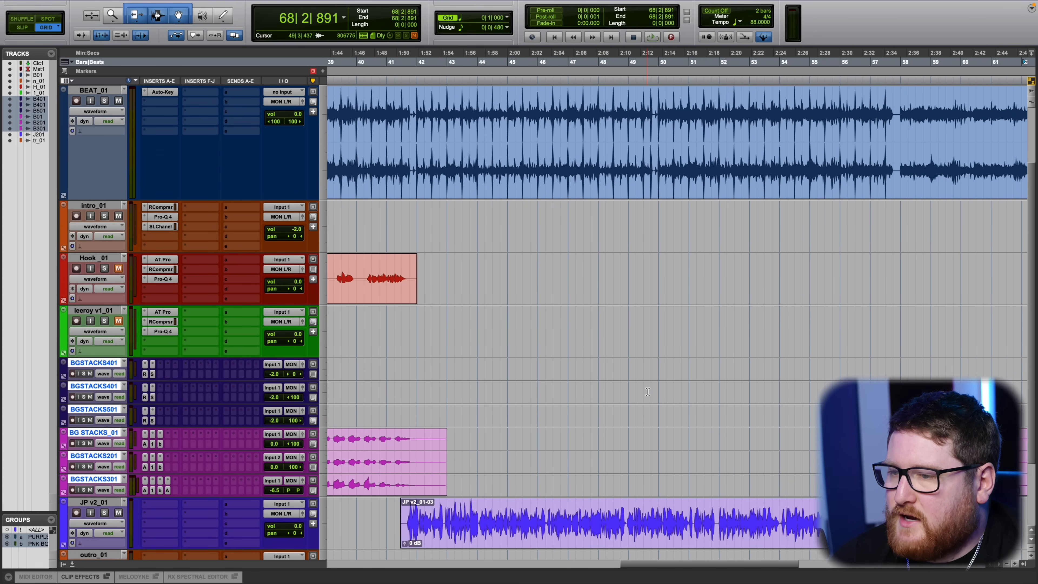
scroll(644, 392, "down", 1)
scroll(560, 394, "right", 1)
scroll(653, 433, "up", 2)
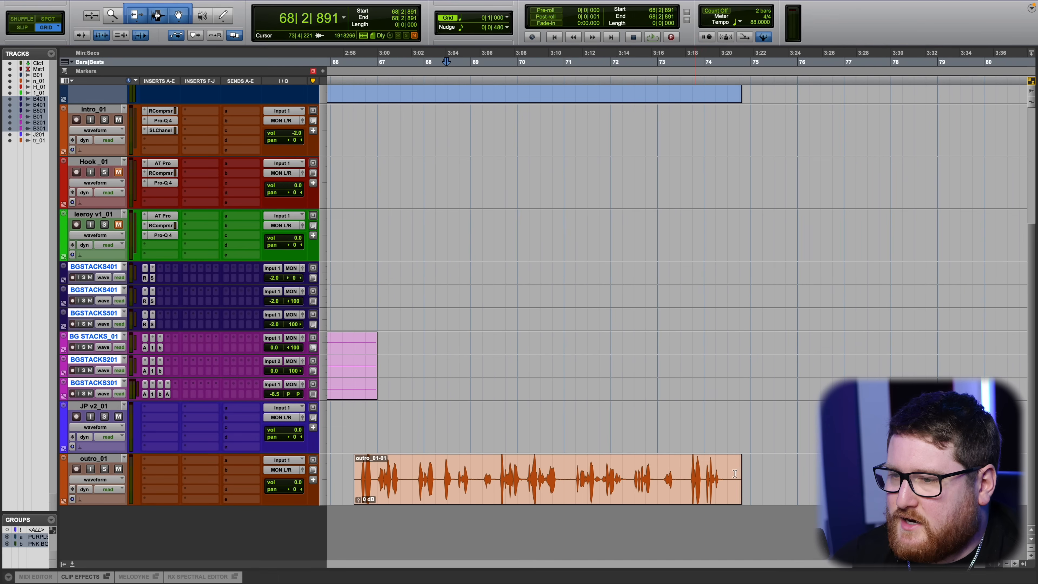
left_click_drag(741, 466, 727, 470)
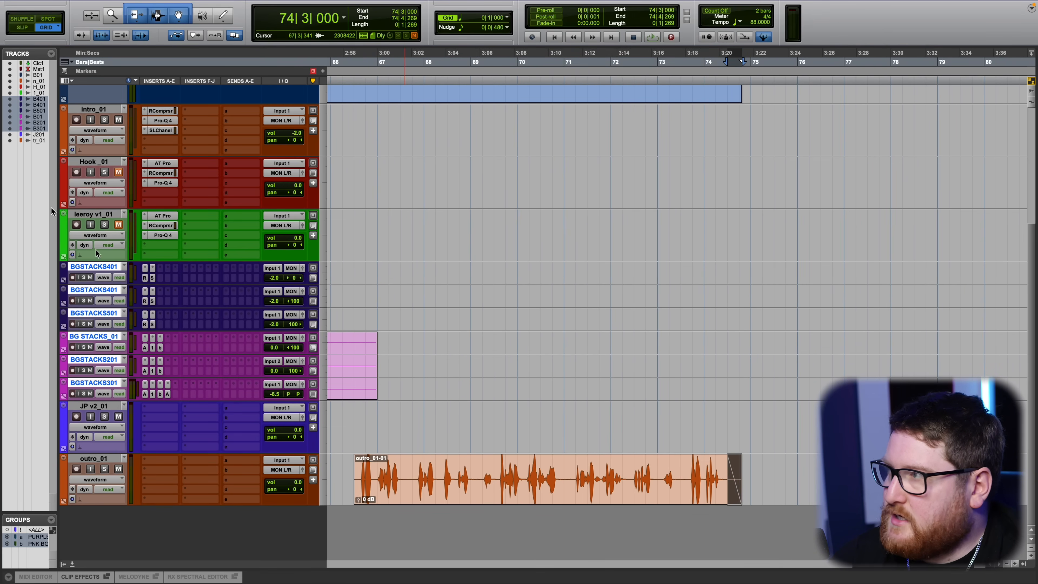
left_click(27, 27)
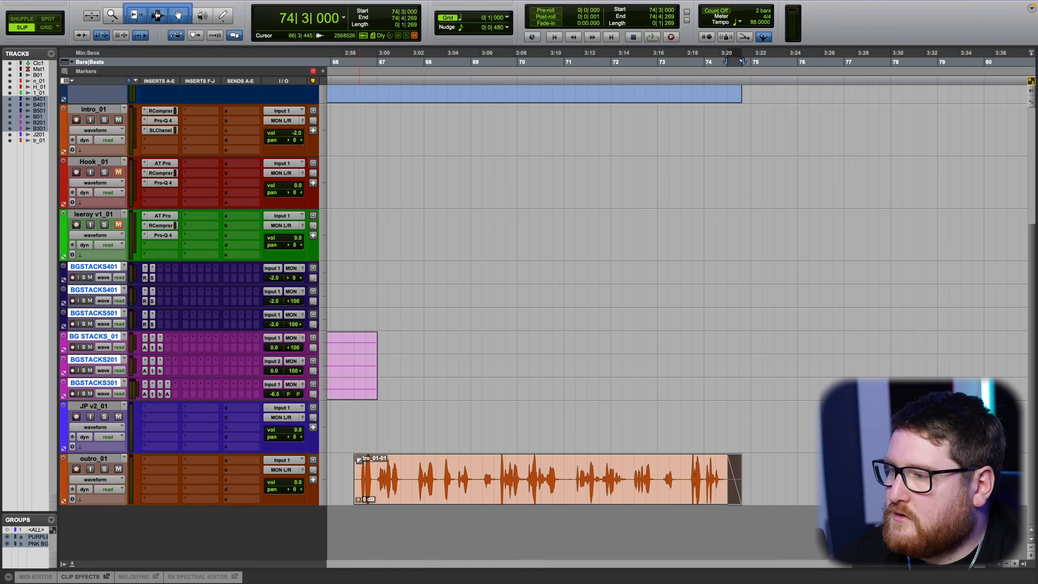
left_click_drag(356, 461, 361, 462)
scroll(509, 458, "left", 6)
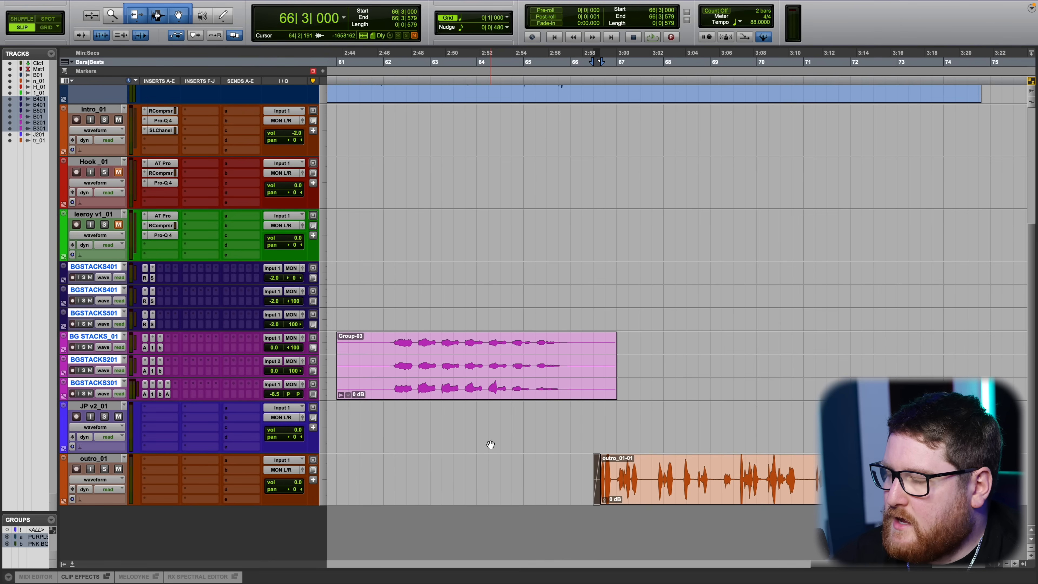
Search the plug-ins for TEL and insert Channel Strip with the Telephone preset in the first insert slot of outro_01.
left_click(163, 462)
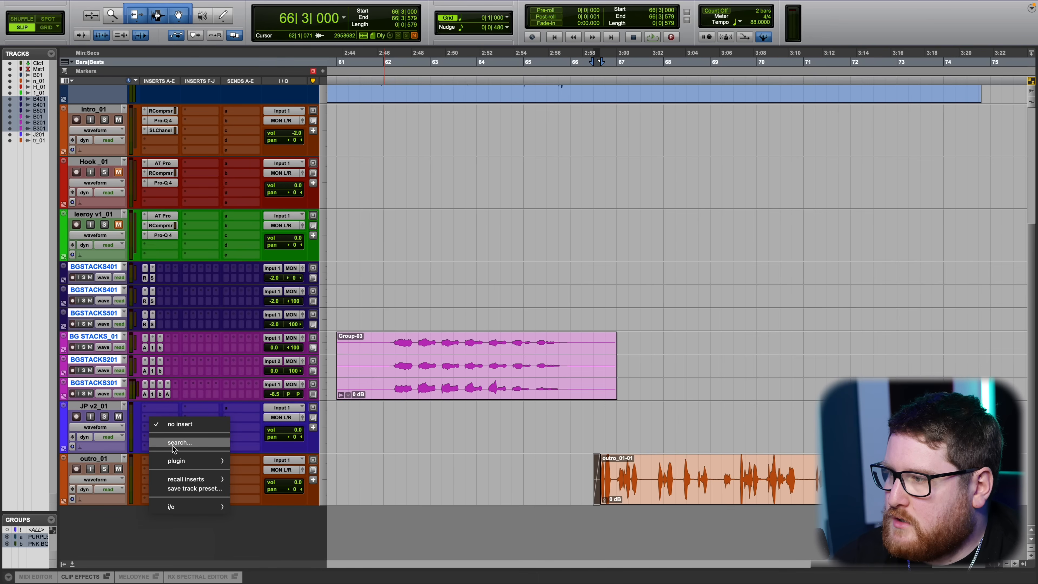
left_click(175, 444)
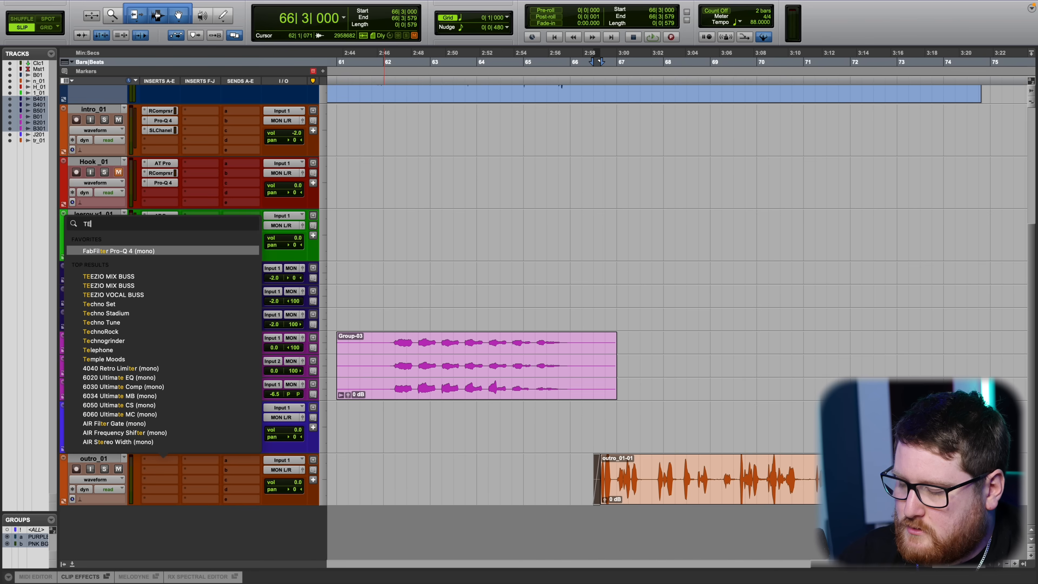
type("TEL")
left_click(130, 314)
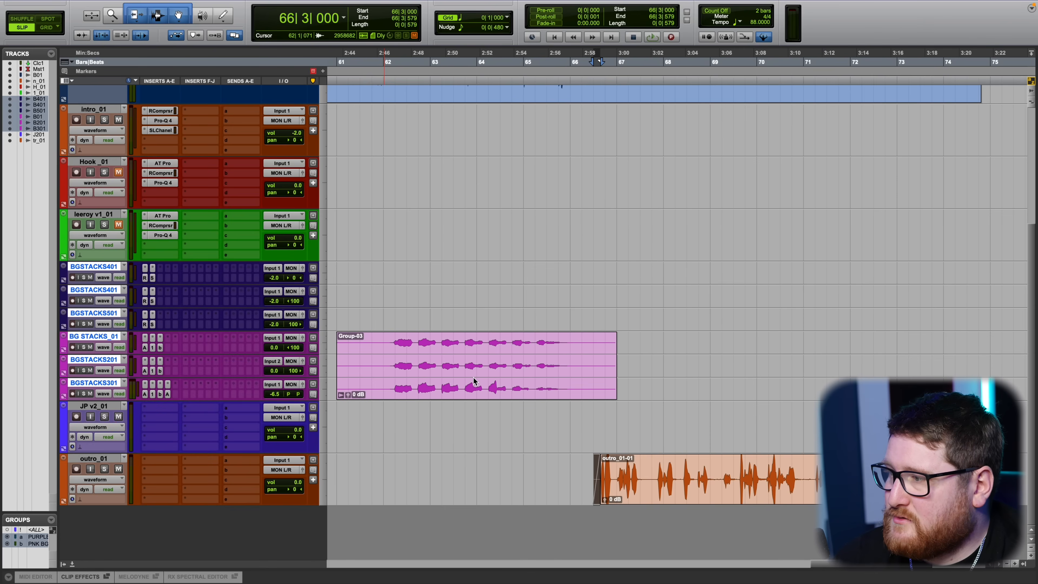
left_click(162, 460)
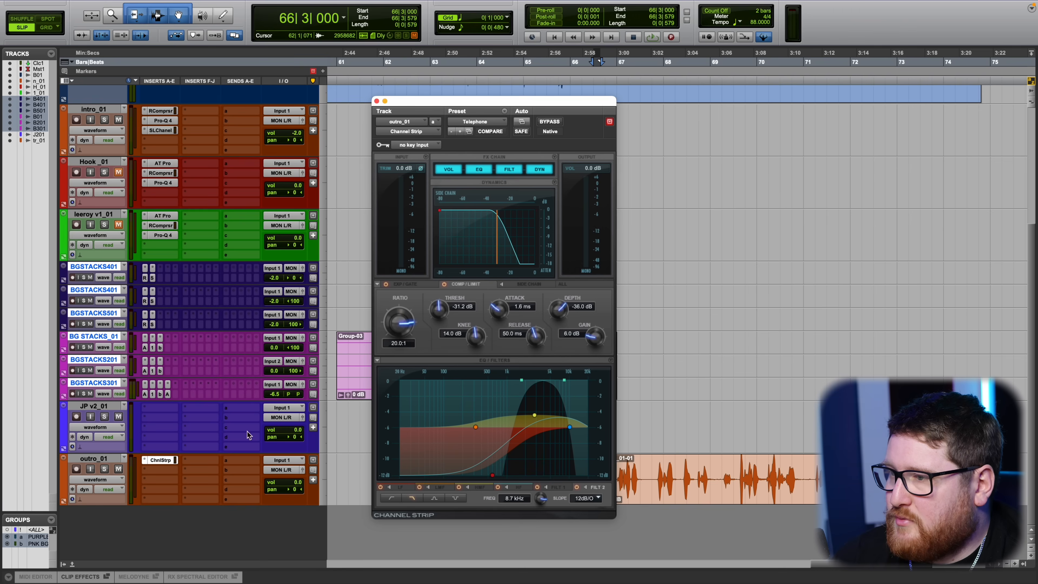
left_click_drag(570, 99, 503, 91)
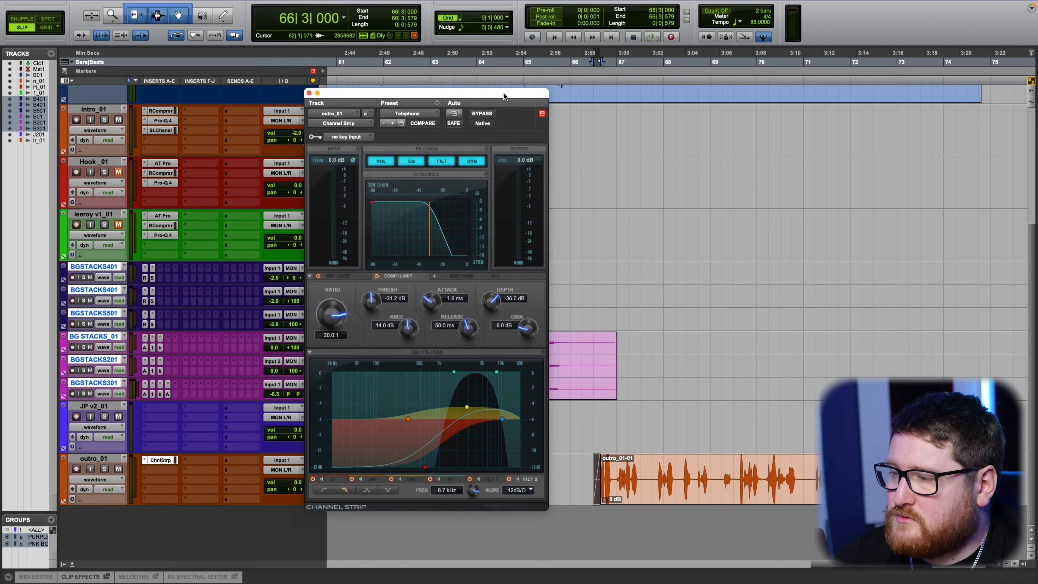
Play the outro and lower the Channel Strip's Filter 1 frequency to 1.1 kHz, closing the plug-in when done.
key("space")
key("space")
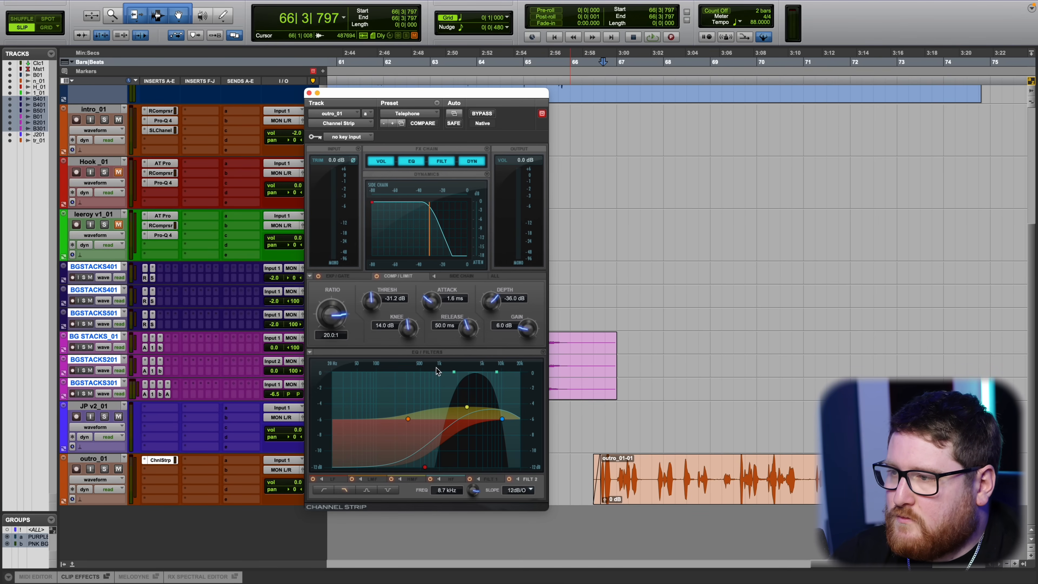
left_click_drag(454, 371, 448, 370)
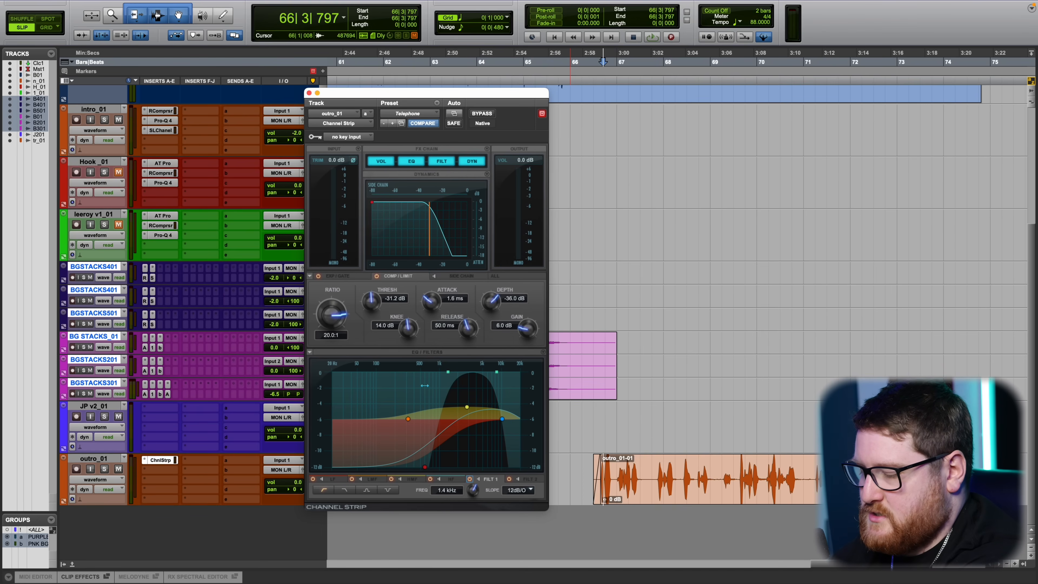
key("space")
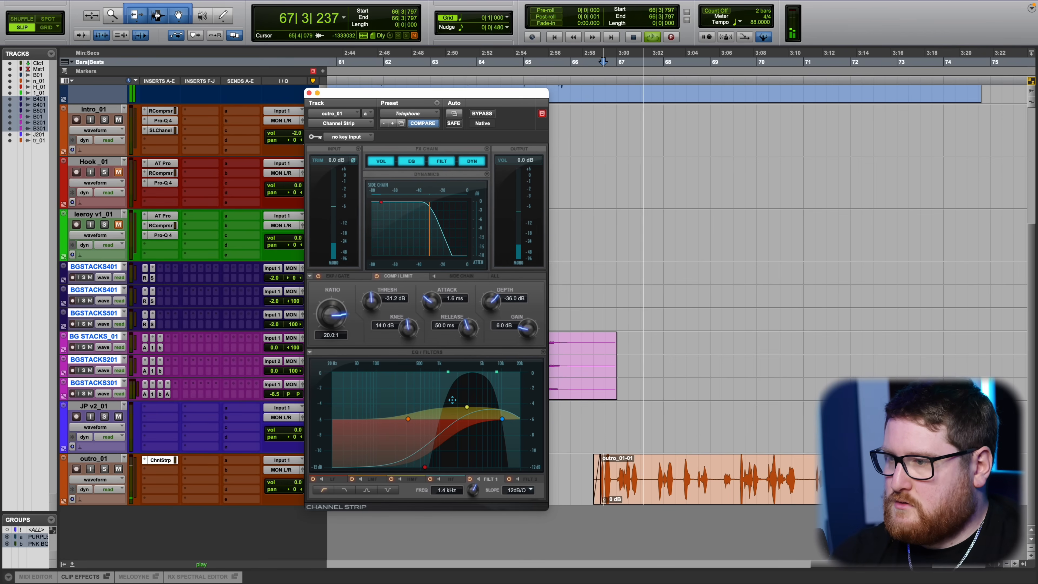
left_click_drag(447, 374, 441, 374)
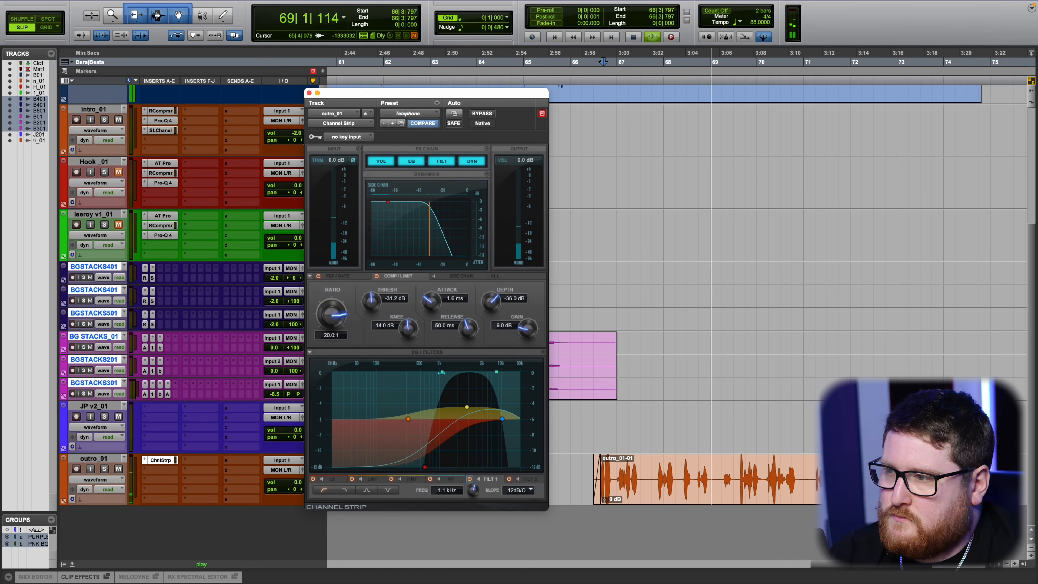
left_click(309, 93)
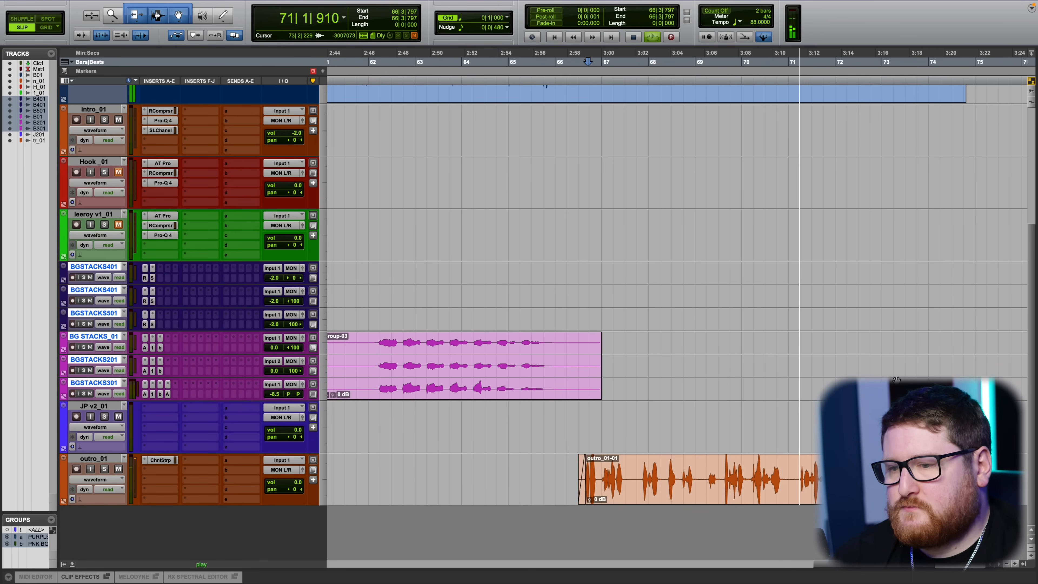
Listen to the filtered outro vocal against the beat through to the end of the outro_01-01 clip, stopping playback there.
scroll(838, 354, "down", 1)
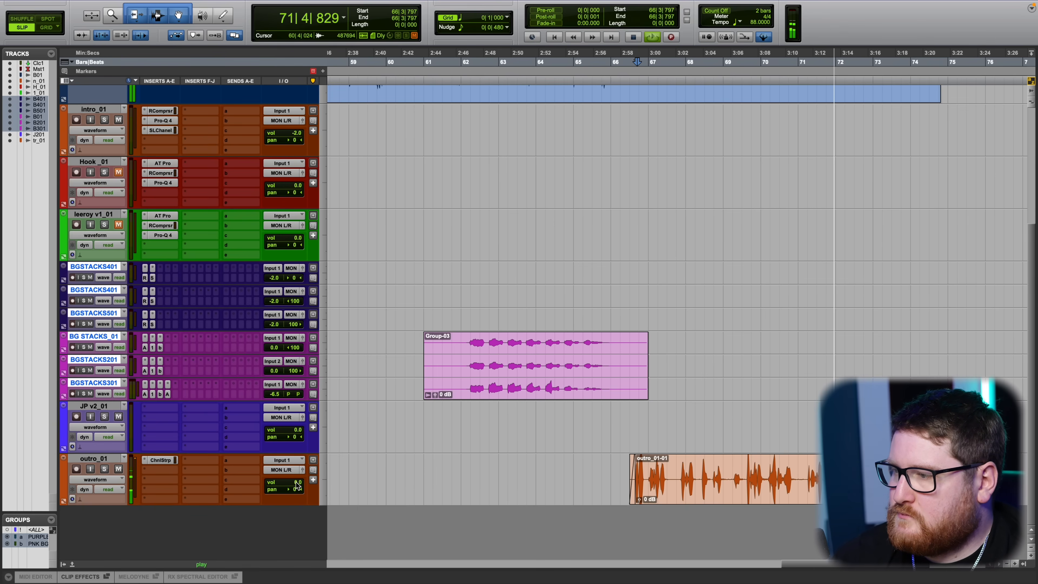
scroll(296, 484, "up", 5)
scroll(567, 479, "down", 3)
scroll(567, 480, "left", 5)
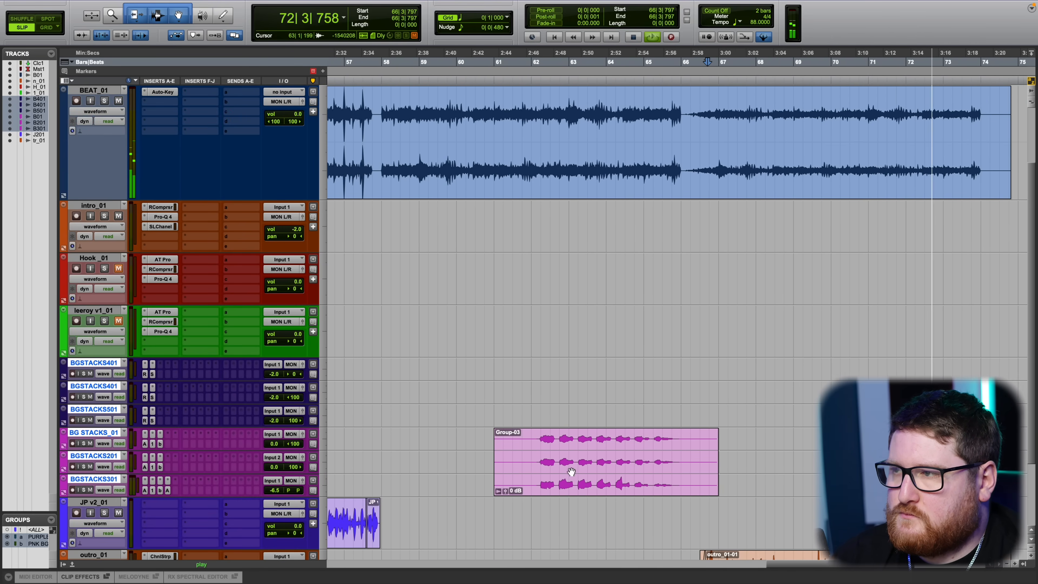
scroll(567, 477, "down", 3)
scroll(564, 472, "down", 2)
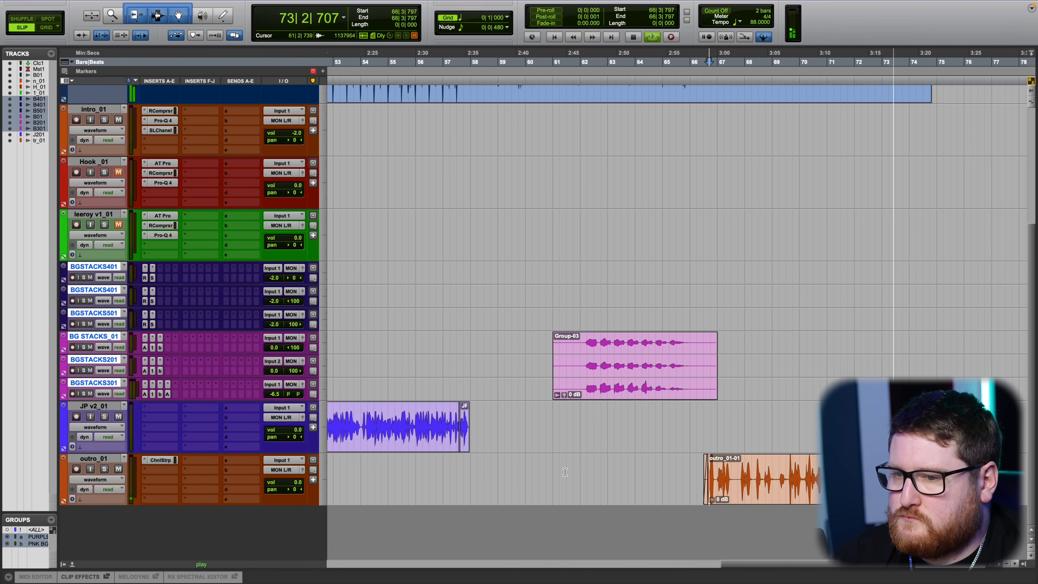
scroll(565, 471, "up", 2)
scroll(565, 473, "right", 6)
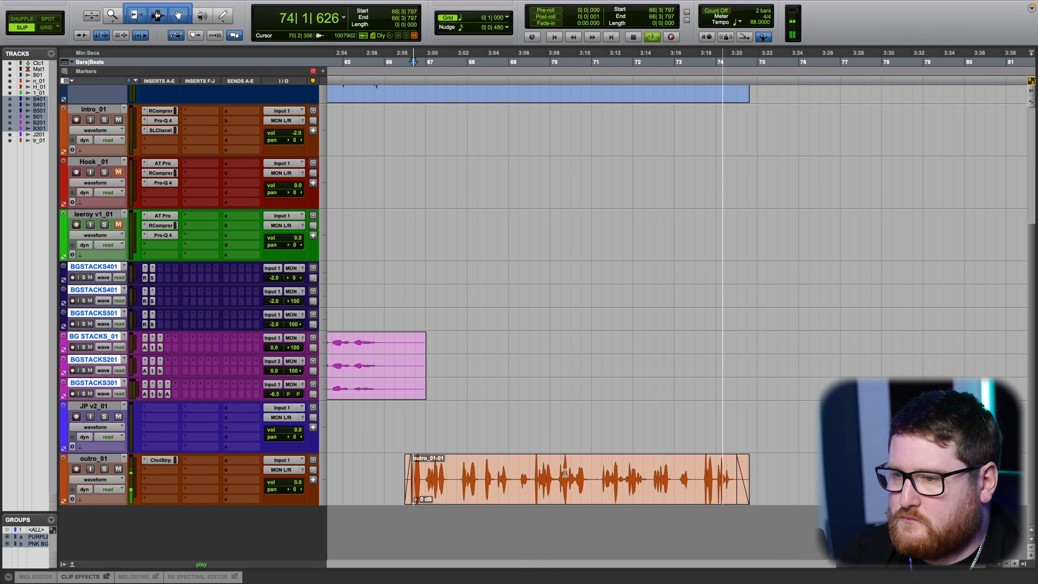
key("space")
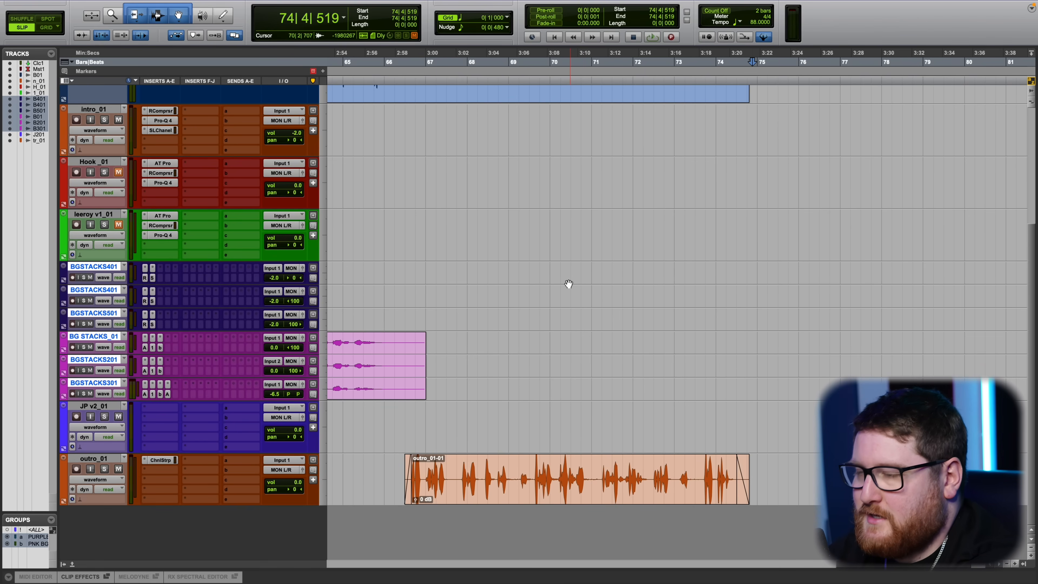
Trim the start of the JP v2_01-03 clip to 41|3|567 and add a short fade-in there.
scroll(569, 284, "left", 10)
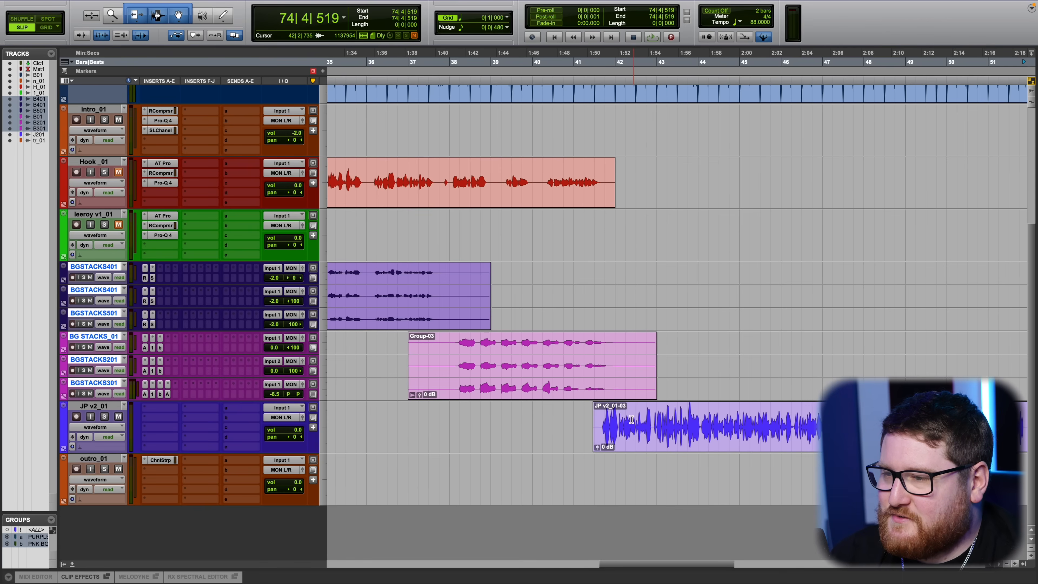
scroll(604, 423, "up", 3)
left_click_drag(590, 427, 614, 423)
left_click_drag(614, 408, 619, 409)
scroll(621, 409, "right", 5)
scroll(694, 409, "down", 3)
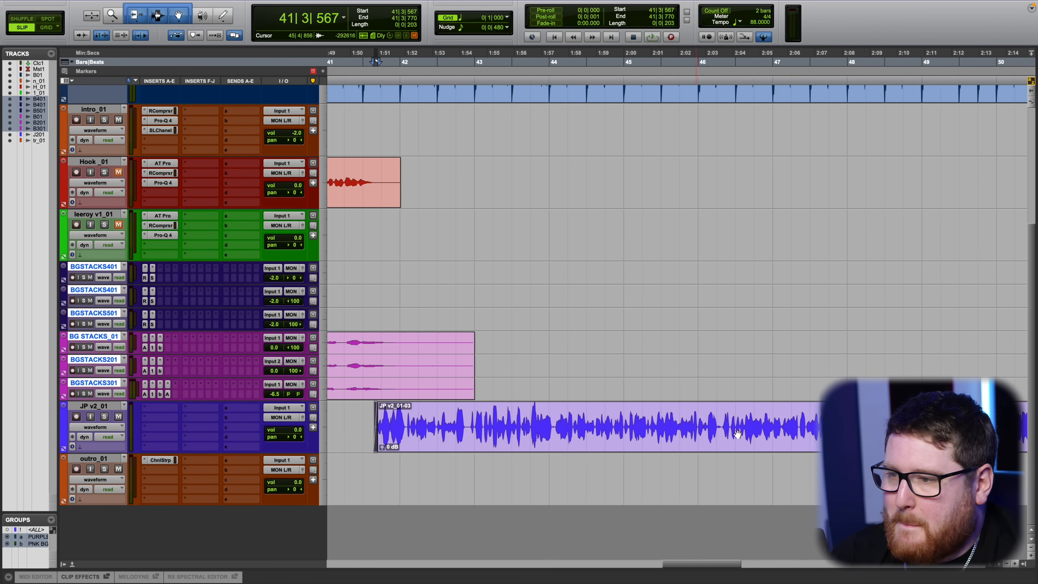
Add a short fade-out at the end of the JP v2_01-03 clip, starting at 57|4|628.
scroll(773, 408, "right", 10)
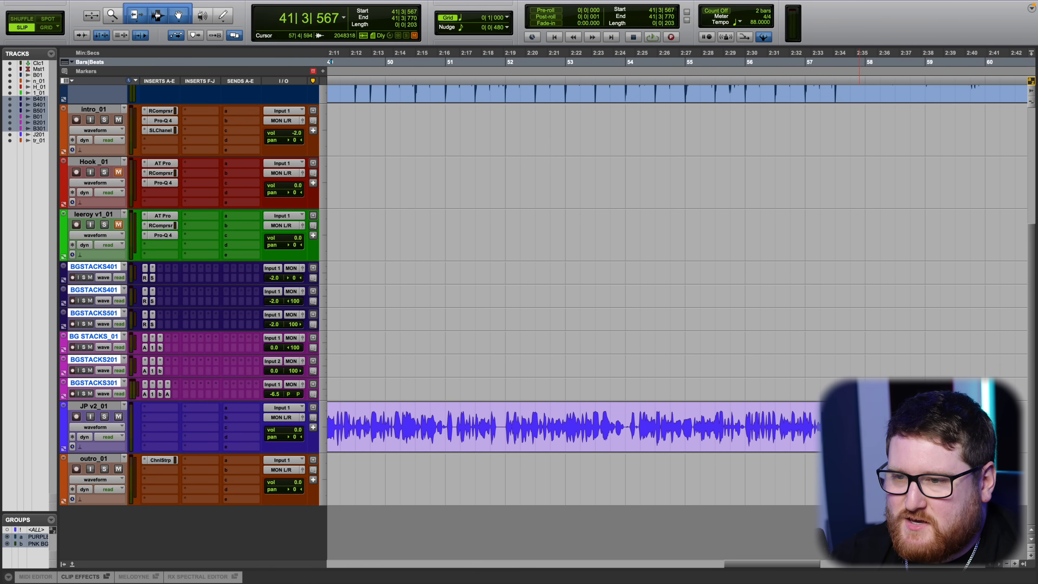
scroll(659, 342, "up", 3)
scroll(659, 342, "down", 2)
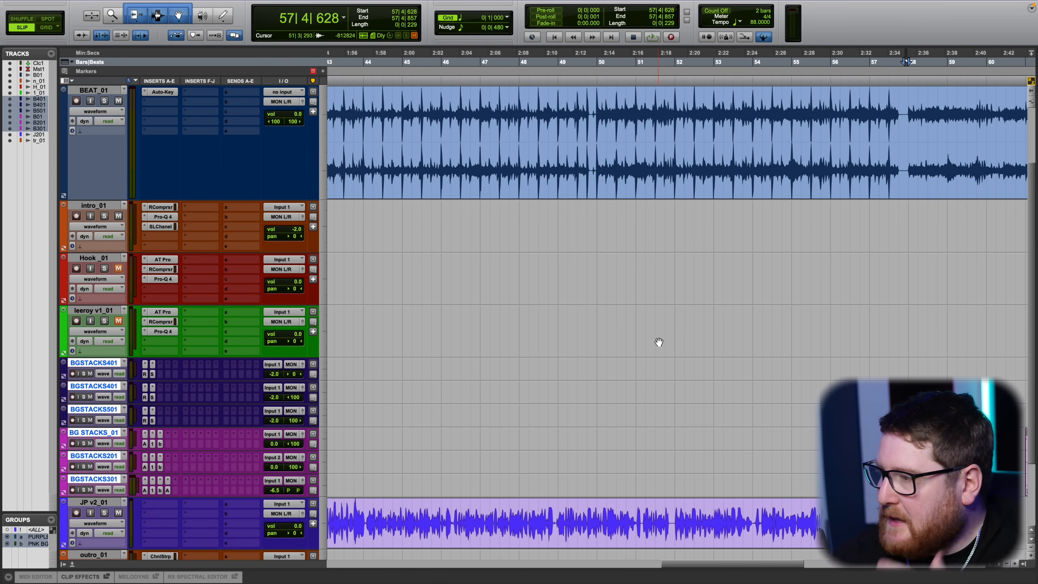
Play the second verse on JP v2_01 from 41|2|730, just before its clip begins, to hear the unprocessed vocal.
scroll(658, 342, "down", 2)
scroll(602, 337, "left", 5)
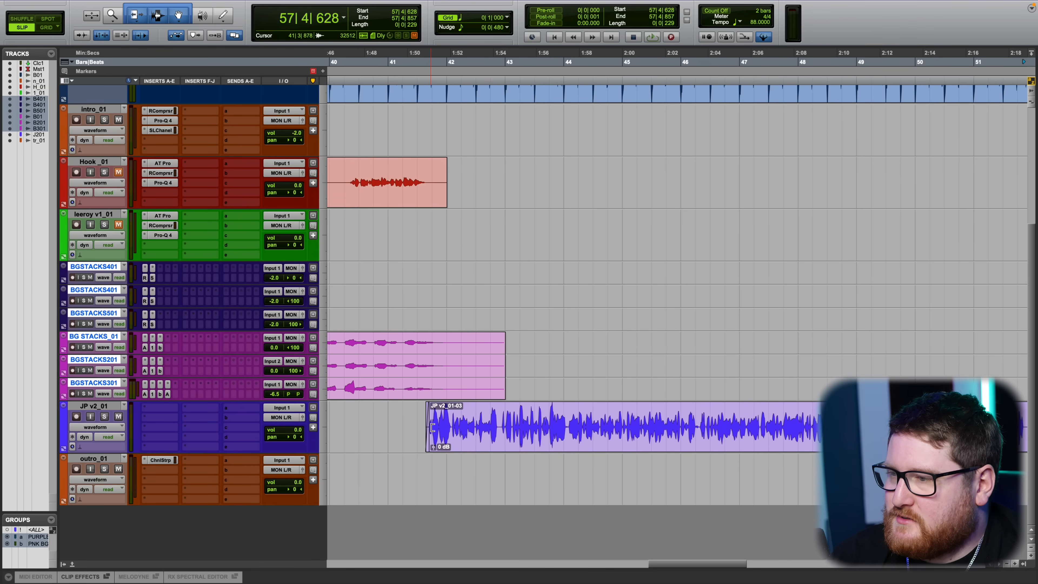
left_click(613, 441)
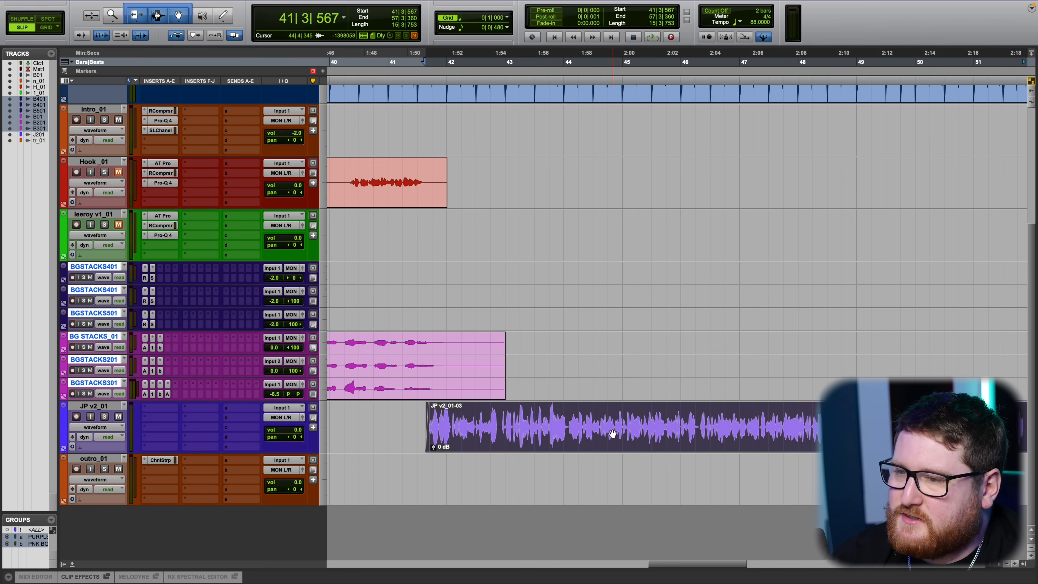
scroll(610, 387, "down", 4)
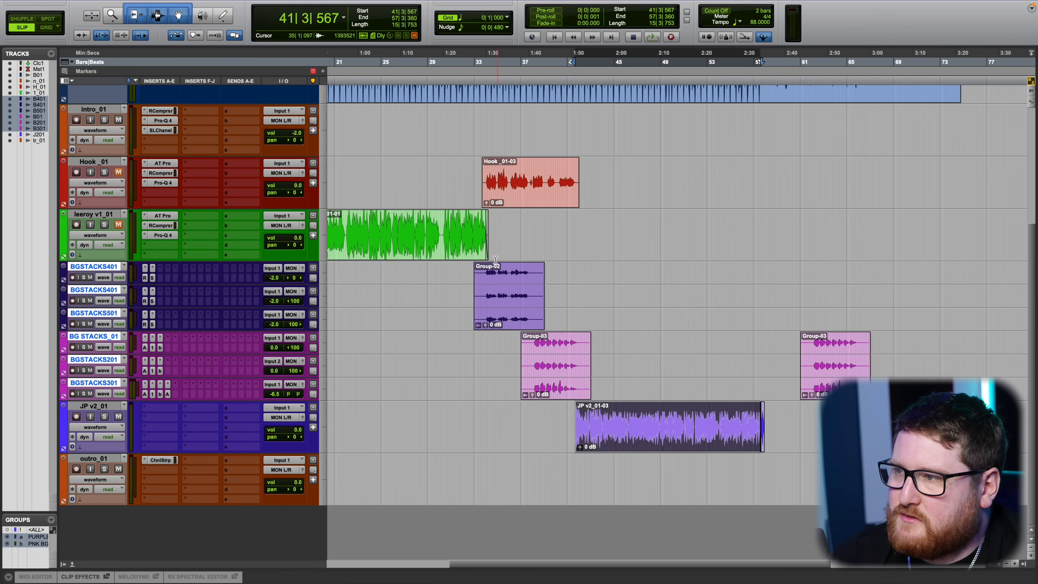
scroll(650, 404, "up", 4)
left_click(671, 391)
scroll(817, 420, "down", 1)
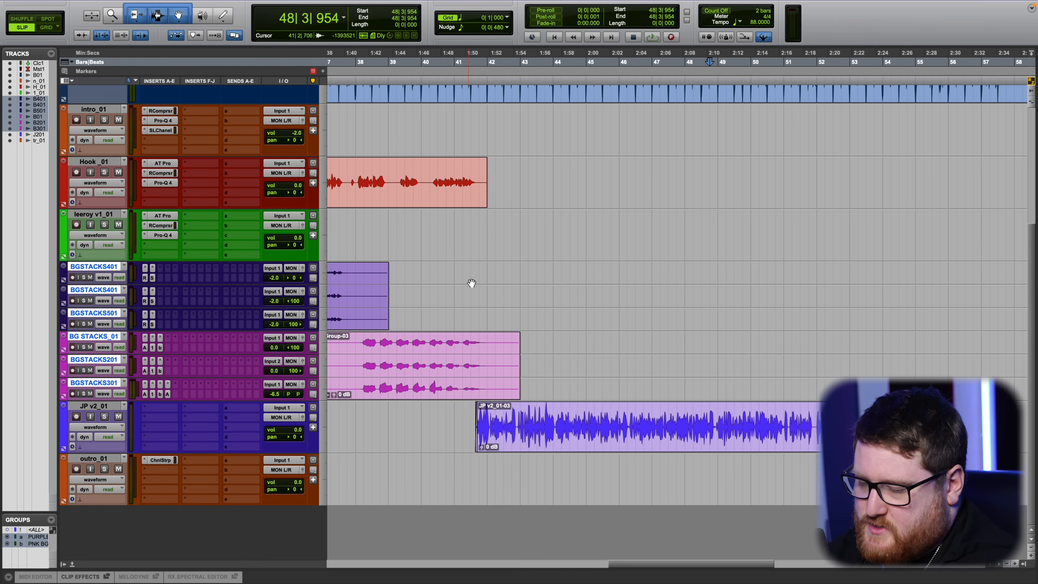
key("space")
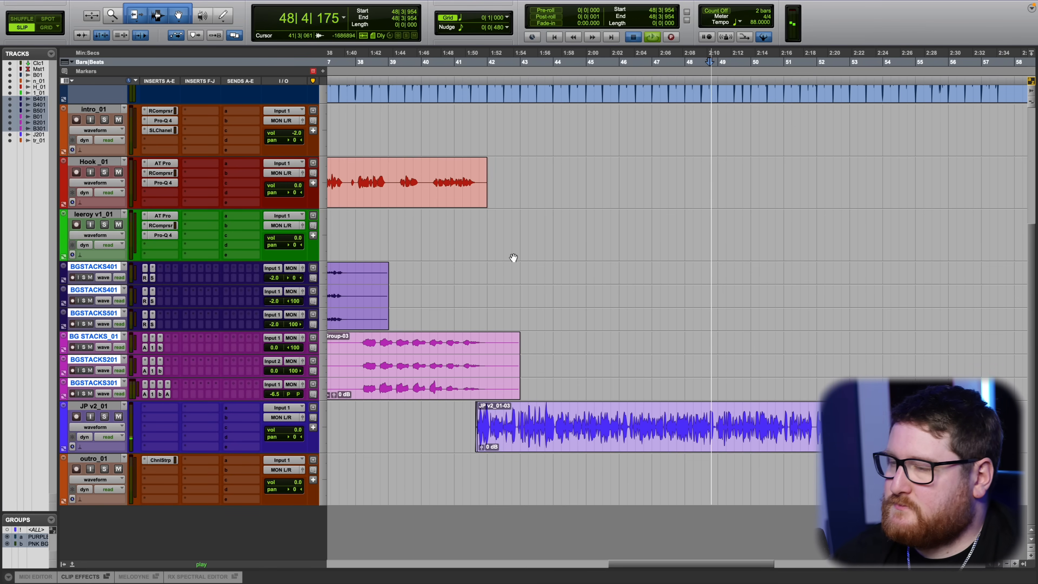
left_click(467, 60)
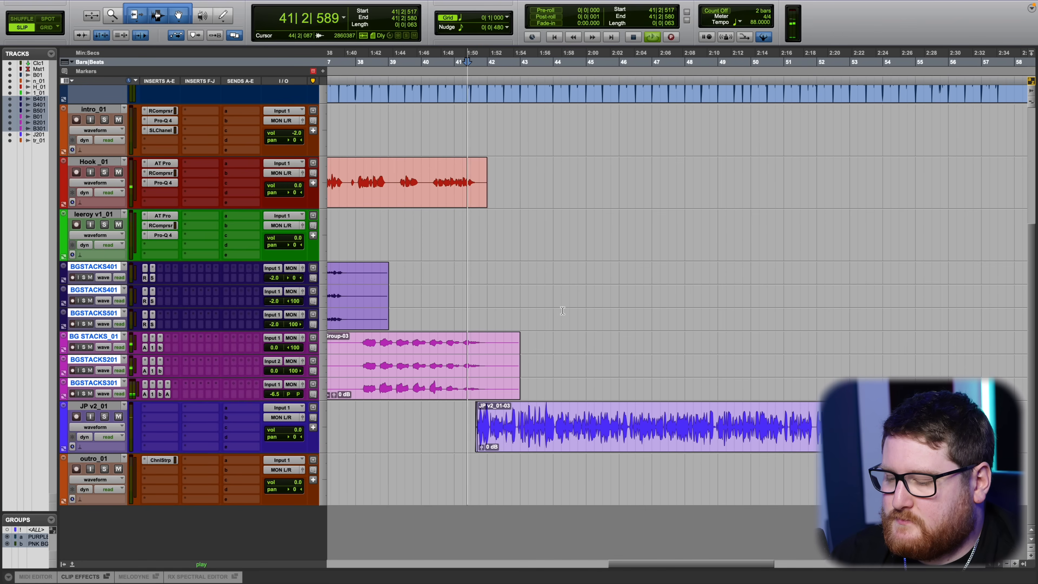
scroll(568, 305, "up", 1)
left_click(371, 62)
key("space")
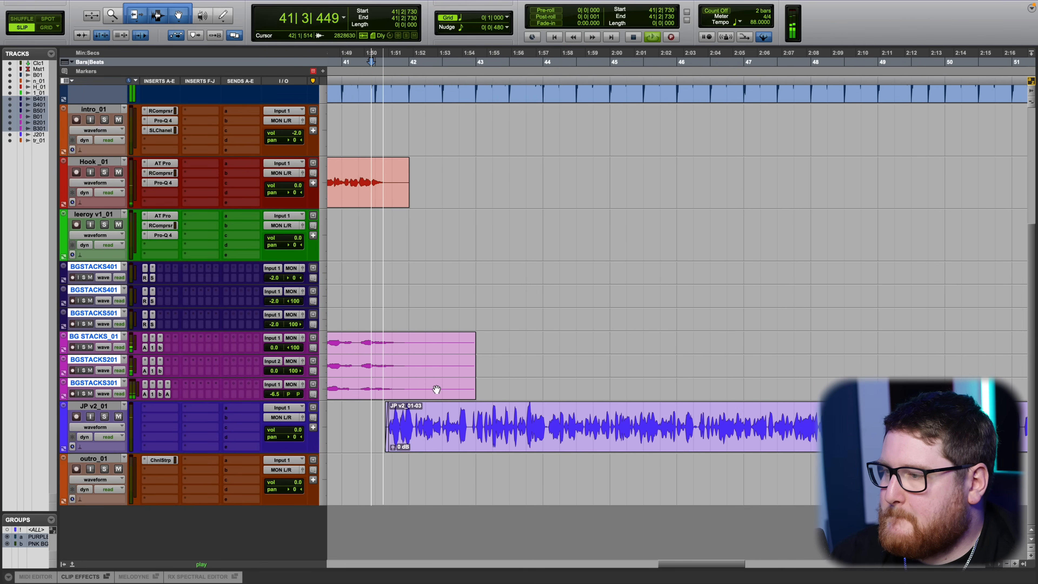
Insert the UADx 1176AE Compressor (mono) in the first insert slot of the JP v2_01 track.
left_click(161, 410)
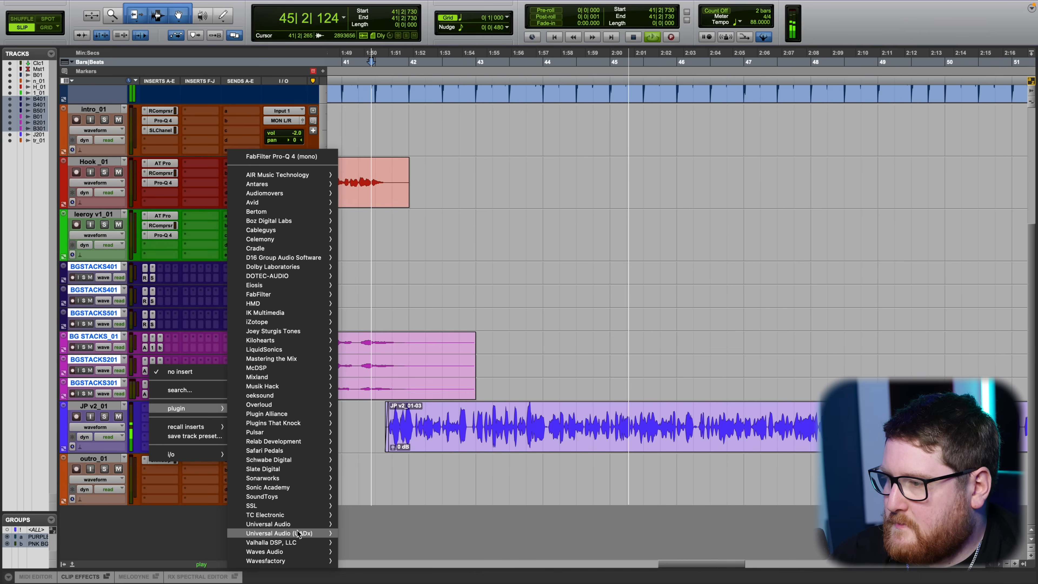
mouse_move(279, 533)
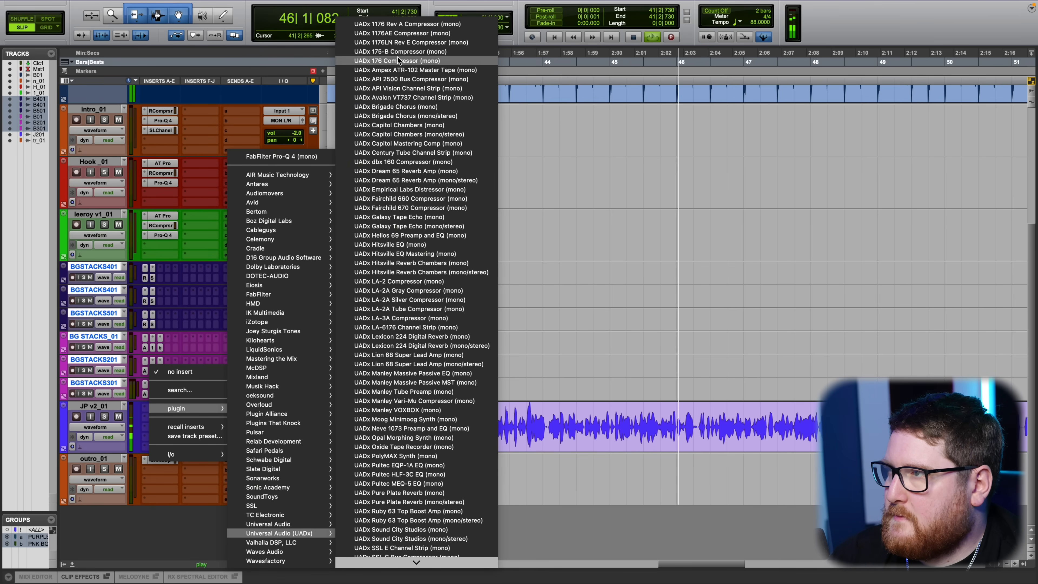
left_click(402, 33)
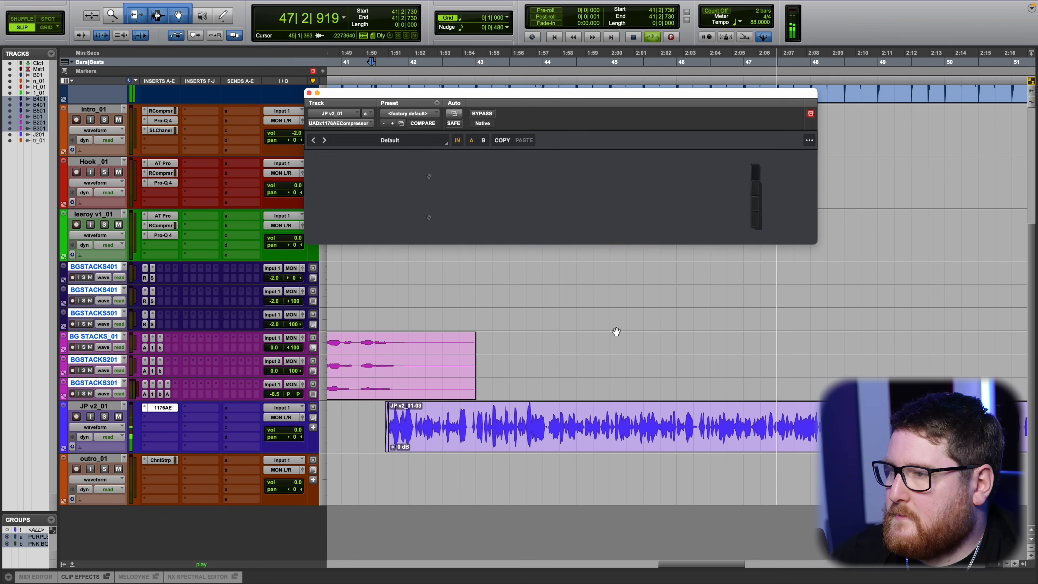
Replay the JP v2_01 verse from just before bar 50, starting at 49|4|528.
left_click_drag(619, 109, 656, 117)
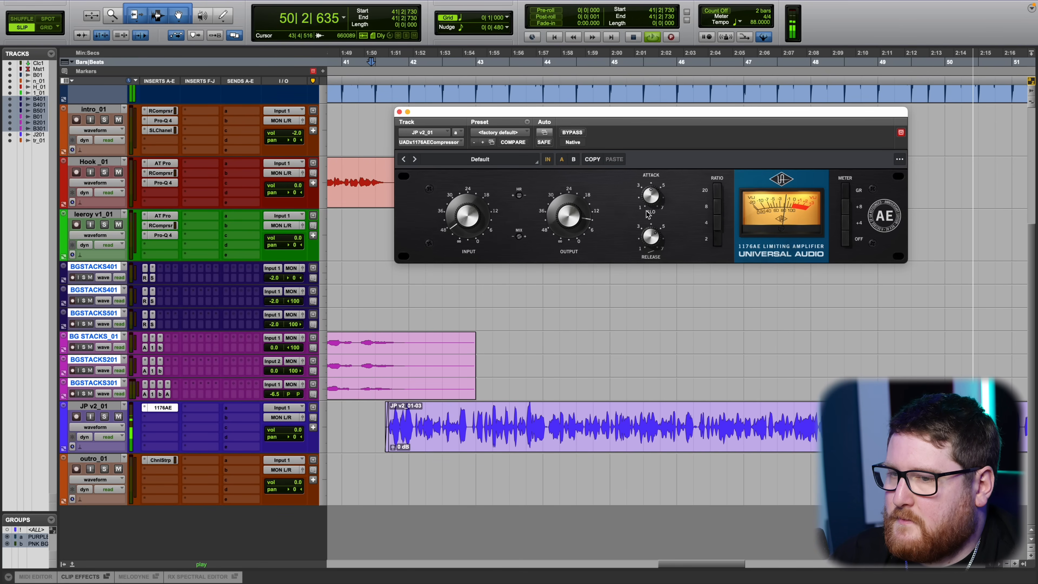
scroll(717, 429, "up", 6)
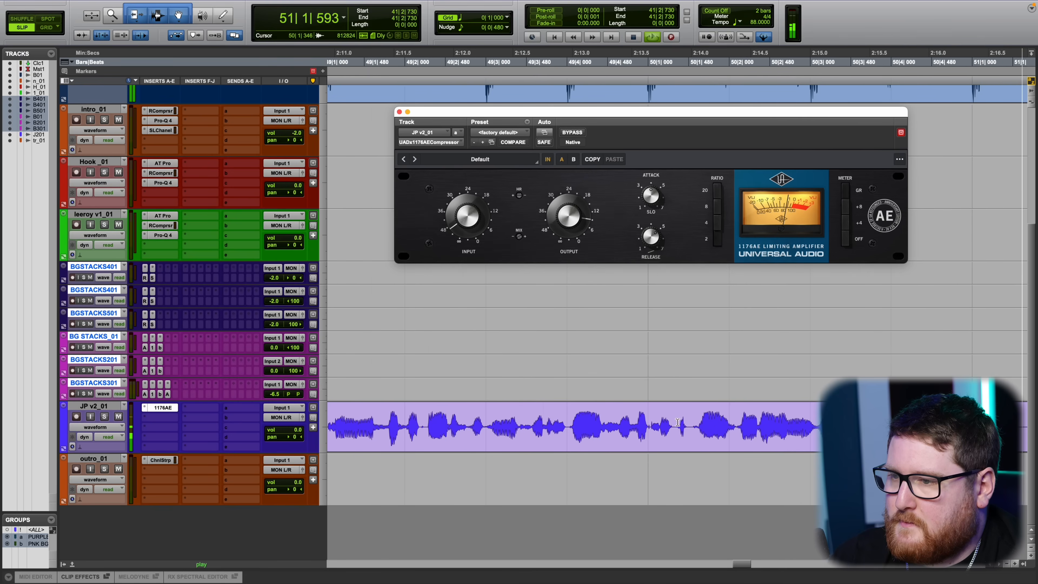
left_click(452, 357)
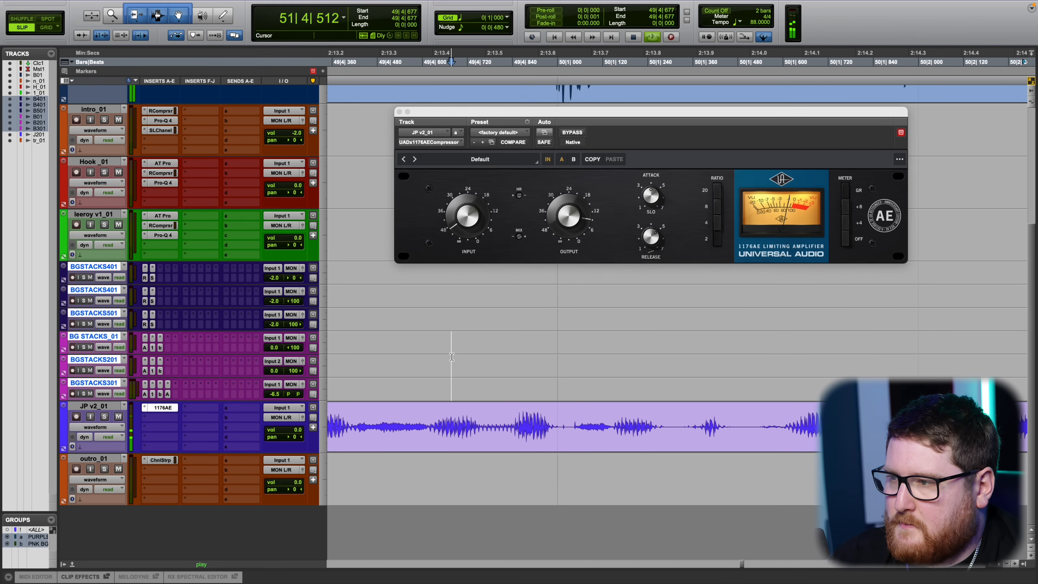
left_click(395, 339)
key("space")
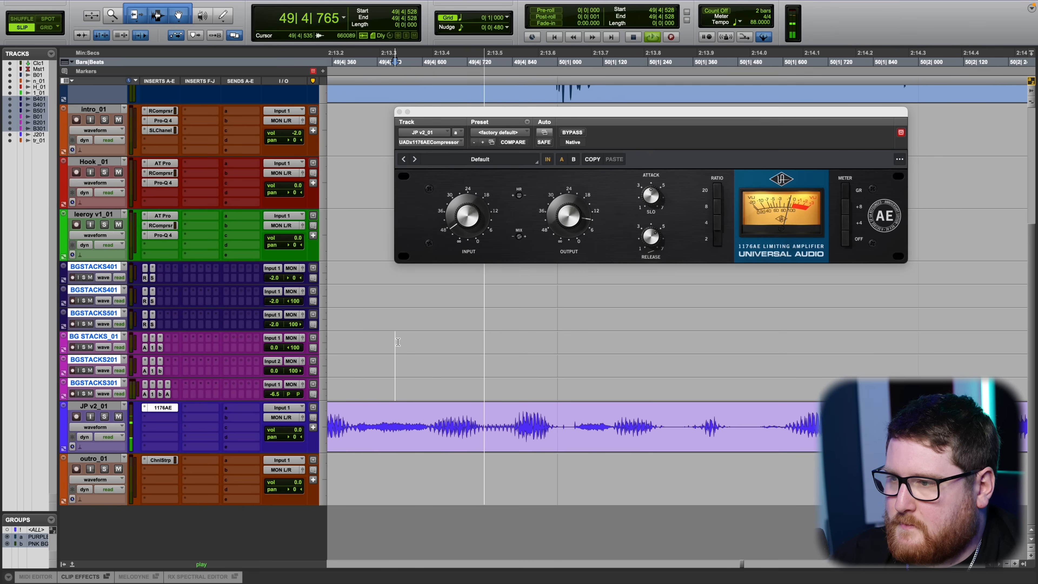
Split the JP v2_01 clip just after the start of bar 50 and add short fades on both sides of the split.
left_click(568, 418)
key("b")
left_click_drag(570, 416, 577, 415)
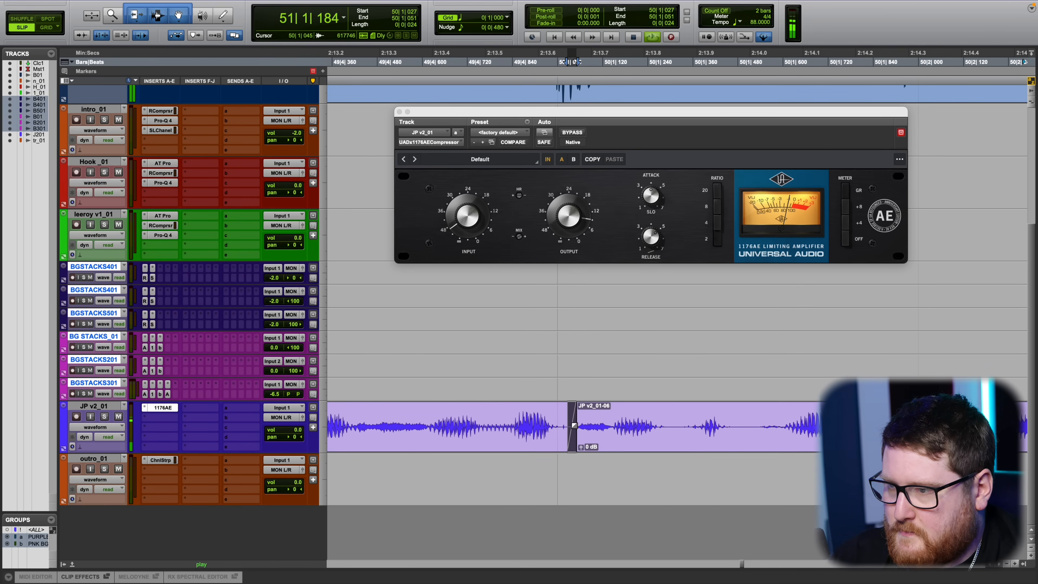
left_click(447, 358)
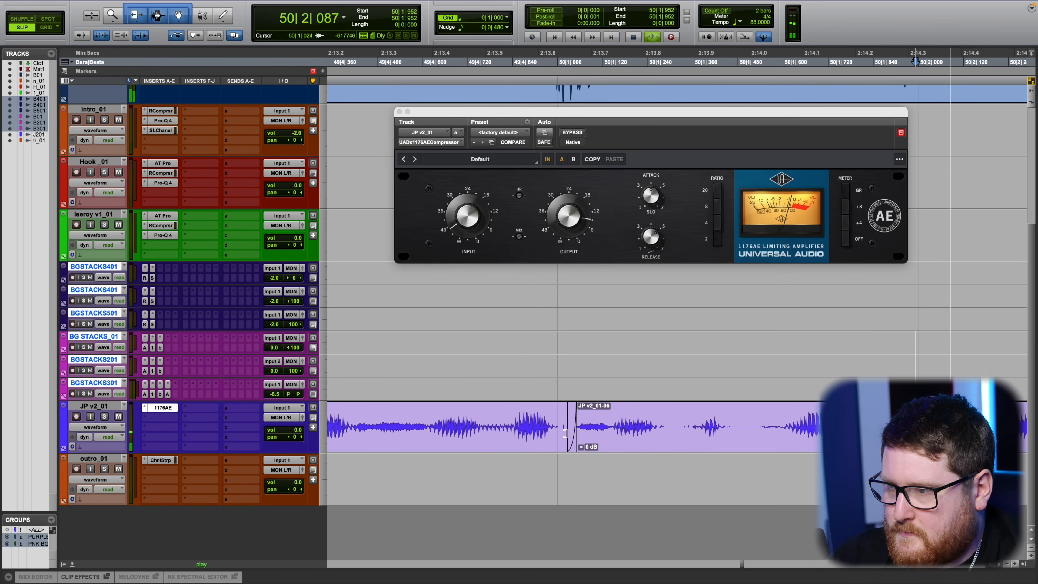
left_click_drag(565, 434, 561, 412)
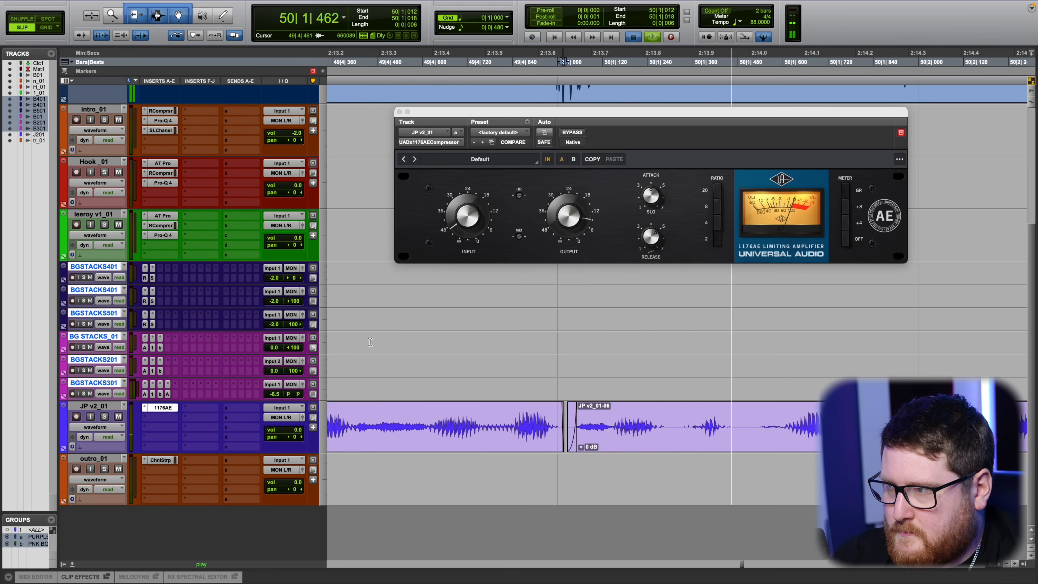
Trim the end of the JP v2_01 clip before the split back to 49|4|953 and replay from 49|4|577.
left_click(370, 342)
scroll(447, 395, "down", 3)
scroll(506, 436, "up", 4)
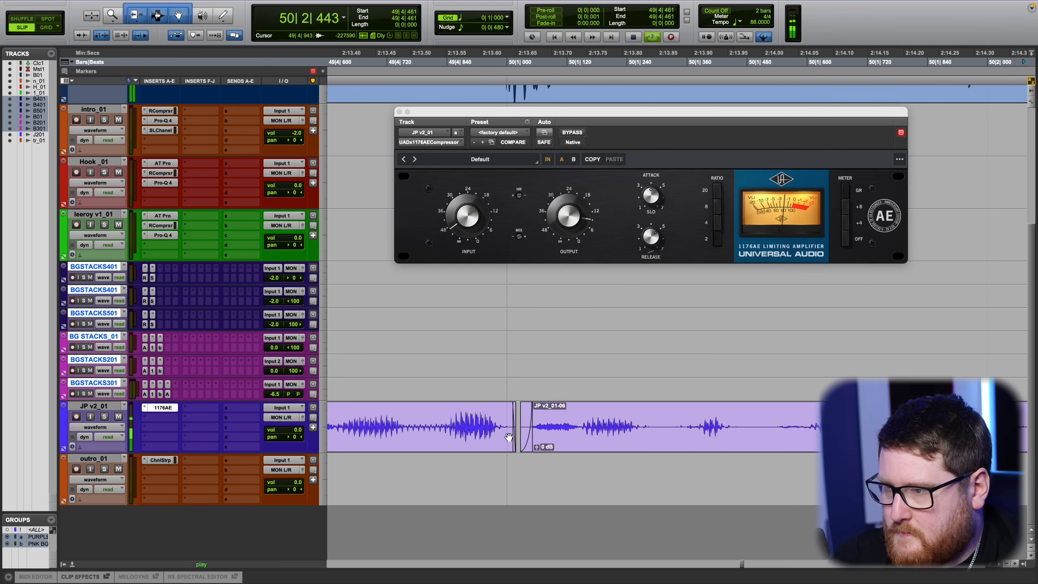
scroll(511, 437, "up", 2)
left_click_drag(512, 427, 499, 425)
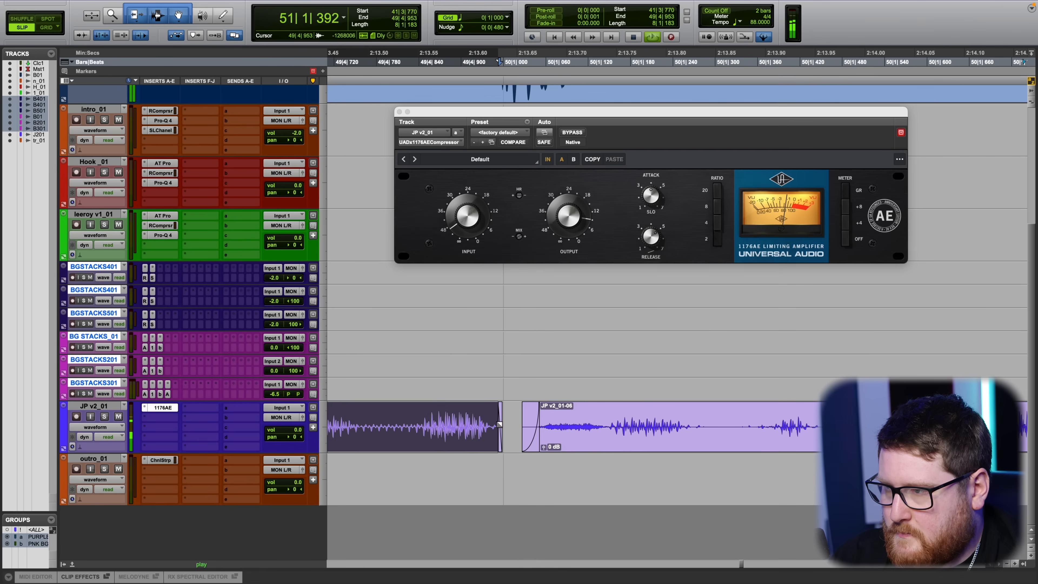
key("space")
left_click(408, 294)
Delete the short audio spike in the BEAT_01 clip at bar 50, from 49|4|957 to 50|1|001.
scroll(510, 344, "up", 5)
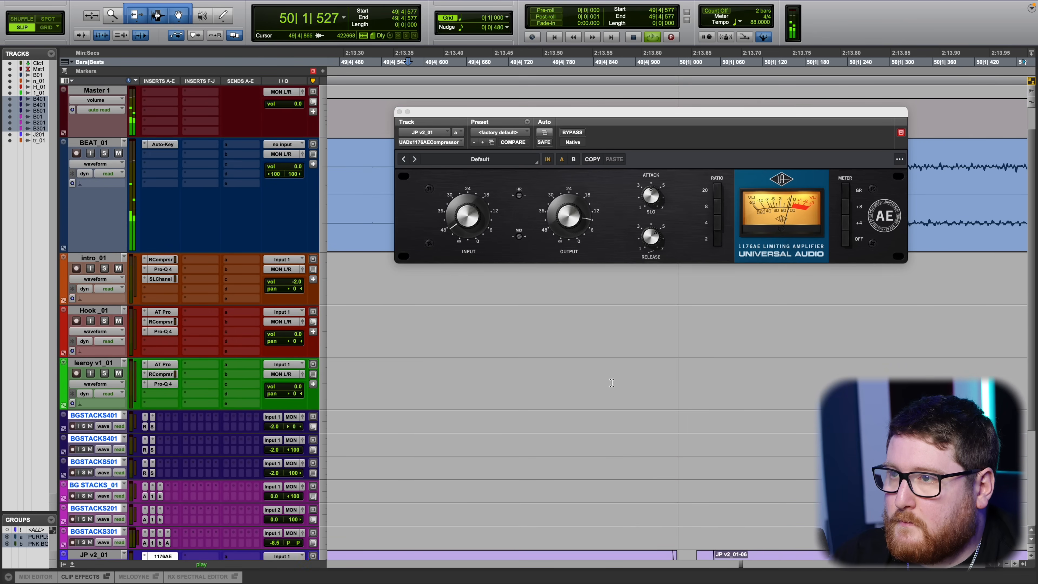
left_click_drag(615, 119, 625, 410)
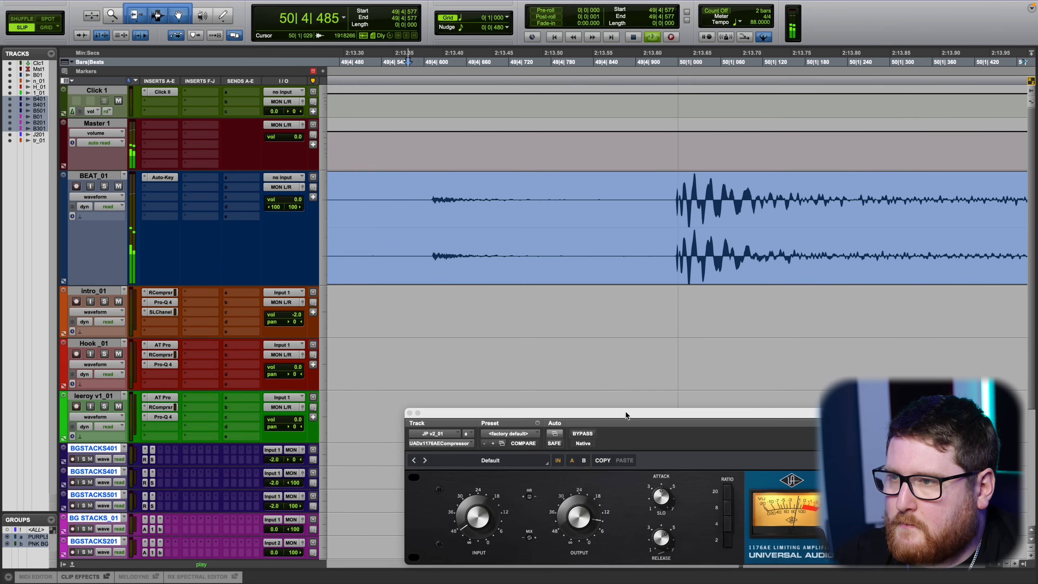
scroll(596, 255, "up", 3)
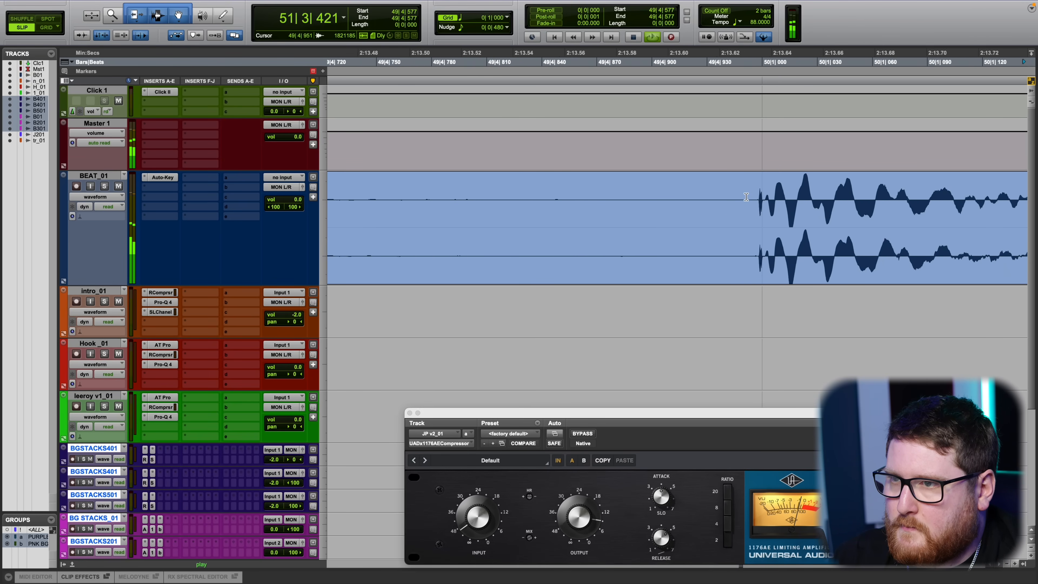
scroll(762, 205, "up", 5)
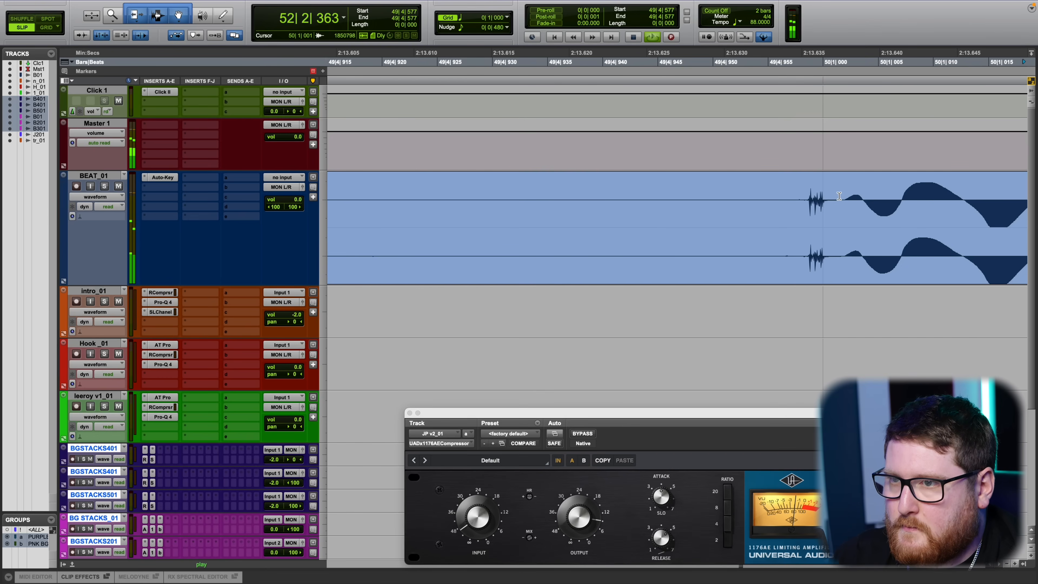
left_click_drag(828, 189, 794, 235)
key("Delete")
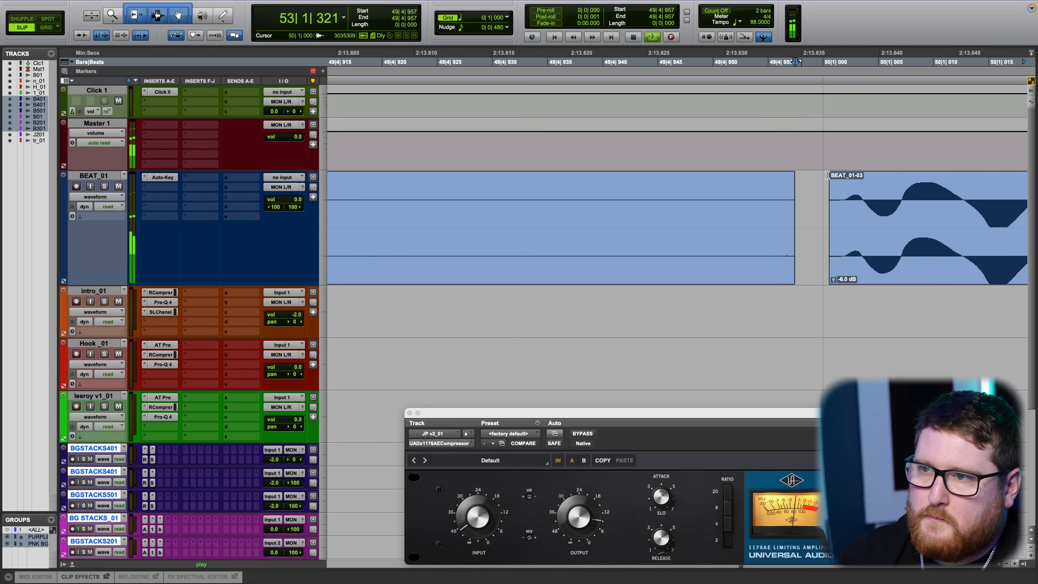
Add a short fade-out before the BEAT_01 gap and a fade-in after it, and play the edit from 49|4|359.
left_click_drag(790, 177, 760, 177)
left_click_drag(833, 177, 843, 177)
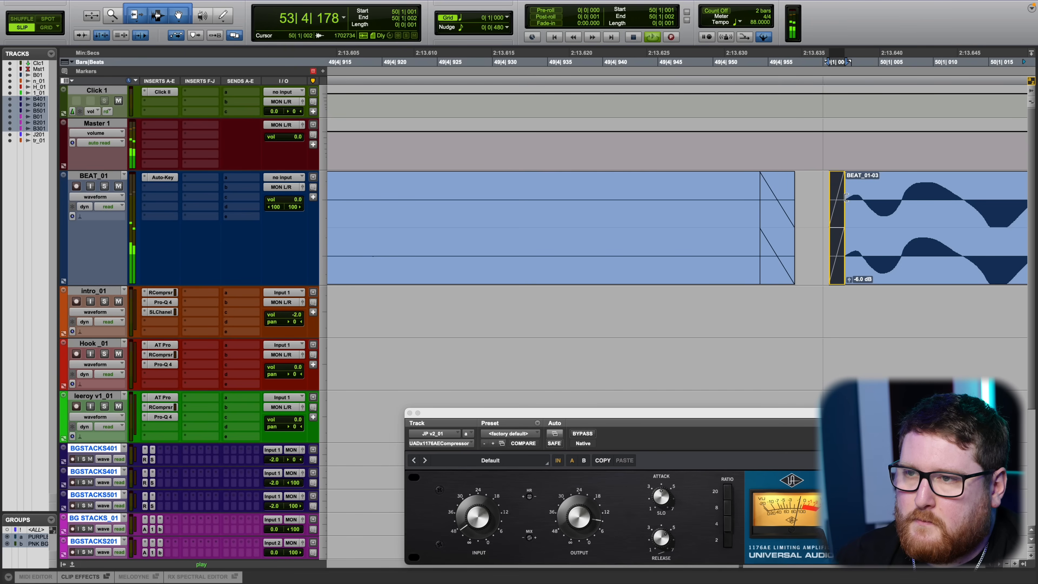
scroll(722, 163, "down", 8)
left_click(344, 60)
scroll(551, 294, "down", 5)
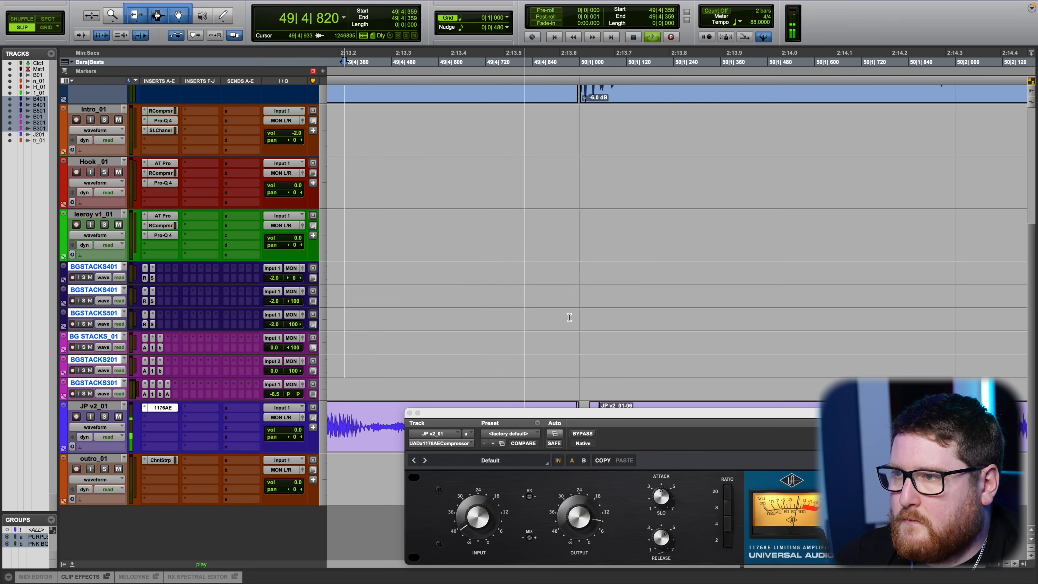
Fine-tune the attack of the 1176AE compressor on JP v2_01 while the verse plays.
left_click_drag(578, 420, 515, 218)
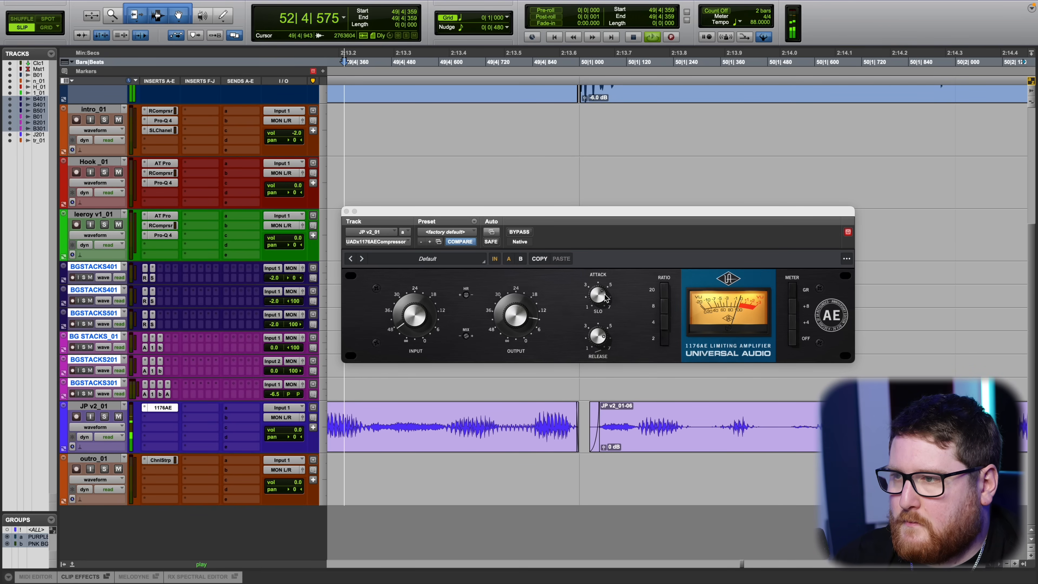
left_click_drag(604, 294, 610, 288)
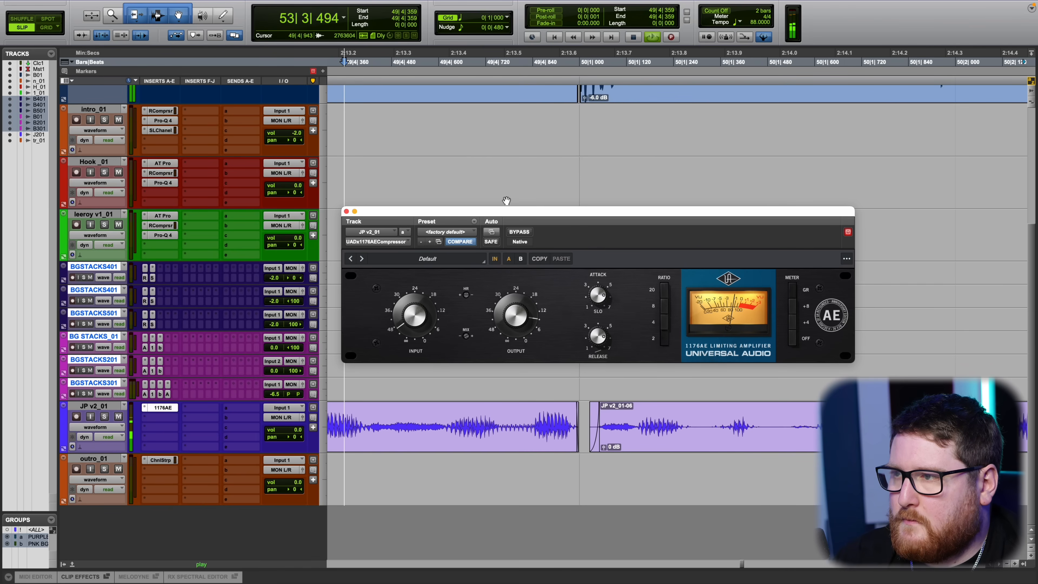
left_click_drag(372, 211, 376, 216)
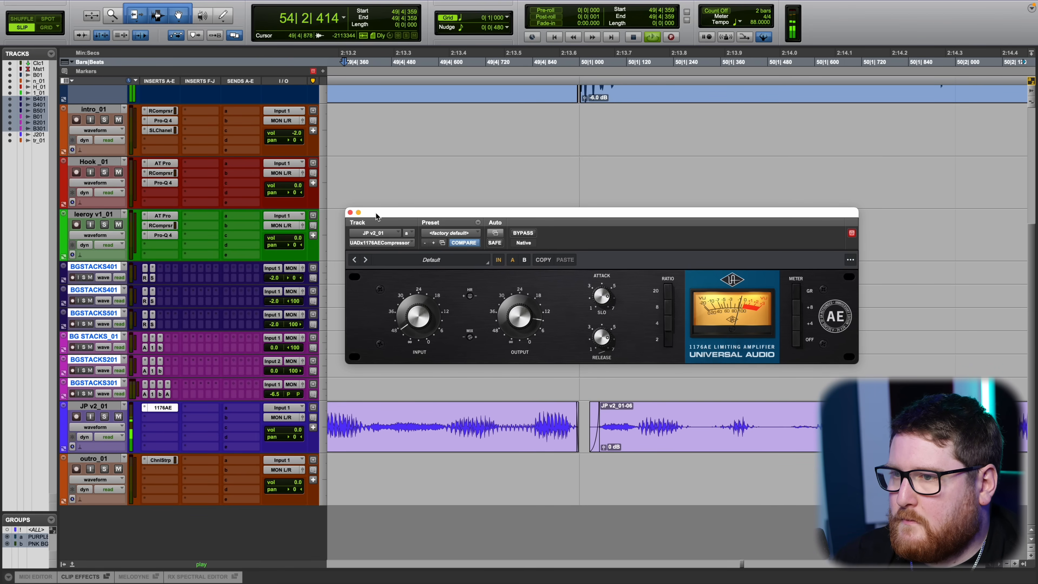
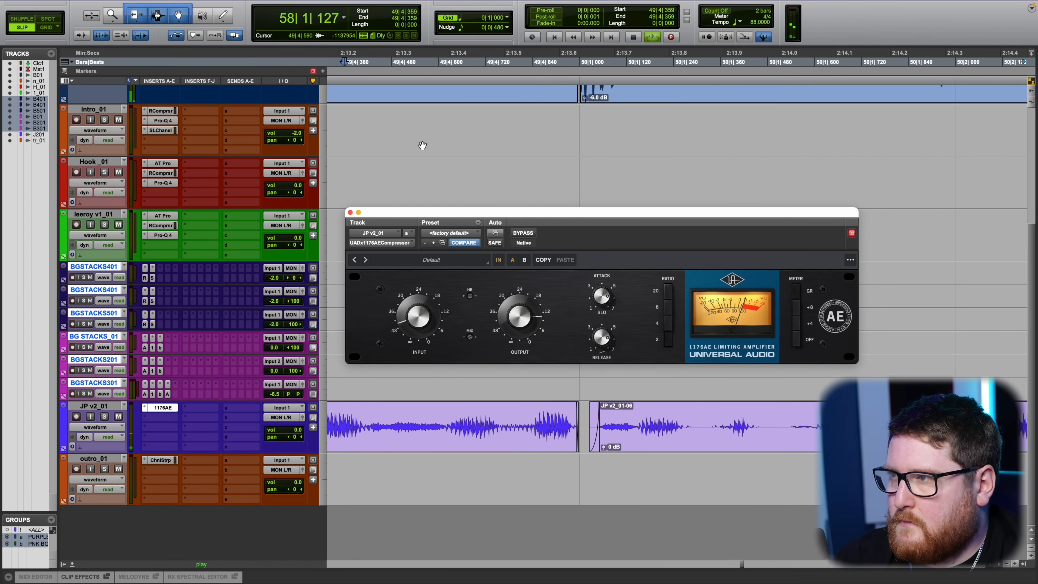
Listen to the compressed JP v2_01 verse from 49|2|701 and again from 43|1|342, and close the compressor.
scroll(409, 147, "down", 2)
scroll(450, 131, "left", 5)
left_click(376, 63)
key("space")
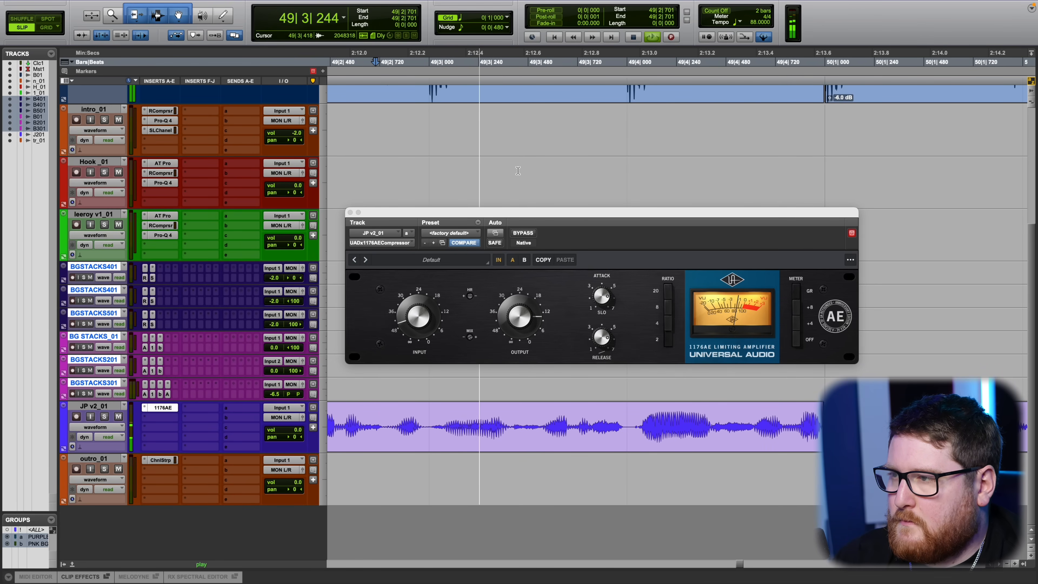
scroll(517, 164, "down", 2)
scroll(531, 166, "left", 5)
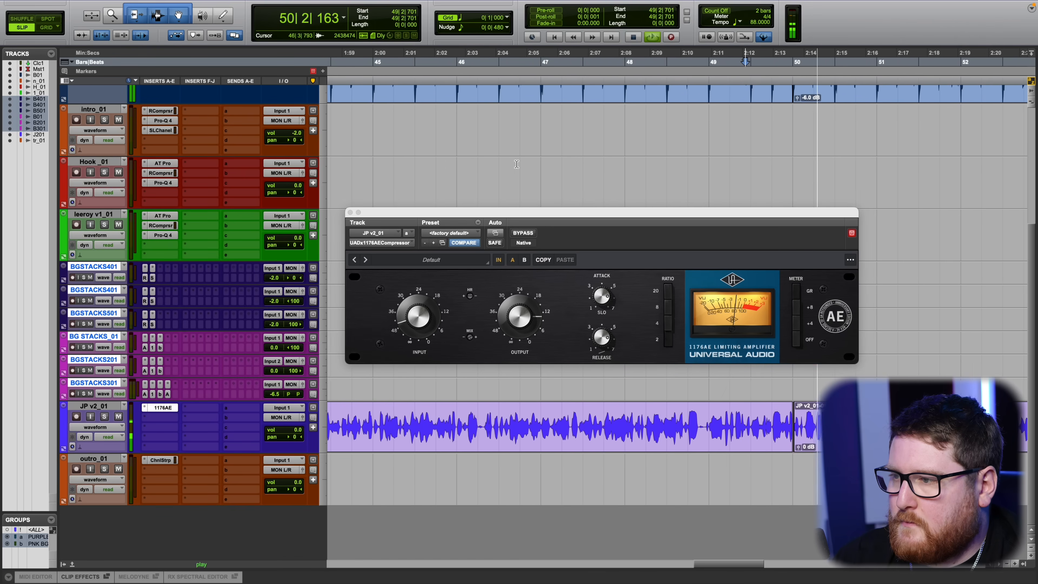
left_click(649, 169)
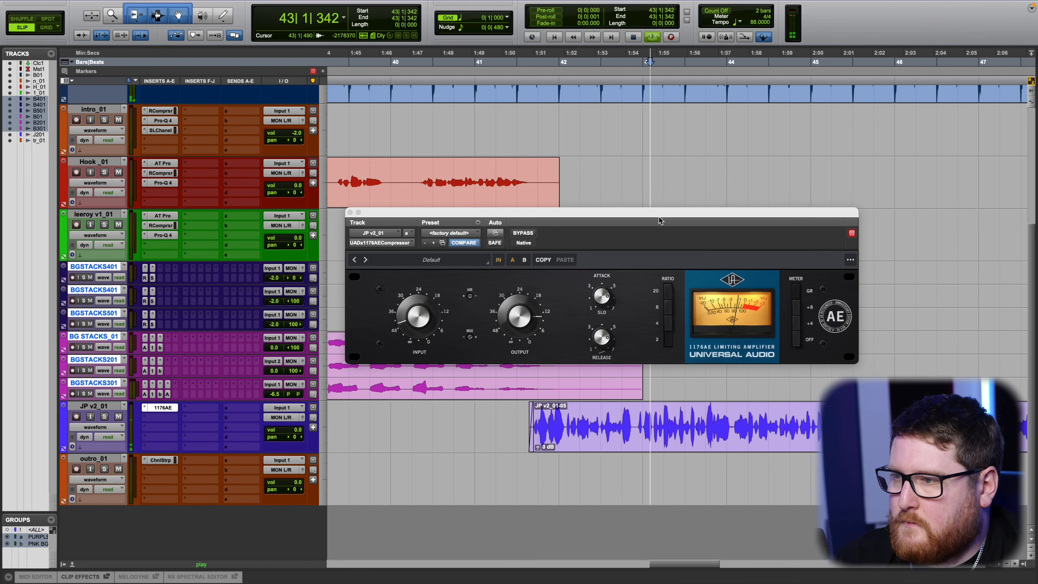
left_click_drag(669, 213, 636, 158)
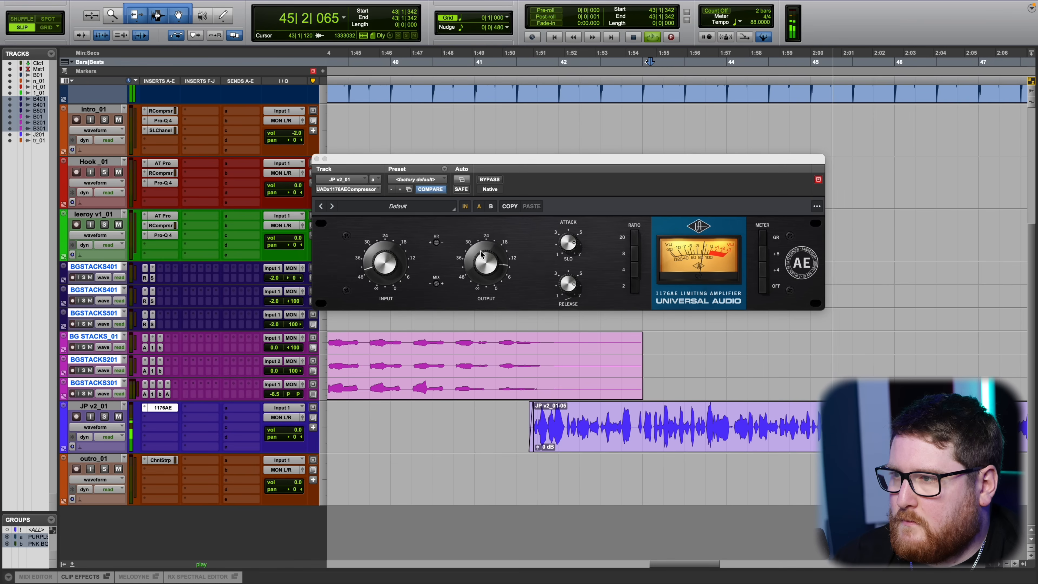
left_click(317, 158)
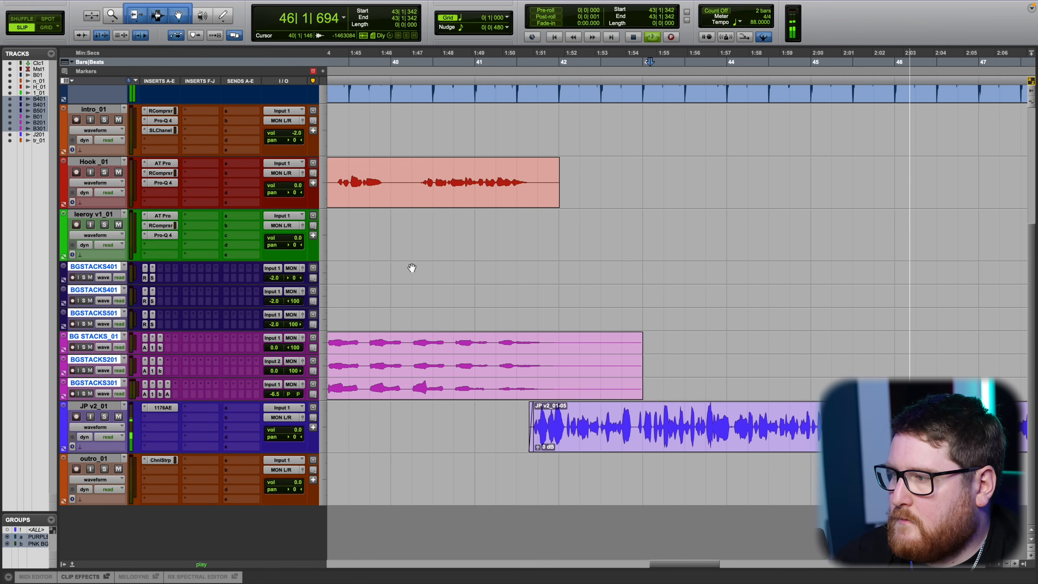
Insert the Plugin Alliance bx_console SSL 9000 J (mono) in the second insert slot of the JP v2_01 track.
left_click(188, 445)
mouse_move(192, 418)
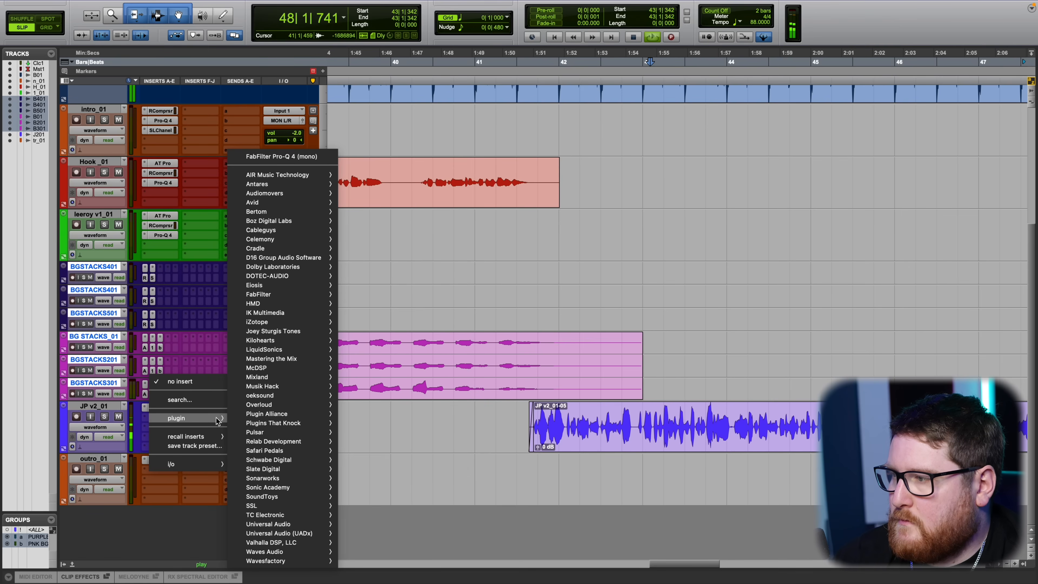
mouse_move(286, 536)
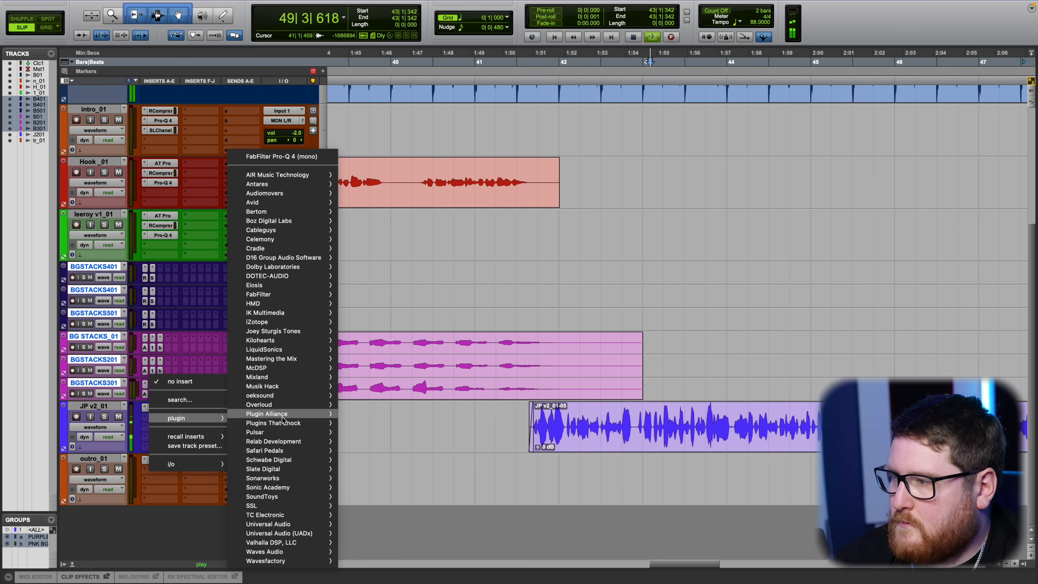
mouse_move(404, 414)
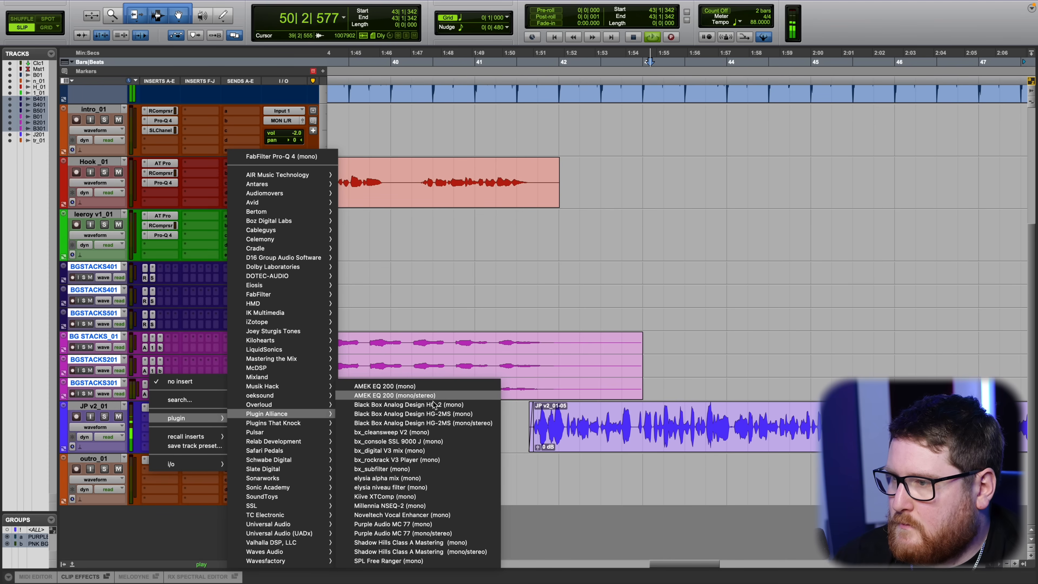
left_click(432, 441)
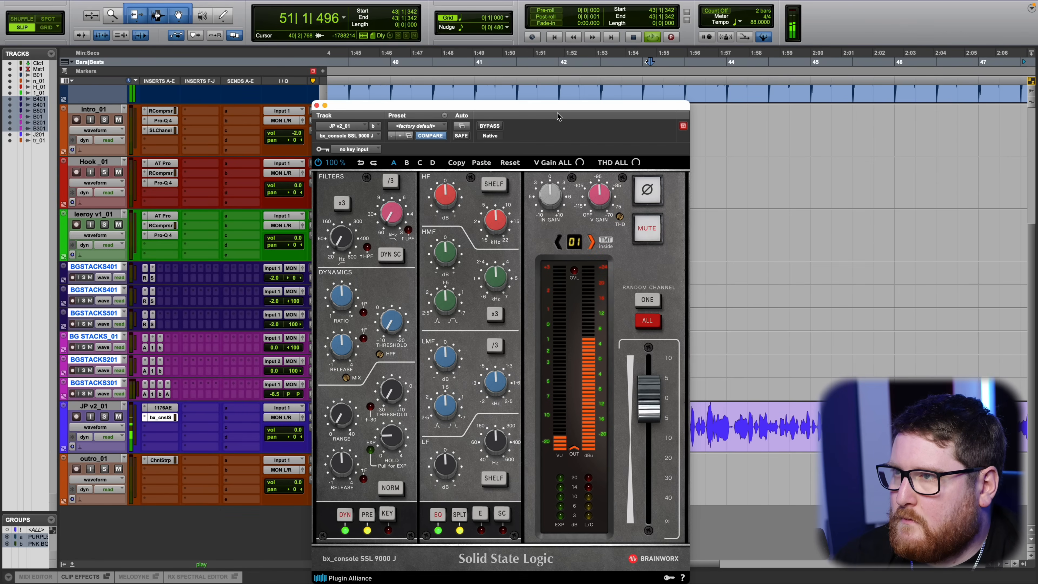
Enable the SSL 9000 J high-pass filter at about 201 Hz and replay the verse from 43|3|943.
left_click(367, 247)
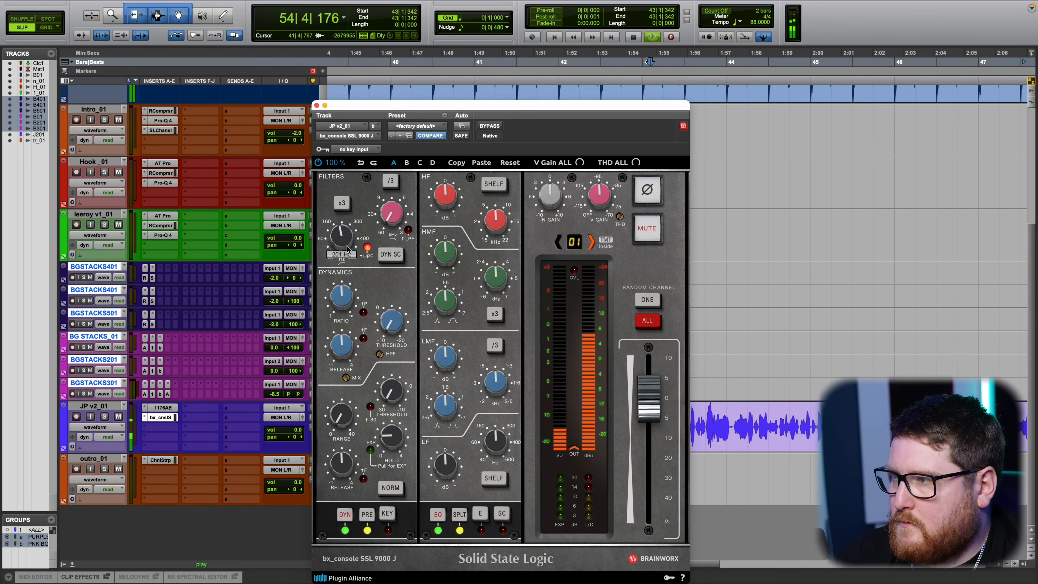
left_click_drag(420, 108, 417, 48)
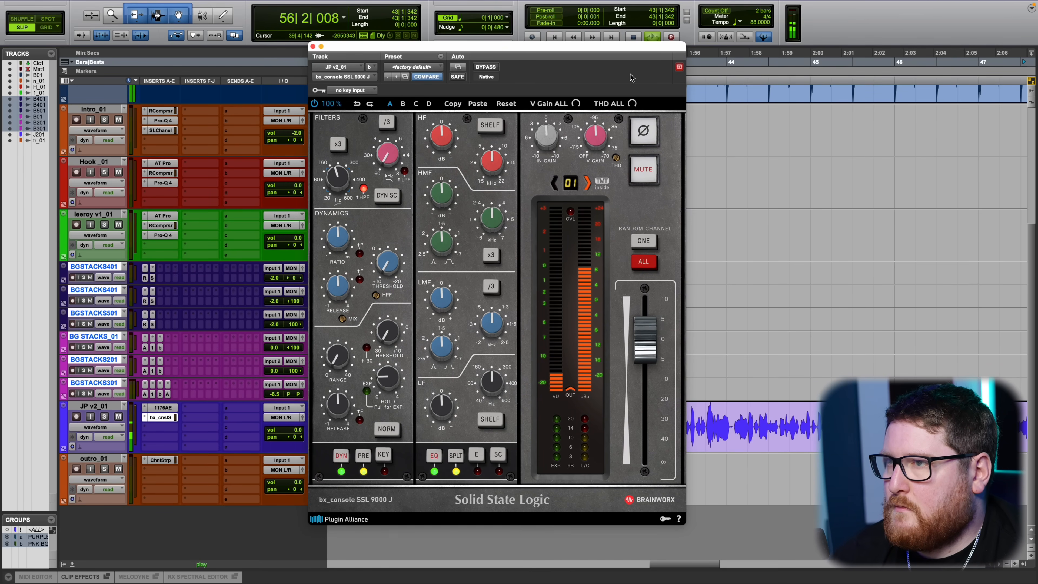
left_click(706, 61)
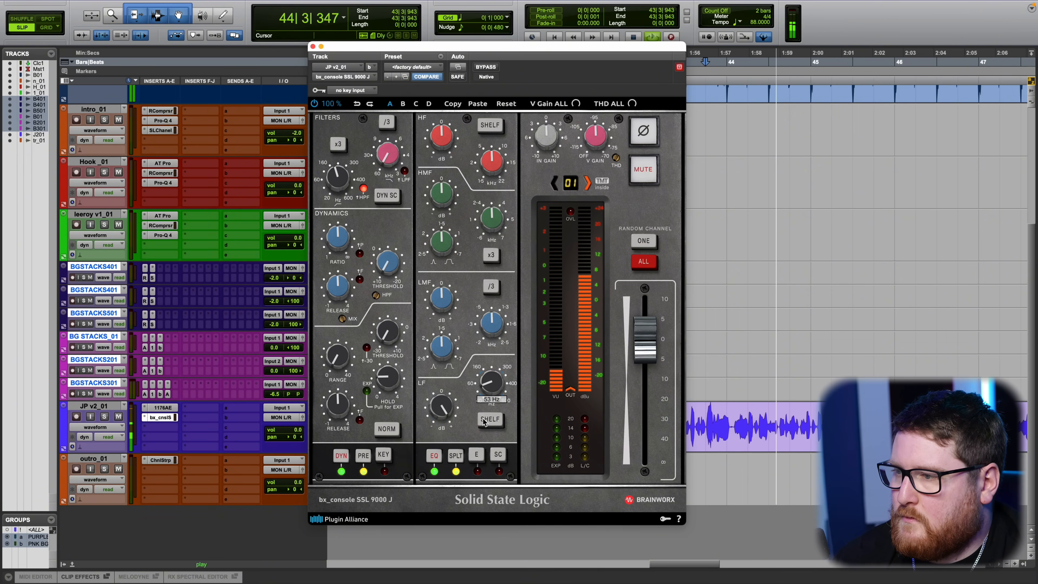
Set the SSL 9000 J low-frequency EQ band to about 62 Hz with a gain of -3.5 dB.
left_click_drag(489, 393, 496, 387)
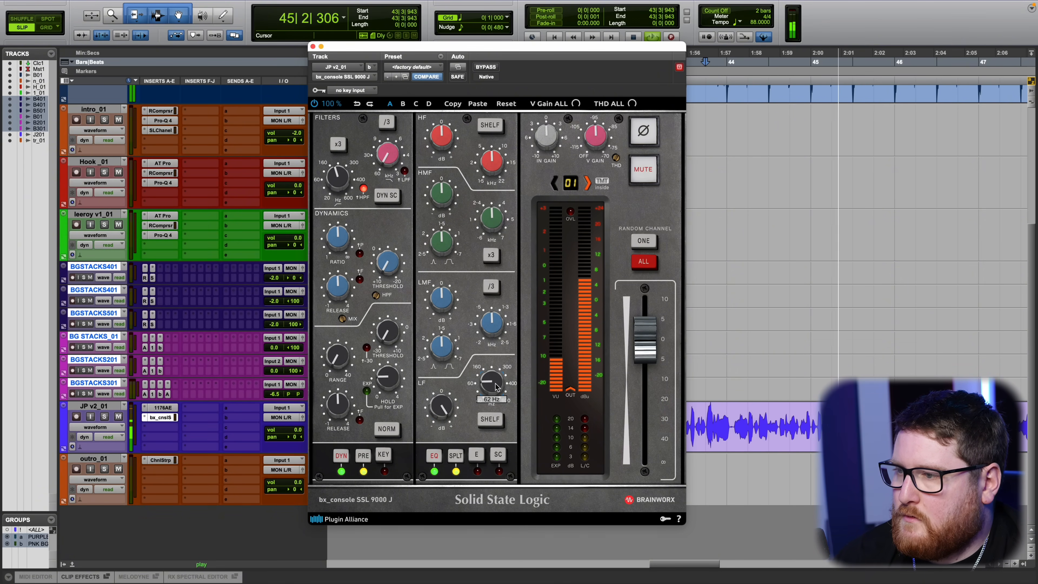
left_click_drag(436, 424, 429, 457)
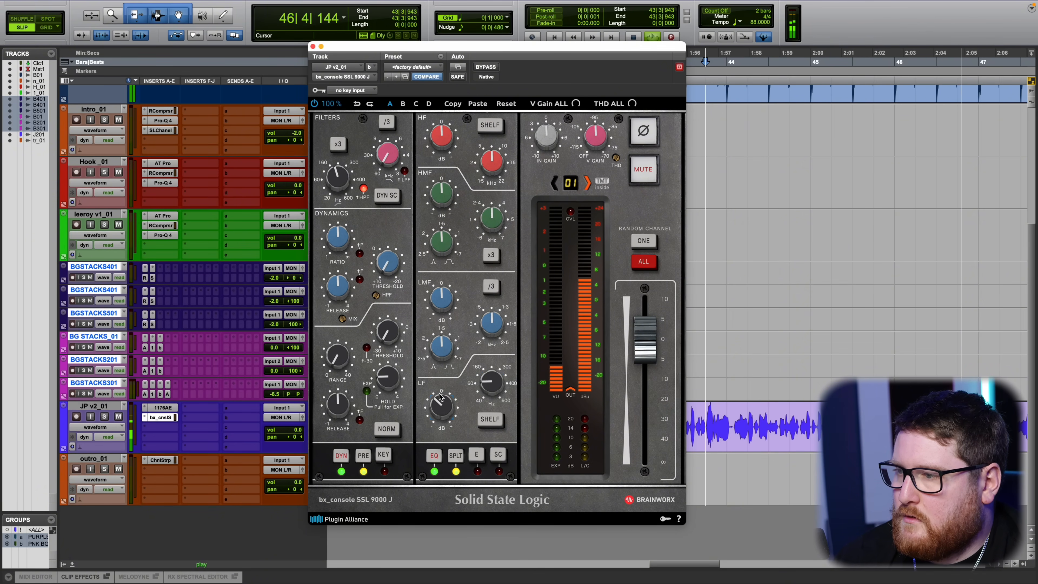
left_click_drag(438, 411, 438, 407)
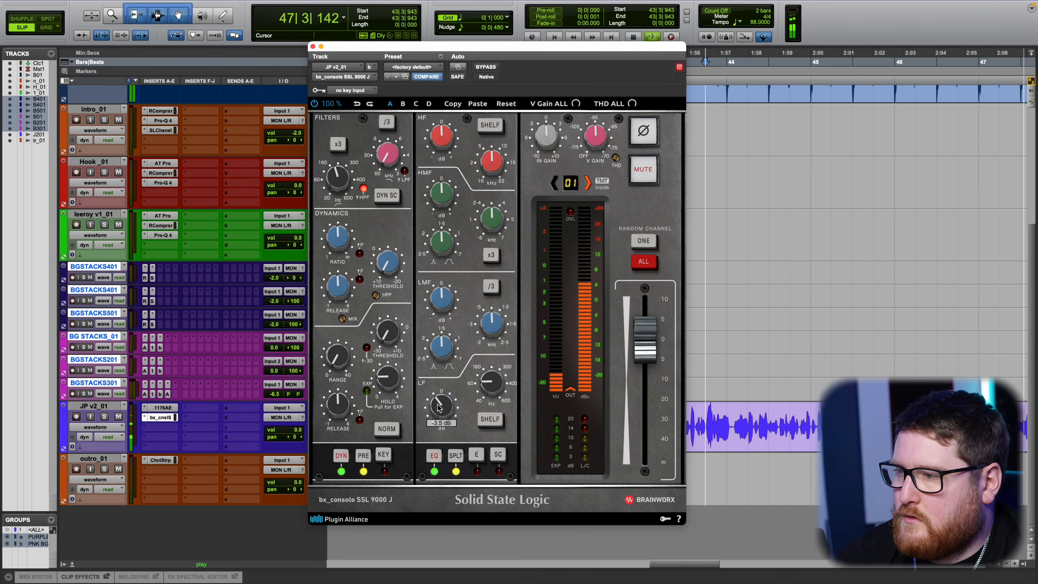
Adjust the SSL 9000 J low-mid band's Q and lower that band's gain slightly on JP v2_01.
left_click_drag(448, 338, 483, 344)
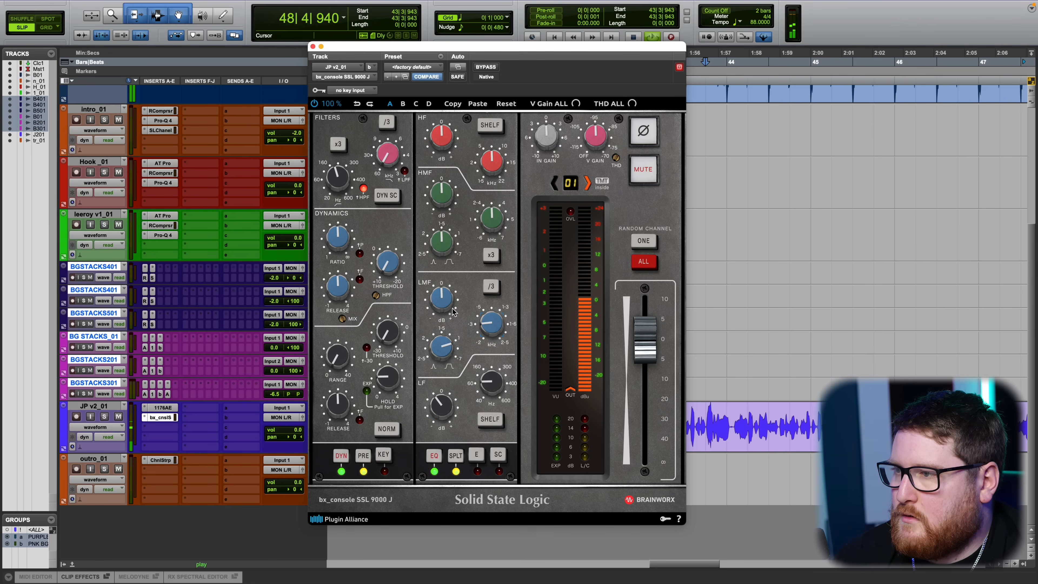
left_click_drag(451, 305, 446, 348)
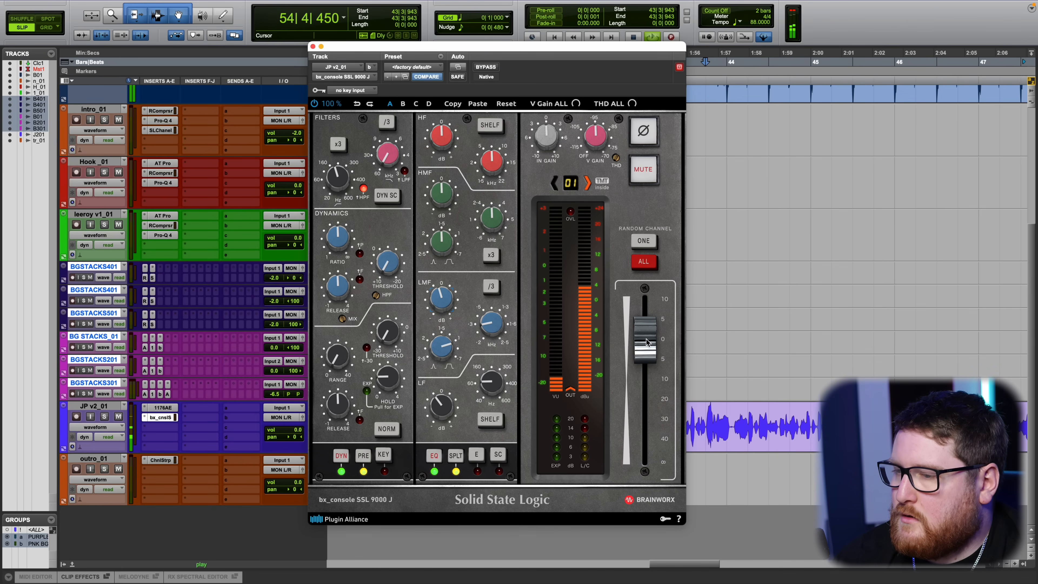
Raise the SSL 9000 J output fader to +1.1 dB and close the plug-in.
left_click_drag(648, 340, 649, 340)
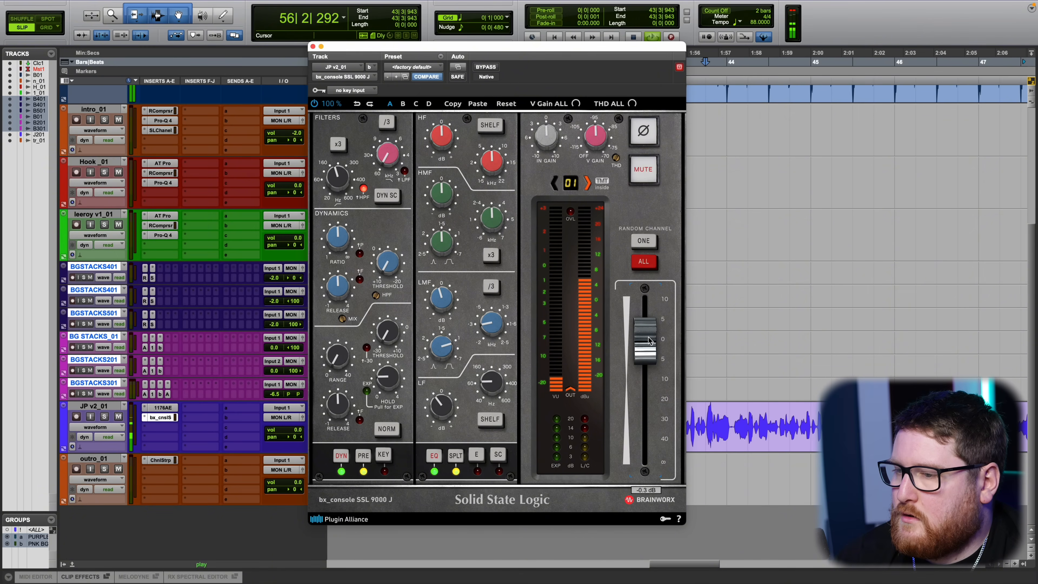
scroll(649, 341, "up", 3)
scroll(649, 340, "down", 1)
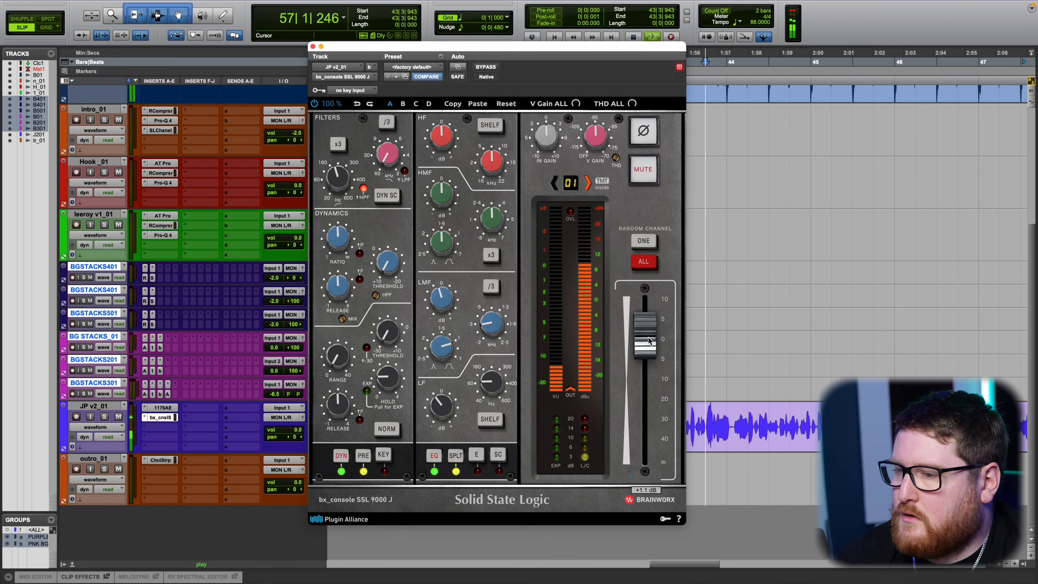
left_click(313, 47)
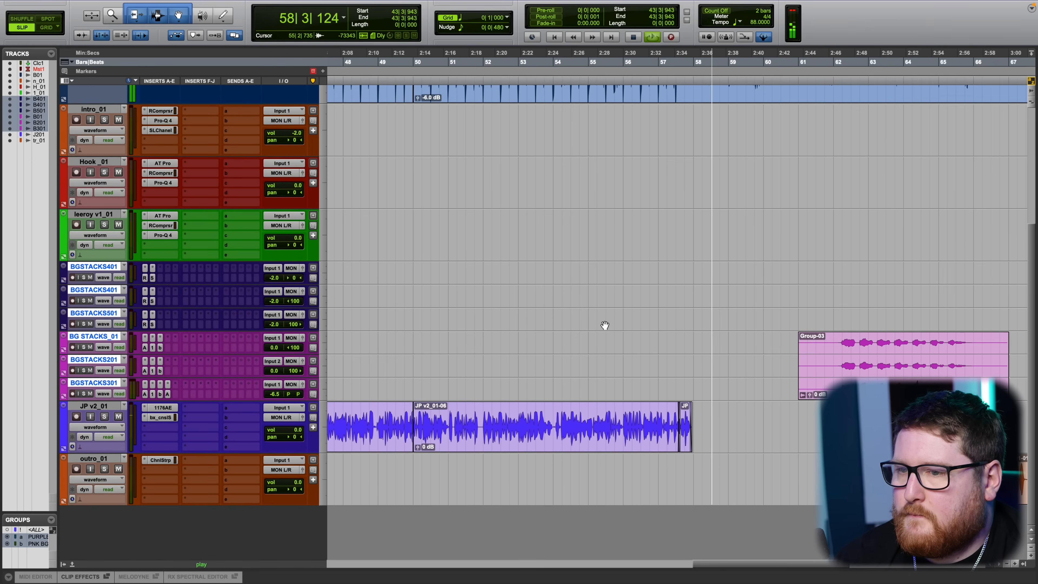
Play the second hook from 33|3|654 to hear how it follows the first verse.
scroll(602, 326, "down", 3)
scroll(602, 325, "up", 5)
scroll(601, 324, "down", 1)
scroll(601, 323, "down", 6)
scroll(601, 327, "left", 7)
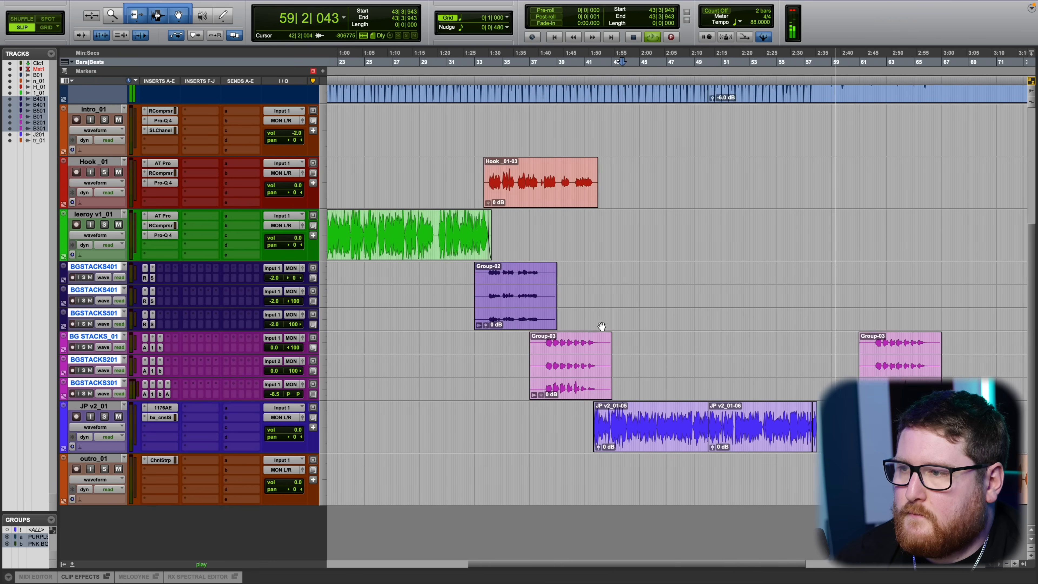
scroll(601, 327, "right", 1)
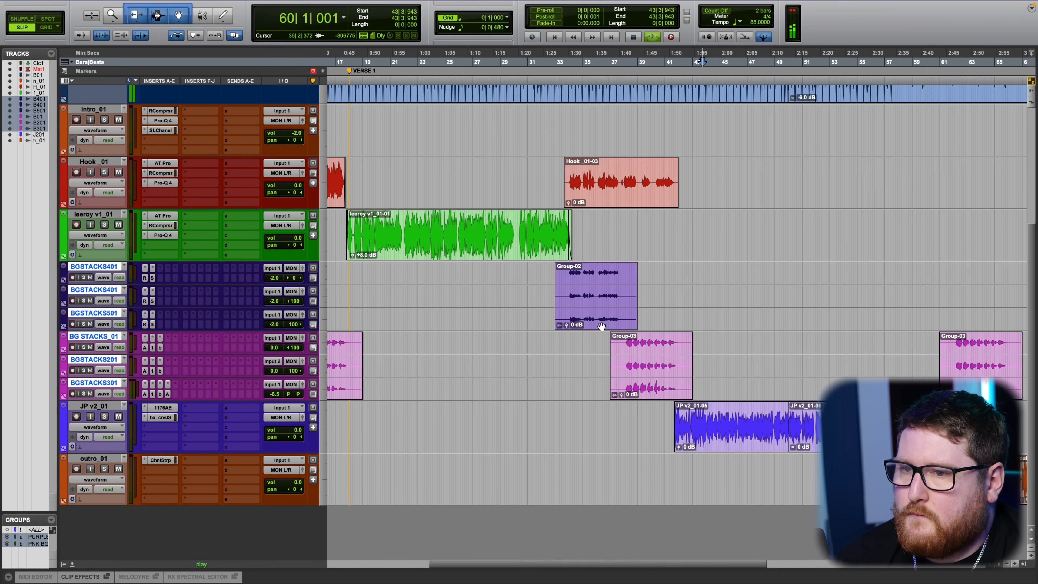
scroll(601, 323, "right", 1)
left_click(513, 63)
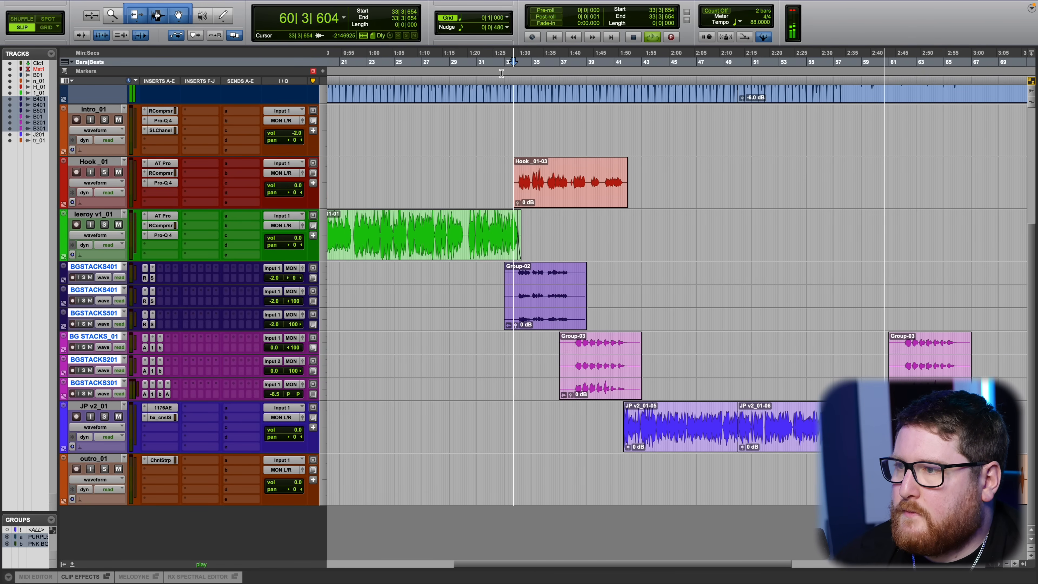
key("space")
key("space")
key("t")
In Grid mode, duplicate the Hook_01 selection from bar 33 to bar 55 and shift the copy two bars later to bar 57.
left_click(48, 27)
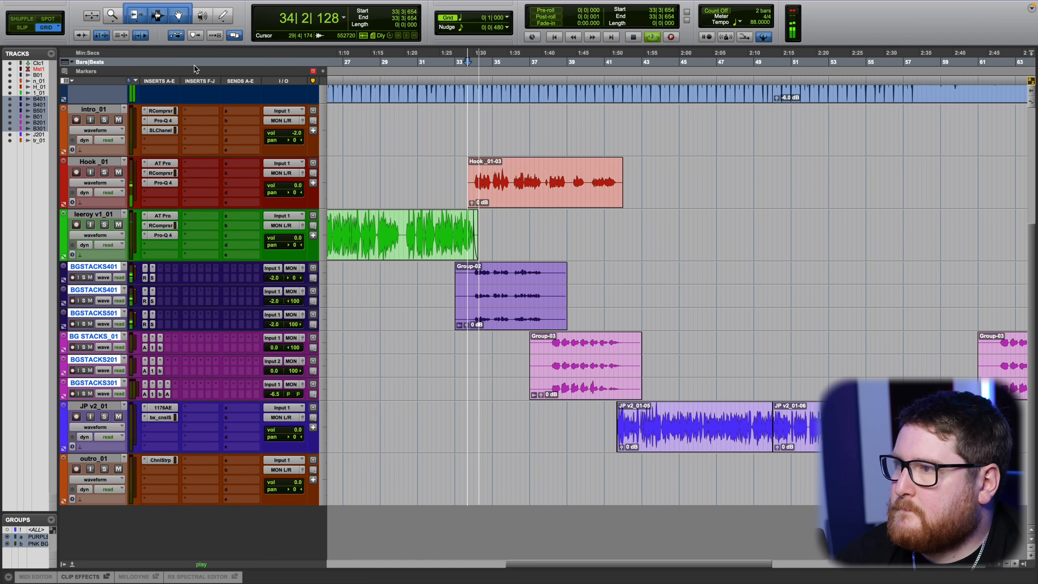
left_click_drag(456, 180, 842, 178)
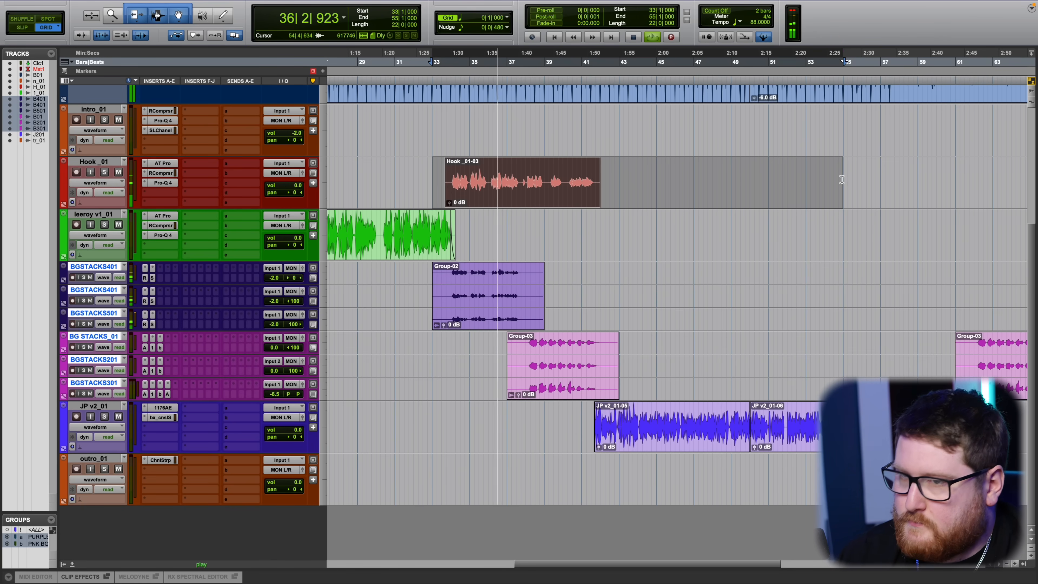
key("super+d")
scroll(804, 202, "right", 5)
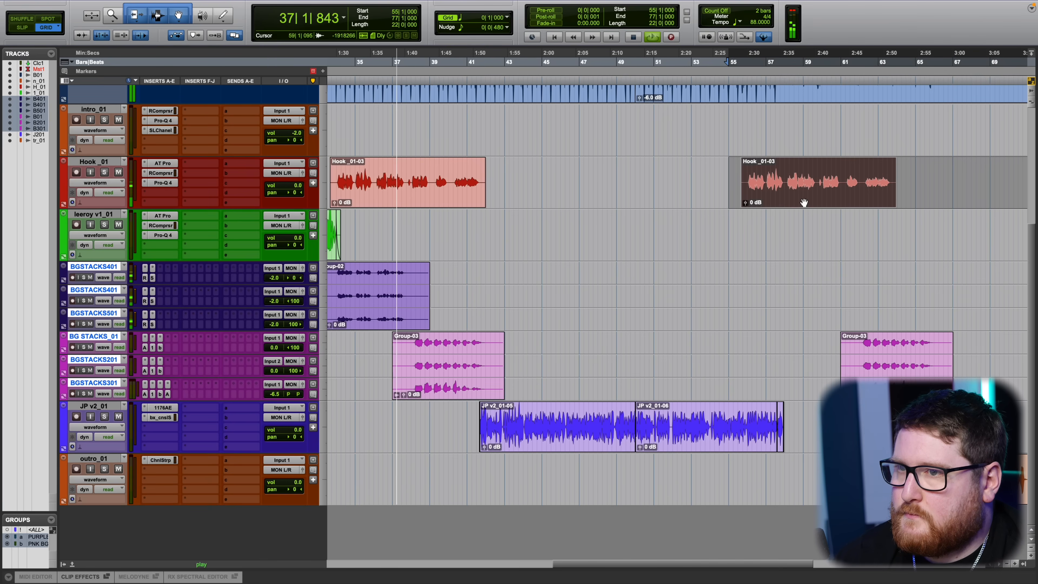
left_click_drag(801, 197, 835, 192)
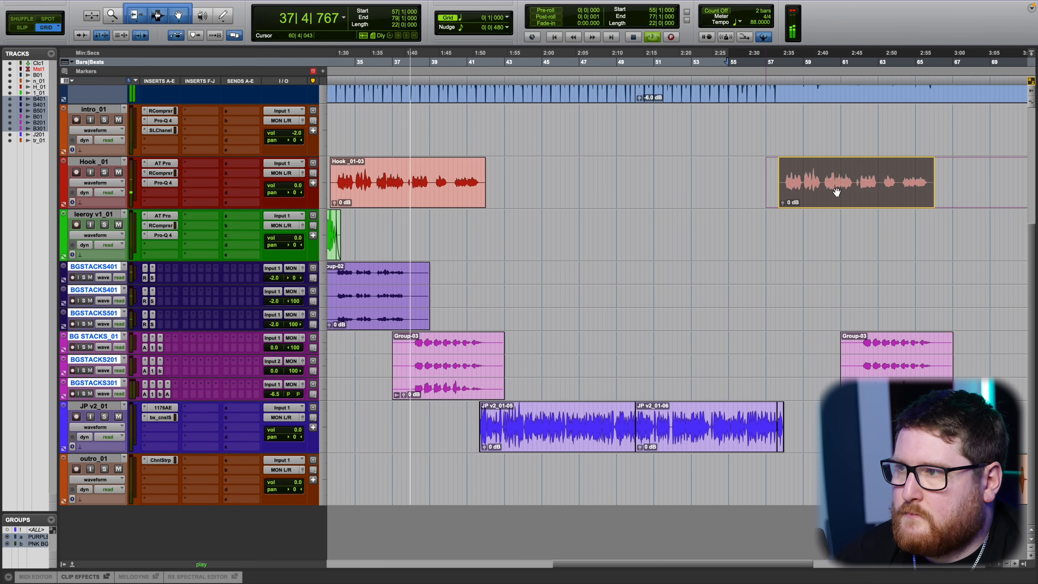
Duplicate the purple backing-vocal selection from bar 31 to bar 55 so a Group-02 copy lands at bar 57.
scroll(764, 301, "left", 5)
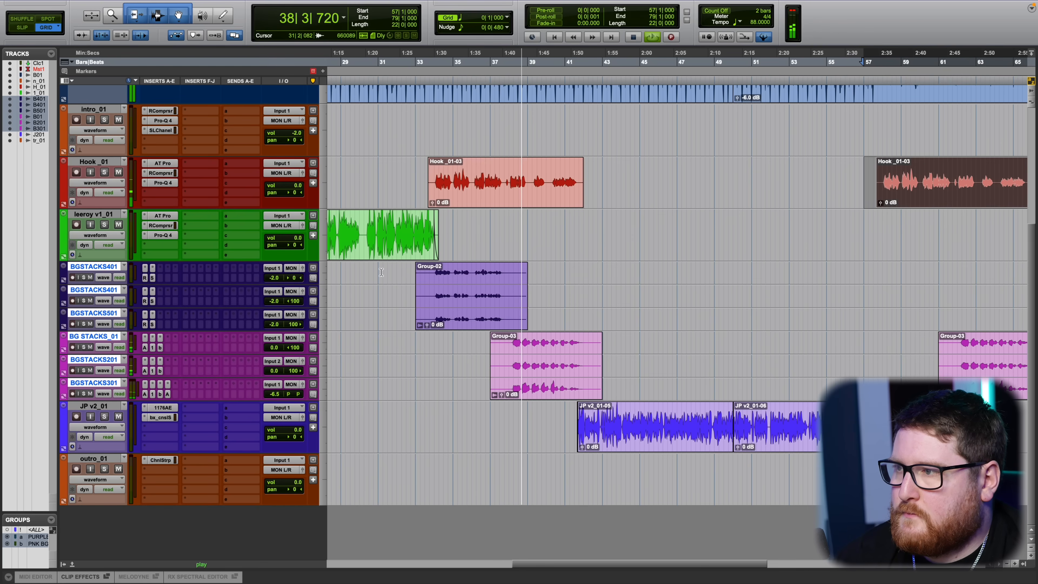
left_click_drag(378, 287, 823, 301)
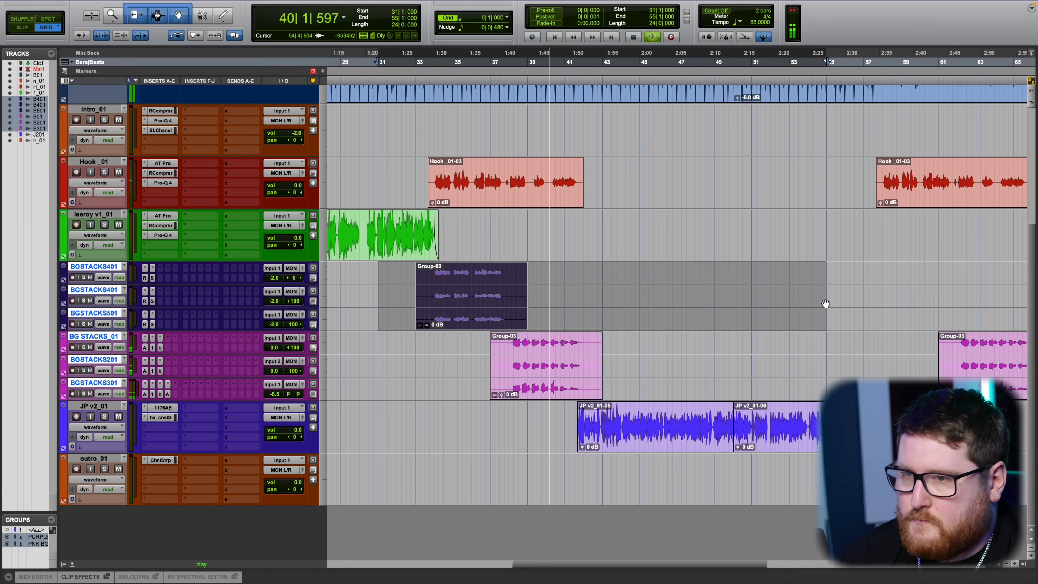
key("super+d")
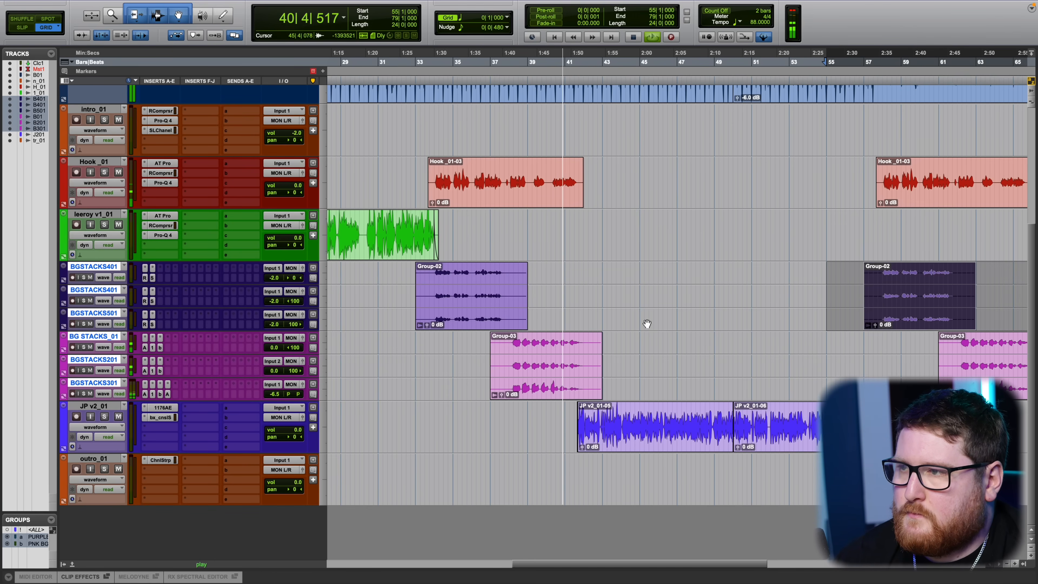
Replay from 36|3|000 and lower the pink stacks: BG STACKS_01 and BGSTACKS201 to -6.6 dB, BGSTACKS301 to -13.1 dB.
left_click(480, 58)
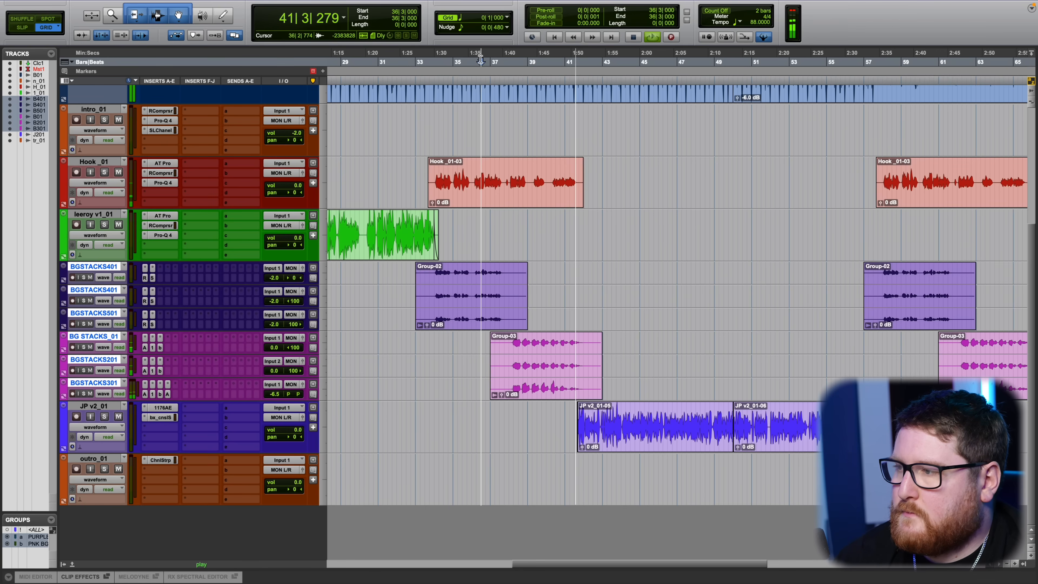
left_click(690, 297)
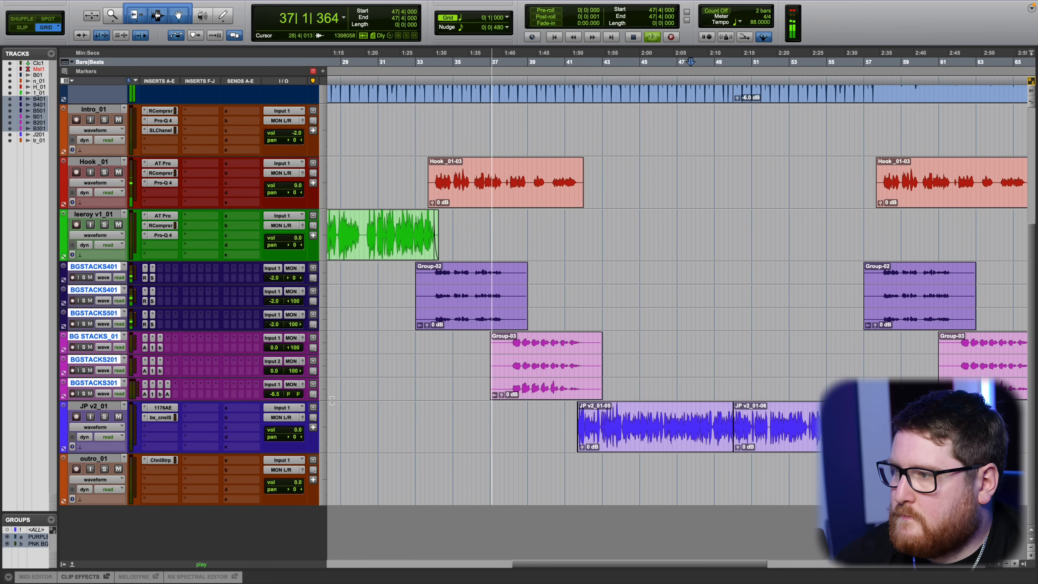
left_click(278, 370)
left_click_drag(276, 373, 288, 380)
scroll(573, 220, "up", 1)
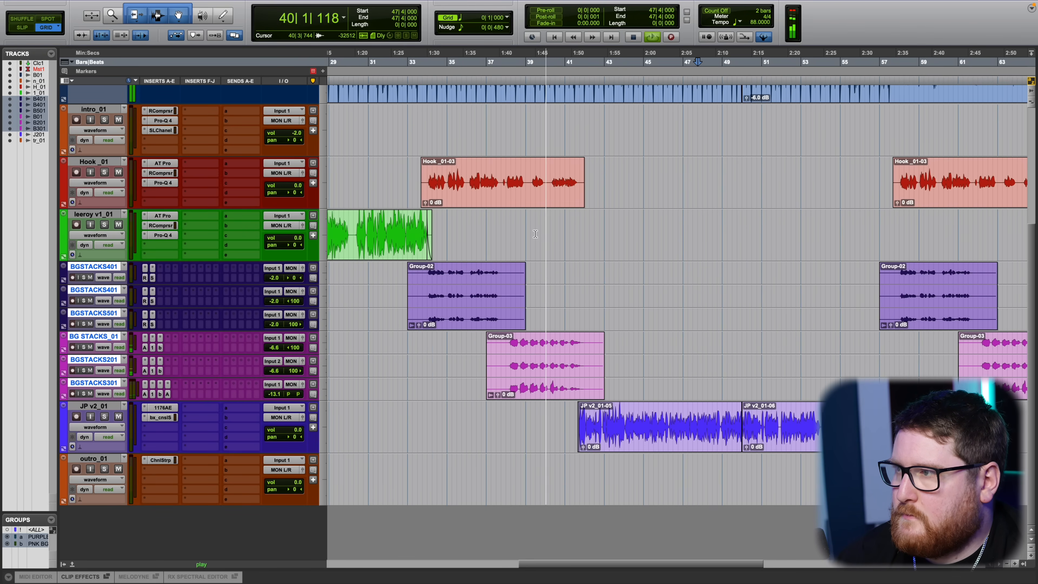
Copy the Hook_01-02 passage from bar 9 to bar 18 and paste it at 33|1|000 on the Hook_01 track.
scroll(527, 296, "left", 4)
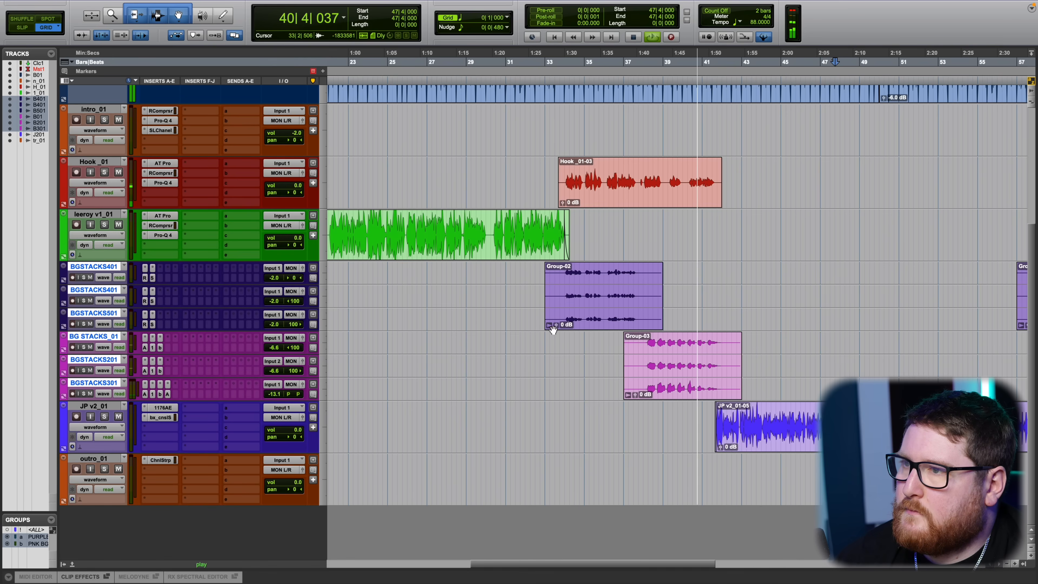
scroll(551, 327, "down", 4)
scroll(413, 149, "up", 4)
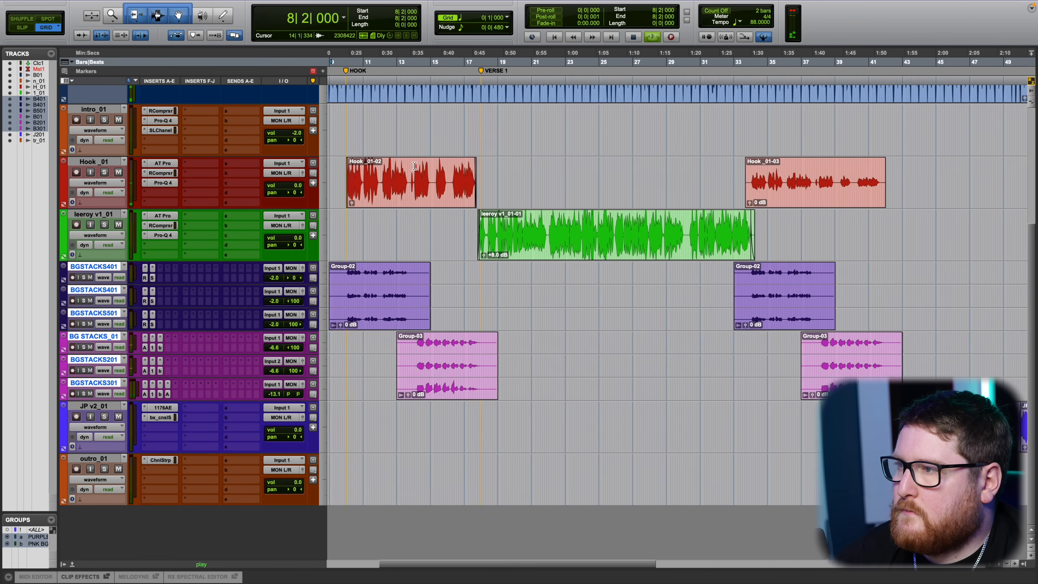
scroll(411, 150, "left", 3)
left_click_drag(390, 165, 548, 184)
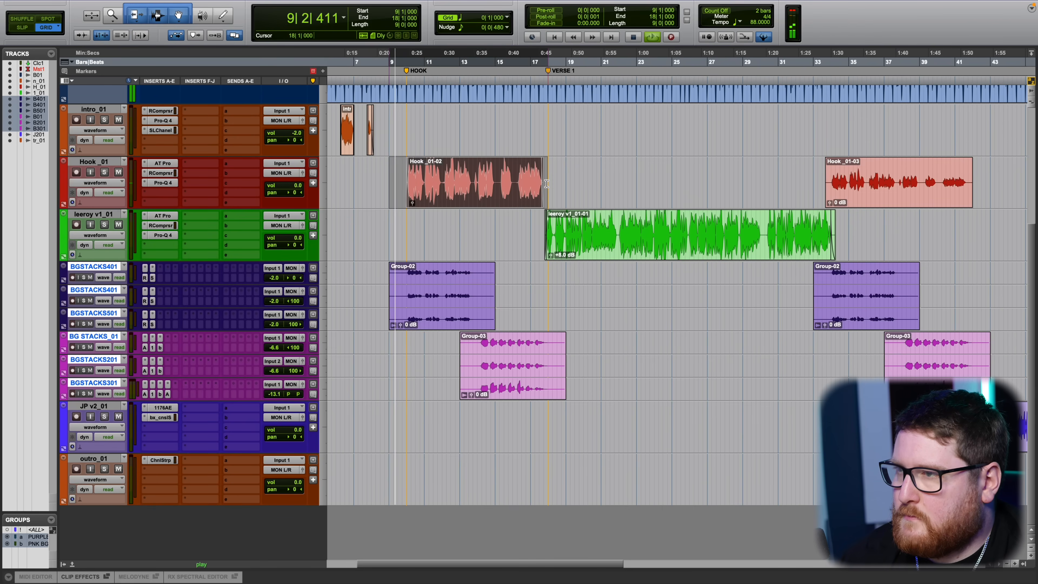
left_click(815, 199)
key("super+v")
left_click(824, 198)
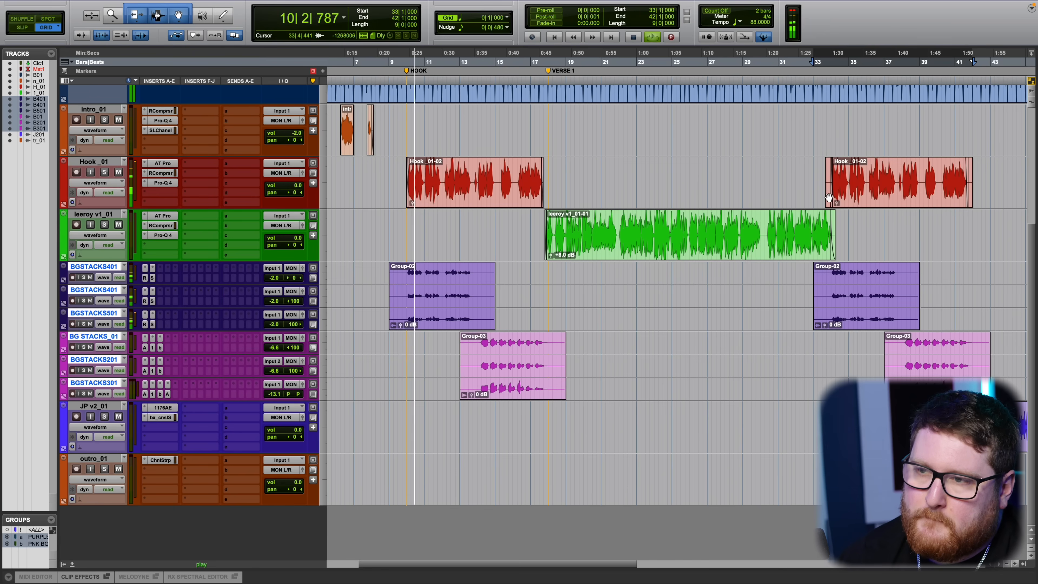
Replace the last Hook_01-03 clip with a Hook_01-02 copy, pasting it at 57|1|000 on intro_01 and moving it down to Hook_01.
scroll(636, 190, "right", 10)
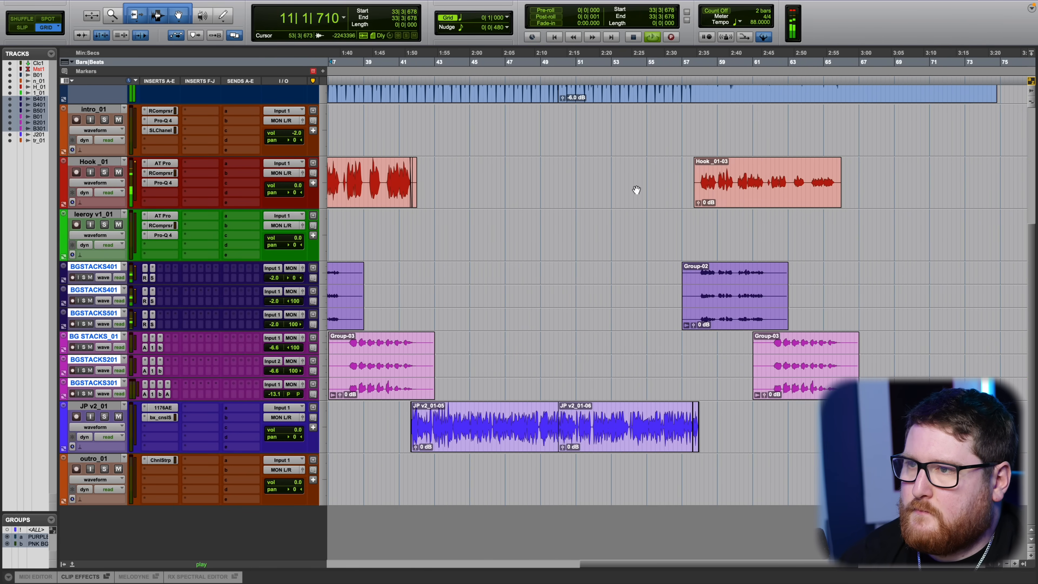
left_click(730, 197)
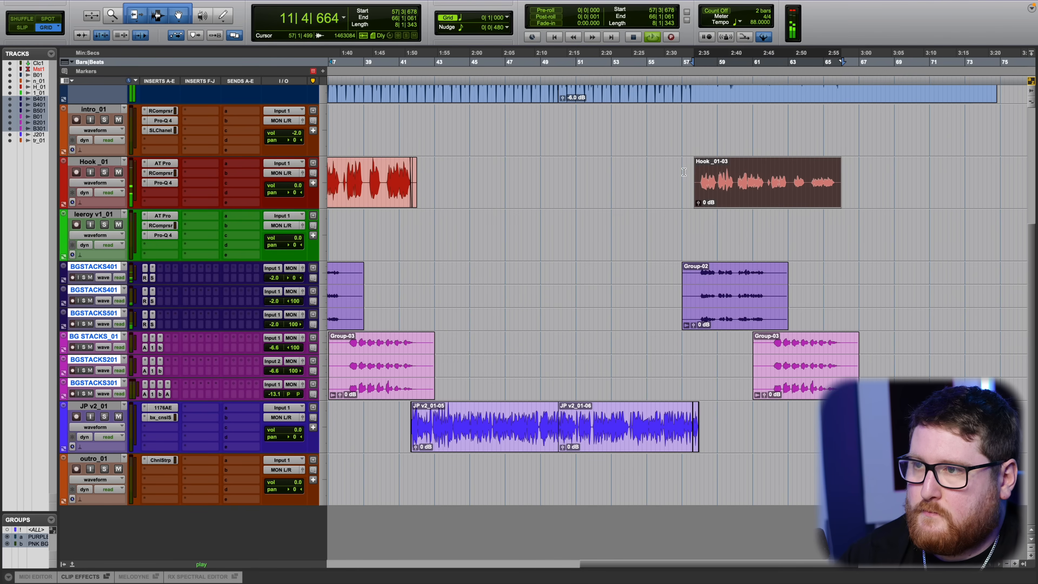
left_click(681, 123)
key("super+v")
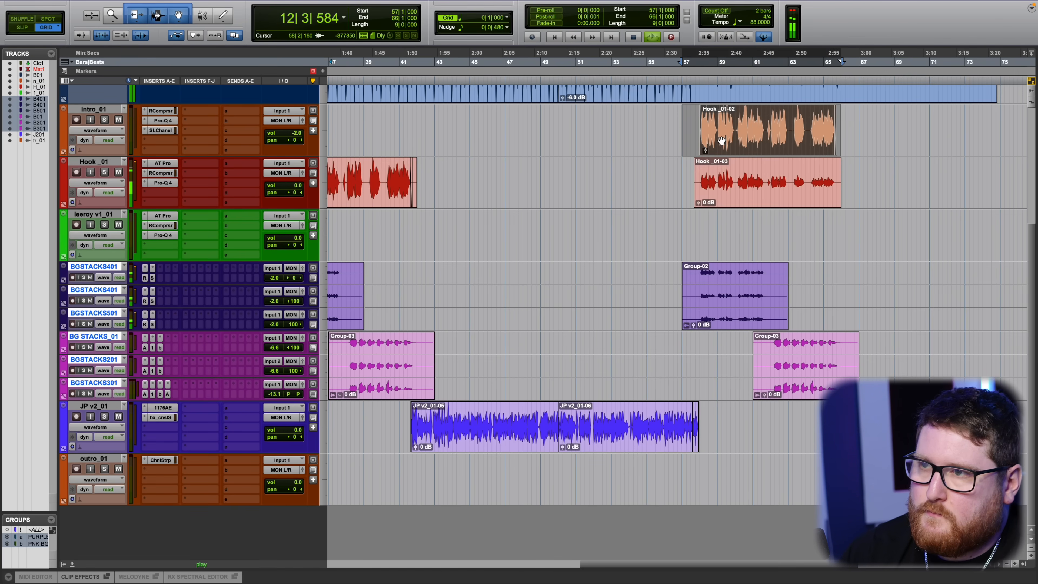
left_click(720, 197)
key("Delete")
left_click_drag(738, 137, 737, 157)
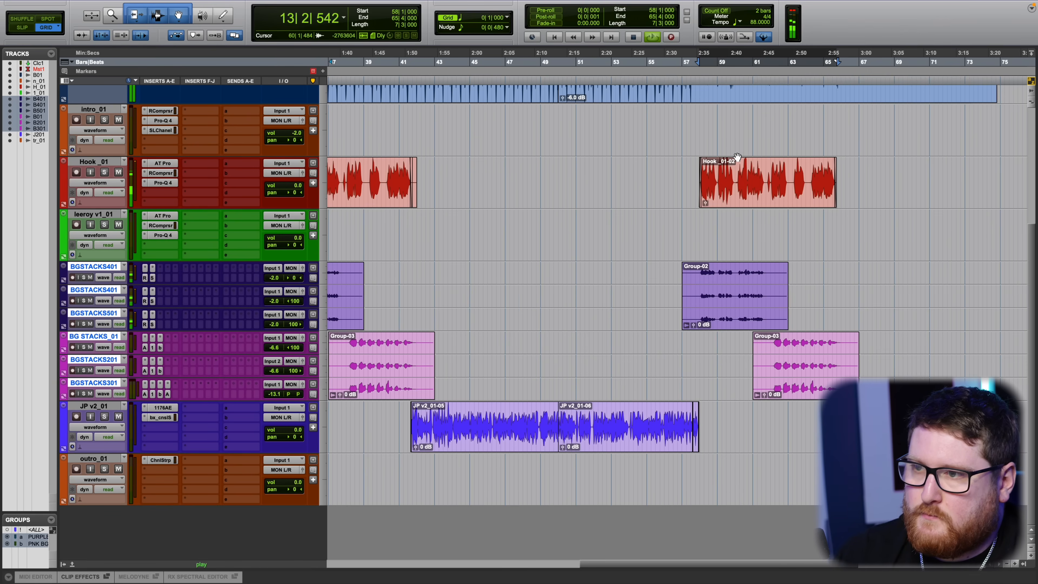
Review the placement of the hooks, backing stacks, verses and beat across the whole timeline during playback.
scroll(648, 245, "down", 3)
scroll(657, 253, "left", 5)
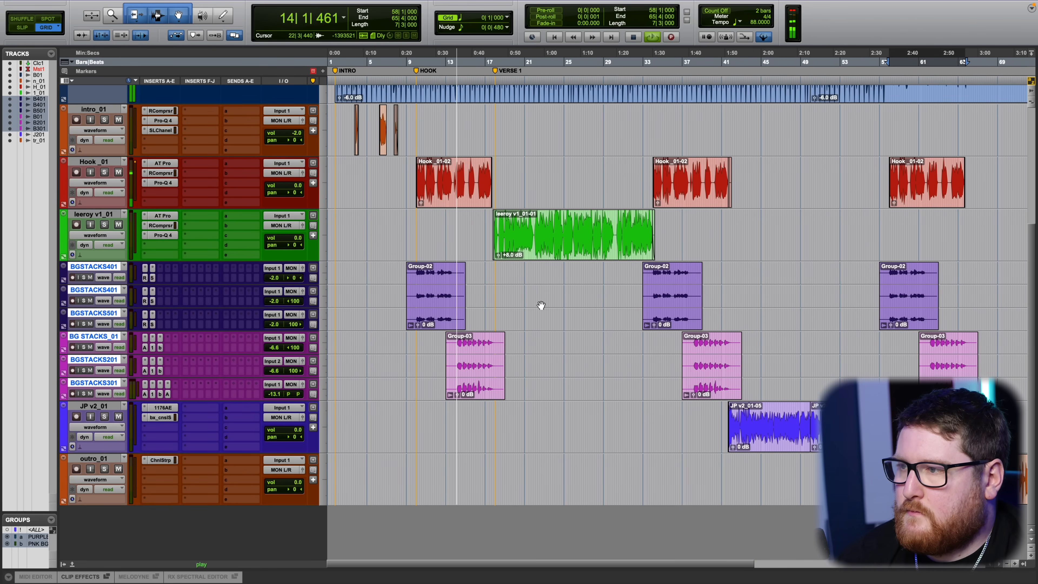
scroll(541, 305, "up", 3)
left_click(273, 394)
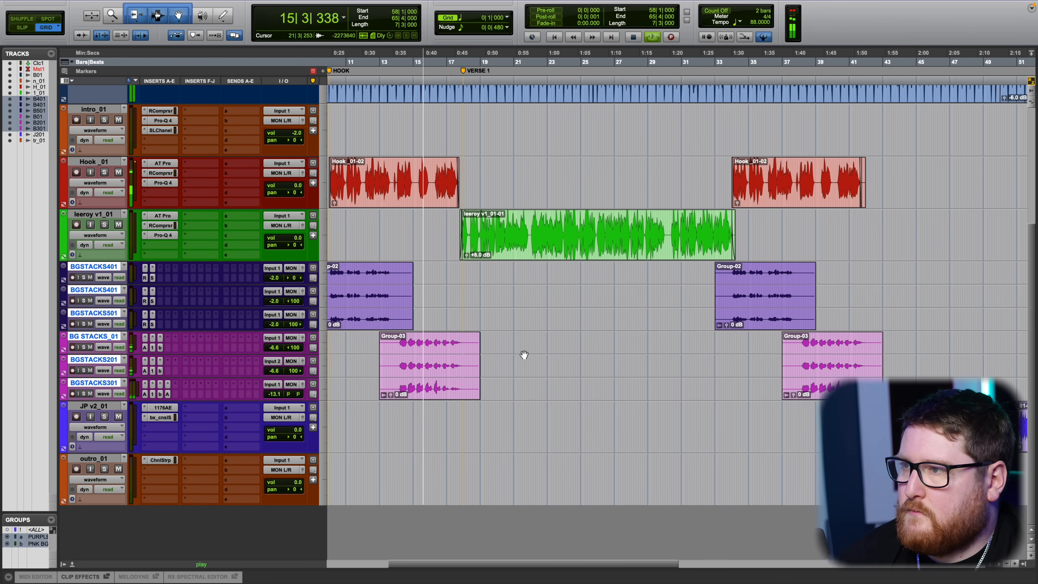
scroll(524, 354, "right", 5)
scroll(524, 355, "right", 15)
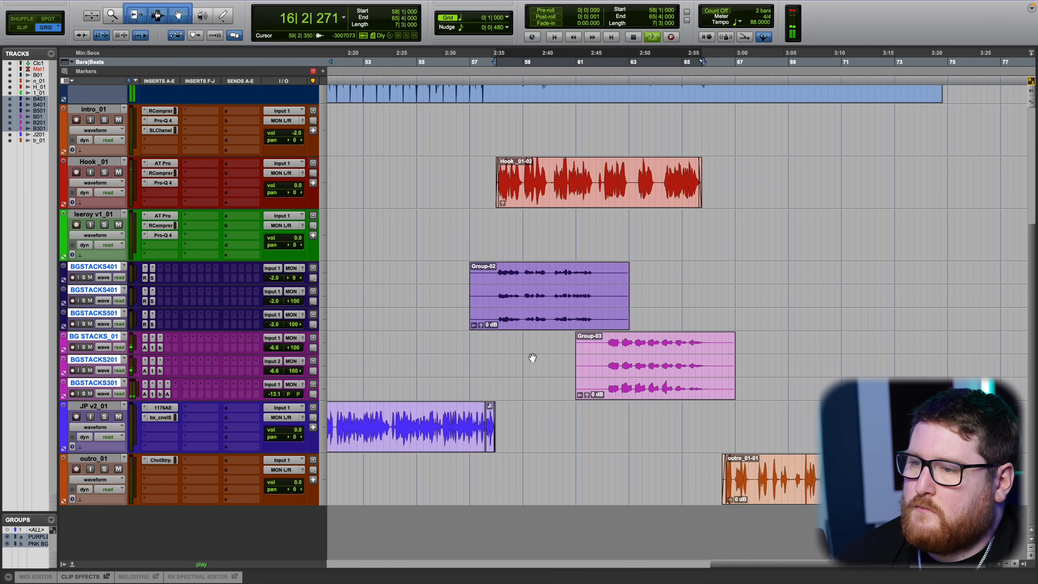
scroll(531, 357, "left", 8)
key("r")
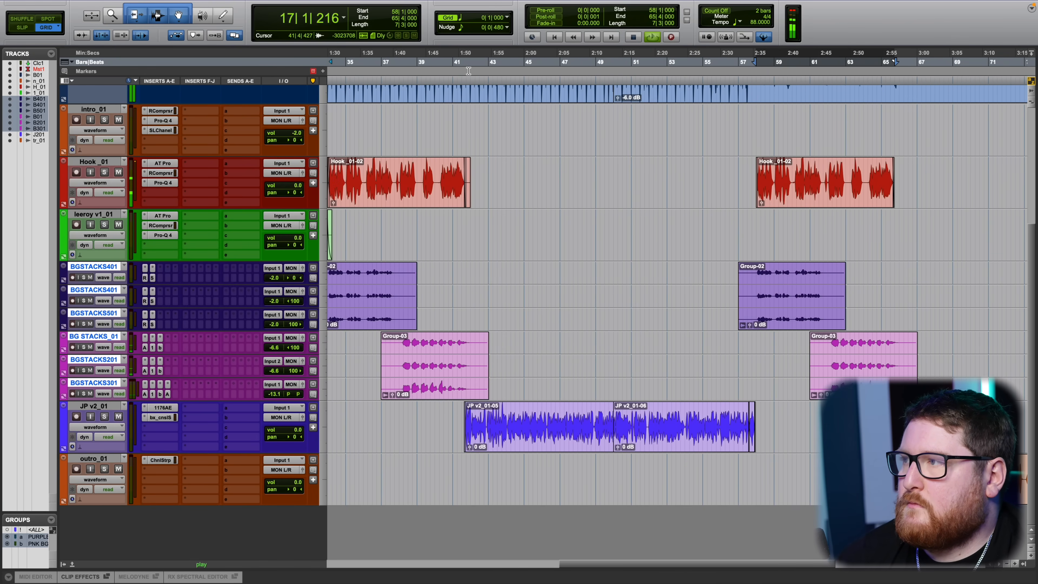
scroll(496, 249, "left", 2)
scroll(583, 254, "left", 8)
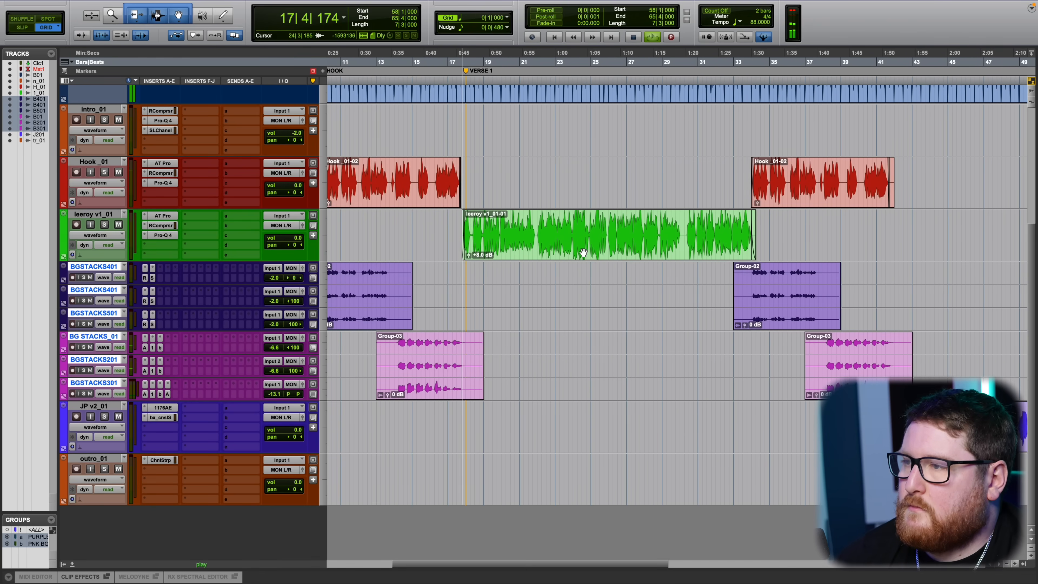
scroll(517, 371, "down", 3)
scroll(515, 371, "down", 1)
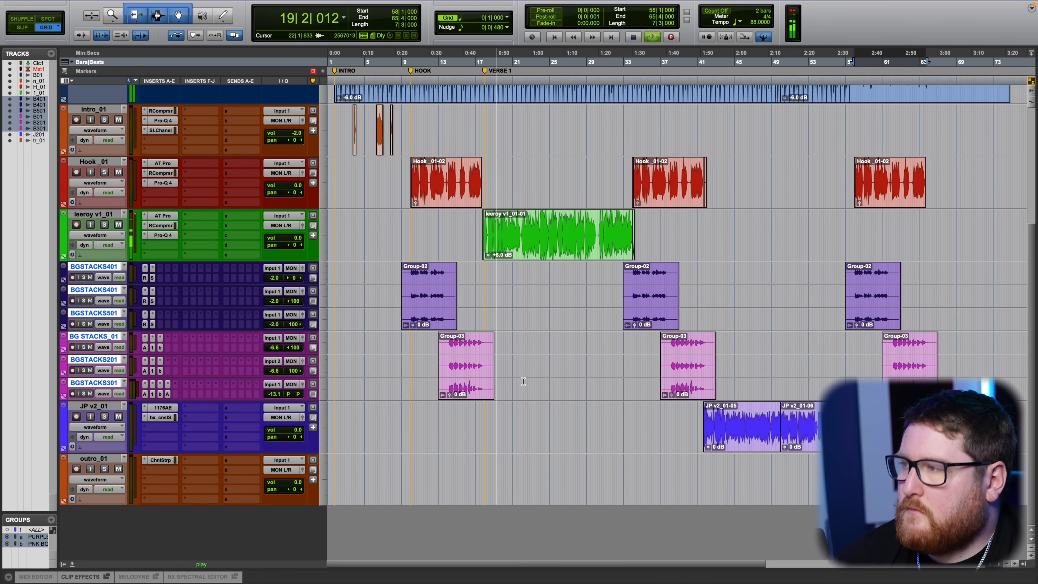
scroll(522, 382, "up", 4)
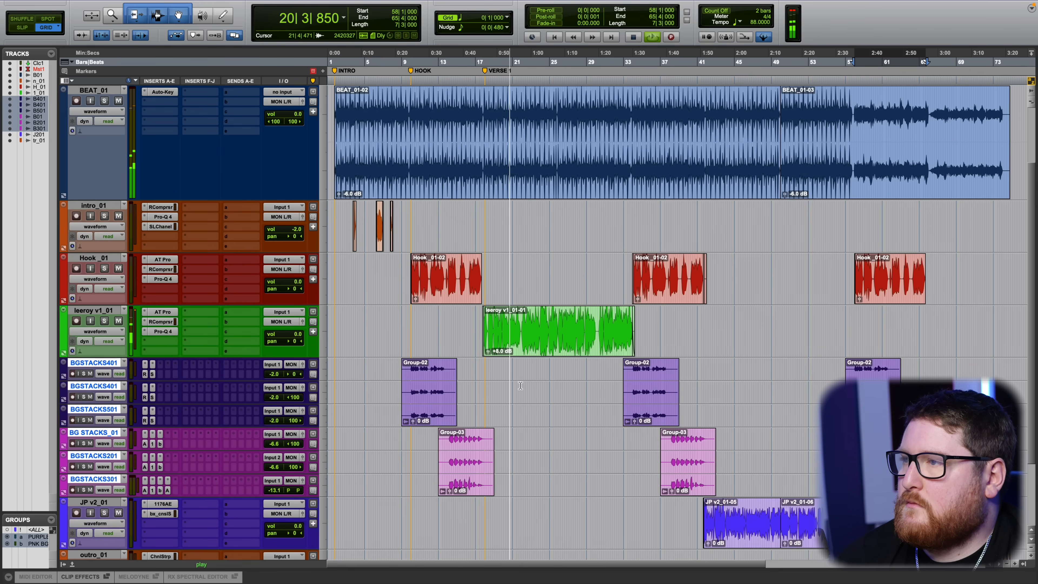
Select the BEAT_01-02 clip and trim its end to 49|4|954 at the join with BEAT_01-03.
left_click(456, 180)
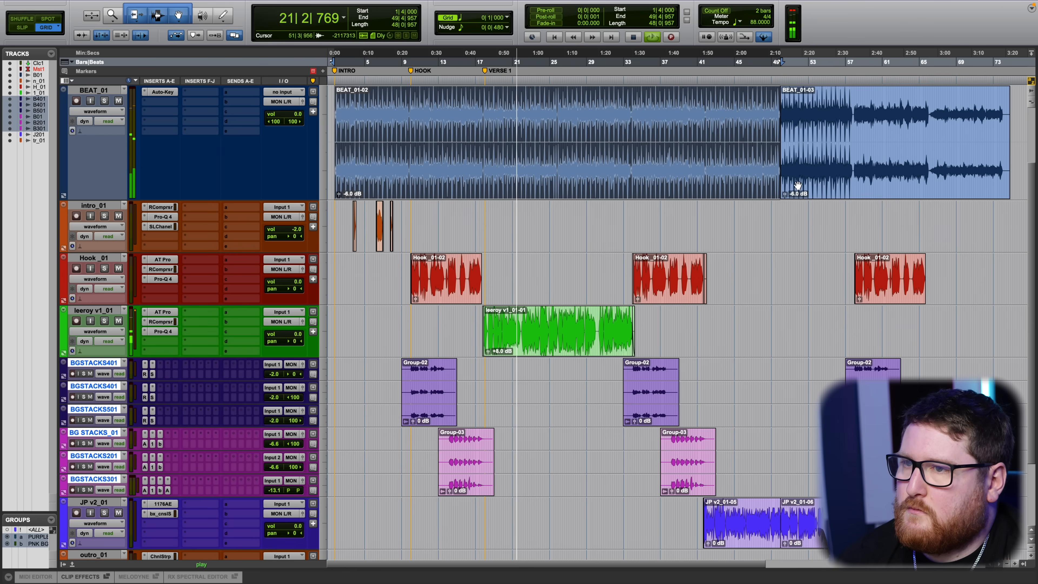
left_click_drag(778, 142, 780, 144)
left_click(793, 229)
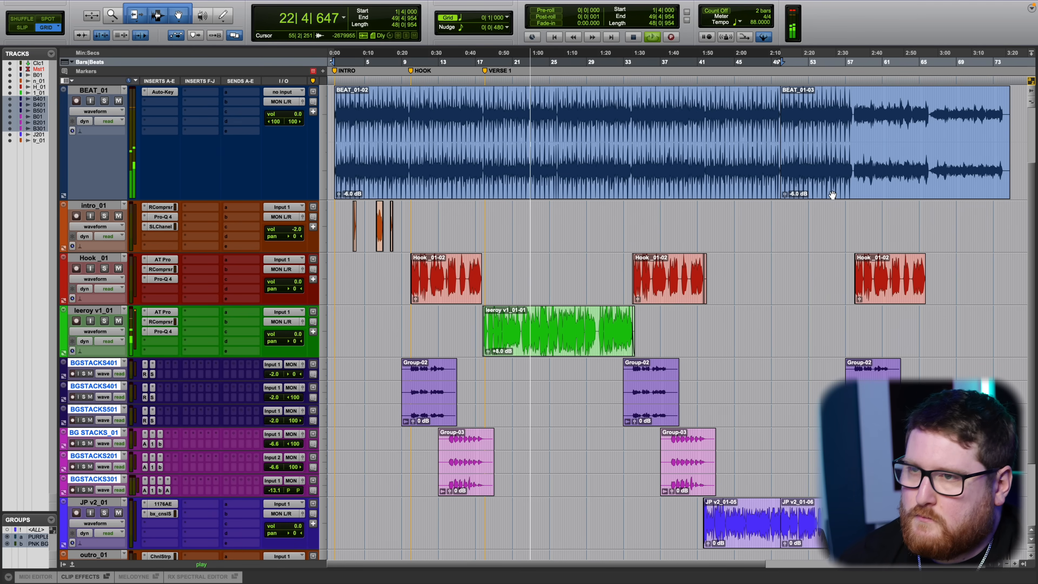
Select both BEAT_01 clips and raise their clip gain to -4.0 dB.
left_click(817, 186)
left_click(637, 184, "shift")
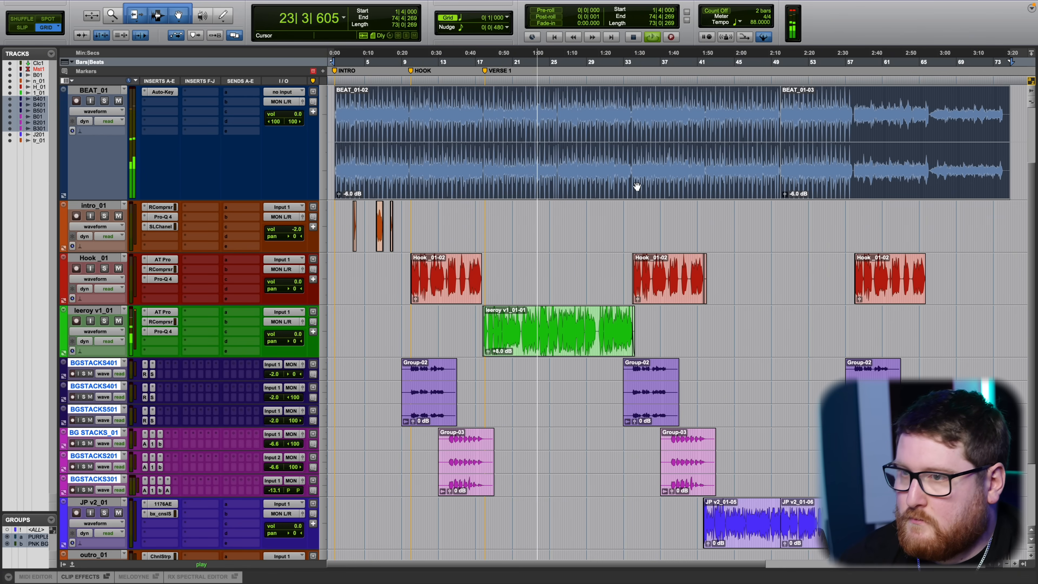
key("ctrl+shift+Up")
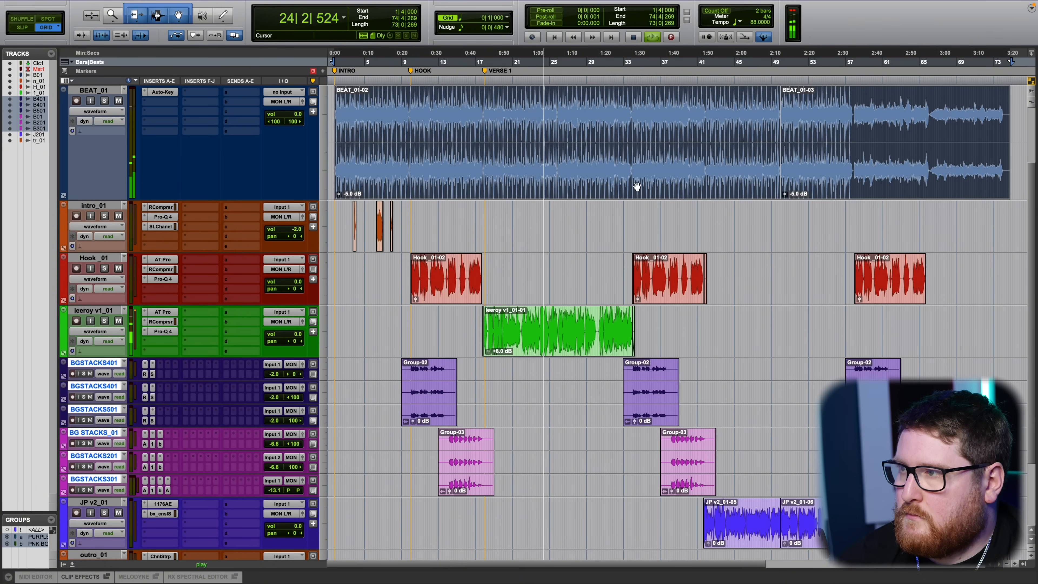
key("ctrl+shift+Up")
key("ctrl+shift+Up")
key("ctrl+shift+Up")
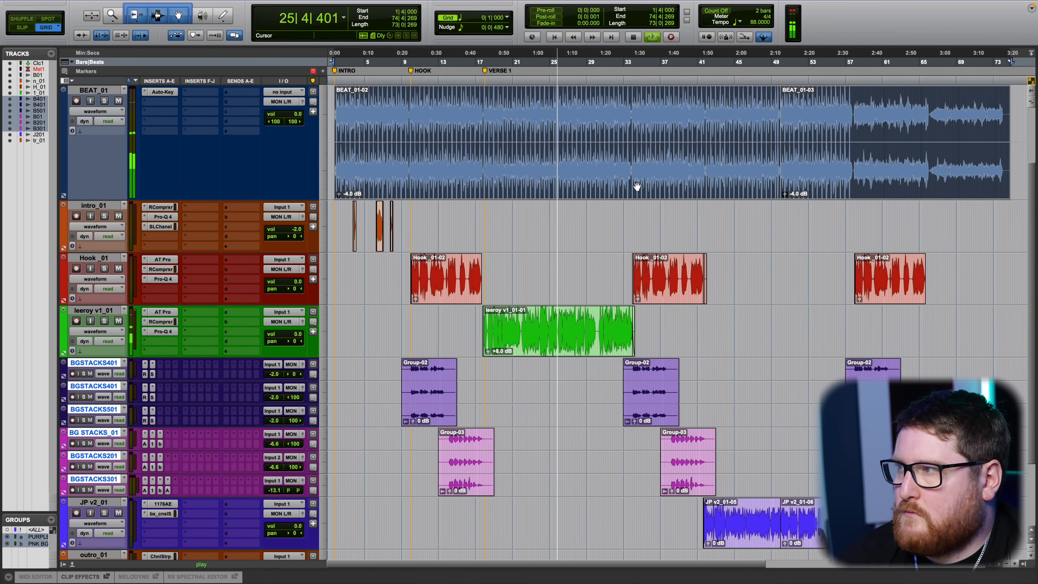
In Slip mode, delete the near-silent sliver of BEAT_01 from about 25|4|955 to the bar 26 downbeat, with short fades on the cut edges.
scroll(550, 188, "up", 10)
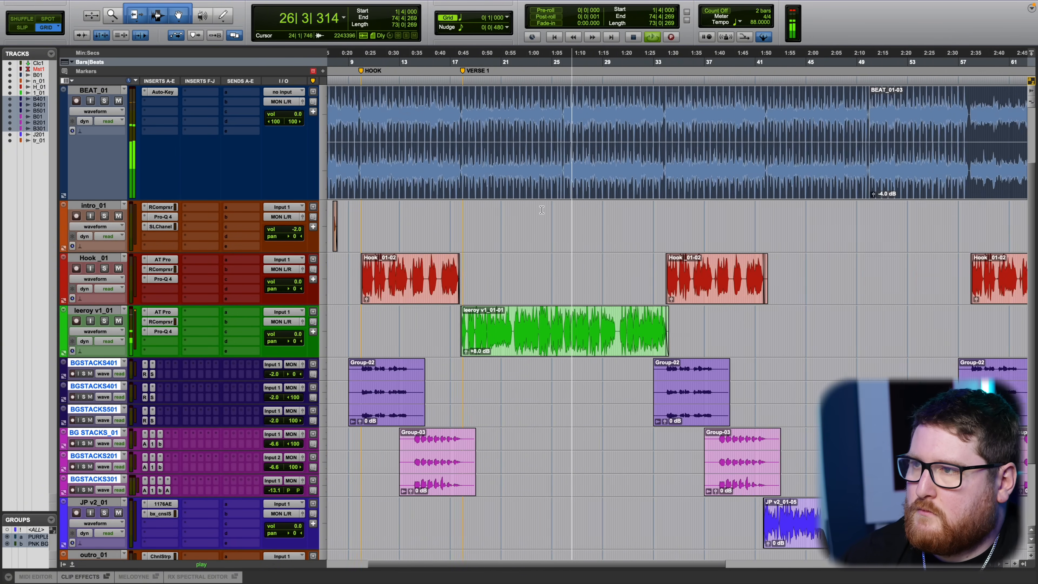
scroll(596, 123, "up", 5)
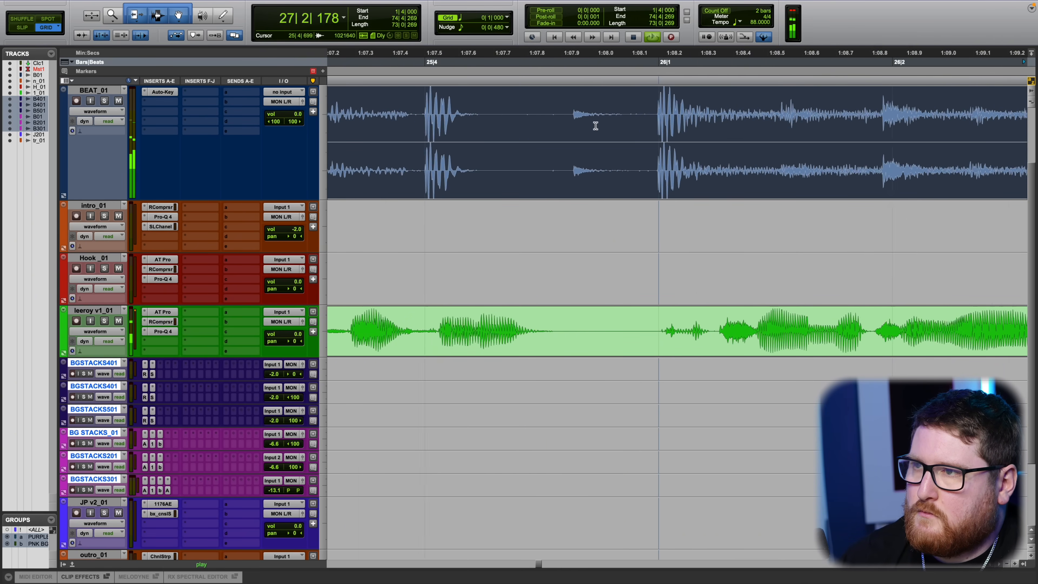
left_click(353, 73)
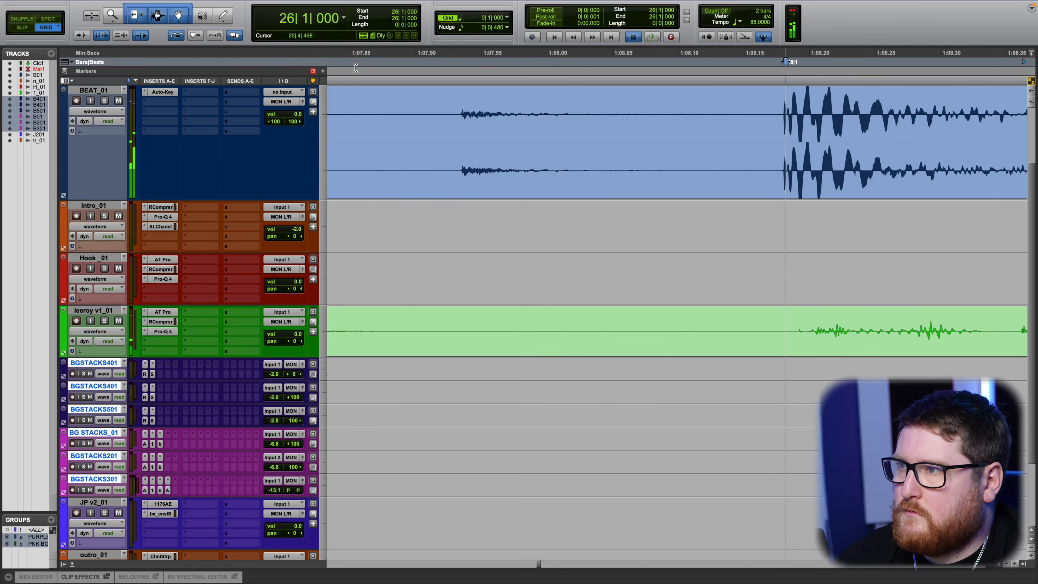
scroll(353, 73, "down", 3)
scroll(350, 73, "left", 5)
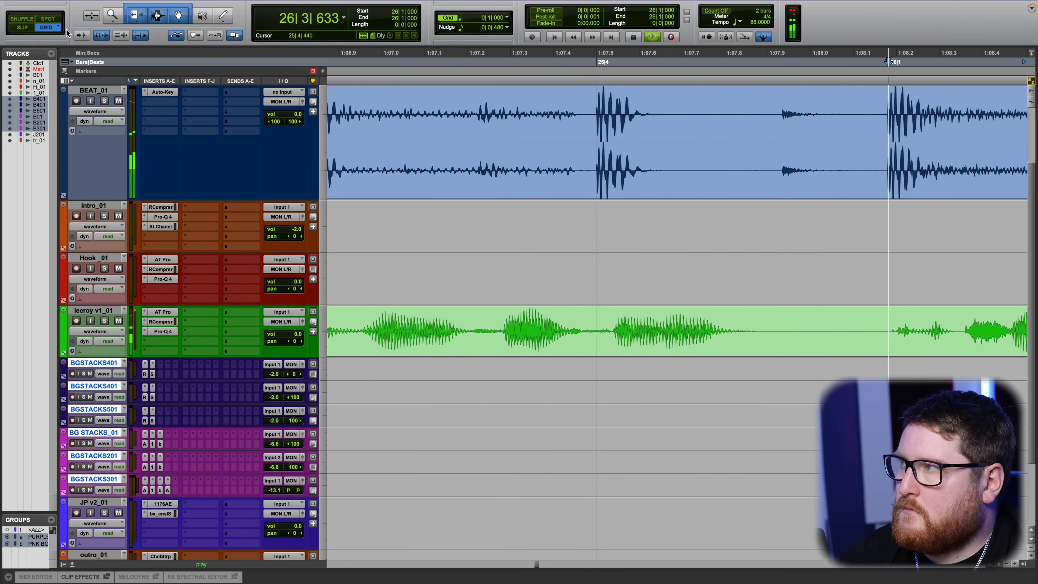
left_click(25, 28)
left_click(416, 61)
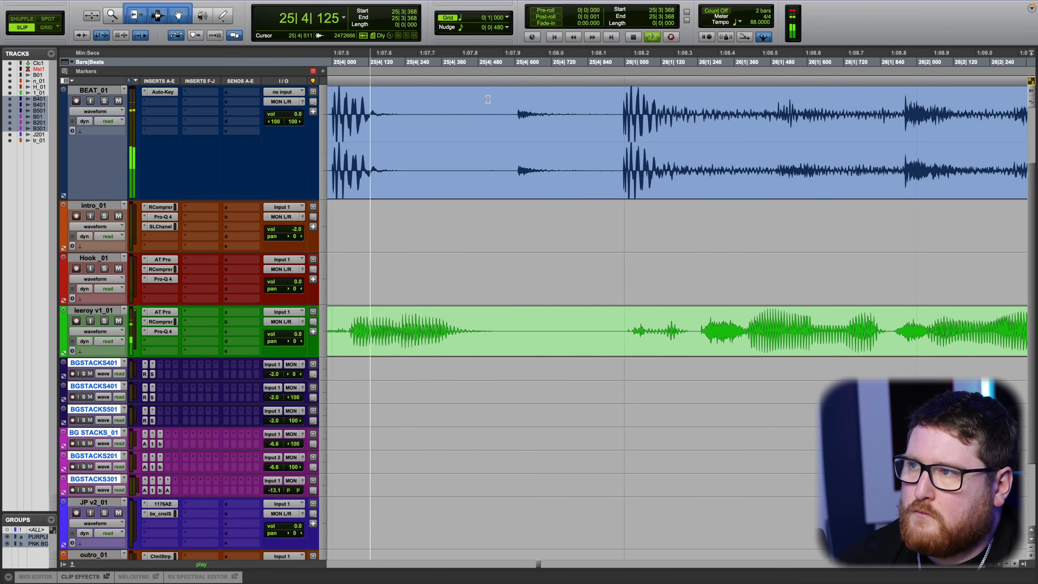
key("space")
scroll(609, 114, "up", 5)
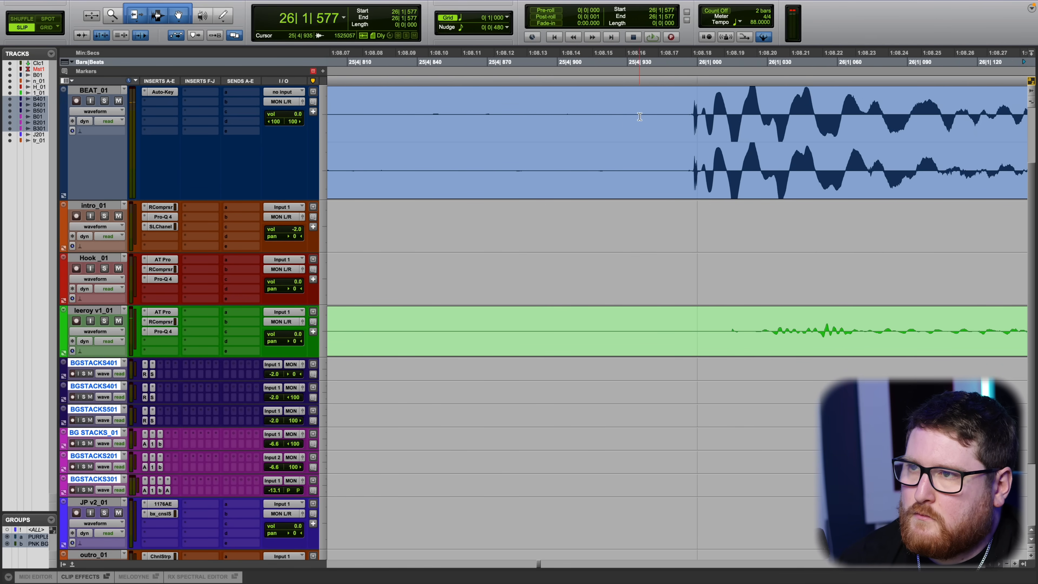
mouse_move(863, 112)
left_mouse_down()
mouse_move(811, 111)
mouse_move(872, 95)
mouse_move(775, 97)
left_mouse_up()
key("Delete")
key("space")
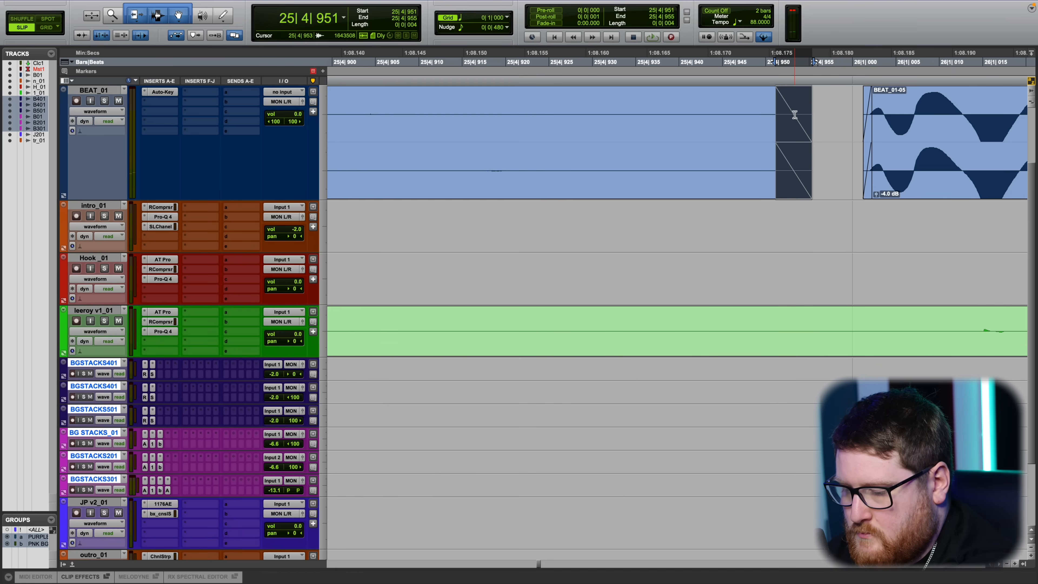
Examine the 1176AE compressor's input, output, attack, release and ratio settings on the JP v2_01 track.
key("r")
key("r")
key("r")
key("r")
key("r")
key("r")
key("r")
key("r")
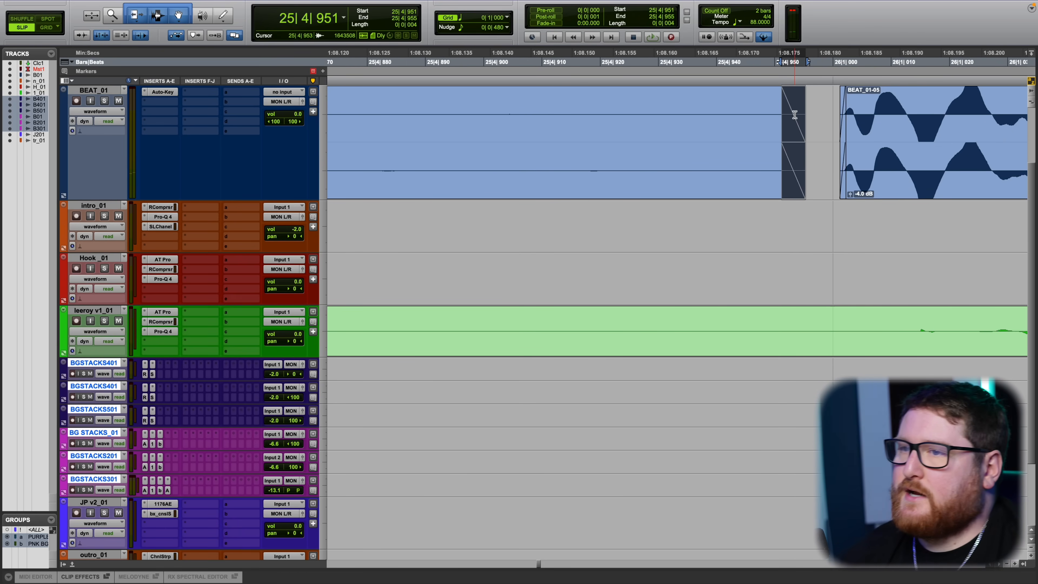
key("r")
key("r")
key("r")
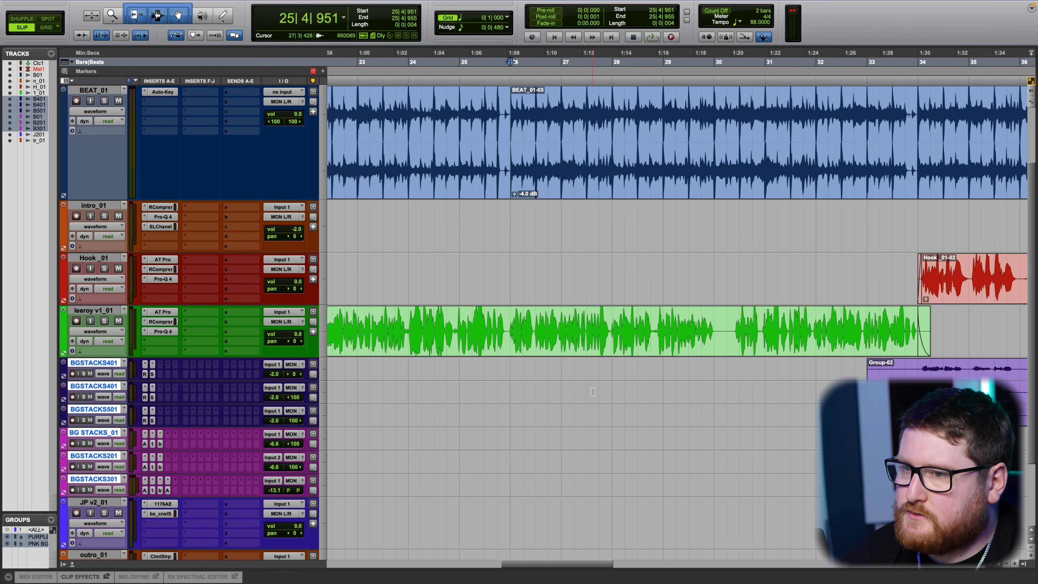
scroll(580, 351, "down", 3)
left_click(535, 437)
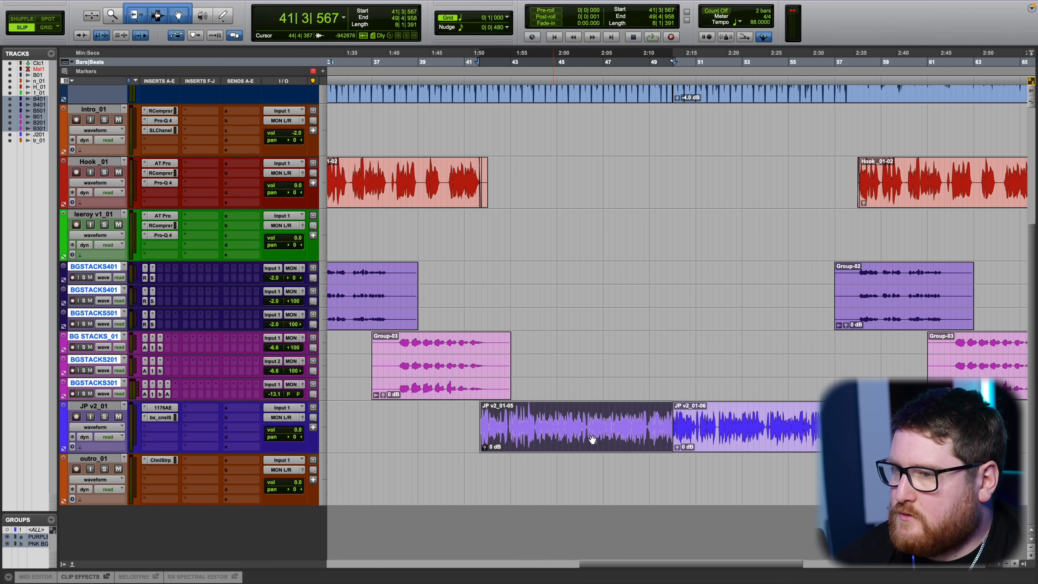
left_click(697, 385)
left_click(165, 410)
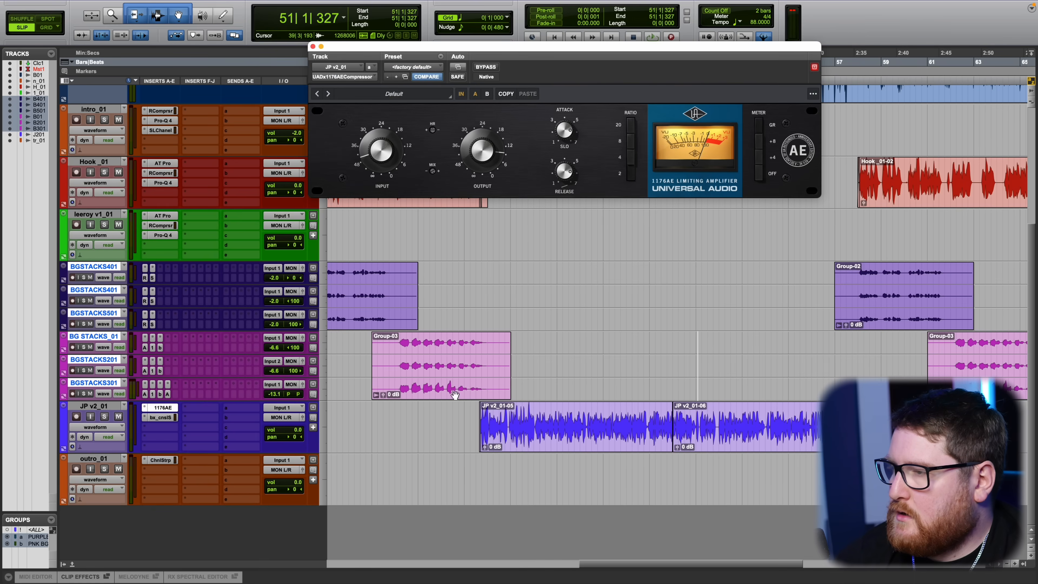
left_click_drag(585, 46, 635, 71)
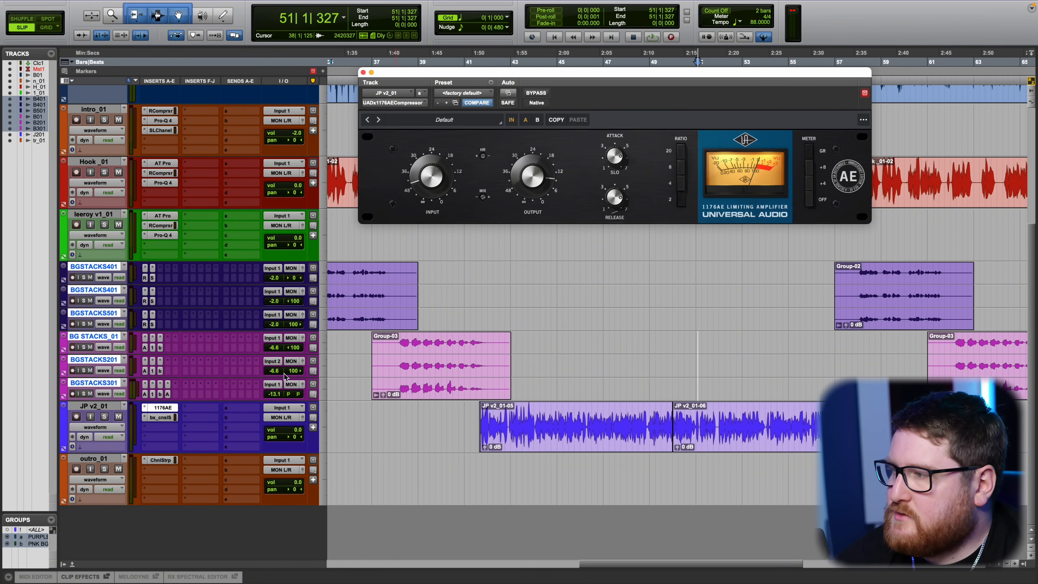
Examine the filter, dynamics and EQ settings of the bx_console SSL 9000 J on JP v2_01, and close the plug-in.
left_click(155, 416)
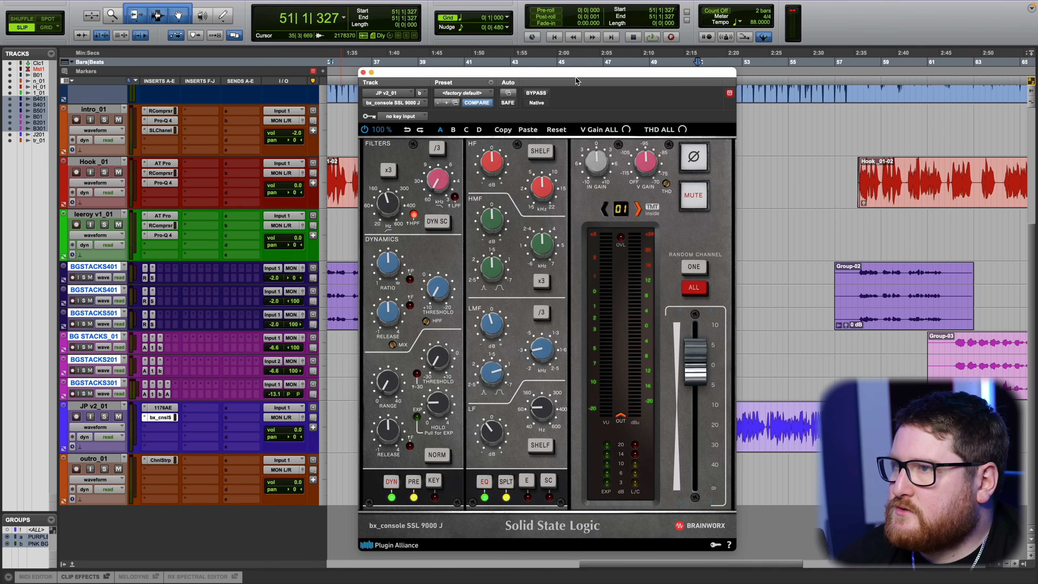
left_click_drag(576, 81, 568, 54)
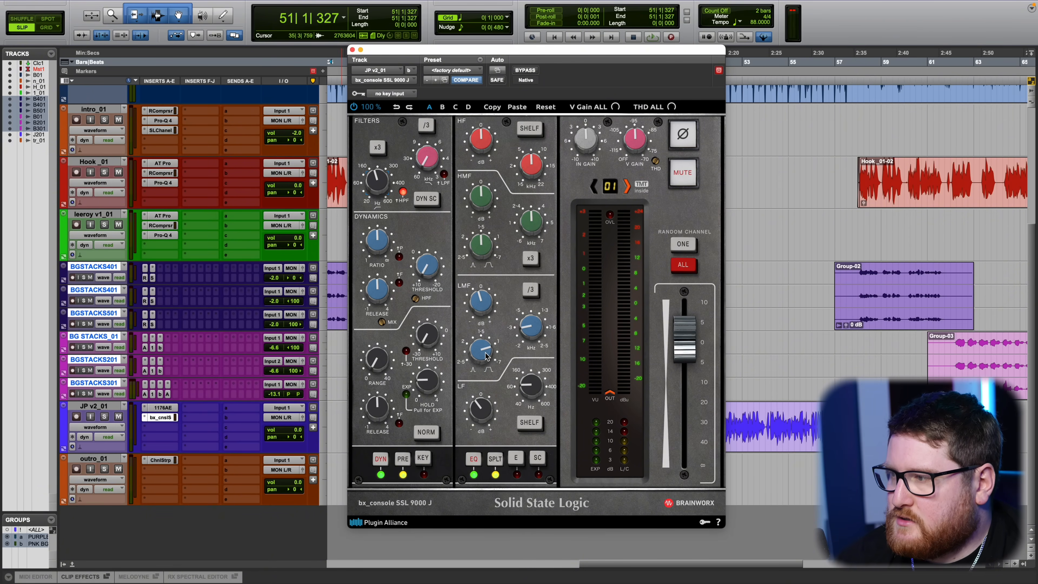
left_click(352, 50)
Add a marker named HOOK at the start of the second Hook_01-02 clip and snap it to bar 34 in Grid mode.
scroll(606, 326, "down", 2)
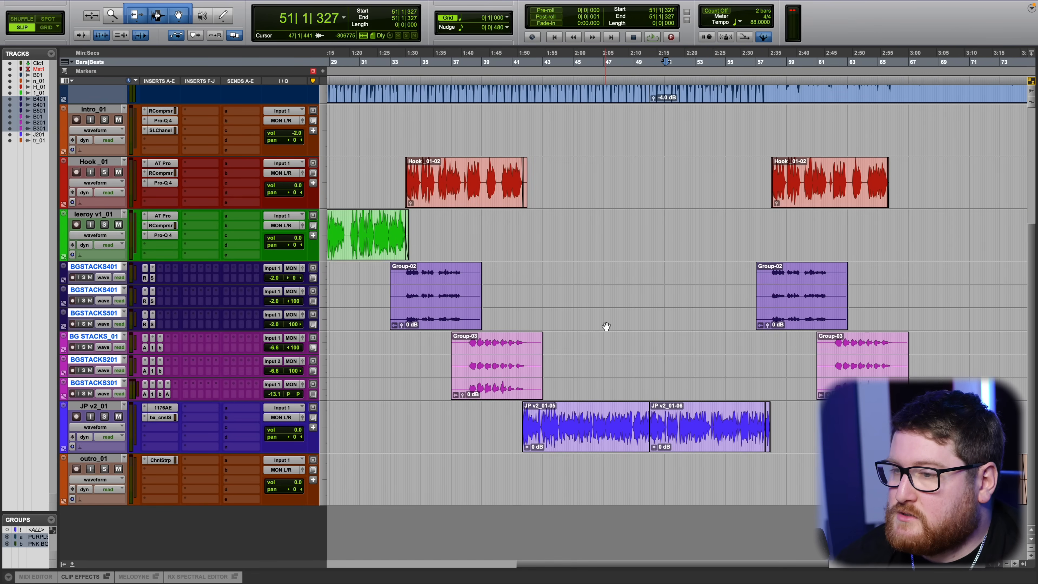
scroll(653, 332, "down", 4)
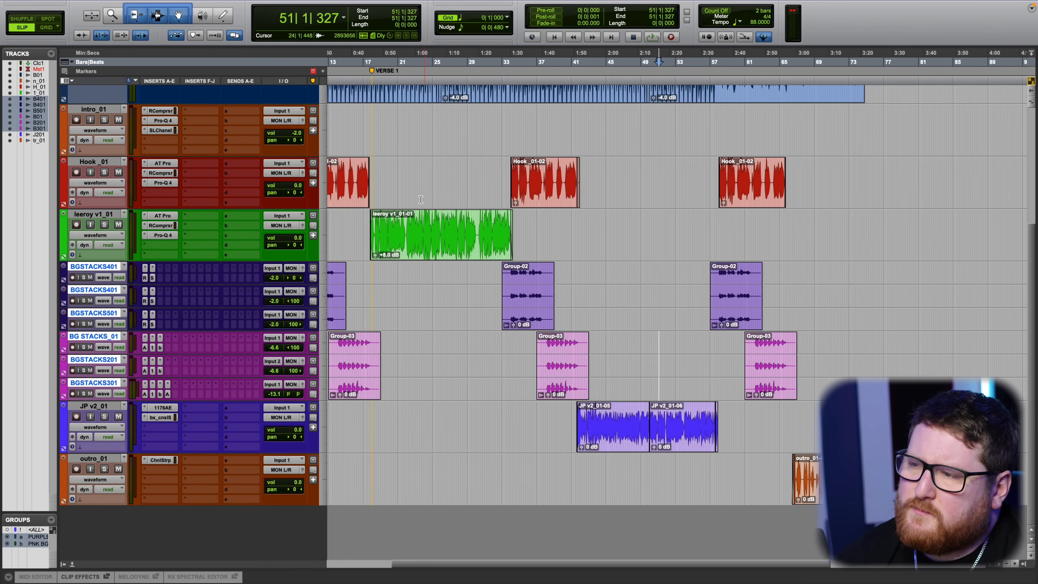
scroll(813, 414, "left", 1)
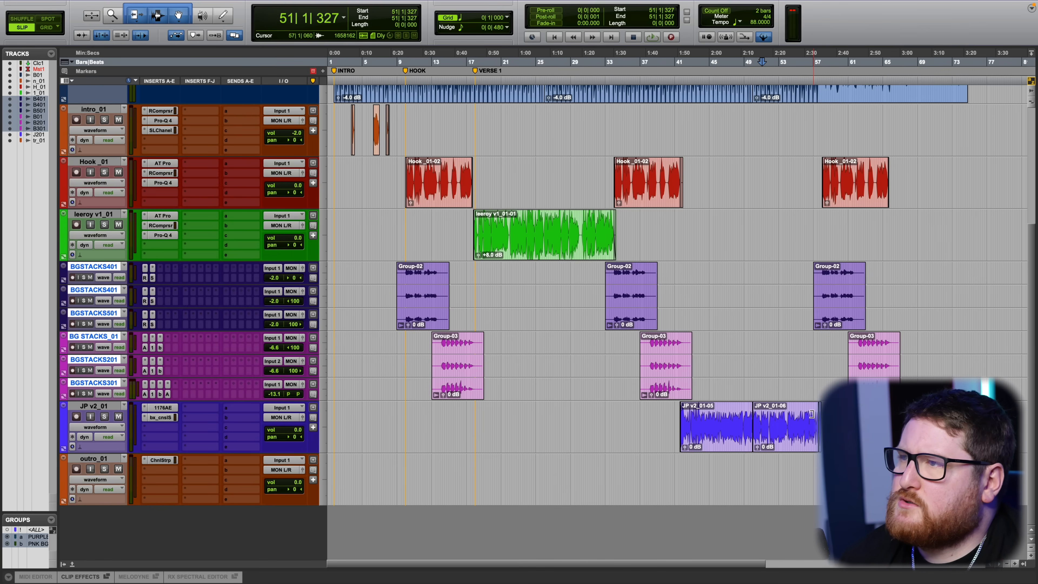
scroll(670, 328, "up", 7)
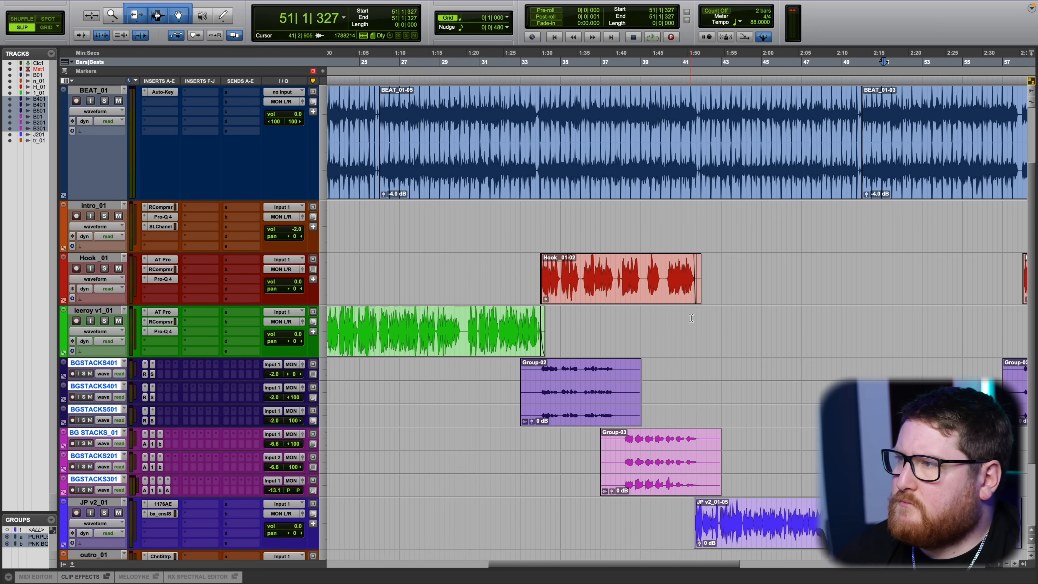
scroll(619, 236, "left", 8)
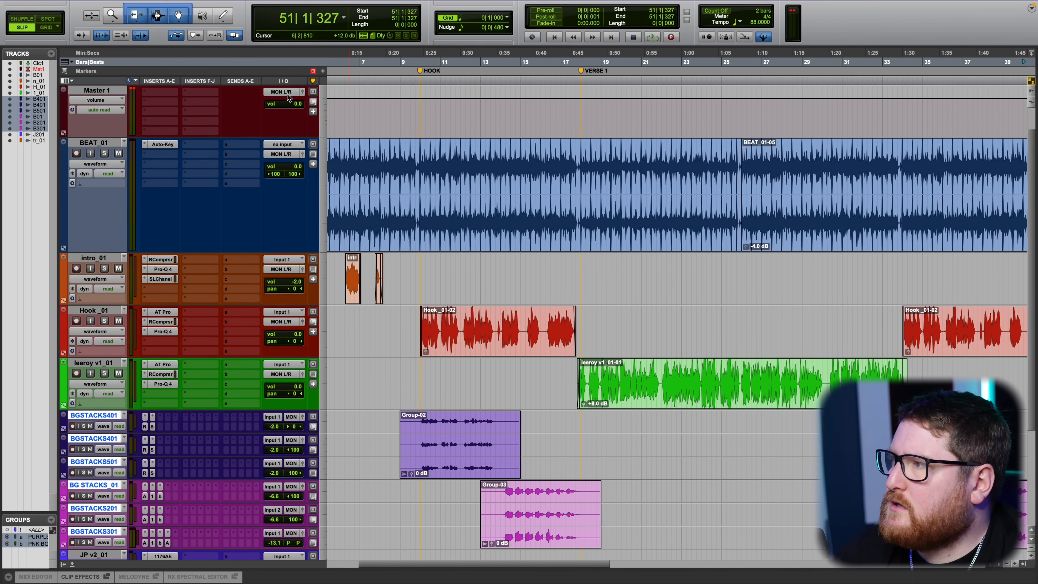
scroll(727, 129, "right", 3)
left_click(791, 61)
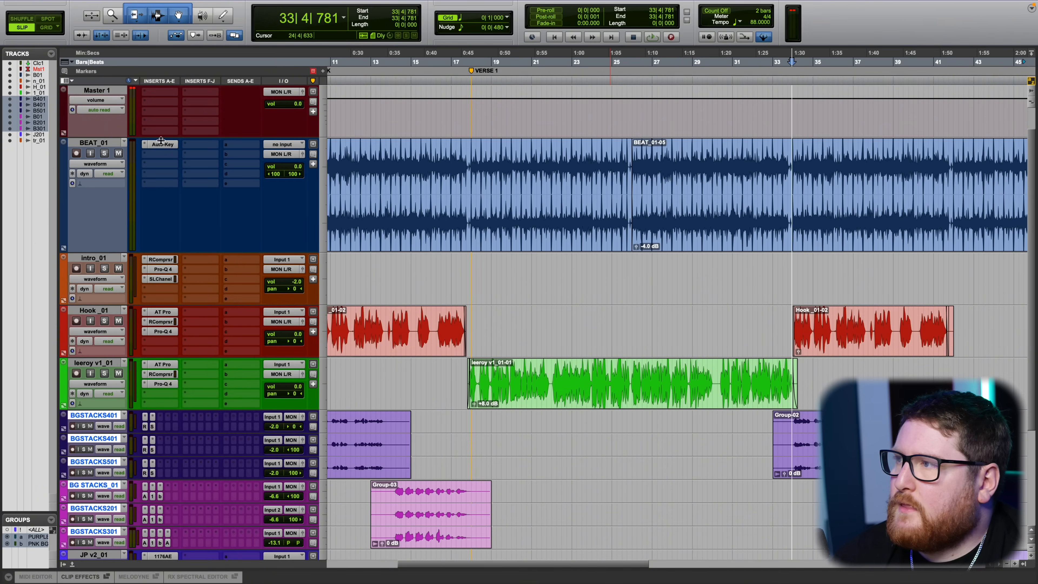
key("KP_Enter")
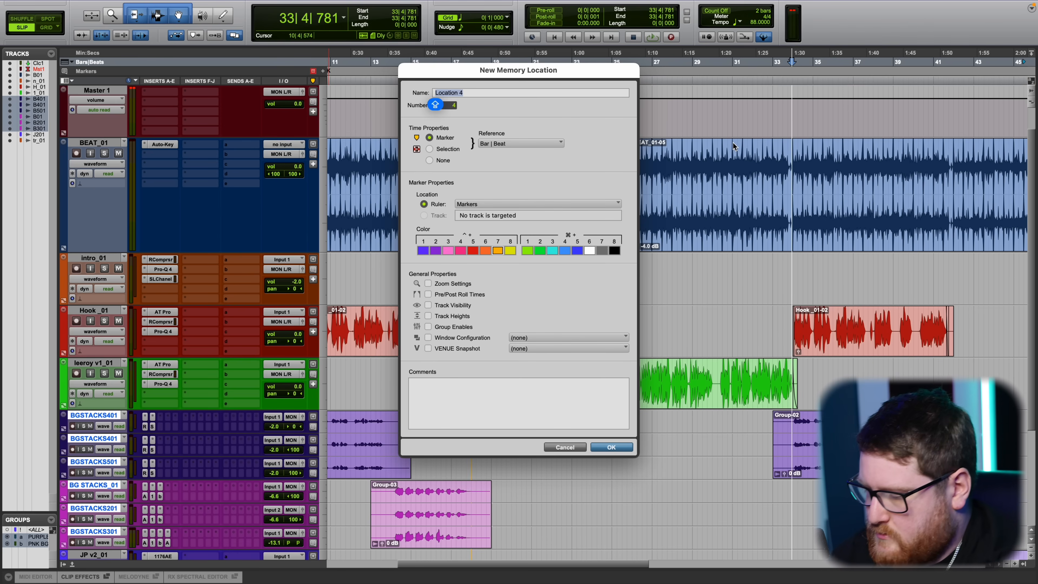
type("HOOK")
key("Return")
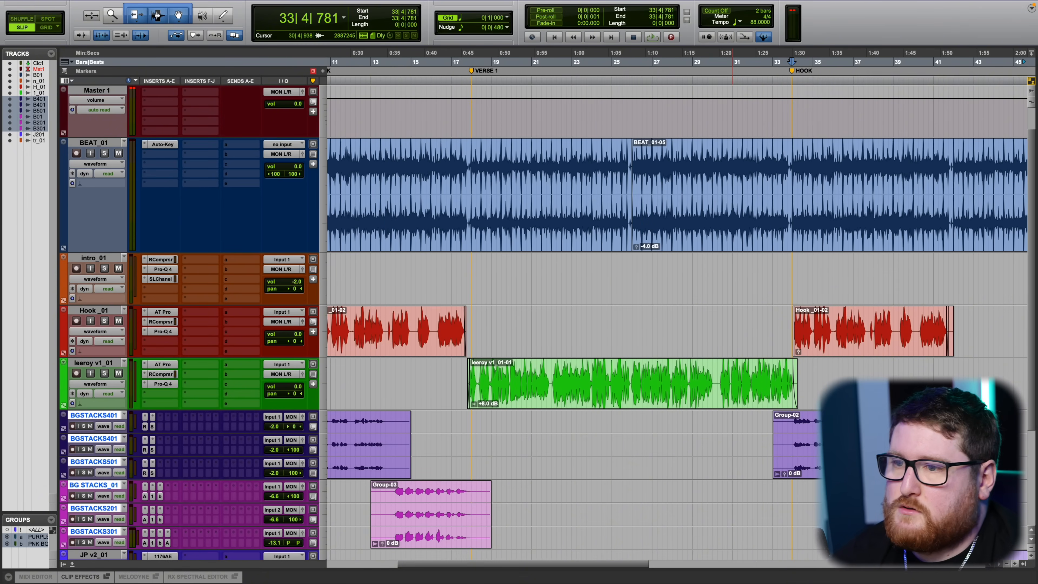
scroll(582, 81, "up", 2)
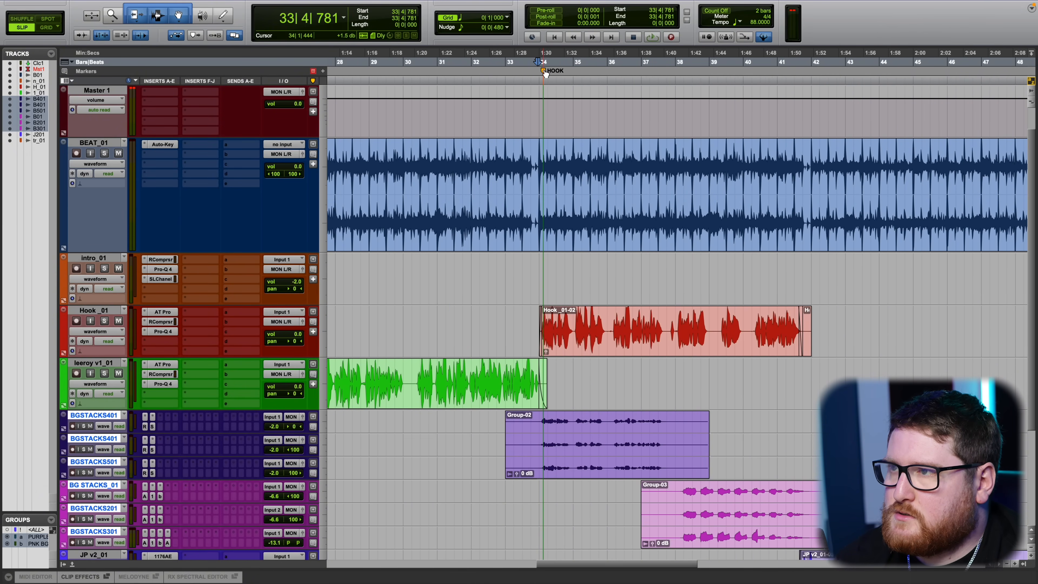
key("F4")
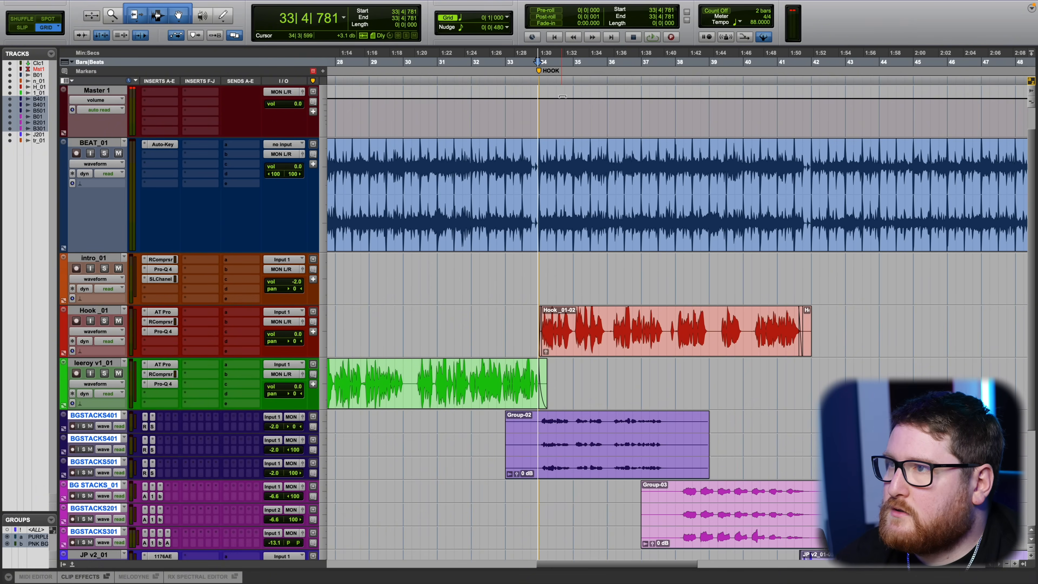
Add a marker named VERSE 2 at 43|1|000.
scroll(606, 102, "down", 2)
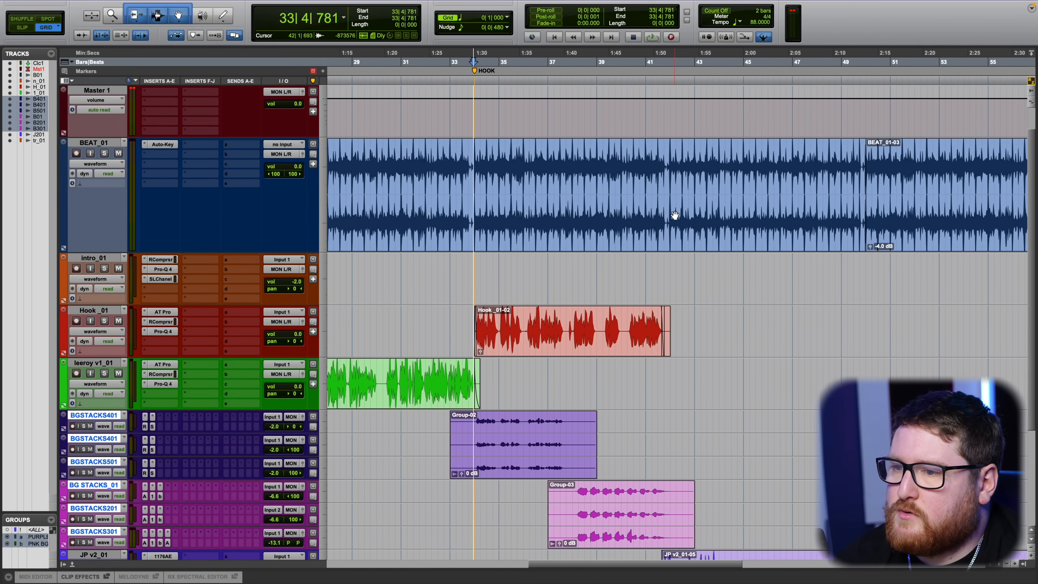
left_click(594, 61)
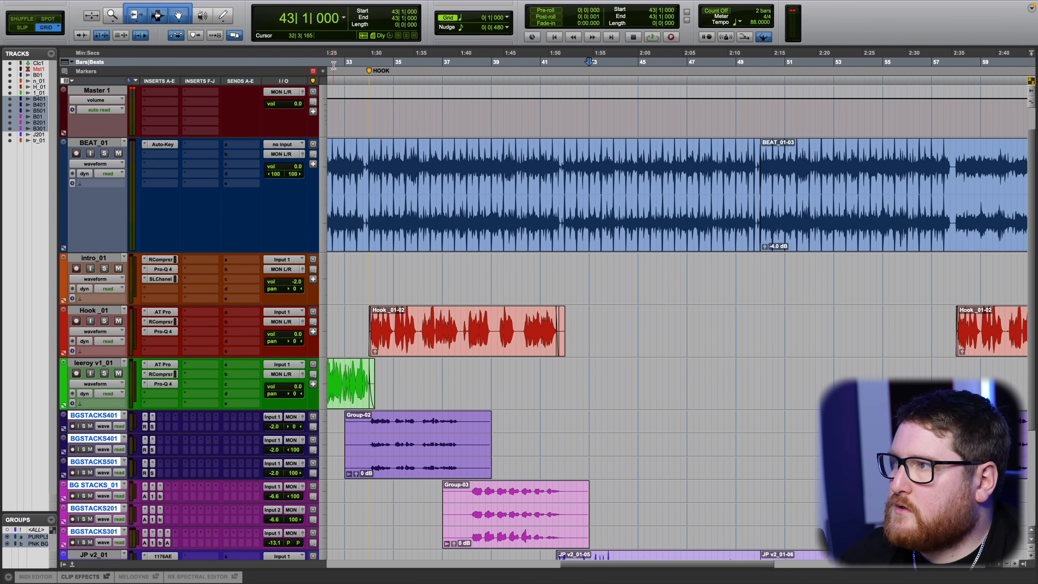
left_click(322, 72)
type("VERS")
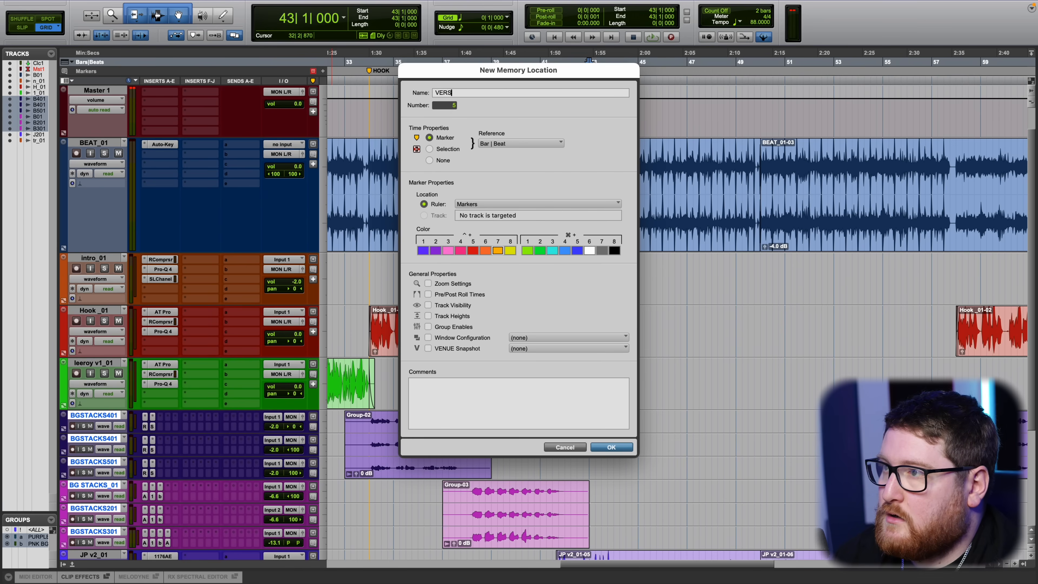
type("E 2")
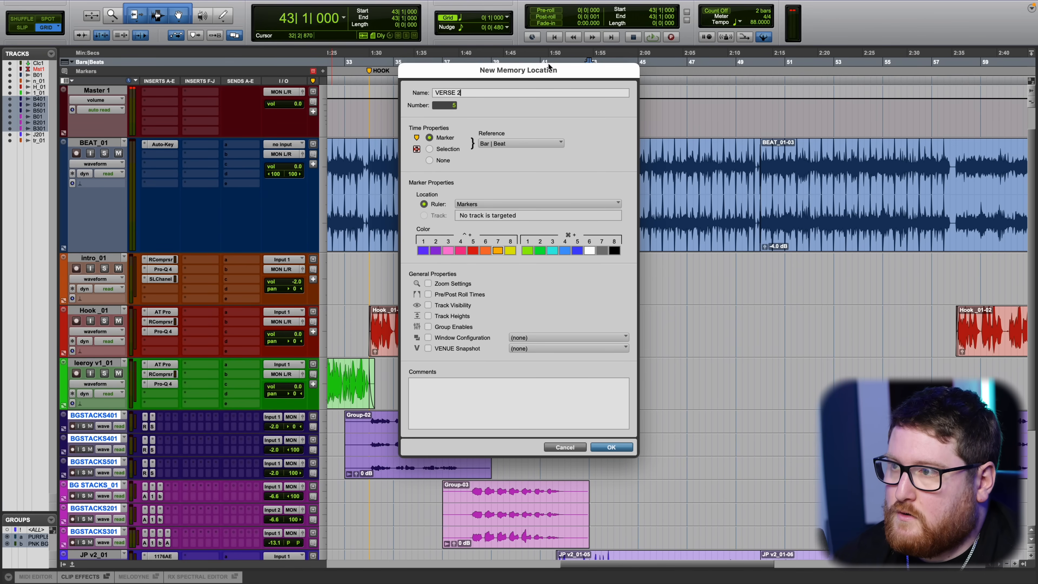
left_click(618, 447)
Move the VERSE 2 marker earlier to the grid line where the JP v2_01-05 clip begins, midway through bar 41.
scroll(619, 286, "down", 3)
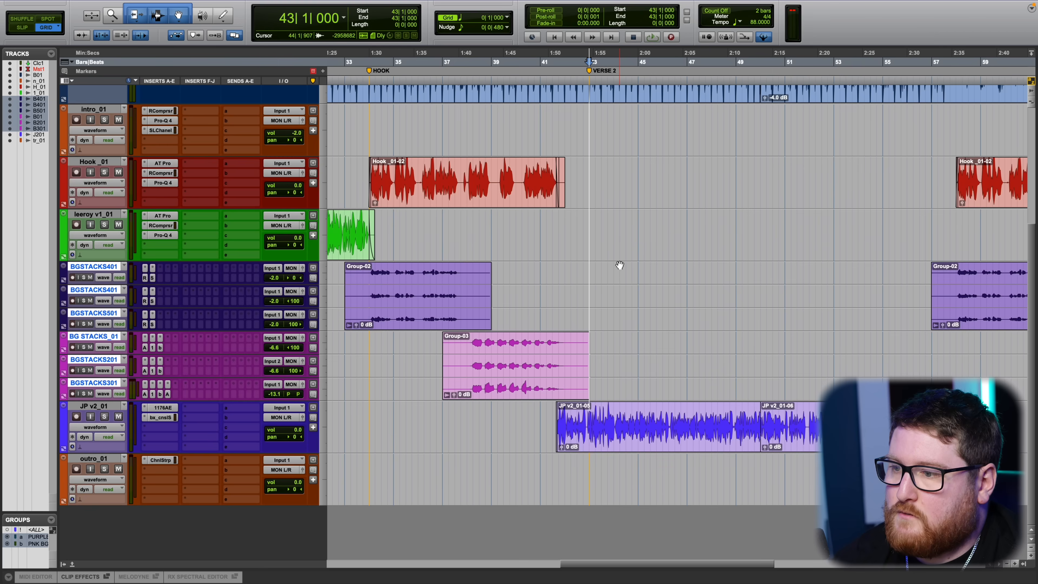
scroll(619, 263, "right", 7)
scroll(613, 262, "up", 4)
scroll(604, 260, "left", 6)
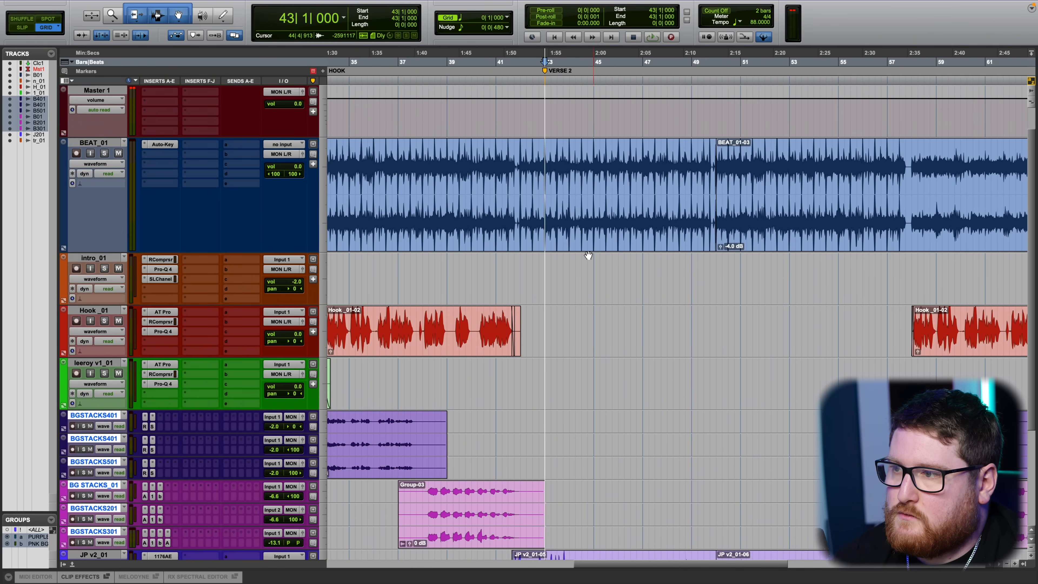
scroll(585, 269, "down", 4)
left_click_drag(544, 72, 509, 73)
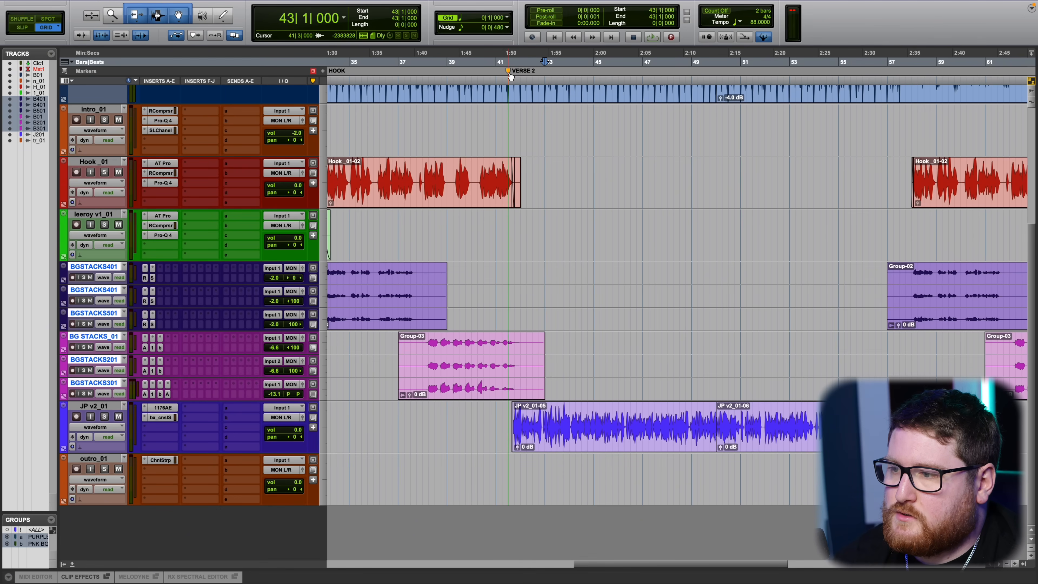
scroll(564, 70, "right", 6)
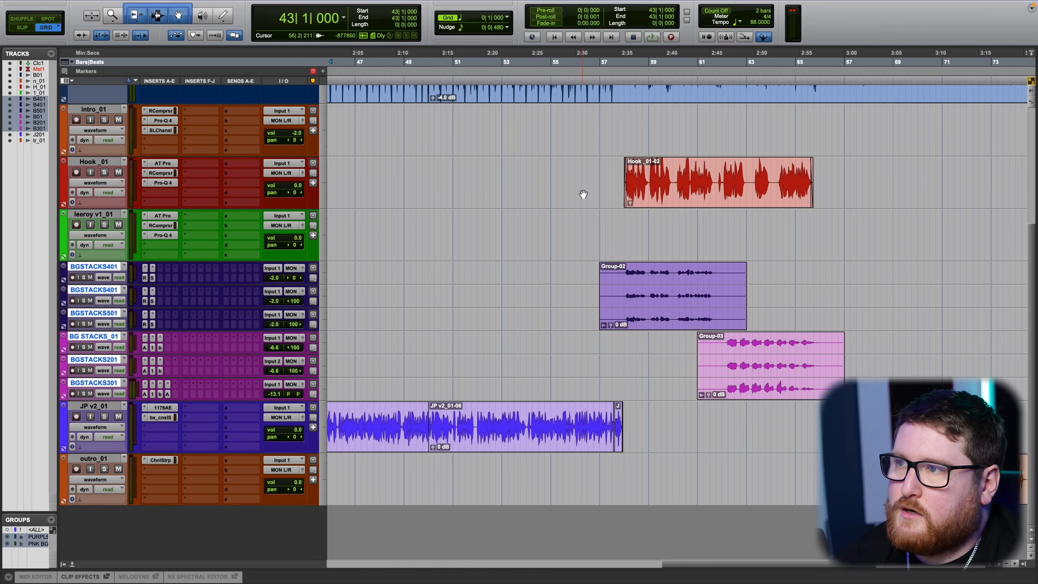
Add a marker named HOOK at 58|1|000, at the start of the third Hook_01-02 clip.
left_click(573, 61)
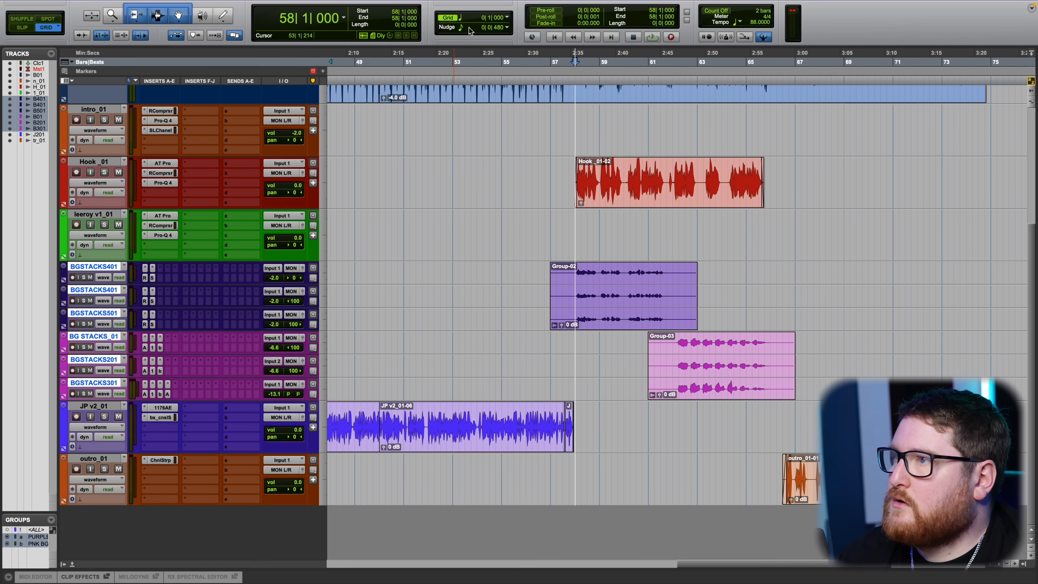
key("KP_Enter")
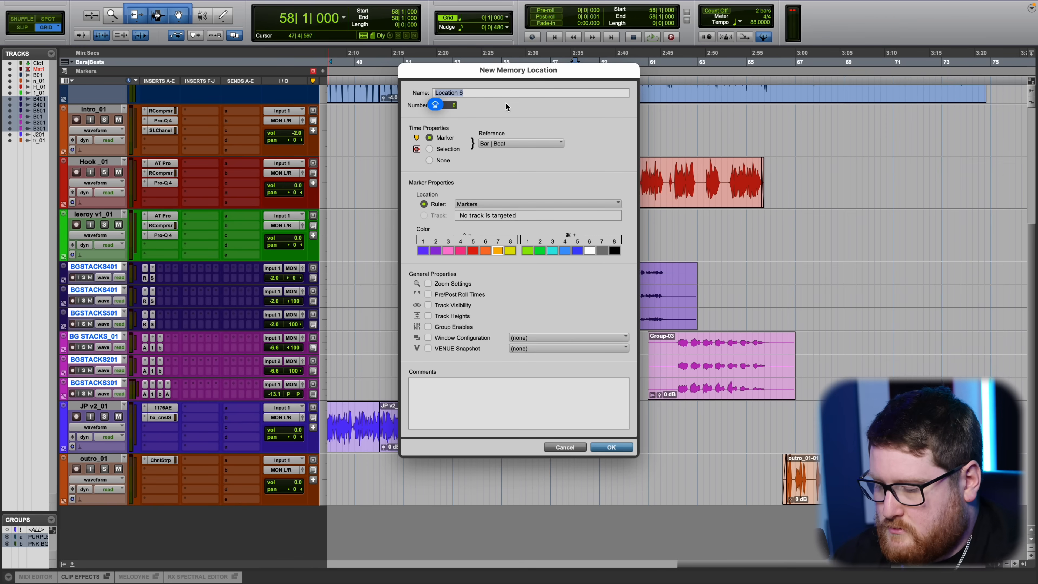
type("HOOK")
key("Return")
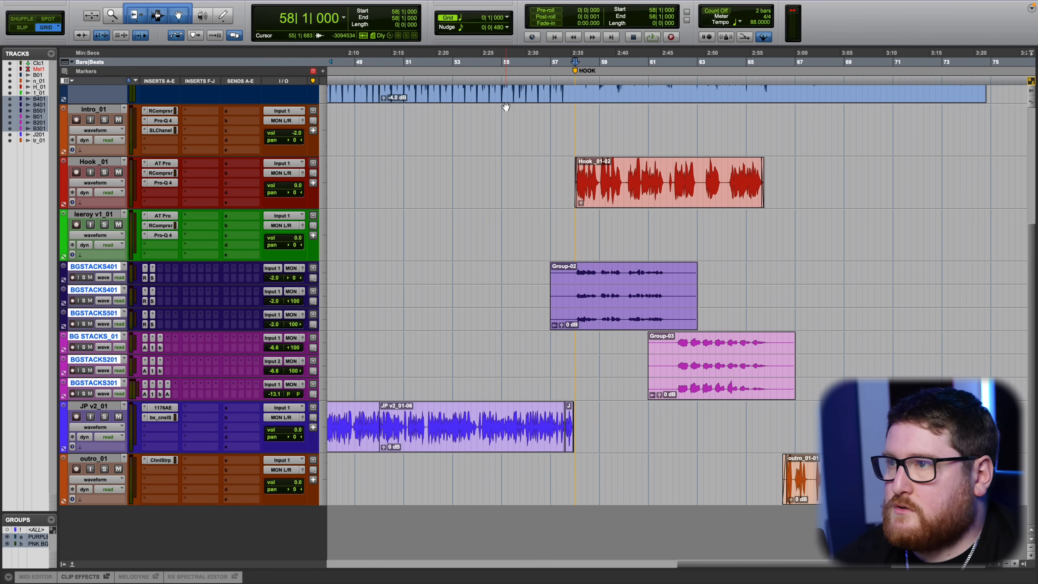
Add a marker named OUTRO at 67|1|000, near the start of the outro_01-01 clip.
scroll(662, 243, "right", 5)
left_click(661, 242)
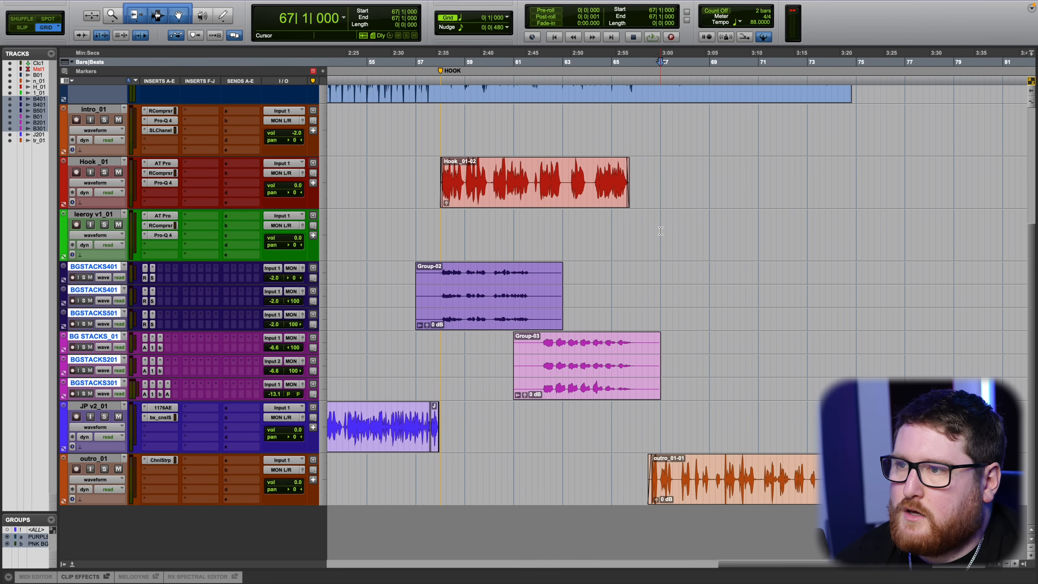
key("KP_Enter")
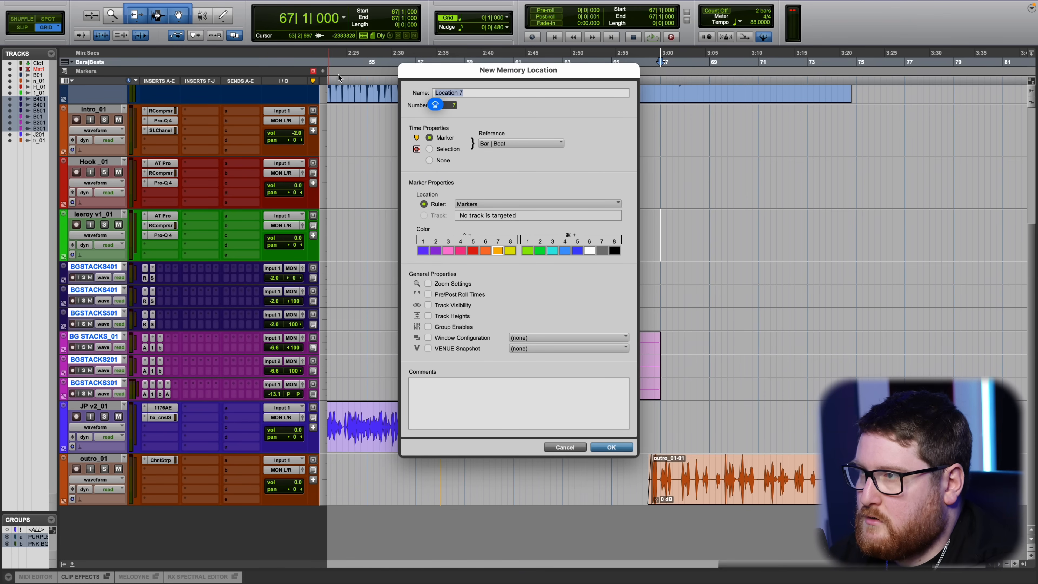
type("OUTRO")
key("Return")
Switch the edit mode from Grid to Slip.
scroll(523, 293, "down", 3)
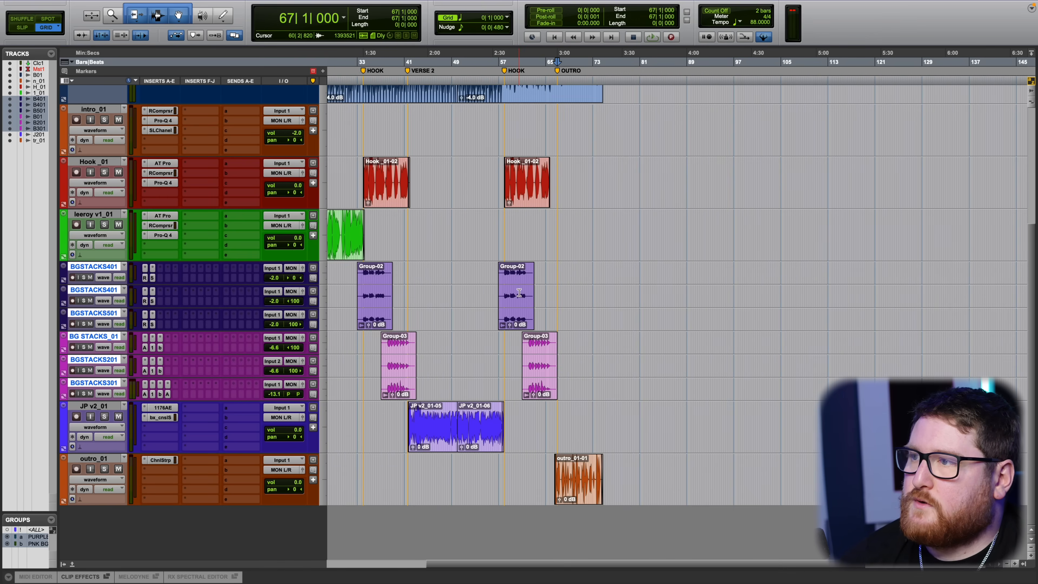
scroll(527, 302, "left", 5)
scroll(528, 307, "up", 4)
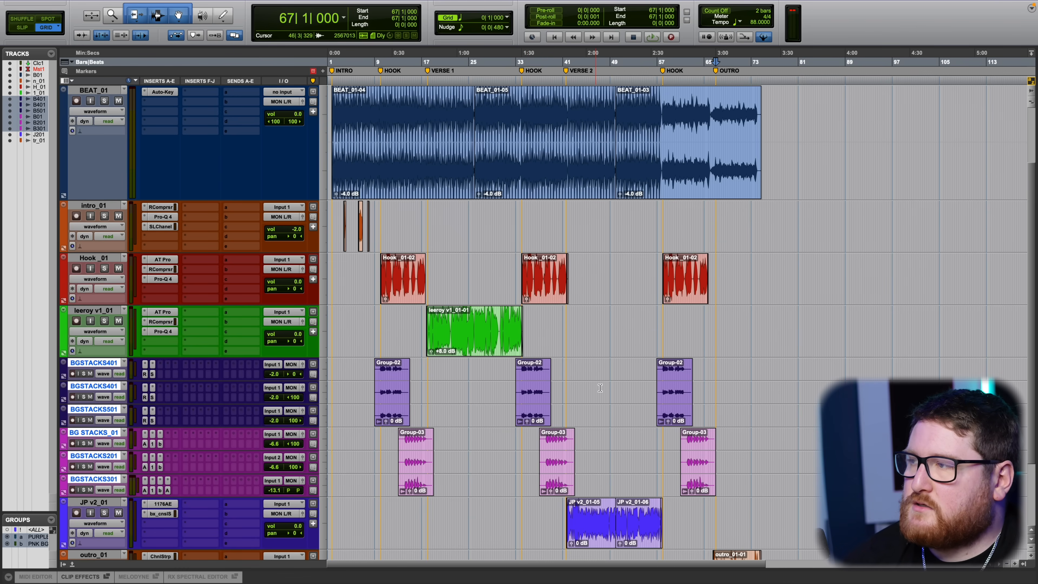
scroll(593, 239, "up", 3)
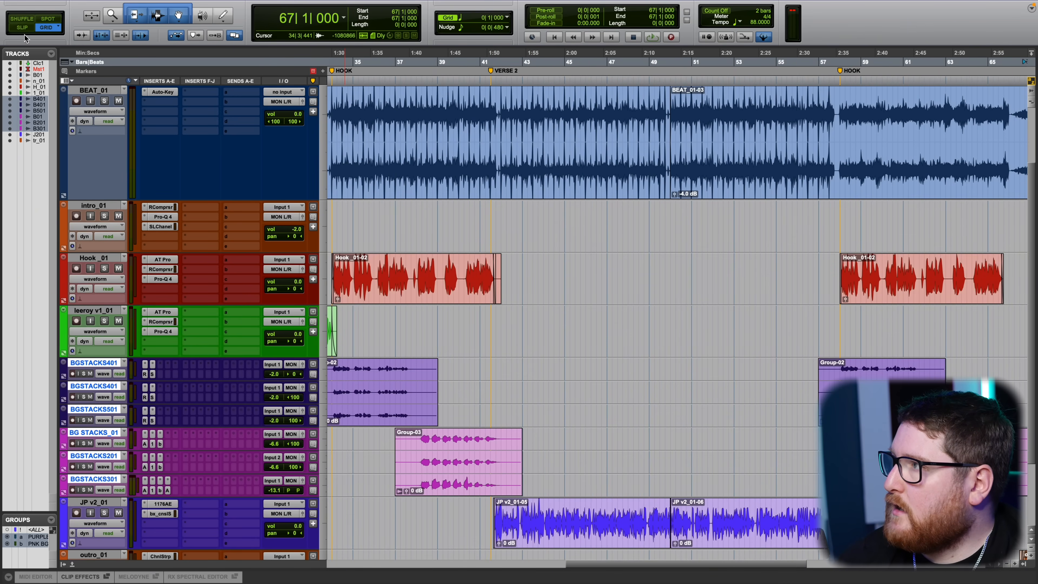
key("F2")
Delete the leftover sliver clip right after the second Hook_01-02 clip, near the VERSE 2 marker.
scroll(609, 319, "down", 3)
scroll(609, 318, "left", 5)
scroll(610, 318, "down", 2)
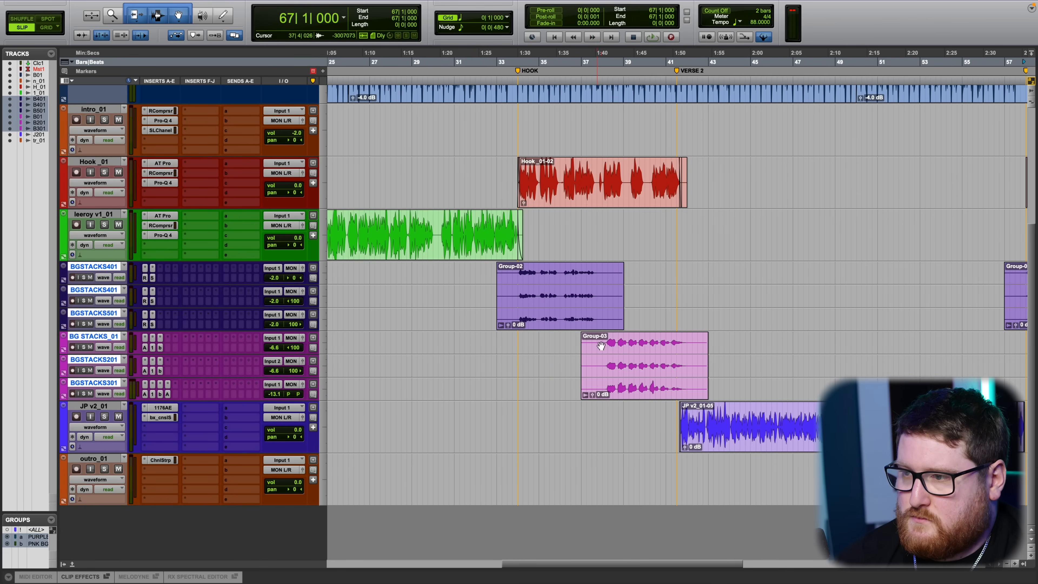
left_click(629, 372)
scroll(629, 372, "down", 2)
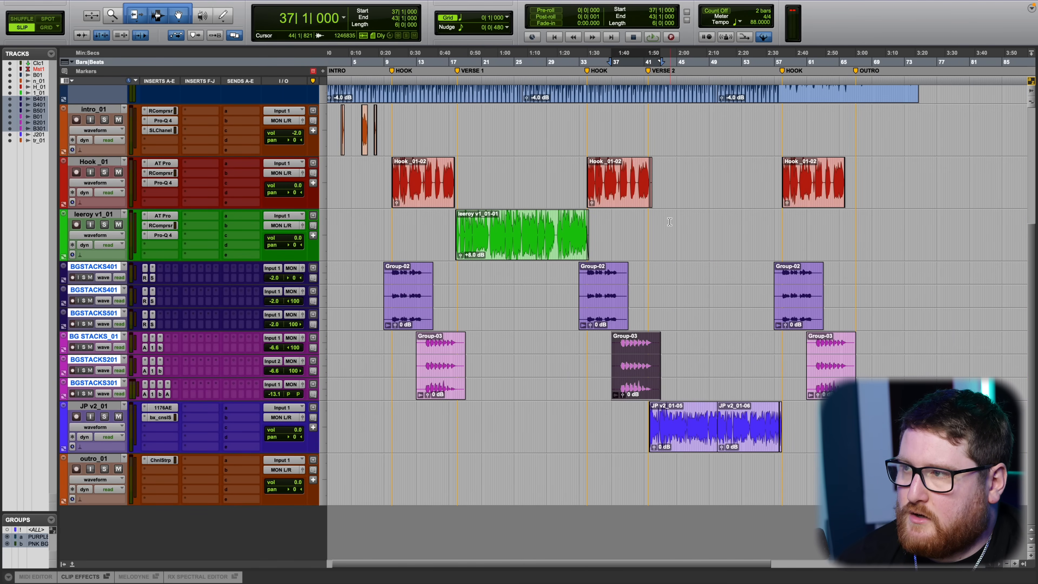
left_click(424, 204)
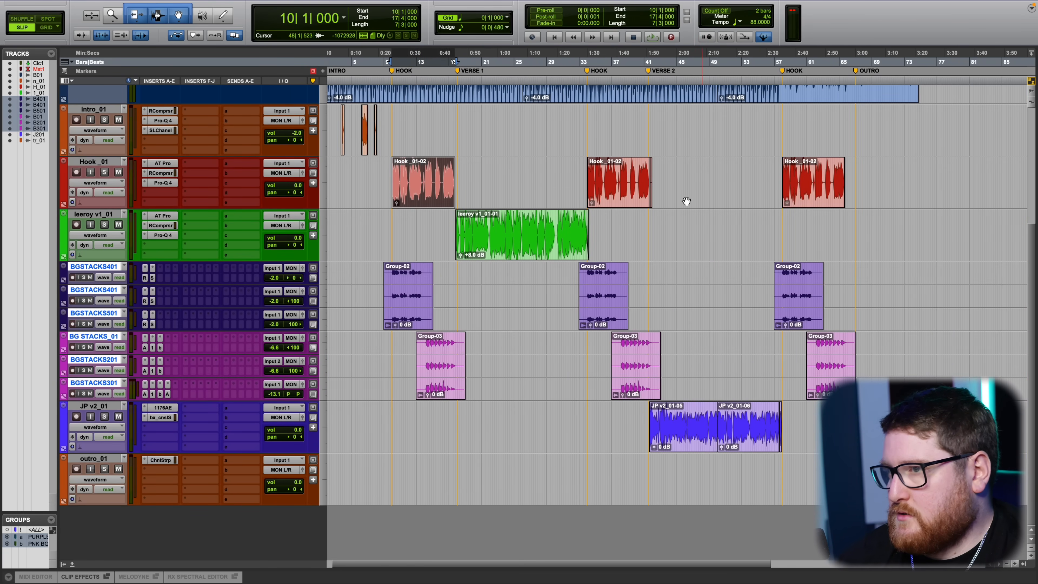
scroll(686, 201, "up", 2)
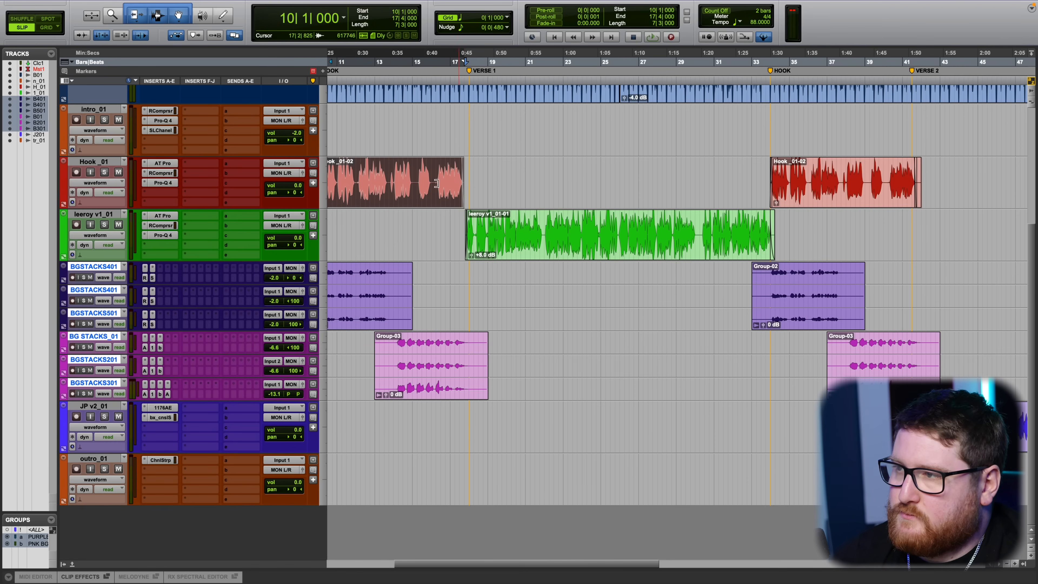
scroll(395, 200, "down", 2)
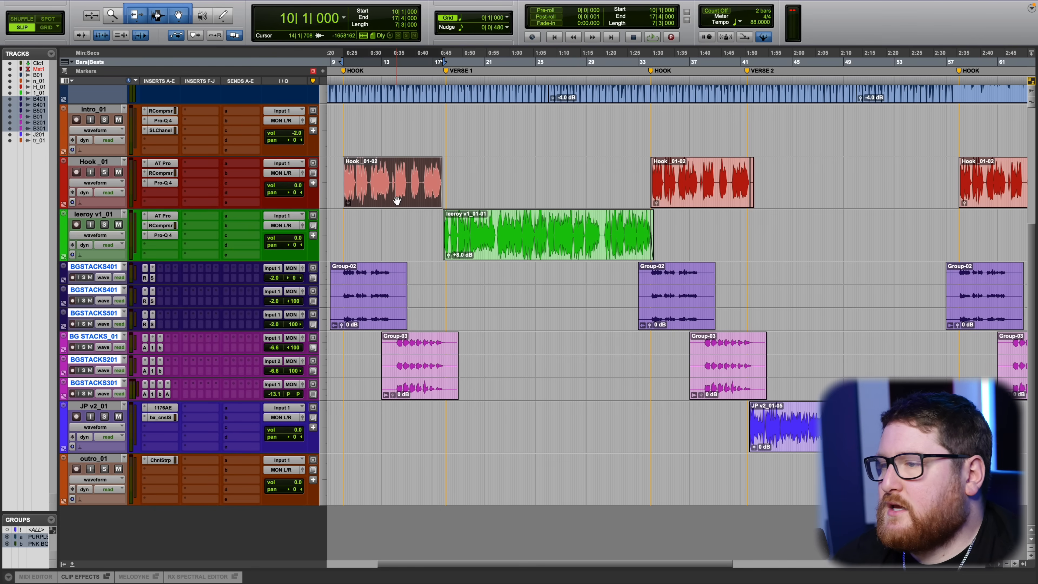
left_click(748, 201)
scroll(755, 206, "right", 3)
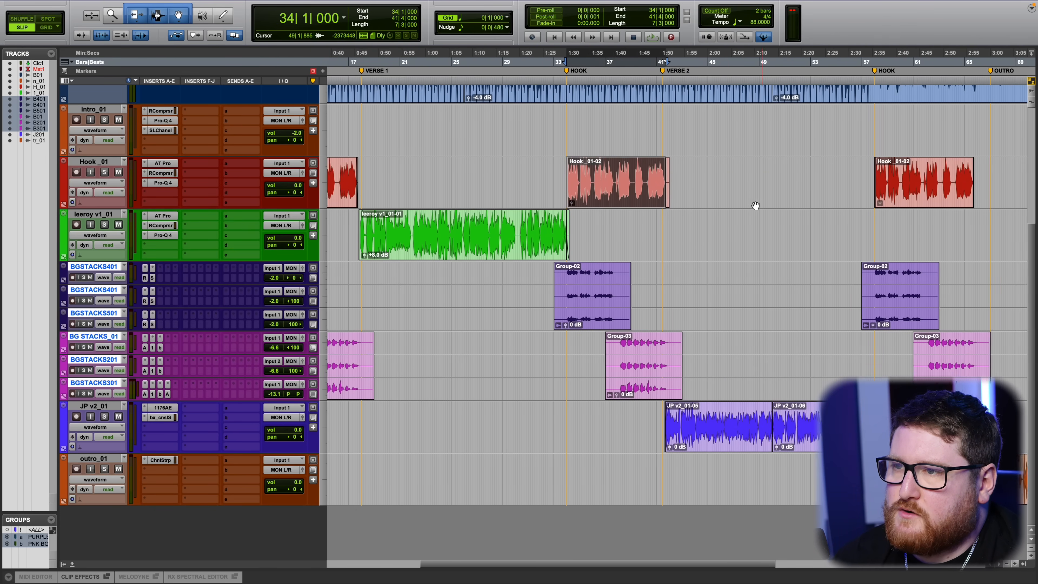
scroll(755, 206, "up", 2)
left_click(589, 204)
key("Delete")
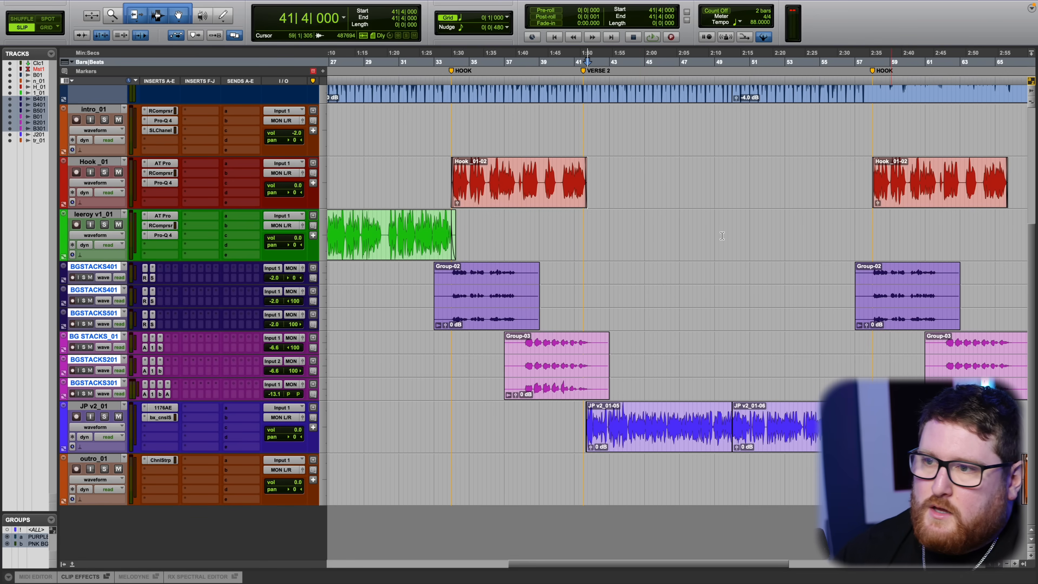
Try extending the start of the BEAT_01-03 clip back to 49|4|955 to close the gap before bar 50, and audition the transition.
scroll(625, 264, "up", 5)
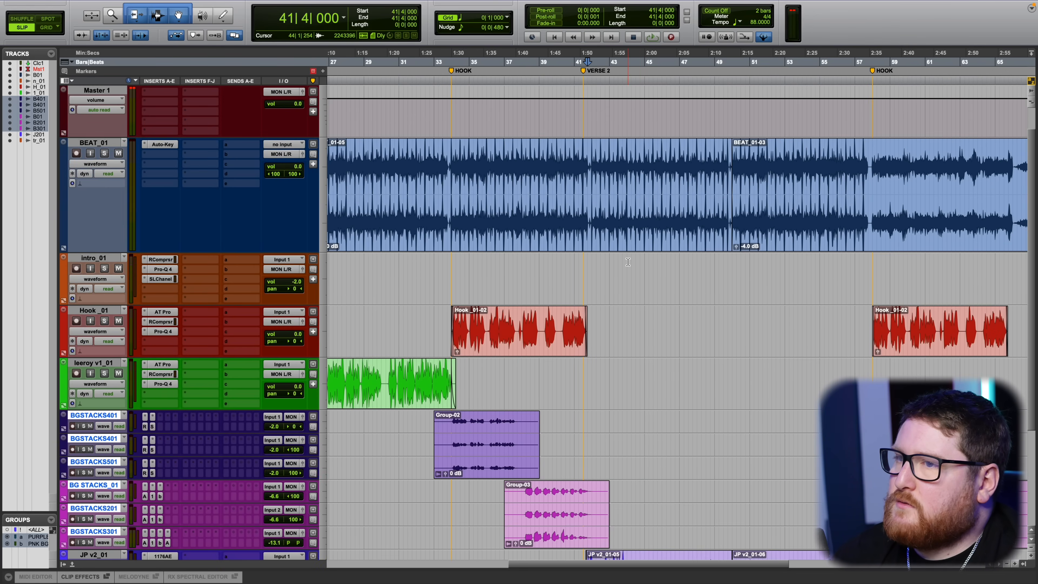
scroll(617, 267, "up", 2)
scroll(617, 267, "right", 10)
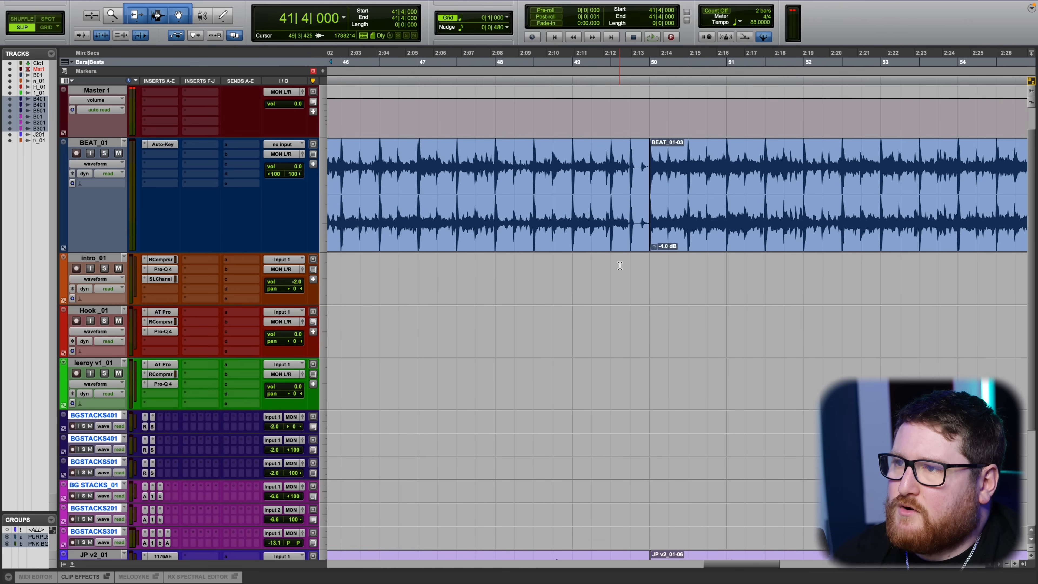
scroll(619, 266, "right", 10)
scroll(593, 266, "left", 10)
scroll(592, 266, "up", 1)
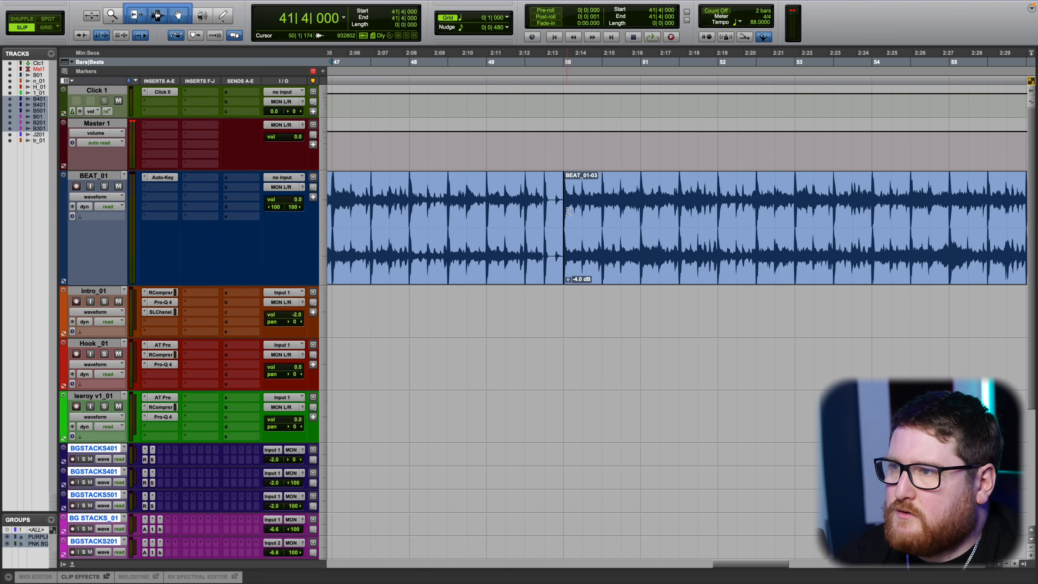
scroll(566, 212, "up", 5)
scroll(567, 213, "up", 10)
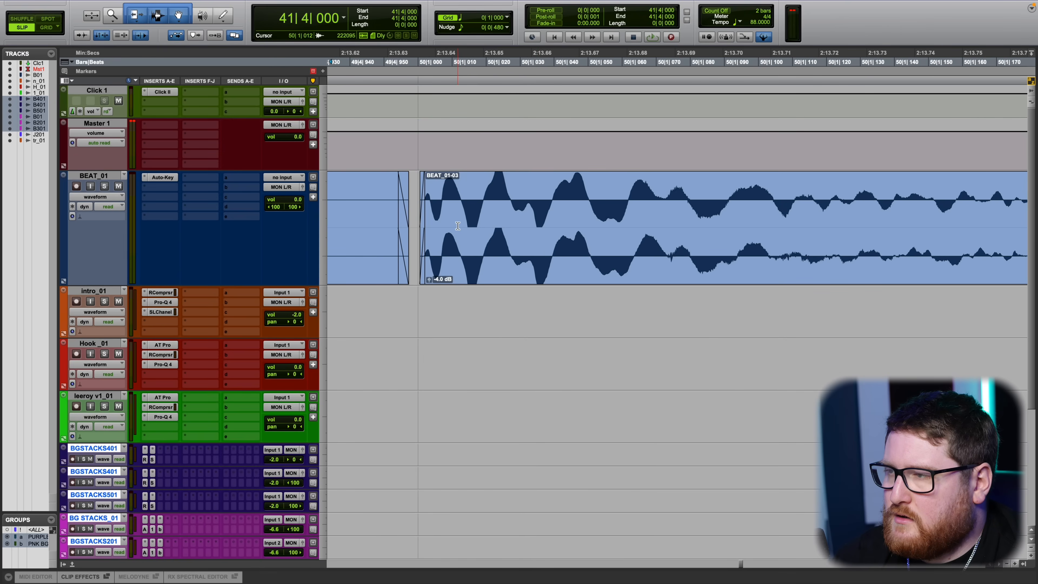
scroll(457, 226, "down", 1)
scroll(545, 251, "left", 4)
left_click_drag(584, 243, 541, 241)
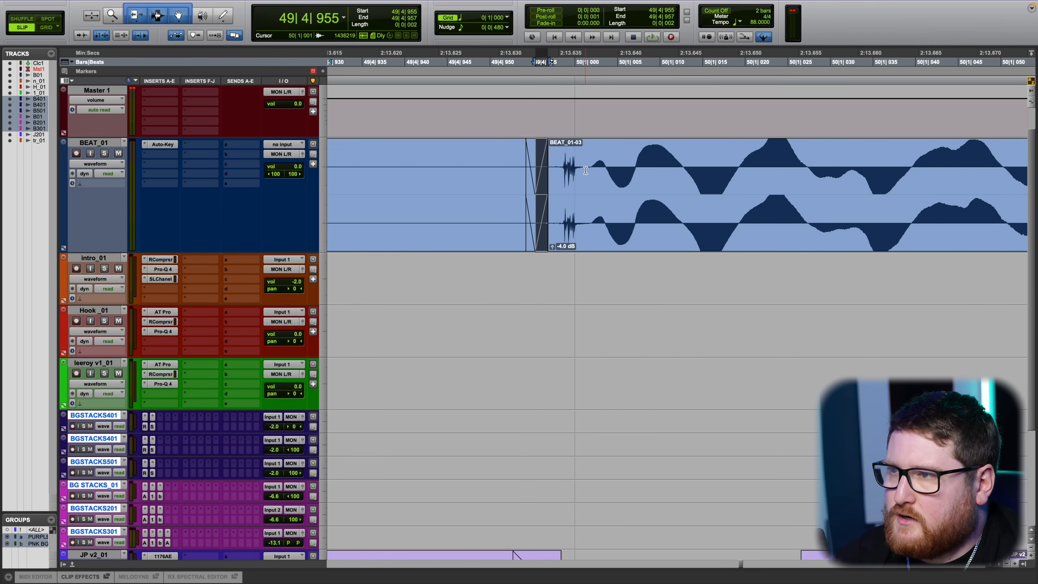
left_click_drag(587, 196, 535, 215)
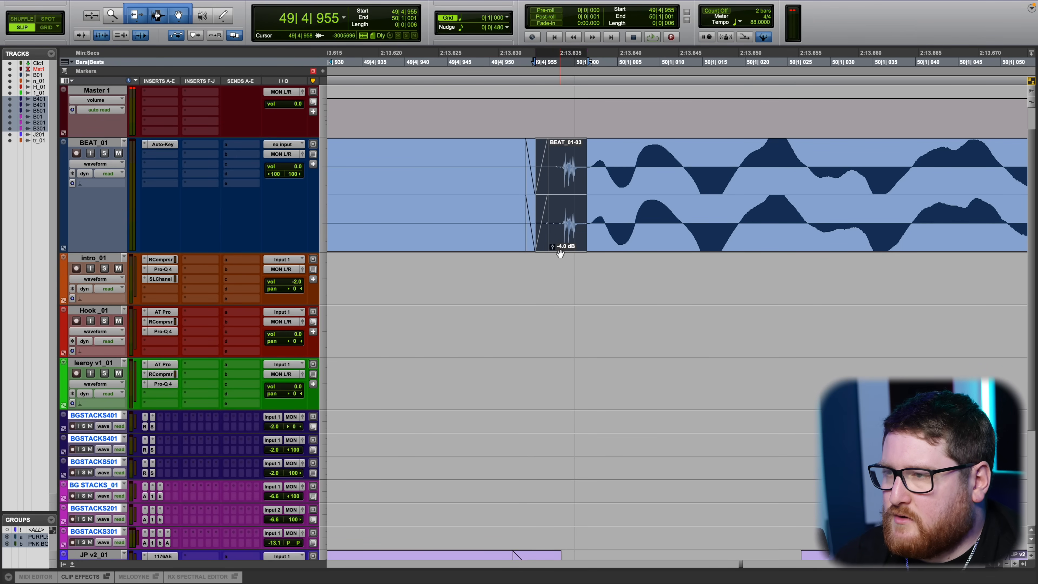
key("space")
key("space")
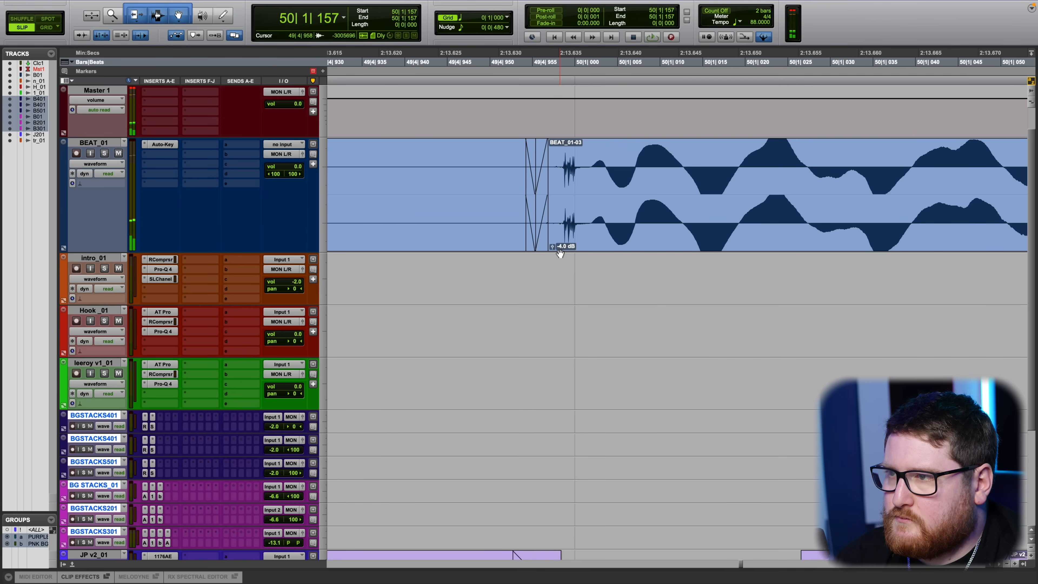
Trim the start of the BEAT_01-03 clip forward to 50|1|000, cutting off the short noise burst before the downbeat.
left_click_drag(542, 237, 584, 227)
left_click(587, 216)
scroll(586, 216, "down", 10)
scroll(573, 210, "up", 2)
scroll(572, 210, "down", 6)
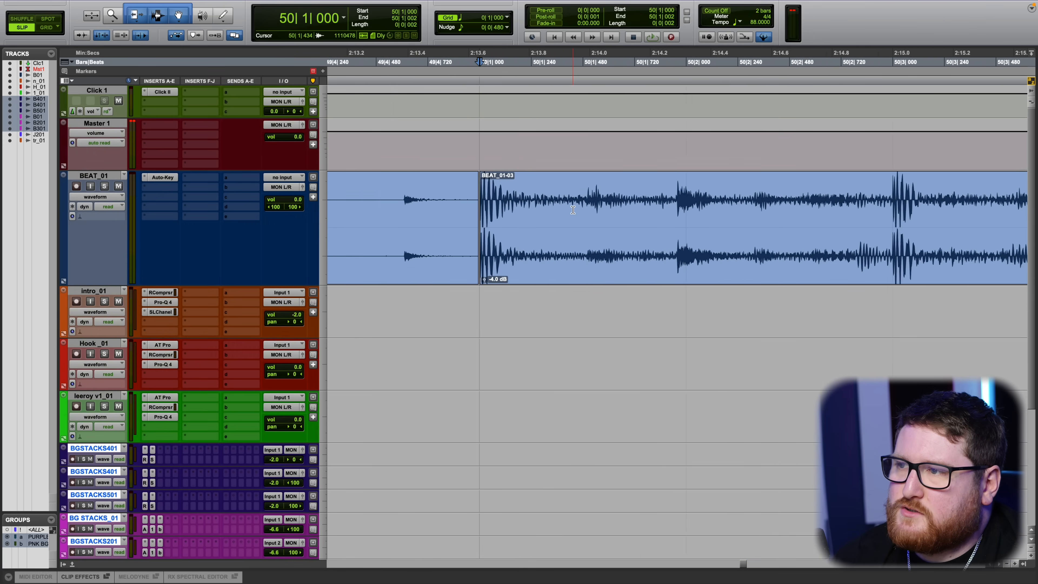
Examine the full song arrangement across all tracks, from the INTRO marker to the OUTRO marker.
scroll(571, 210, "down", 10)
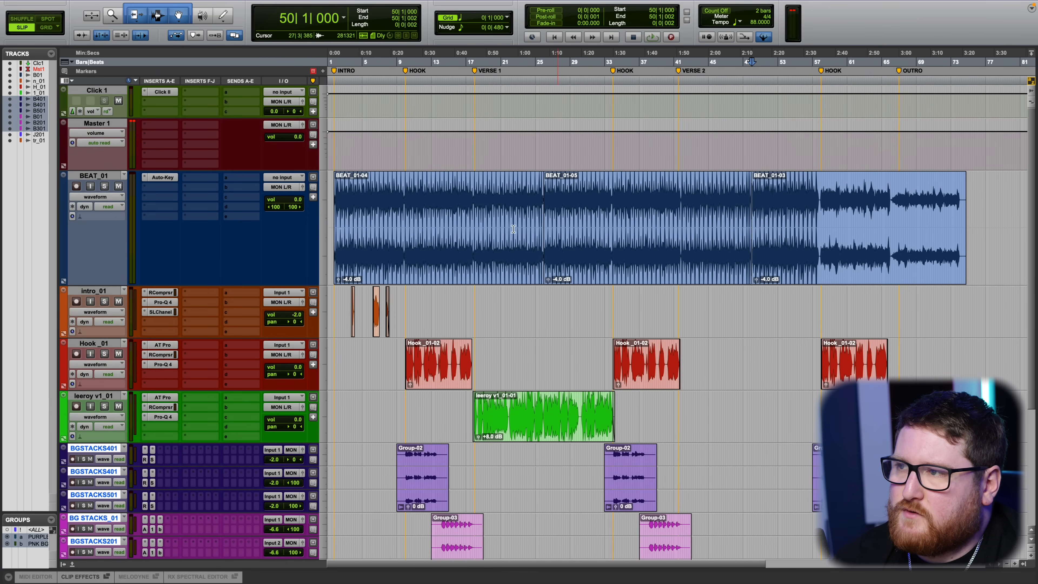
scroll(705, 283, "up", 2)
scroll(706, 284, "down", 3)
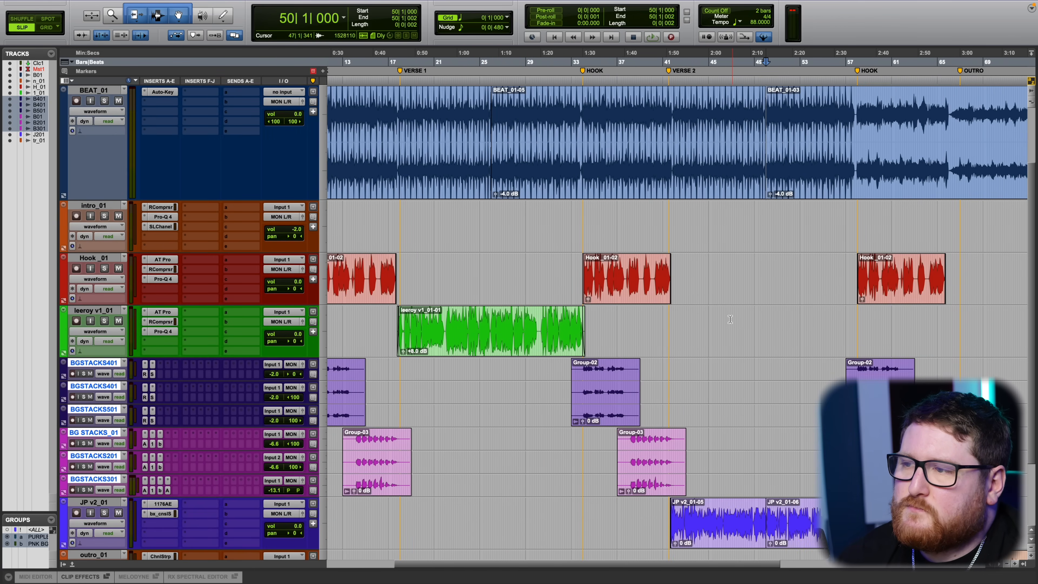
scroll(722, 315, "down", 5)
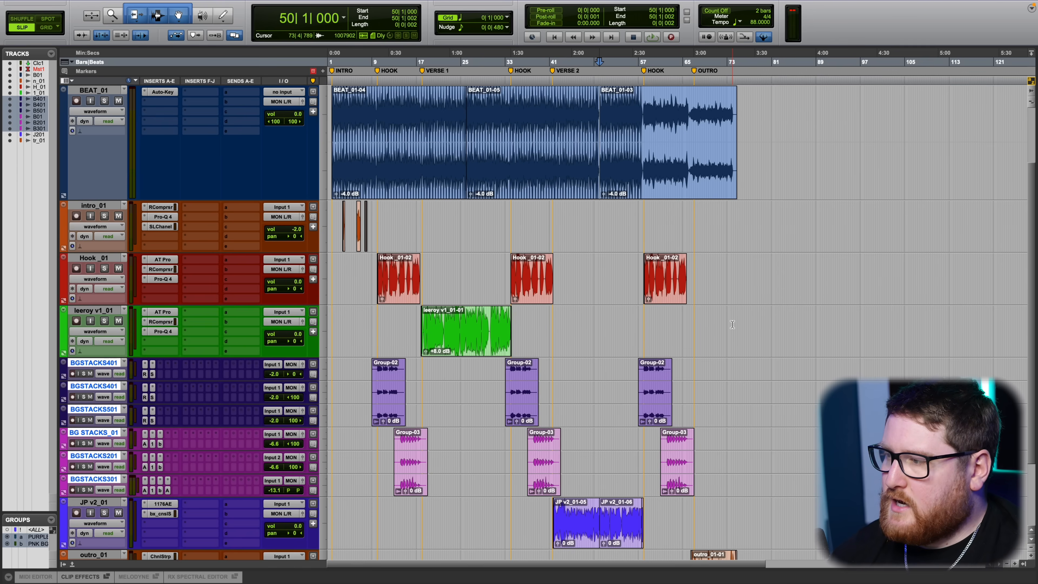
scroll(729, 326, "down", 3)
scroll(728, 327, "up", 2)
scroll(727, 327, "left", 3)
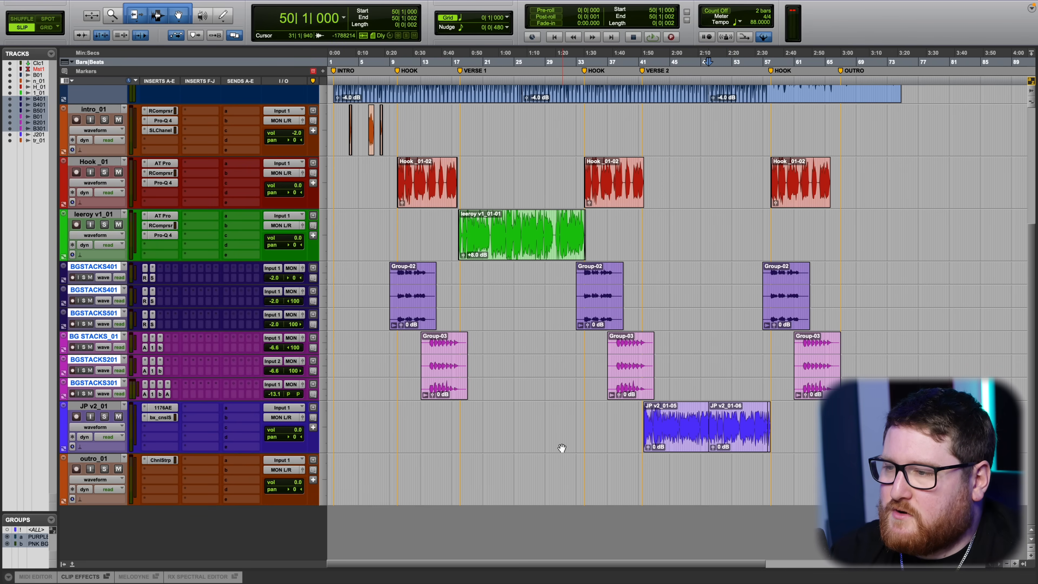
key("r")
key("r")
scroll(566, 450, "up", 5)
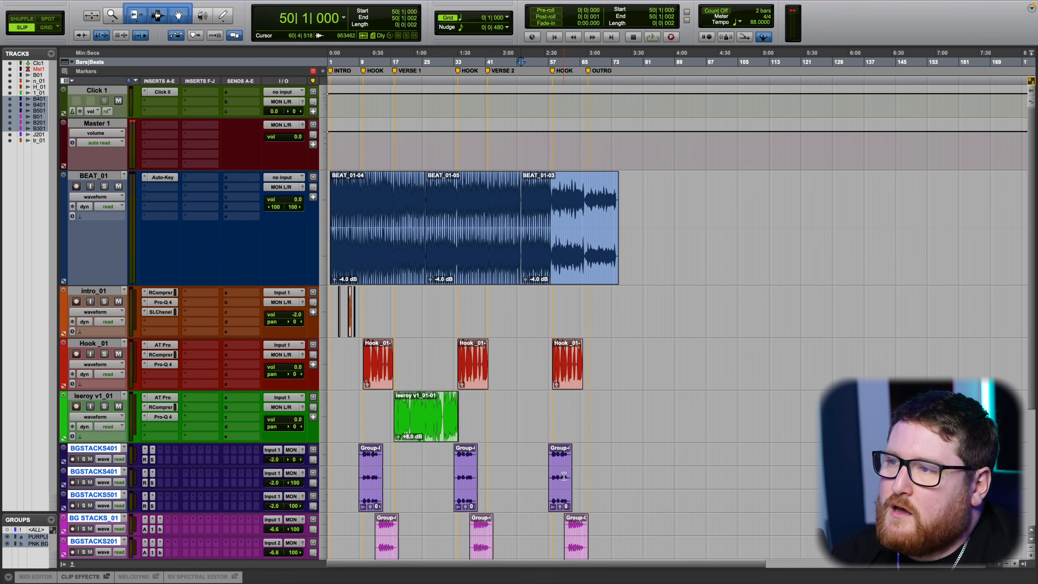
key("t")
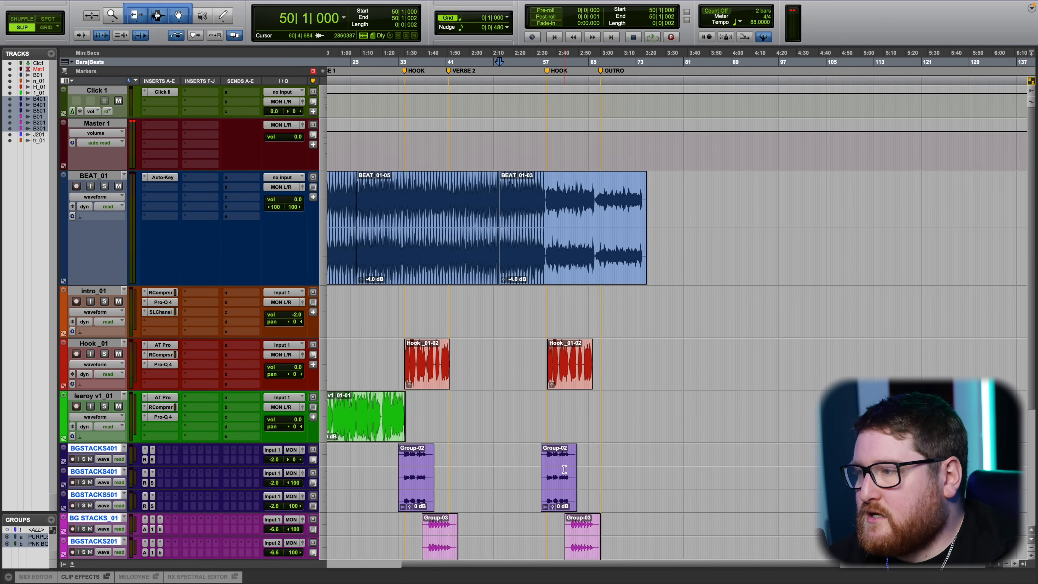
scroll(563, 470, "down", 8)
scroll(562, 470, "left", 6)
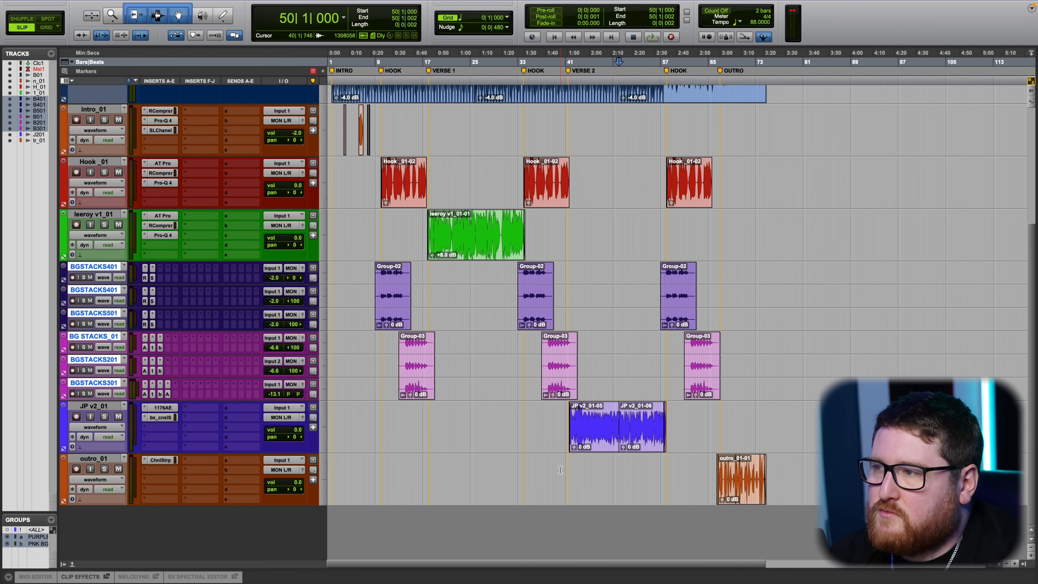
scroll(560, 472, "up", 5)
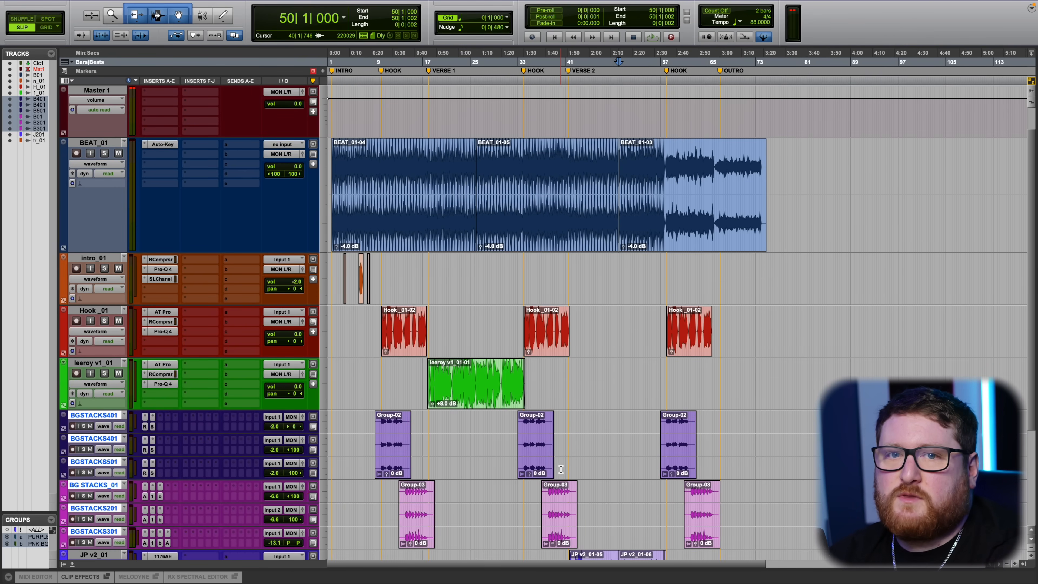
scroll(570, 474, "down", 2)
scroll(571, 474, "down", 3)
scroll(571, 475, "up", 3)
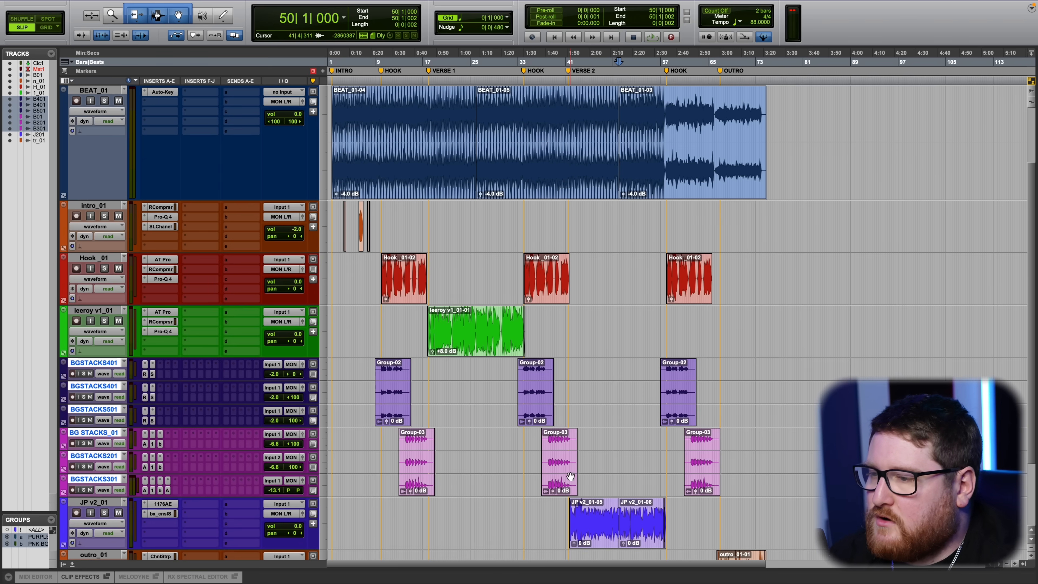